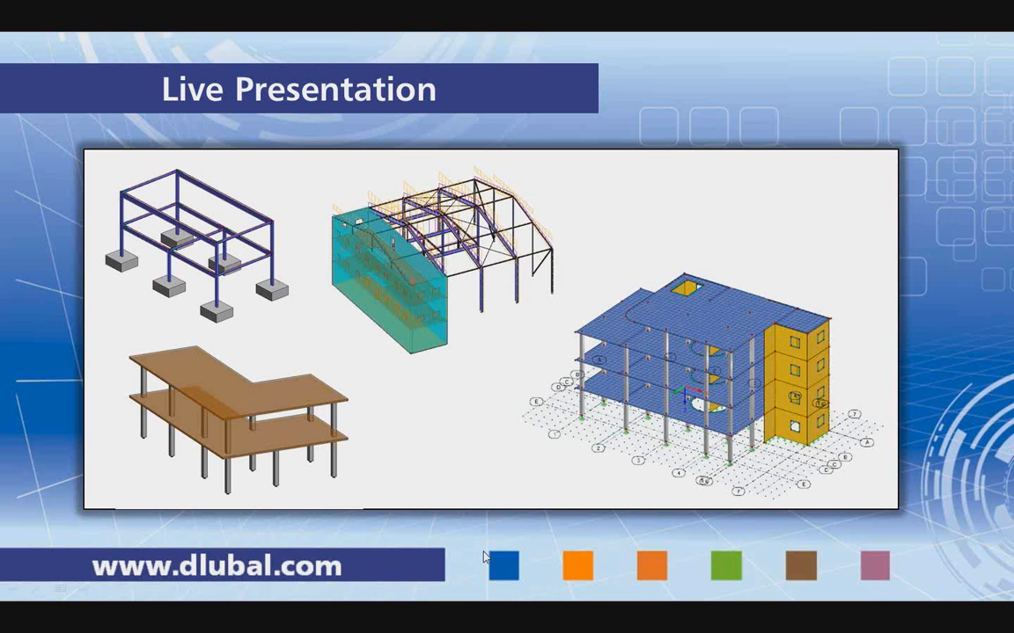
Switch to Revit, open the Example1_Web project, and check that RFEM is running before returning to the model.
{"action": "key", "text": "alt+Tab"}
{"action": "key", "text": "Tab"}
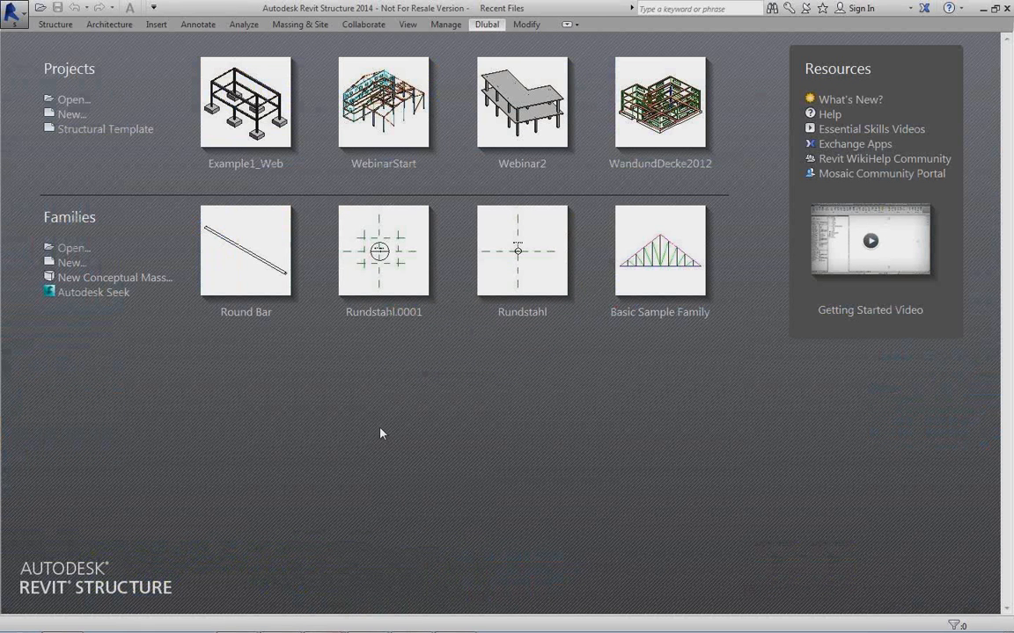
{"action": "left_click", "coordinate": [271, 120]}
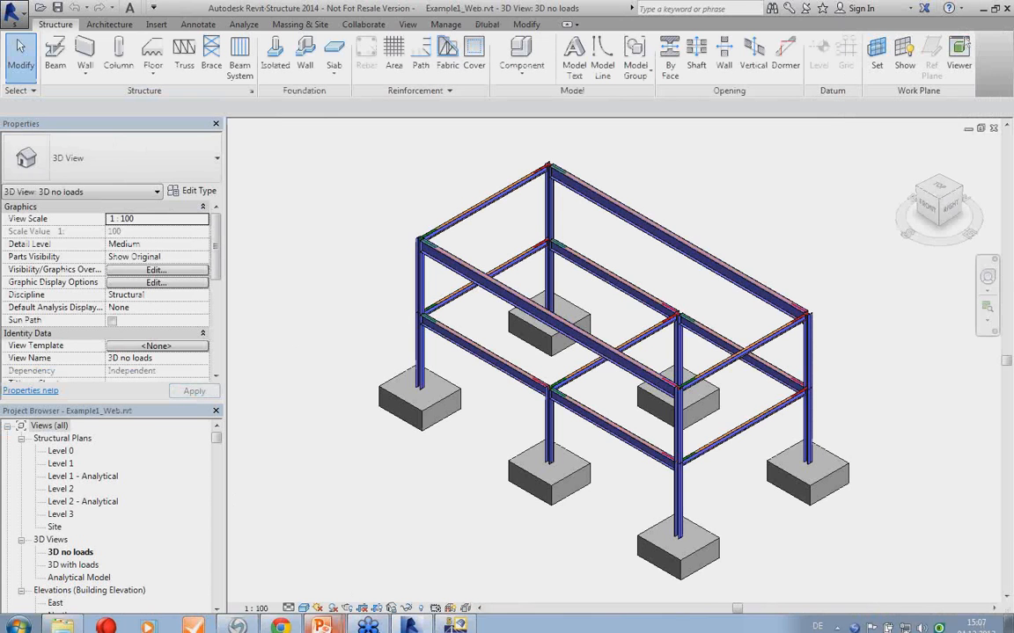
{"action": "left_click", "coordinate": [455, 619]}
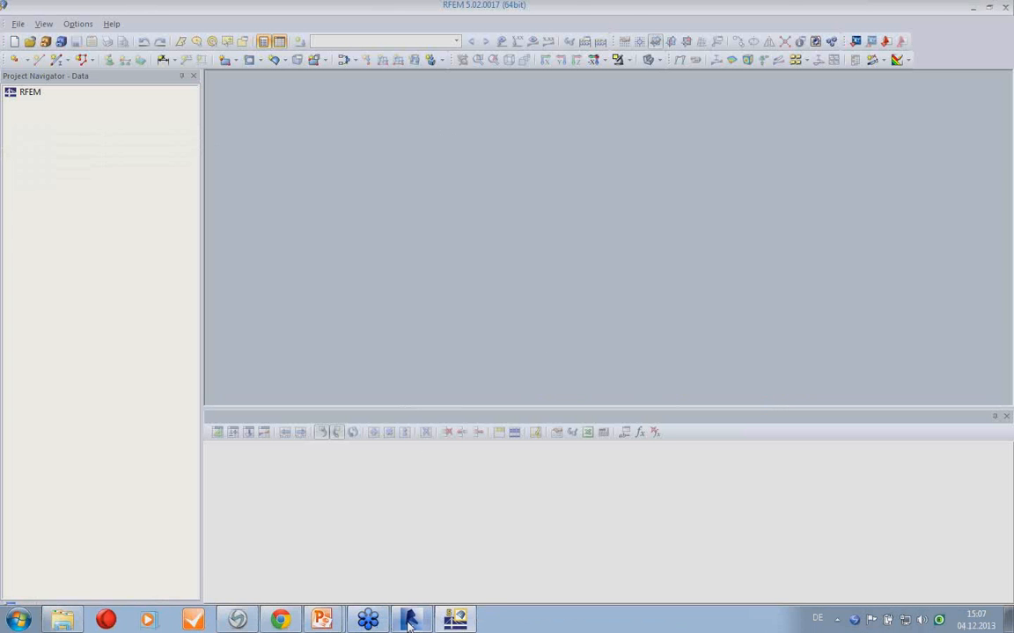
{"action": "left_click", "coordinate": [409, 620]}
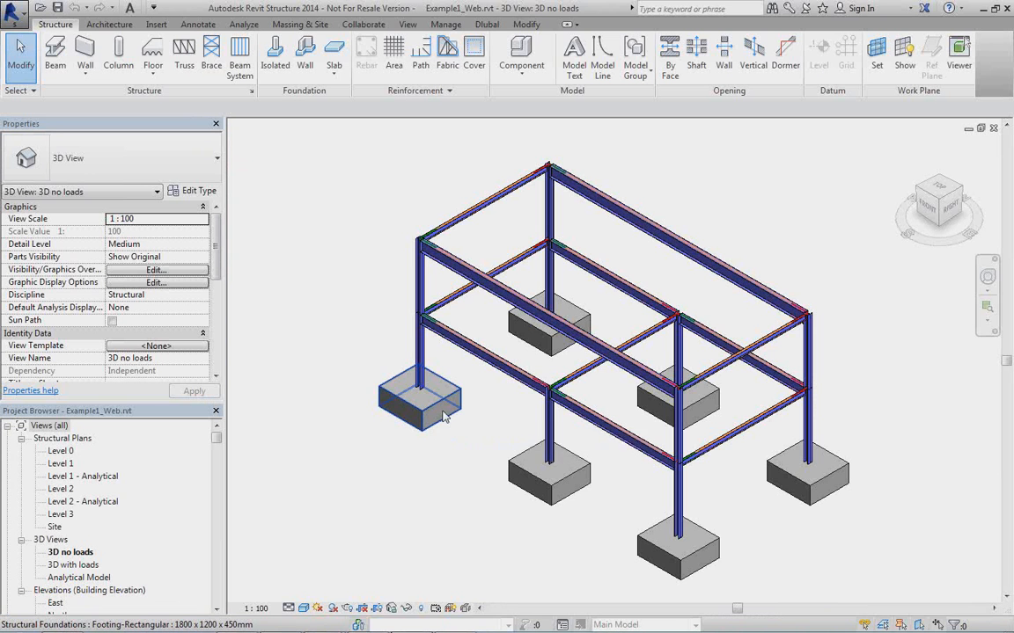
Look over the steel frame and its footings, and change the 3D view's visual style to Wireframe.
{"action": "middle_click_drag", "start_coordinate": [486, 435], "coordinate": [474, 410]}
{"action": "scroll", "coordinate": [476, 351], "scroll_direction": "up", "scroll_amount": 4}
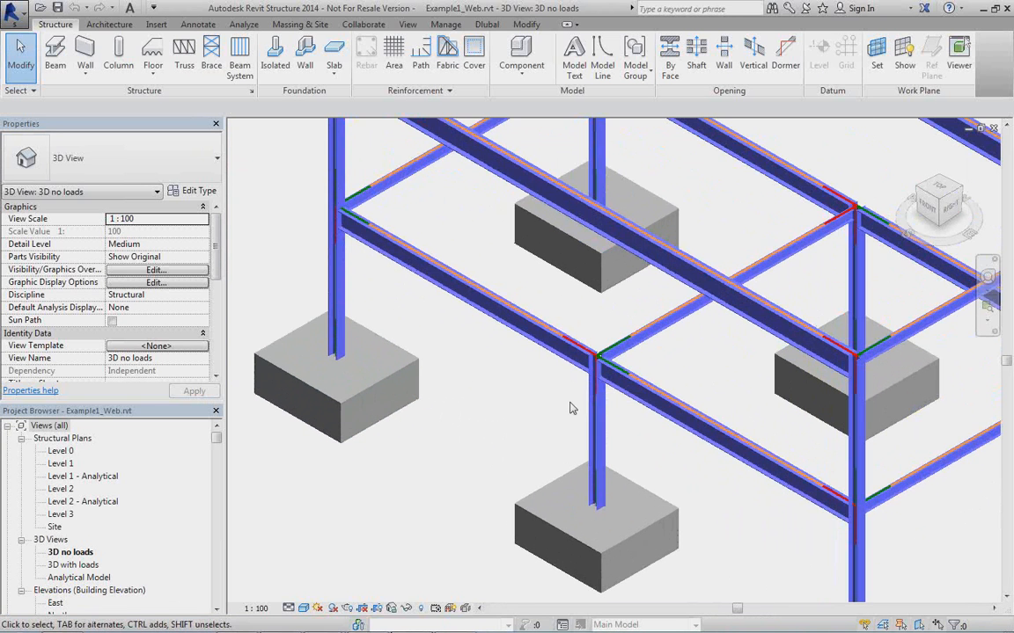
{"action": "middle_click_drag", "start_coordinate": [675, 367], "coordinate": [576, 403]}
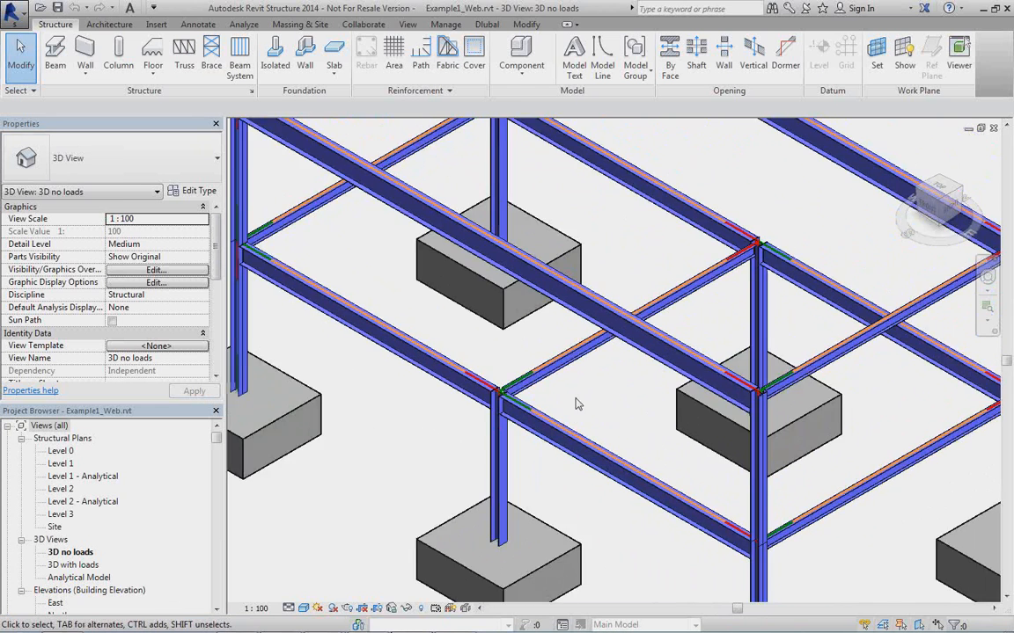
{"action": "scroll", "coordinate": [576, 403], "scroll_direction": "down", "scroll_amount": 1}
{"action": "scroll", "coordinate": [576, 403], "scroll_direction": "down", "scroll_amount": 1}
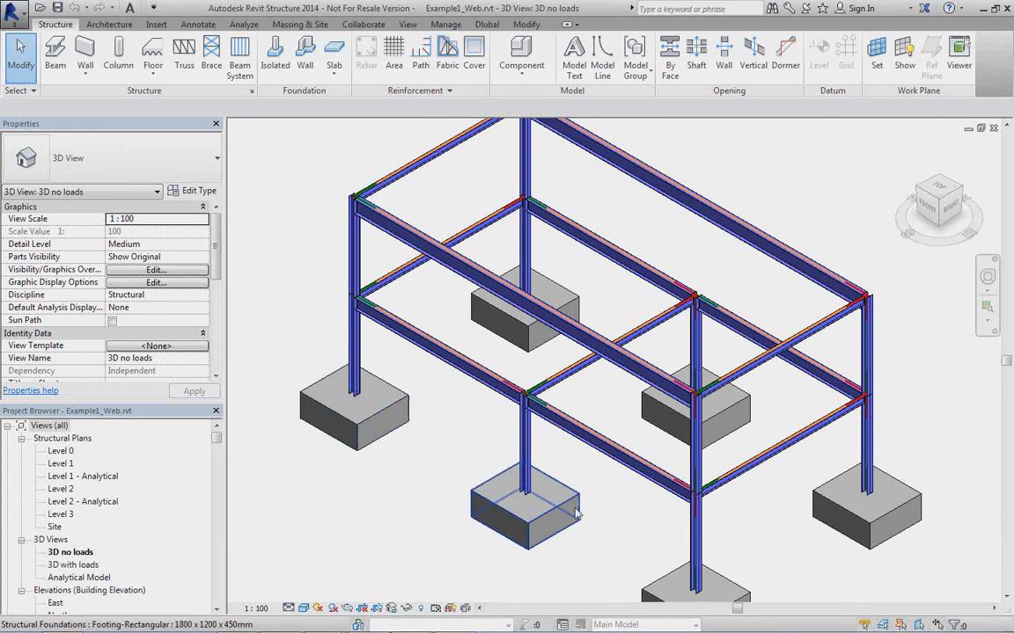
{"action": "middle_click_drag", "start_coordinate": [598, 491], "coordinate": [593, 471]}
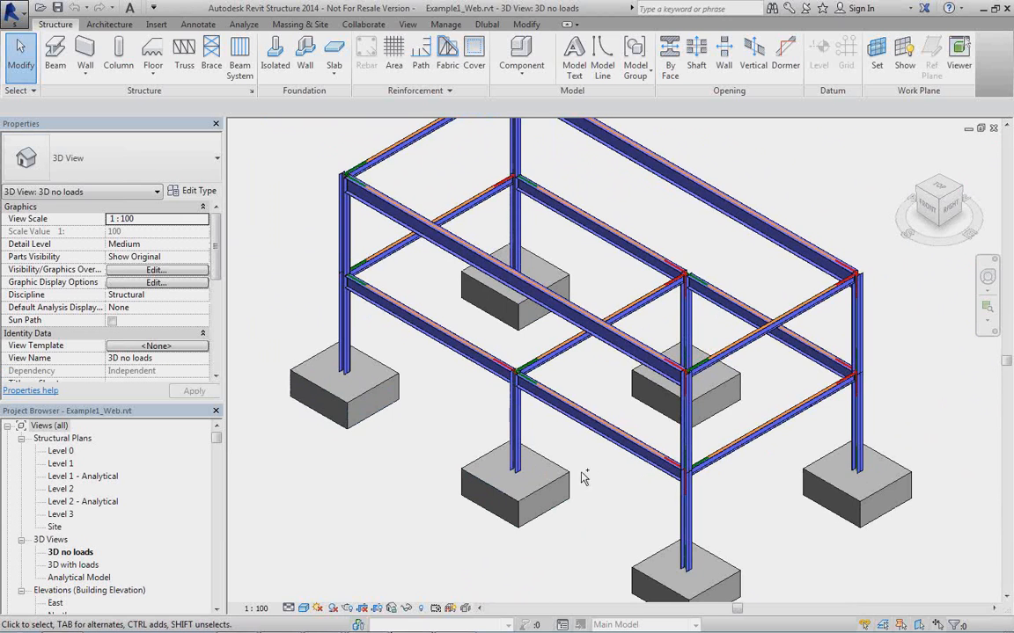
{"action": "scroll", "coordinate": [584, 476], "scroll_direction": "down", "scroll_amount": 1}
{"action": "left_click", "coordinate": [304, 608]}
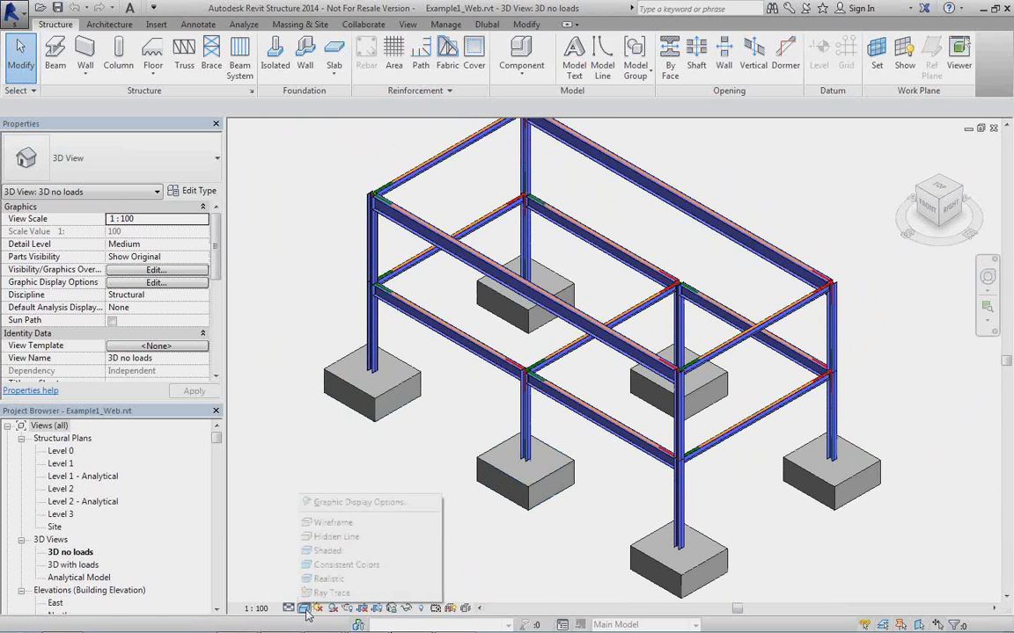
{"action": "left_click", "coordinate": [333, 460]}
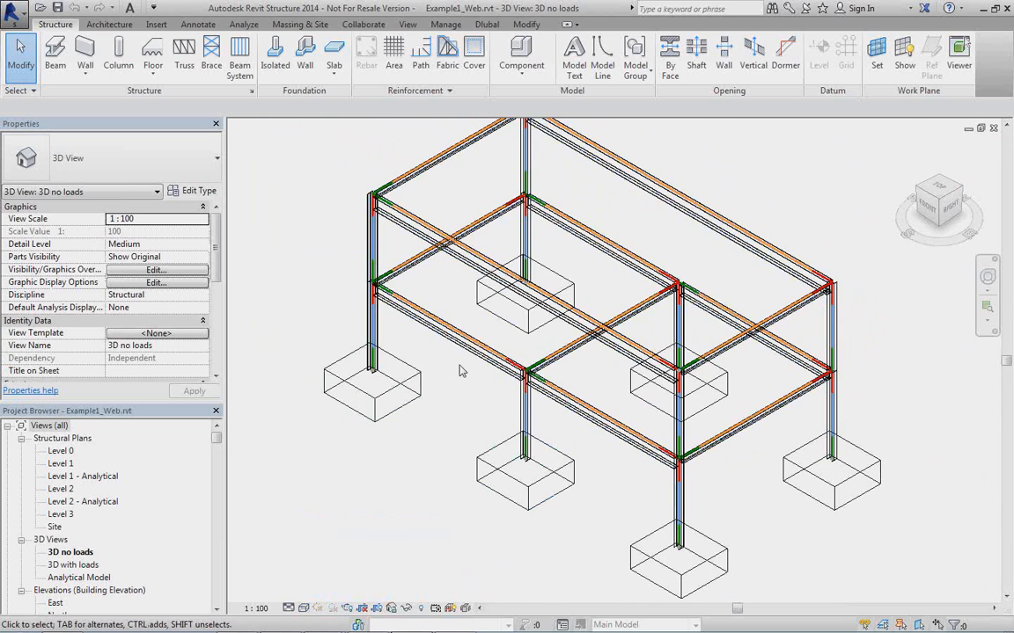
Select the IPE360 girder between the two front columns and examine its analytical line against the physical profile at the column joint.
{"action": "scroll", "coordinate": [459, 371], "scroll_direction": "up", "scroll_amount": 2}
{"action": "middle_click_drag", "start_coordinate": [528, 420], "coordinate": [539, 344], "text": "ctrl"}
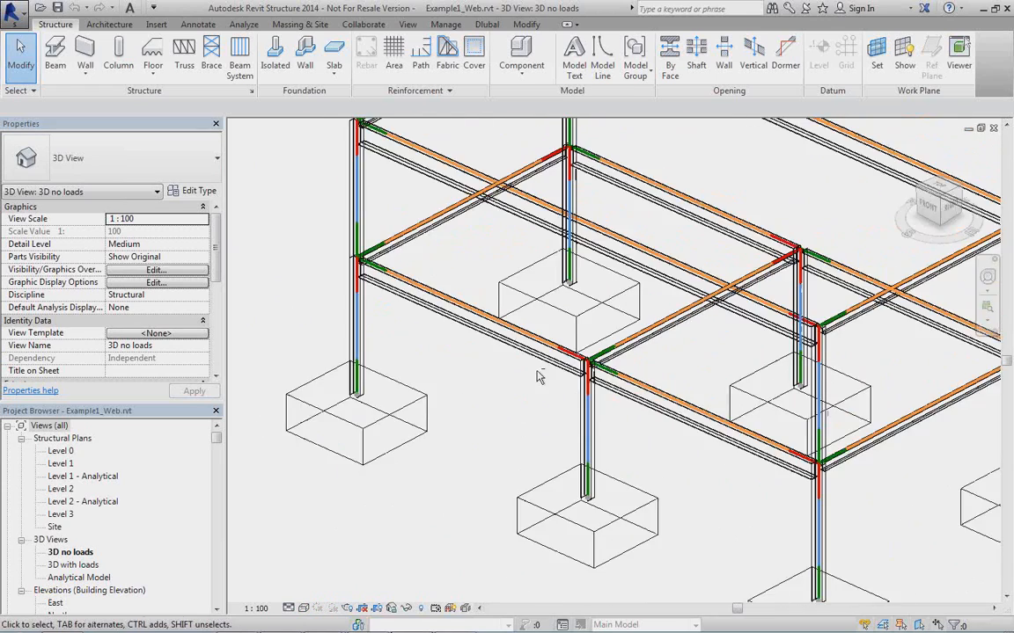
{"action": "scroll", "coordinate": [538, 344], "scroll_direction": "up", "scroll_amount": 5}
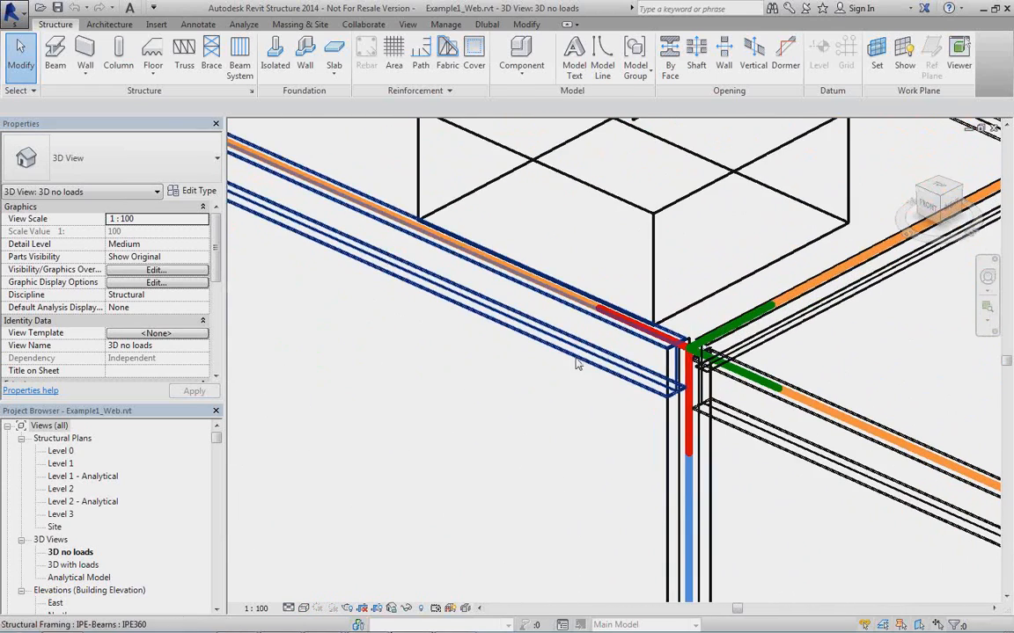
{"action": "left_click", "coordinate": [569, 367]}
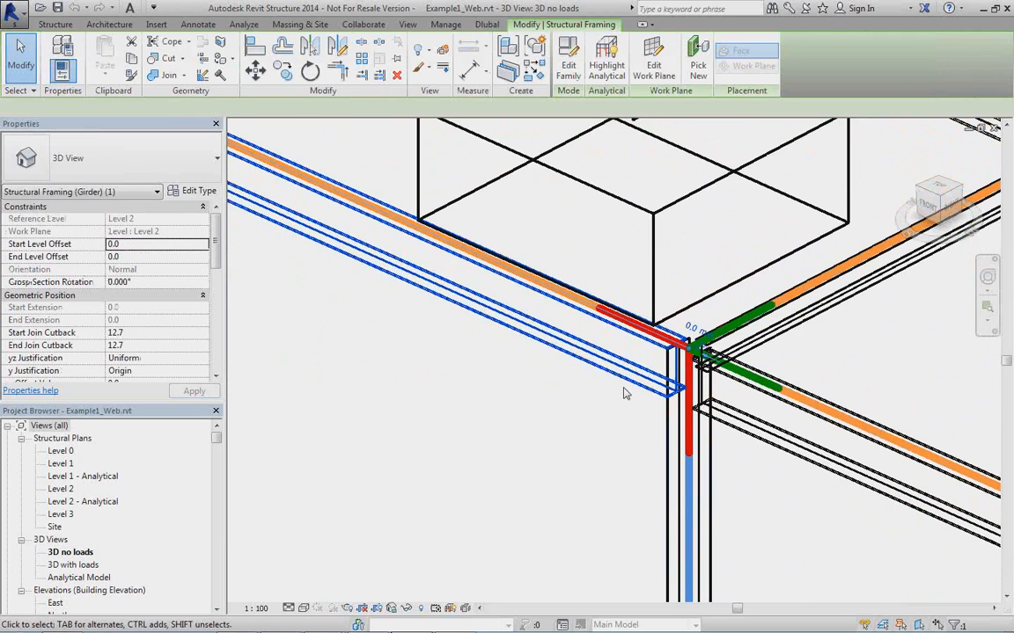
{"action": "scroll", "coordinate": [564, 397], "scroll_direction": "down", "scroll_amount": 1}
{"action": "middle_click_drag", "start_coordinate": [491, 402], "coordinate": [607, 428]}
{"action": "scroll", "coordinate": [550, 412], "scroll_direction": "down", "scroll_amount": 2}
{"action": "scroll", "coordinate": [480, 377], "scroll_direction": "up", "scroll_amount": 1}
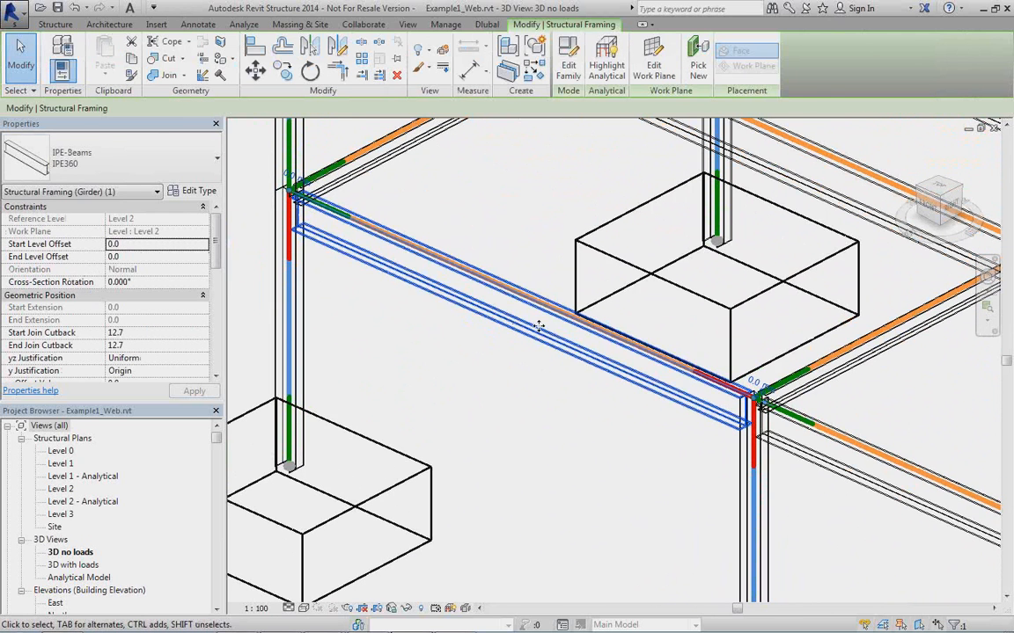
{"action": "middle_click_drag", "start_coordinate": [693, 462], "coordinate": [617, 391]}
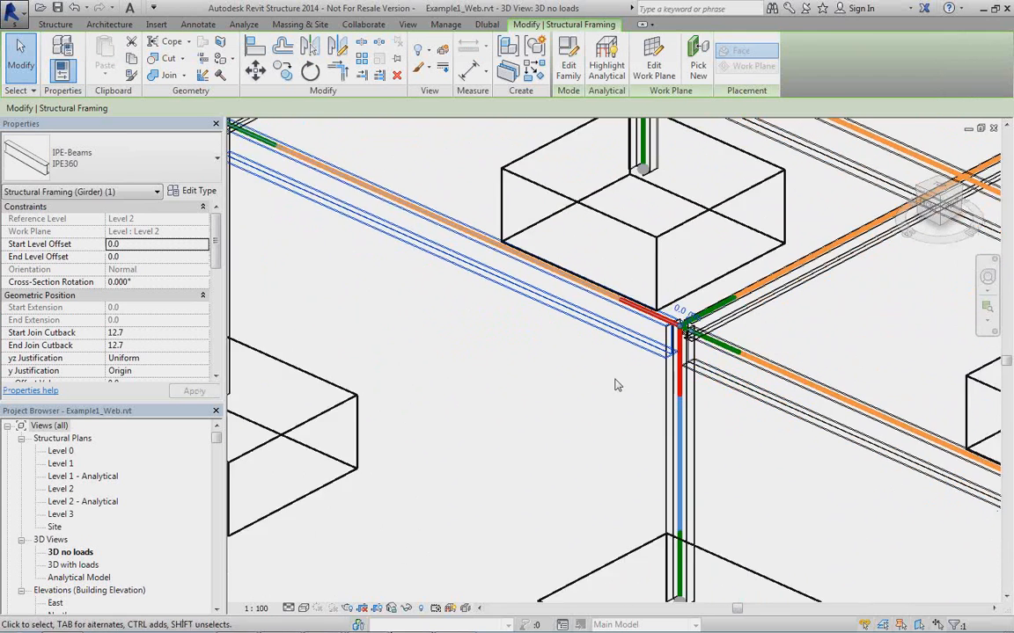
{"action": "scroll", "coordinate": [613, 381], "scroll_direction": "down", "scroll_amount": 2}
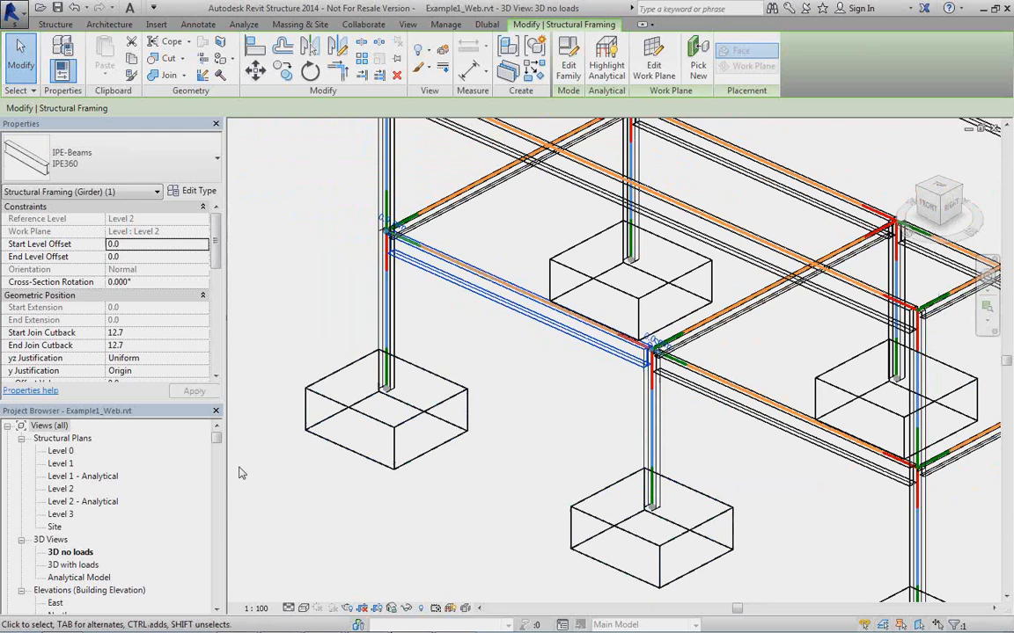
Open the Analytical Model 3D view and examine the frame's analytical members and nodes.
{"action": "double_click", "coordinate": [82, 577]}
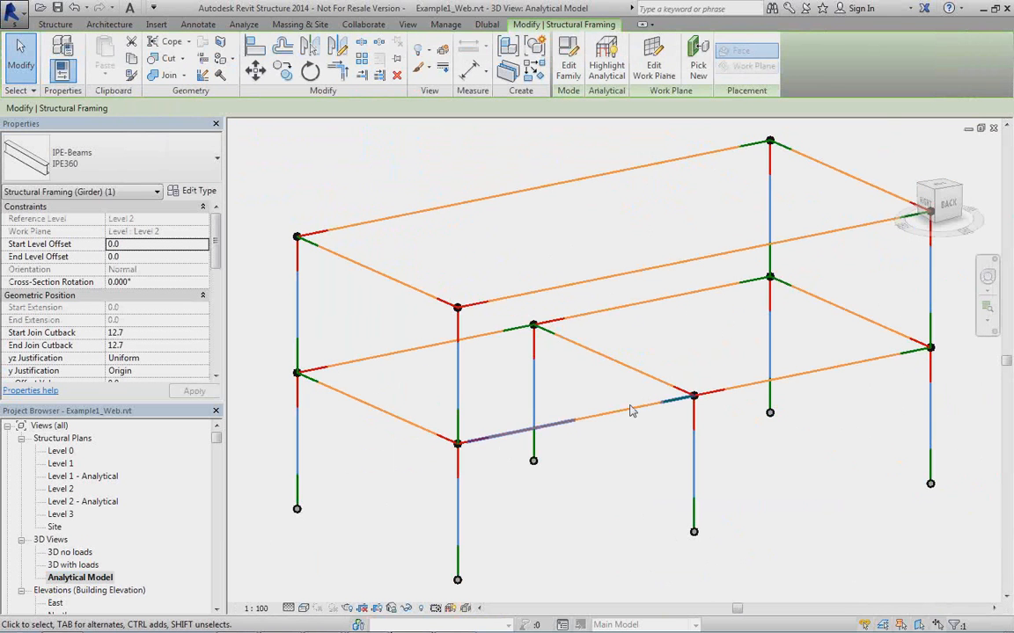
{"action": "left_click", "coordinate": [904, 148]}
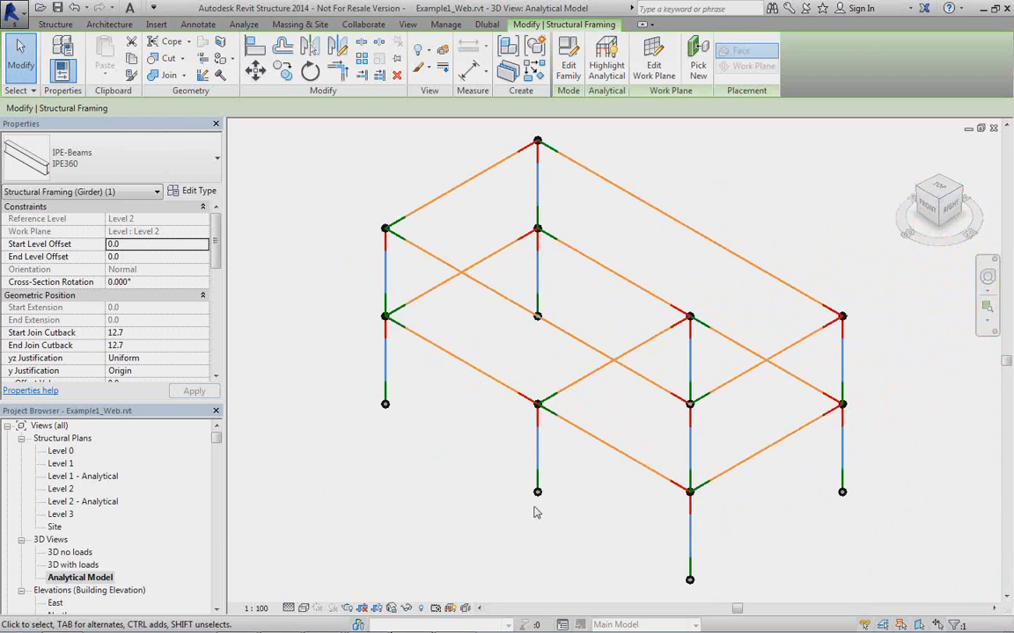
{"action": "middle_click_drag", "start_coordinate": [580, 501], "coordinate": [593, 446], "text": "shift"}
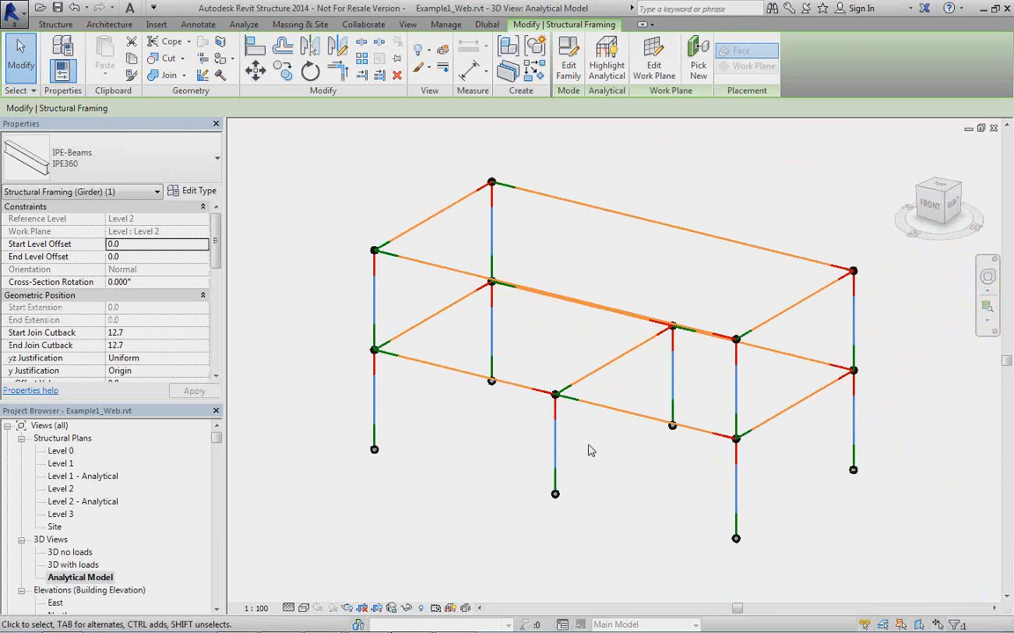
{"action": "scroll", "coordinate": [590, 450], "scroll_direction": "up", "scroll_amount": 3}
{"action": "scroll", "coordinate": [590, 450], "scroll_direction": "up", "scroll_amount": 2}
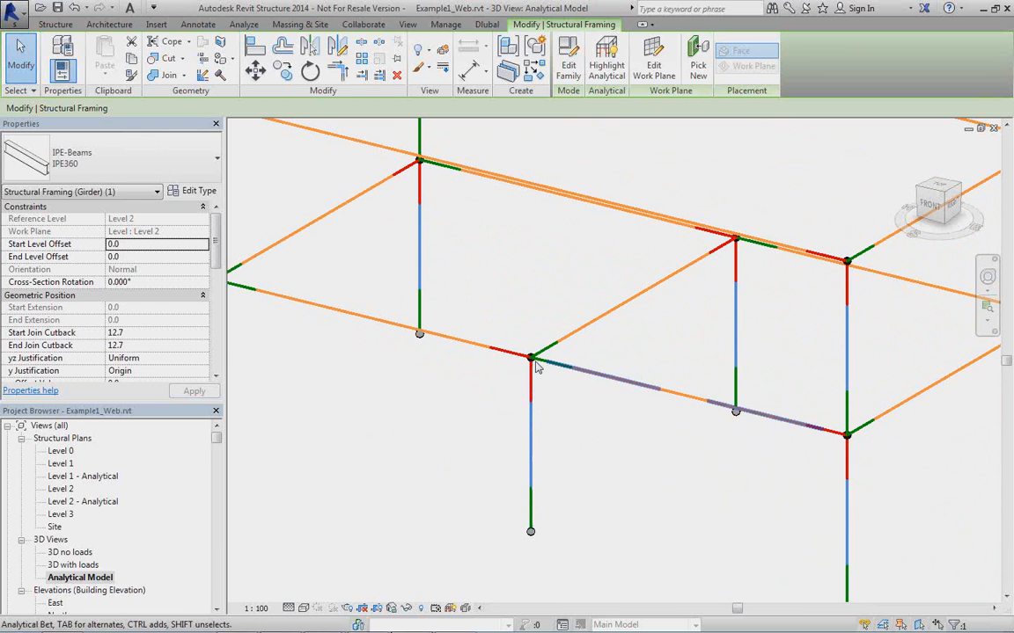
{"action": "middle_click_drag", "start_coordinate": [613, 347], "coordinate": [616, 387]}
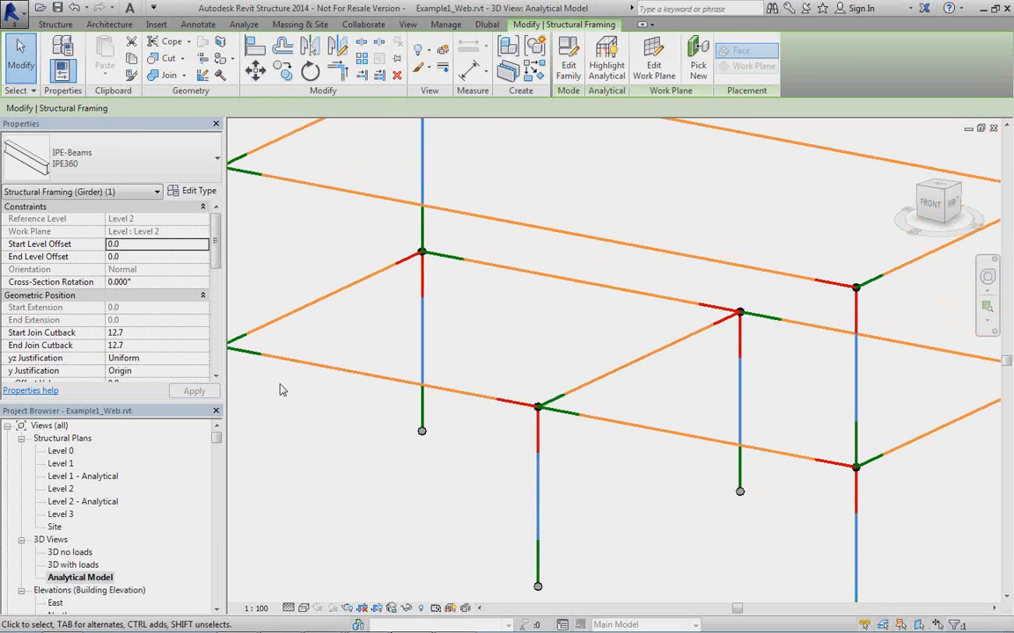
{"action": "scroll", "coordinate": [315, 398], "scroll_direction": "down", "scroll_amount": 1}
{"action": "middle_click_drag", "start_coordinate": [317, 401], "coordinate": [412, 393]}
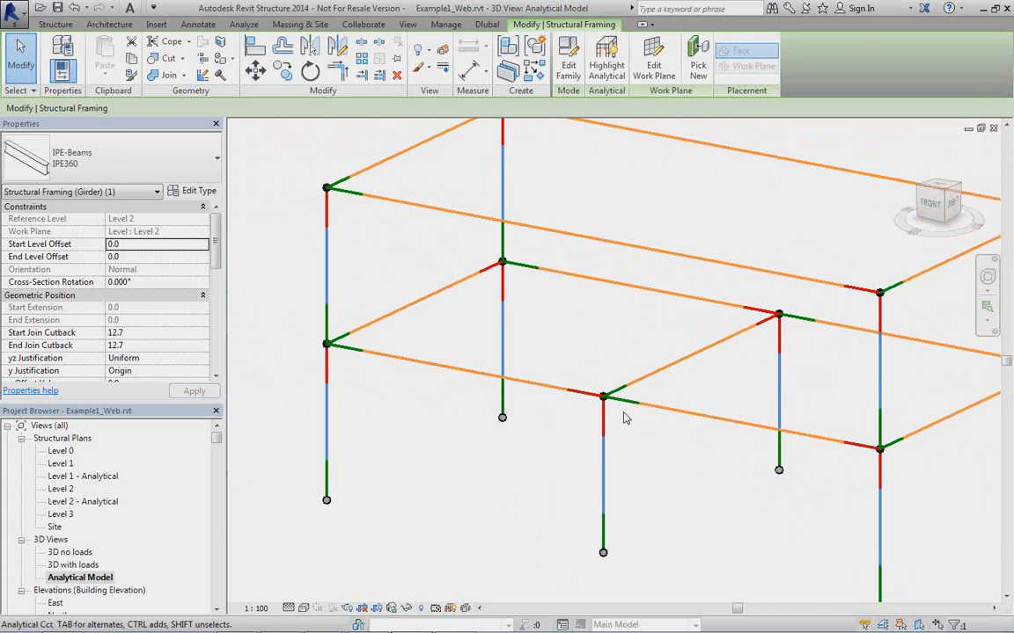
Inspect the start and end release settings of the lower front analytical beam, and clear the selection.
{"action": "left_click", "coordinate": [428, 372]}
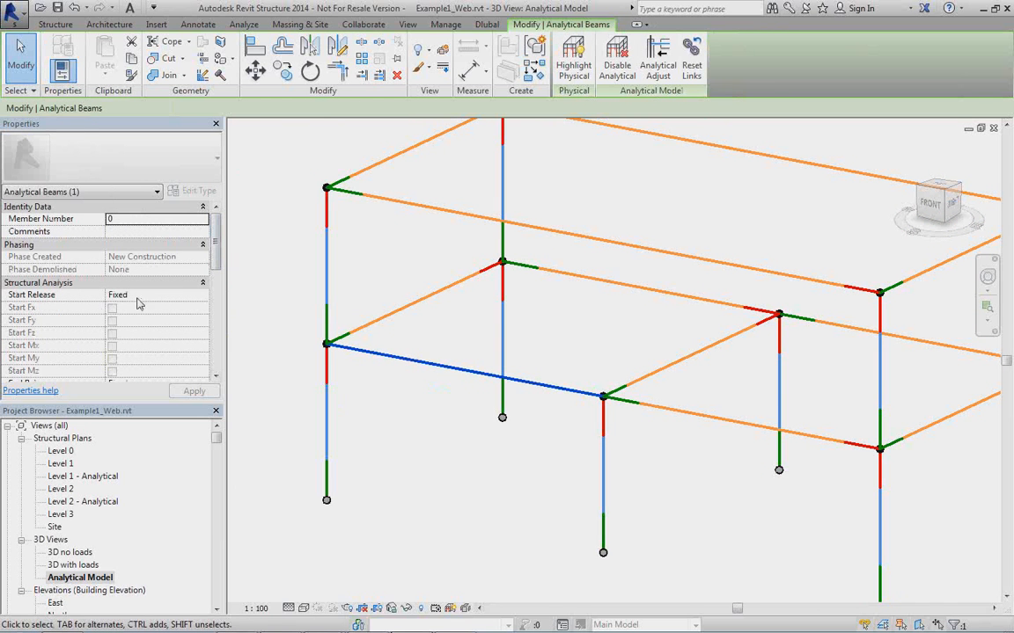
{"action": "scroll", "coordinate": [137, 304], "scroll_direction": "down", "scroll_amount": 5}
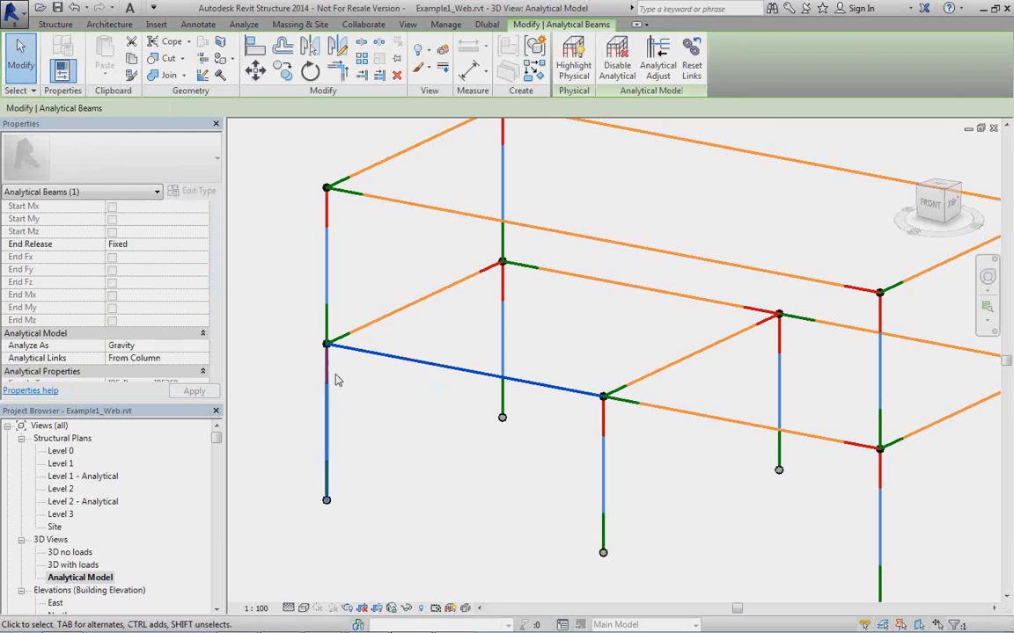
{"action": "left_click", "coordinate": [384, 407]}
{"action": "scroll", "coordinate": [384, 408], "scroll_direction": "down", "scroll_amount": 1}
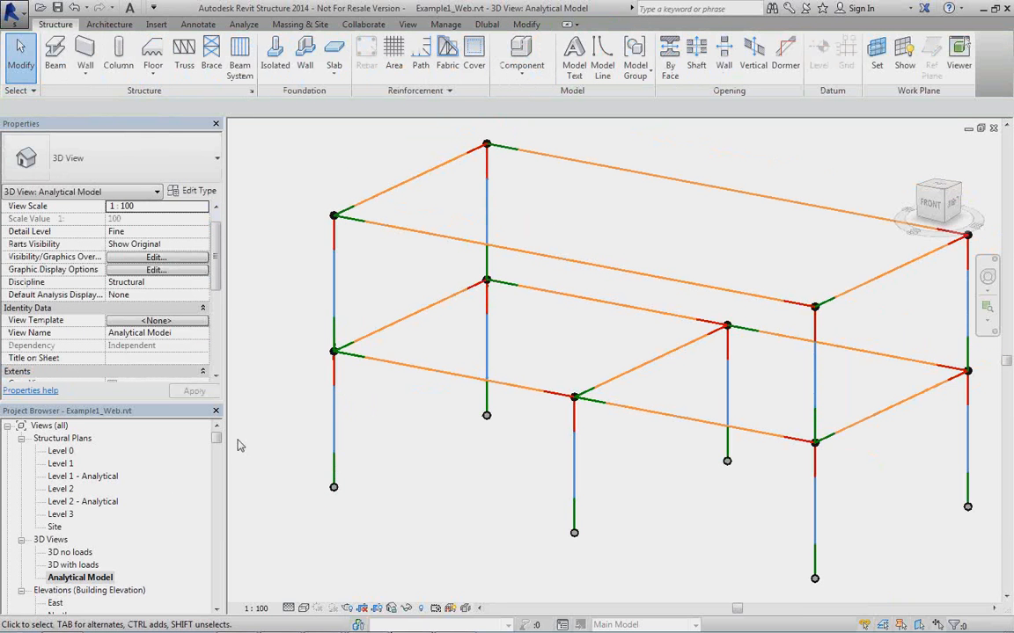
Return to the 3D no loads view and bring the lower-level middle cross beam into close view.
{"action": "double_click", "coordinate": [69, 553]}
{"action": "middle_click_drag", "start_coordinate": [482, 397], "coordinate": [445, 416]}
{"action": "scroll", "coordinate": [445, 416], "scroll_direction": "down", "scroll_amount": 2}
{"action": "middle_click_drag", "start_coordinate": [514, 389], "coordinate": [572, 409], "text": "shift"}
{"action": "scroll", "coordinate": [589, 417], "scroll_direction": "up", "scroll_amount": 3}
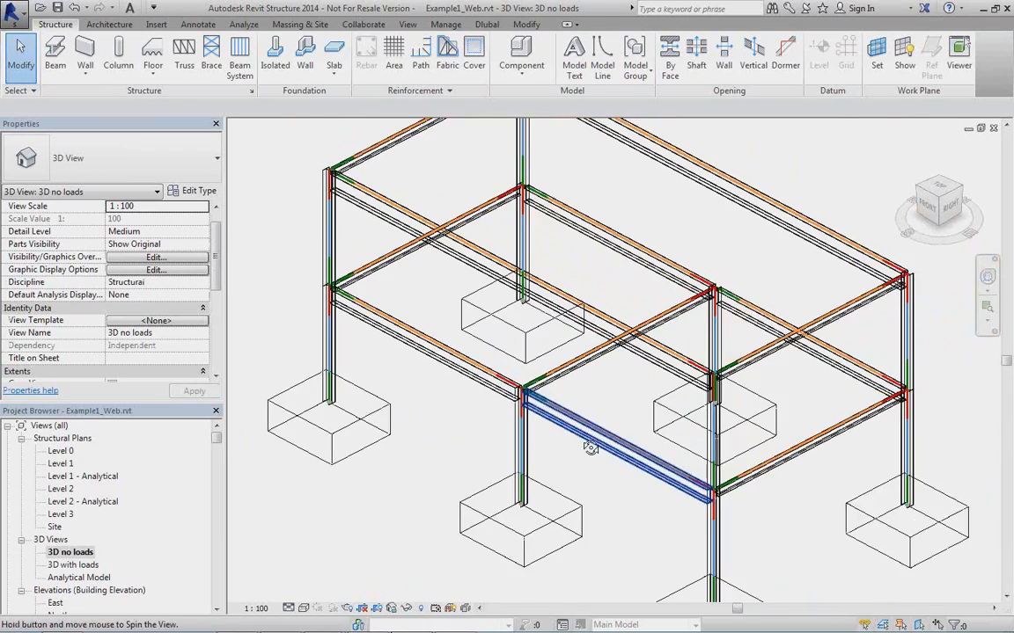
{"action": "scroll", "coordinate": [593, 401], "scroll_direction": "up", "scroll_amount": 2}
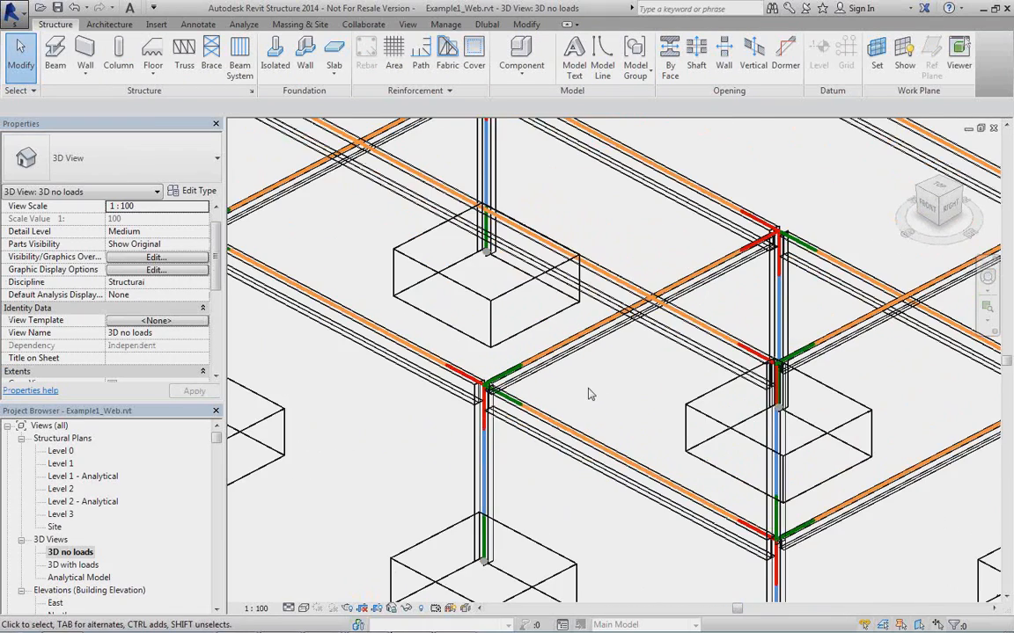
{"action": "scroll", "coordinate": [589, 392], "scroll_direction": "up", "scroll_amount": 2}
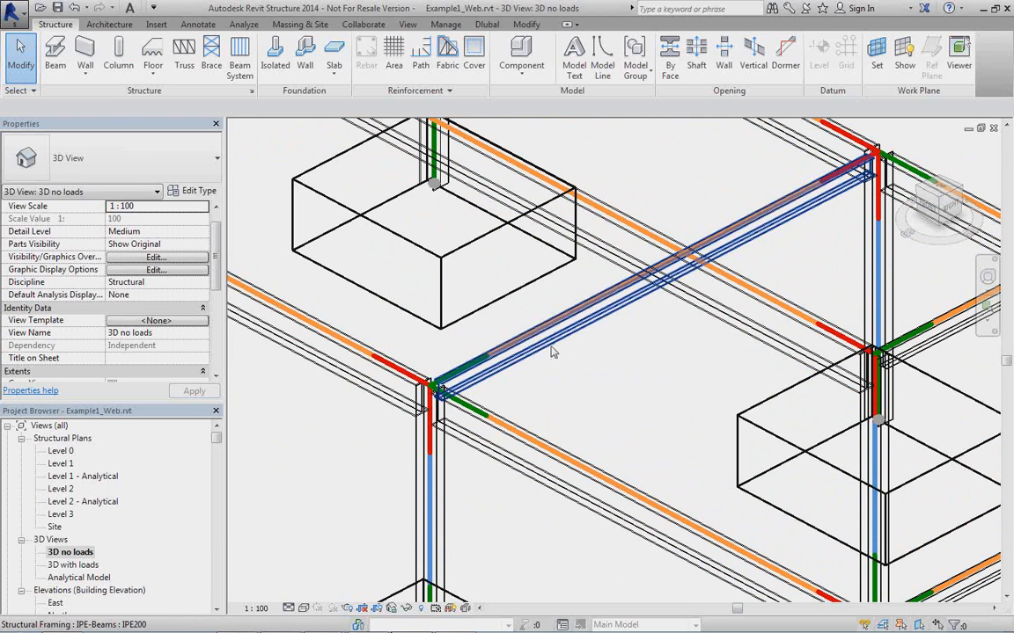
Set the z Justification of the IPE200 middle cross beam to Center and check its position relative to the analytical line.
{"action": "left_click", "coordinate": [552, 353]}
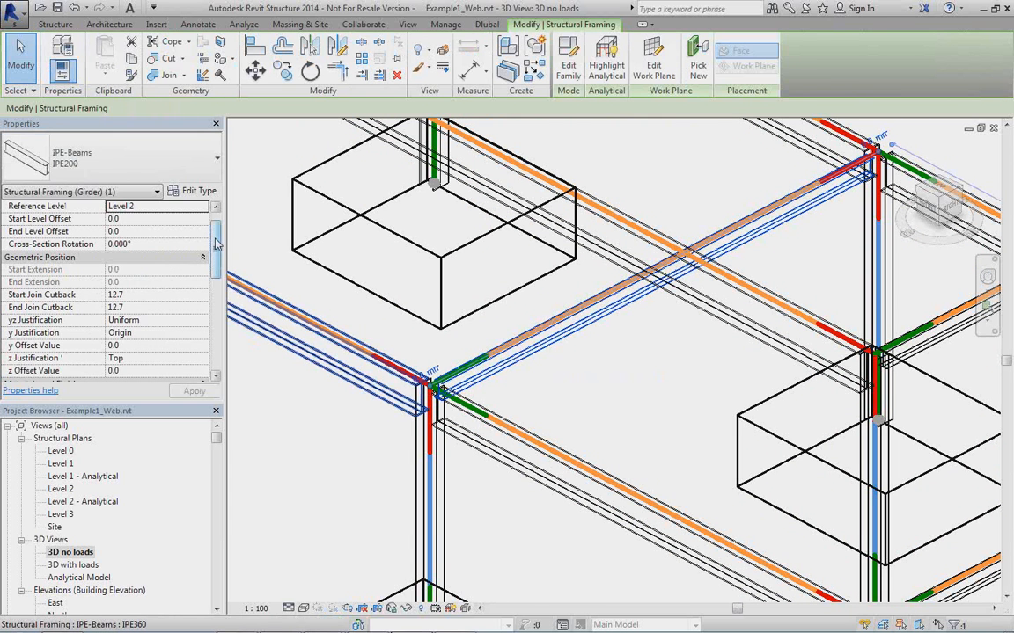
{"action": "scroll", "coordinate": [216, 244], "scroll_direction": "down", "scroll_amount": 1}
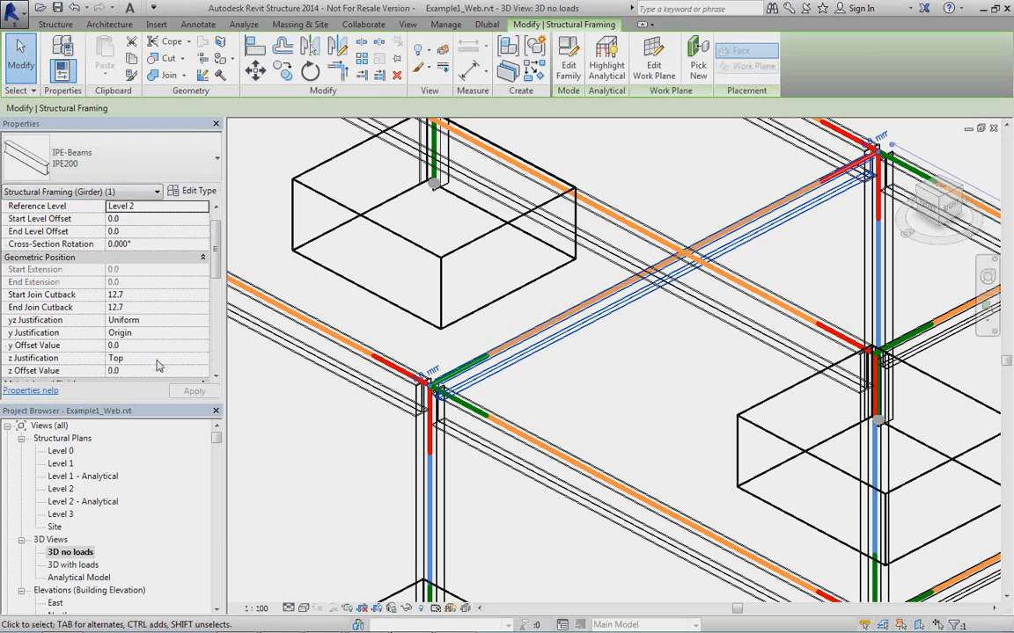
{"action": "left_click", "coordinate": [157, 361]}
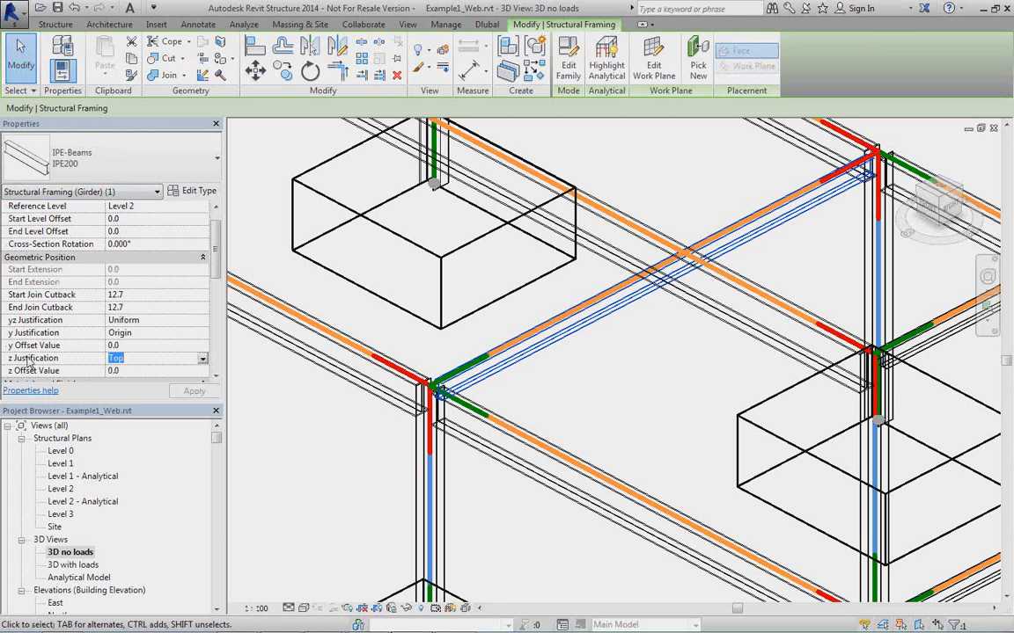
{"action": "left_click", "coordinate": [202, 360]}
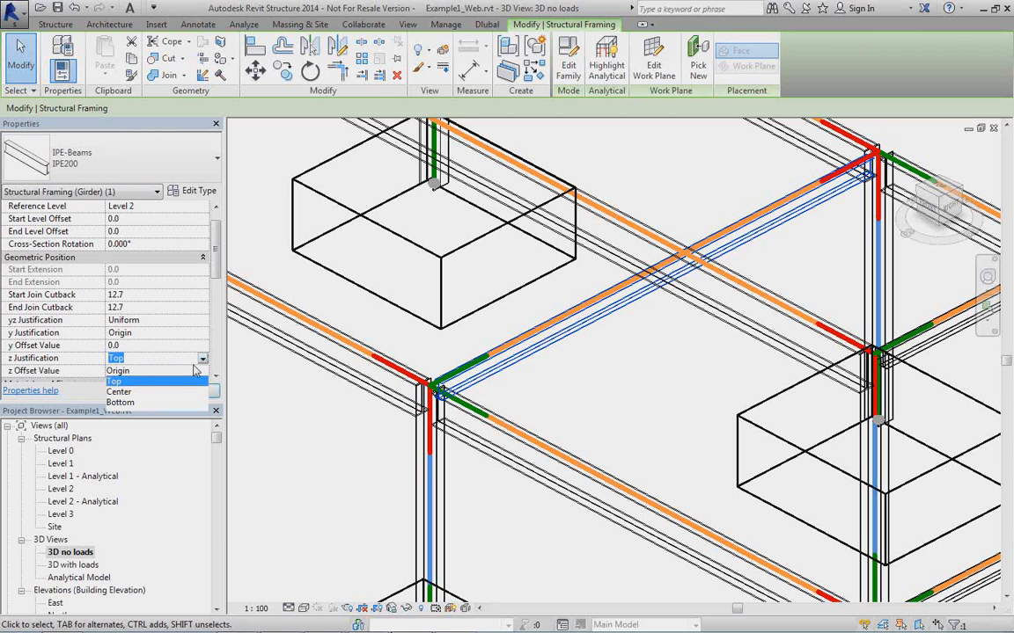
{"action": "left_click", "coordinate": [120, 393]}
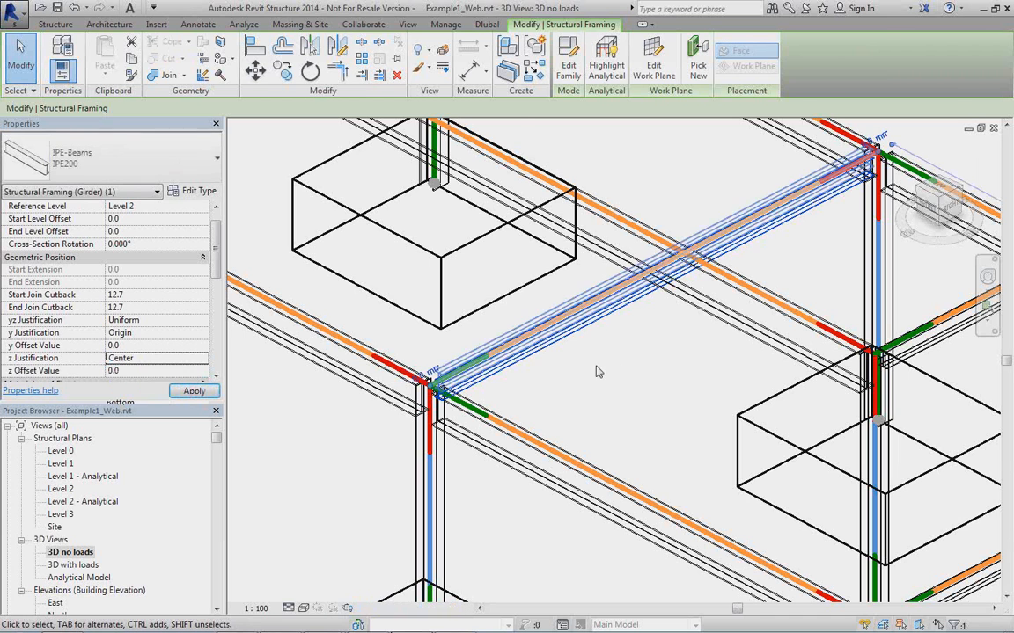
{"action": "left_click", "coordinate": [508, 368]}
{"action": "scroll", "coordinate": [512, 374], "scroll_direction": "up", "scroll_amount": 4}
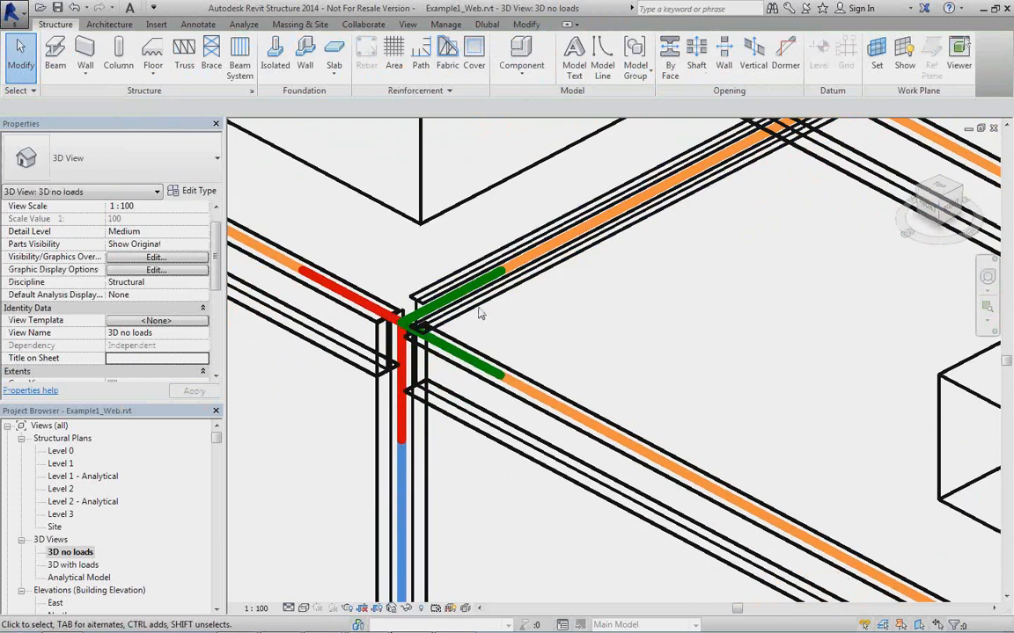
{"action": "scroll", "coordinate": [479, 333], "scroll_direction": "up", "scroll_amount": 2}
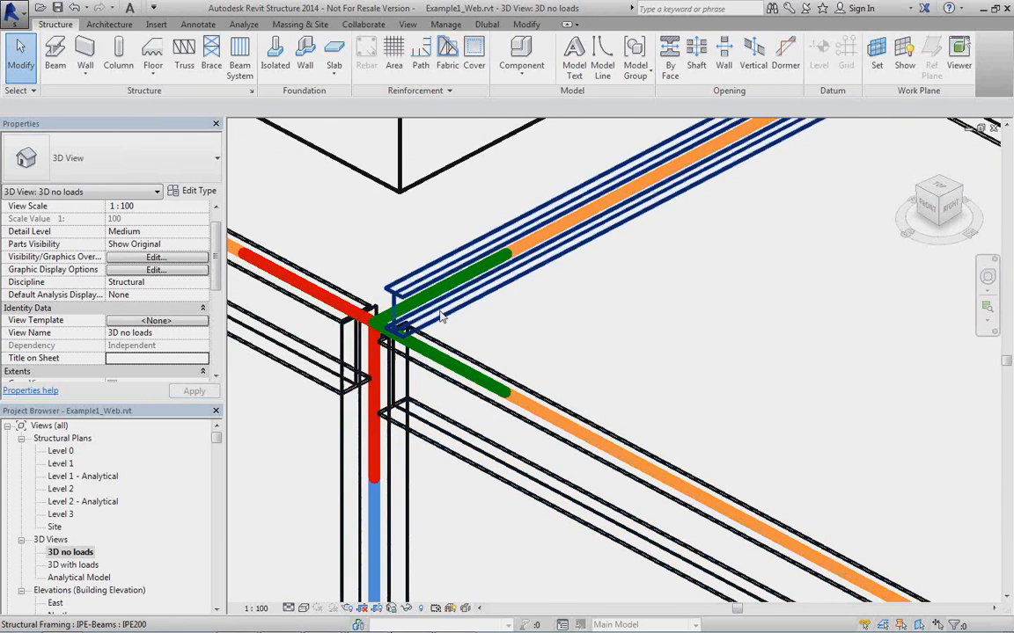
Disable the analytical model of the lower-level IPE200 middle cross beam.
{"action": "scroll", "coordinate": [442, 319], "scroll_direction": "down", "scroll_amount": 3}
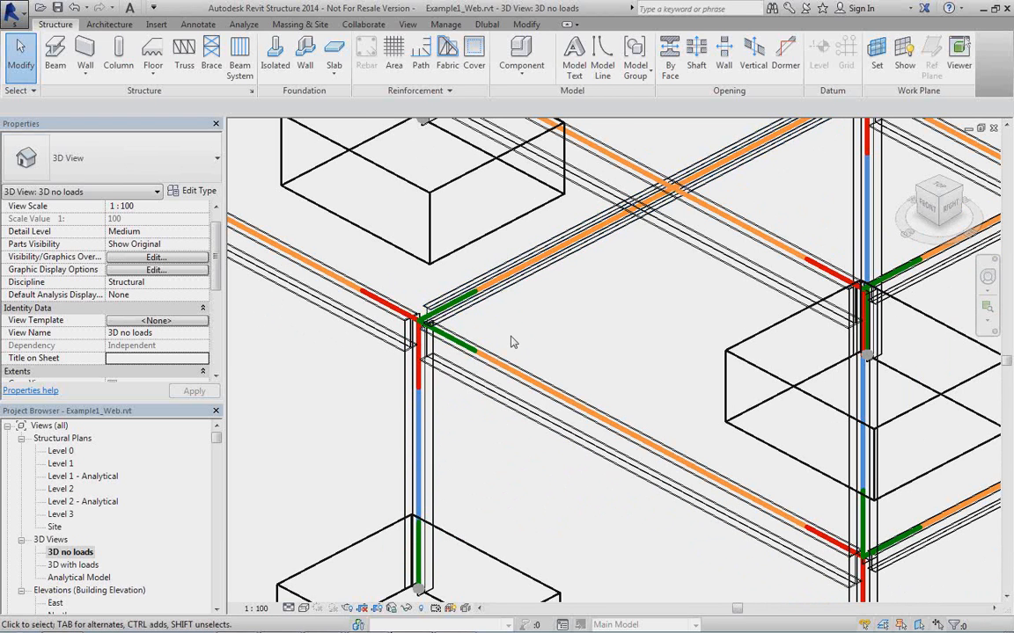
{"action": "middle_click_drag", "start_coordinate": [513, 342], "coordinate": [574, 344]}
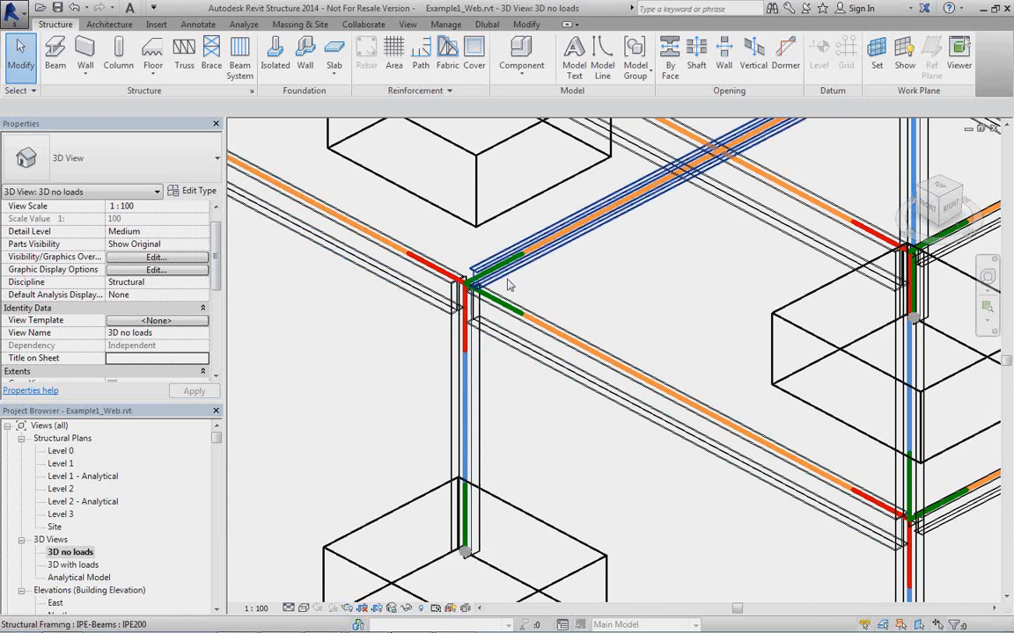
{"action": "left_click", "coordinate": [462, 258]}
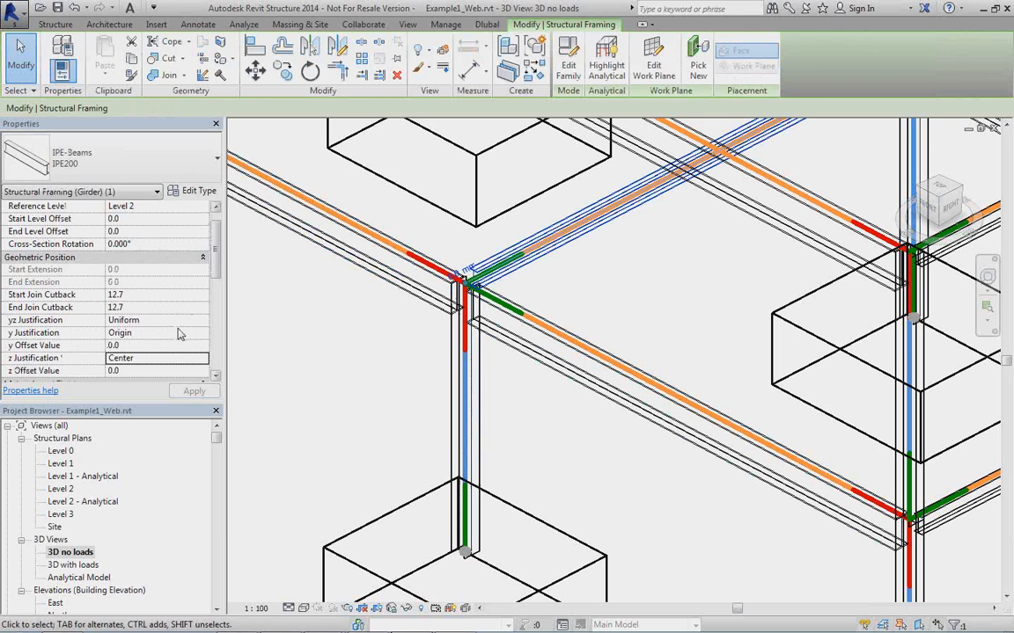
{"action": "left_click_drag", "start_coordinate": [214, 275], "coordinate": [216, 335]}
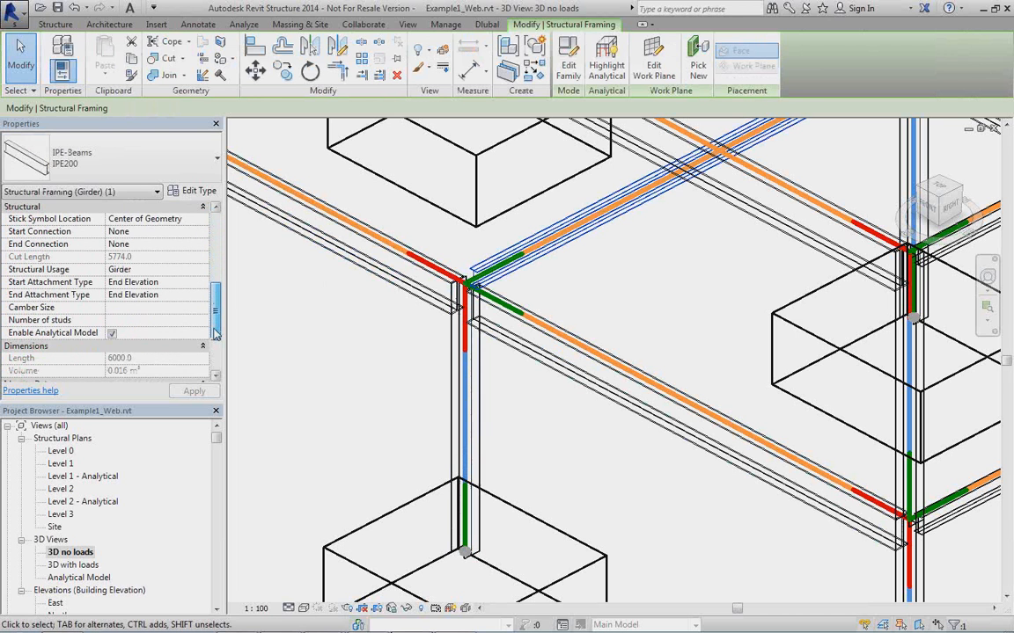
{"action": "left_click", "coordinate": [112, 334]}
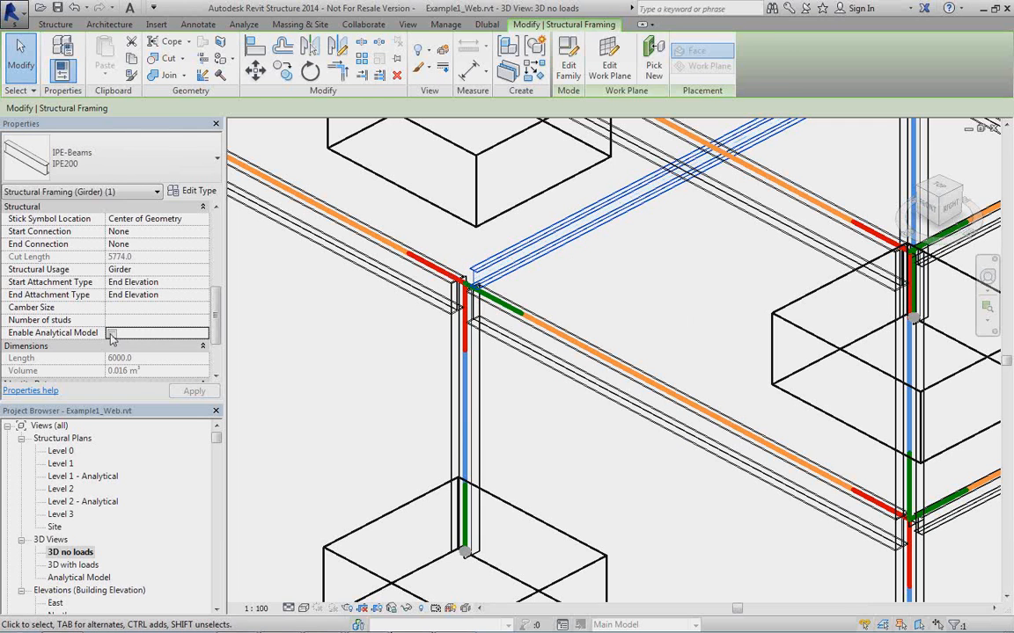
Re-enable the analytical model of the IPE200 middle cross beam, check it in the view, and clear the selection.
{"action": "left_click", "coordinate": [111, 333]}
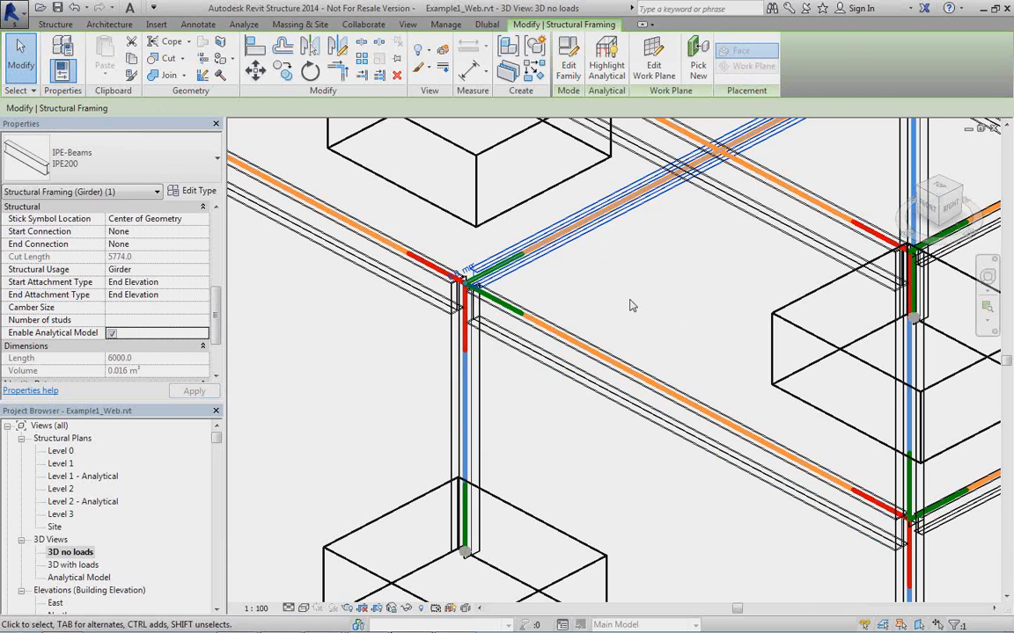
{"action": "middle_click_drag", "start_coordinate": [631, 302], "coordinate": [560, 354]}
{"action": "scroll", "coordinate": [560, 354], "scroll_direction": "down", "scroll_amount": 2}
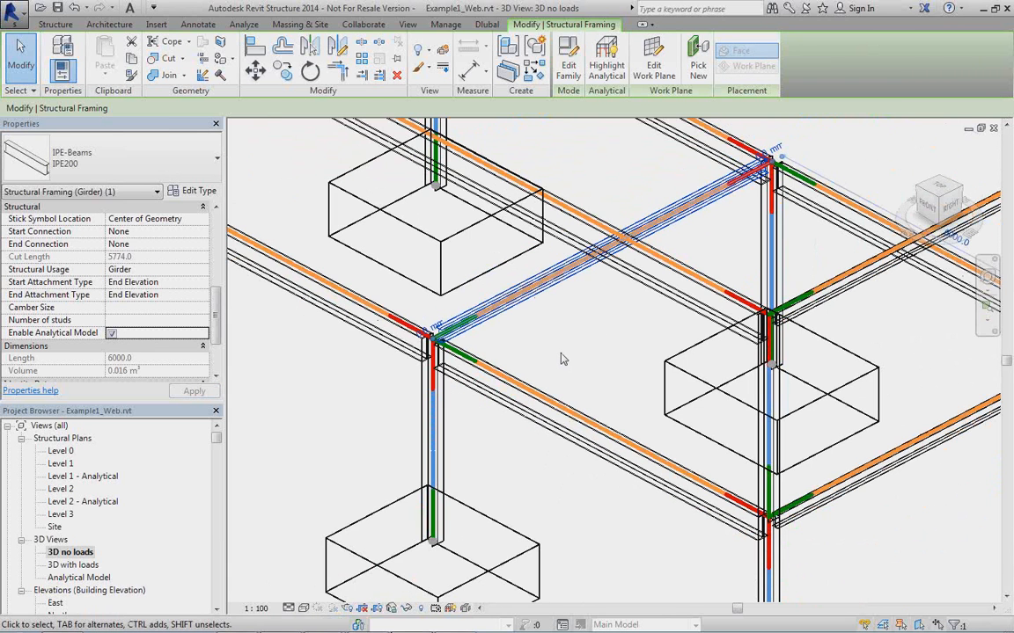
{"action": "scroll", "coordinate": [563, 358], "scroll_direction": "down", "scroll_amount": 2}
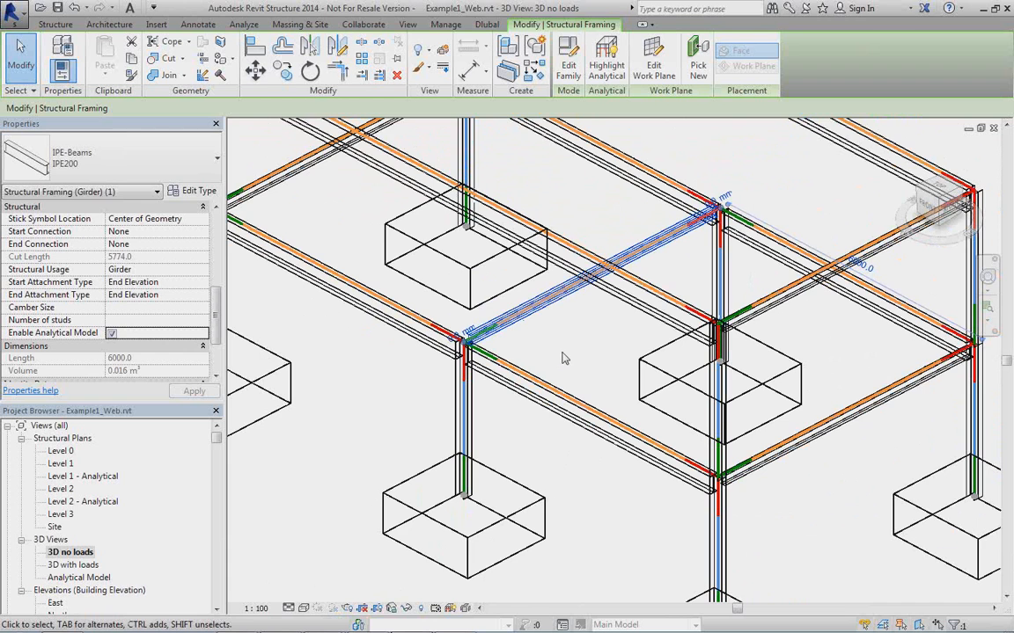
{"action": "scroll", "coordinate": [568, 352], "scroll_direction": "up", "scroll_amount": 4}
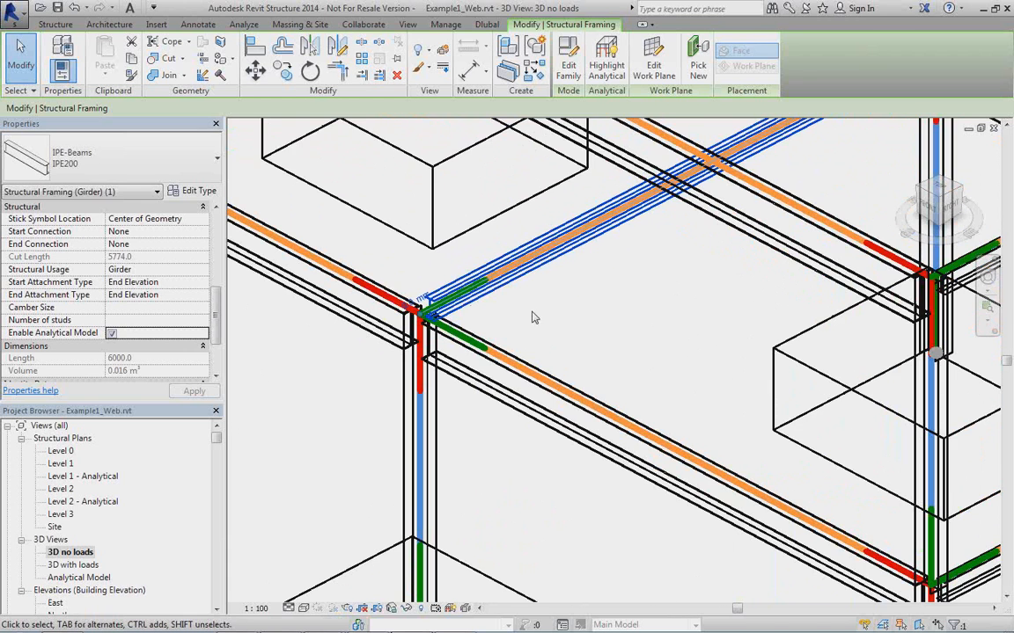
{"action": "left_click", "coordinate": [524, 323]}
{"action": "scroll", "coordinate": [535, 323], "scroll_direction": "up", "scroll_amount": 2}
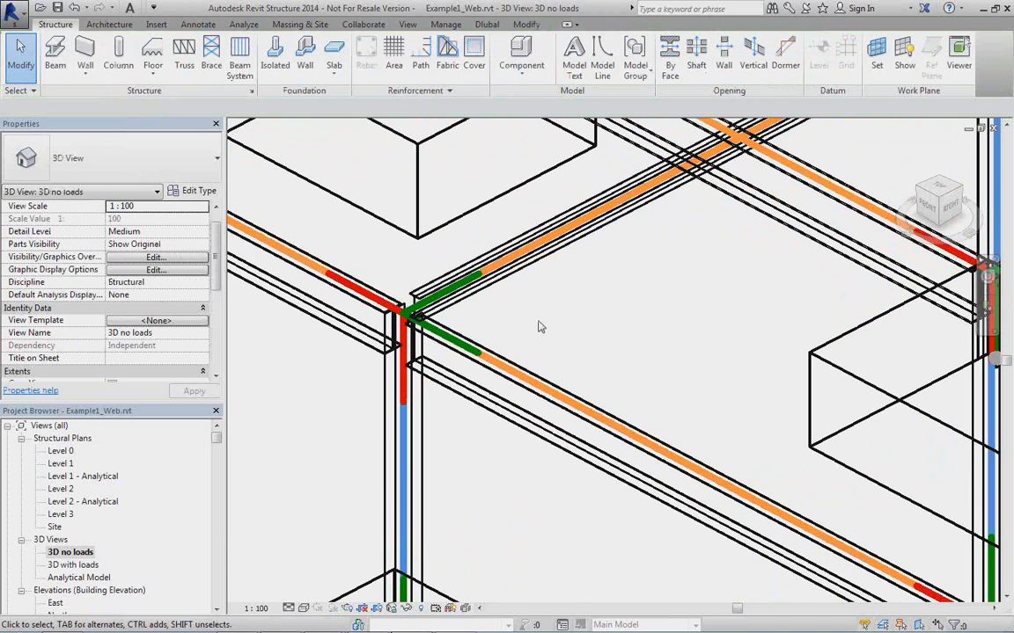
Set the z Justification of the IPE200 middle cross beam to Top and check its position relative to the analytical line.
{"action": "left_click", "coordinate": [469, 303]}
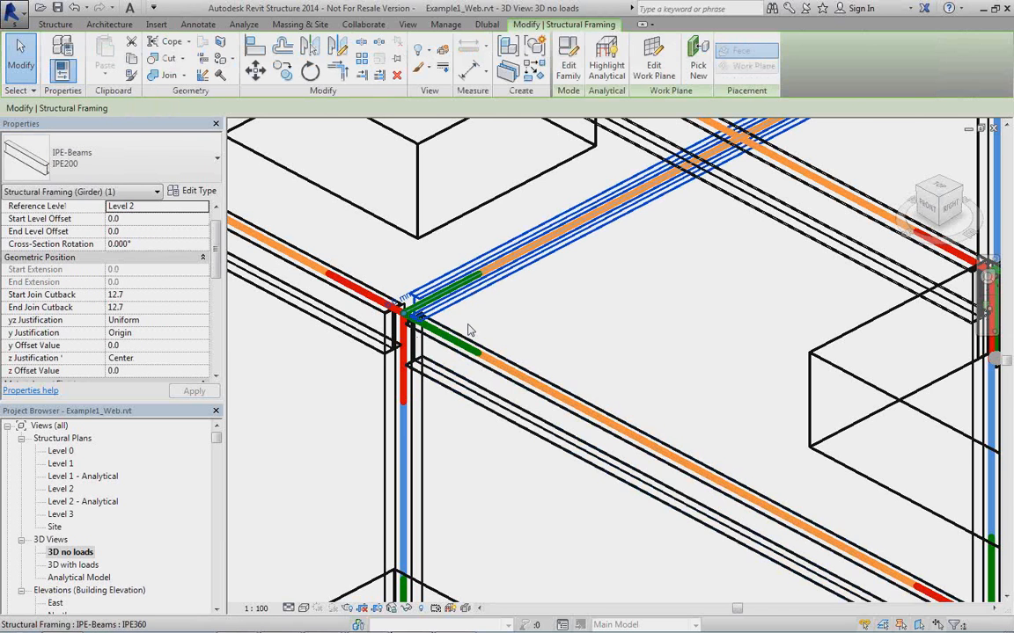
{"action": "scroll", "coordinate": [475, 315], "scroll_direction": "down", "scroll_amount": 2}
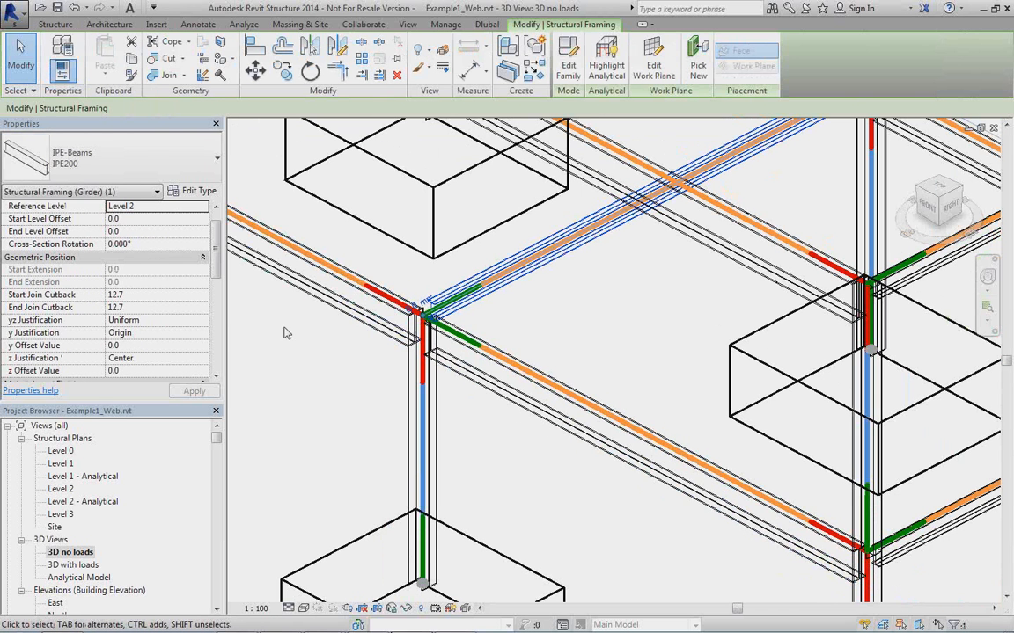
{"action": "left_click", "coordinate": [187, 359]}
{"action": "left_click", "coordinate": [202, 358]}
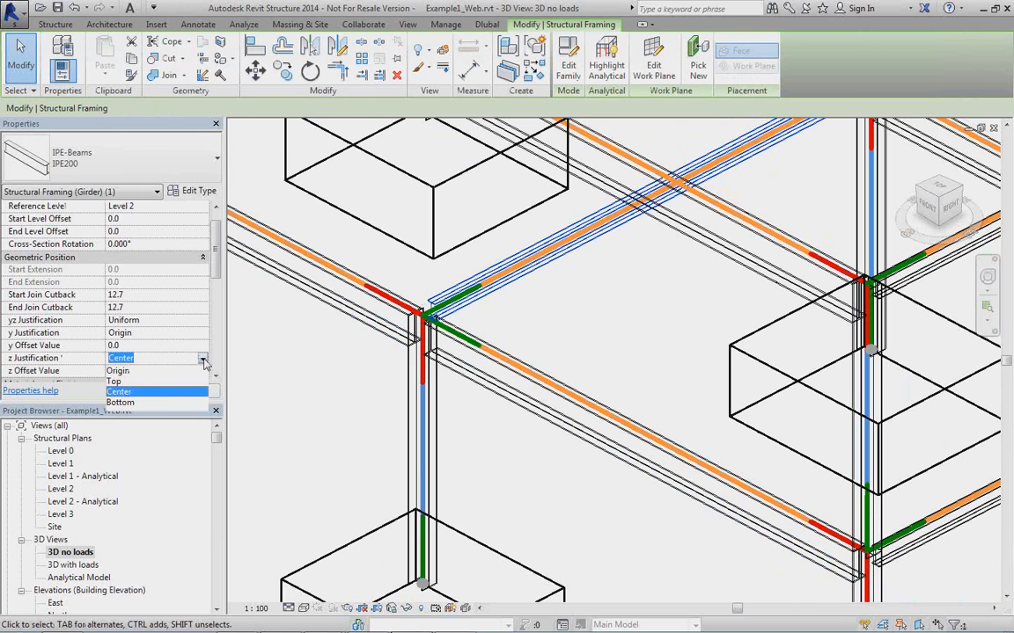
{"action": "left_click", "coordinate": [116, 382]}
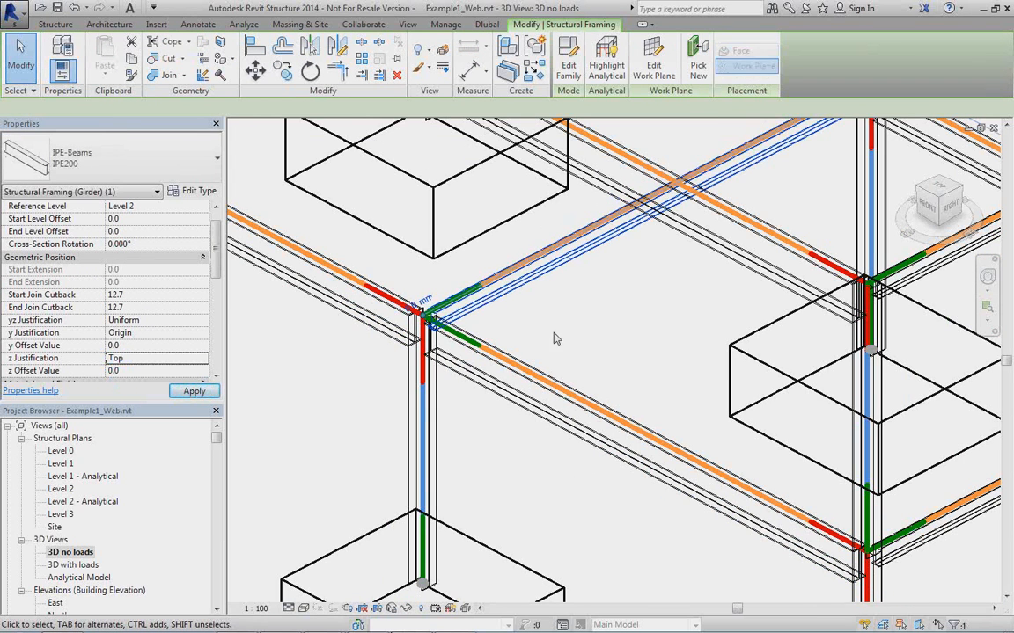
{"action": "middle_click_drag", "start_coordinate": [582, 324], "coordinate": [489, 330]}
{"action": "scroll", "coordinate": [489, 330], "scroll_direction": "down", "scroll_amount": 3}
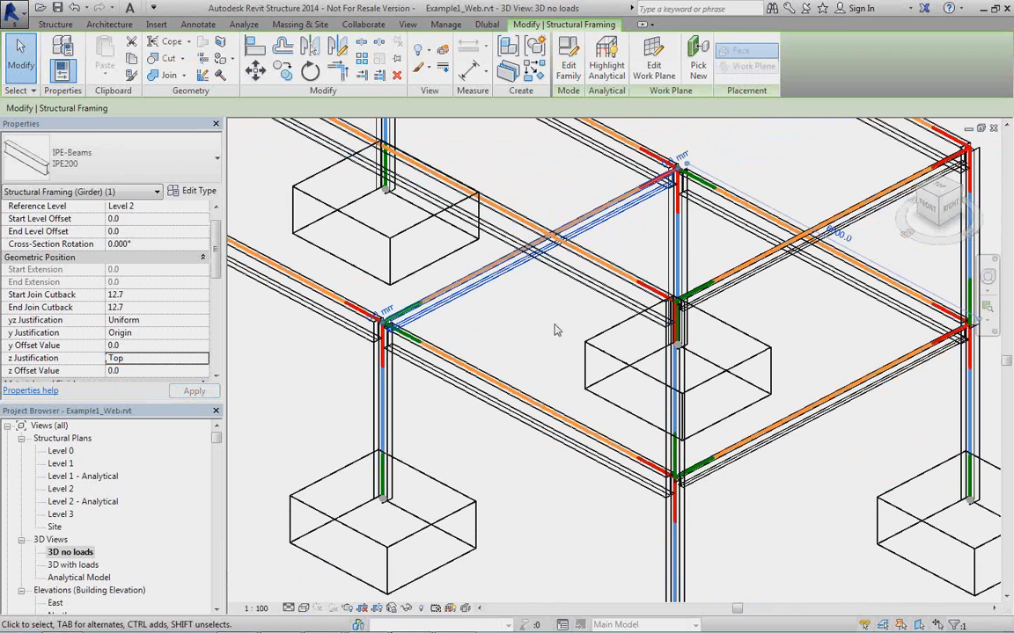
{"action": "middle_click_drag", "start_coordinate": [453, 345], "coordinate": [523, 319]}
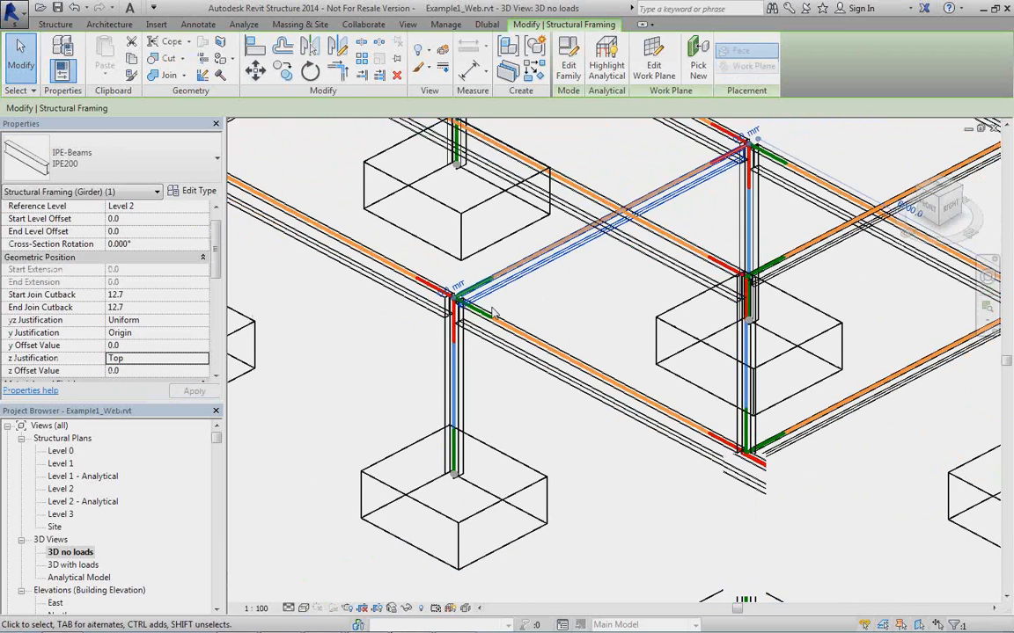
{"action": "scroll", "coordinate": [465, 314], "scroll_direction": "up", "scroll_amount": 5}
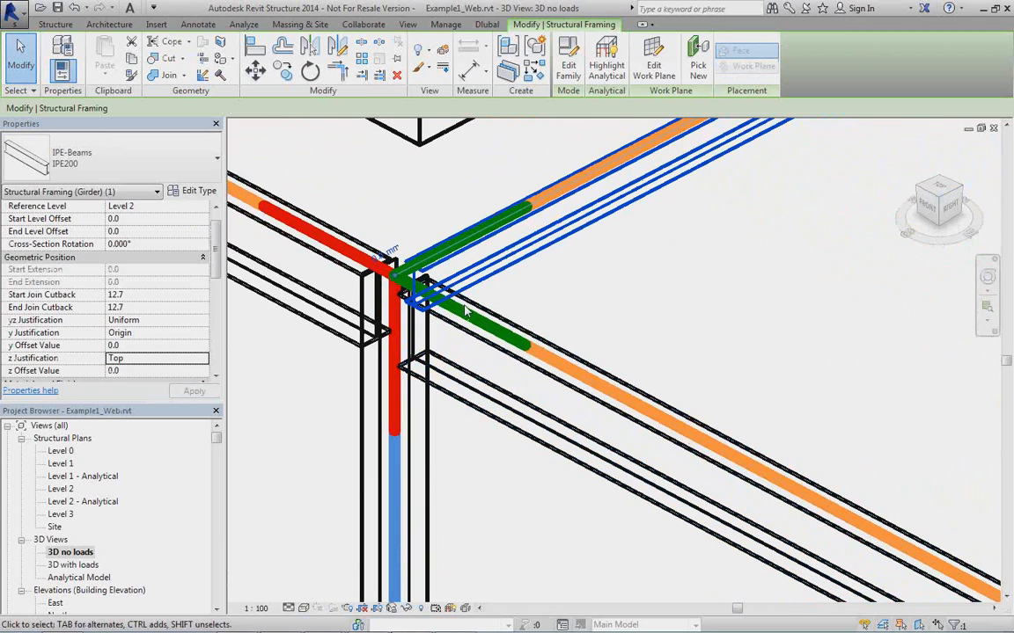
Open the Analytical Model 3D view and select the analytical beam of the lower-level middle cross beam.
{"action": "double_click", "coordinate": [80, 582]}
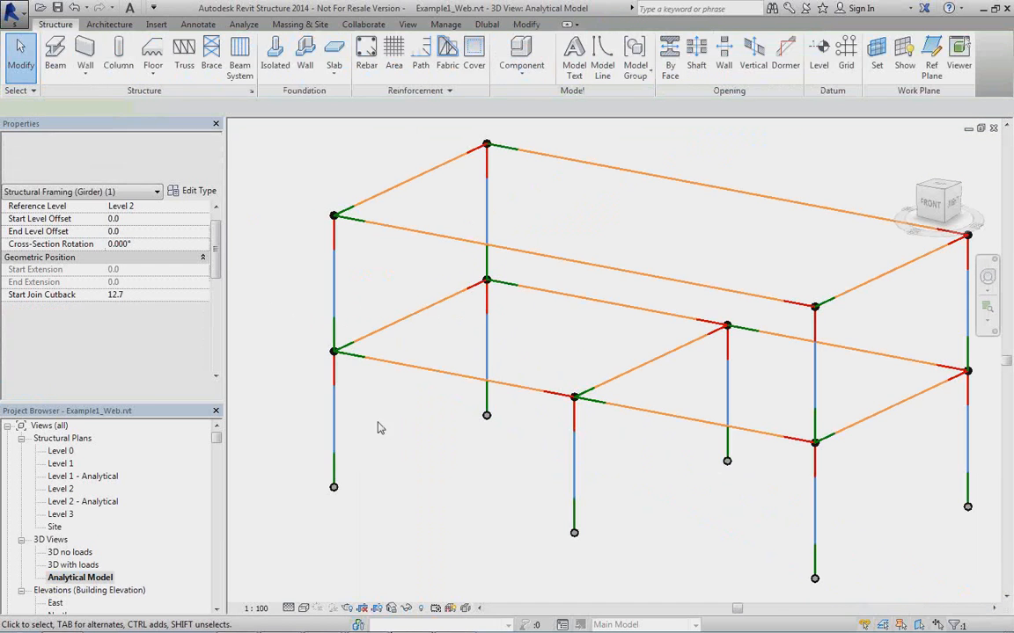
{"action": "scroll", "coordinate": [604, 359], "scroll_direction": "up", "scroll_amount": 5}
{"action": "scroll", "coordinate": [603, 359], "scroll_direction": "up", "scroll_amount": 3}
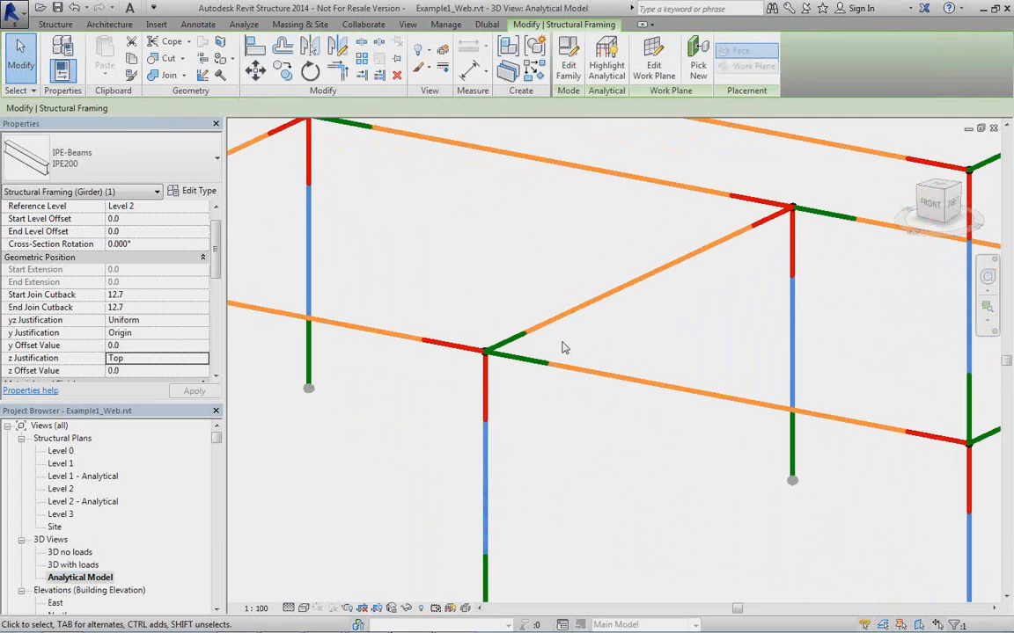
{"action": "left_click", "coordinate": [560, 319]}
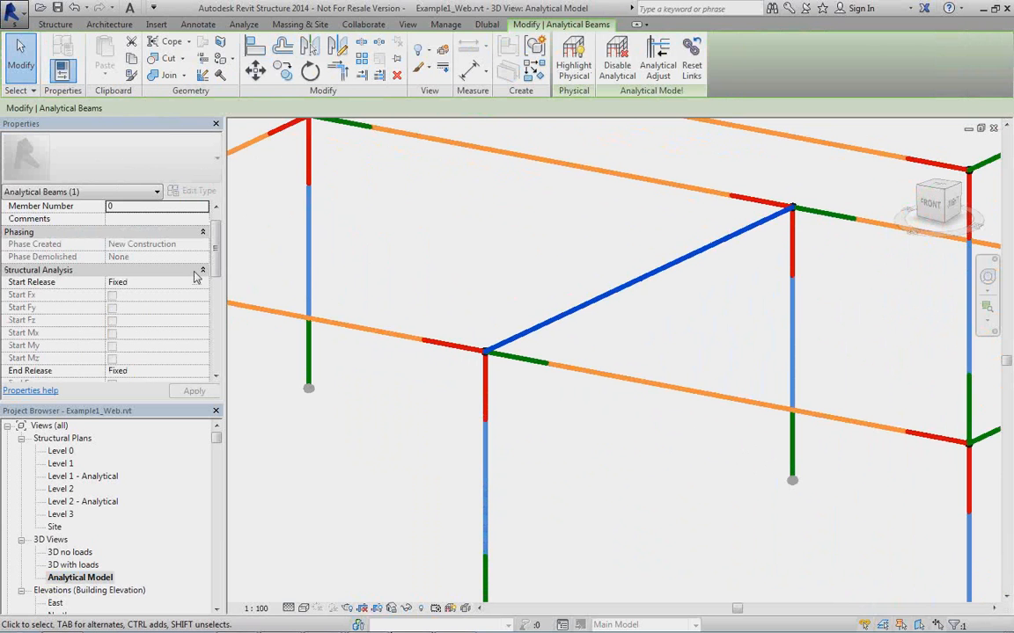
{"action": "scroll", "coordinate": [217, 243], "scroll_direction": "up", "scroll_amount": 1}
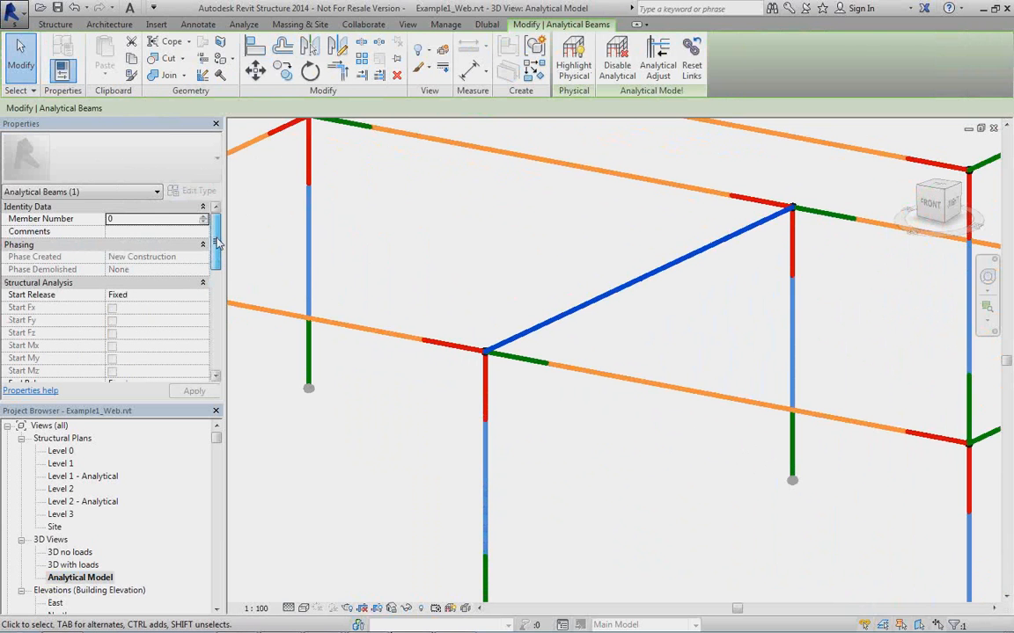
Set the End Release of the middle analytical cross beam to Pinned.
{"action": "scroll", "coordinate": [217, 244], "scroll_direction": "down", "scroll_amount": 1}
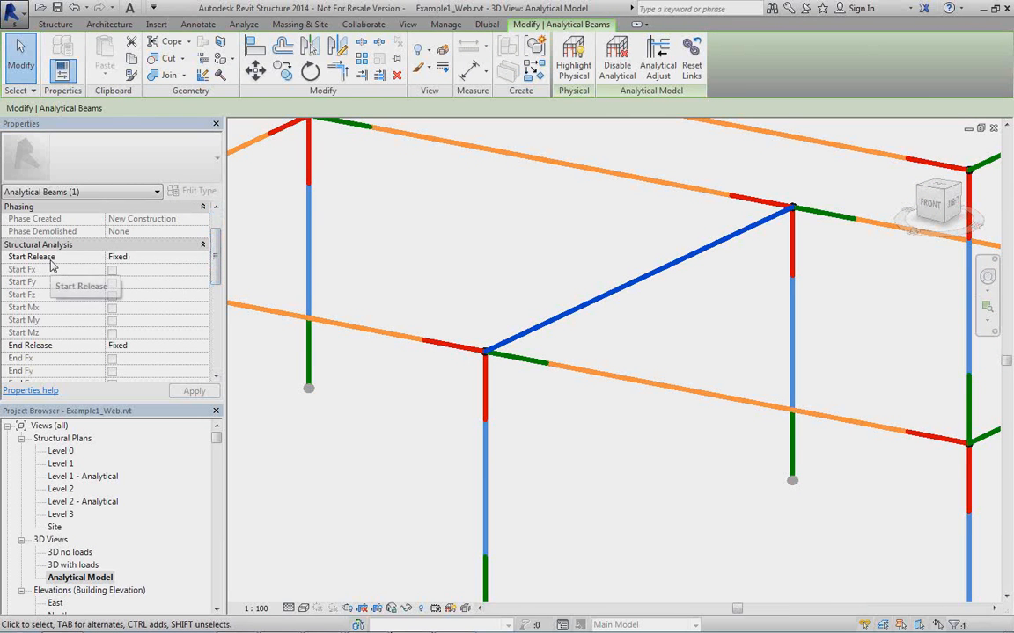
{"action": "left_click", "coordinate": [192, 348]}
{"action": "left_click", "coordinate": [201, 346]}
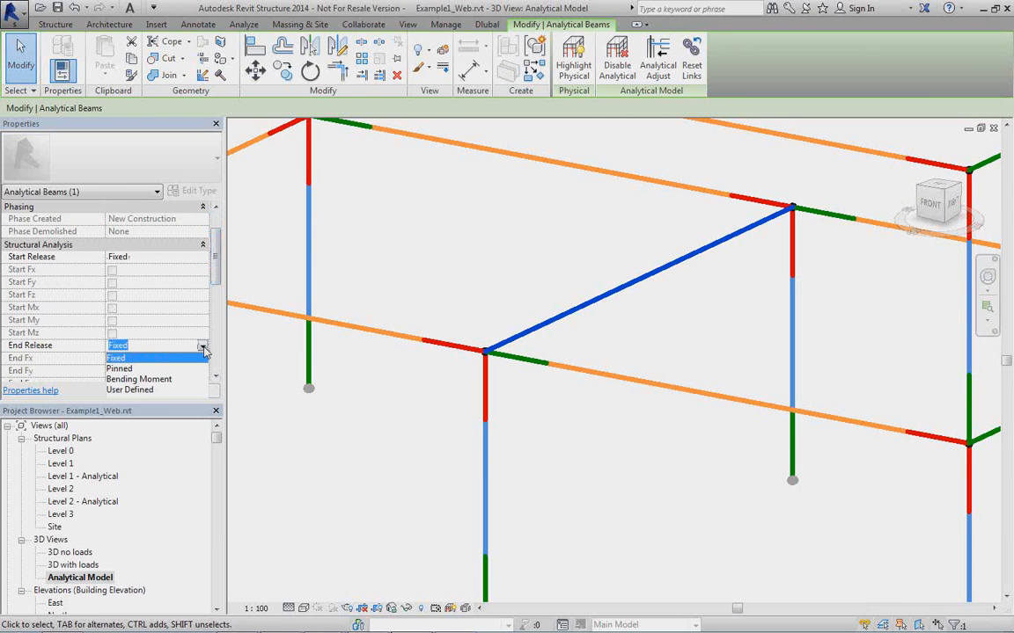
{"action": "left_click", "coordinate": [119, 368]}
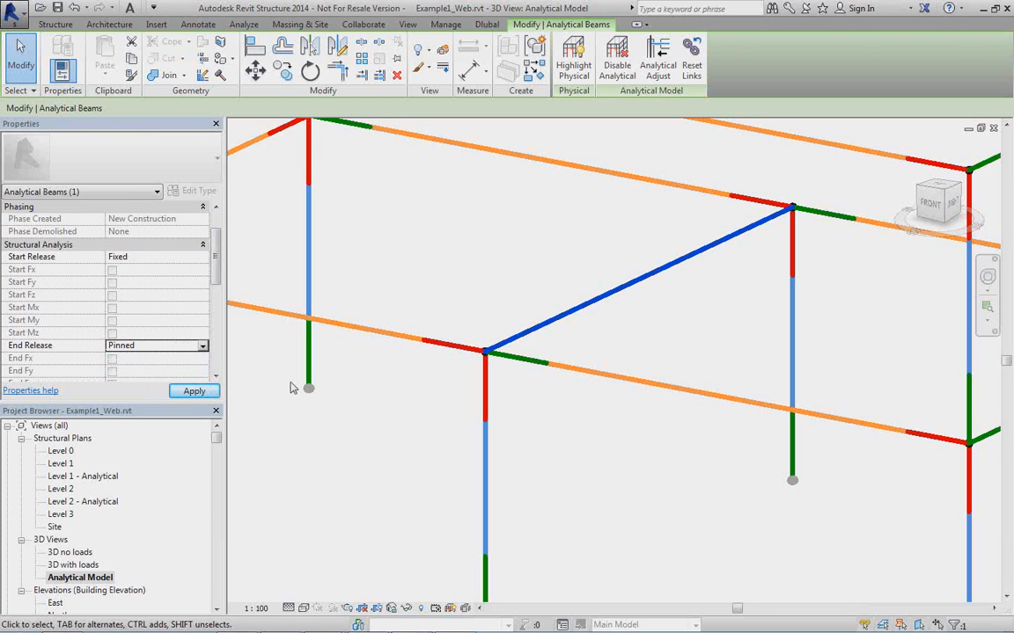
{"action": "left_click", "coordinate": [194, 391]}
Return the End Release of the middle analytical cross beam to Fixed.
{"action": "left_click", "coordinate": [185, 350]}
{"action": "left_click", "coordinate": [201, 346]}
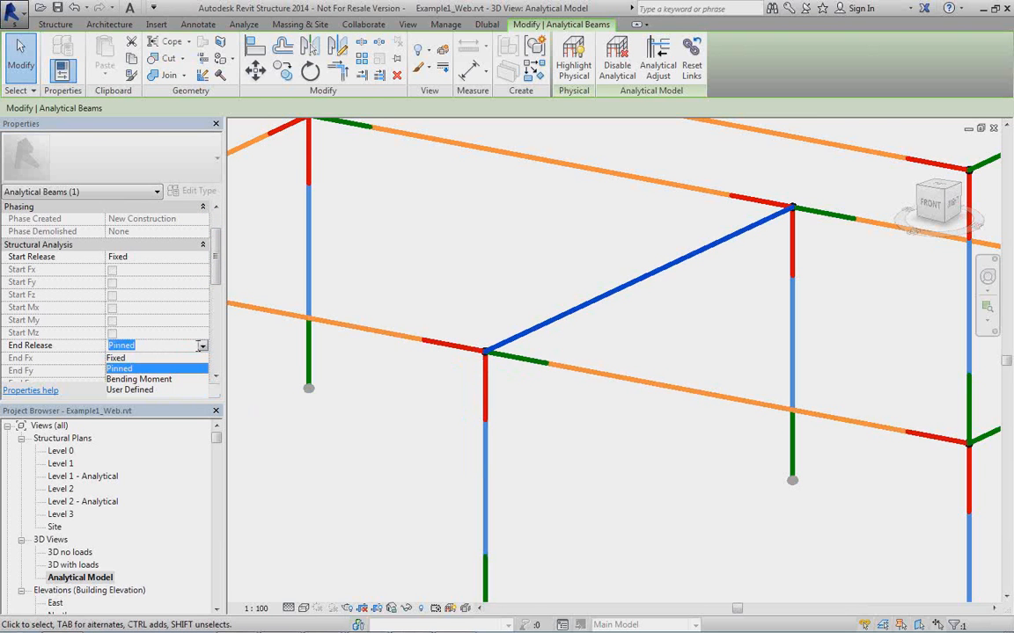
{"action": "left_click", "coordinate": [155, 358]}
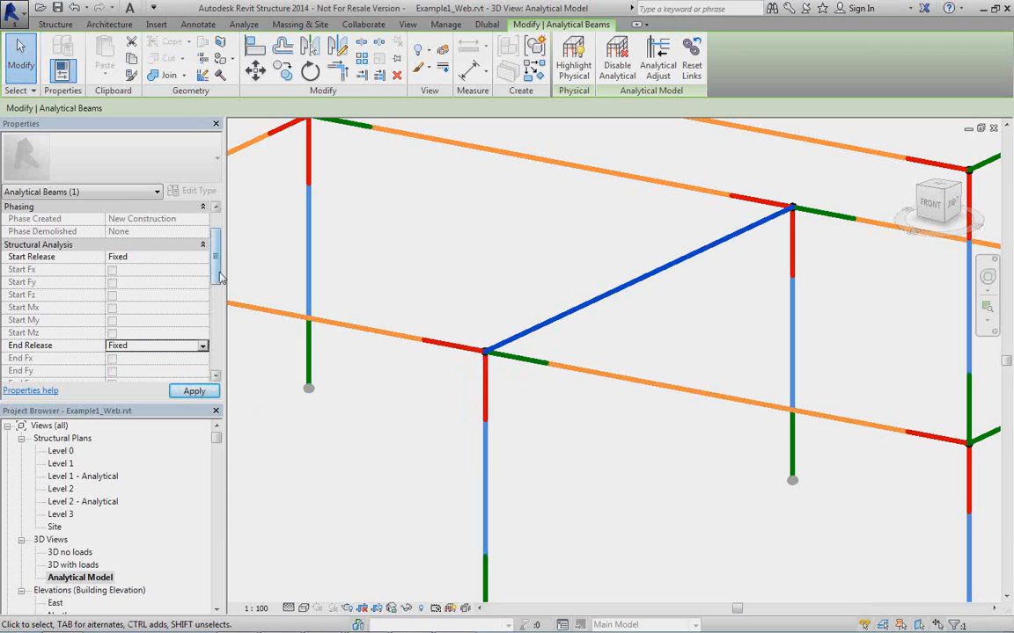
Set the End Alignment Method of the middle analytical cross beam to Projection.
{"action": "left_click_drag", "start_coordinate": [220, 278], "coordinate": [216, 359]}
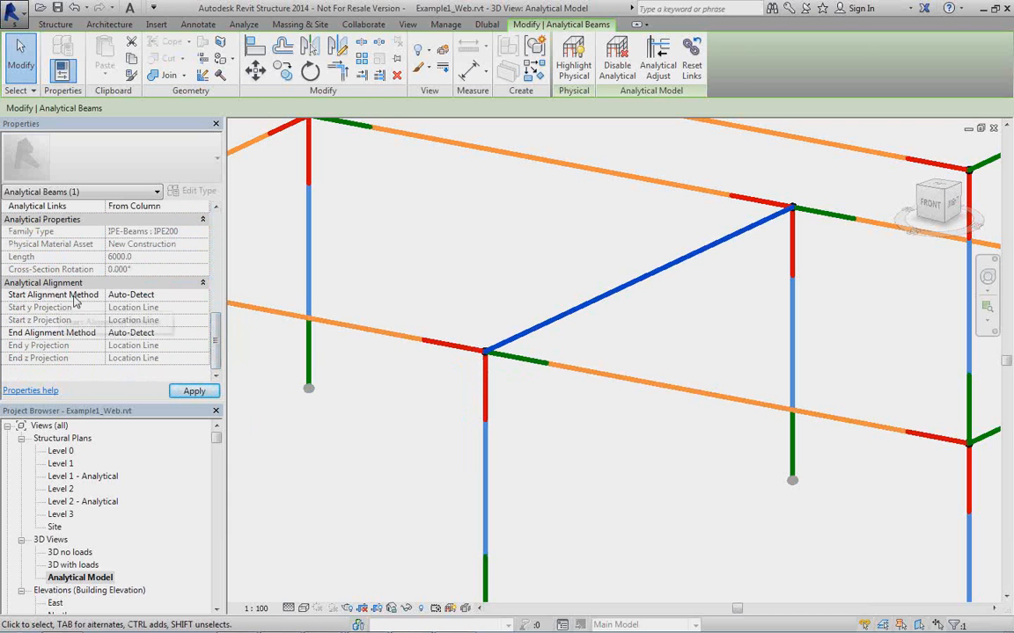
{"action": "left_click", "coordinate": [201, 334]}
{"action": "left_click", "coordinate": [203, 333]}
{"action": "left_click", "coordinate": [189, 355]}
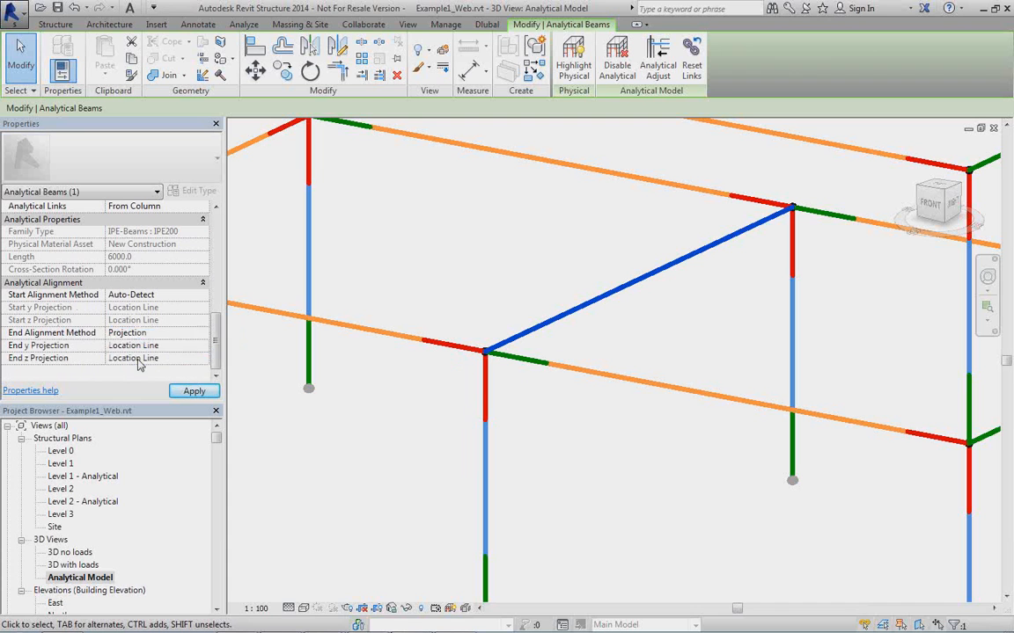
Set the beam's End z Projection to Center of Element and examine where its far end meets the column.
{"action": "left_click", "coordinate": [199, 360]}
{"action": "left_click", "coordinate": [203, 361]}
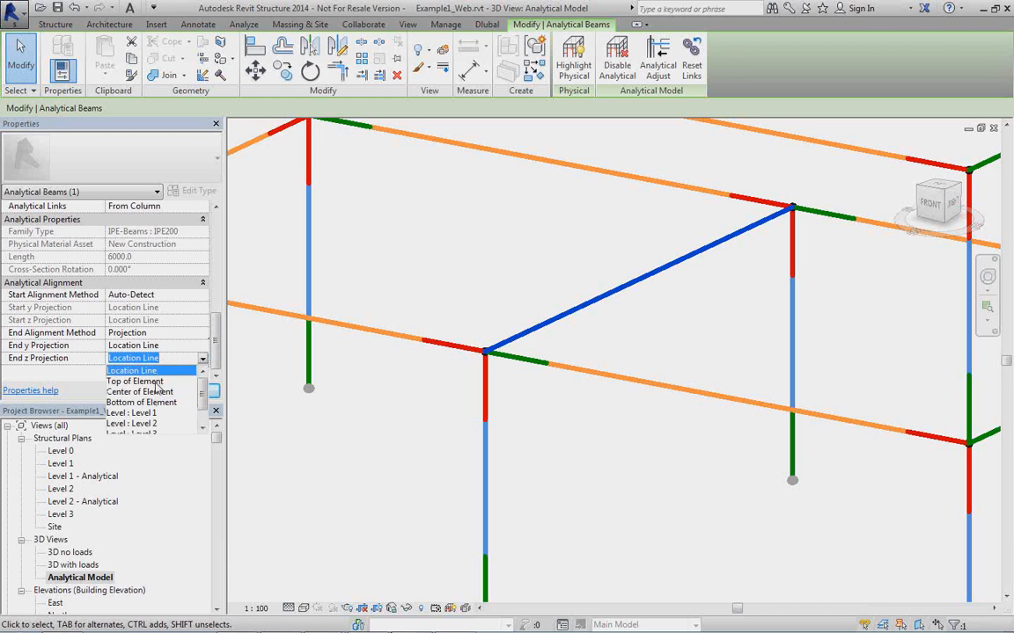
{"action": "left_click", "coordinate": [160, 393]}
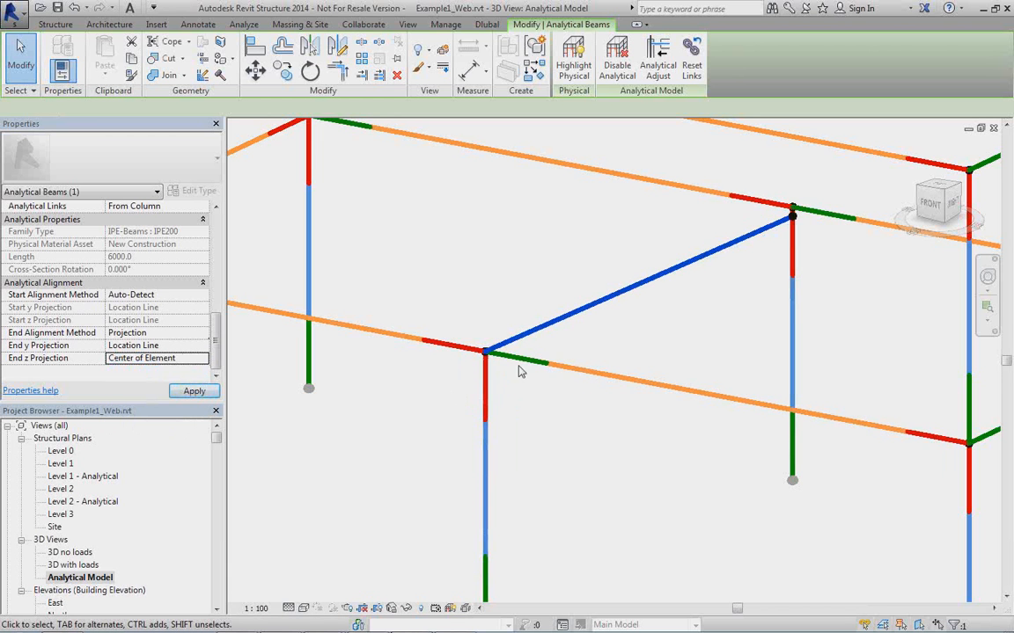
{"action": "middle_click_drag", "start_coordinate": [740, 274], "coordinate": [679, 300]}
{"action": "scroll", "coordinate": [682, 255], "scroll_direction": "up", "scroll_amount": 10}
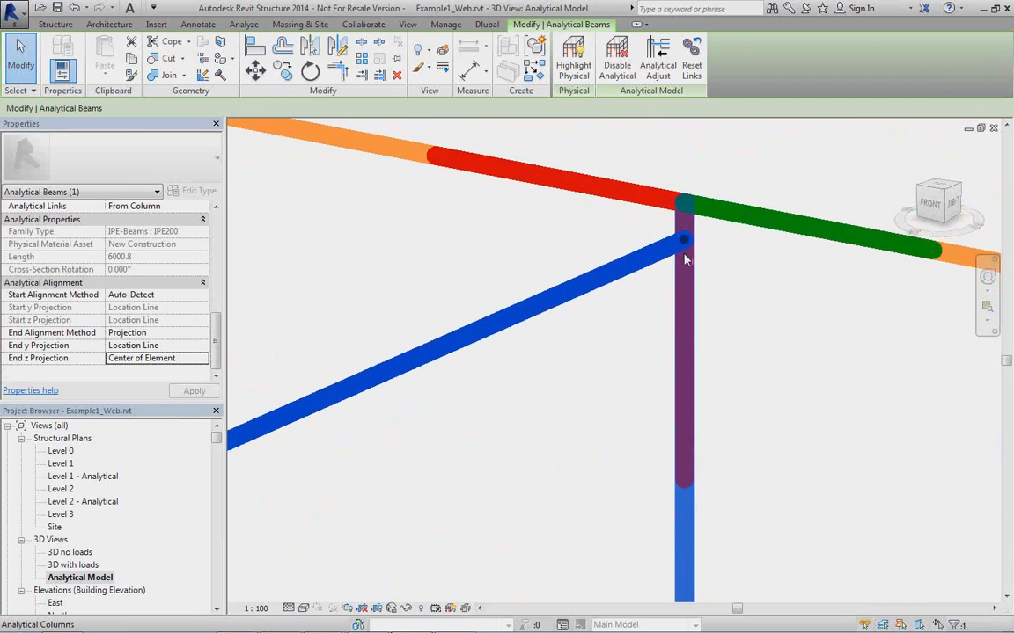
{"action": "scroll", "coordinate": [702, 198], "scroll_direction": "down", "scroll_amount": 2}
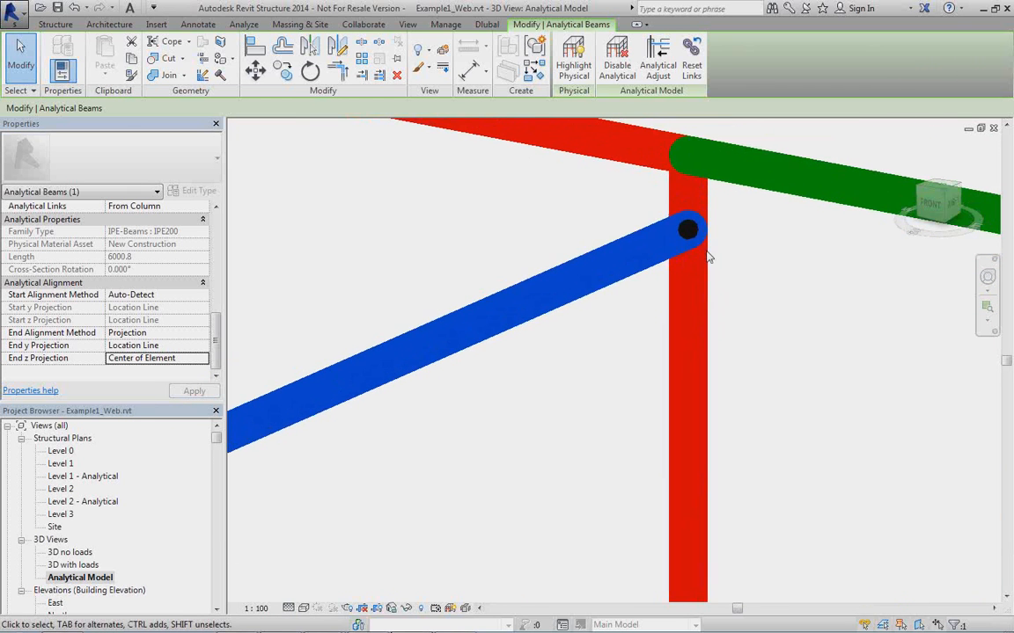
Set the End z Projection of the middle analytical cross beam to Top of Element.
{"action": "left_click", "coordinate": [195, 361]}
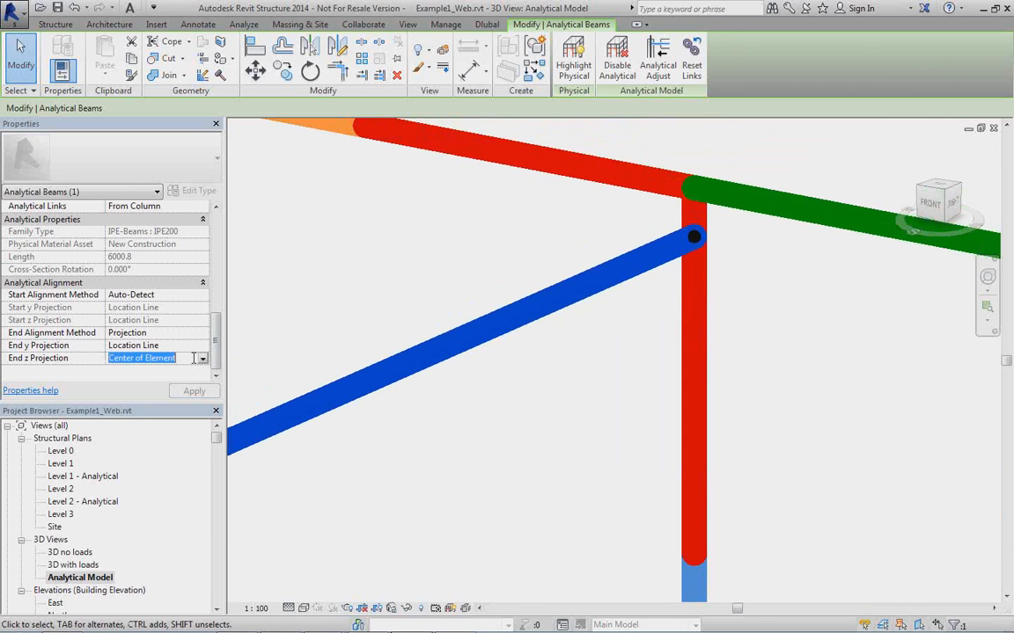
{"action": "left_click", "coordinate": [202, 359]}
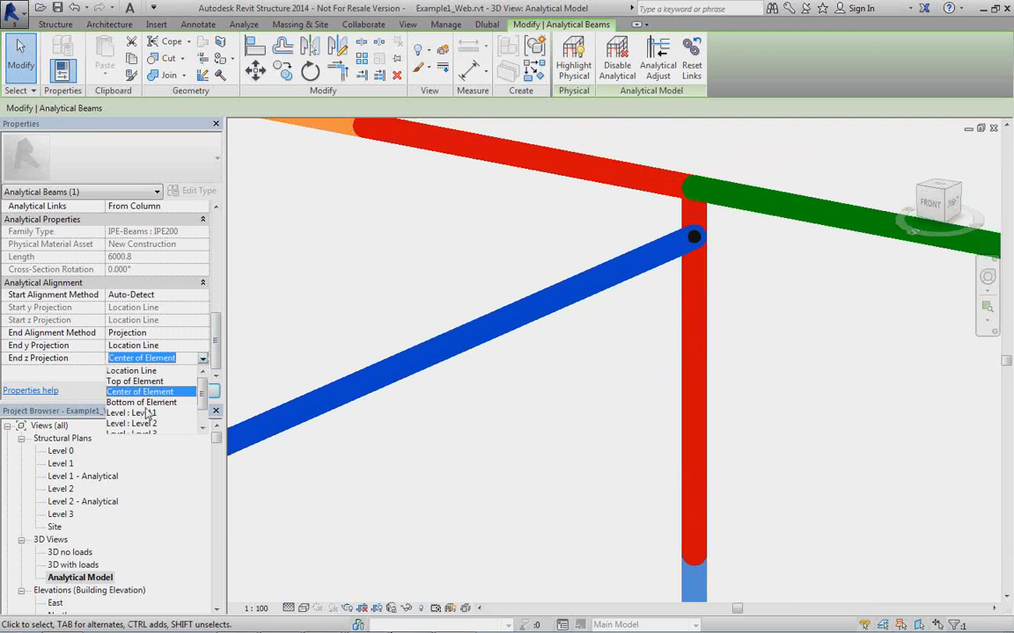
{"action": "left_click", "coordinate": [141, 381]}
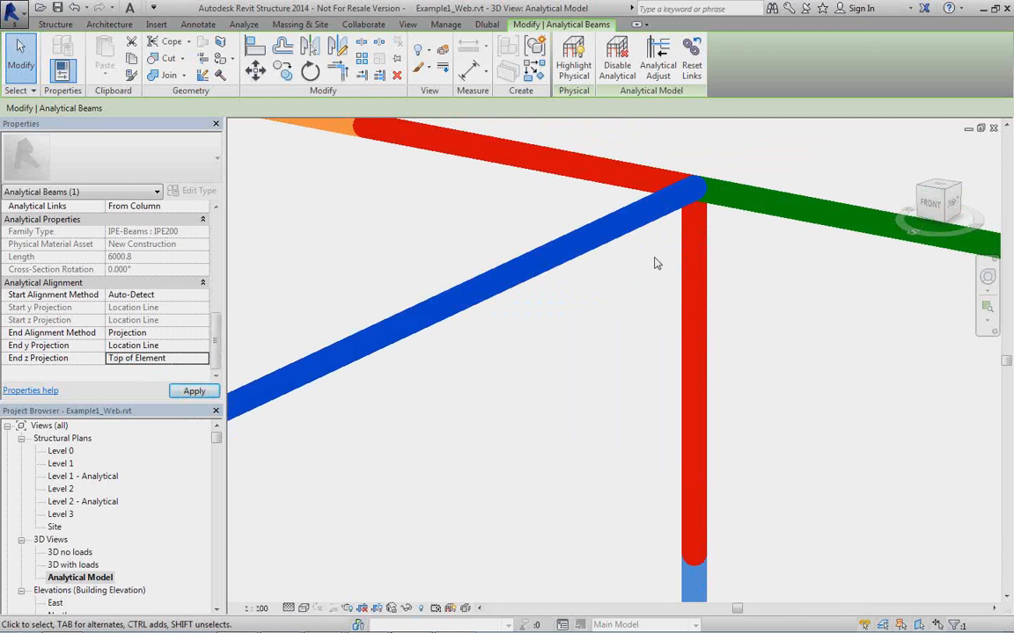
Set the End z Projection of the middle analytical cross beam to Bottom of Element.
{"action": "middle_click_drag", "start_coordinate": [570, 323], "coordinate": [555, 368]}
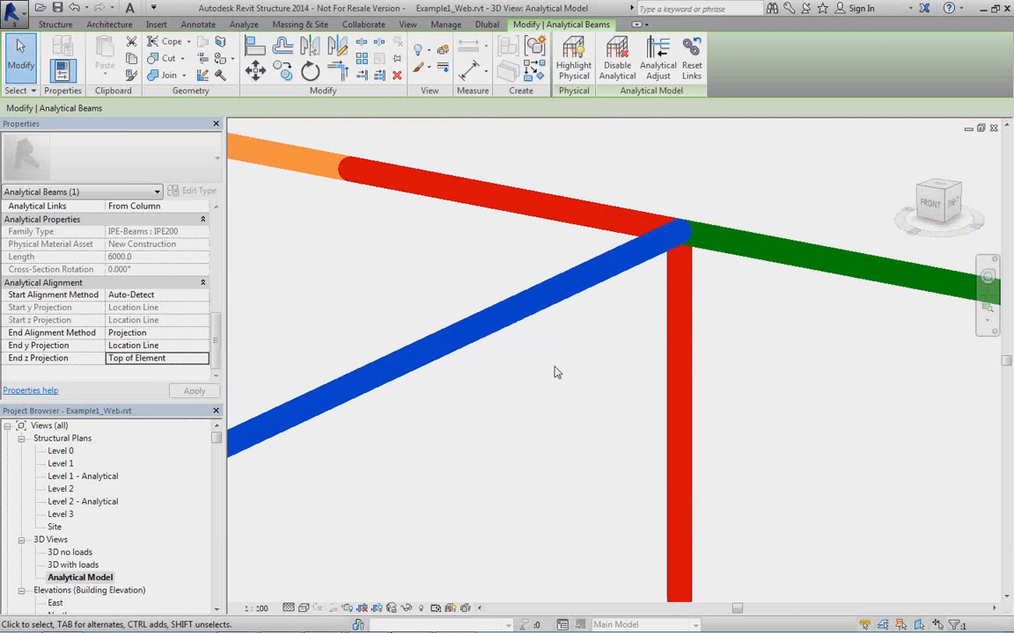
{"action": "scroll", "coordinate": [325, 395], "scroll_direction": "down", "scroll_amount": 2}
{"action": "middle_click_drag", "start_coordinate": [270, 393], "coordinate": [387, 333]}
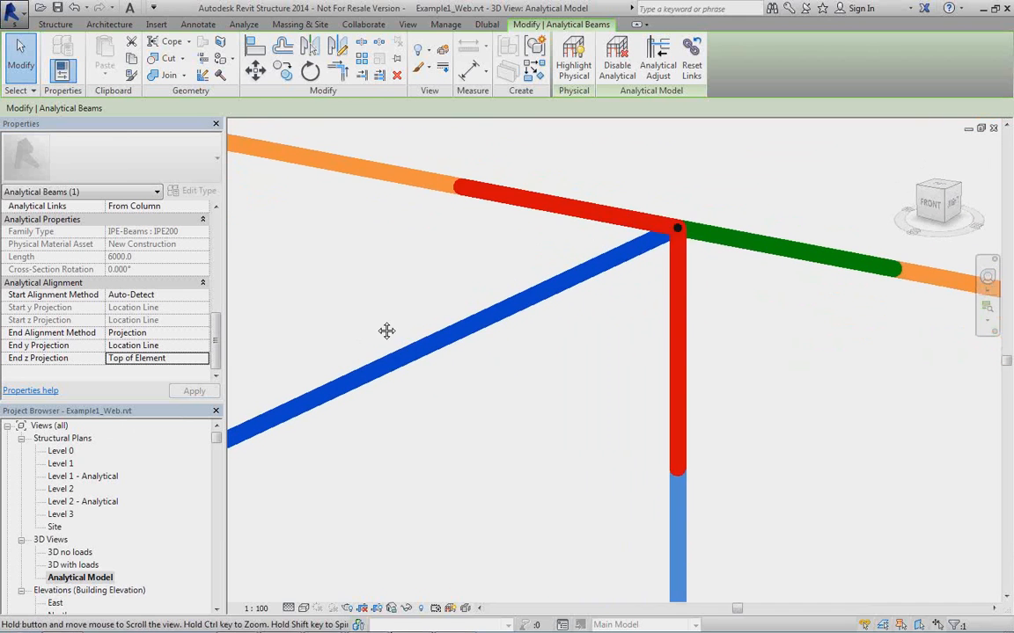
{"action": "left_click", "coordinate": [199, 358]}
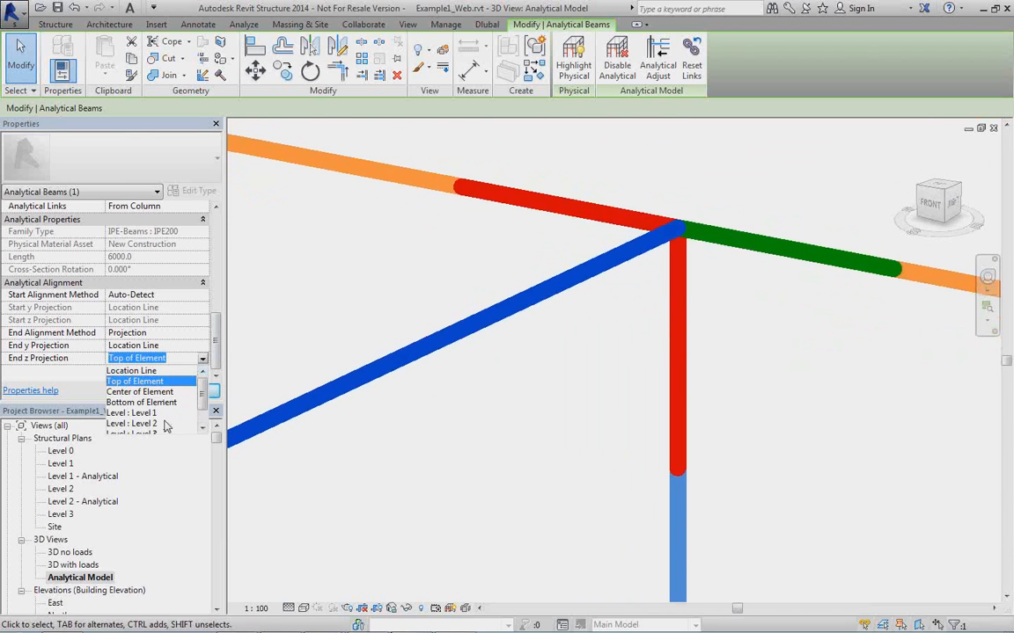
{"action": "mouse_move", "coordinate": [202, 400]}
{"action": "left_mouse_down"}
{"action": "mouse_move", "coordinate": [203, 416]}
{"action": "mouse_move", "coordinate": [203, 396]}
{"action": "left_mouse_up"}
{"action": "left_click", "coordinate": [165, 403]}
{"action": "middle_click_drag", "start_coordinate": [555, 362], "coordinate": [475, 396]}
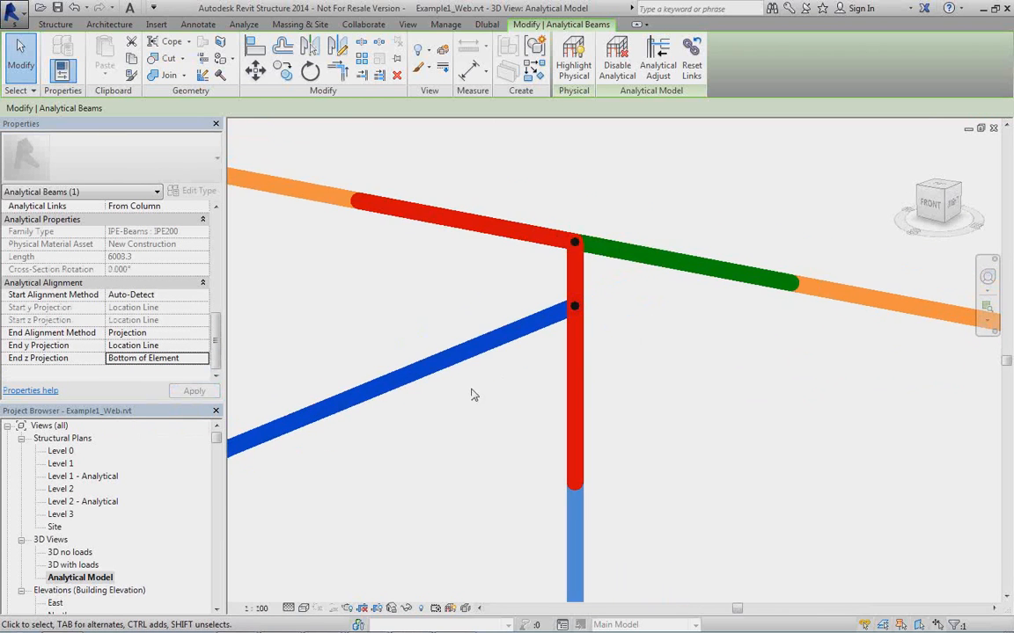
{"action": "scroll", "coordinate": [561, 311], "scroll_direction": "up", "scroll_amount": 2}
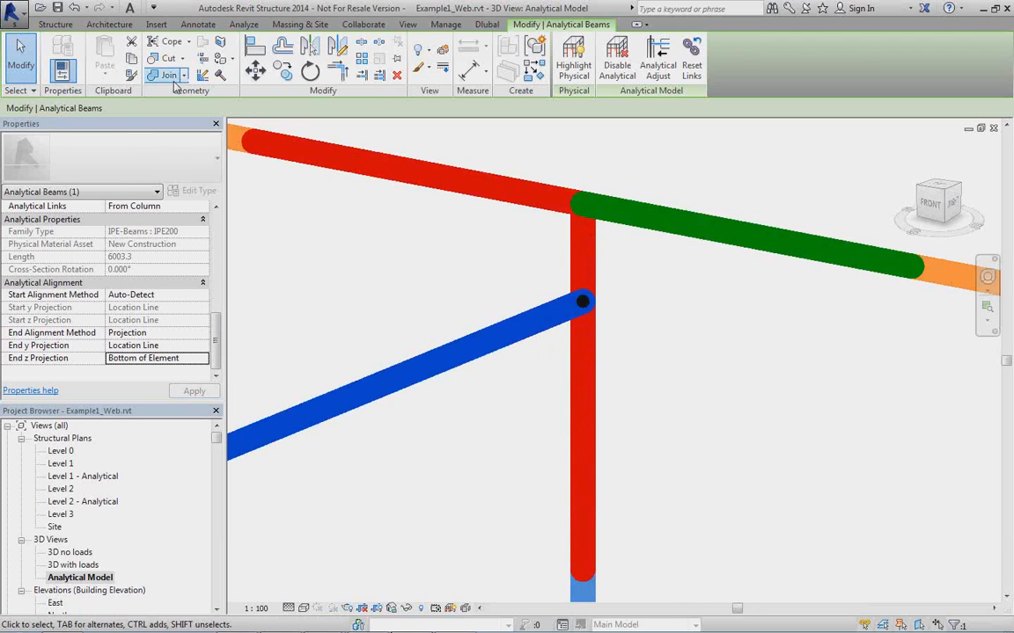
Add an analytical link from the cross beam's end node to the node at the column top in analytical edit mode, and discard the edit.
{"action": "left_click", "coordinate": [239, 24]}
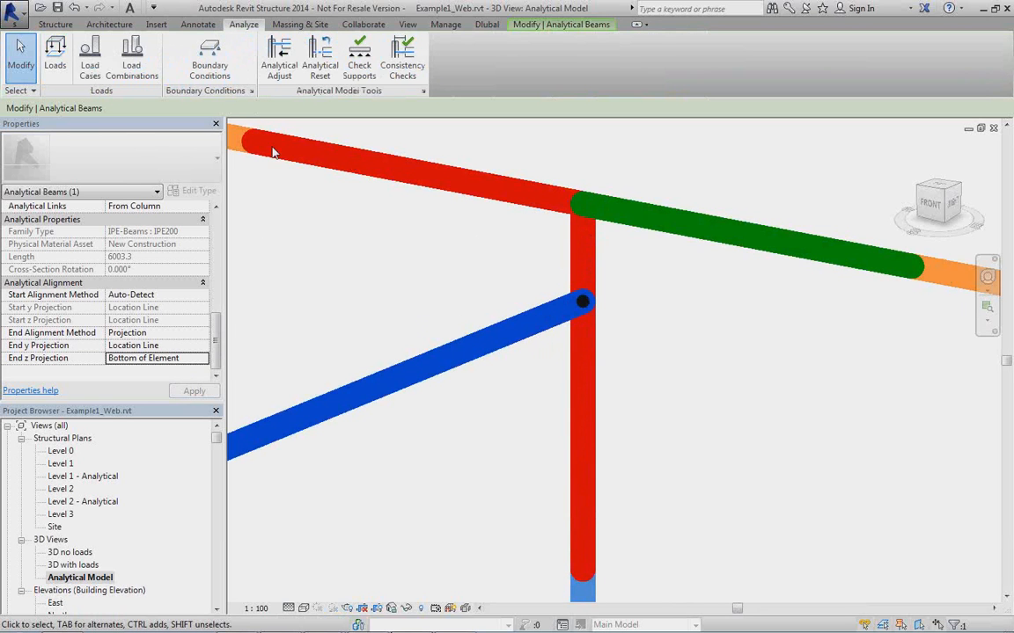
{"action": "left_click", "coordinate": [278, 61]}
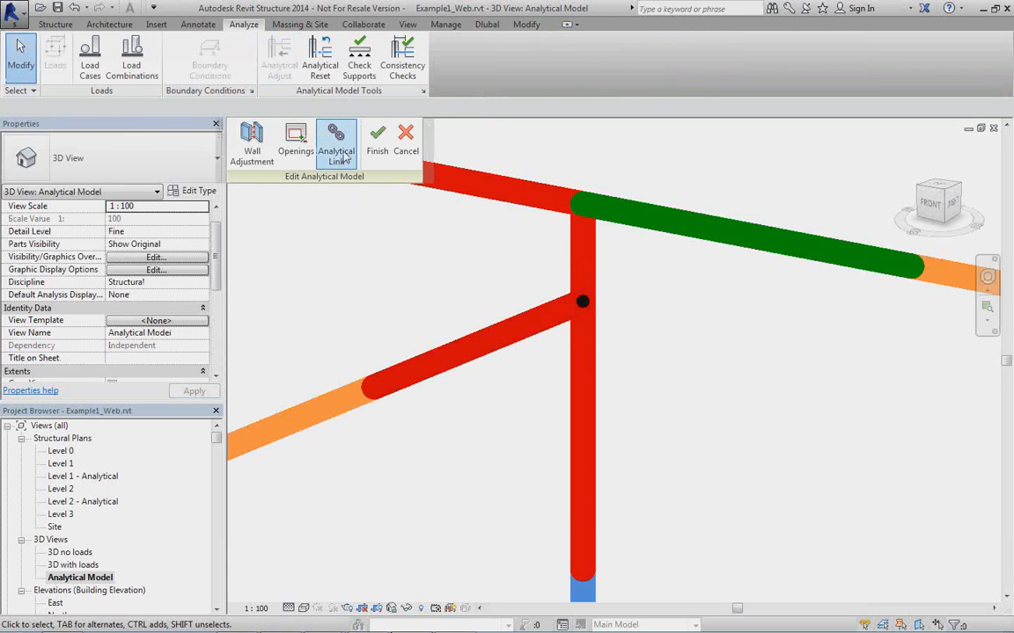
{"action": "left_click", "coordinate": [343, 158]}
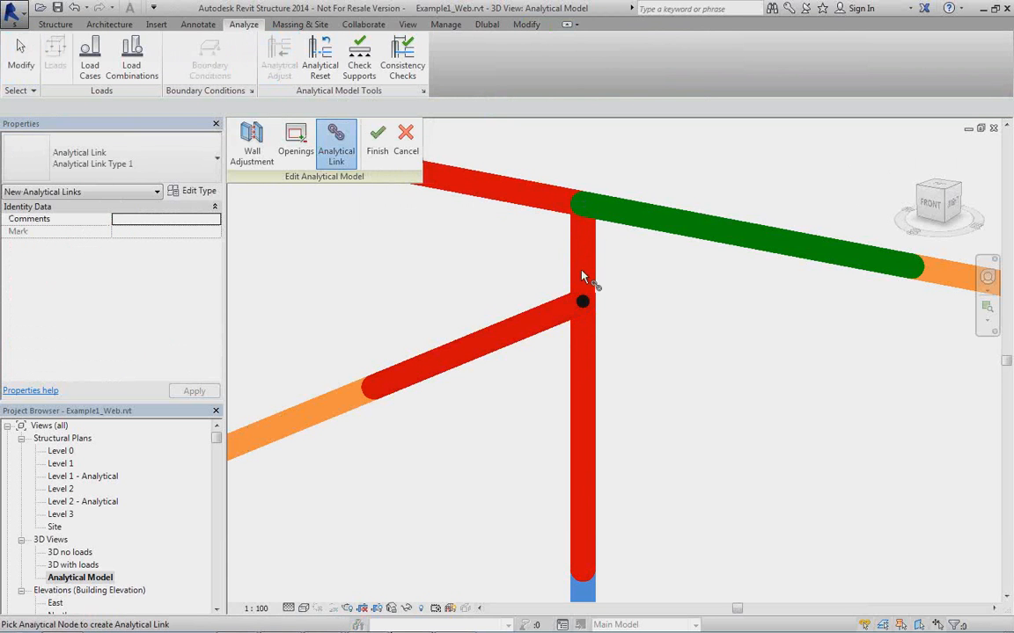
{"action": "left_click", "coordinate": [583, 306]}
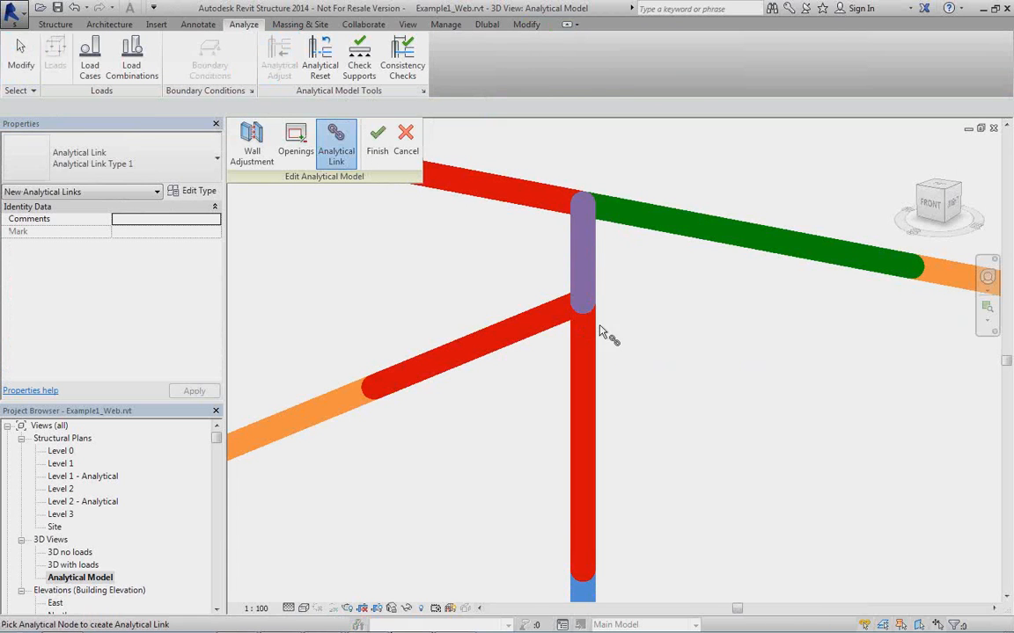
{"action": "left_click", "coordinate": [408, 151]}
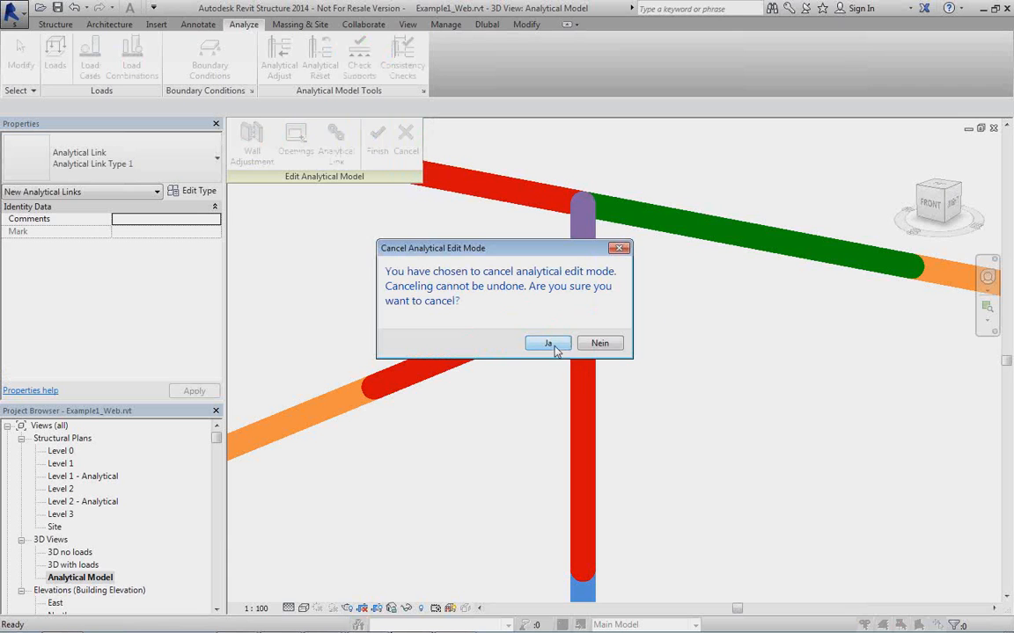
{"action": "left_click", "coordinate": [559, 345]}
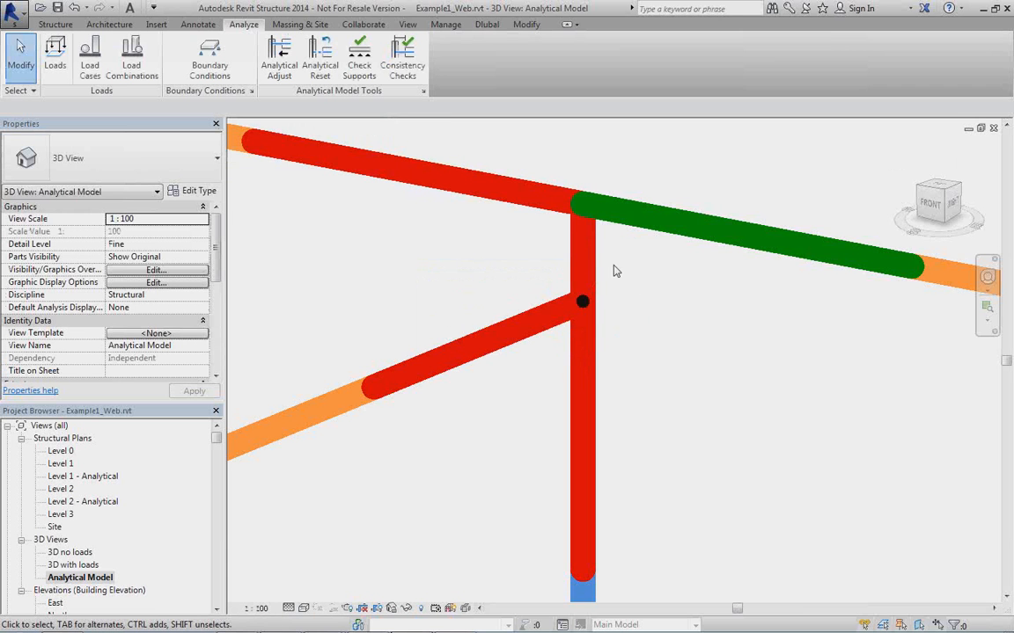
Undo the Bottom of Element projection and all preceding analytical changes made to the middle cross beam.
{"action": "scroll", "coordinate": [573, 352], "scroll_direction": "down", "scroll_amount": 3}
{"action": "middle_click_drag", "start_coordinate": [574, 369], "coordinate": [707, 290]}
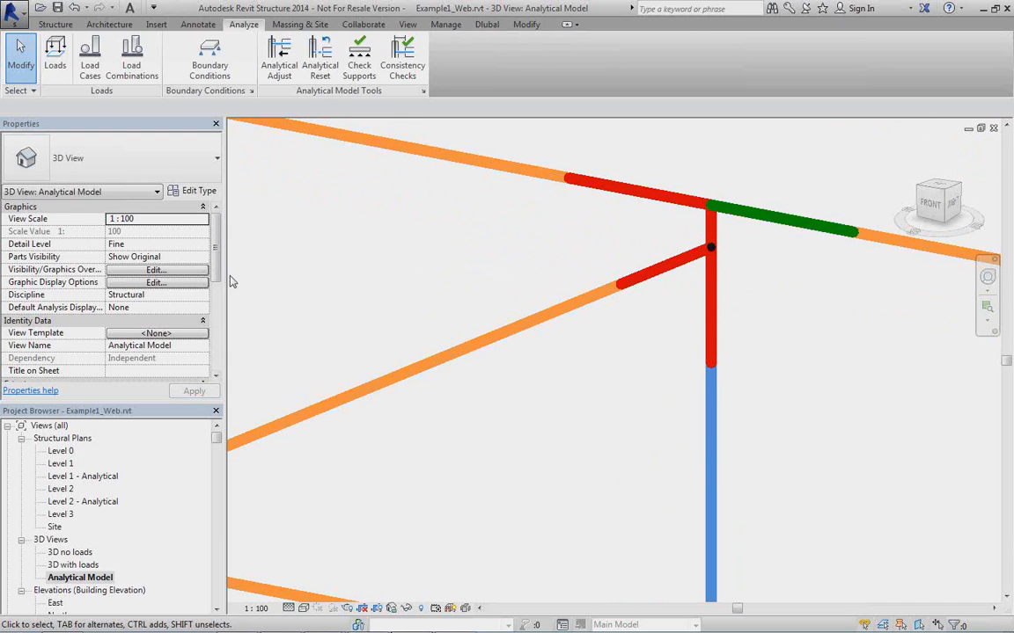
{"action": "left_click", "coordinate": [327, 407]}
{"action": "scroll", "coordinate": [198, 308], "scroll_direction": "down", "scroll_amount": 6}
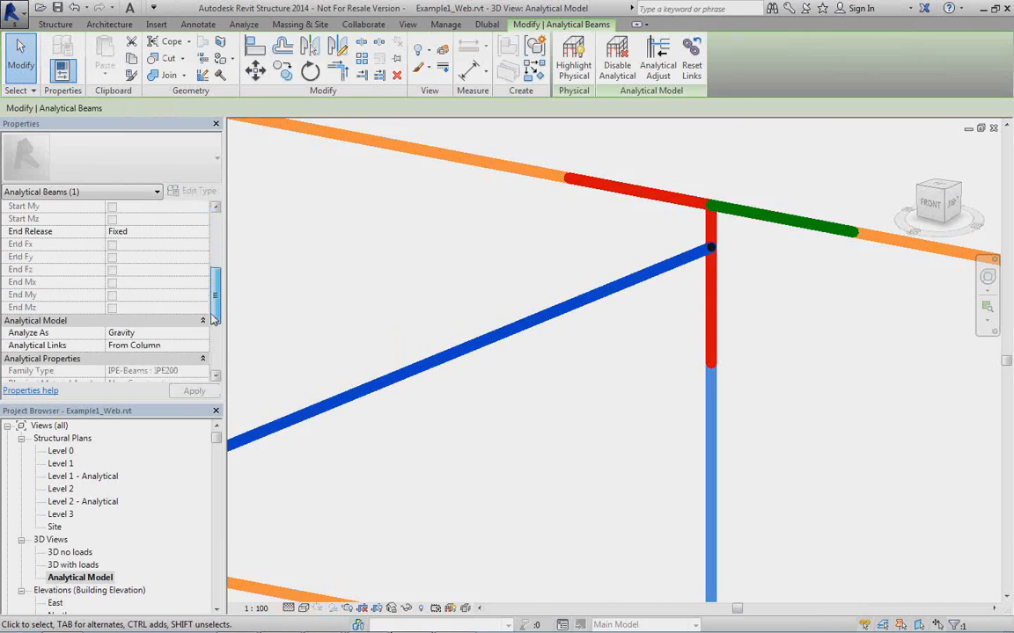
{"action": "scroll", "coordinate": [203, 290], "scroll_direction": "up", "scroll_amount": 6}
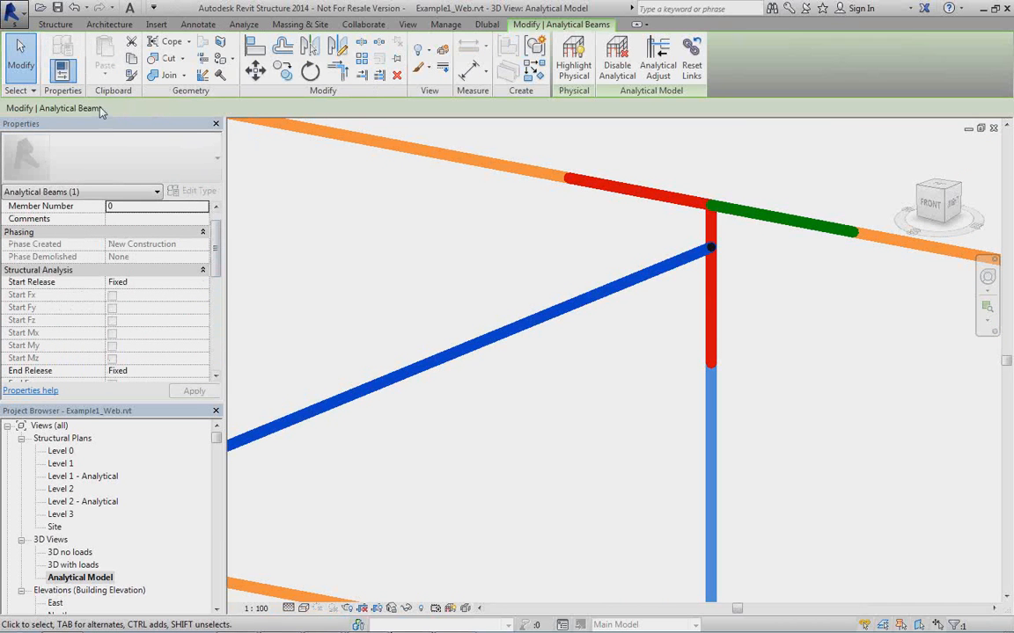
{"action": "left_click", "coordinate": [73, 8]}
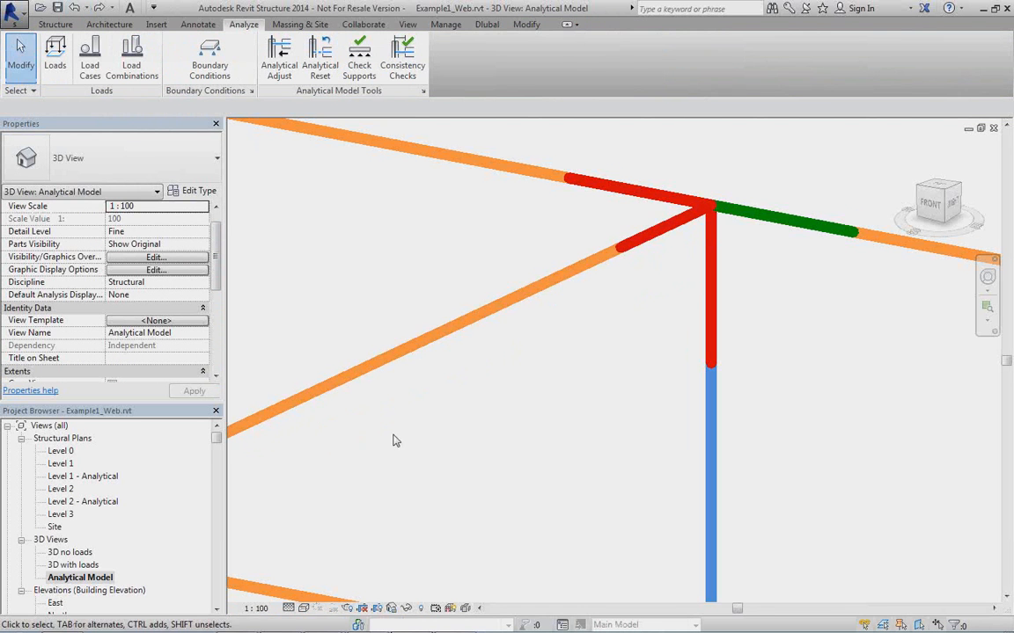
{"action": "middle_click_drag", "start_coordinate": [404, 439], "coordinate": [582, 305]}
{"action": "scroll", "coordinate": [583, 301], "scroll_direction": "down", "scroll_amount": 2}
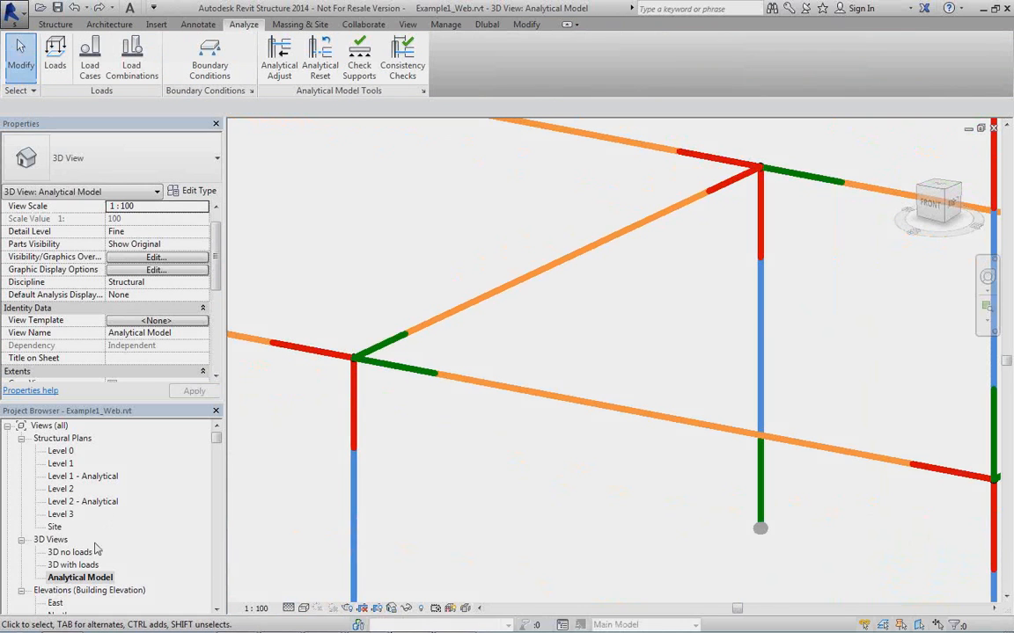
{"action": "left_click", "coordinate": [75, 8]}
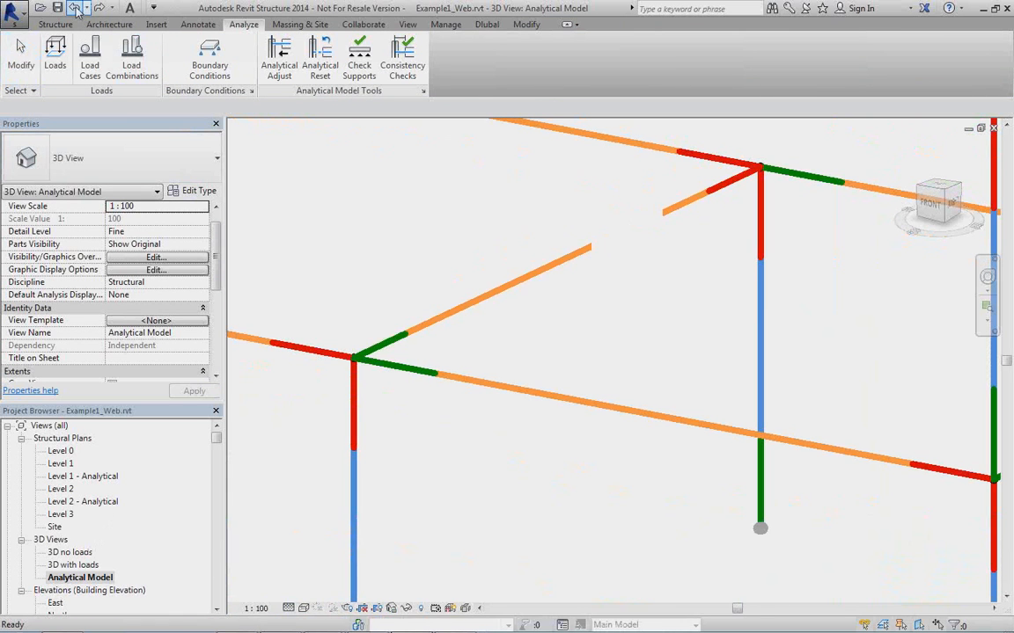
{"action": "left_click", "coordinate": [75, 8]}
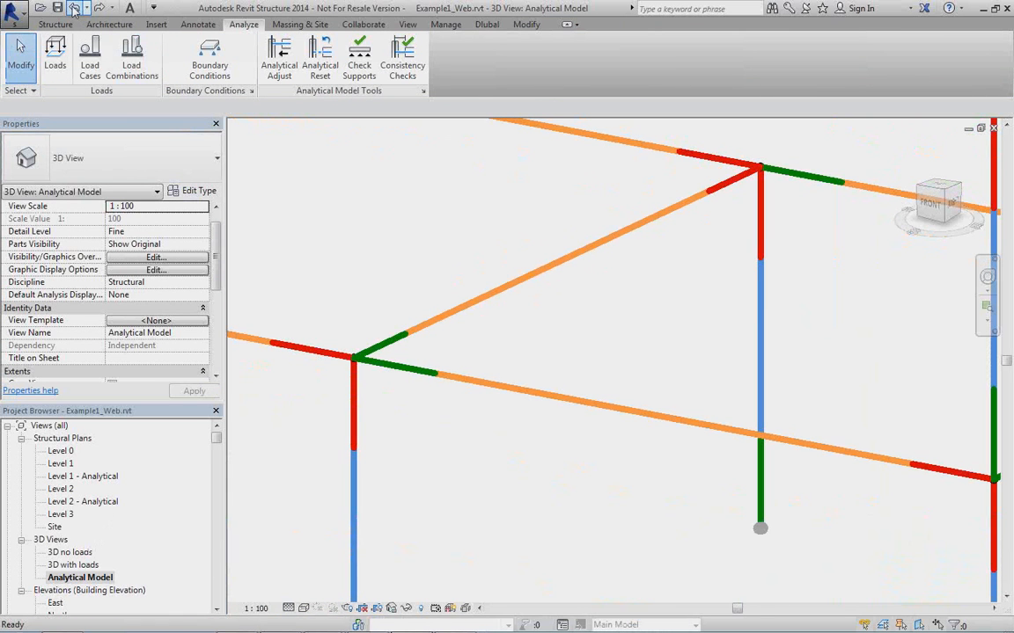
{"action": "left_click", "coordinate": [74, 8]}
{"action": "left_click", "coordinate": [74, 8]}
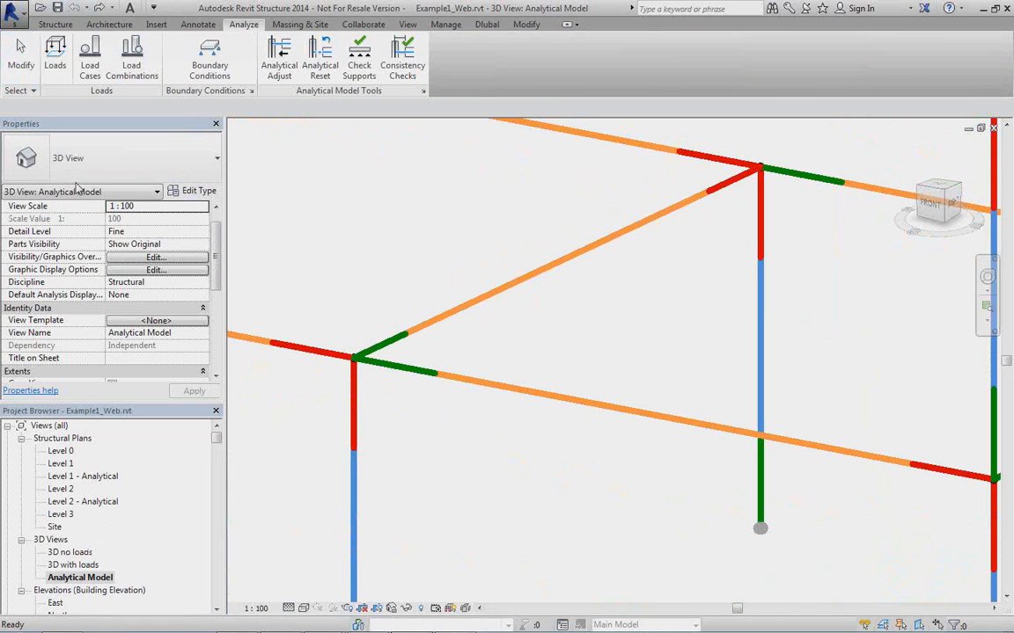
Open the 3D no loads view and set its visual style to Wireframe.
{"action": "left_click", "coordinate": [88, 552]}
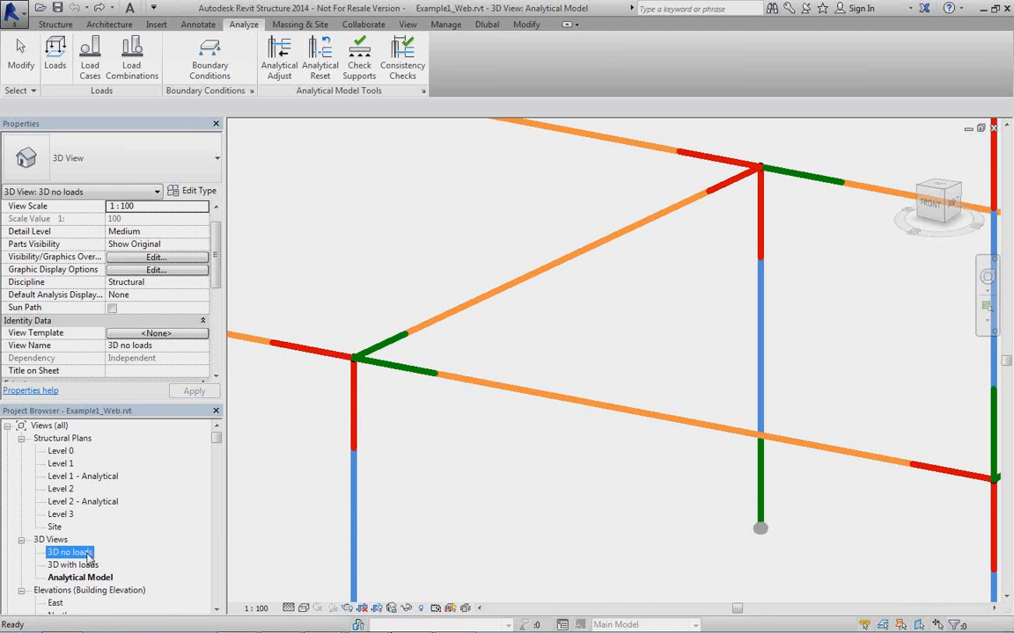
{"action": "double_click", "coordinate": [88, 552]}
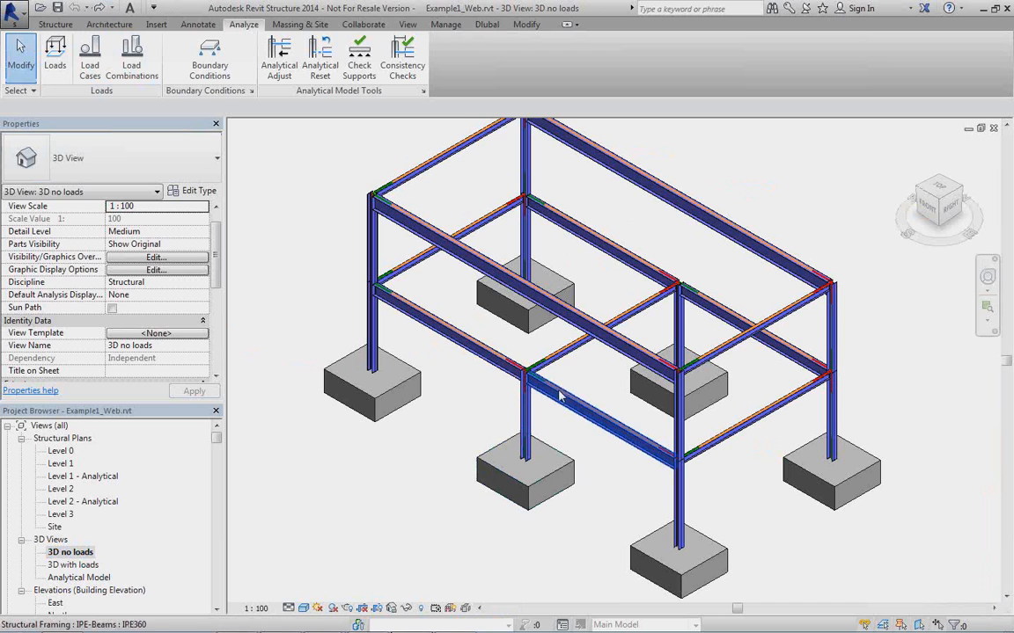
{"action": "middle_click_drag", "start_coordinate": [566, 396], "coordinate": [581, 373], "text": "shift"}
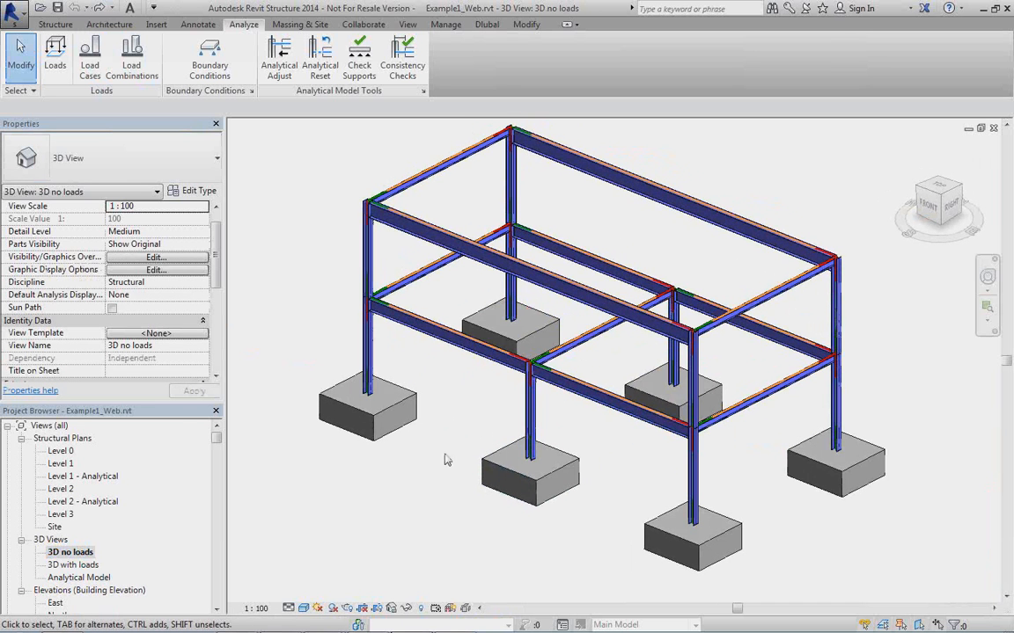
{"action": "left_click", "coordinate": [303, 608]}
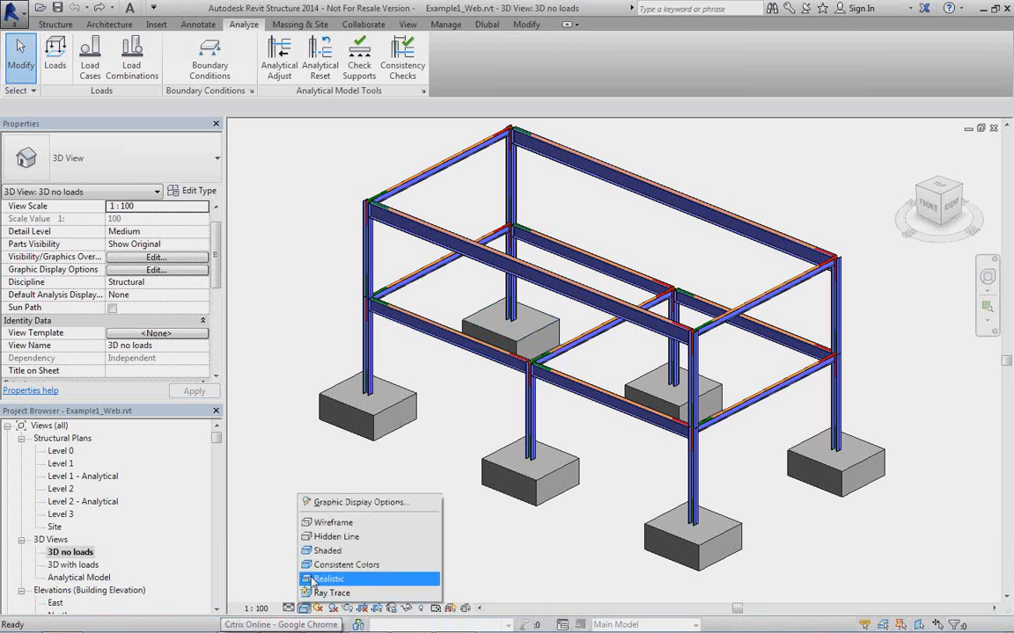
{"action": "left_click", "coordinate": [332, 522]}
{"action": "middle_click_drag", "start_coordinate": [565, 409], "coordinate": [498, 401]}
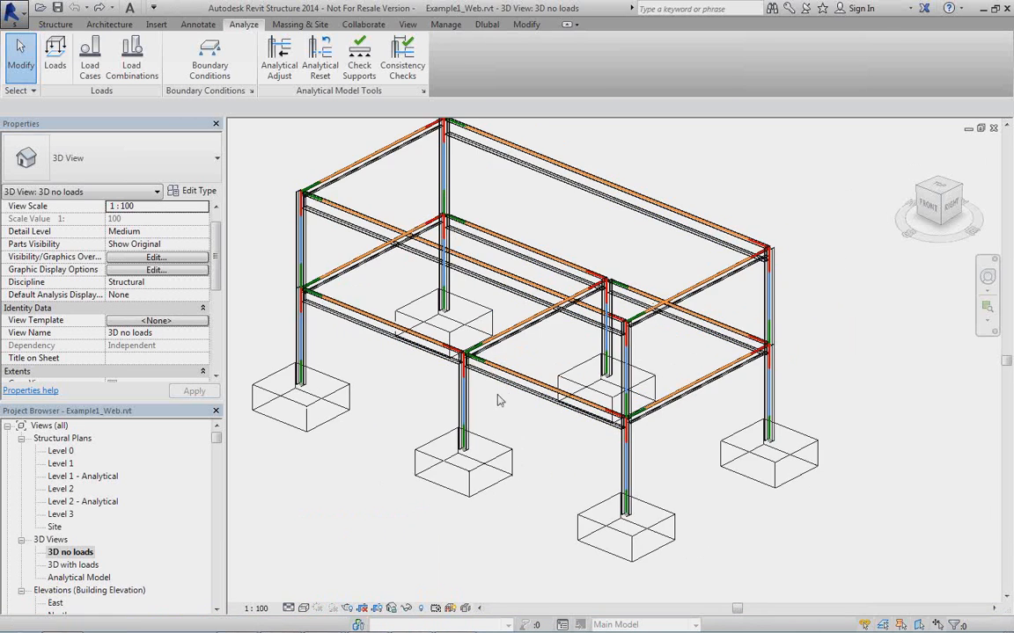
Examine how the frame columns meet the isolated footings and inspect the properties of one rectangular footing.
{"action": "scroll", "coordinate": [500, 333], "scroll_direction": "up", "scroll_amount": 3}
{"action": "middle_click_drag", "start_coordinate": [530, 341], "coordinate": [666, 267]}
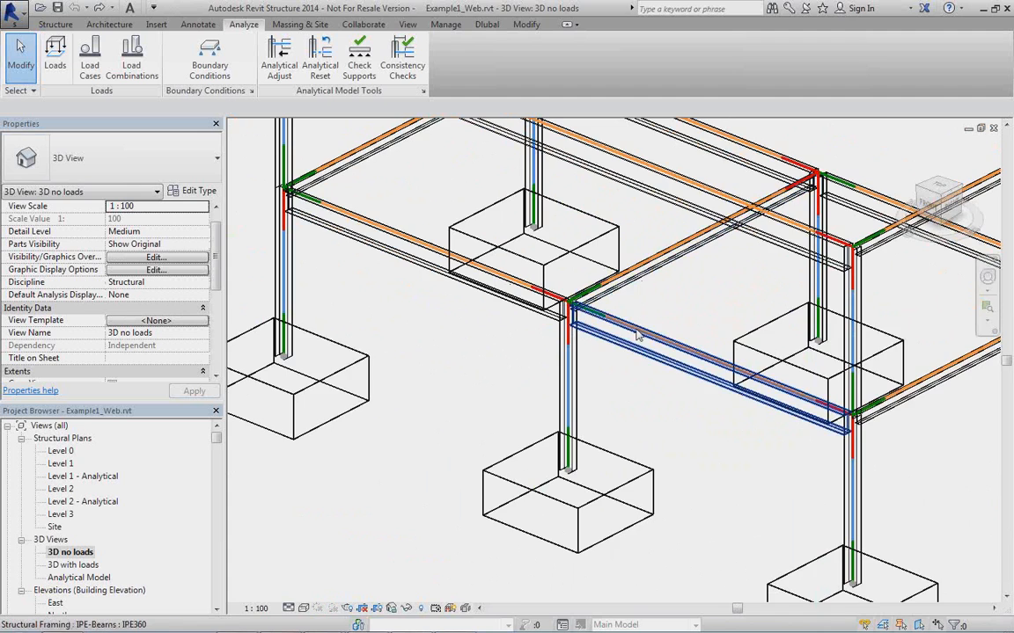
{"action": "scroll", "coordinate": [637, 334], "scroll_direction": "down", "scroll_amount": 2}
{"action": "middle_click_drag", "start_coordinate": [637, 335], "coordinate": [508, 444], "text": "shift"}
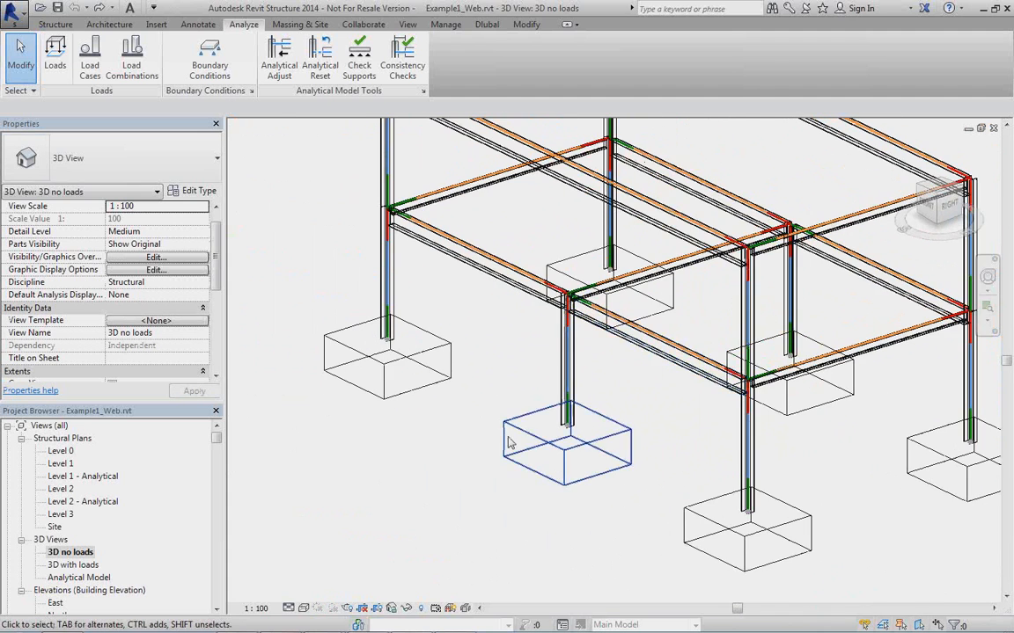
{"action": "scroll", "coordinate": [417, 455], "scroll_direction": "up", "scroll_amount": 1}
{"action": "left_click", "coordinate": [373, 341]}
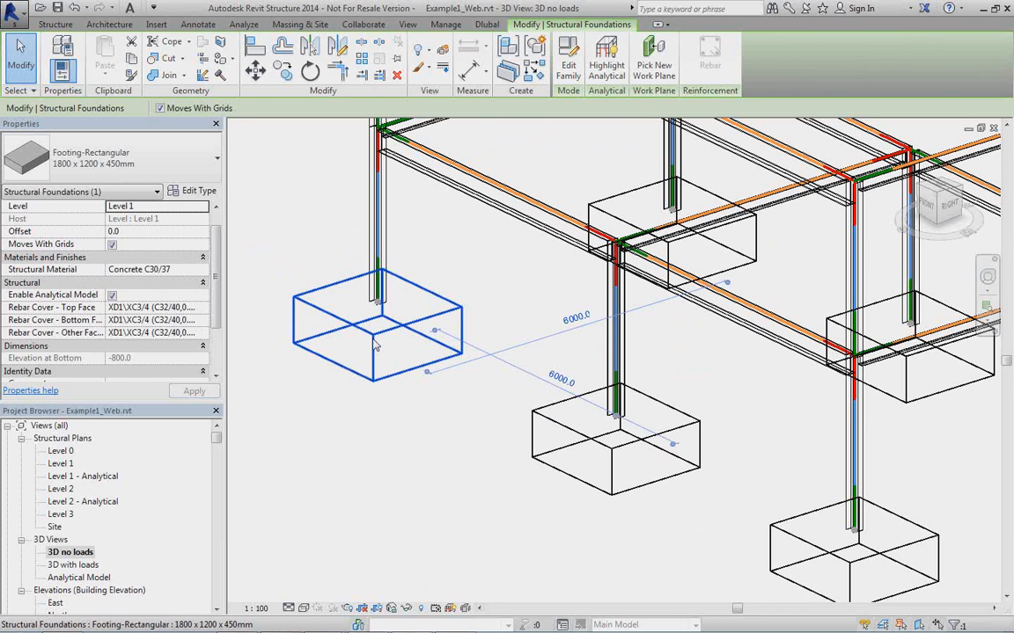
{"action": "left_click", "coordinate": [465, 477]}
{"action": "scroll", "coordinate": [450, 410], "scroll_direction": "down", "scroll_amount": 2}
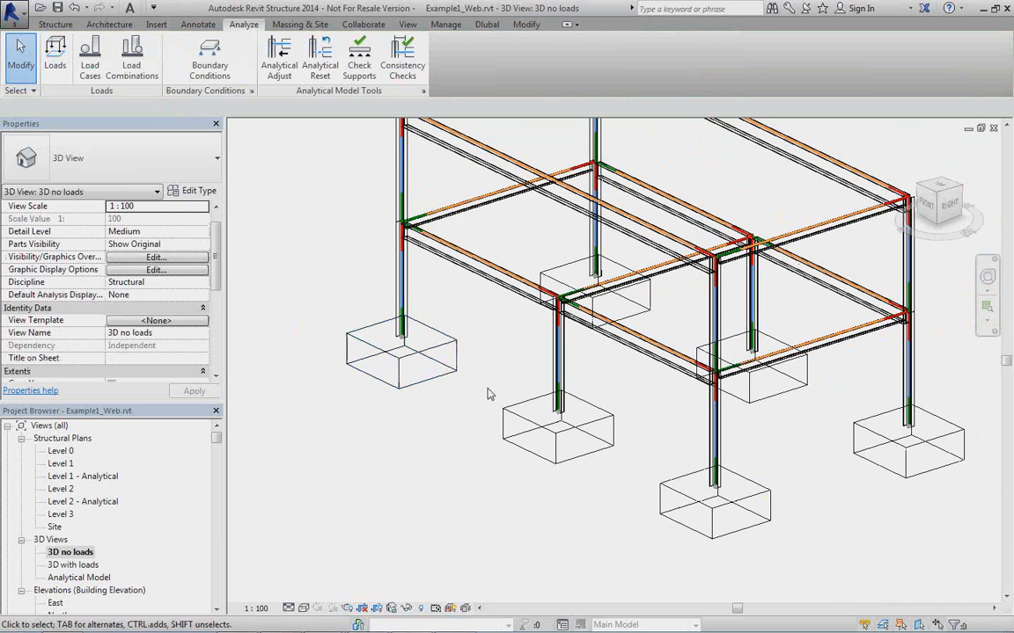
{"action": "scroll", "coordinate": [490, 394], "scroll_direction": "down", "scroll_amount": 2}
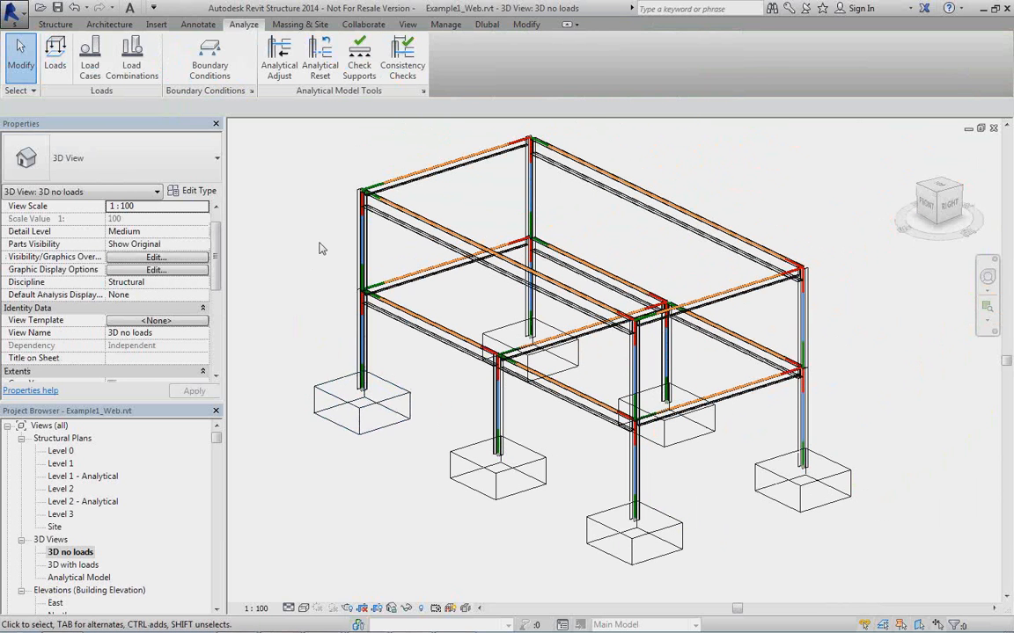
Start the Dlubal model export to RFEM and choose to create a new structure.
{"action": "left_click", "coordinate": [488, 26]}
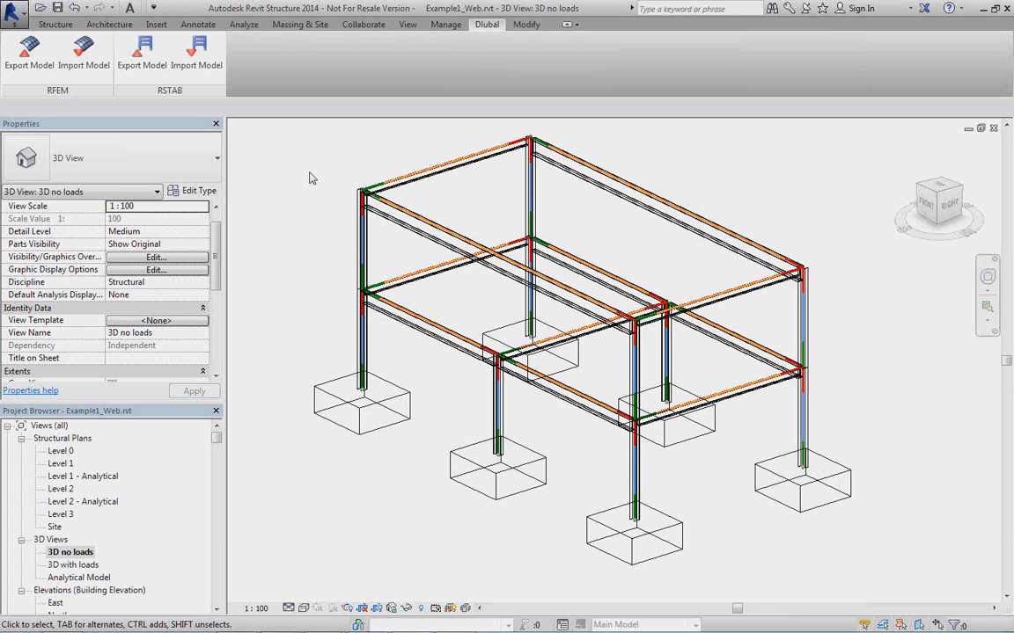
{"action": "left_click", "coordinate": [23, 76]}
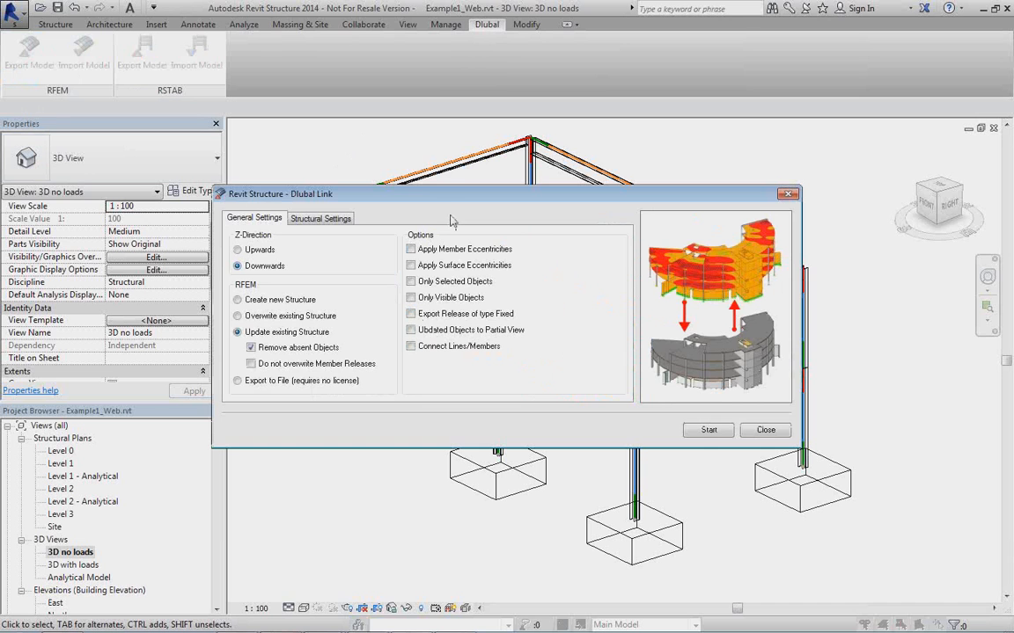
{"action": "left_click_drag", "start_coordinate": [447, 198], "coordinate": [467, 154]}
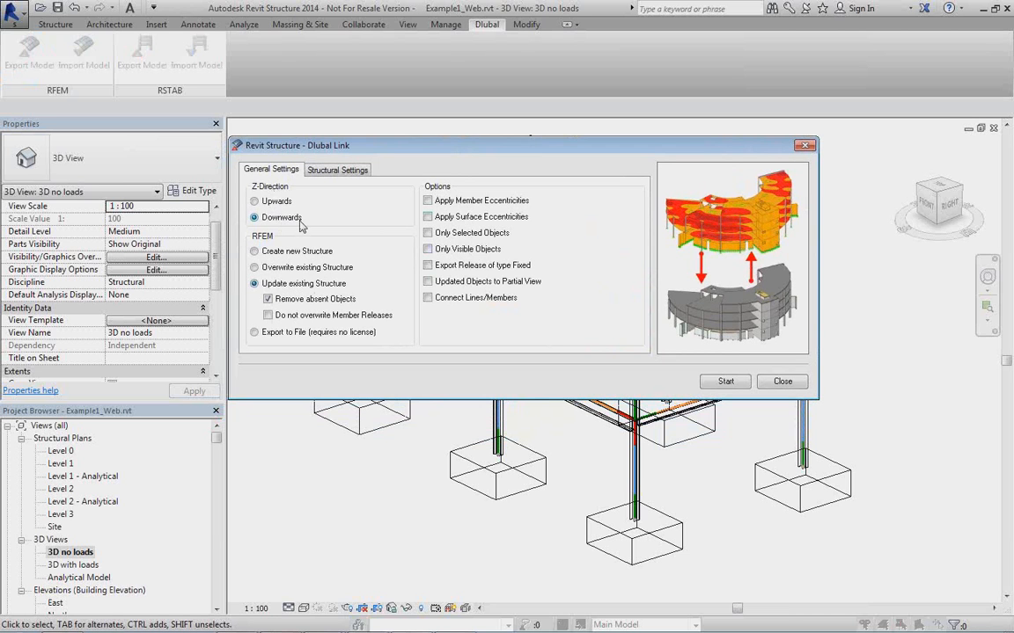
{"action": "left_click", "coordinate": [254, 251]}
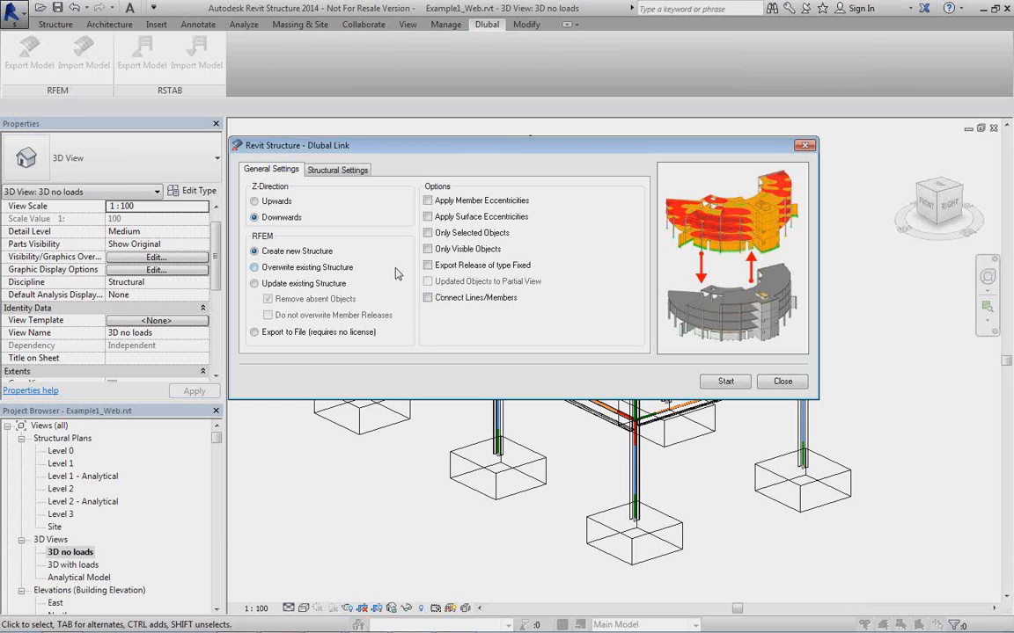
Assign the self-weight to the Self-weight load case in the export's structural settings.
{"action": "left_click", "coordinate": [310, 166]}
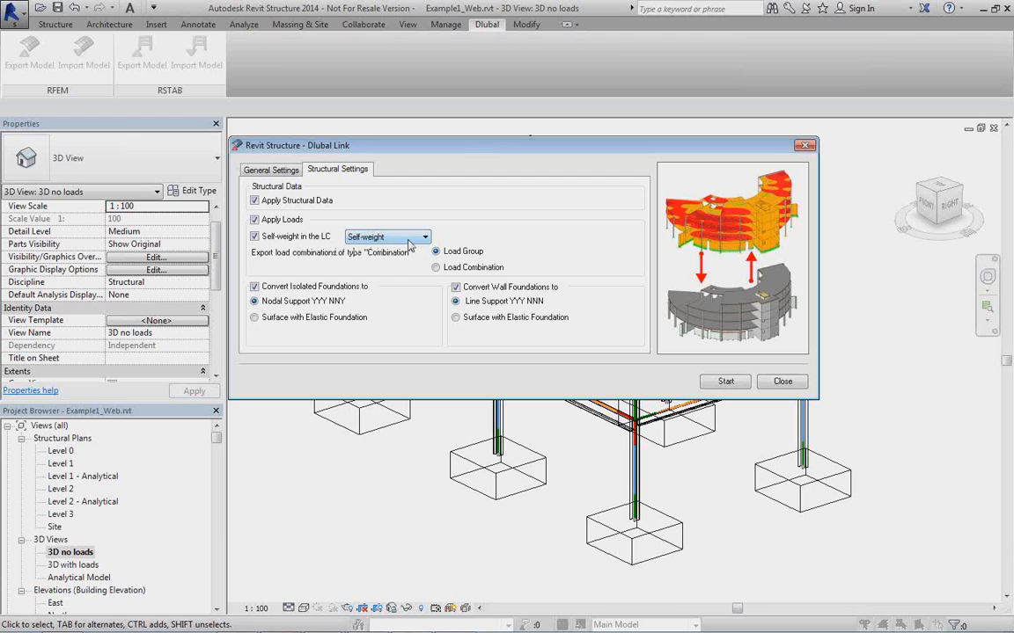
{"action": "left_click", "coordinate": [407, 245]}
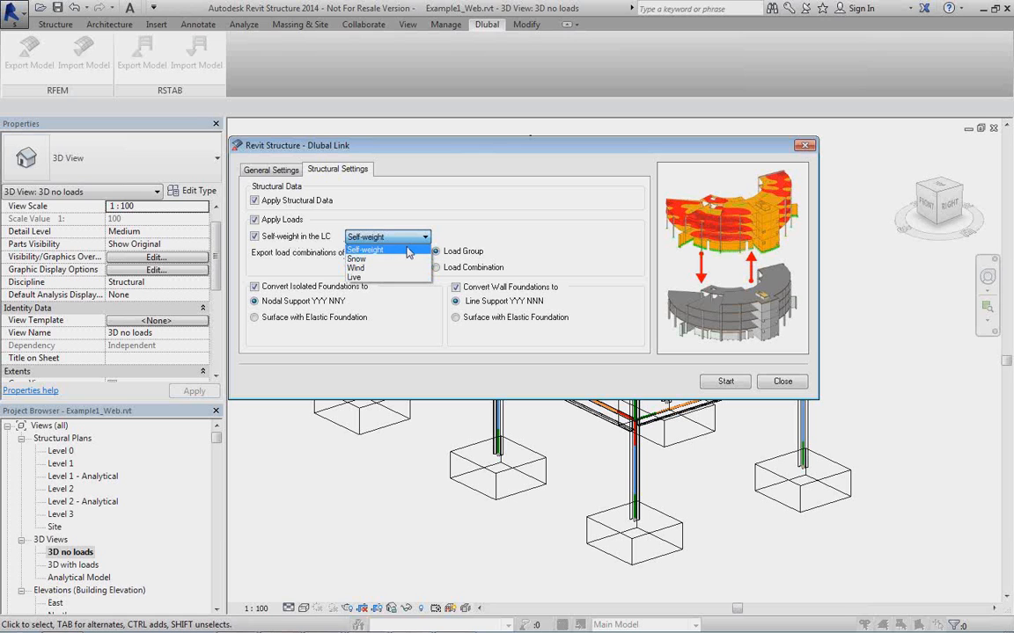
{"action": "left_click", "coordinate": [407, 251]}
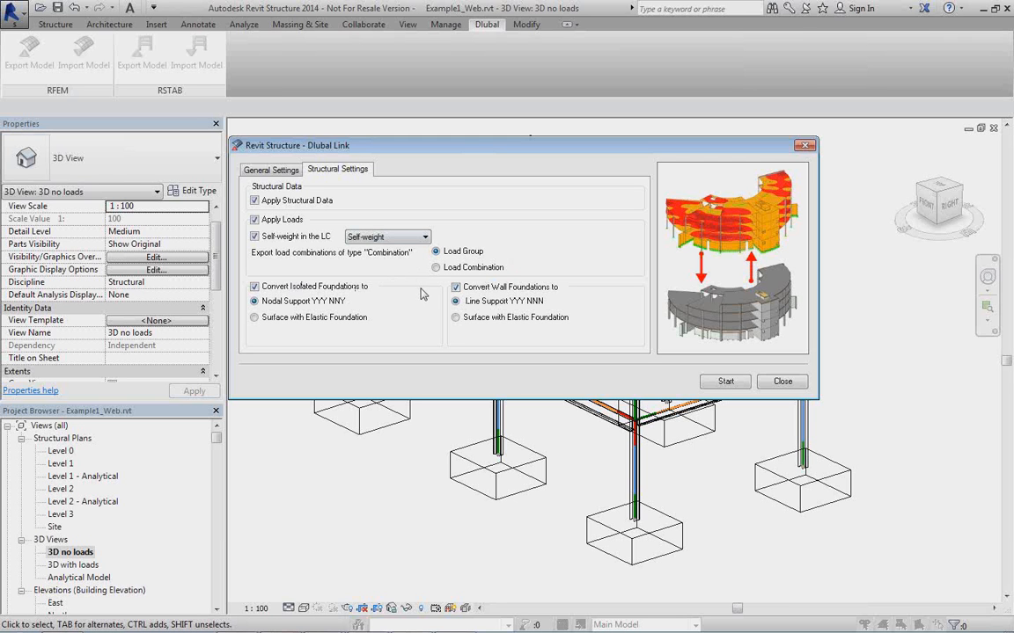
Set isolated foundations to convert to Surface with Elastic Foundation and start the export to RFEM.
{"action": "left_click", "coordinate": [454, 288]}
{"action": "left_click", "coordinate": [454, 288]}
{"action": "left_click", "coordinate": [320, 318]}
{"action": "left_click", "coordinate": [266, 169]}
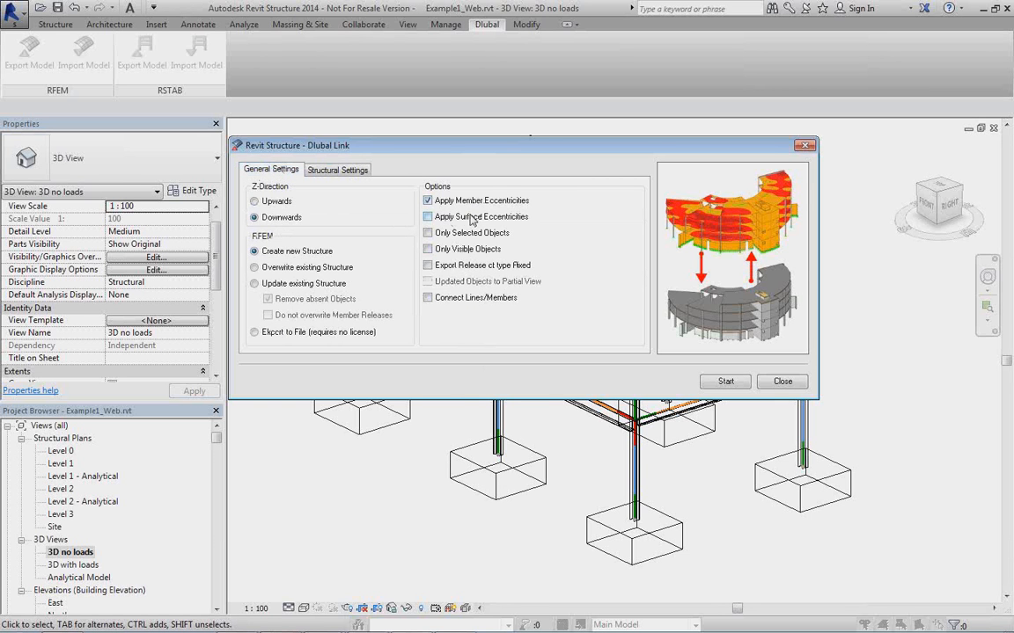
{"action": "left_click_drag", "start_coordinate": [492, 151], "coordinate": [506, 194]}
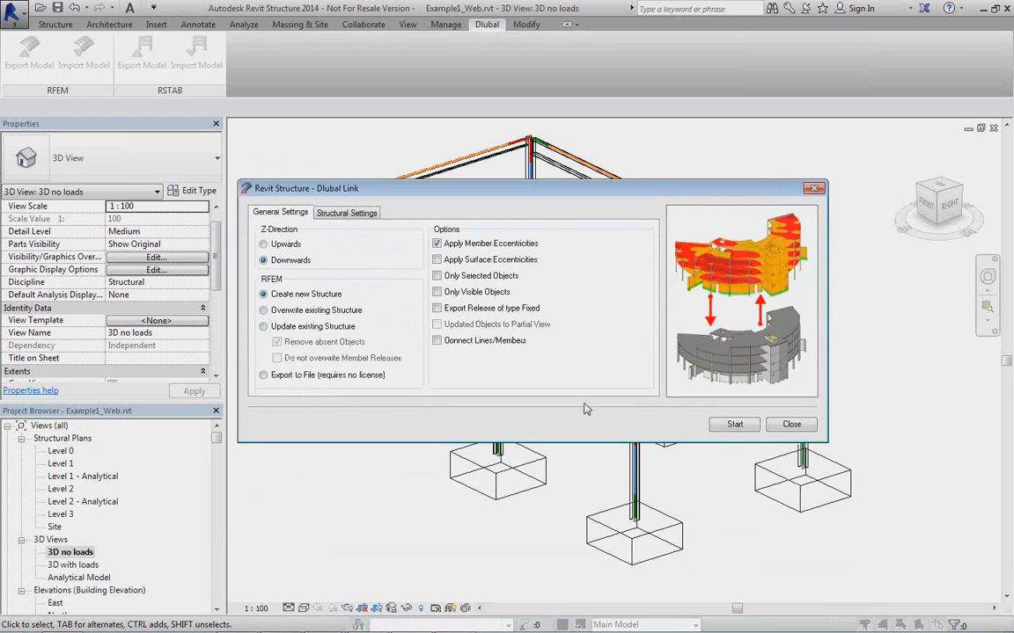
{"action": "left_click", "coordinate": [734, 424]}
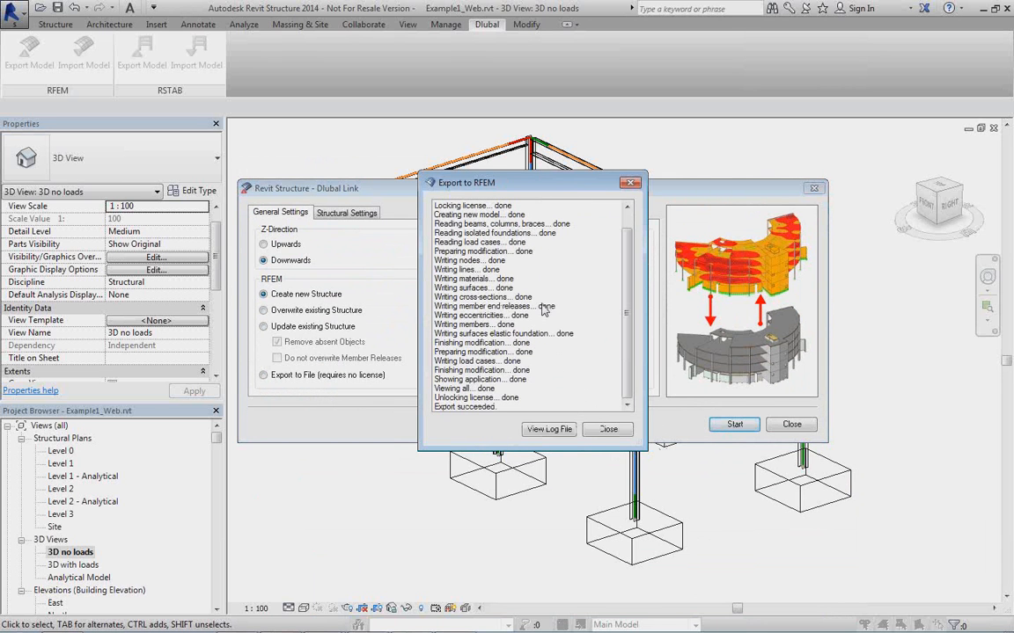
Review the export log's configuration, nodes, lines, members and surface foundations, and close the log and the export report.
{"action": "left_click", "coordinate": [548, 431]}
{"action": "scroll", "coordinate": [411, 284], "scroll_direction": "down", "scroll_amount": 12}
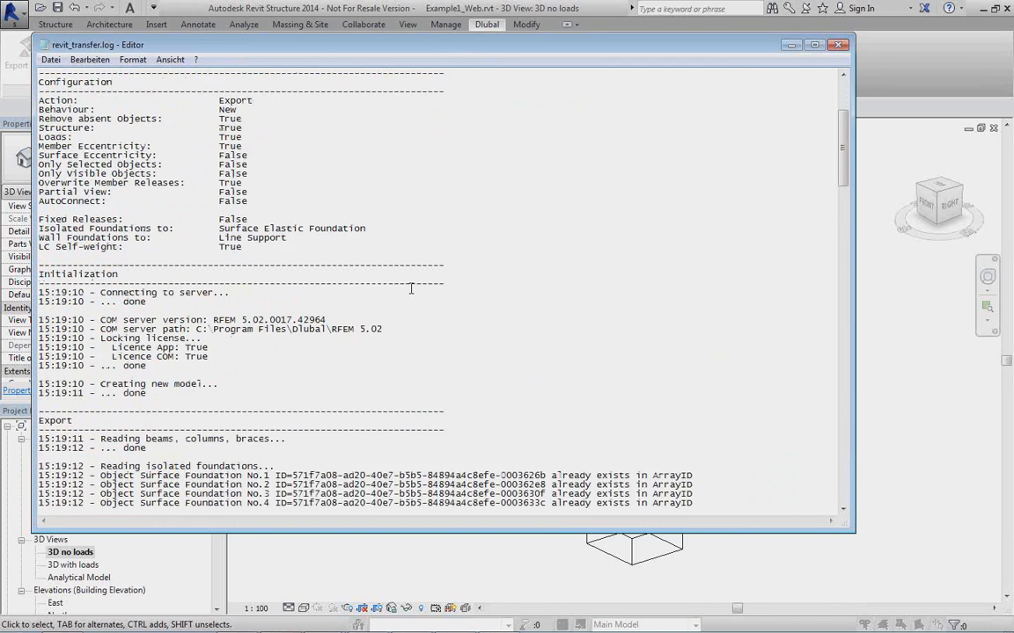
{"action": "scroll", "coordinate": [411, 291], "scroll_direction": "down", "scroll_amount": 3}
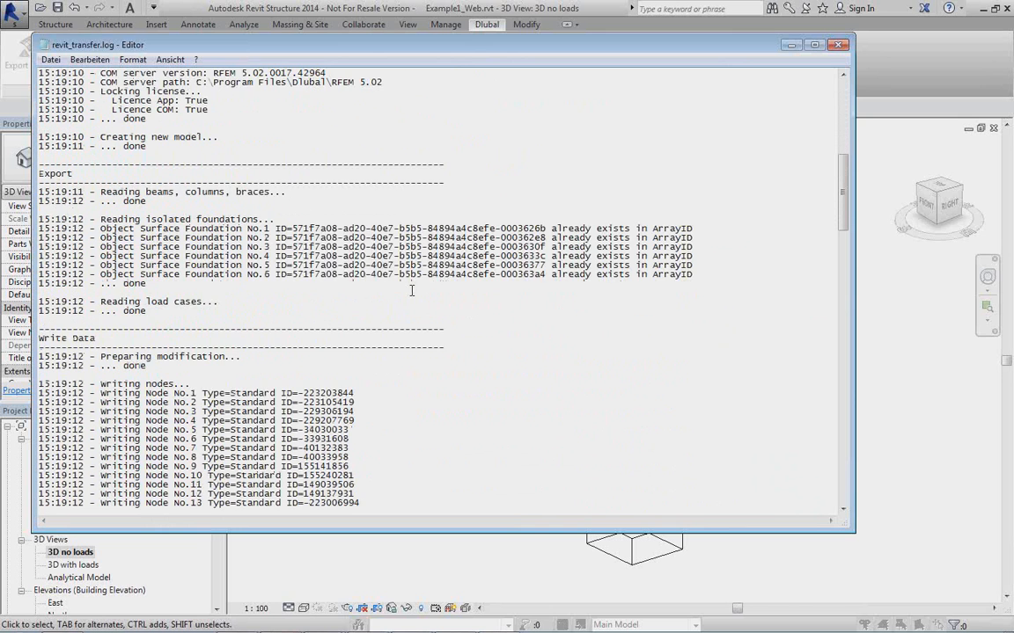
{"action": "scroll", "coordinate": [409, 290], "scroll_direction": "down", "scroll_amount": 4}
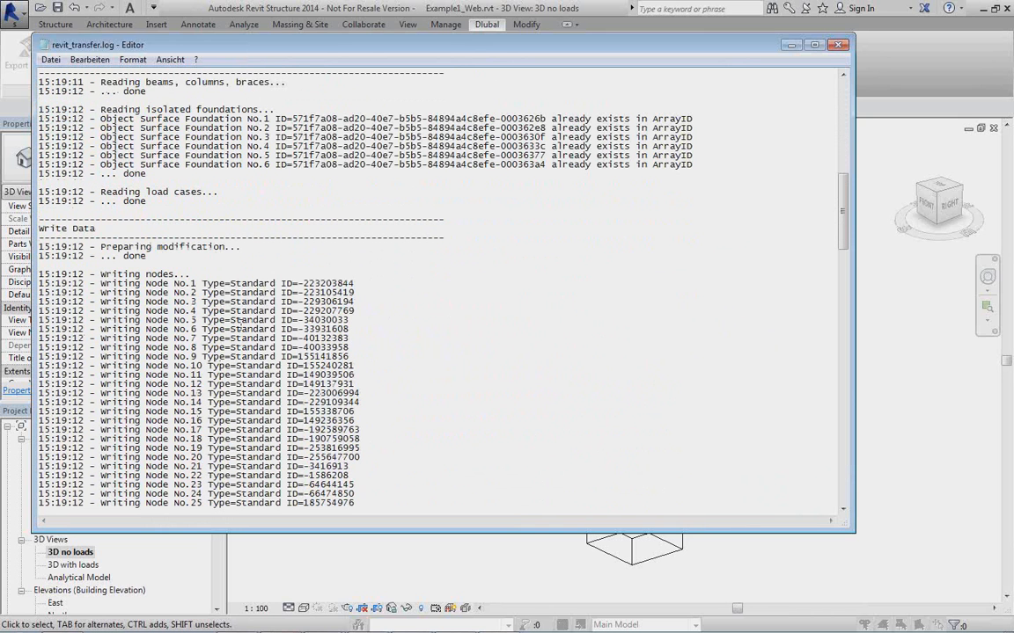
{"action": "scroll", "coordinate": [379, 317], "scroll_direction": "down", "scroll_amount": 4}
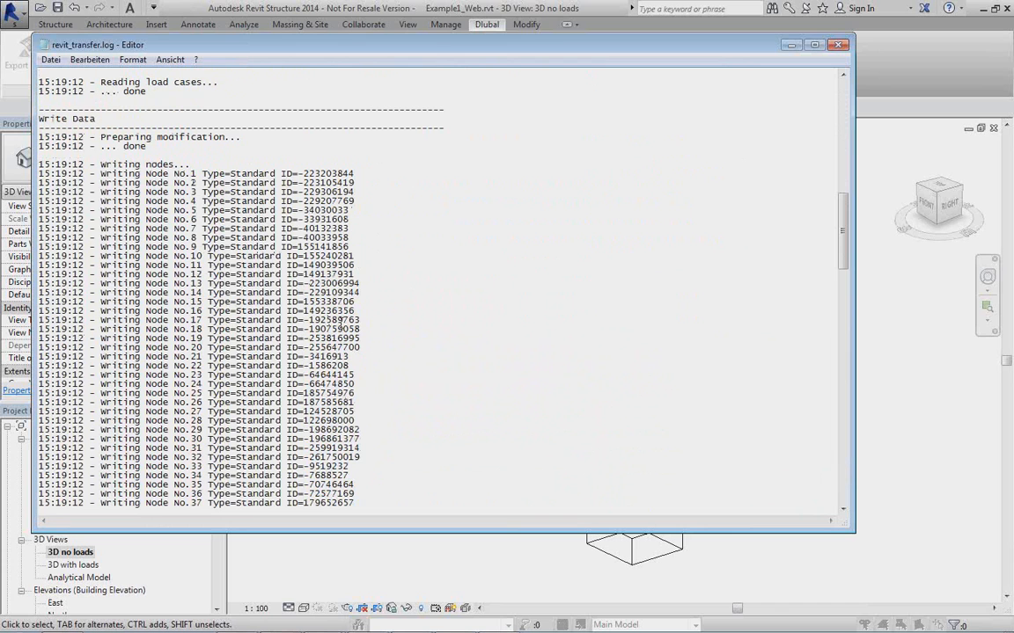
{"action": "scroll", "coordinate": [186, 324], "scroll_direction": "down", "scroll_amount": 20}
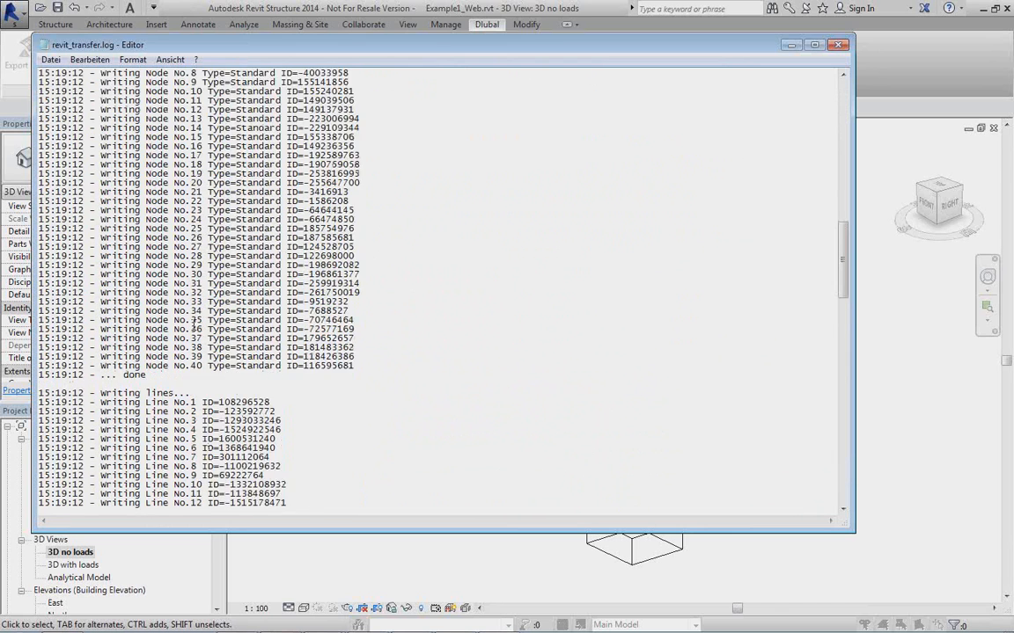
{"action": "scroll", "coordinate": [212, 329], "scroll_direction": "down", "scroll_amount": 15}
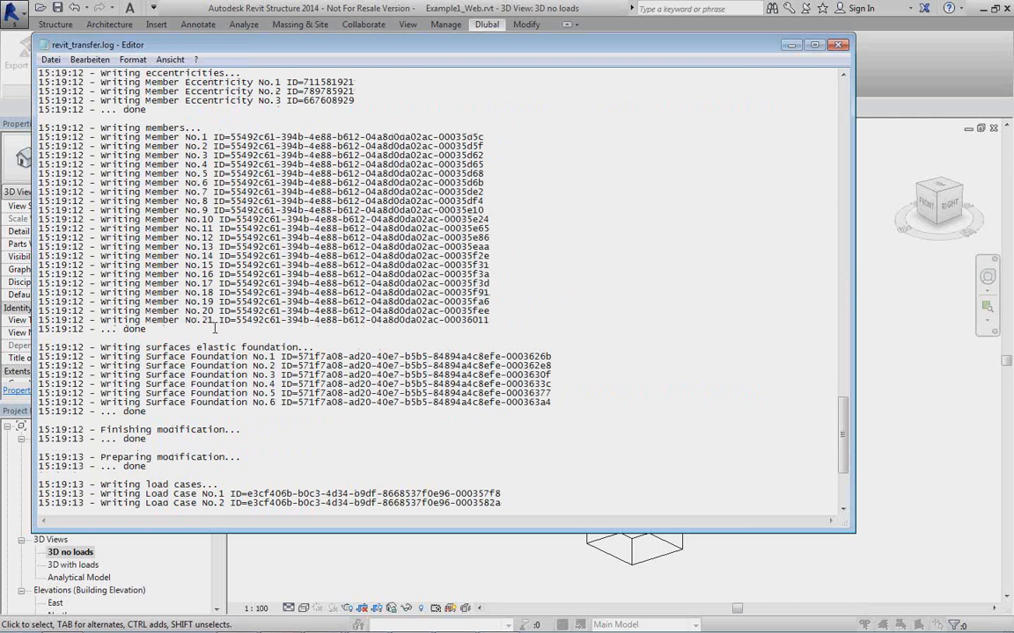
{"action": "left_click", "coordinate": [839, 46]}
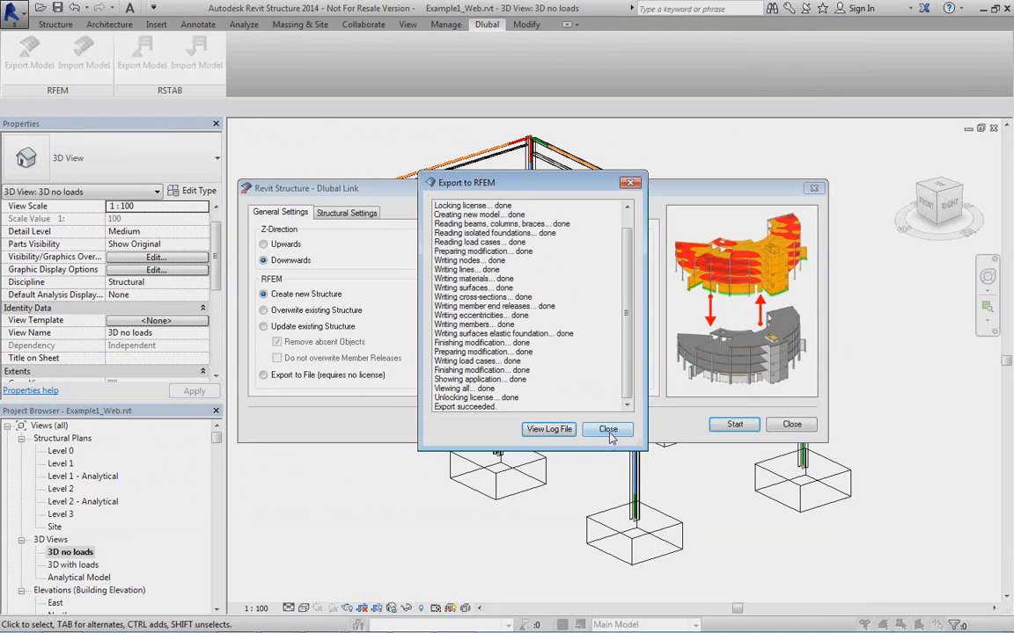
{"action": "left_click", "coordinate": [608, 430]}
Switch to RFEM, maximize the exported Example1_Web model window and bring the footings into close view.
{"action": "left_click", "coordinate": [458, 621]}
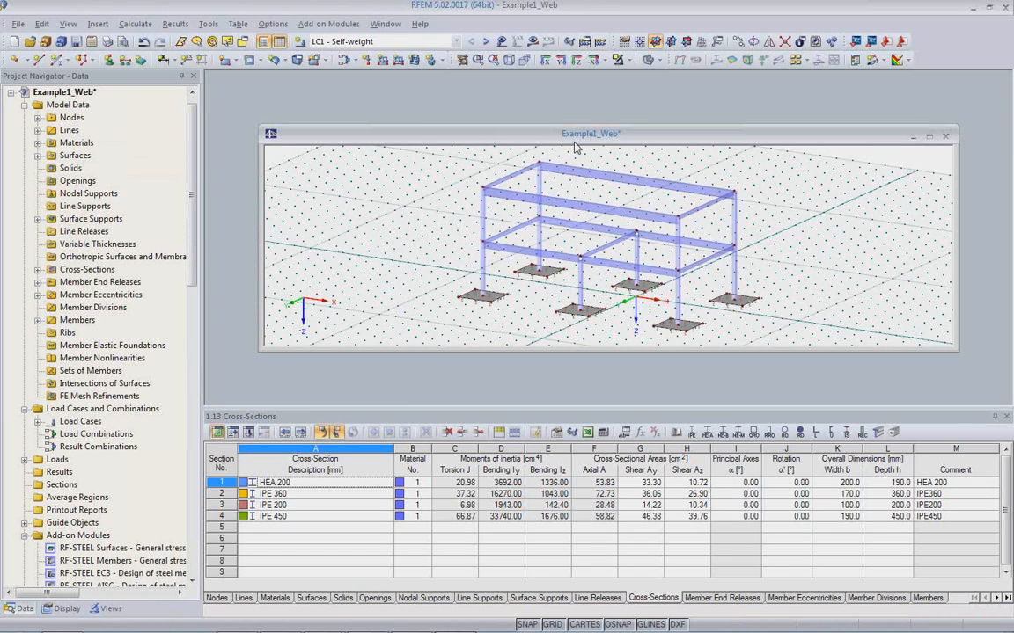
{"action": "double_click", "coordinate": [575, 148]}
{"action": "middle_click_drag", "start_coordinate": [549, 249], "coordinate": [520, 386]}
{"action": "scroll", "coordinate": [474, 337], "scroll_direction": "up", "scroll_amount": 3}
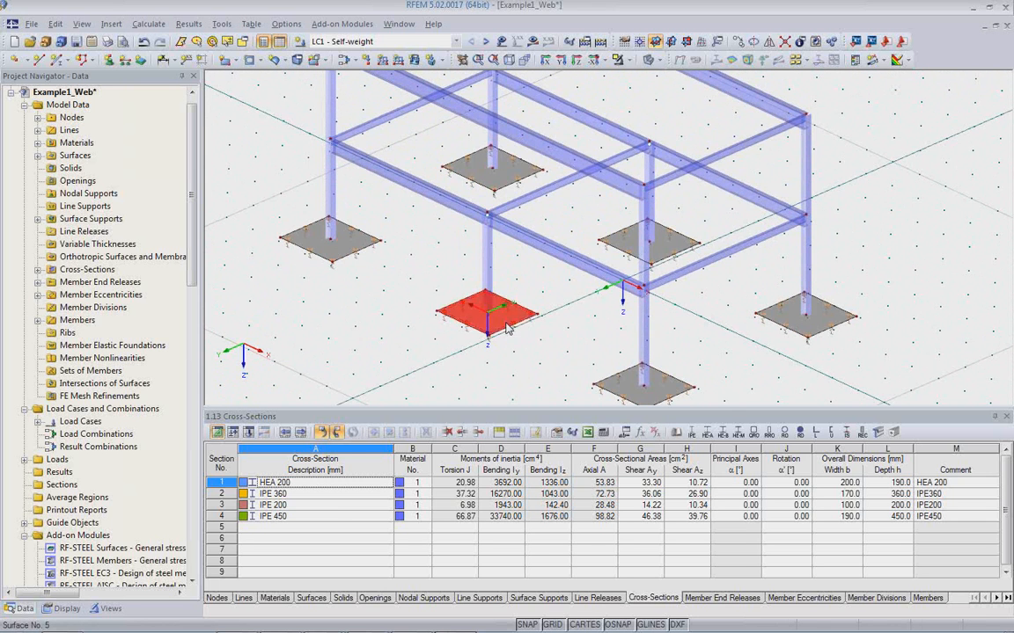
Inspect the thickness, material and elastic support spring constants of the front middle footing surface, leaving without changes.
{"action": "double_click", "coordinate": [507, 329]}
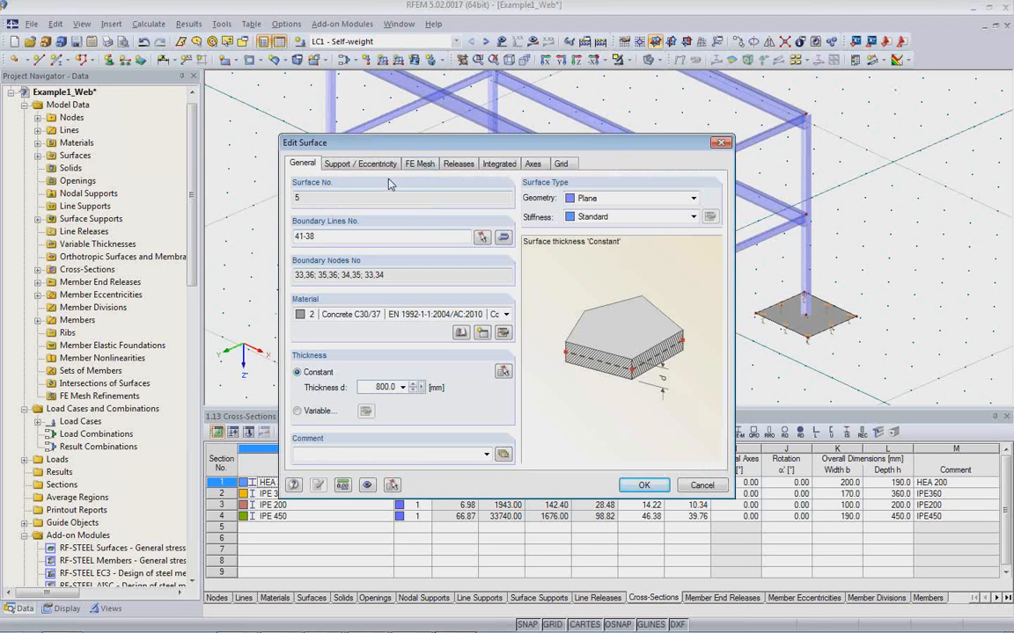
{"action": "left_click", "coordinate": [380, 167]}
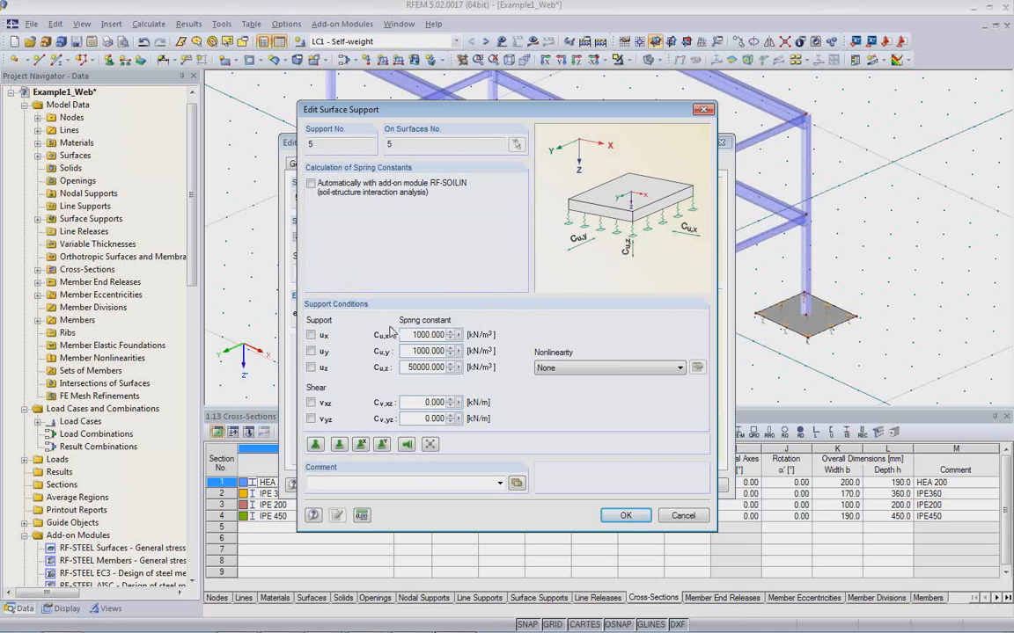
{"action": "left_click", "coordinate": [676, 517]}
{"action": "left_click", "coordinate": [690, 489]}
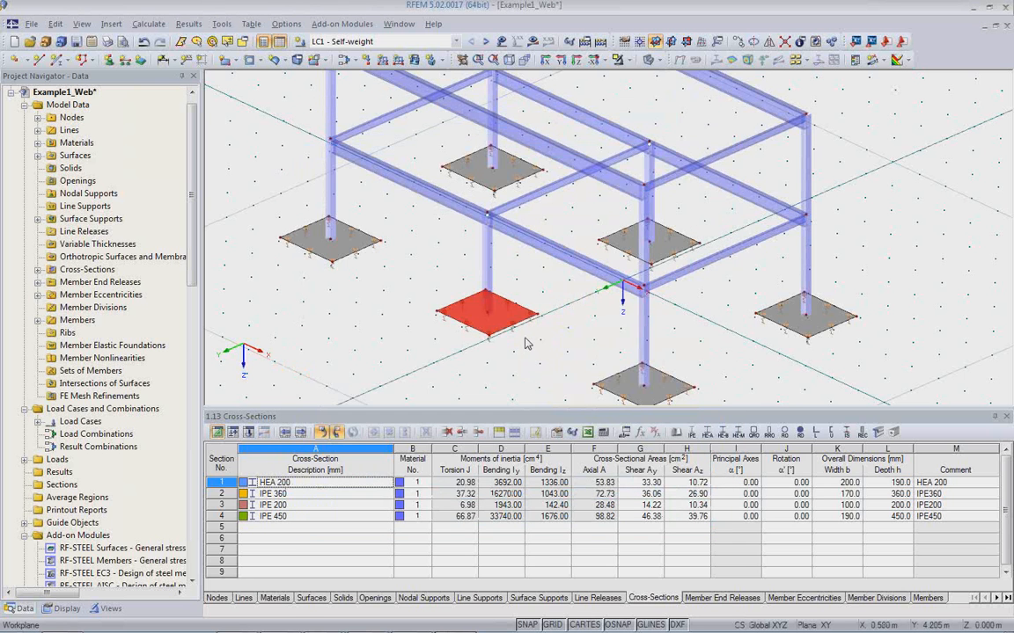
Inspect the front middle HEA 200 column's member data and its end release conditions, leaving without changes.
{"action": "scroll", "coordinate": [482, 207], "scroll_direction": "up", "scroll_amount": 5}
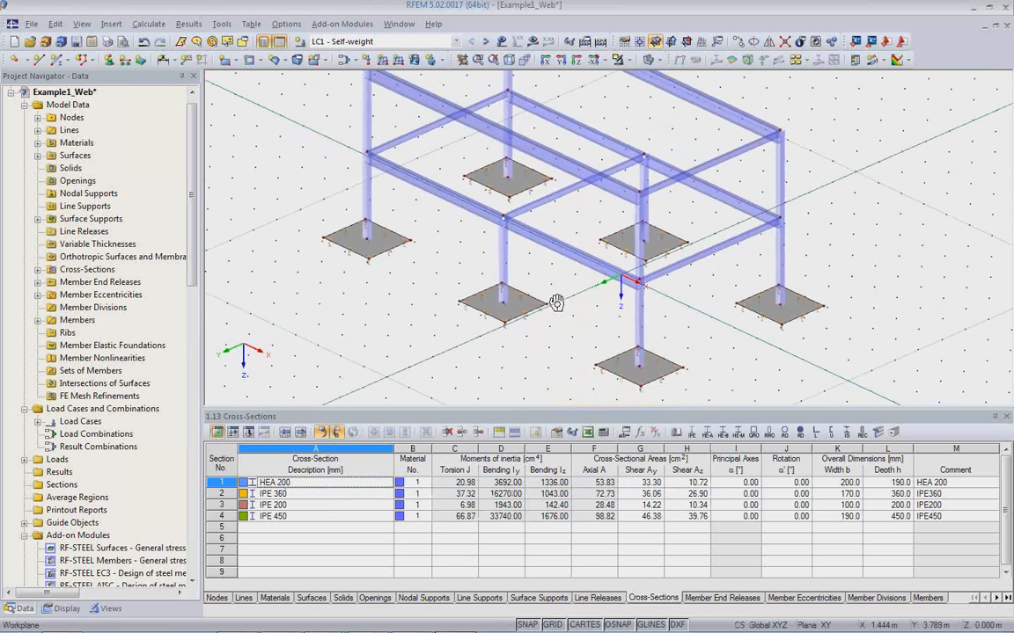
{"action": "scroll", "coordinate": [482, 208], "scroll_direction": "up", "scroll_amount": 2}
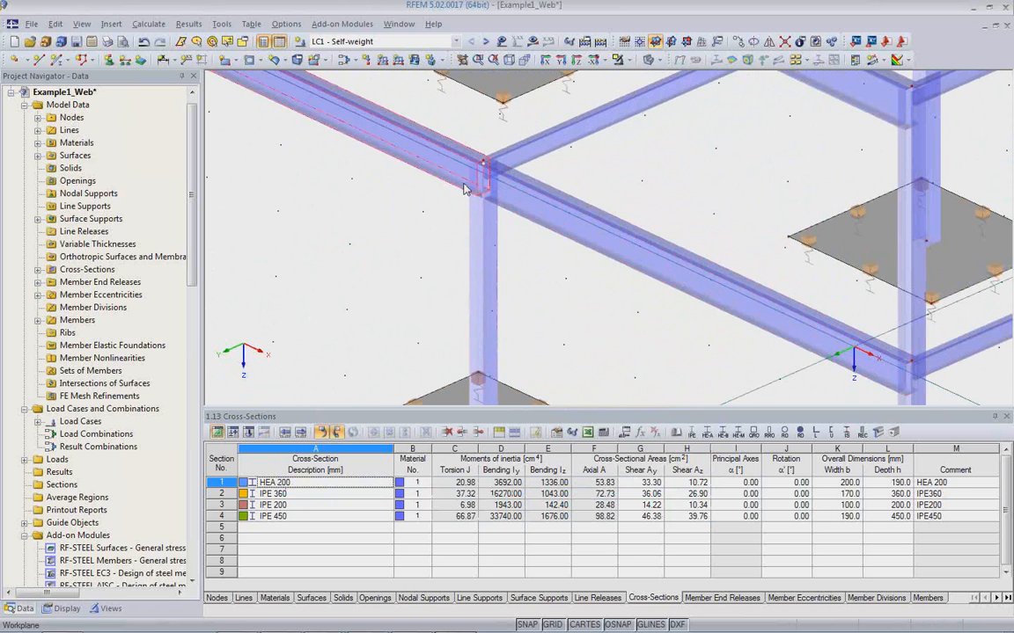
{"action": "double_click", "coordinate": [490, 244]}
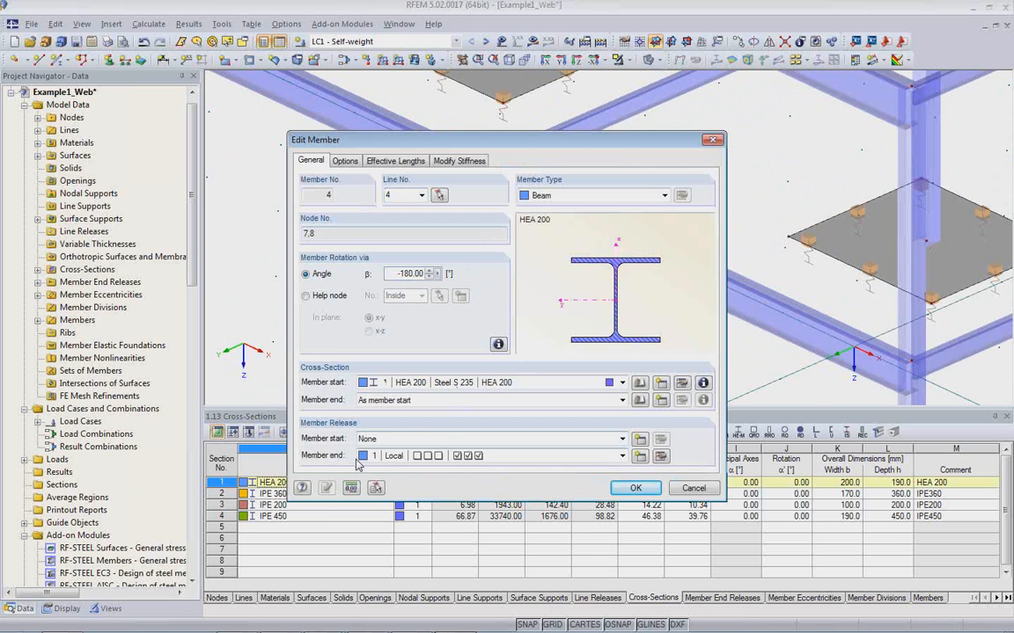
{"action": "left_click", "coordinate": [659, 457]}
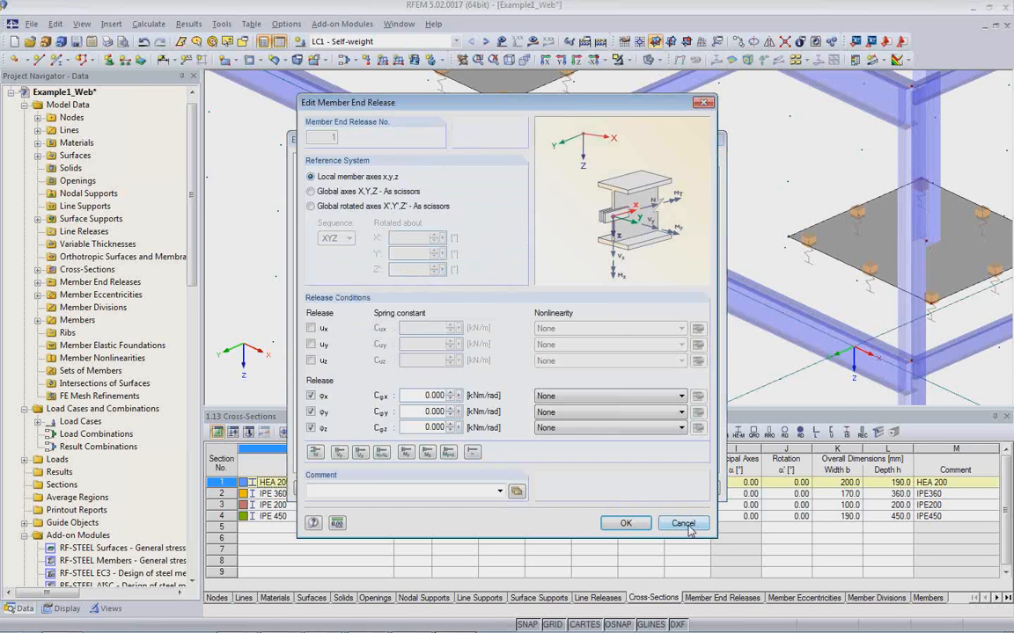
{"action": "left_click", "coordinate": [683, 524]}
{"action": "left_click", "coordinate": [693, 488]}
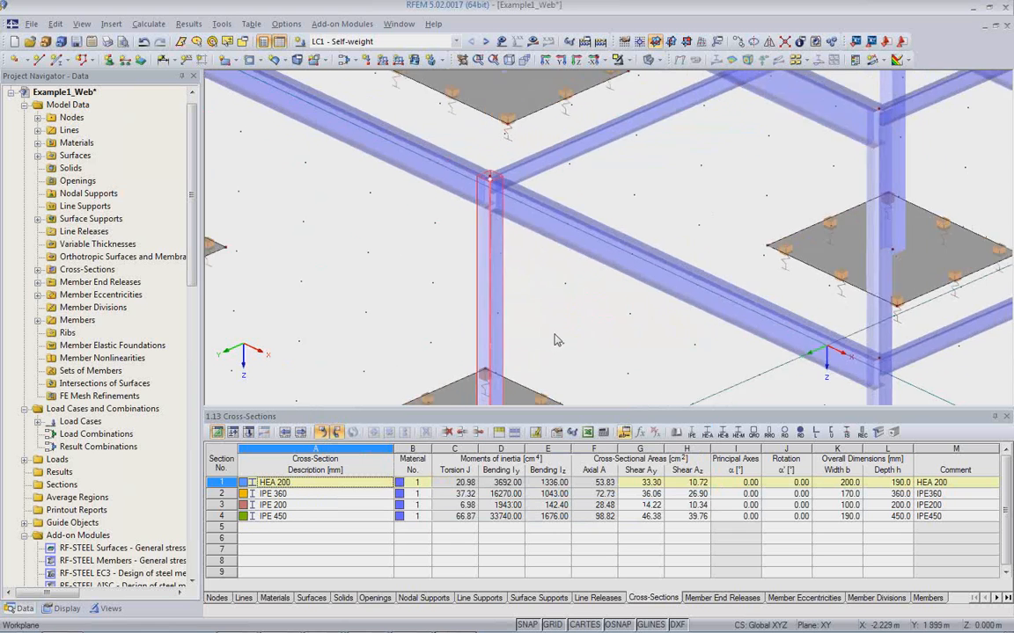
Select the IPE 360 beam framing into the front middle column to see its row in the cross-section table.
{"action": "scroll", "coordinate": [554, 340], "scroll_direction": "down", "scroll_amount": 5}
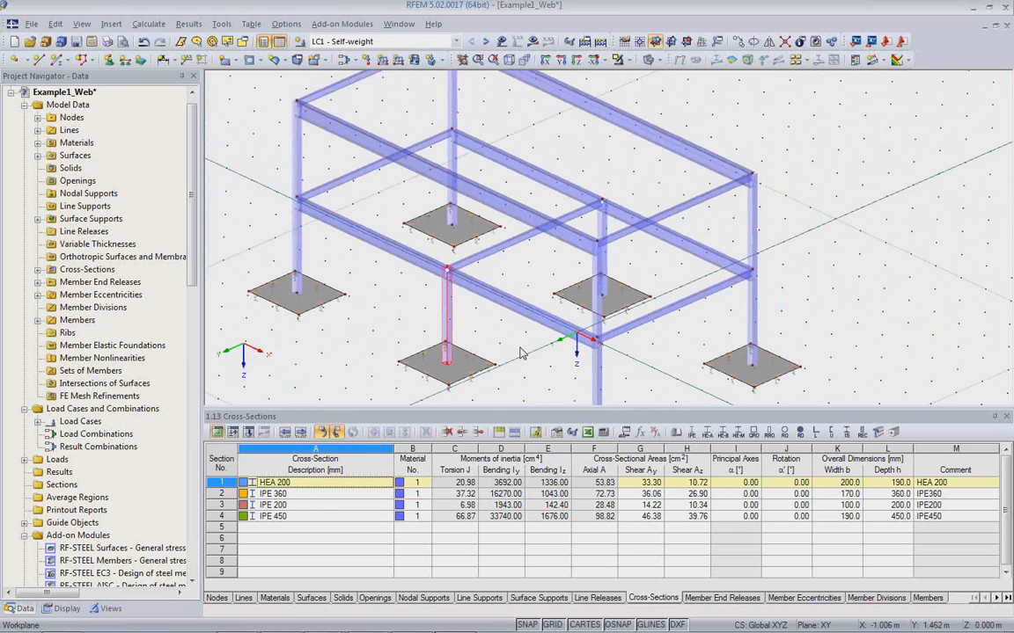
{"action": "scroll", "coordinate": [520, 353], "scroll_direction": "down", "scroll_amount": 1}
{"action": "left_click", "coordinate": [444, 266]}
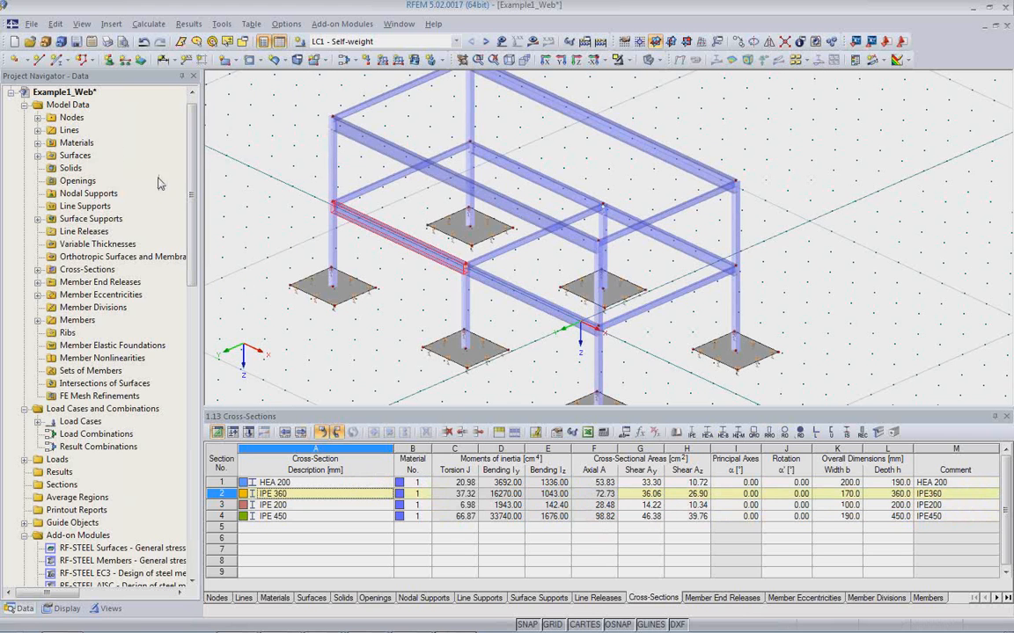
Review the cross-section conversion table in the import detail settings, leaving it without saving.
{"action": "left_click", "coordinate": [31, 24]}
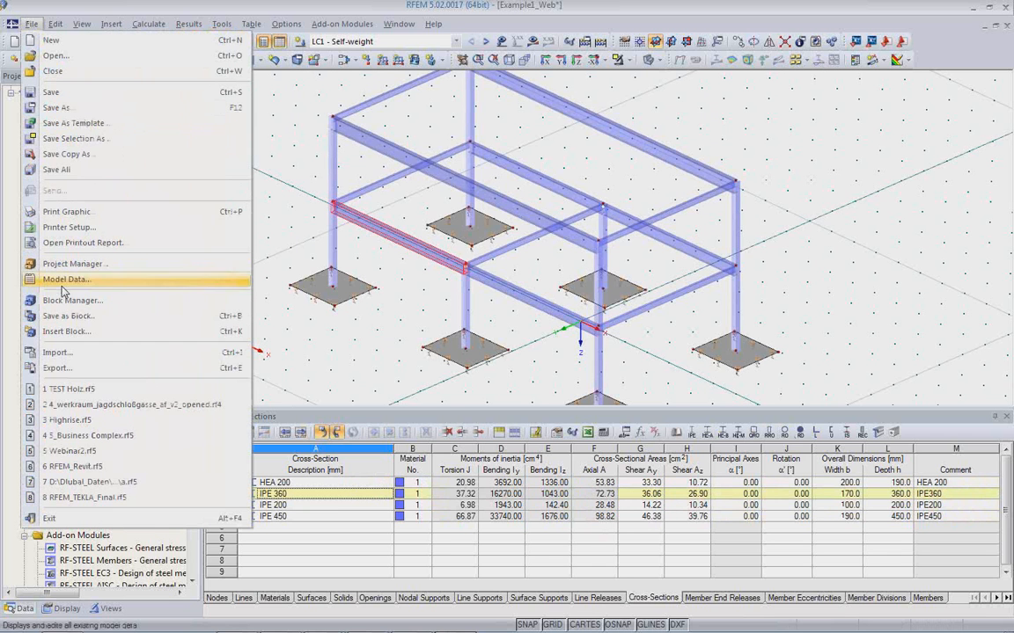
{"action": "left_click", "coordinate": [69, 354]}
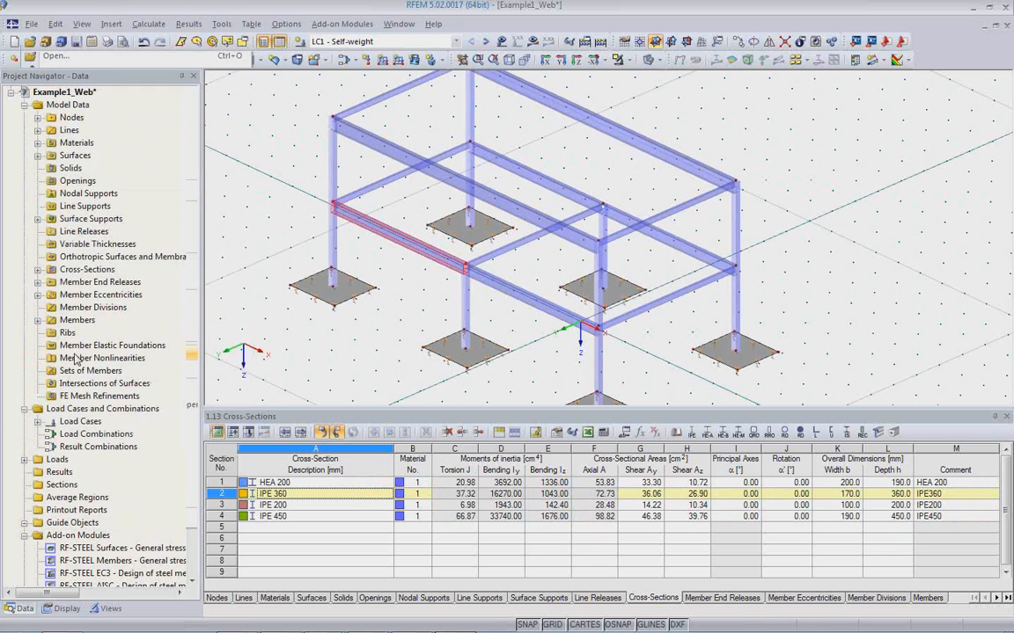
{"action": "left_click", "coordinate": [279, 147]}
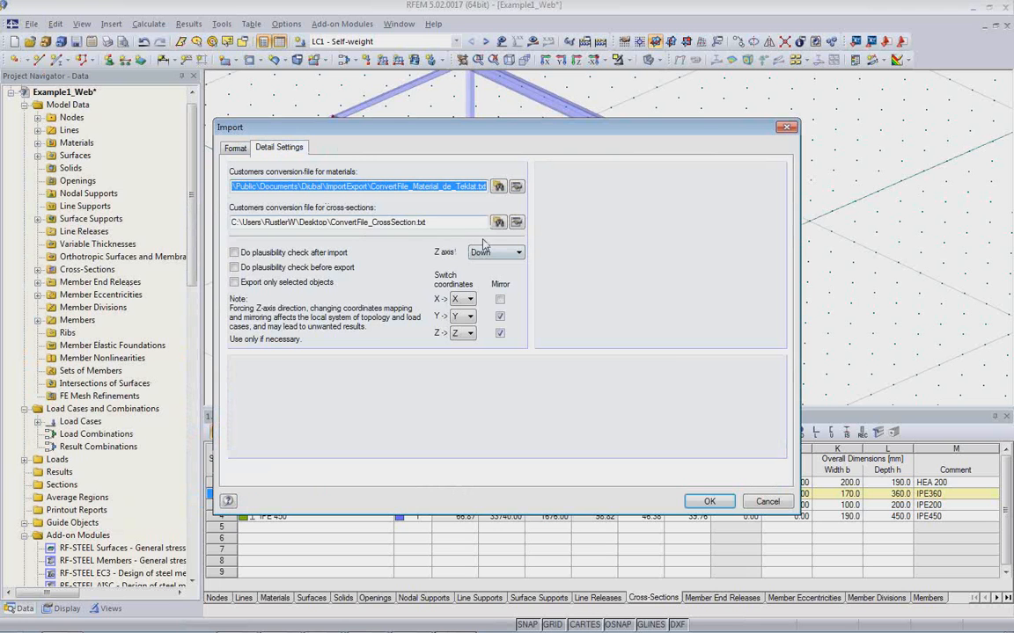
{"action": "left_click", "coordinate": [516, 223]}
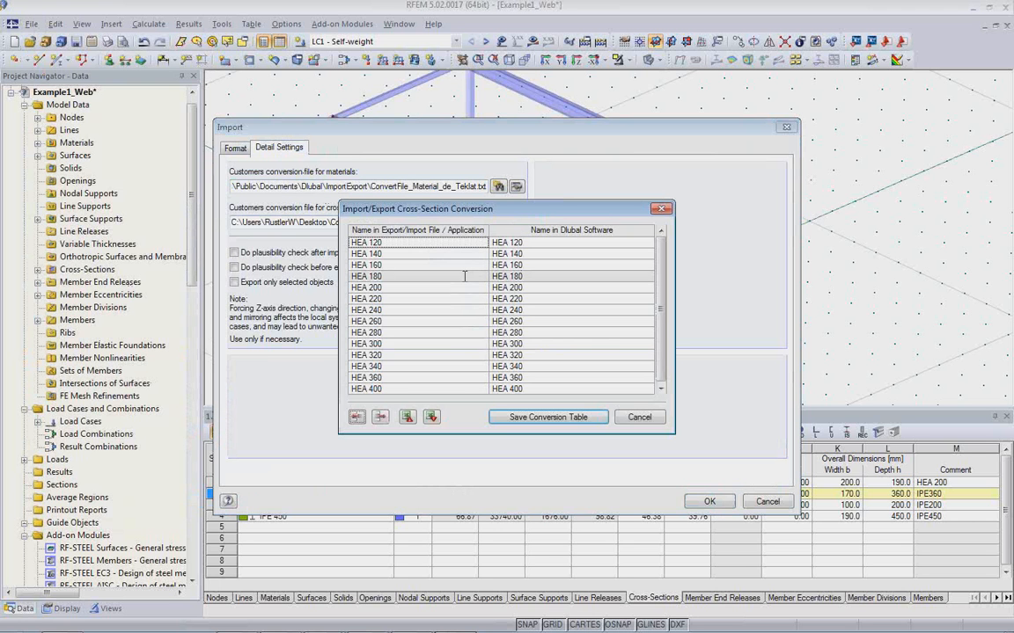
{"action": "left_click", "coordinate": [504, 310]}
{"action": "scroll", "coordinate": [509, 363], "scroll_direction": "down", "scroll_amount": 6}
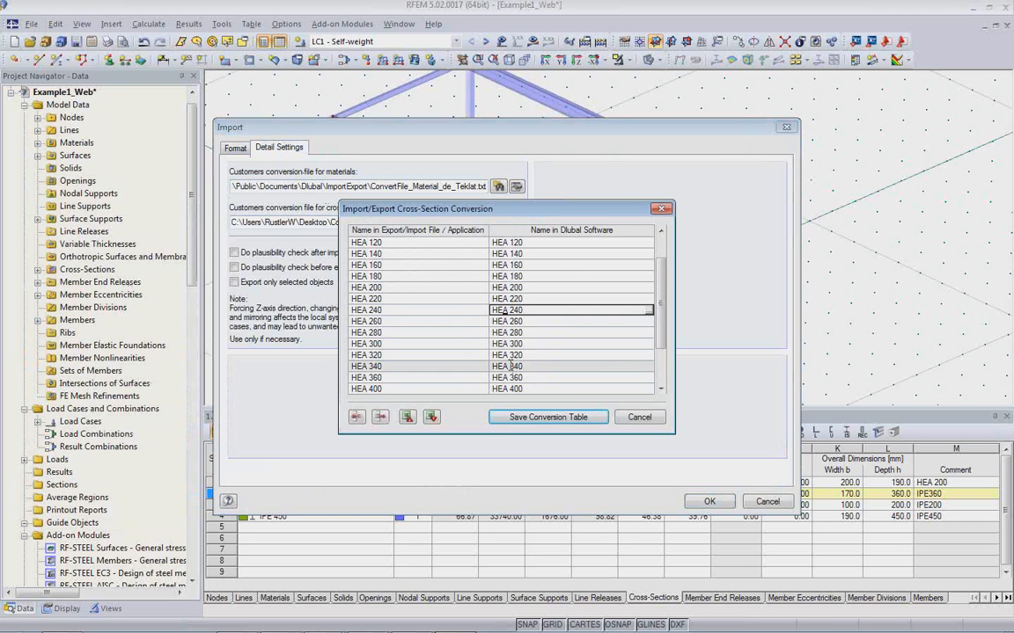
{"action": "scroll", "coordinate": [510, 365], "scroll_direction": "up", "scroll_amount": 5}
{"action": "scroll", "coordinate": [510, 366], "scroll_direction": "up", "scroll_amount": 1}
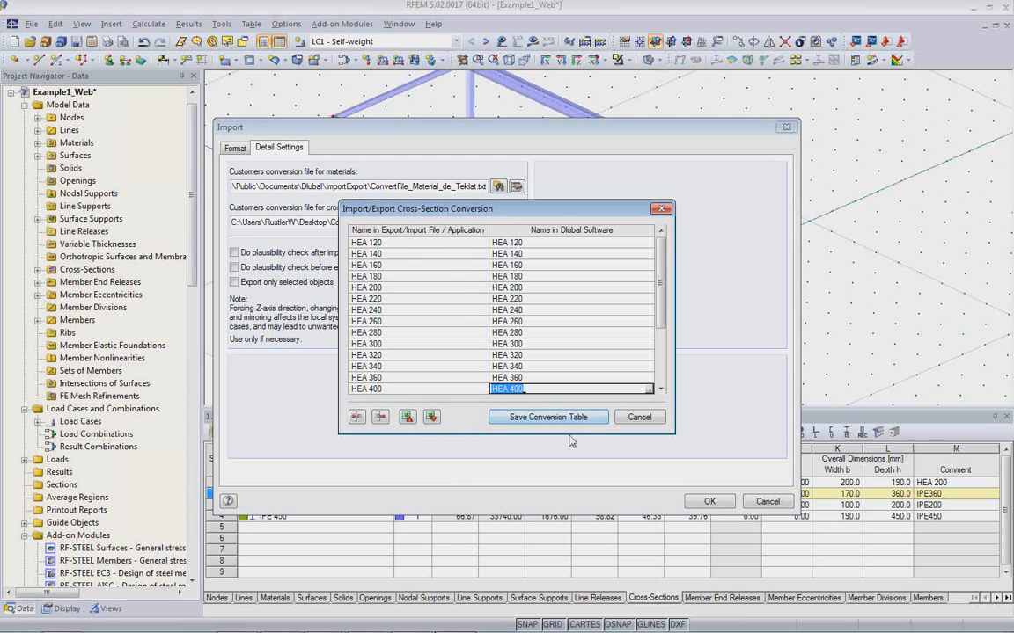
{"action": "left_click", "coordinate": [648, 420]}
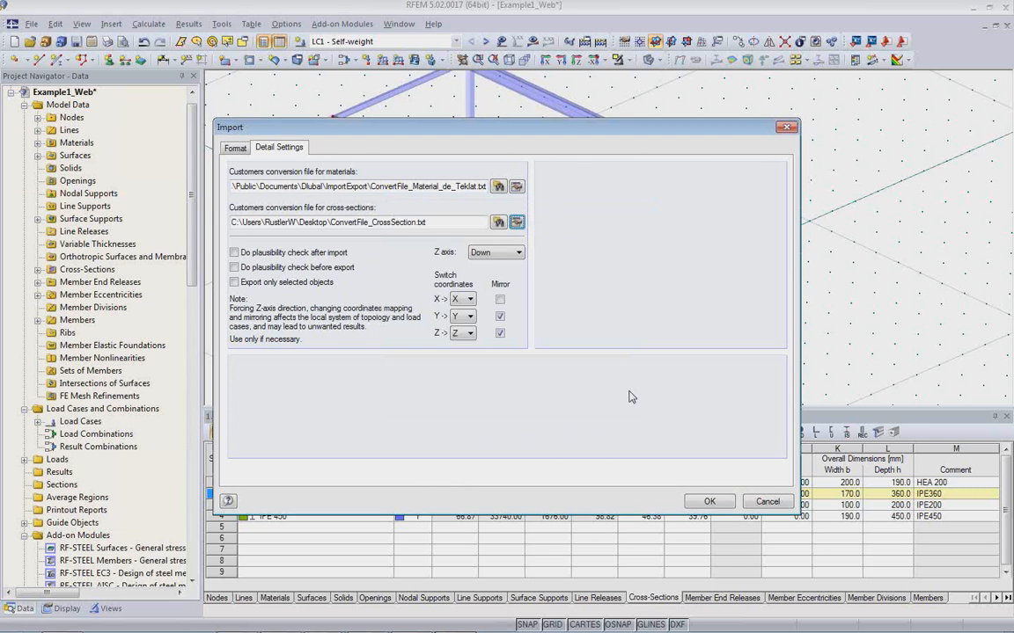
Review the material conversion table and cancel the import.
{"action": "left_click", "coordinate": [517, 187]}
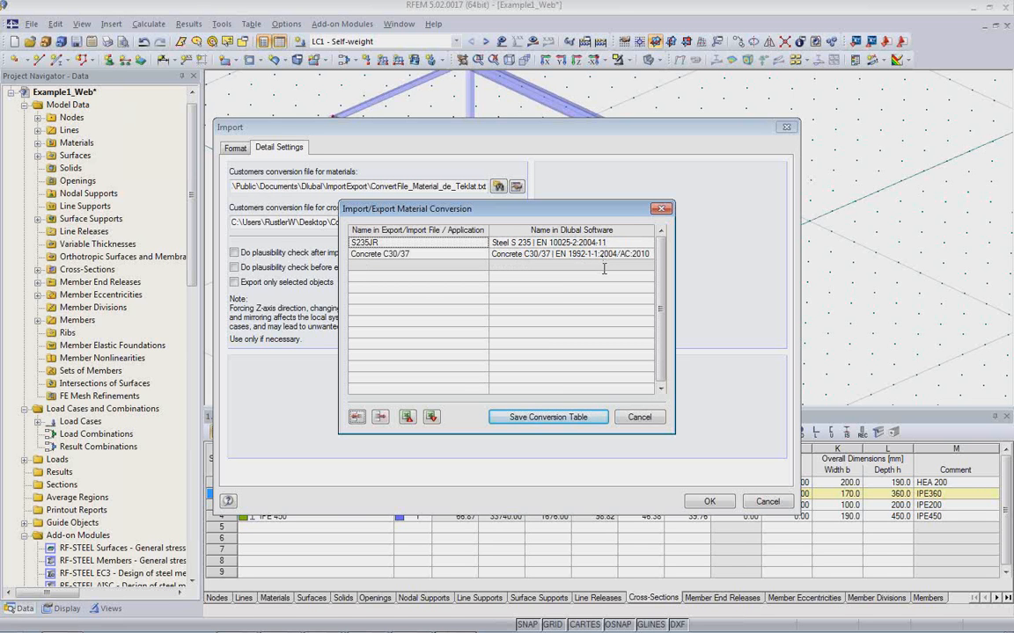
{"action": "left_click", "coordinate": [643, 420]}
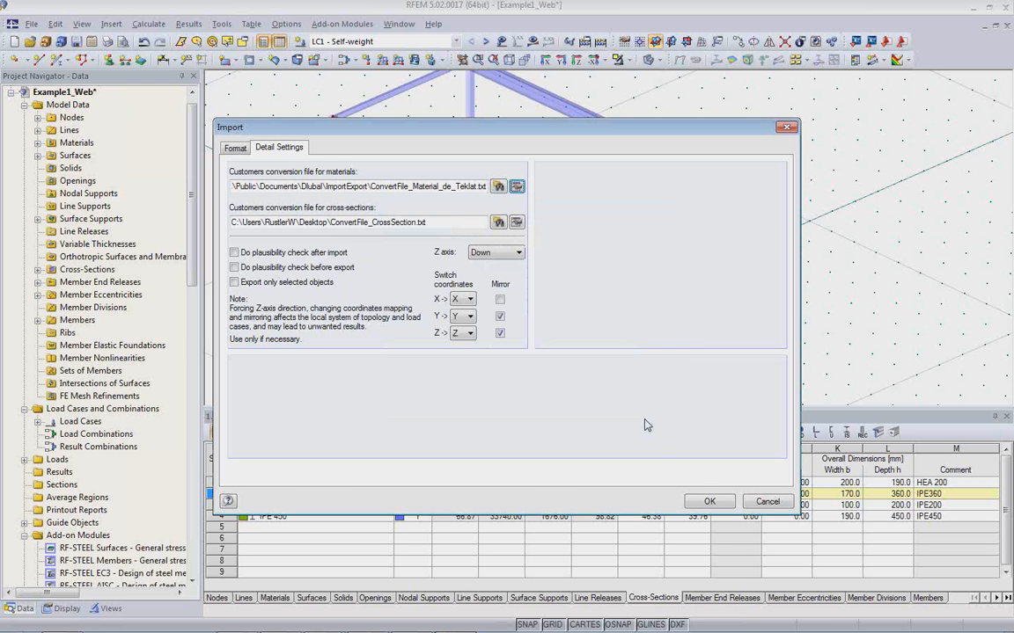
{"action": "left_click", "coordinate": [765, 502]}
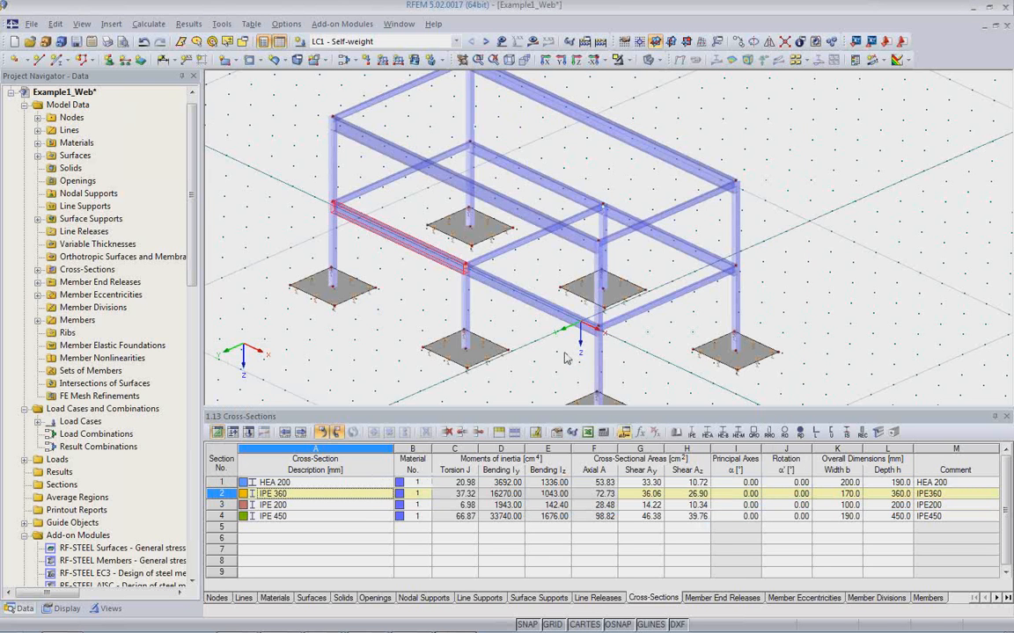
Enlarge the model window and display the global deformations for load case LC1 - Self-weight.
{"action": "left_click_drag", "start_coordinate": [549, 411], "coordinate": [524, 463]}
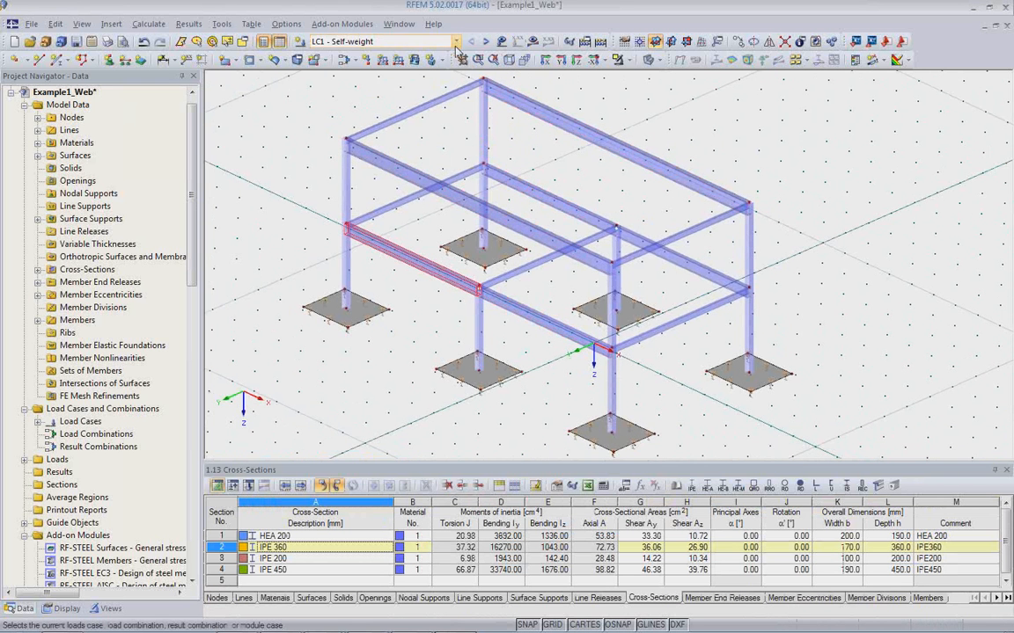
{"action": "left_click", "coordinate": [392, 41]}
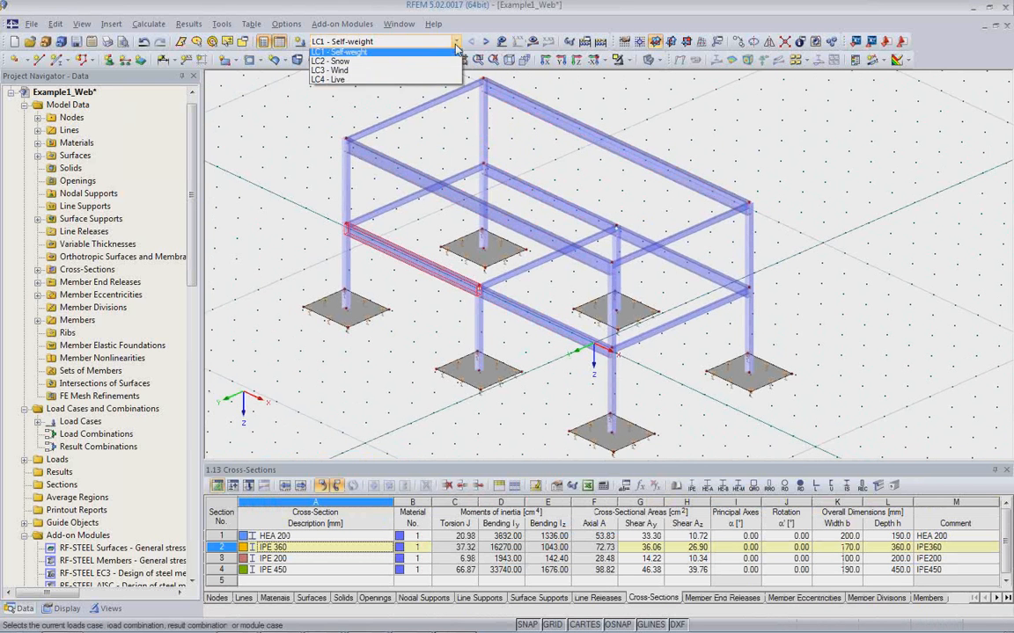
{"action": "left_click", "coordinate": [386, 56]}
{"action": "left_click", "coordinate": [567, 91]}
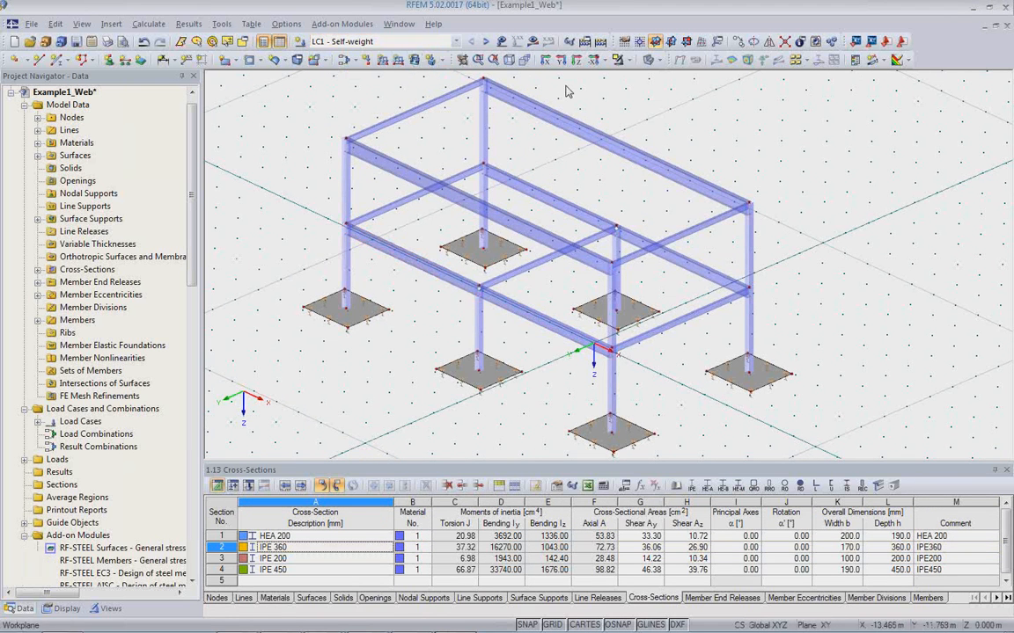
{"action": "left_click", "coordinate": [533, 43]}
{"action": "left_click", "coordinate": [495, 353]}
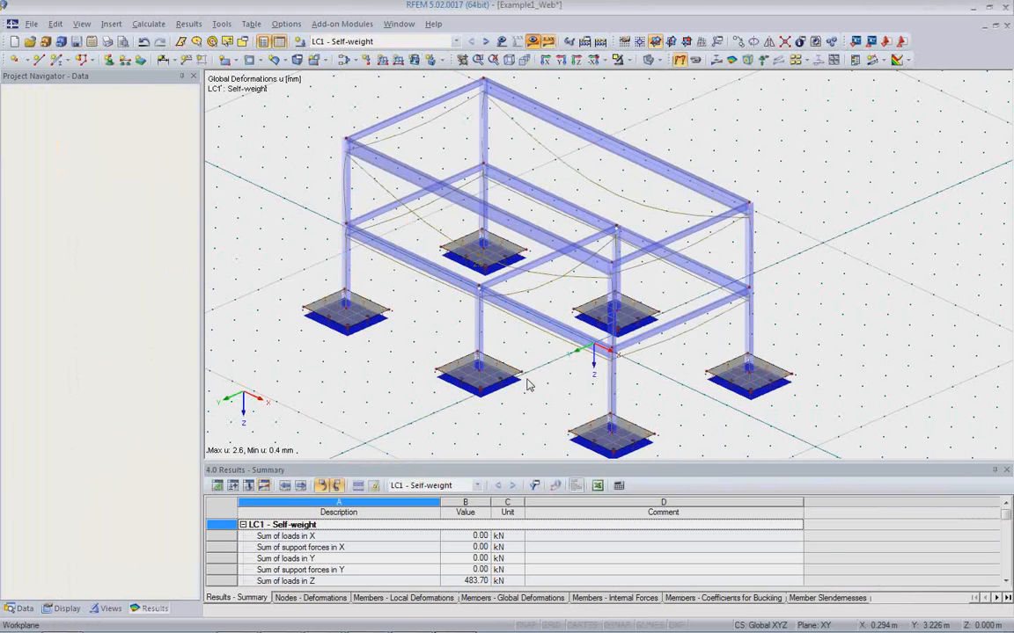
Display the member internal forces My together with the surface results mx for the footings.
{"action": "scroll", "coordinate": [547, 377], "scroll_direction": "down", "scroll_amount": 2}
{"action": "middle_click_drag", "start_coordinate": [612, 357], "coordinate": [667, 340], "text": "ctrl"}
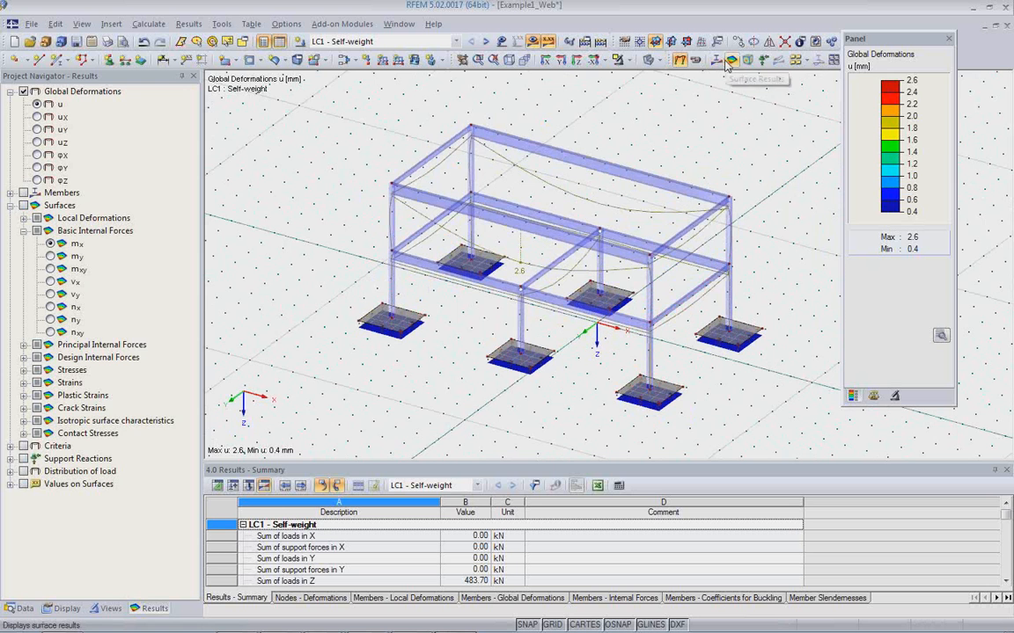
{"action": "left_click", "coordinate": [716, 61]}
{"action": "middle_click_drag", "start_coordinate": [707, 303], "coordinate": [696, 237], "text": "shift"}
{"action": "left_click", "coordinate": [733, 60]}
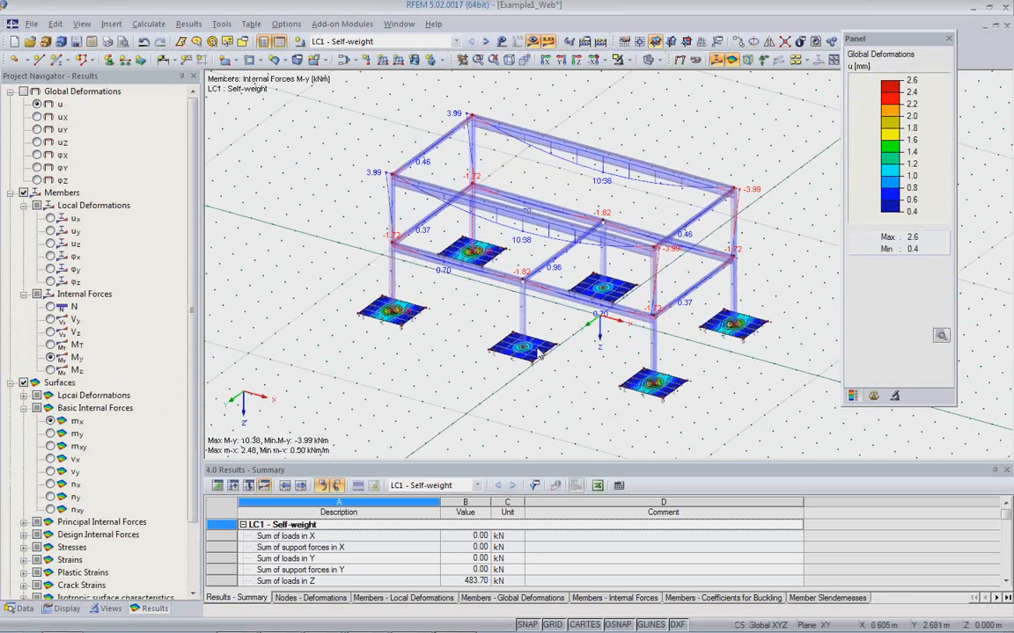
Examine the My moment diagrams on the frame and the mx contours on the isolated footings.
{"action": "scroll", "coordinate": [426, 372], "scroll_direction": "up", "scroll_amount": 5}
{"action": "scroll", "coordinate": [426, 371], "scroll_direction": "down", "scroll_amount": 7}
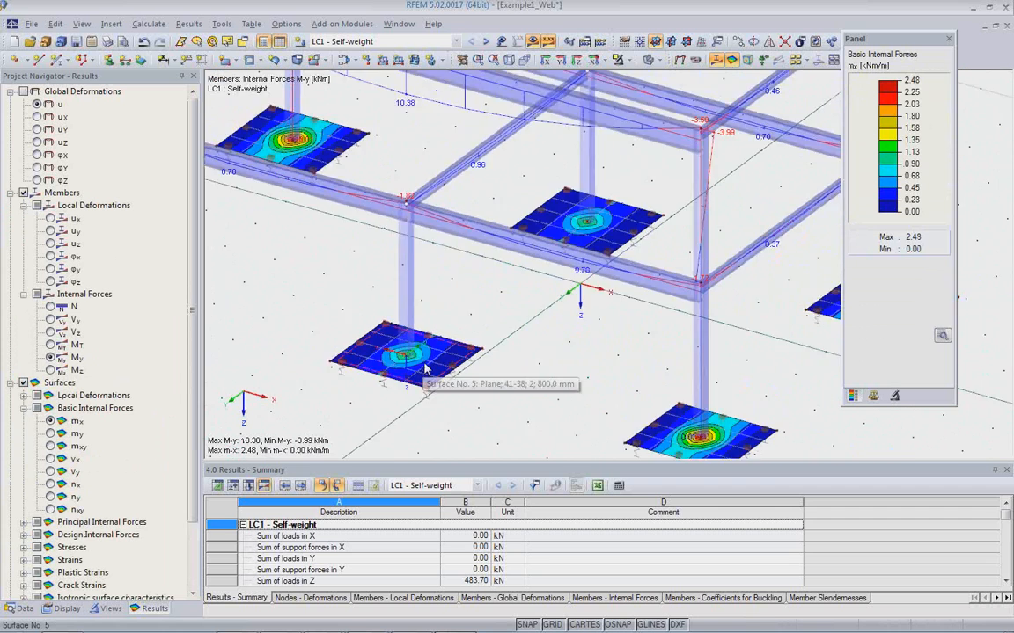
{"action": "middle_click_drag", "start_coordinate": [500, 378], "coordinate": [553, 343]}
{"action": "middle_click_drag", "start_coordinate": [591, 373], "coordinate": [554, 377], "text": "ctrl"}
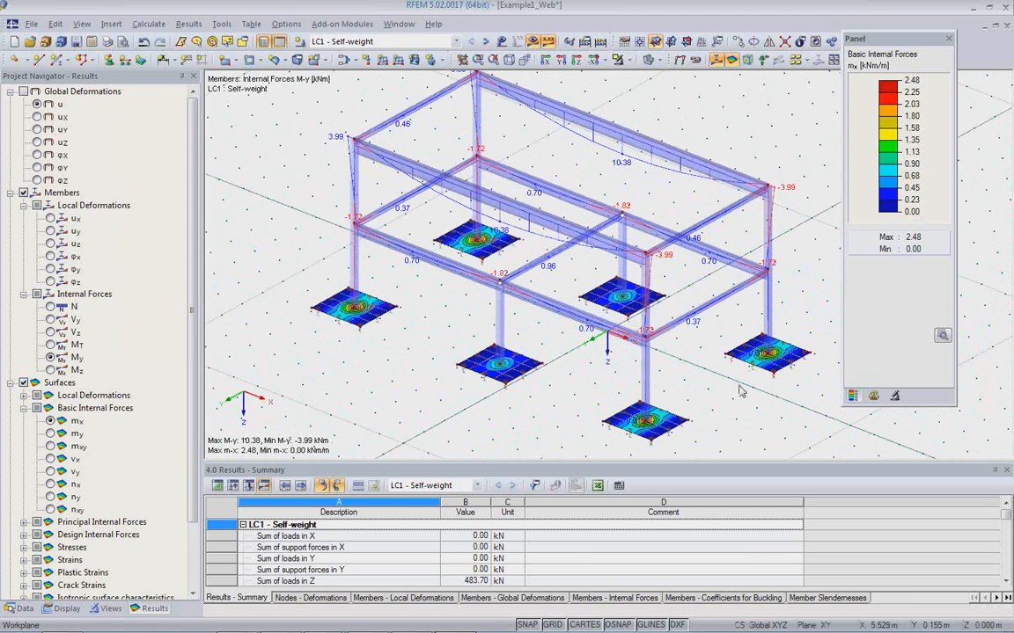
{"action": "scroll", "coordinate": [757, 386], "scroll_direction": "up", "scroll_amount": 1}
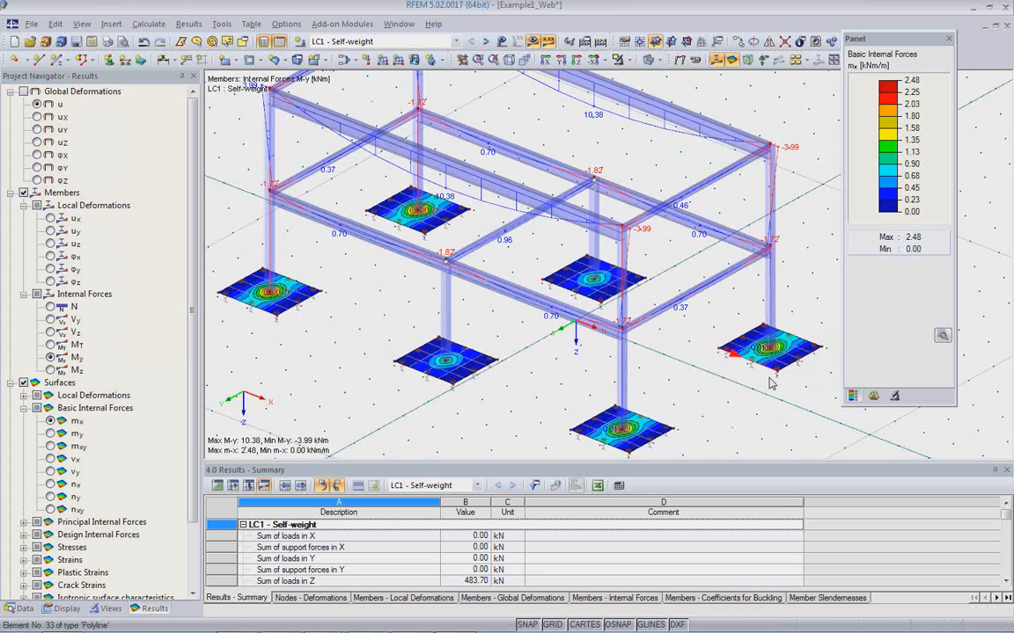
{"action": "scroll", "coordinate": [724, 405], "scroll_direction": "up", "scroll_amount": 2}
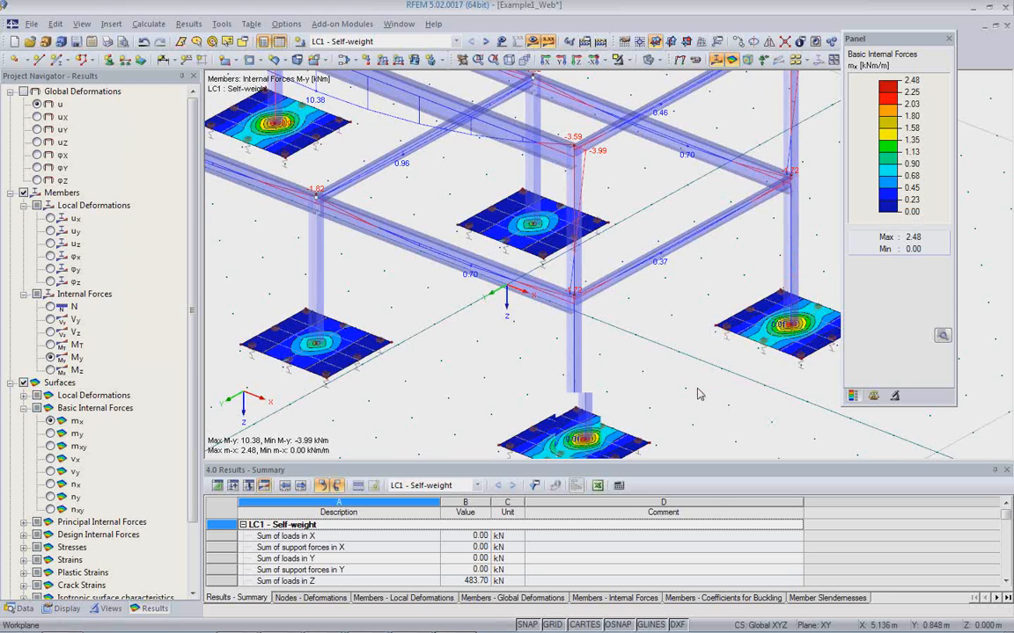
{"action": "scroll", "coordinate": [634, 354], "scroll_direction": "down", "scroll_amount": 2}
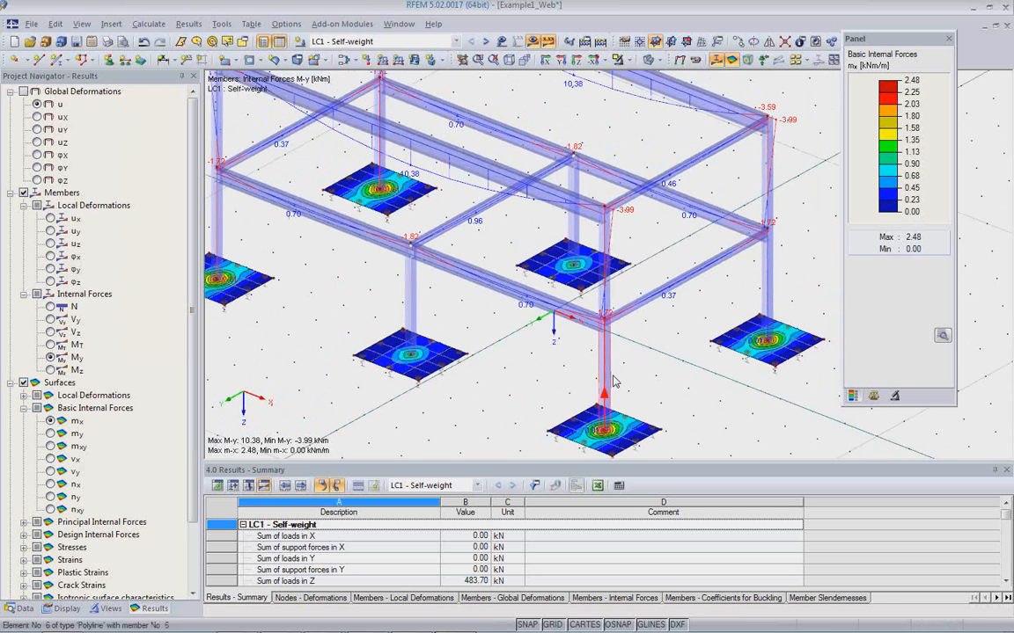
{"action": "mouse_move", "coordinate": [617, 383]}
{"action": "middle_mouse_down"}
{"action": "mouse_move", "coordinate": [677, 408]}
{"action": "mouse_move", "coordinate": [621, 387]}
{"action": "middle_mouse_up"}
{"action": "scroll", "coordinate": [673, 402], "scroll_direction": "down", "scroll_amount": 1}
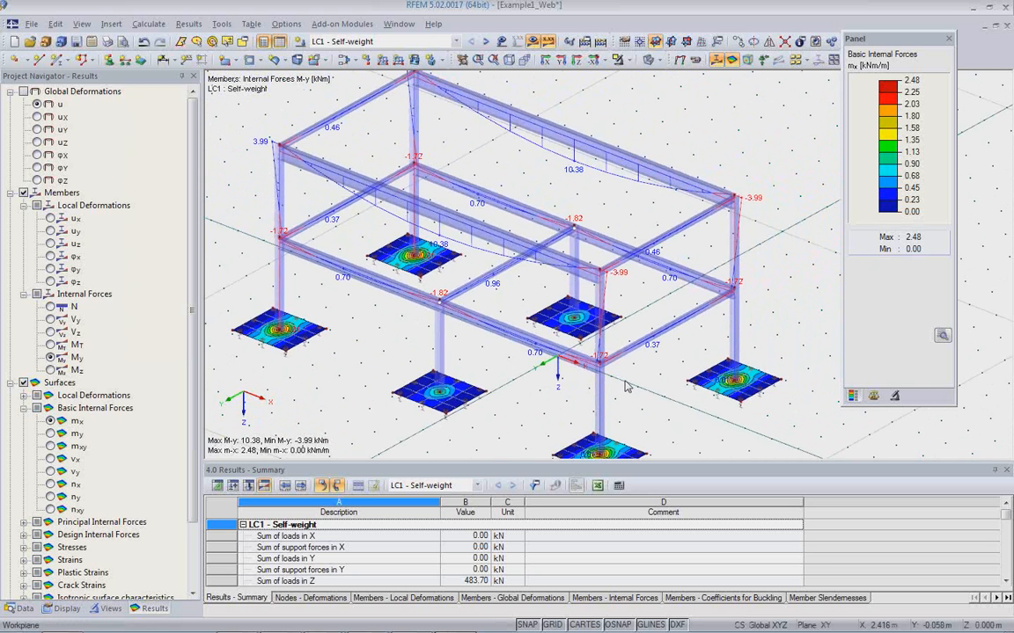
{"action": "scroll", "coordinate": [628, 385], "scroll_direction": "down", "scroll_amount": 1}
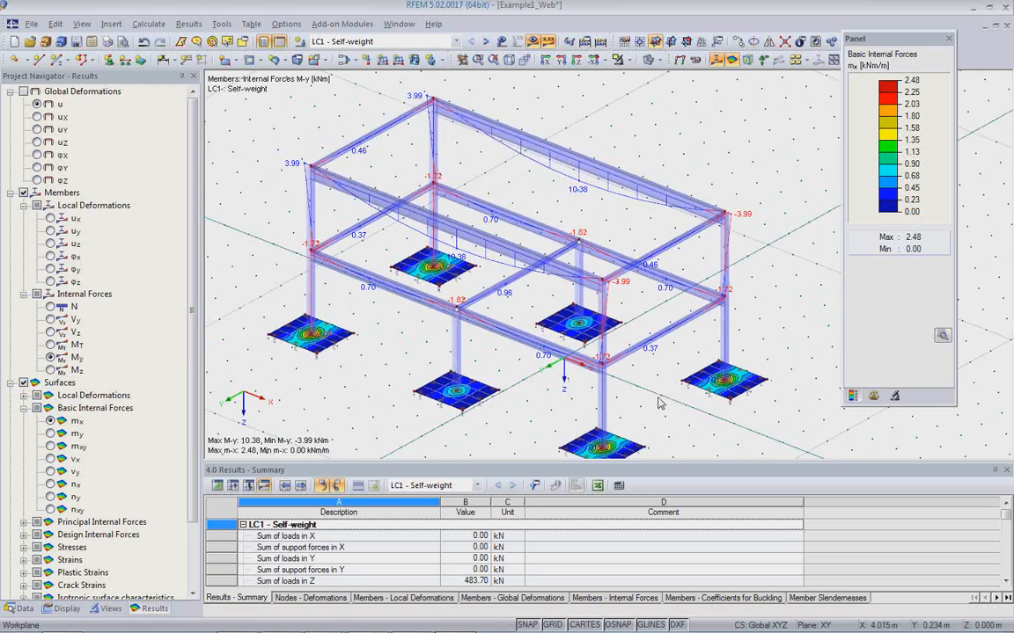
{"action": "scroll", "coordinate": [669, 352], "scroll_direction": "down", "scroll_amount": 1}
{"action": "mouse_move", "coordinate": [667, 373]}
{"action": "middle_mouse_down", "text": "ctrl"}
{"action": "mouse_move", "coordinate": [704, 319]}
{"action": "mouse_move", "coordinate": [686, 358]}
{"action": "mouse_move", "coordinate": [651, 367]}
{"action": "middle_mouse_up", "text": "ctrl"}
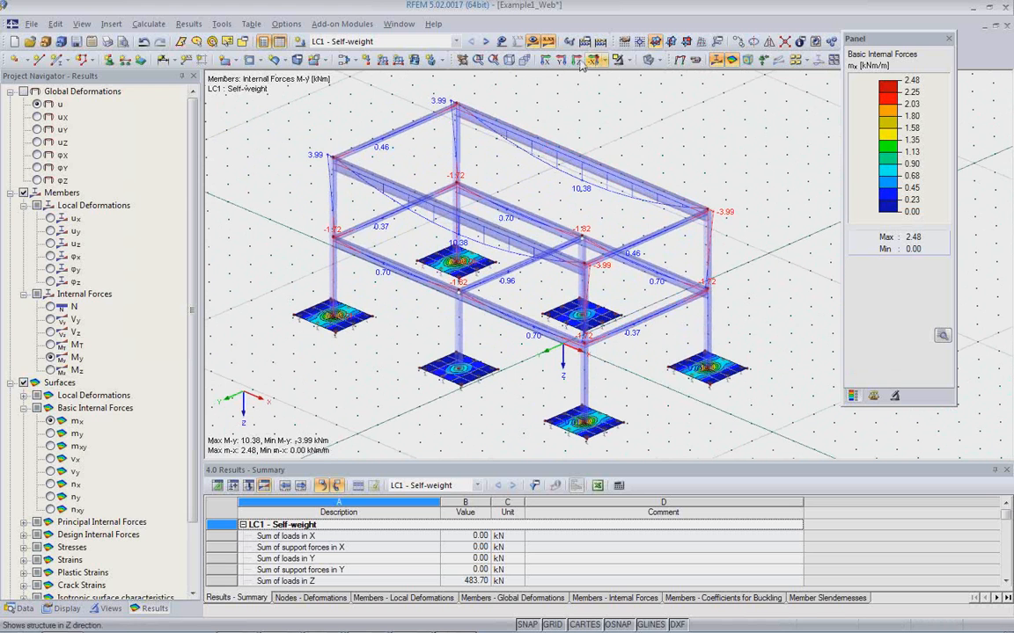
Hide the results and examine the offset between beam and column axes in wireframe display.
{"action": "left_click", "coordinate": [533, 42]}
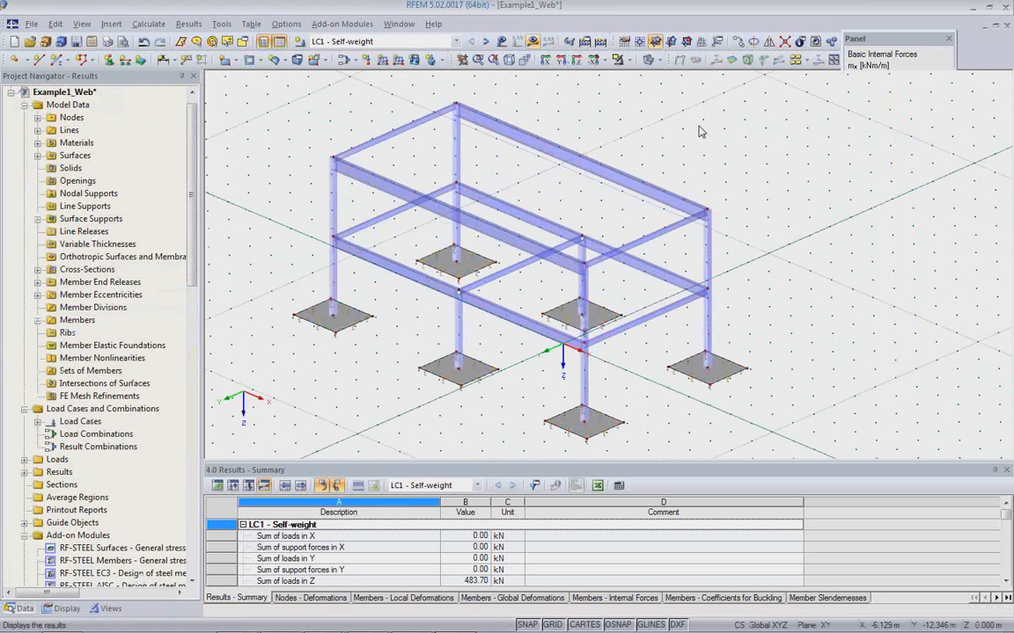
{"action": "left_click", "coordinate": [652, 62]}
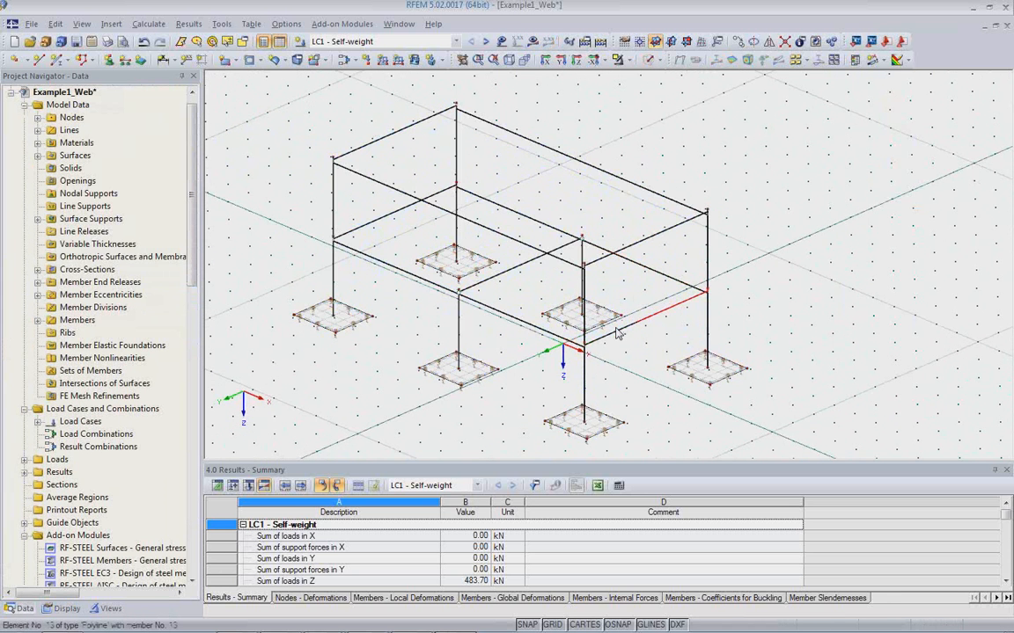
{"action": "scroll", "coordinate": [616, 333], "scroll_direction": "up", "scroll_amount": 5}
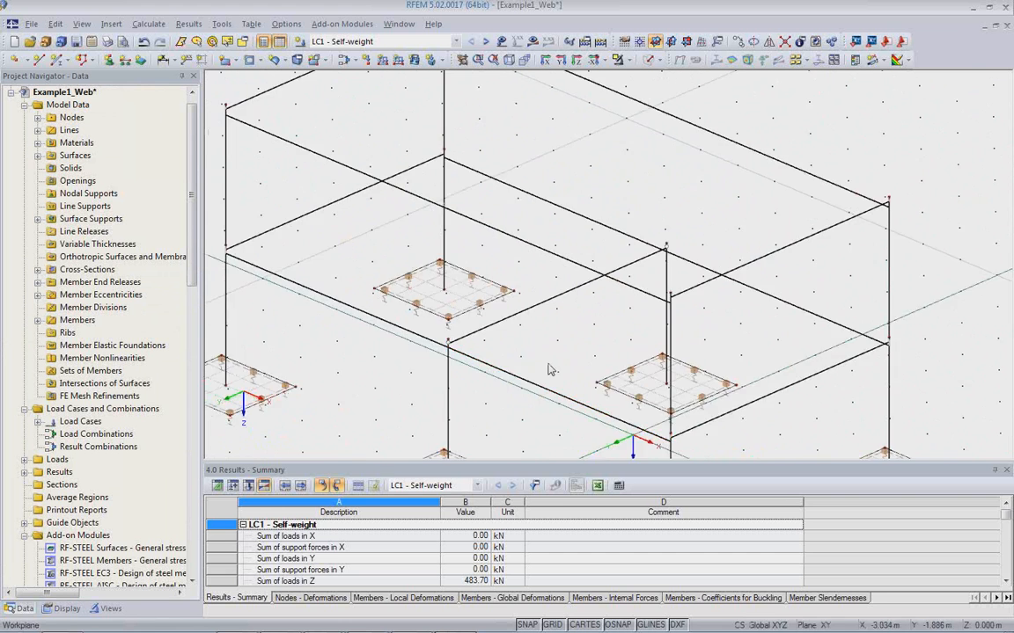
{"action": "scroll", "coordinate": [419, 321], "scroll_direction": "up", "scroll_amount": 4}
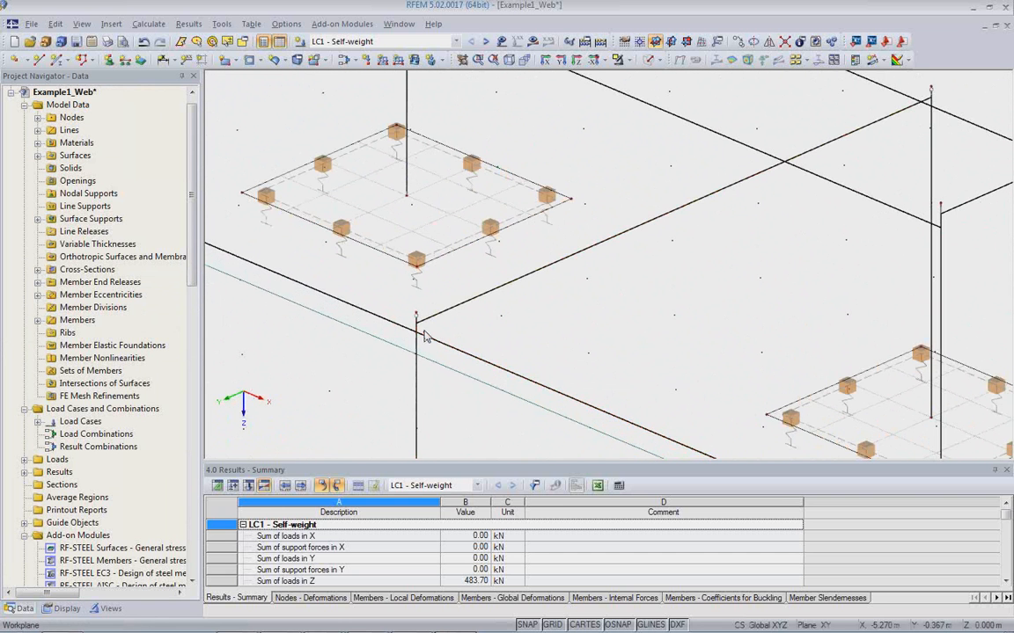
{"action": "scroll", "coordinate": [426, 332], "scroll_direction": "down", "scroll_amount": 4}
{"action": "middle_click_drag", "start_coordinate": [510, 343], "coordinate": [546, 259]}
{"action": "scroll", "coordinate": [546, 259], "scroll_direction": "up", "scroll_amount": 2}
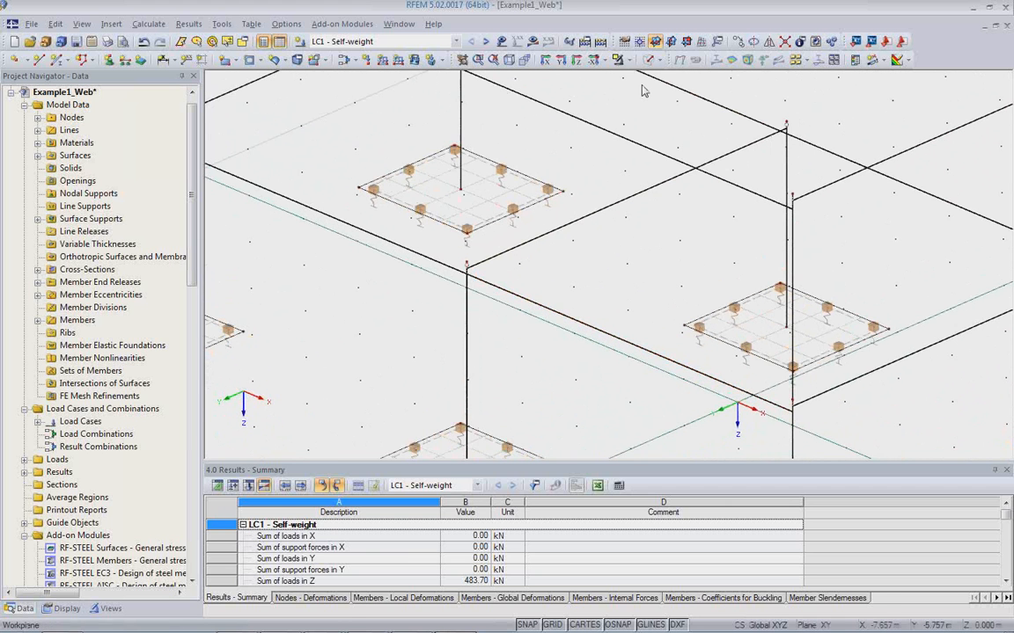
Show the model in solid display and examine the beam-to-column joints on both floor levels.
{"action": "left_click", "coordinate": [583, 60]}
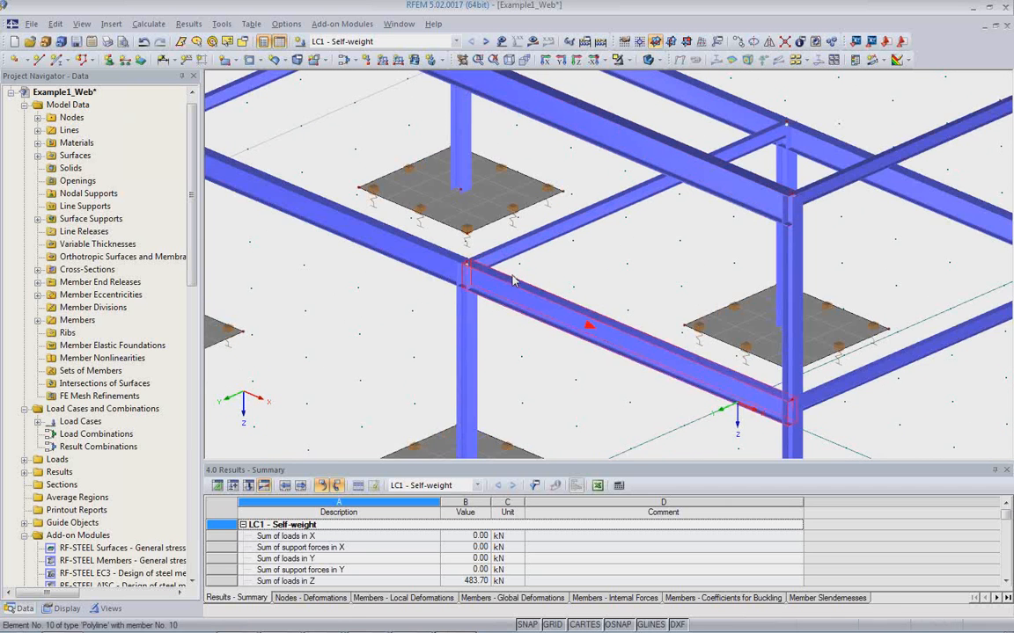
{"action": "scroll", "coordinate": [573, 266], "scroll_direction": "up", "scroll_amount": 1}
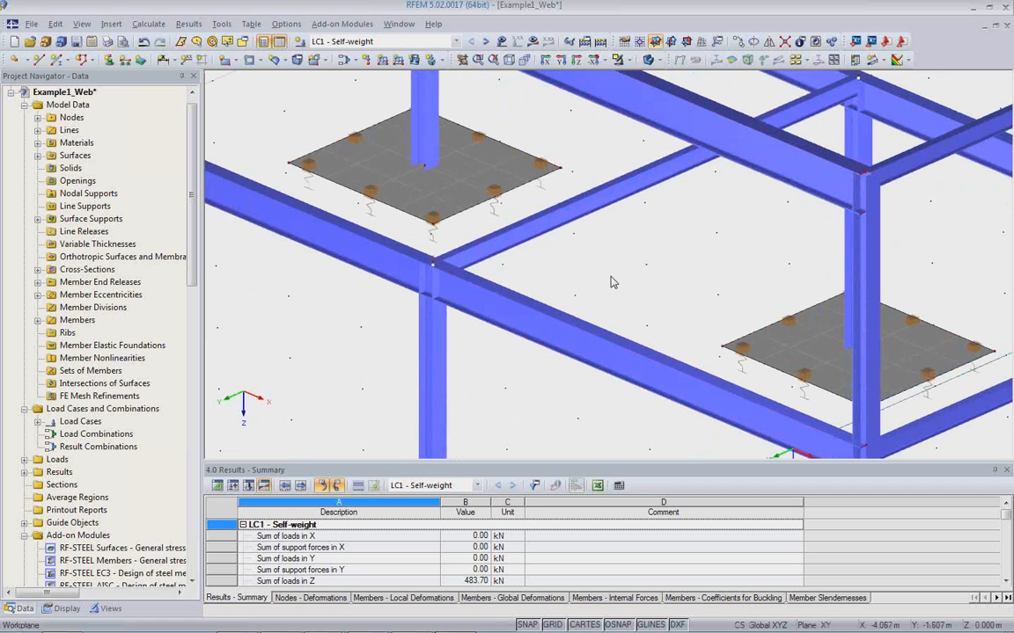
{"action": "middle_click_drag", "start_coordinate": [525, 270], "coordinate": [512, 318]}
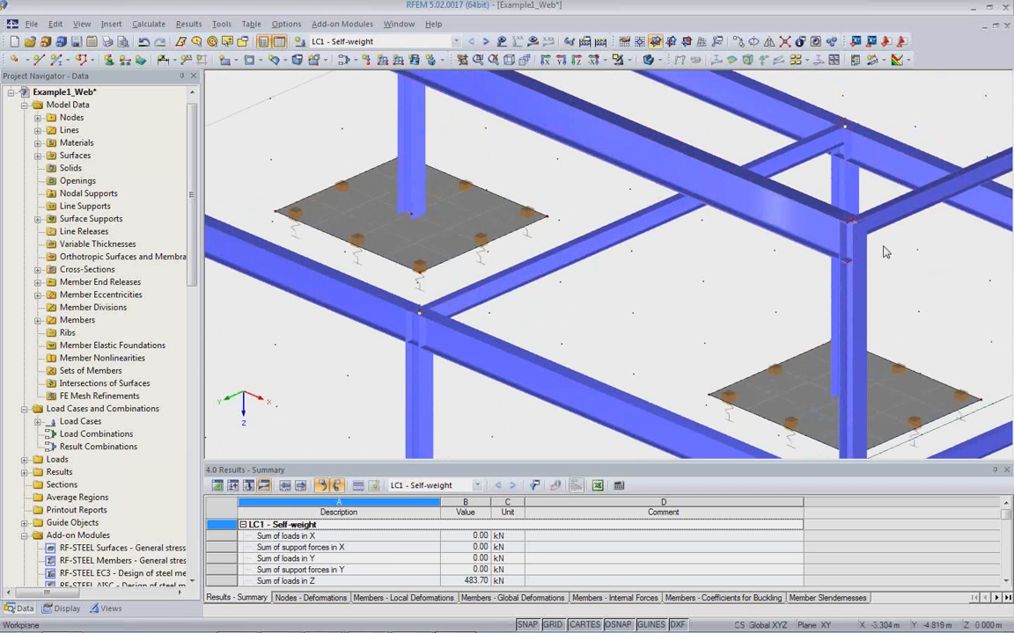
{"action": "middle_click_drag", "start_coordinate": [885, 252], "coordinate": [670, 305]}
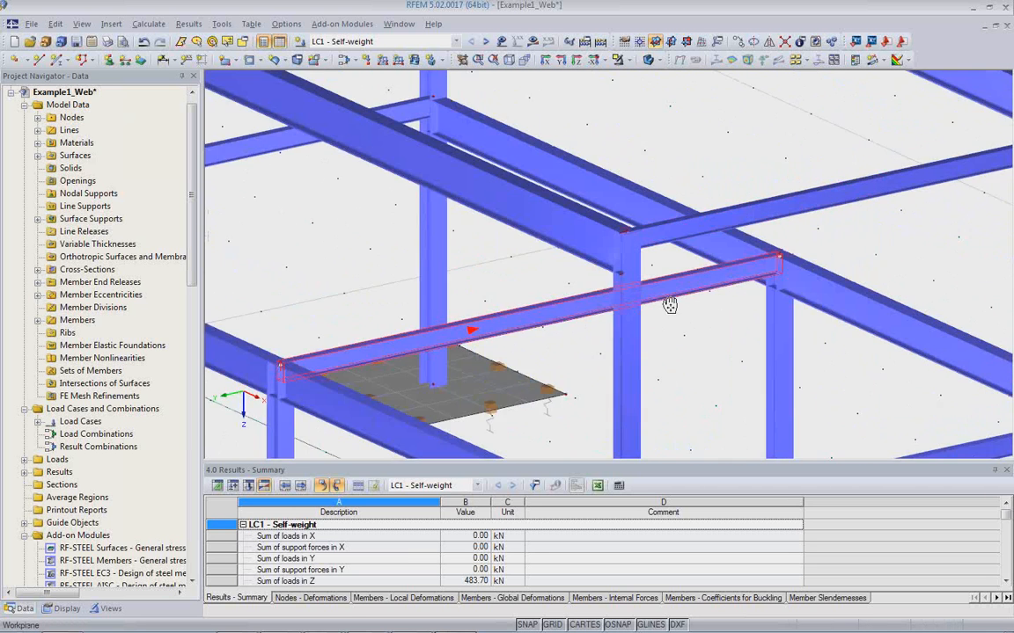
{"action": "scroll", "coordinate": [653, 266], "scroll_direction": "up", "scroll_amount": 2}
{"action": "middle_click_drag", "start_coordinate": [645, 263], "coordinate": [654, 229], "text": "ctrl"}
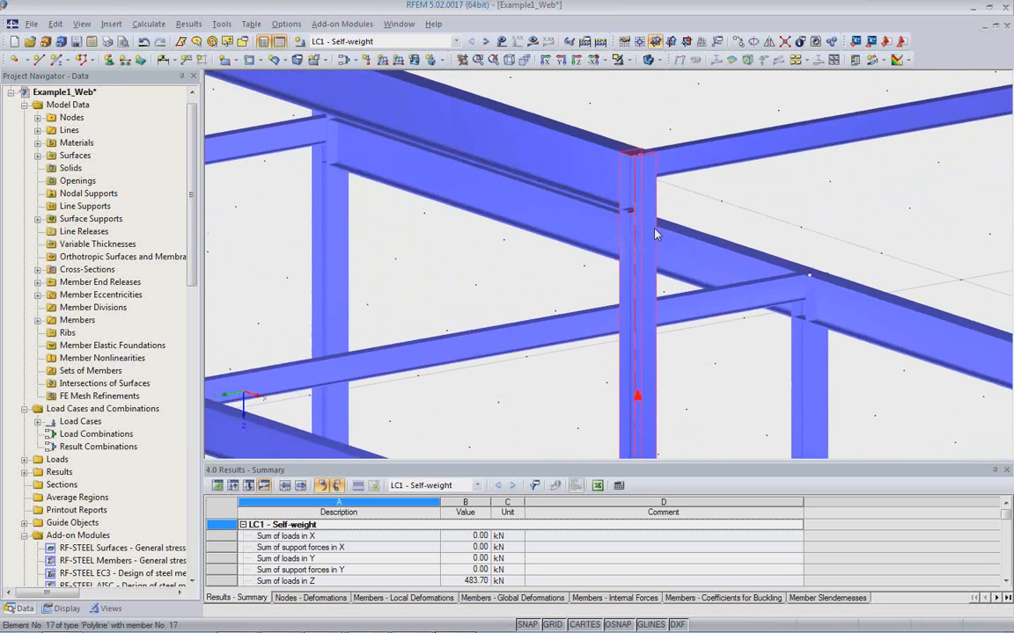
{"action": "scroll", "coordinate": [654, 234], "scroll_direction": "down", "scroll_amount": 6}
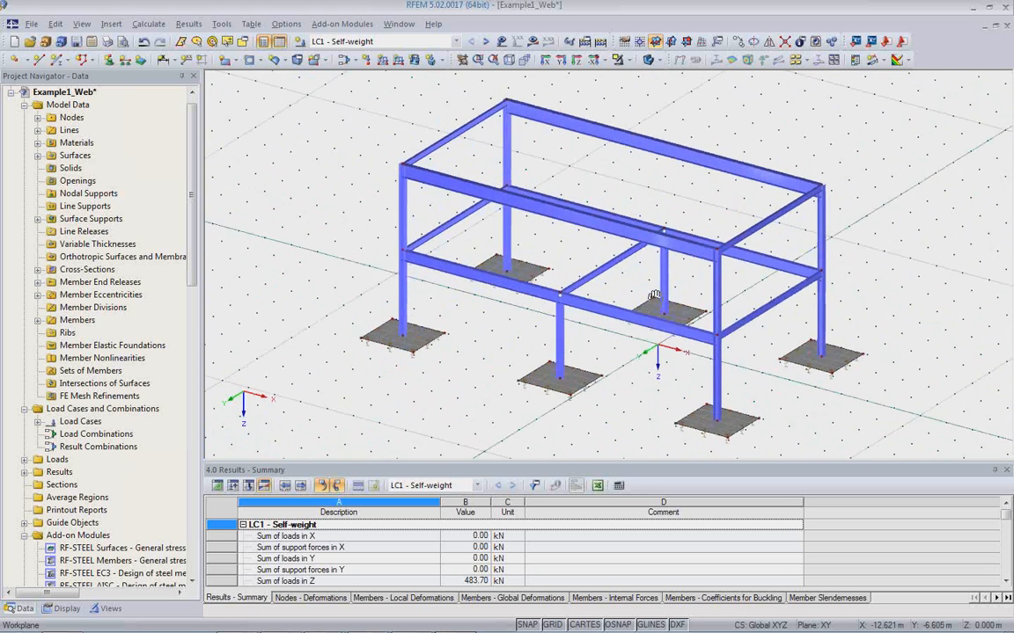
{"action": "middle_click_drag", "start_coordinate": [653, 294], "coordinate": [614, 310], "text": "ctrl"}
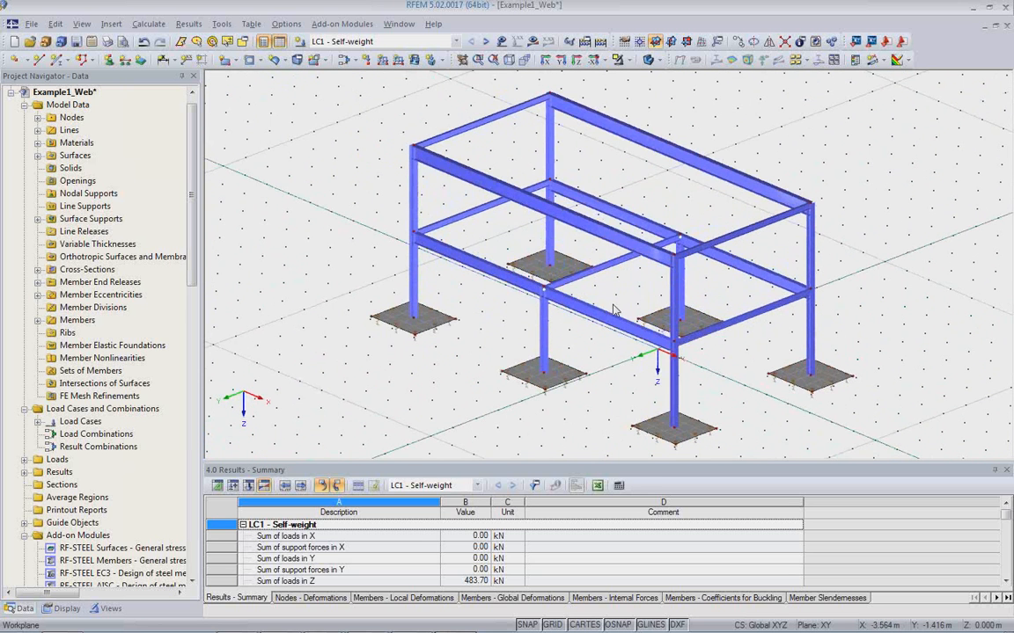
Switch to Revit and export the model to RFEM again, updating the existing structure with isolated foundations converted to Nodal Support YYY NNY.
{"action": "mouse_move", "coordinate": [455, 631]}
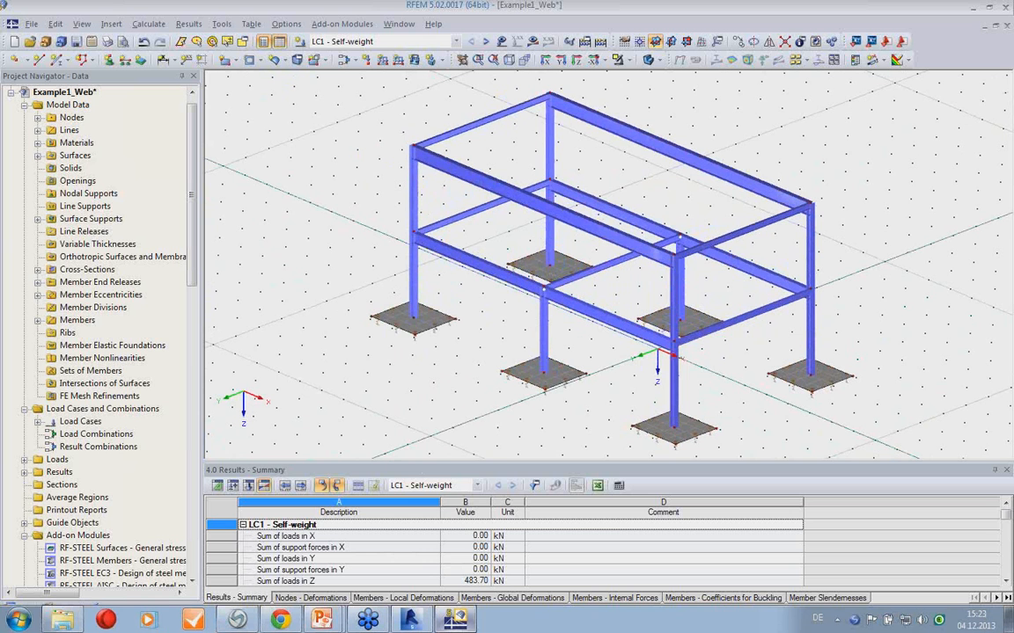
{"action": "left_click", "coordinate": [410, 620]}
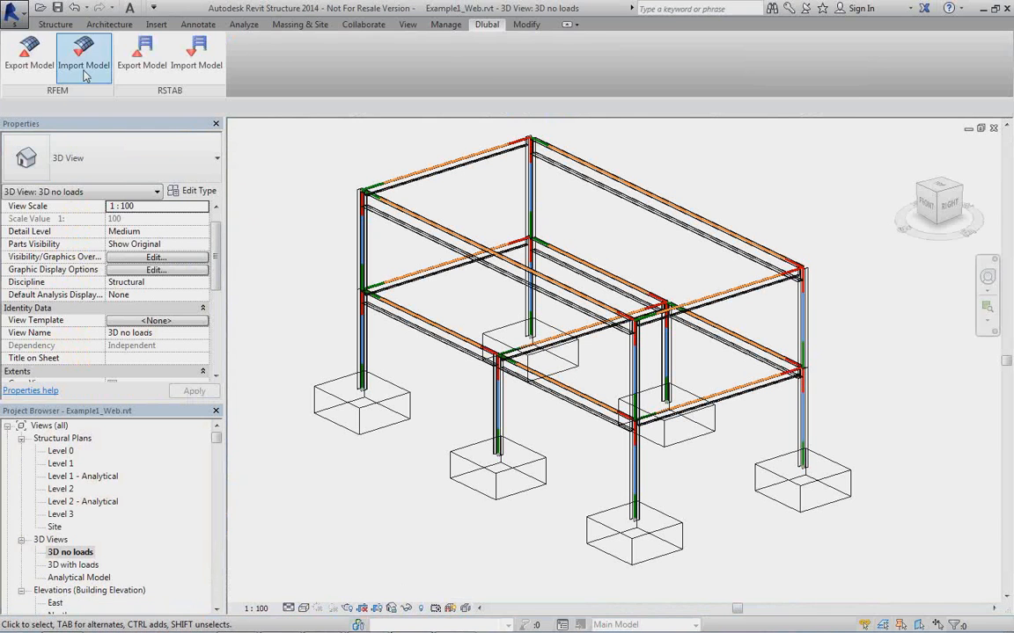
{"action": "left_click", "coordinate": [29, 60]}
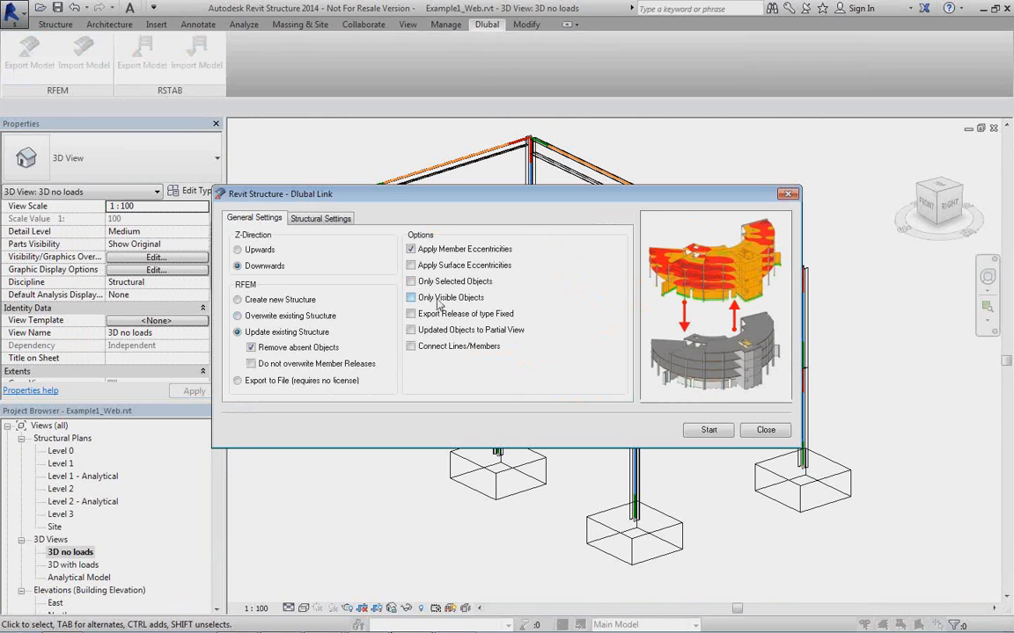
{"action": "left_click", "coordinate": [324, 219]}
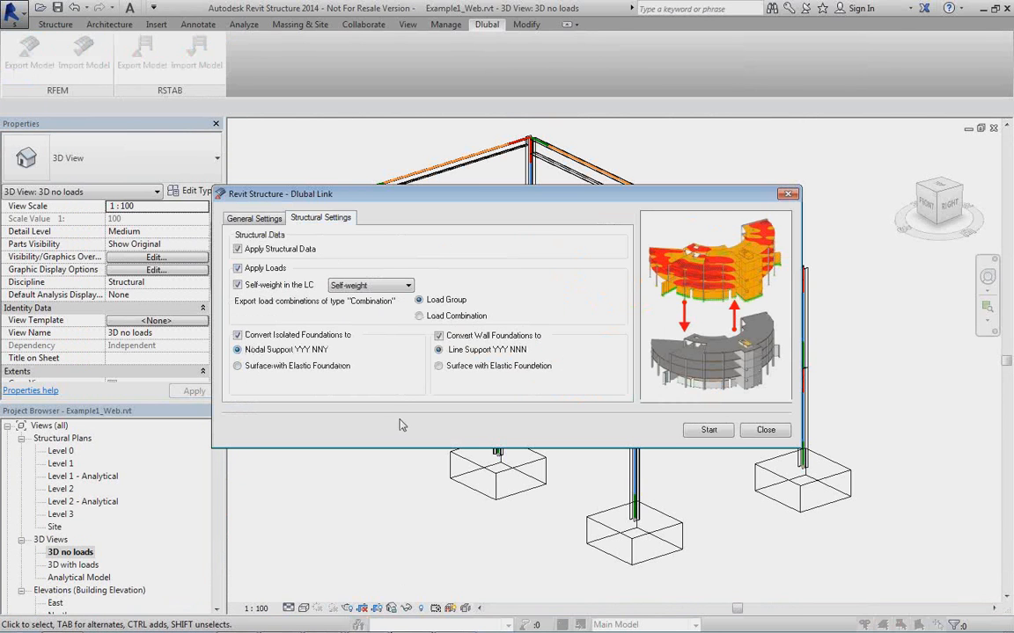
{"action": "left_click", "coordinate": [262, 219]}
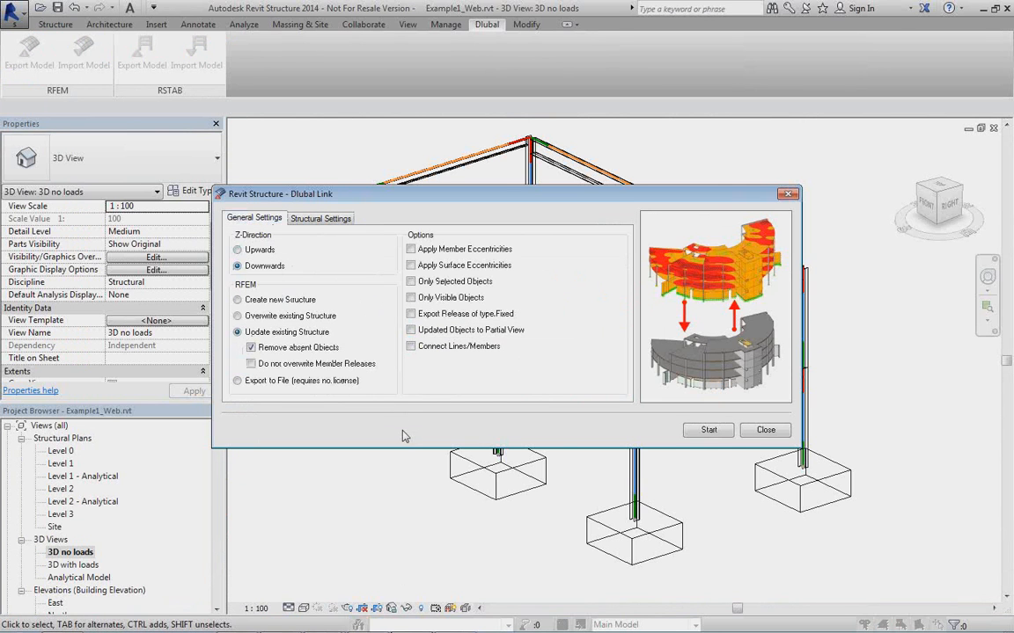
{"action": "left_click", "coordinate": [706, 431]}
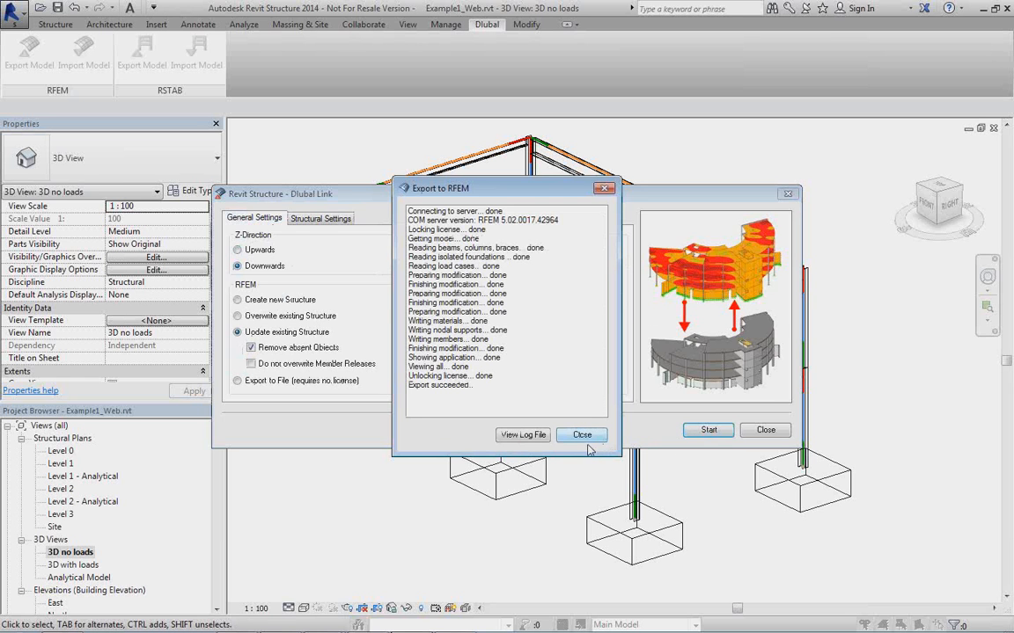
{"action": "left_click", "coordinate": [586, 435]}
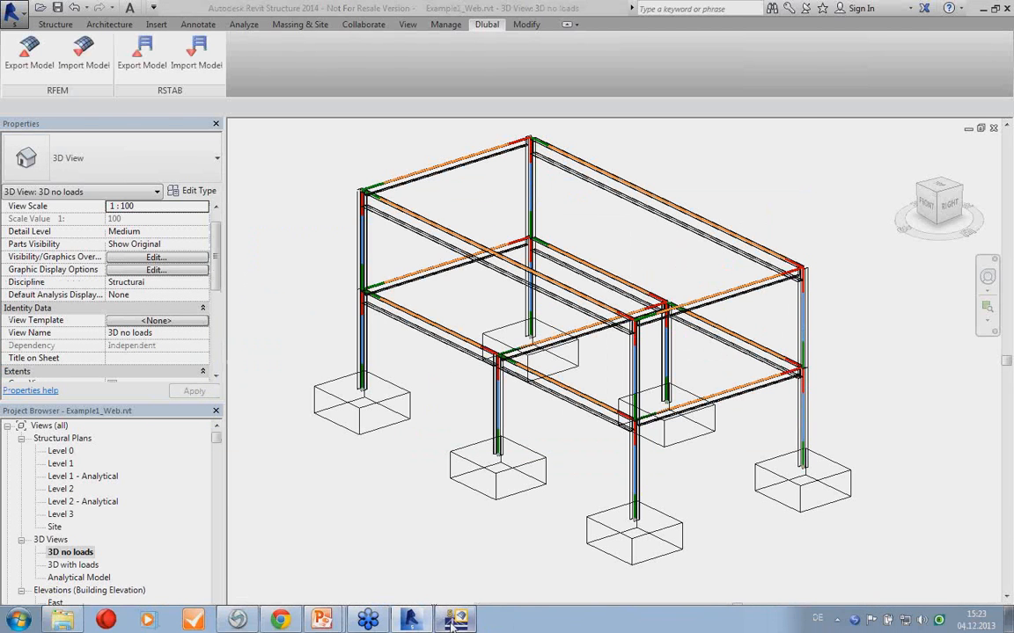
Switch back to RFEM and examine the nodal supports at the column bases of the updated frame.
{"action": "left_click", "coordinate": [421, 621]}
{"action": "middle_click_drag", "start_coordinate": [599, 401], "coordinate": [642, 380], "text": "ctrl"}
{"action": "scroll", "coordinate": [638, 373], "scroll_direction": "up", "scroll_amount": 5}
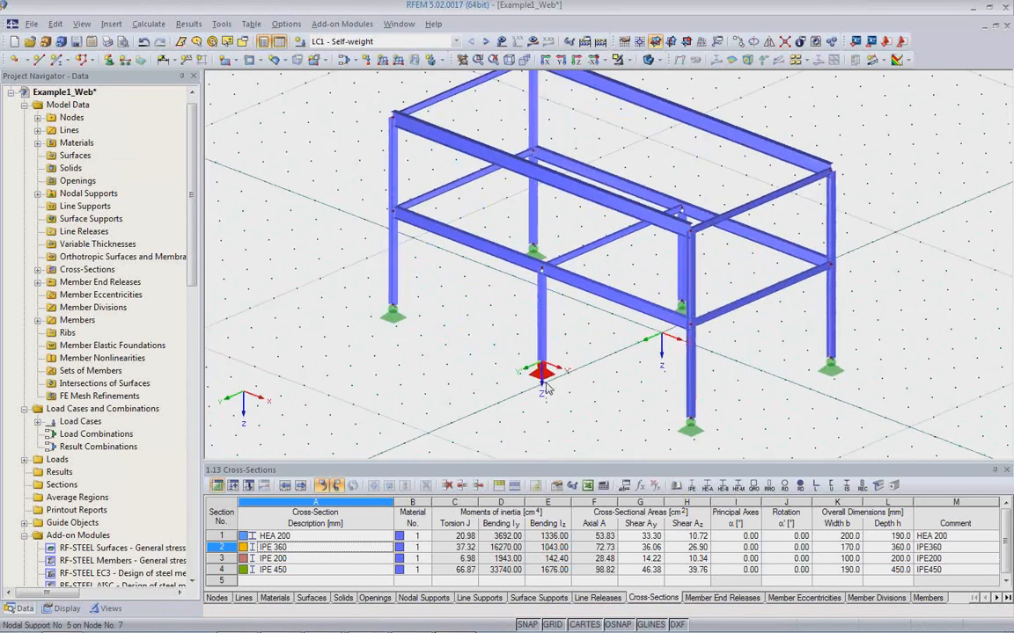
{"action": "middle_click_drag", "start_coordinate": [666, 340], "coordinate": [639, 391]}
{"action": "middle_click_drag", "start_coordinate": [721, 293], "coordinate": [533, 412], "text": "ctrl"}
{"action": "middle_click_drag", "start_coordinate": [580, 354], "coordinate": [629, 258], "text": "ctrl"}
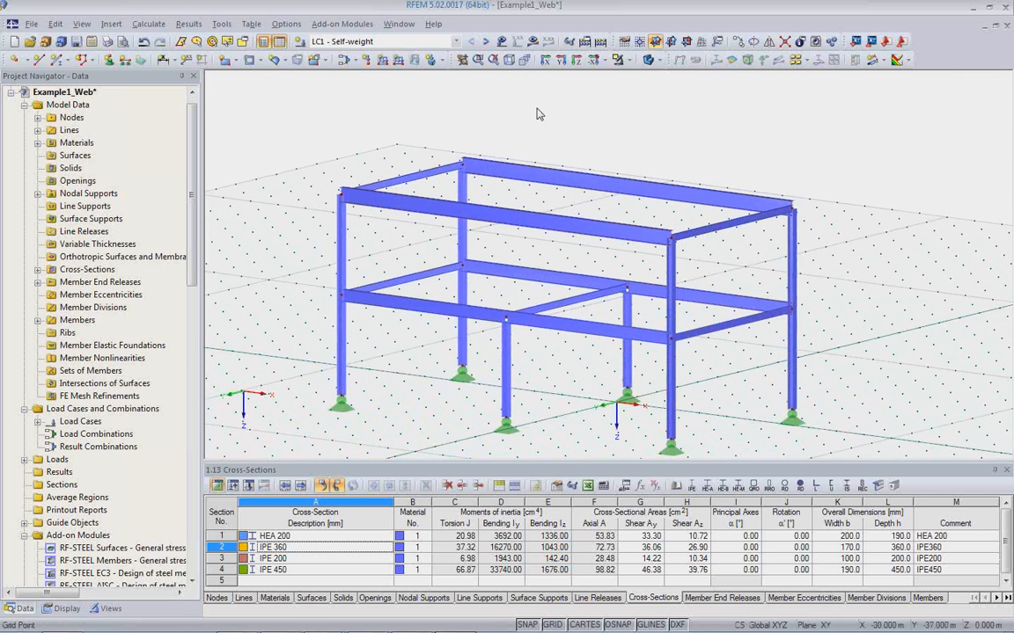
Calculate load case LC1 - Self-weight, examine the My bending moments on the updated frame, and hide the results.
{"action": "left_click", "coordinate": [533, 42]}
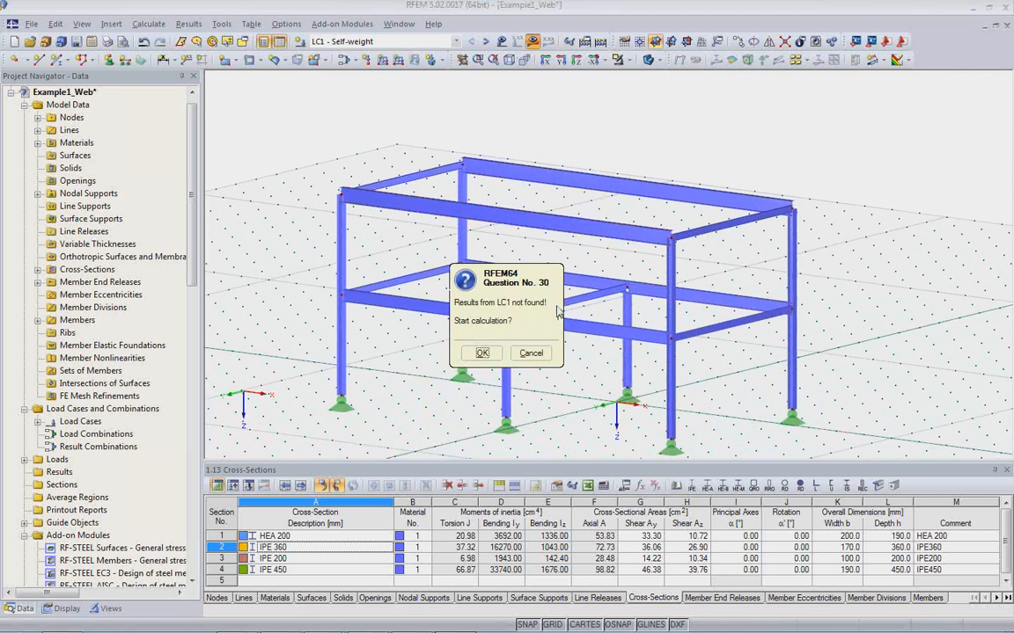
{"action": "left_click", "coordinate": [482, 353]}
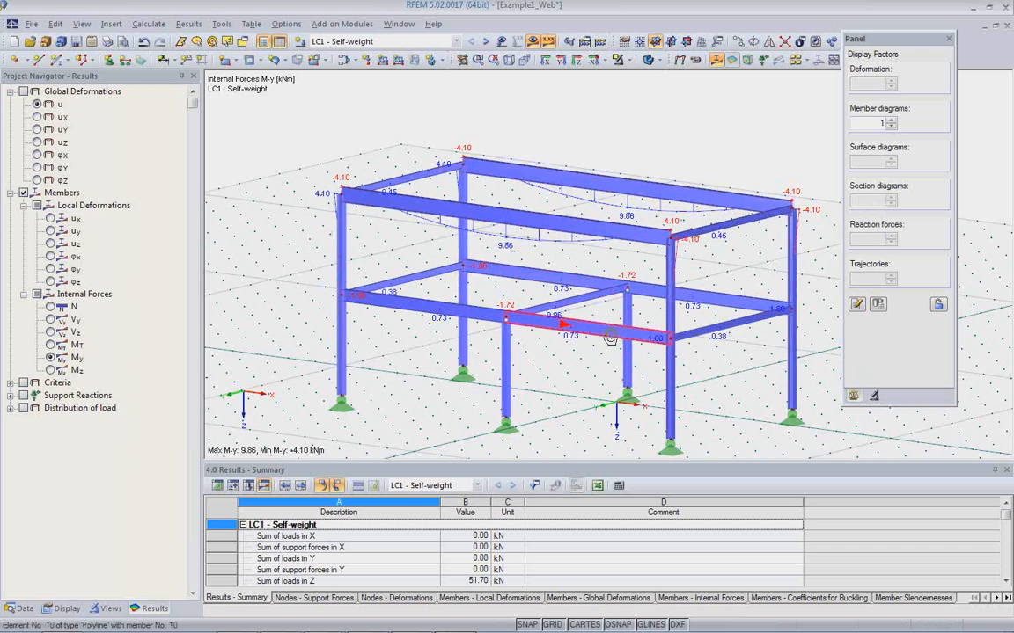
{"action": "middle_click_drag", "start_coordinate": [564, 327], "coordinate": [593, 378], "text": "ctrl"}
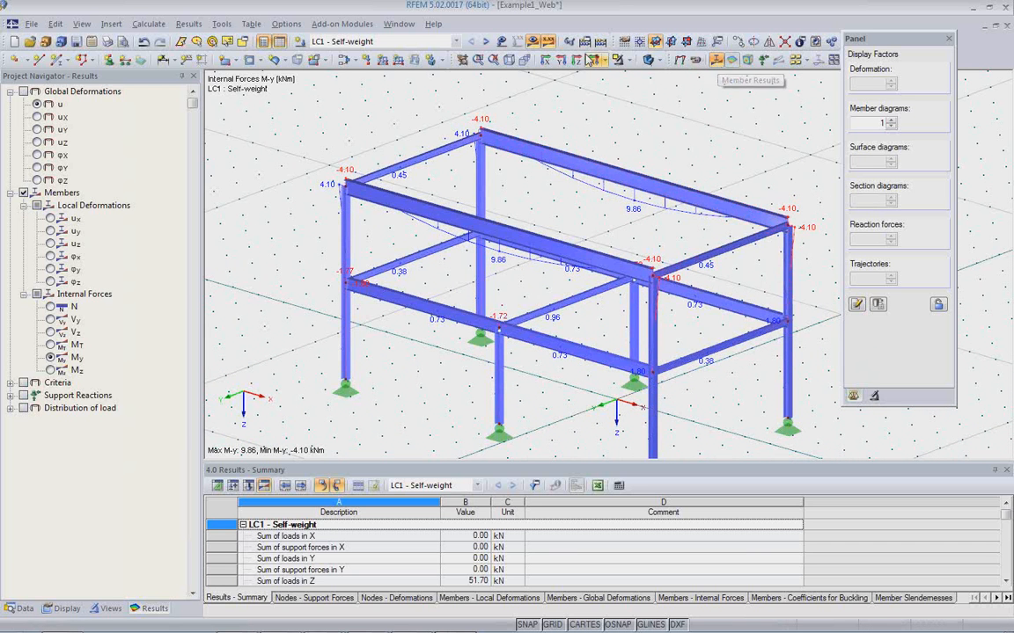
{"action": "left_click", "coordinate": [532, 42]}
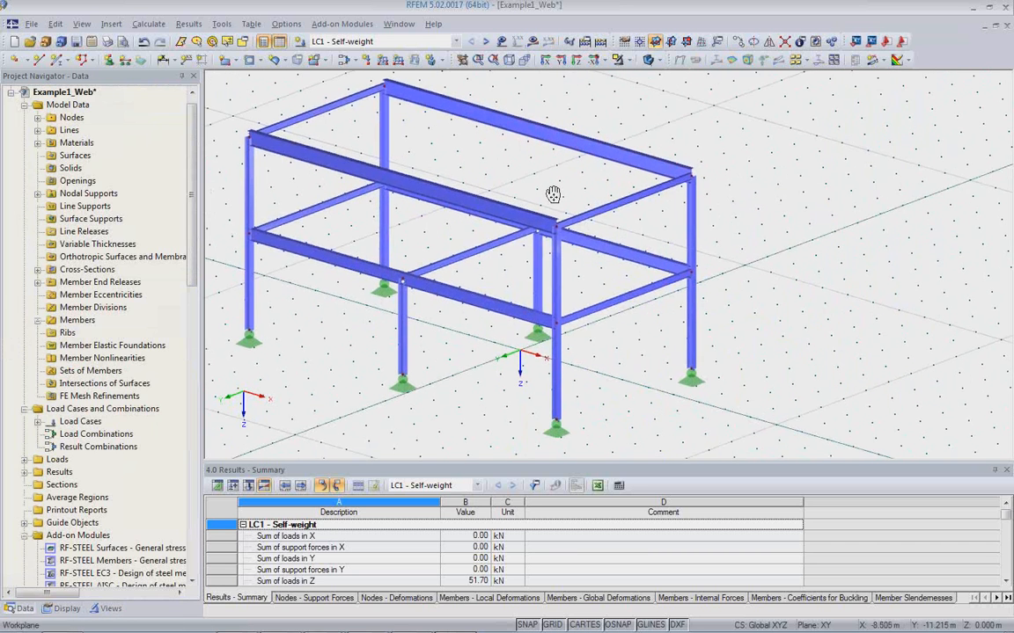
Copy the lower-level end cross beam twice with a displacement of dx = -2 m in the global coordinate system.
{"action": "scroll", "coordinate": [607, 295], "scroll_direction": "up", "scroll_amount": 3}
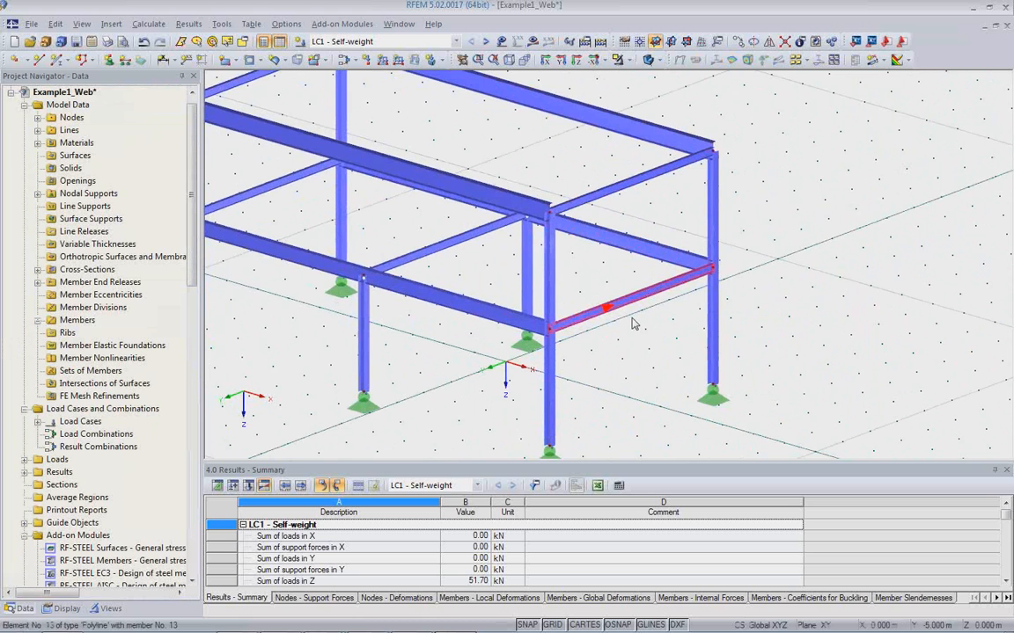
{"action": "middle_click_drag", "start_coordinate": [611, 332], "coordinate": [645, 323], "text": "ctrl"}
{"action": "middle_click_drag", "start_coordinate": [606, 356], "coordinate": [506, 292], "text": "ctrl"}
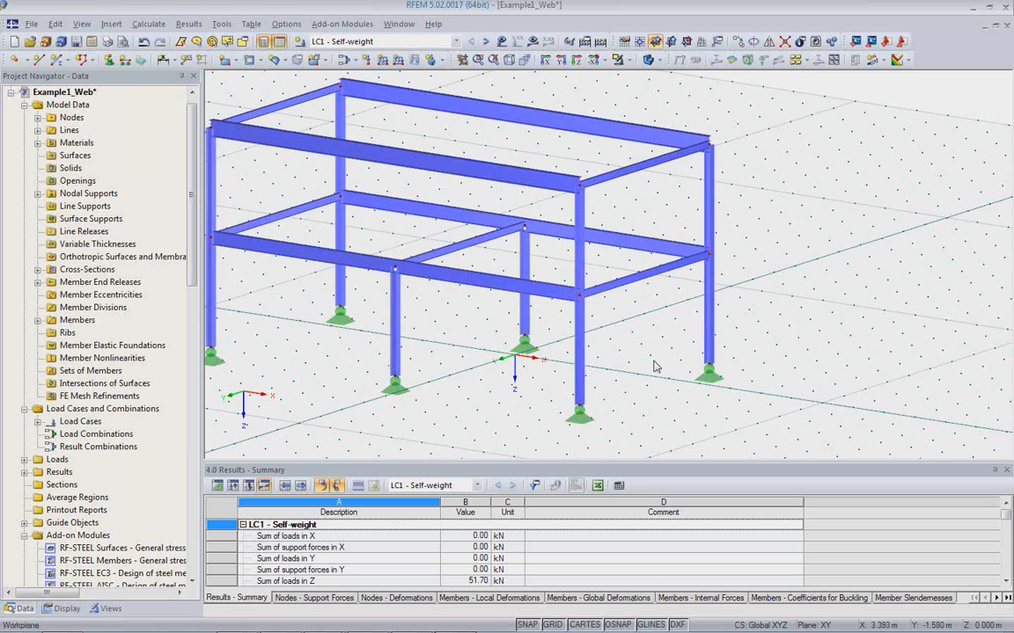
{"action": "middle_click_drag", "start_coordinate": [640, 351], "coordinate": [717, 375]}
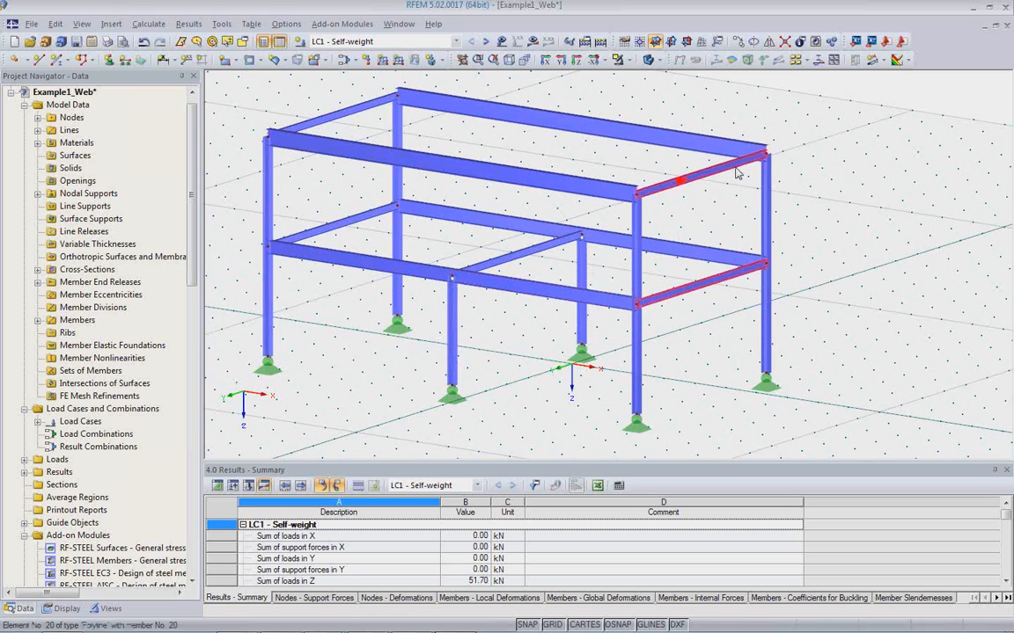
{"action": "left_click", "coordinate": [737, 41]}
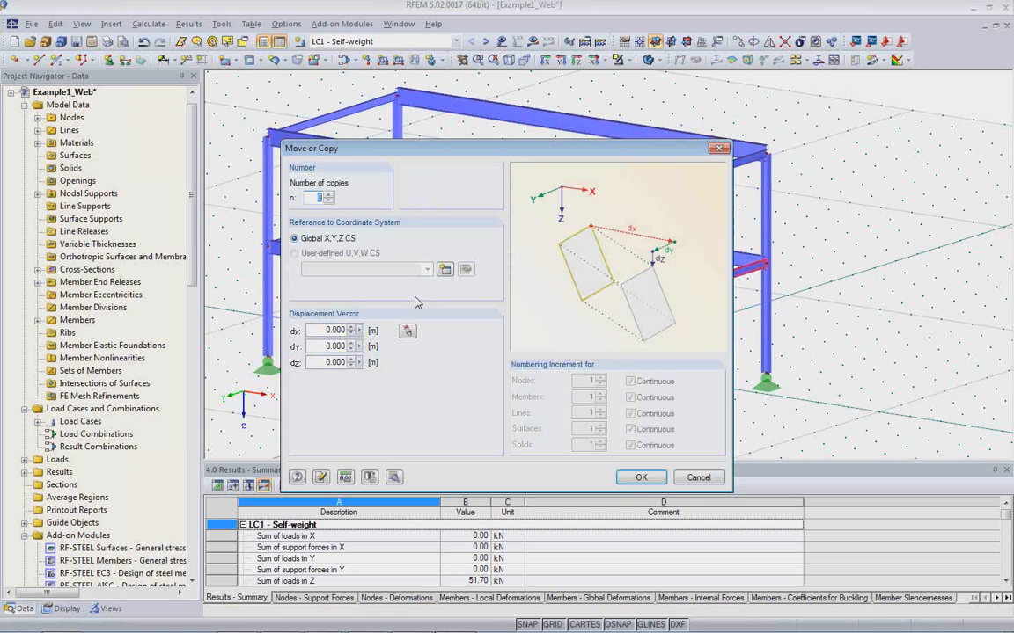
{"action": "type", "text": "1"}
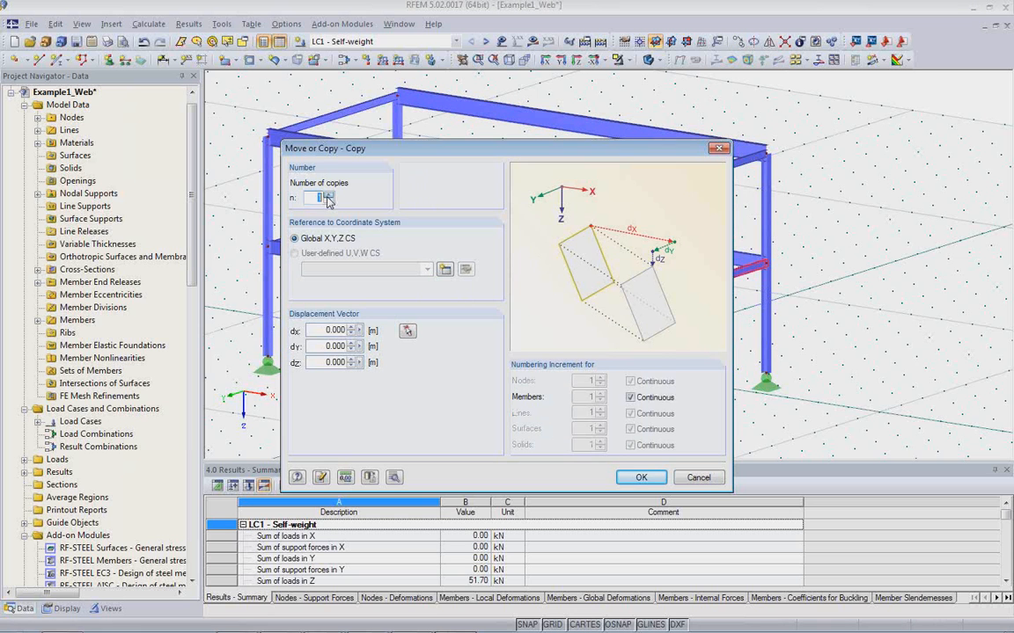
{"action": "left_click", "coordinate": [327, 329]}
{"action": "type", "text": "-2"}
{"action": "left_click", "coordinate": [641, 477]}
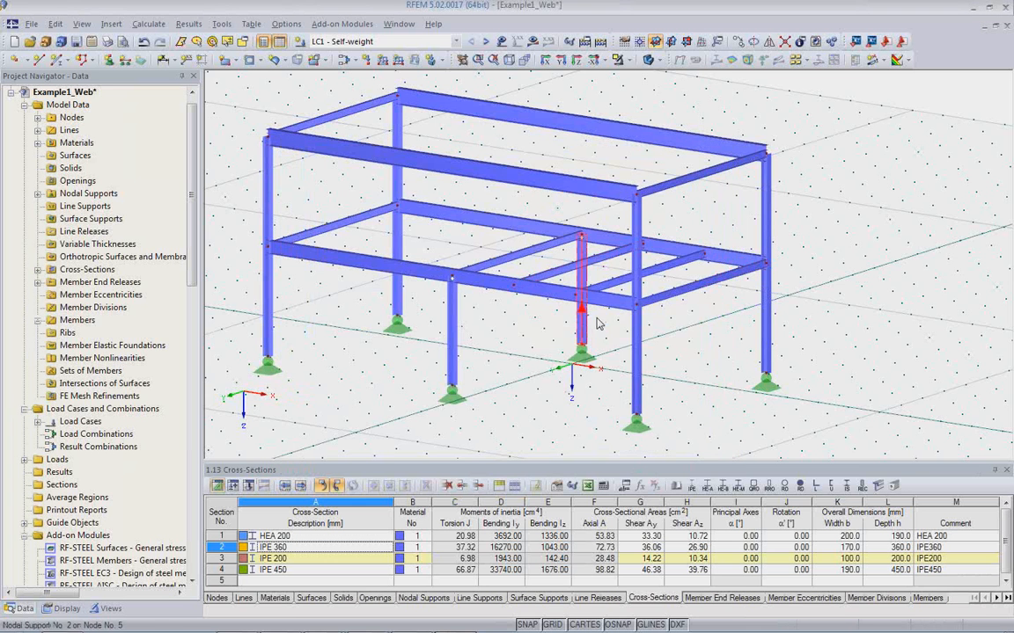
Assign a new IPE 500 cross-section to the two copied cross beams.
{"action": "scroll", "coordinate": [613, 324], "scroll_direction": "up", "scroll_amount": 5}
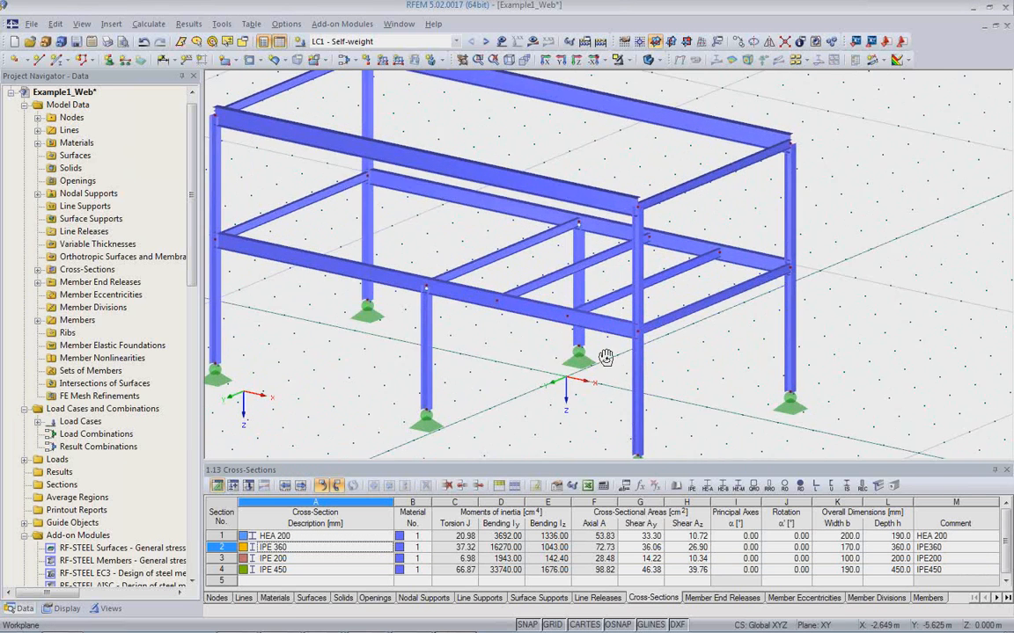
{"action": "scroll", "coordinate": [577, 336], "scroll_direction": "up", "scroll_amount": 3}
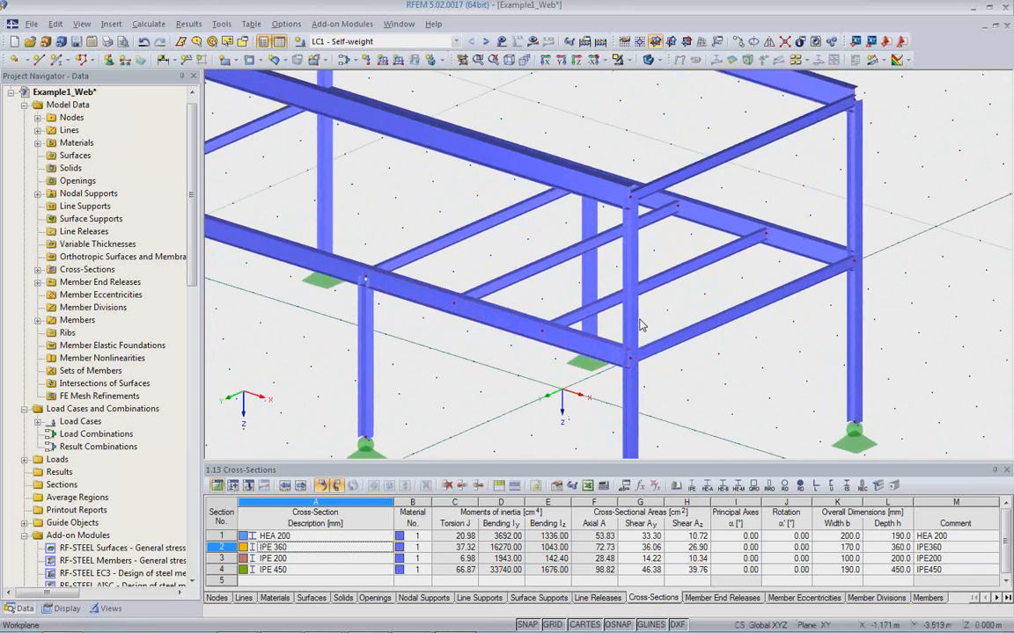
{"action": "middle_click_drag", "start_coordinate": [664, 328], "coordinate": [702, 313]}
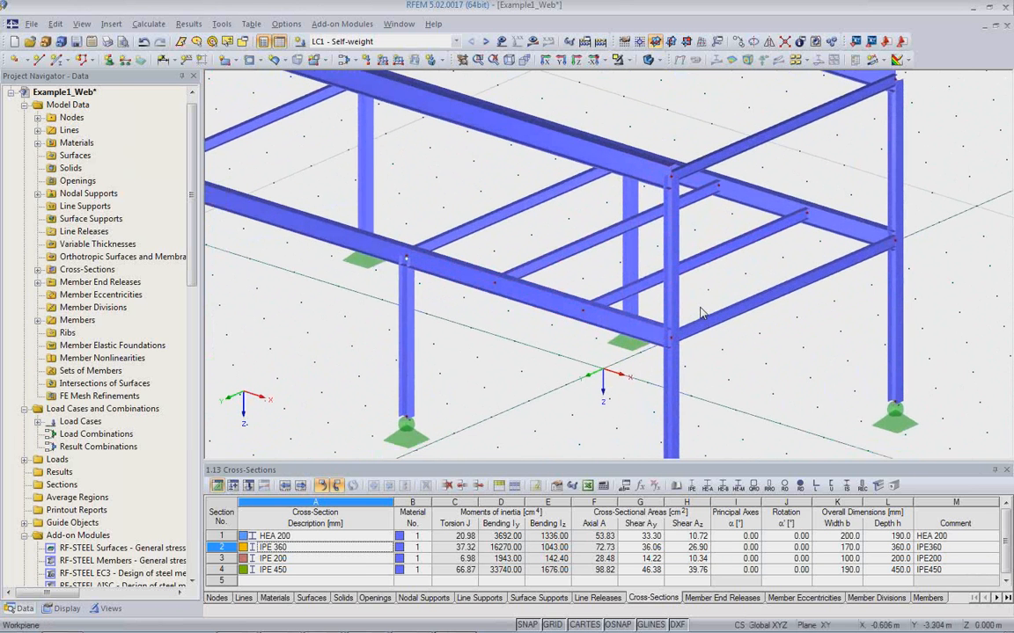
{"action": "scroll", "coordinate": [701, 313], "scroll_direction": "down", "scroll_amount": 1}
{"action": "left_click", "coordinate": [588, 254]}
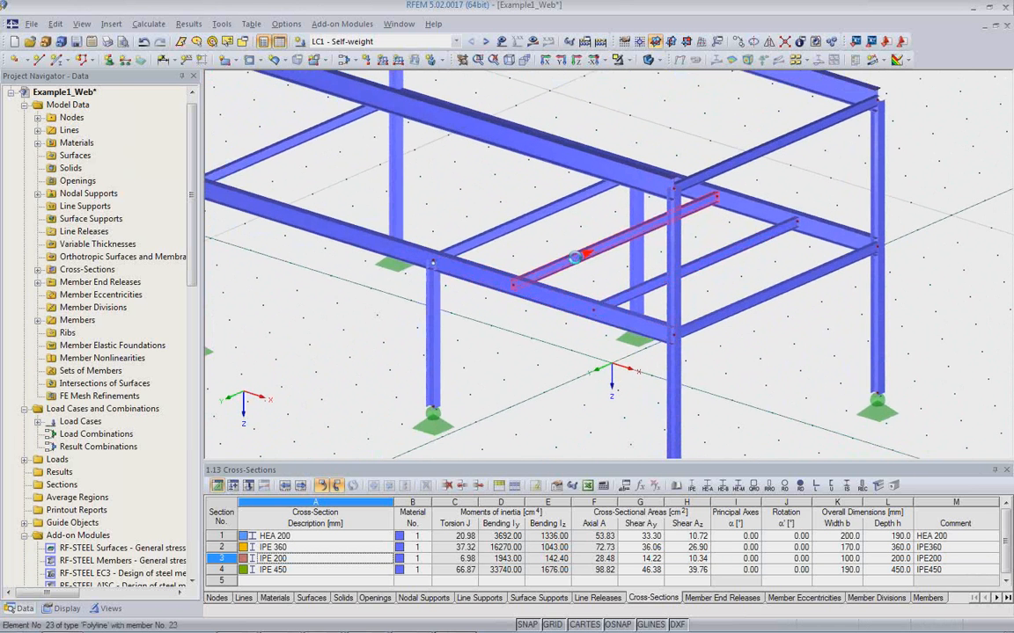
{"action": "double_click", "coordinate": [625, 299]}
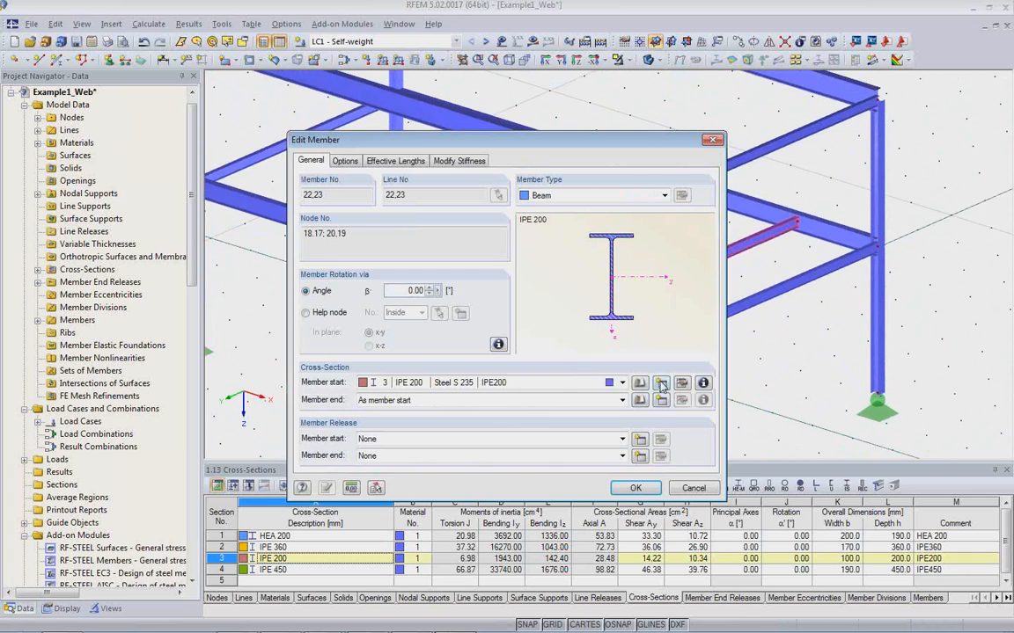
{"action": "left_click", "coordinate": [660, 384]}
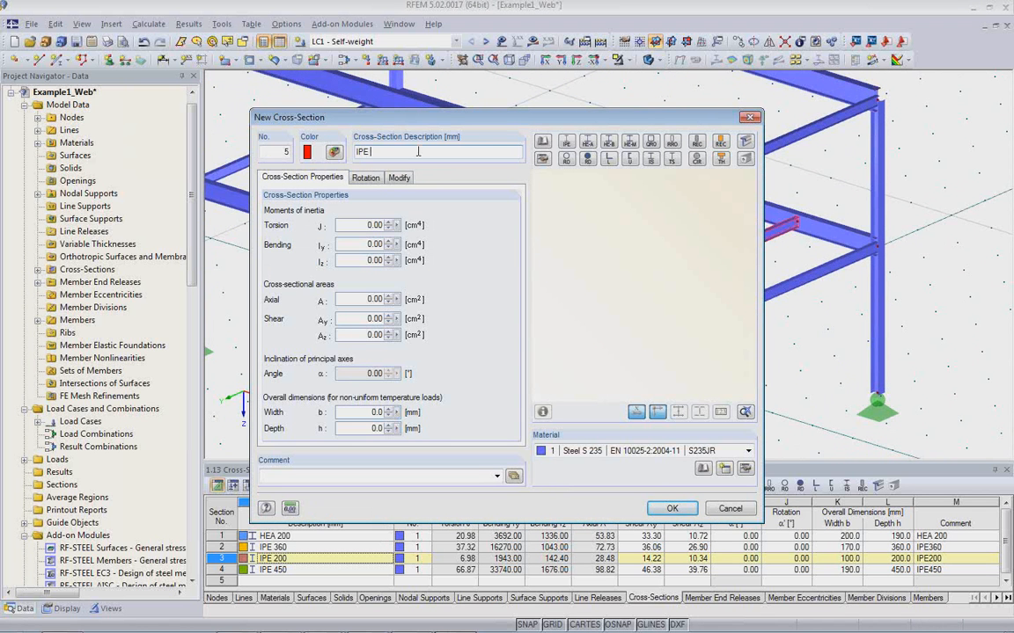
{"action": "type", "text": "IPE 500"}
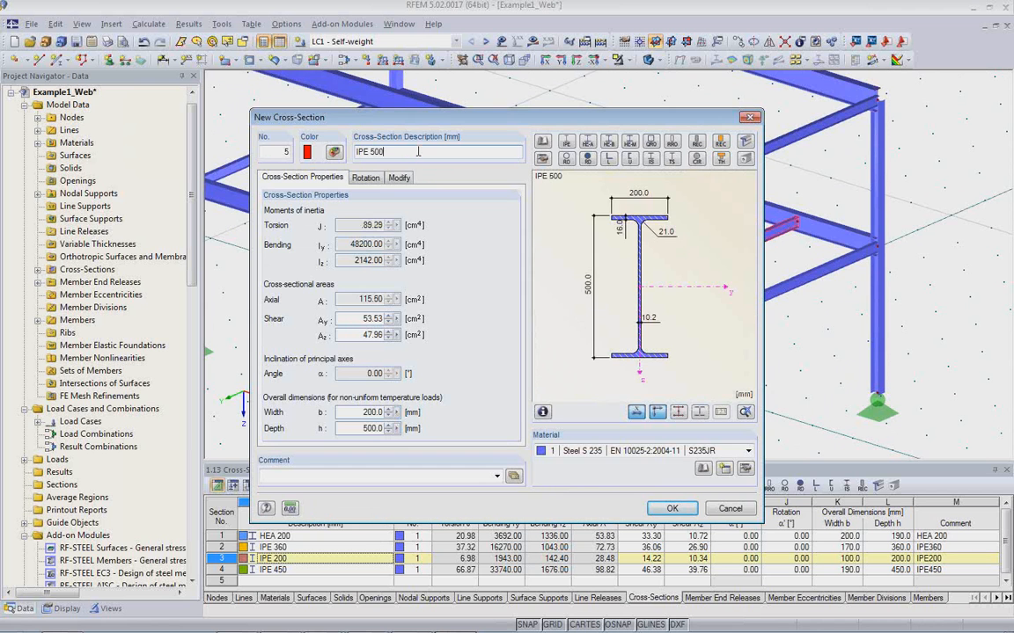
{"action": "key", "text": "Return"}
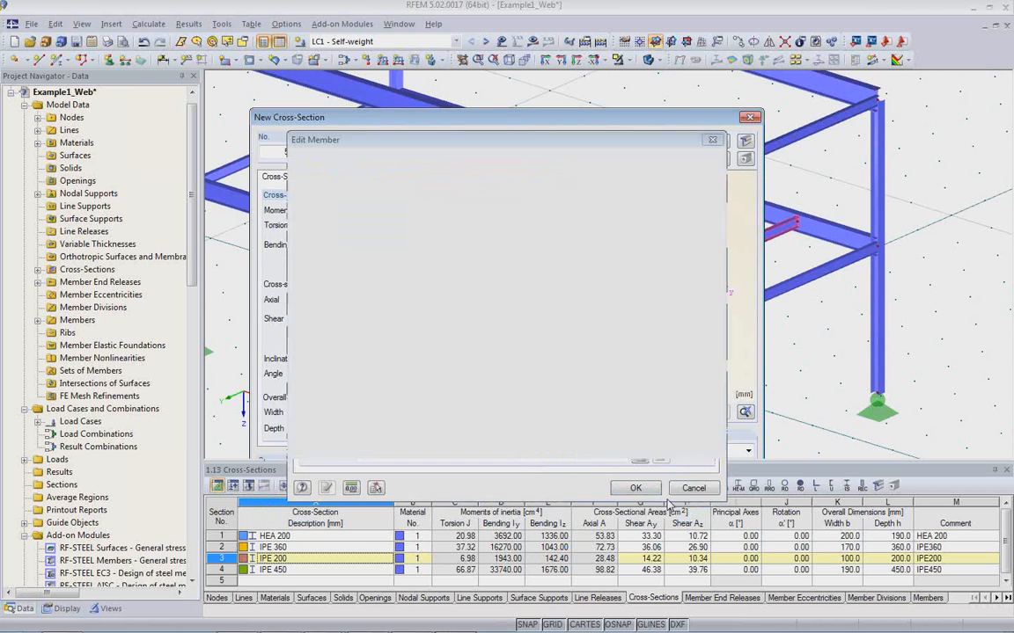
{"action": "left_click", "coordinate": [636, 489]}
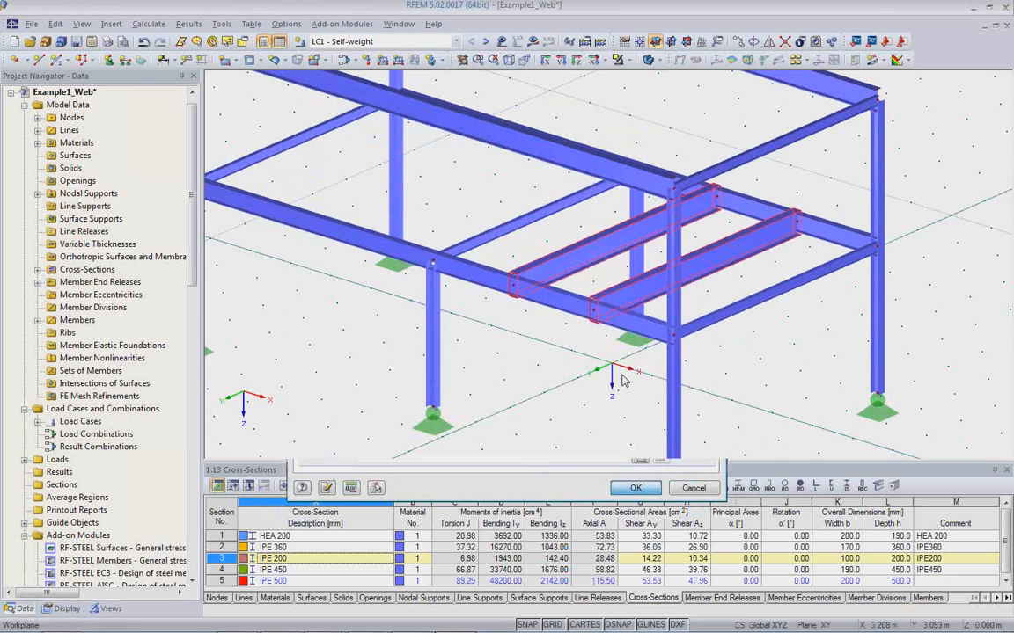
Set the member rotation angle β of the two intermediate lower-level columns to -90°.
{"action": "middle_click_drag", "start_coordinate": [600, 332], "coordinate": [584, 313], "text": "ctrl"}
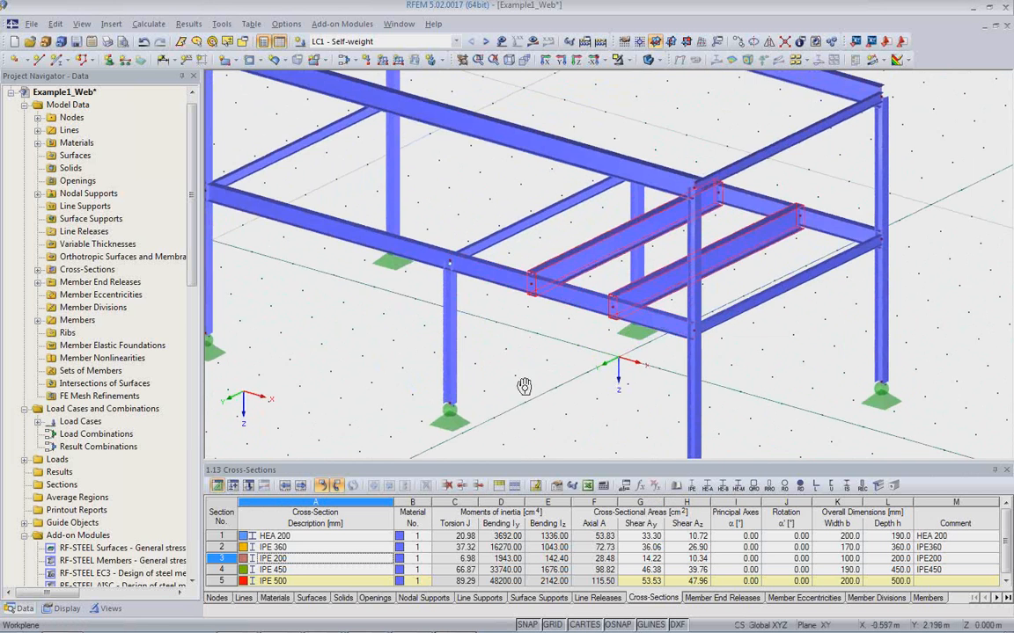
{"action": "scroll", "coordinate": [480, 361], "scroll_direction": "up", "scroll_amount": 4}
{"action": "scroll", "coordinate": [483, 360], "scroll_direction": "up", "scroll_amount": 2}
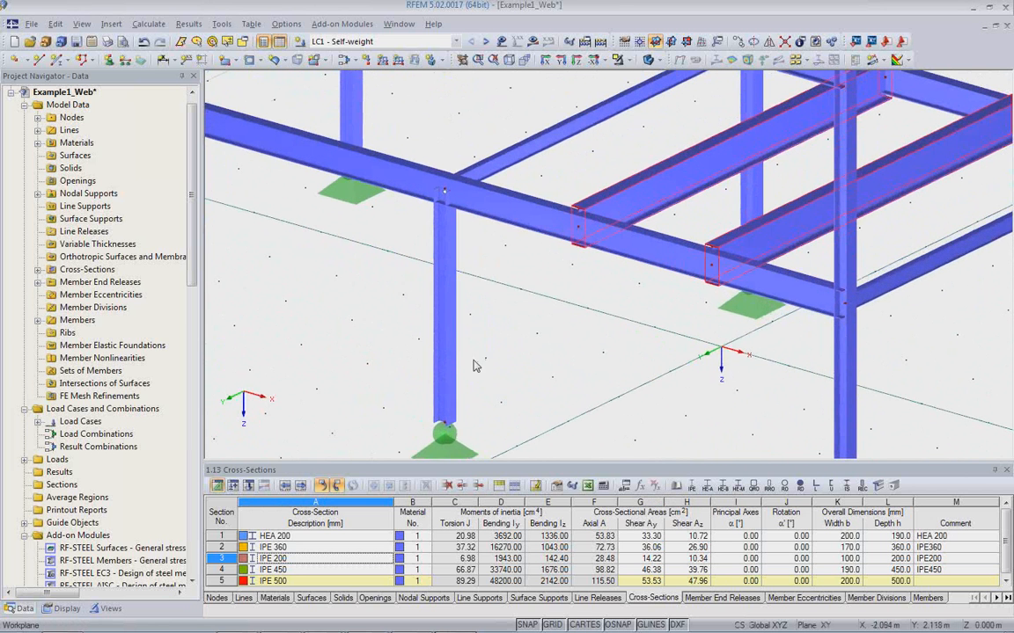
{"action": "left_click", "coordinate": [447, 361]}
{"action": "scroll", "coordinate": [470, 396], "scroll_direction": "up", "scroll_amount": 3}
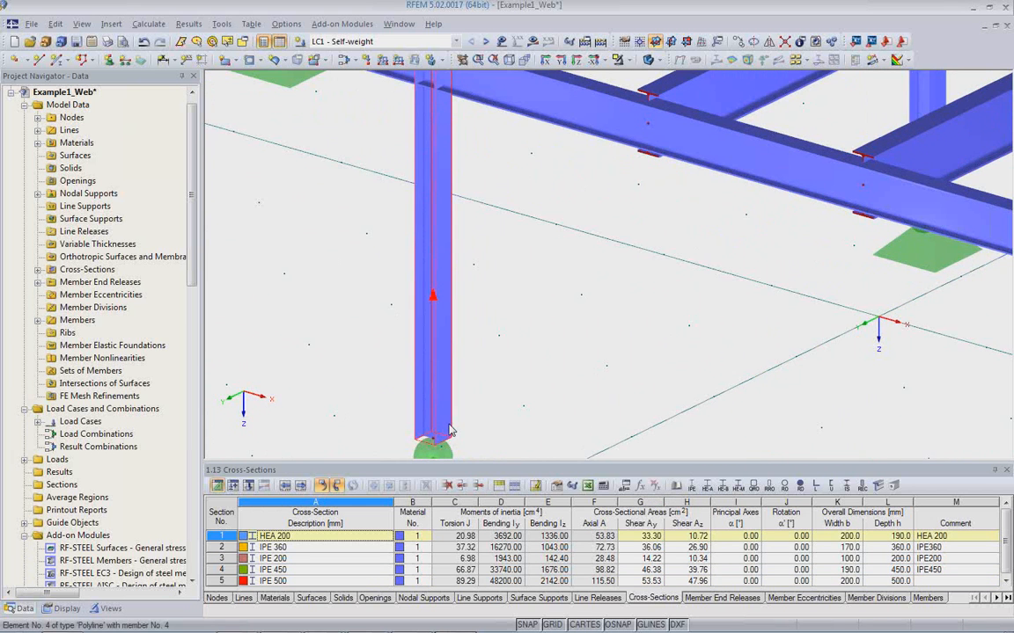
{"action": "middle_click_drag", "start_coordinate": [770, 222], "coordinate": [661, 331]}
{"action": "scroll", "coordinate": [662, 332], "scroll_direction": "down", "scroll_amount": 2}
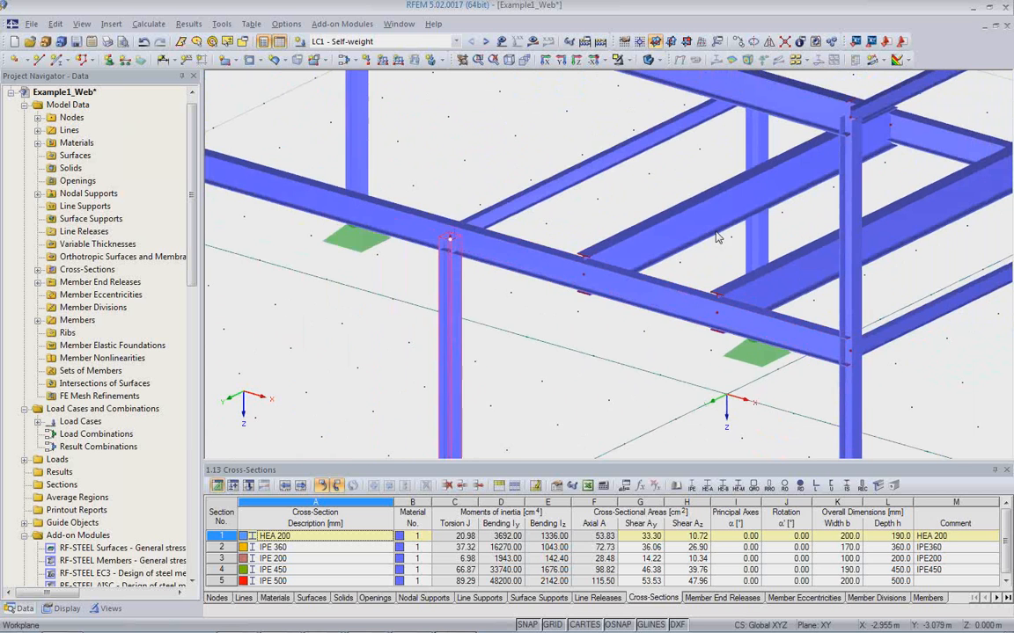
{"action": "double_click", "coordinate": [757, 158]}
{"action": "left_click_drag", "start_coordinate": [393, 291], "coordinate": [491, 295]}
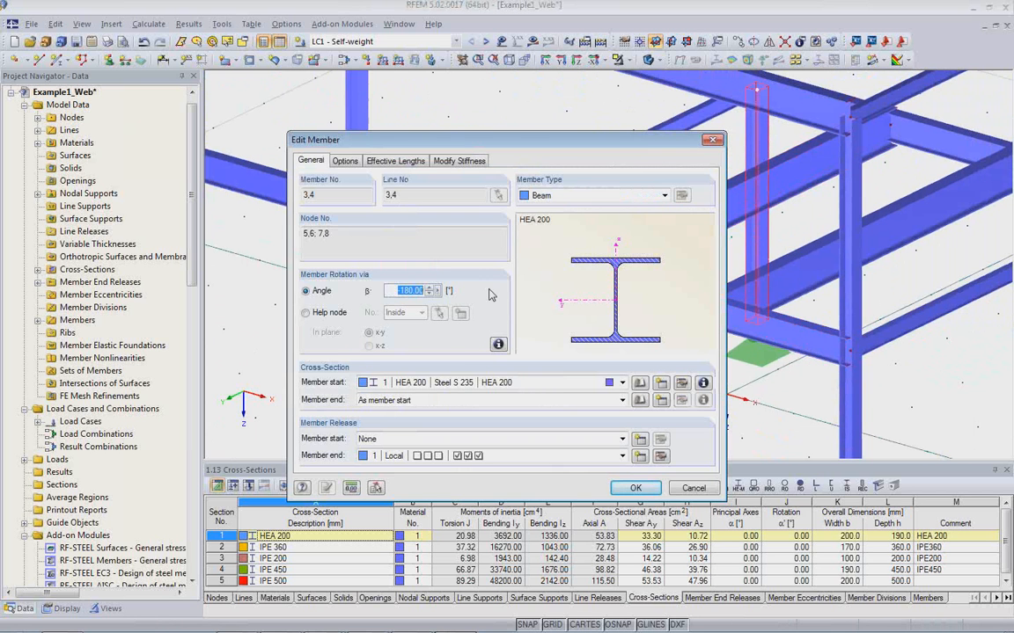
{"action": "type", "text": "-90"}
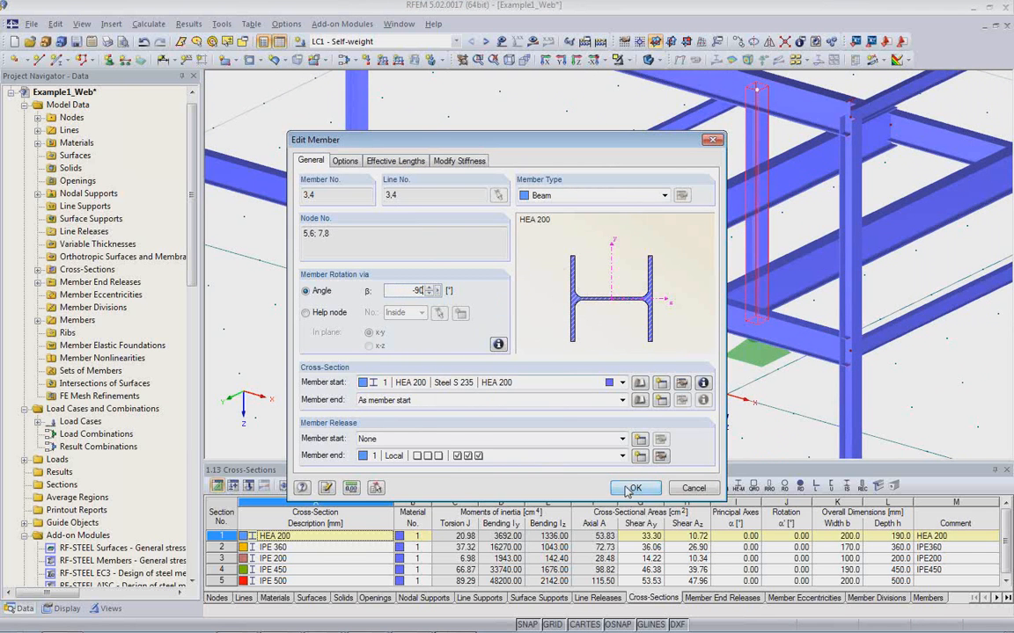
Change the cross-section definition shared by the columns to HEA 300 and apply the edits to the two intermediate columns.
{"action": "left_click", "coordinate": [682, 383]}
{"action": "left_click", "coordinate": [418, 151]}
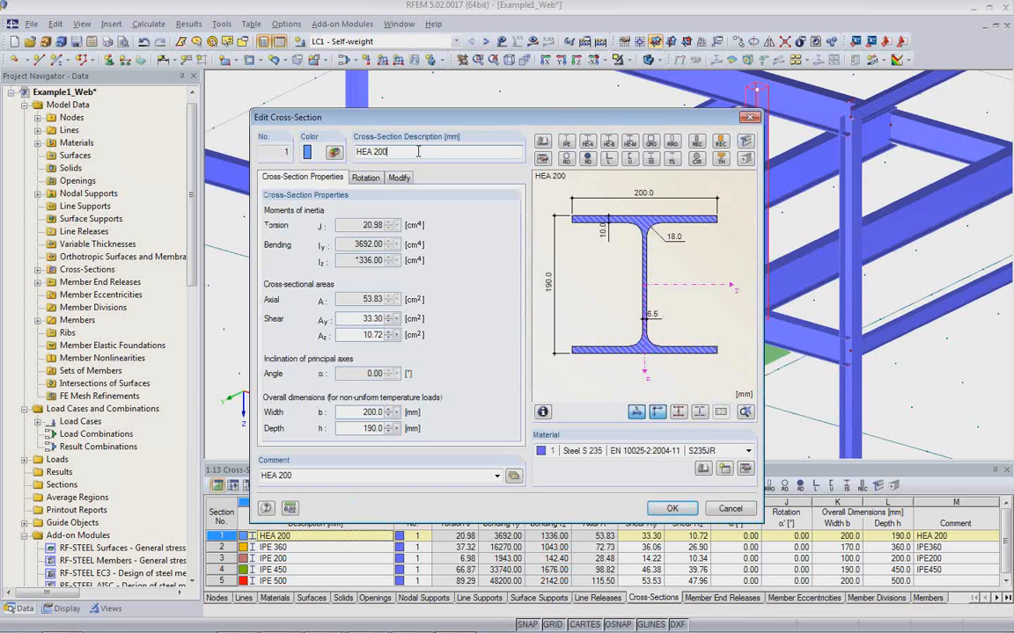
{"action": "key", "text": "BackSpace"}
{"action": "key", "text": "BackSpace"}
{"action": "key", "text": "BackSpace"}
{"action": "key", "text": "BackSpace"}
{"action": "type", "text": "3"}
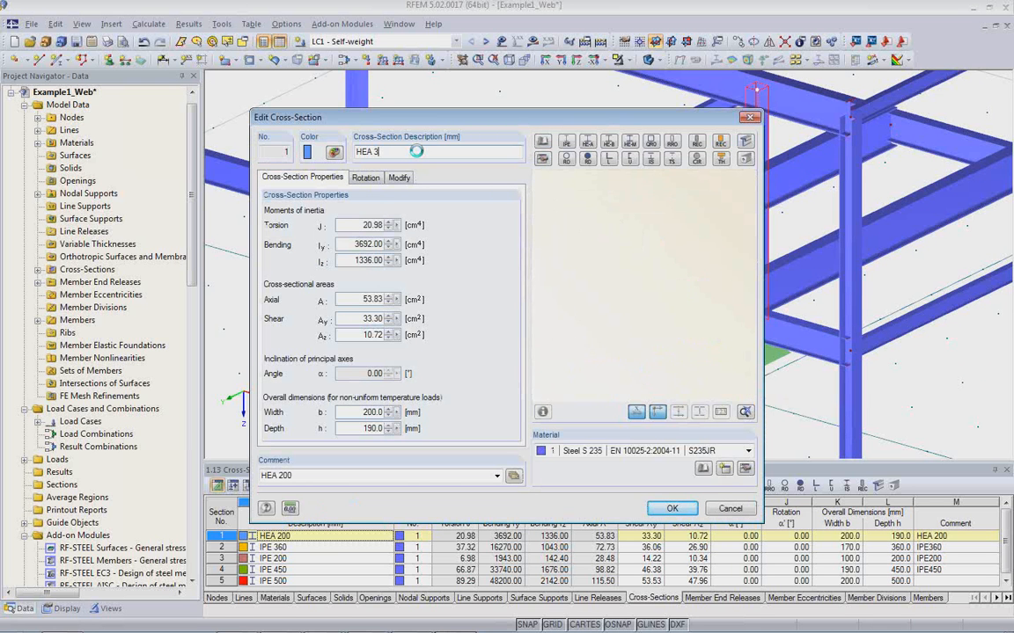
{"action": "type", "text": "00"}
{"action": "left_click", "coordinate": [656, 507]}
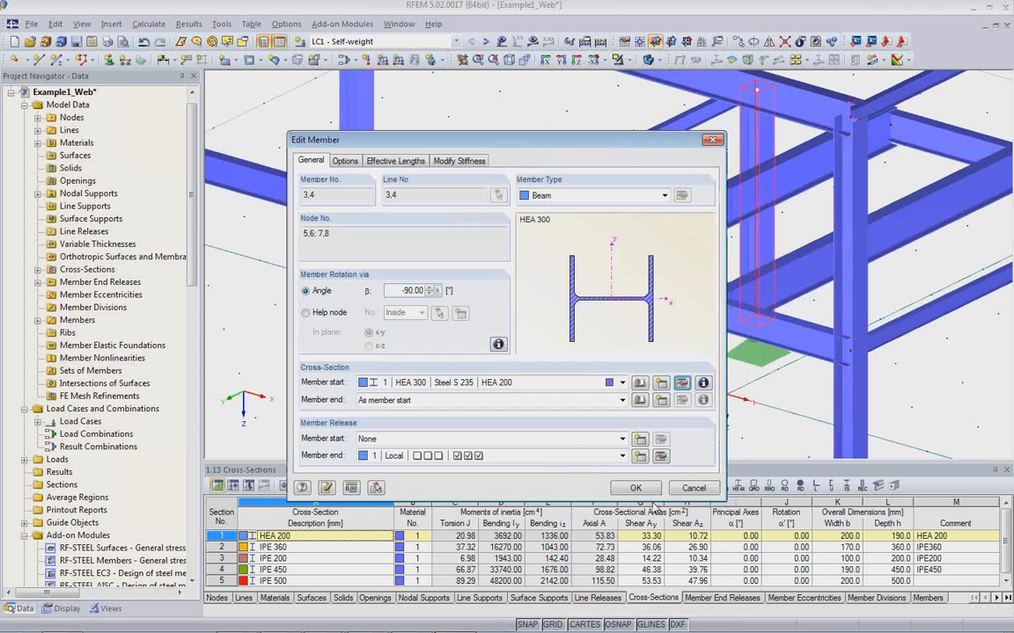
{"action": "left_click", "coordinate": [645, 491]}
Check the cross-section and rotation in the front corner column's member properties and examine the modified frame.
{"action": "scroll", "coordinate": [531, 366], "scroll_direction": "down", "scroll_amount": 2}
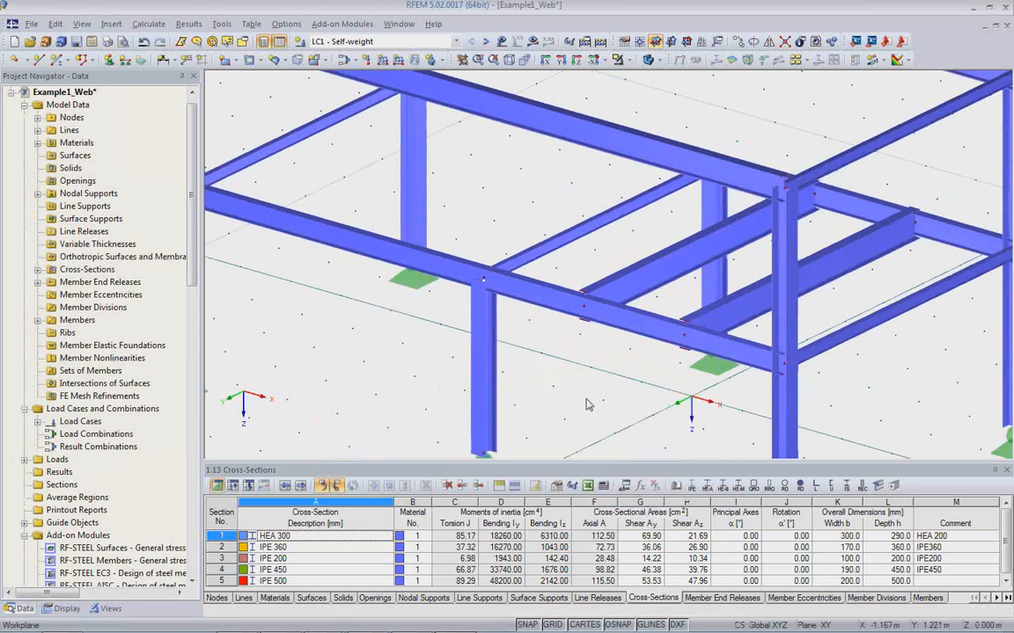
{"action": "middle_click_drag", "start_coordinate": [489, 322], "coordinate": [540, 326], "text": "ctrl"}
{"action": "scroll", "coordinate": [540, 323], "scroll_direction": "down", "scroll_amount": 1}
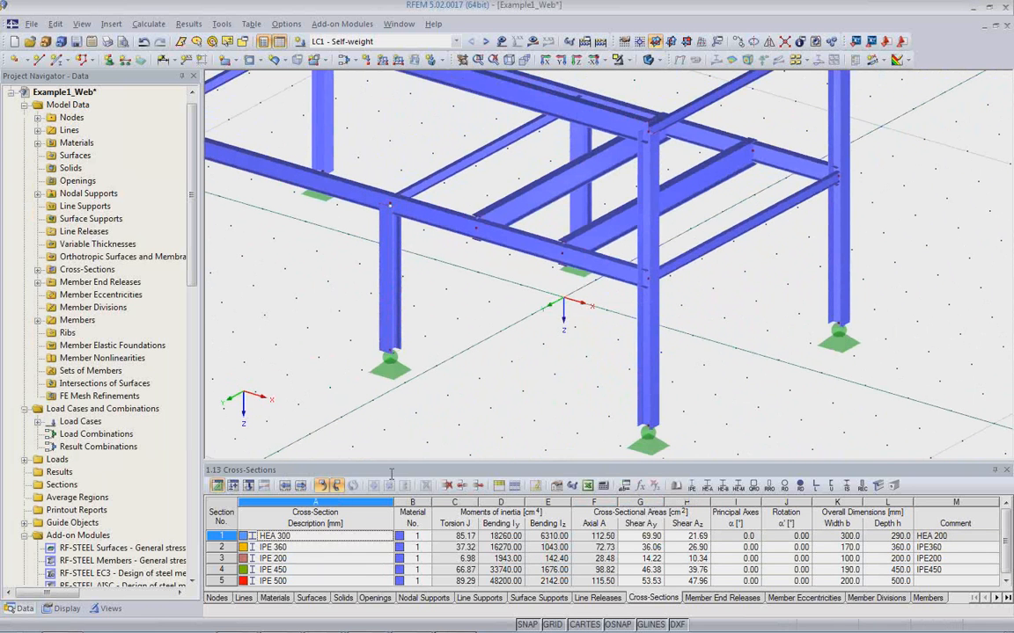
{"action": "left_click", "coordinate": [658, 384]}
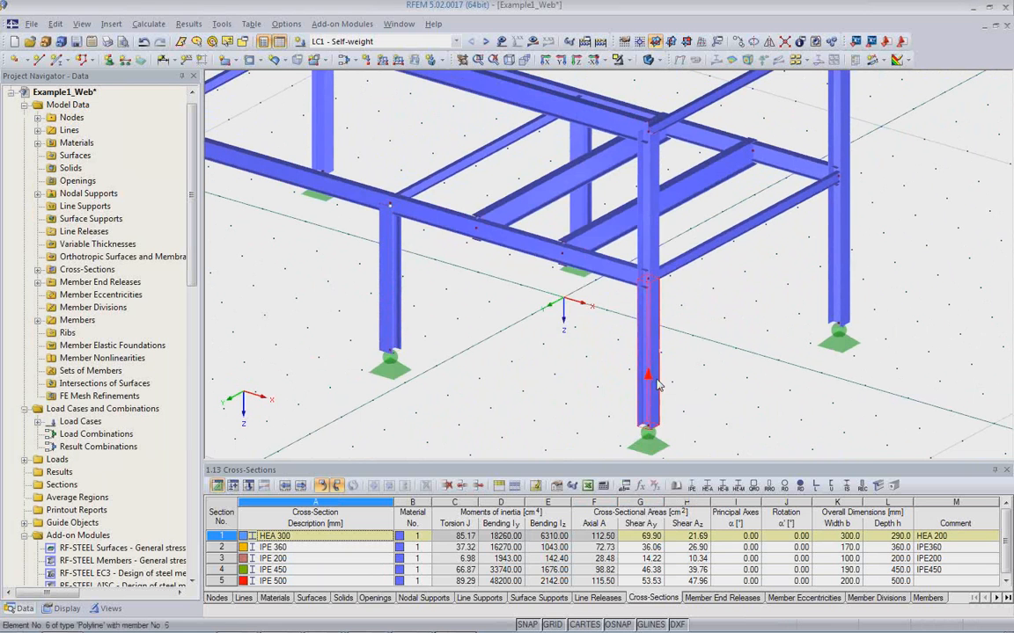
{"action": "double_click", "coordinate": [659, 392]}
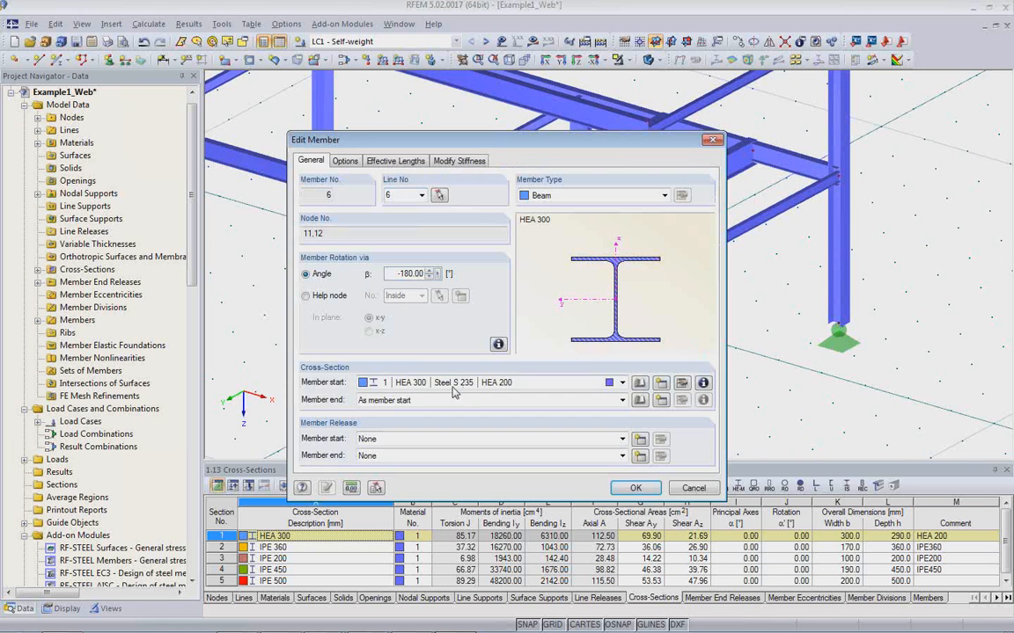
{"action": "left_click", "coordinate": [635, 488]}
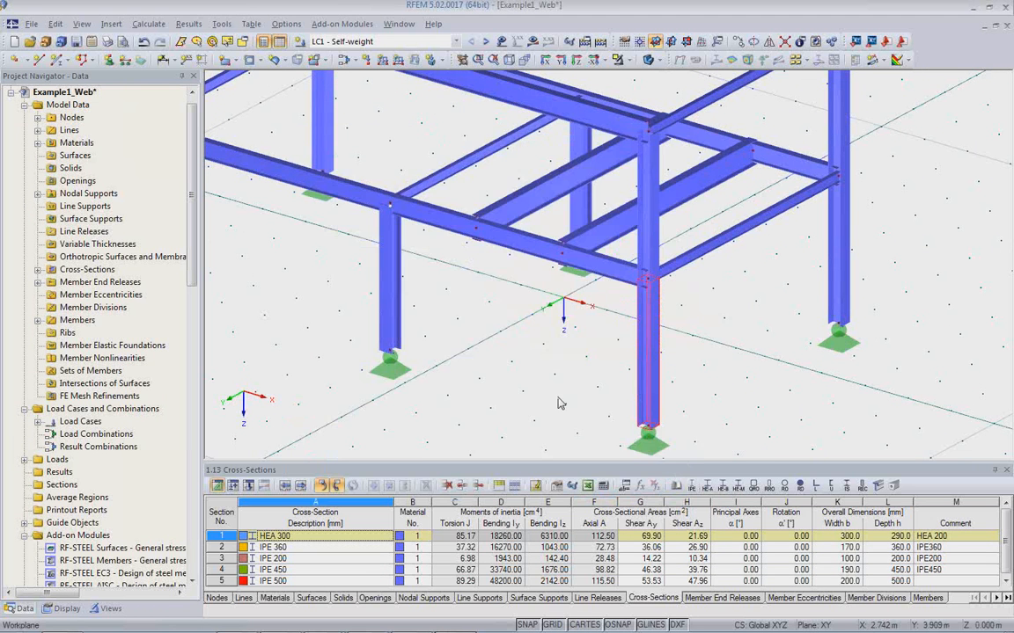
{"action": "scroll", "coordinate": [549, 378], "scroll_direction": "down", "scroll_amount": 1}
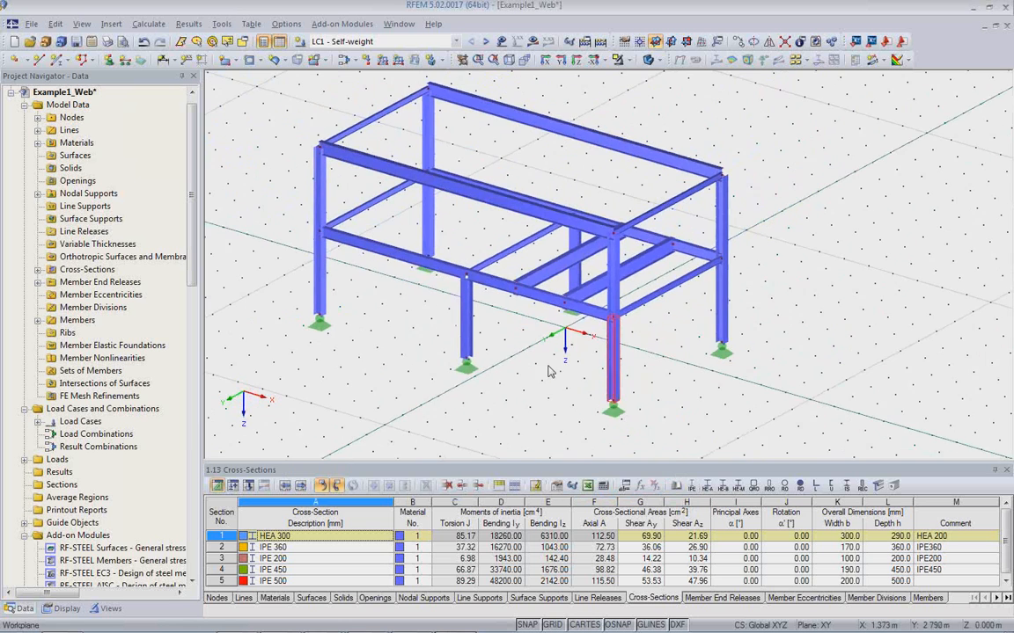
Switch to Revit Structure and import the RFEM model, updating the existing structure with absent objects removed.
{"action": "middle_click_drag", "start_coordinate": [546, 368], "coordinate": [593, 375], "text": "ctrl"}
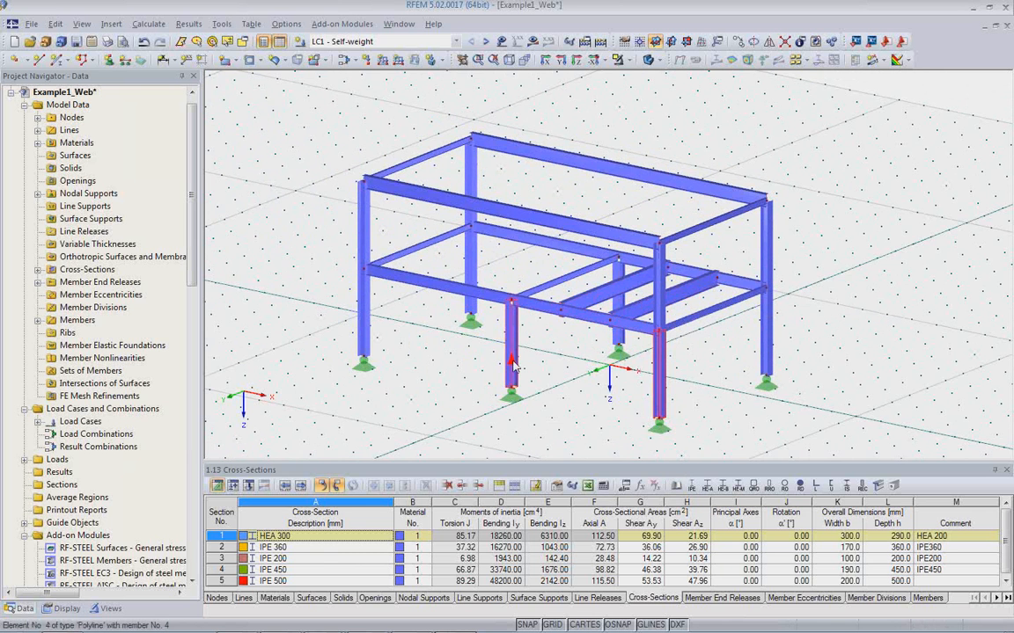
{"action": "left_click", "coordinate": [602, 392]}
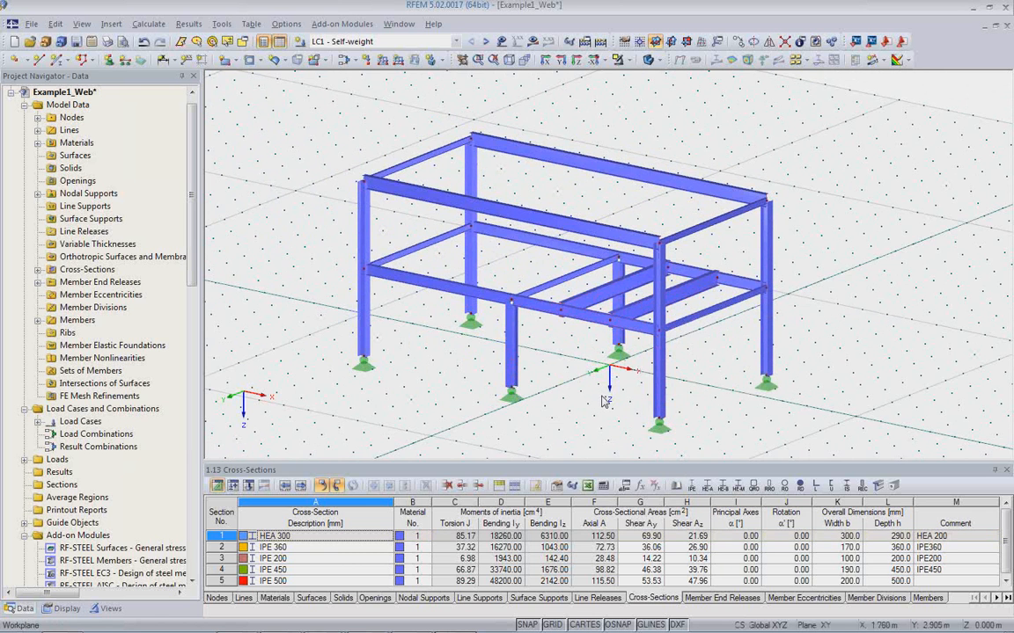
{"action": "left_click", "coordinate": [409, 622]}
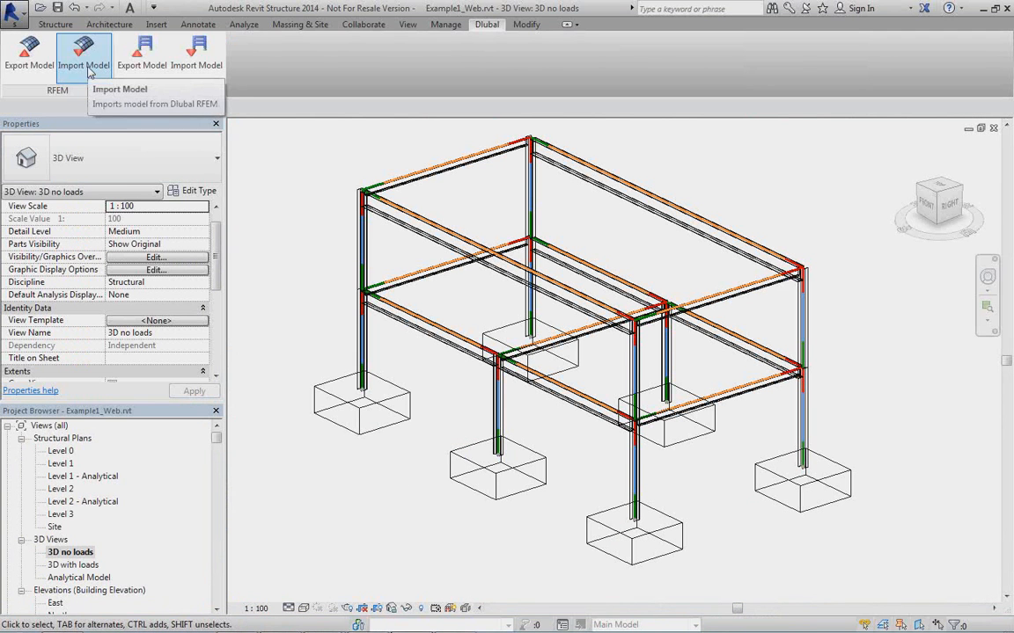
{"action": "left_click", "coordinate": [86, 61]}
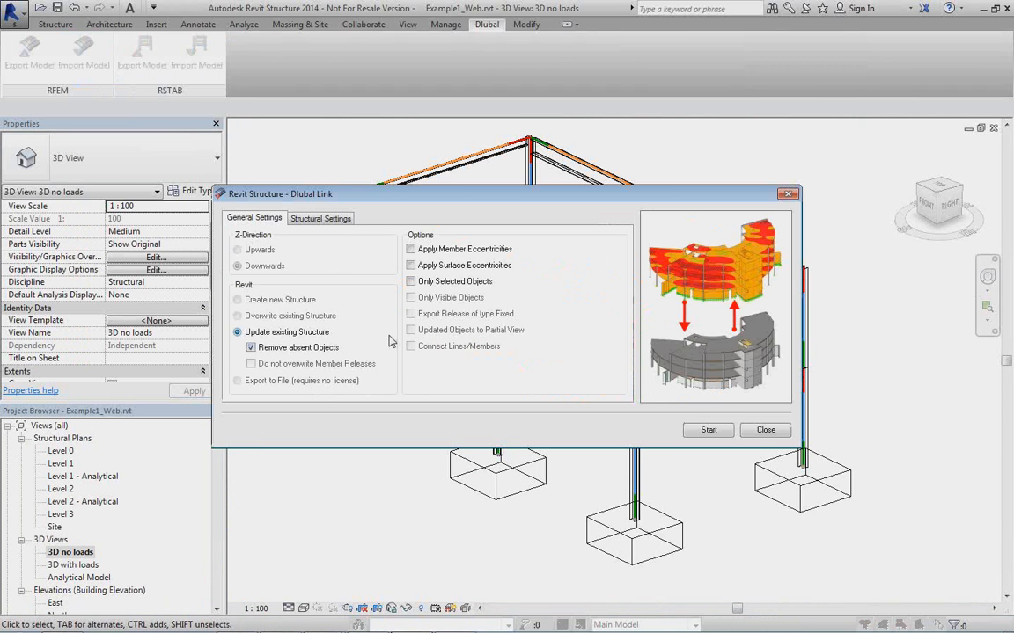
{"action": "left_click", "coordinate": [322, 219]}
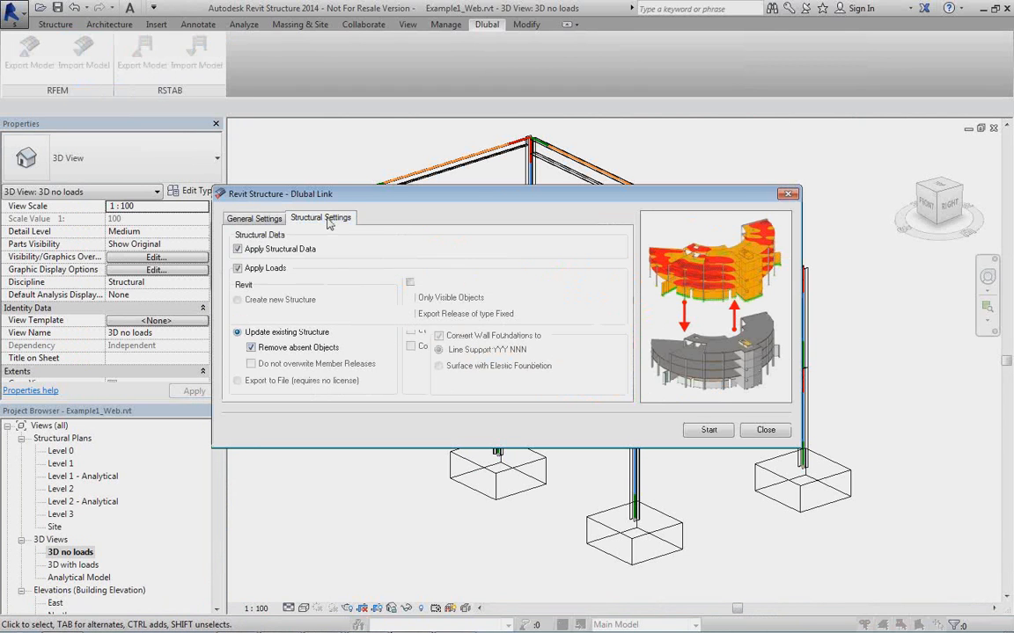
{"action": "left_click", "coordinate": [272, 218]}
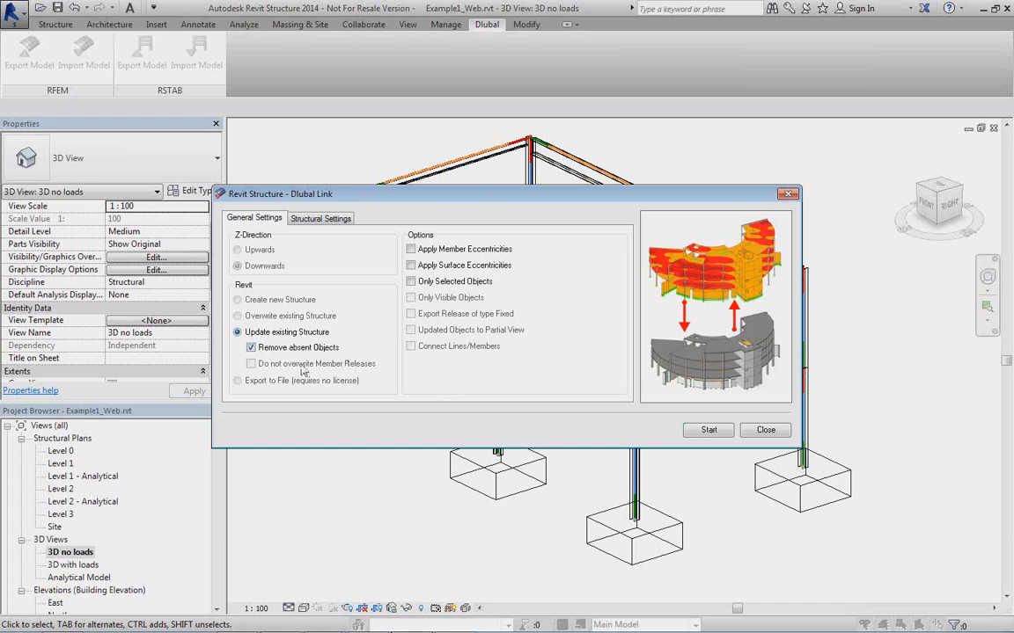
{"action": "left_click", "coordinate": [703, 436]}
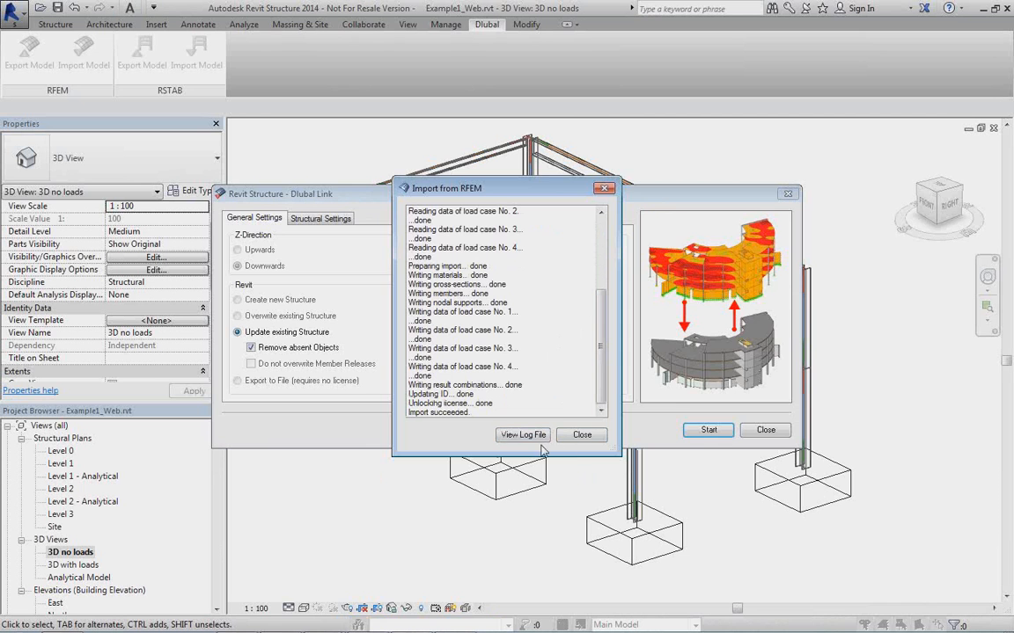
{"action": "left_click", "coordinate": [580, 439]}
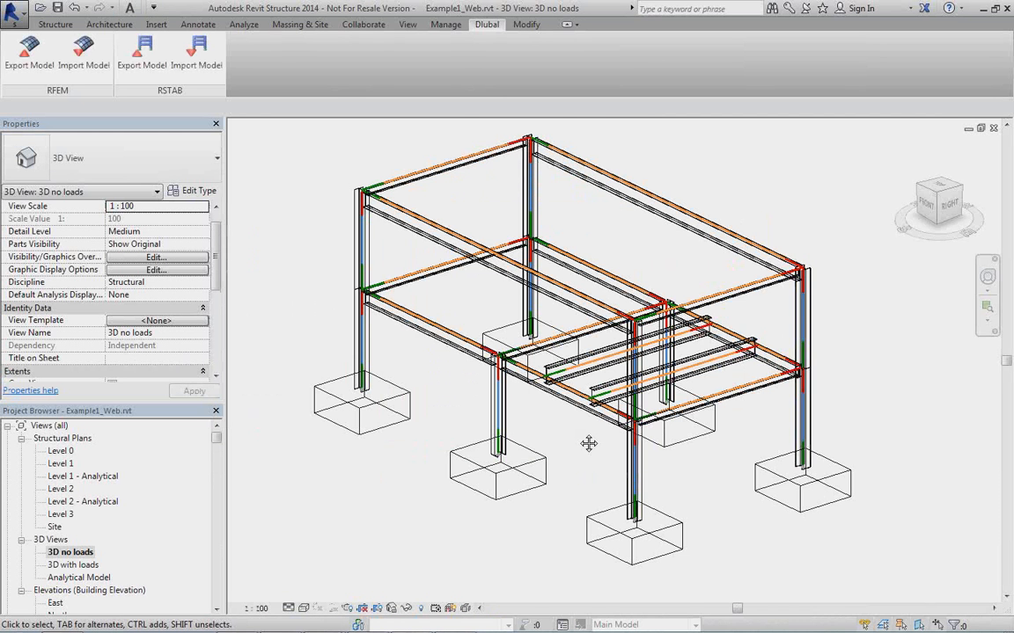
Inspect the front intermediate column's section type and orientation in the updated 3D view.
{"action": "scroll", "coordinate": [589, 443], "scroll_direction": "up", "scroll_amount": 5}
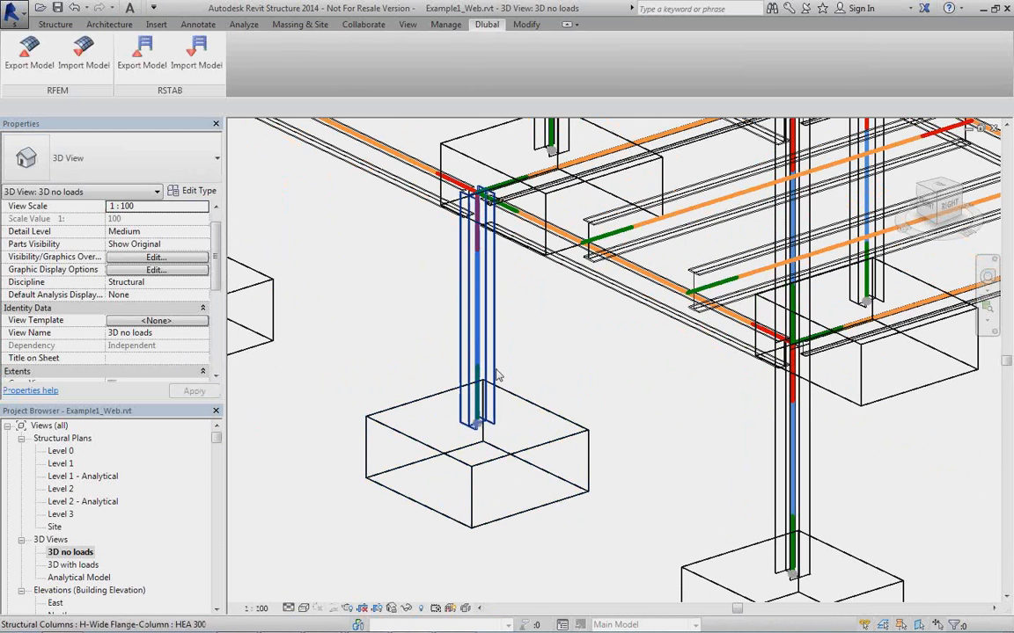
{"action": "scroll", "coordinate": [497, 376], "scroll_direction": "up", "scroll_amount": 3}
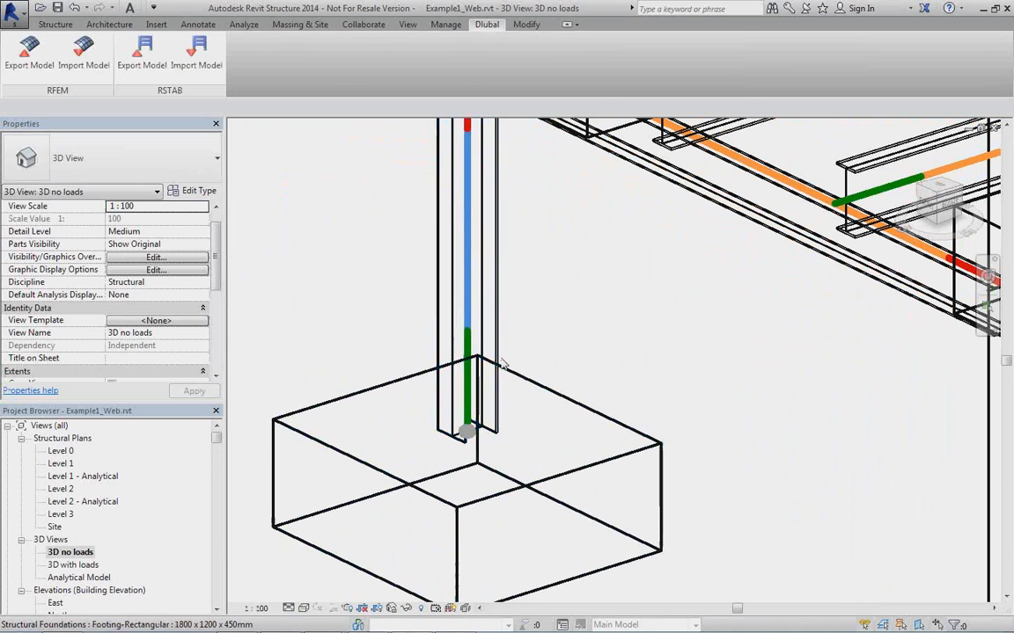
{"action": "left_click", "coordinate": [451, 322]}
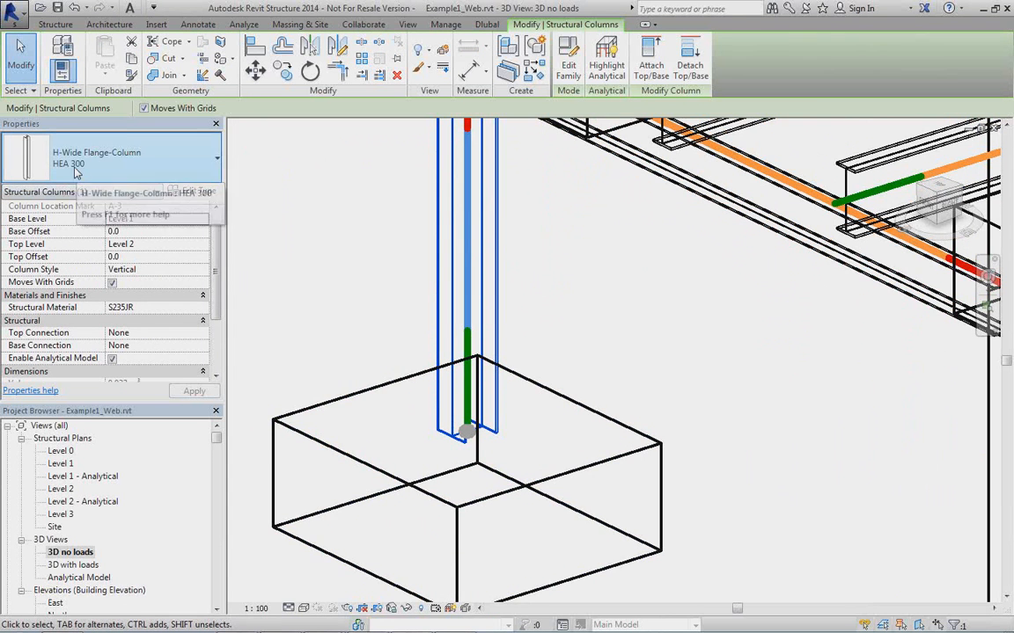
{"action": "scroll", "coordinate": [511, 377], "scroll_direction": "down", "scroll_amount": 5}
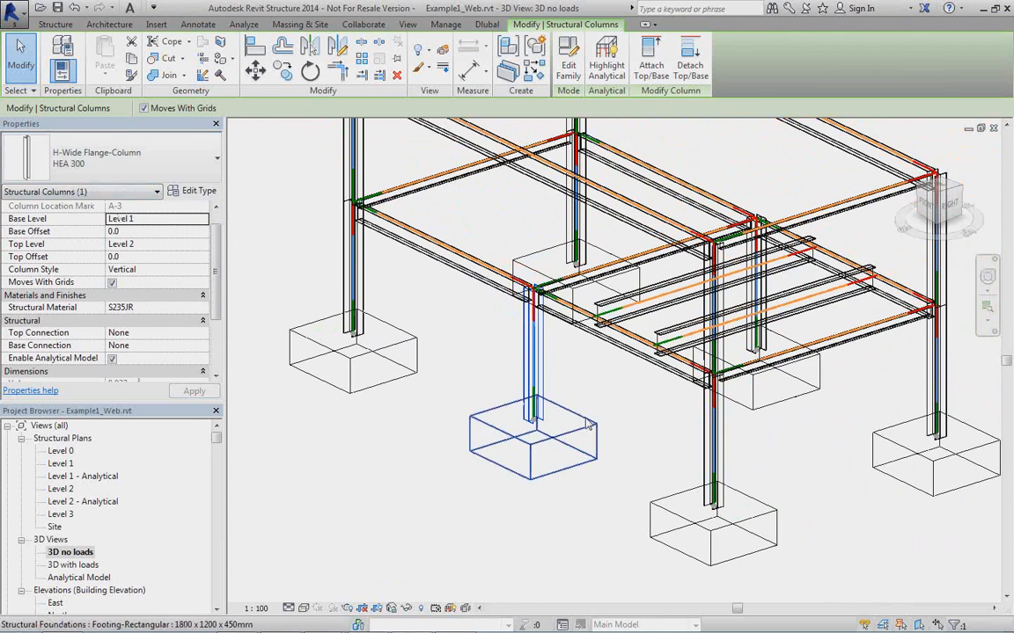
{"action": "mouse_move", "coordinate": [589, 426]}
{"action": "middle_mouse_down"}
{"action": "mouse_move", "coordinate": [630, 446]}
{"action": "mouse_move", "coordinate": [577, 426]}
{"action": "middle_mouse_up"}
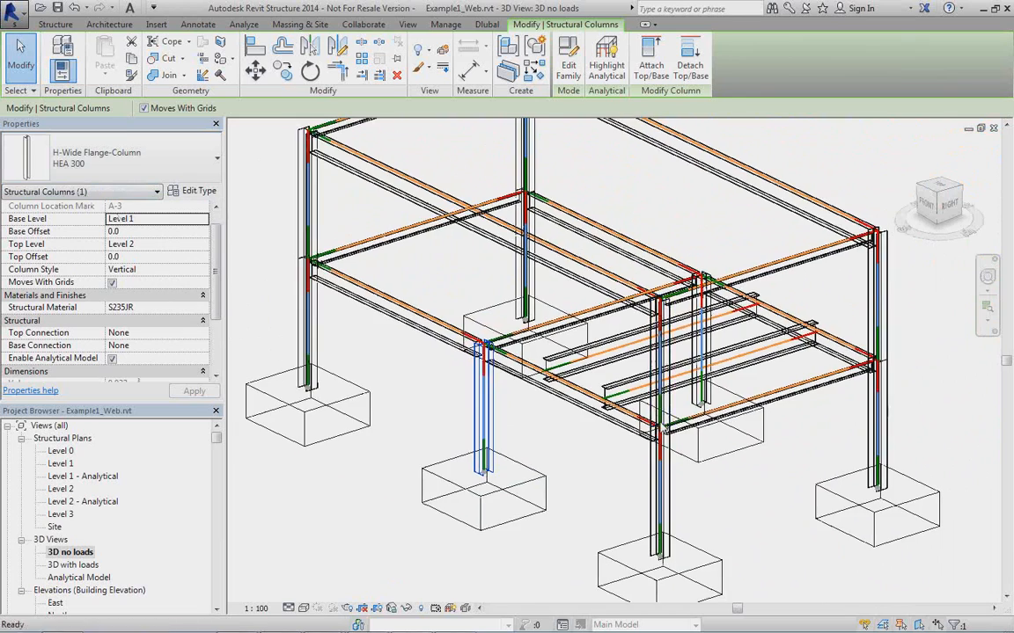
{"action": "middle_click_drag", "start_coordinate": [617, 455], "coordinate": [448, 389], "text": "shift"}
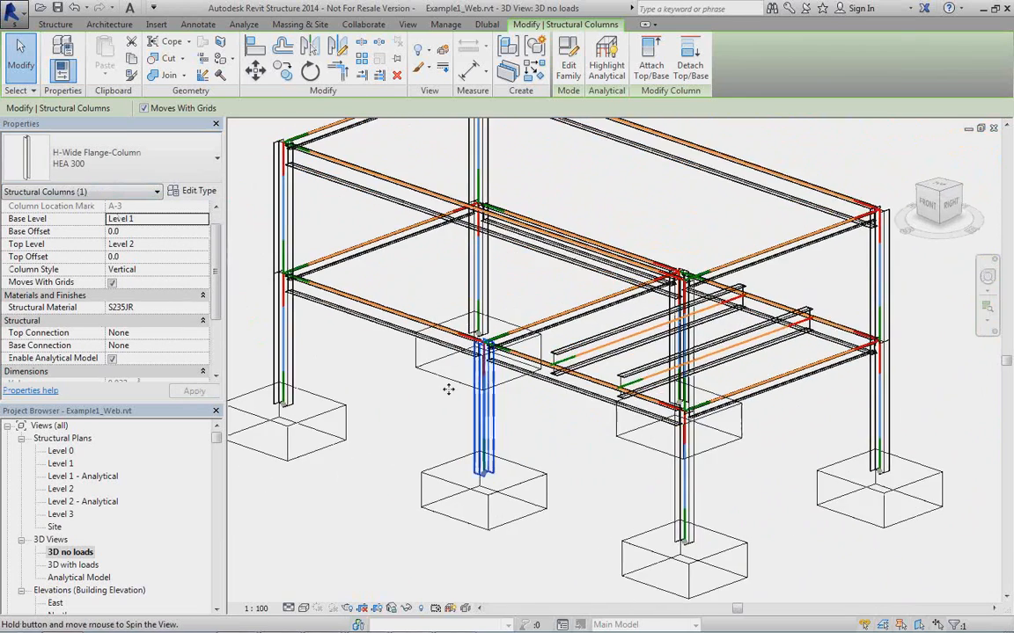
Set the z Justification of the two imported IPE500 cross beams to Top.
{"action": "scroll", "coordinate": [348, 298], "scroll_direction": "up", "scroll_amount": 5}
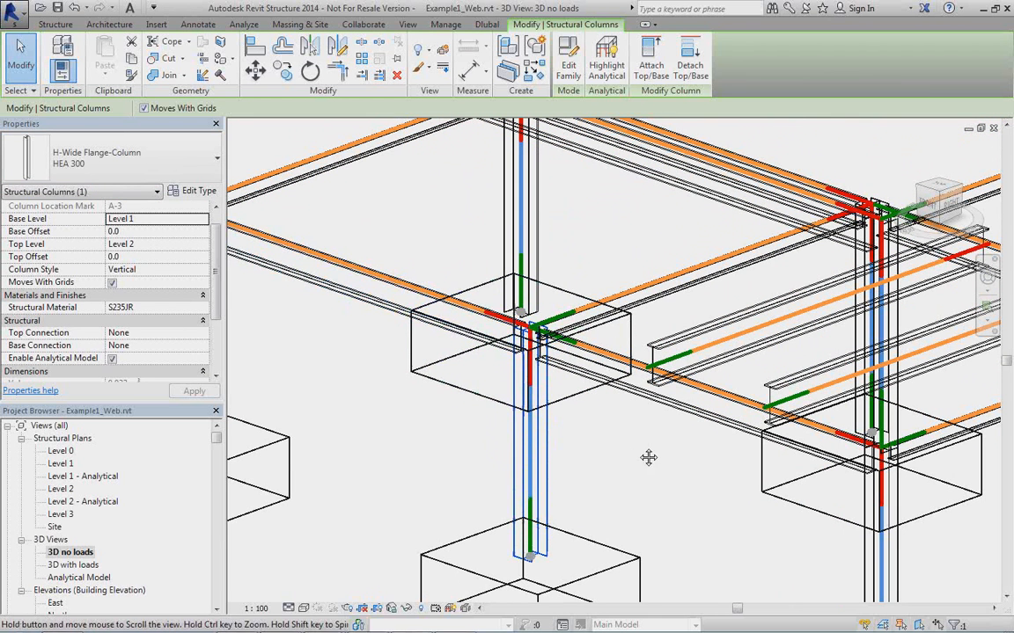
{"action": "middle_click_drag", "start_coordinate": [646, 460], "coordinate": [643, 489]}
{"action": "scroll", "coordinate": [643, 489], "scroll_direction": "up", "scroll_amount": 3}
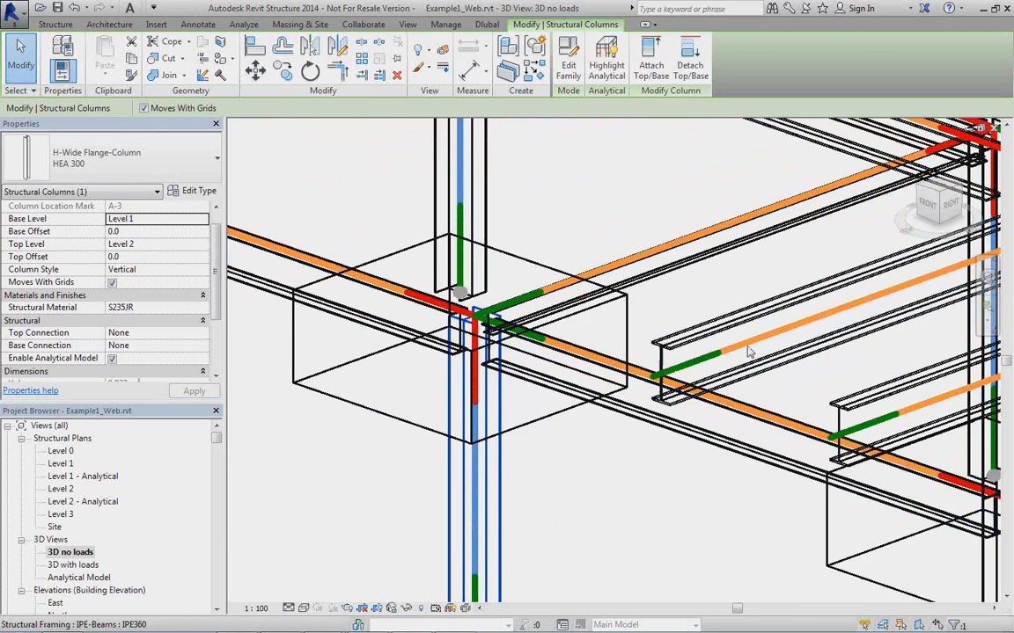
{"action": "middle_click_drag", "start_coordinate": [781, 417], "coordinate": [577, 400]}
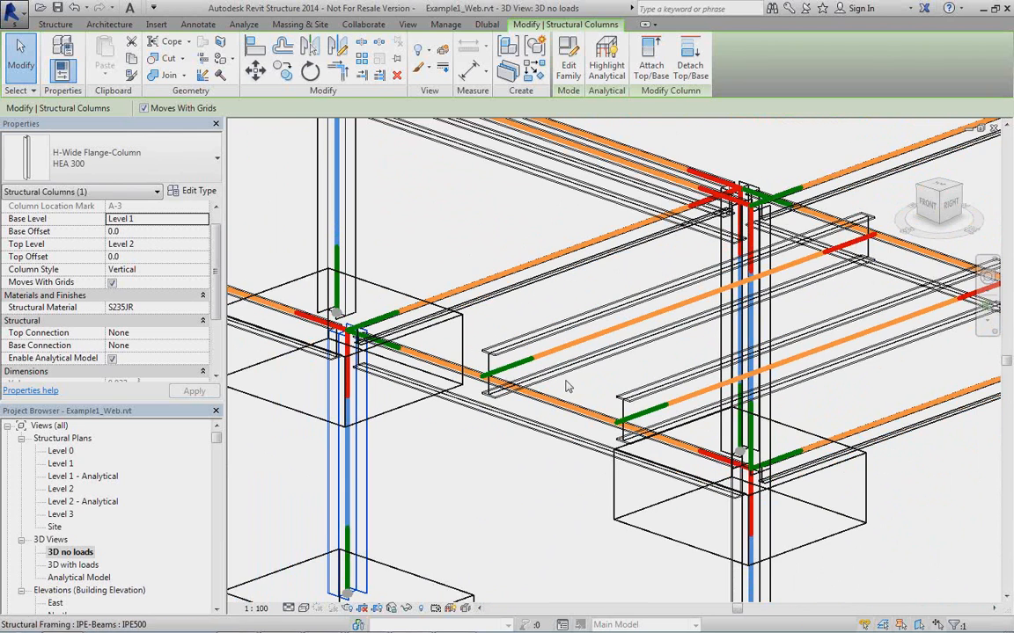
{"action": "scroll", "coordinate": [515, 349], "scroll_direction": "up", "scroll_amount": 2}
{"action": "left_click", "coordinate": [545, 329]}
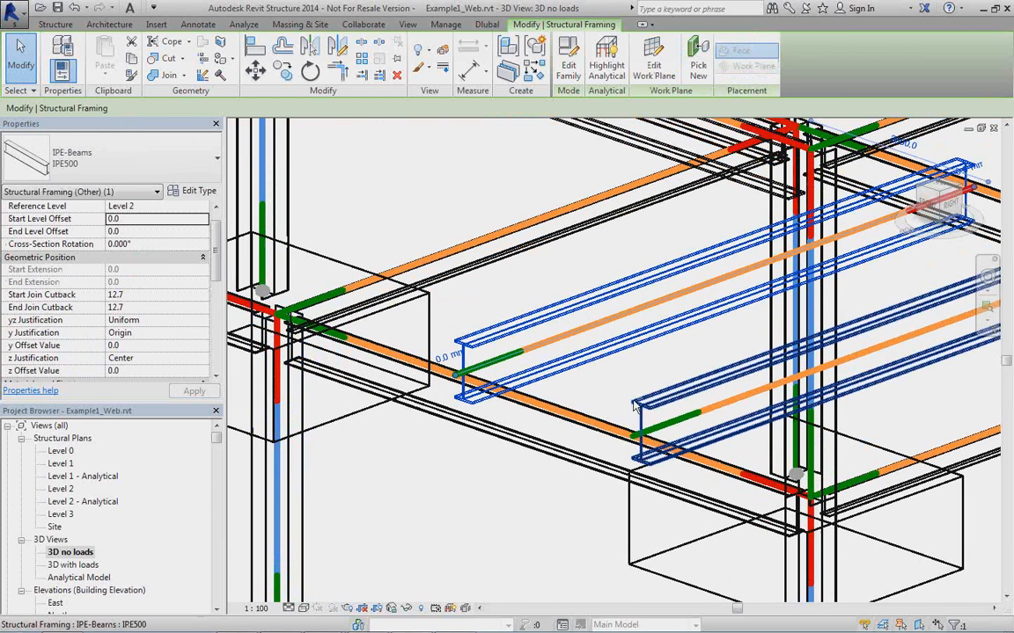
{"action": "left_click", "coordinate": [666, 409], "text": "ctrl"}
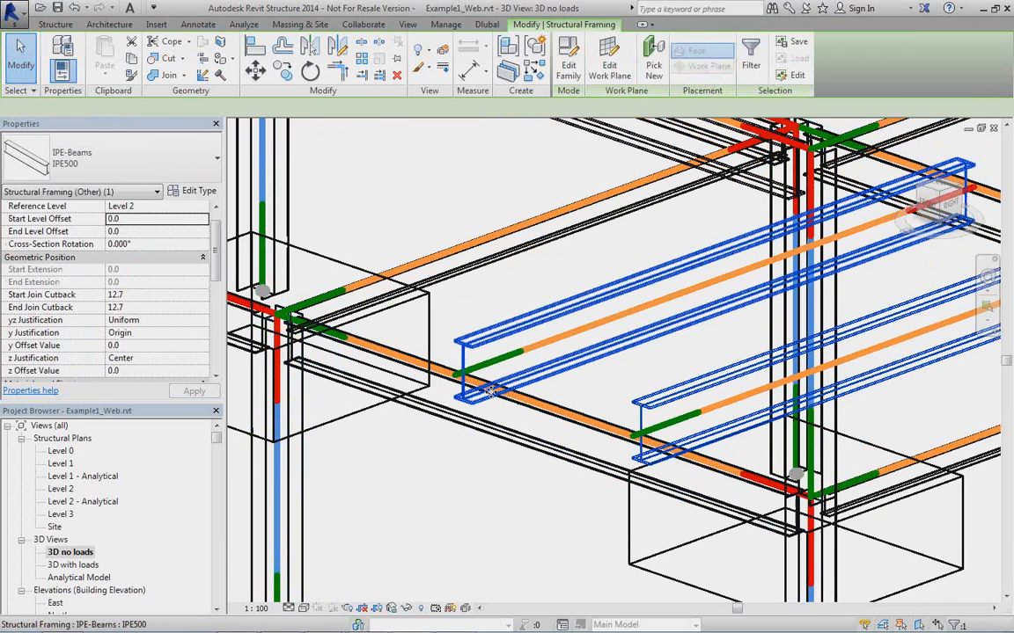
{"action": "left_click", "coordinate": [202, 359]}
{"action": "left_click", "coordinate": [203, 361]}
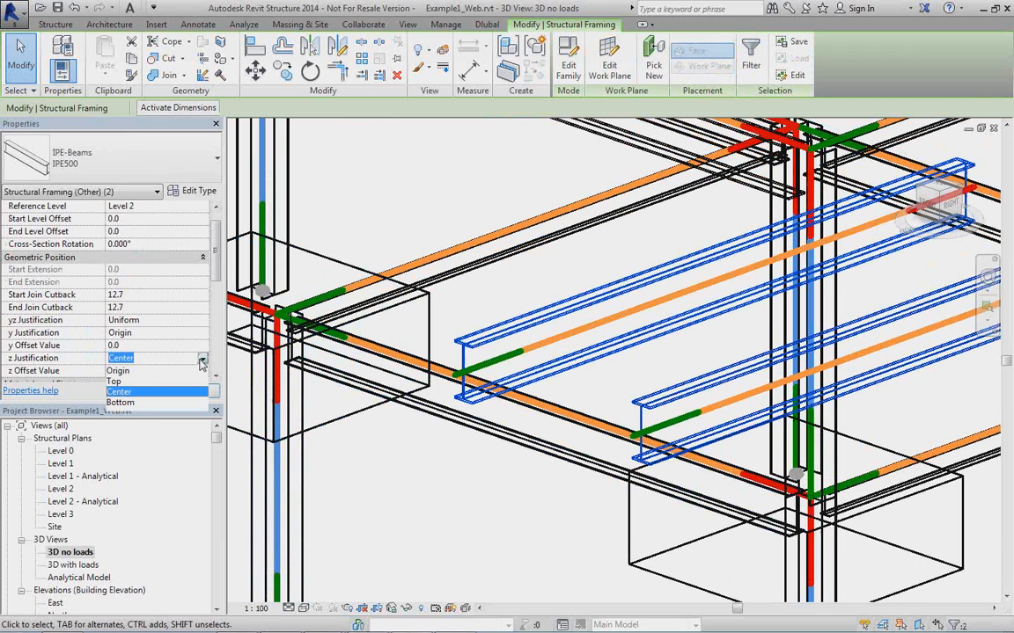
{"action": "left_click", "coordinate": [123, 381]}
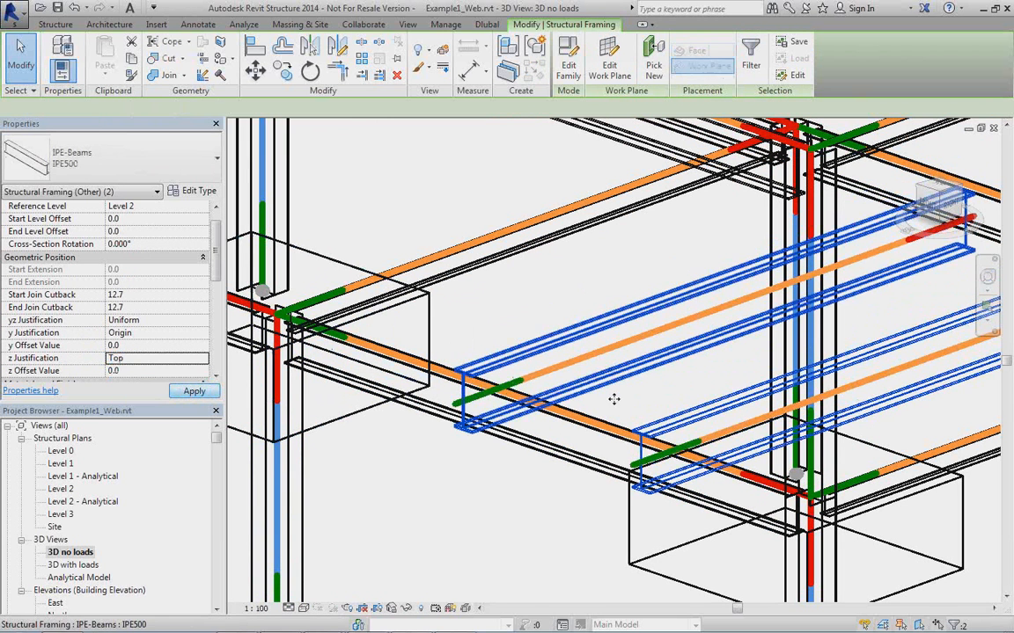
Set the Start Alignment Method of the two cross beams' analytical lines to Auto-Detect.
{"action": "middle_click_drag", "start_coordinate": [551, 483], "coordinate": [541, 427]}
{"action": "scroll", "coordinate": [536, 414], "scroll_direction": "up", "scroll_amount": 1}
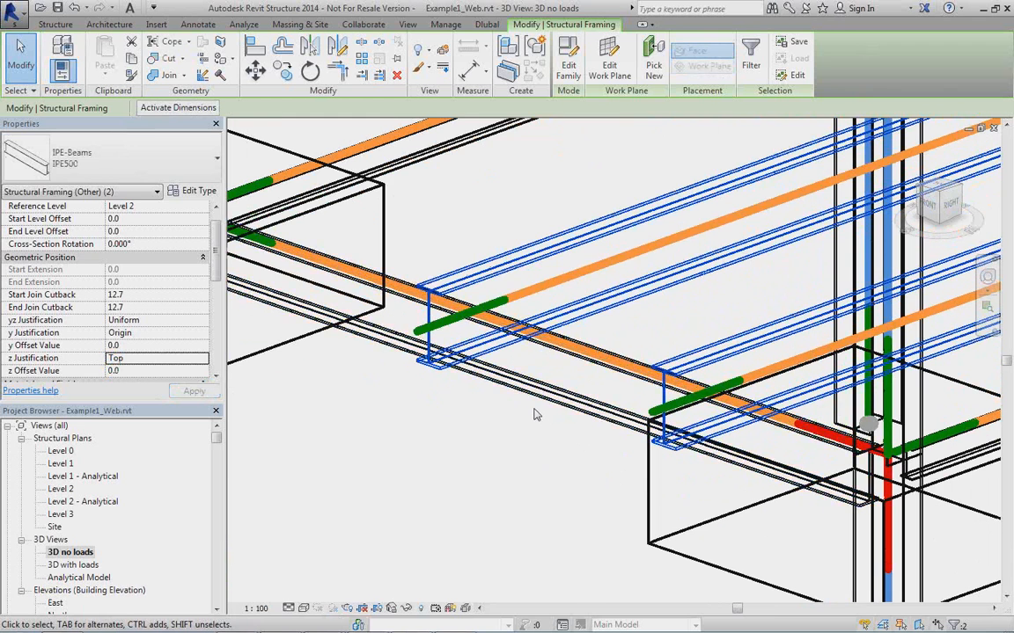
{"action": "left_click", "coordinate": [549, 286]}
{"action": "left_click", "coordinate": [549, 286]}
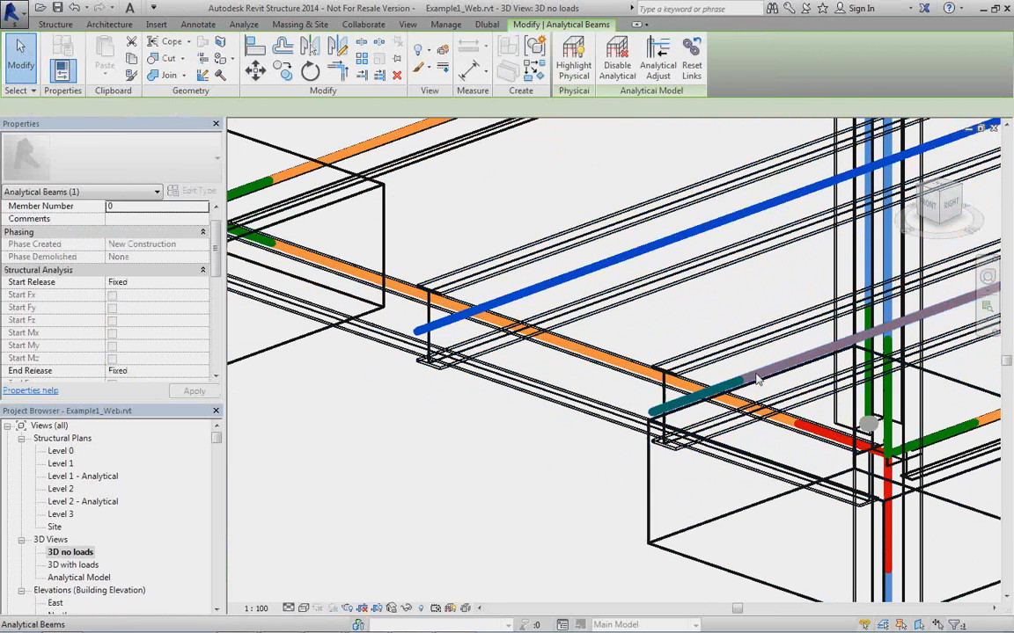
{"action": "left_click", "coordinate": [758, 378], "text": "ctrl"}
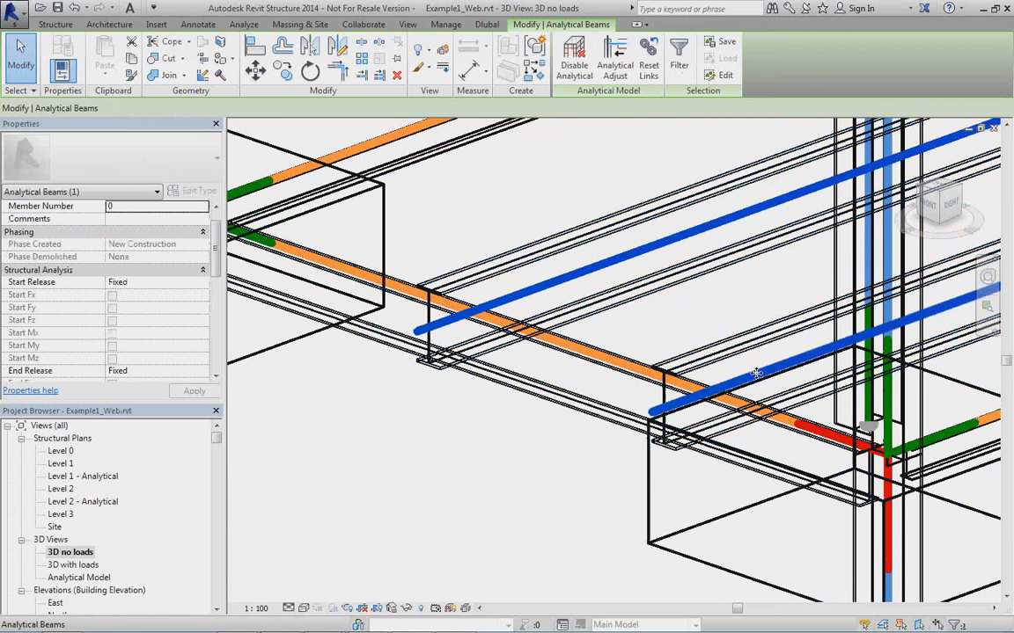
{"action": "left_click_drag", "start_coordinate": [218, 262], "coordinate": [218, 352]}
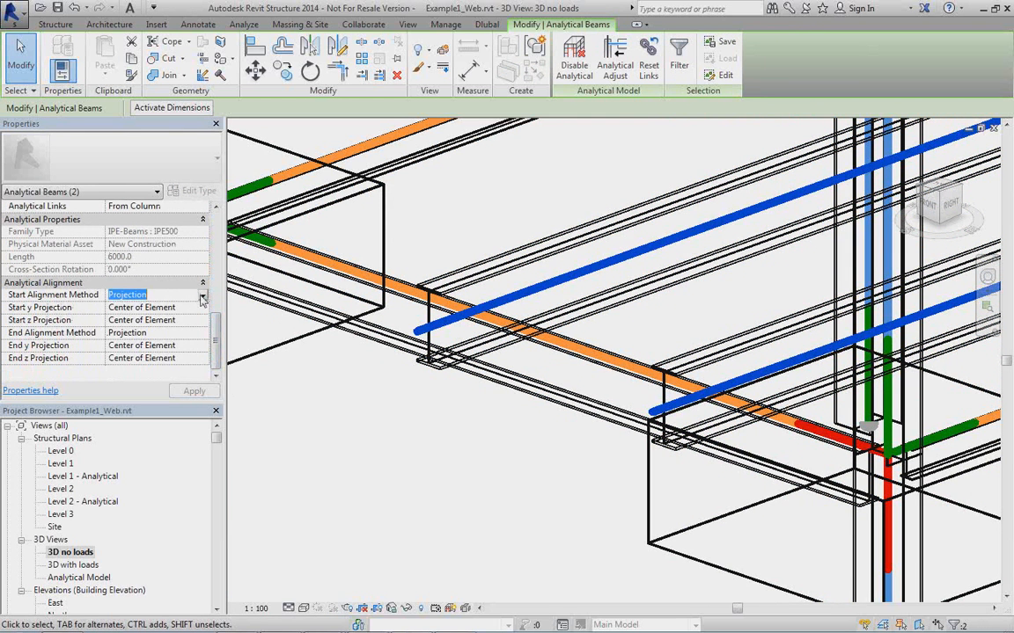
{"action": "left_click", "coordinate": [202, 299]}
{"action": "left_click", "coordinate": [145, 309]}
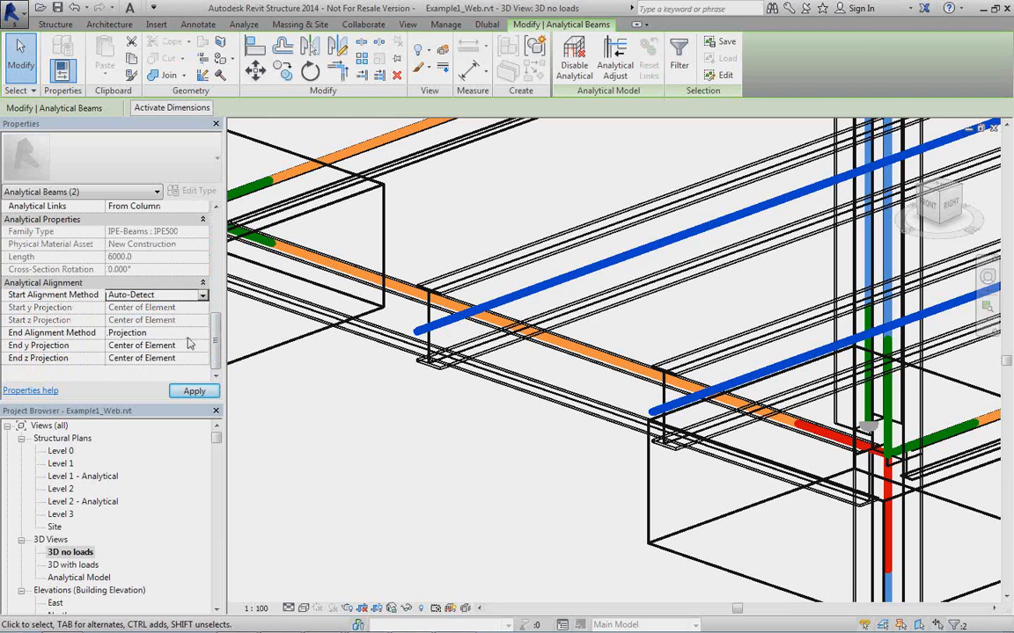
Set the End Alignment Method of the two cross beams' analytical lines to Auto-Detect and check their position in the frame.
{"action": "left_click", "coordinate": [158, 333]}
{"action": "left_click", "coordinate": [203, 333]}
{"action": "left_click", "coordinate": [170, 346]}
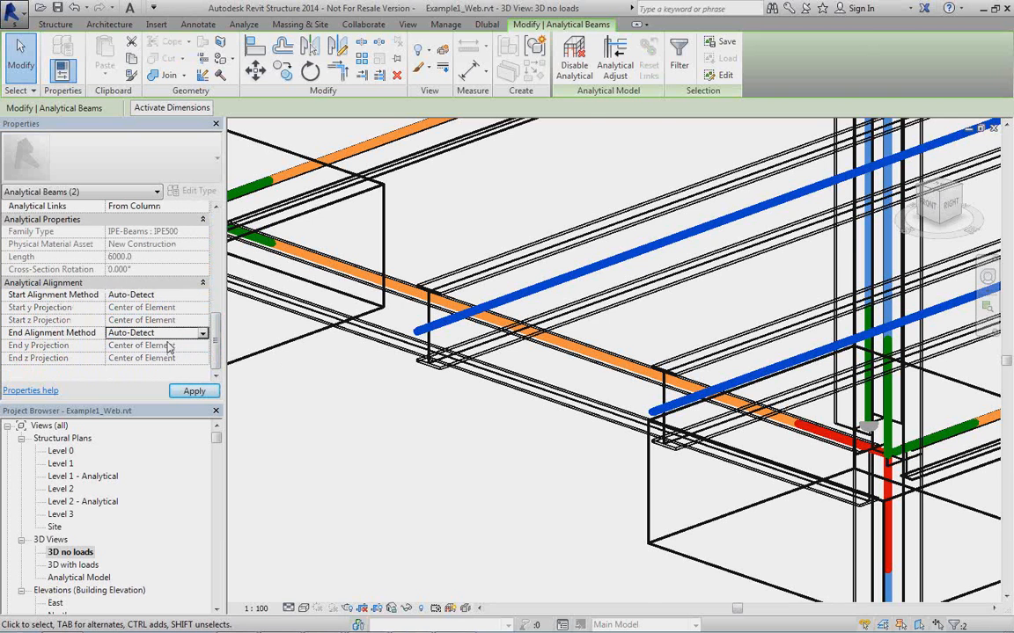
{"action": "middle_click_drag", "start_coordinate": [591, 407], "coordinate": [555, 468]}
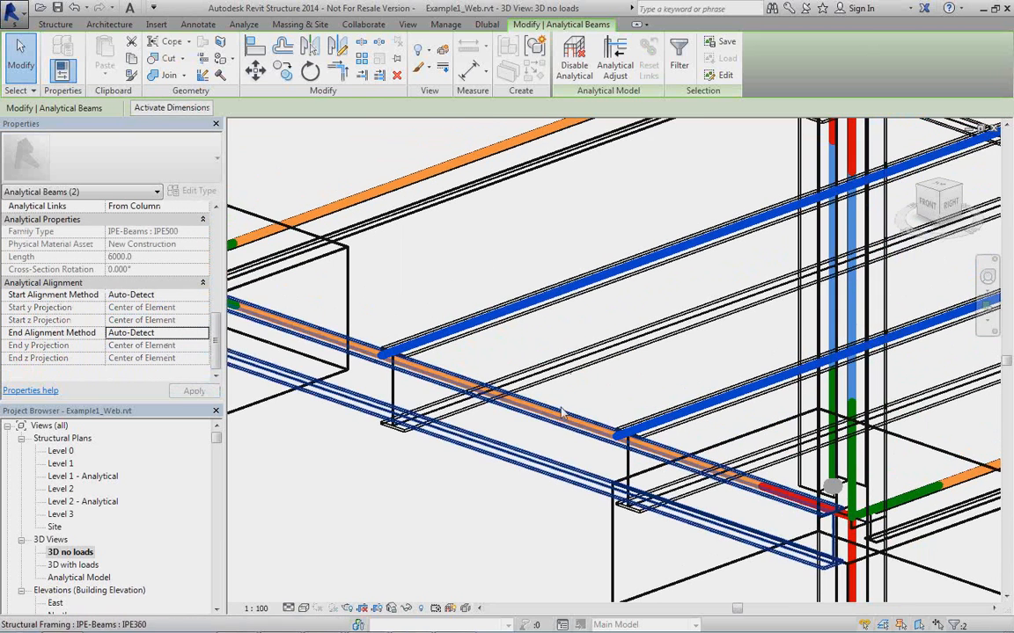
{"action": "middle_click_drag", "start_coordinate": [561, 412], "coordinate": [451, 327], "text": "shift"}
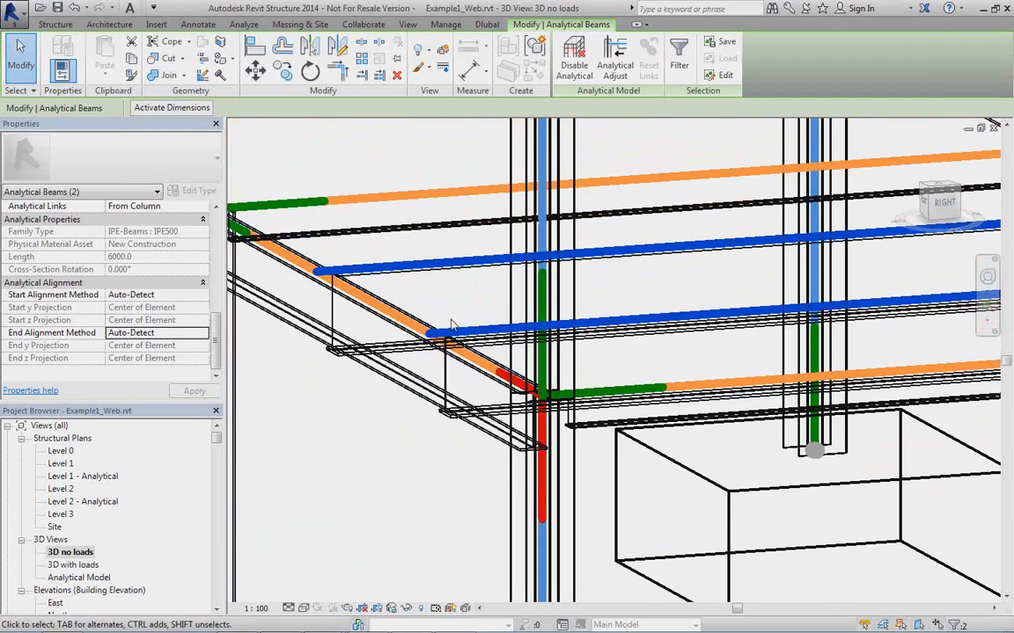
{"action": "scroll", "coordinate": [581, 367], "scroll_direction": "down", "scroll_amount": 4}
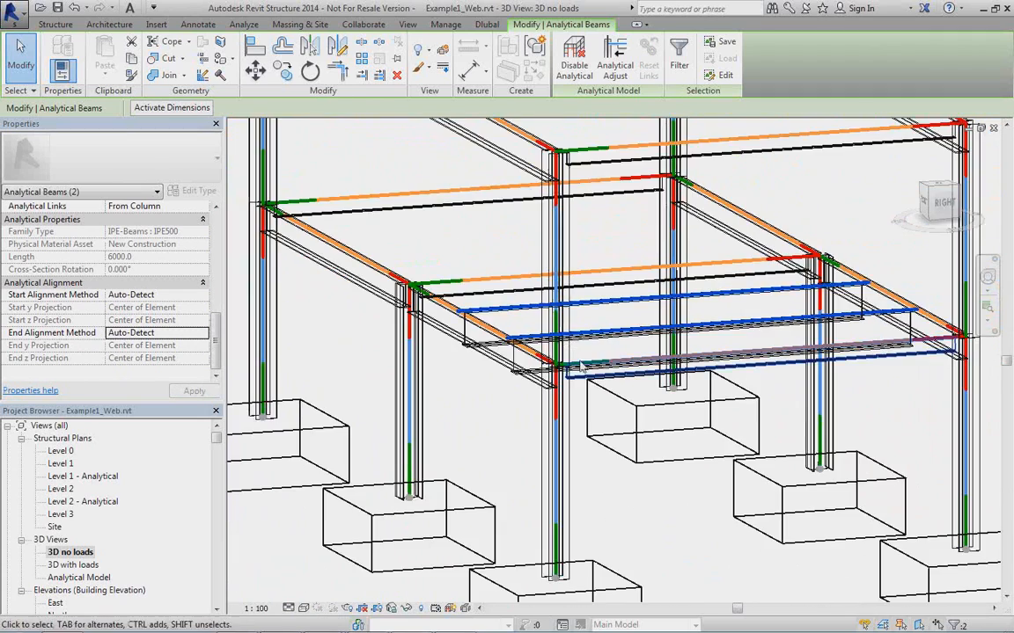
{"action": "middle_click_drag", "start_coordinate": [581, 368], "coordinate": [645, 403], "text": "shift"}
{"action": "scroll", "coordinate": [645, 403], "scroll_direction": "down", "scroll_amount": 2}
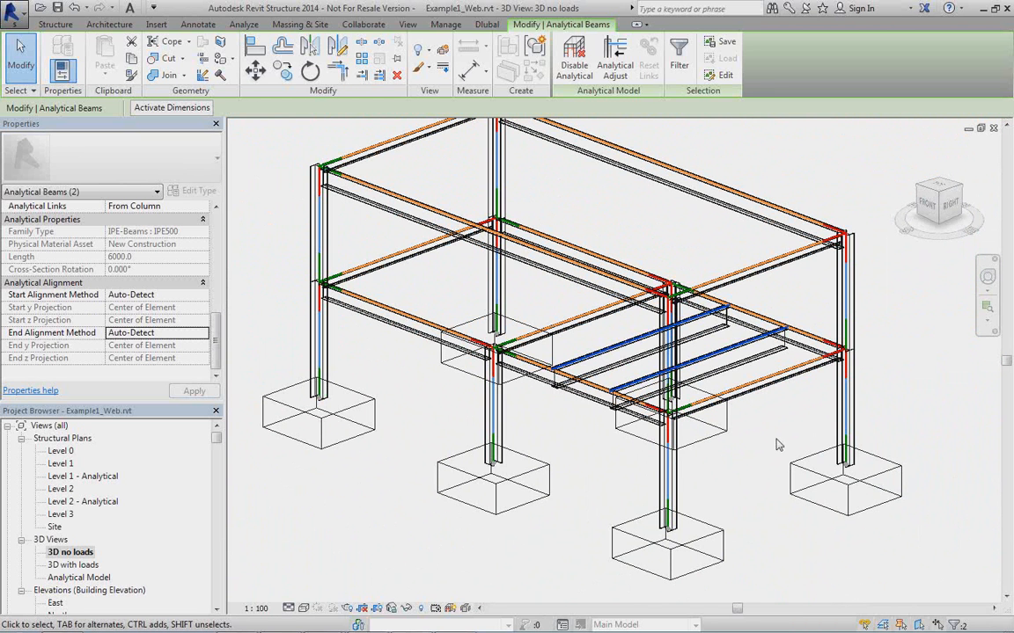
Open the Level 1 structural plan and move grid line 3 to 5500 mm from grid line 4.
{"action": "double_click", "coordinate": [58, 463]}
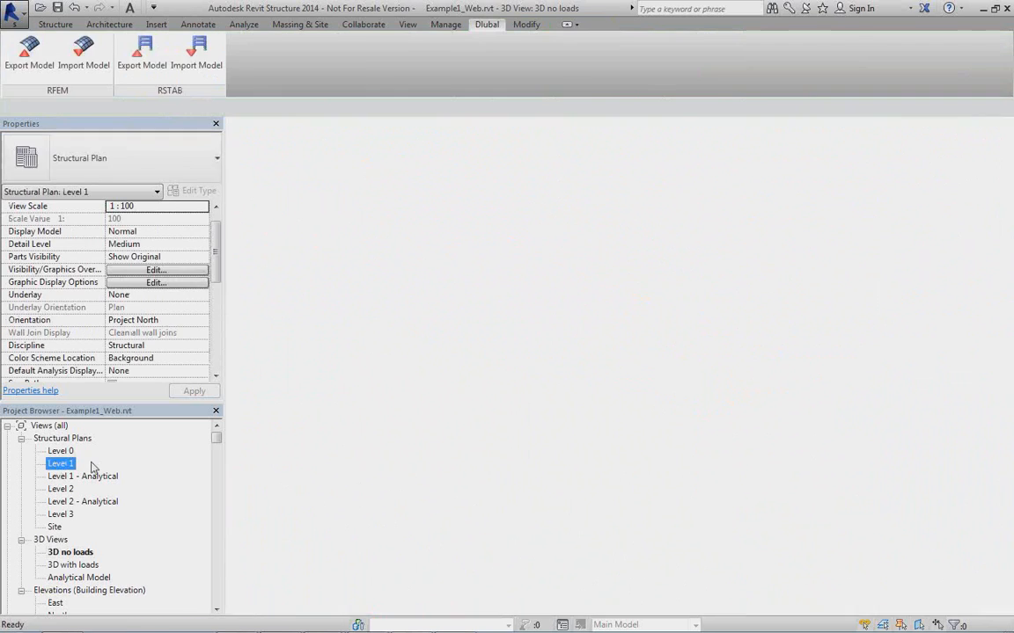
{"action": "scroll", "coordinate": [576, 381], "scroll_direction": "up", "scroll_amount": 4}
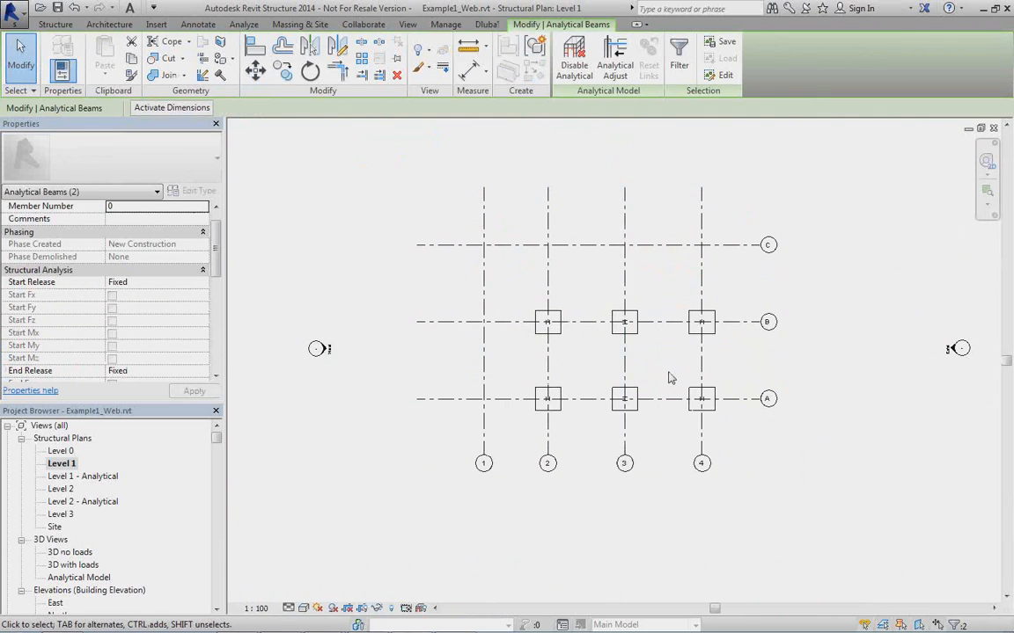
{"action": "left_click", "coordinate": [536, 281]}
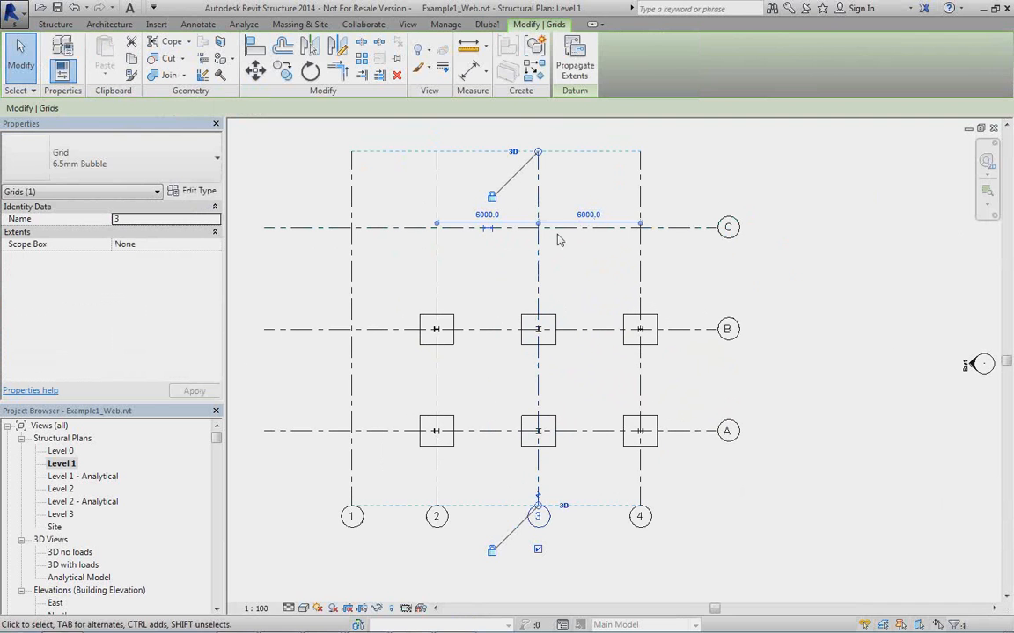
{"action": "left_click", "coordinate": [600, 216]}
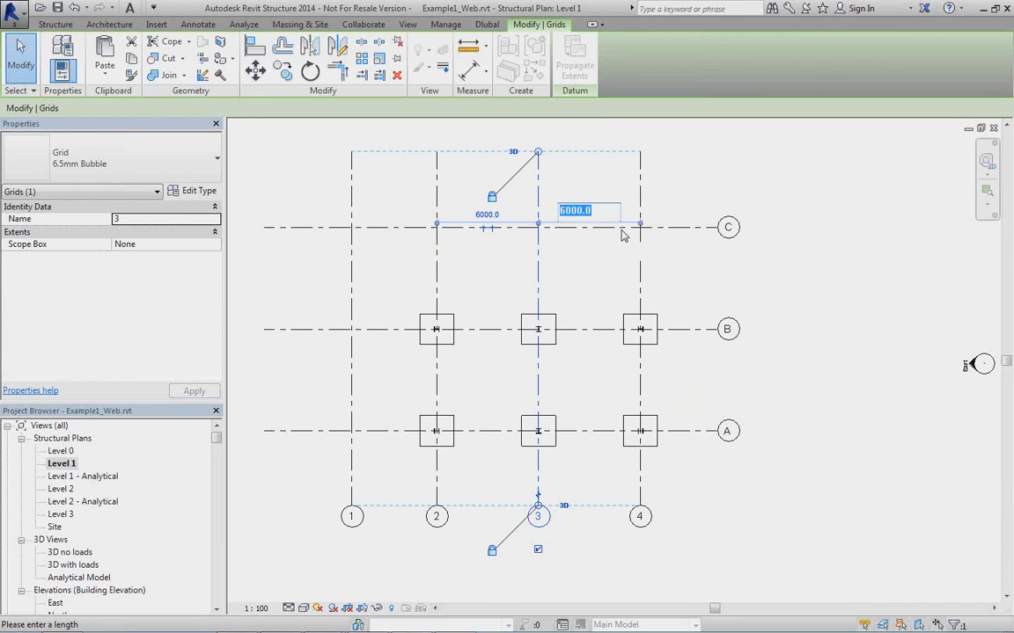
{"action": "key", "text": "Return"}
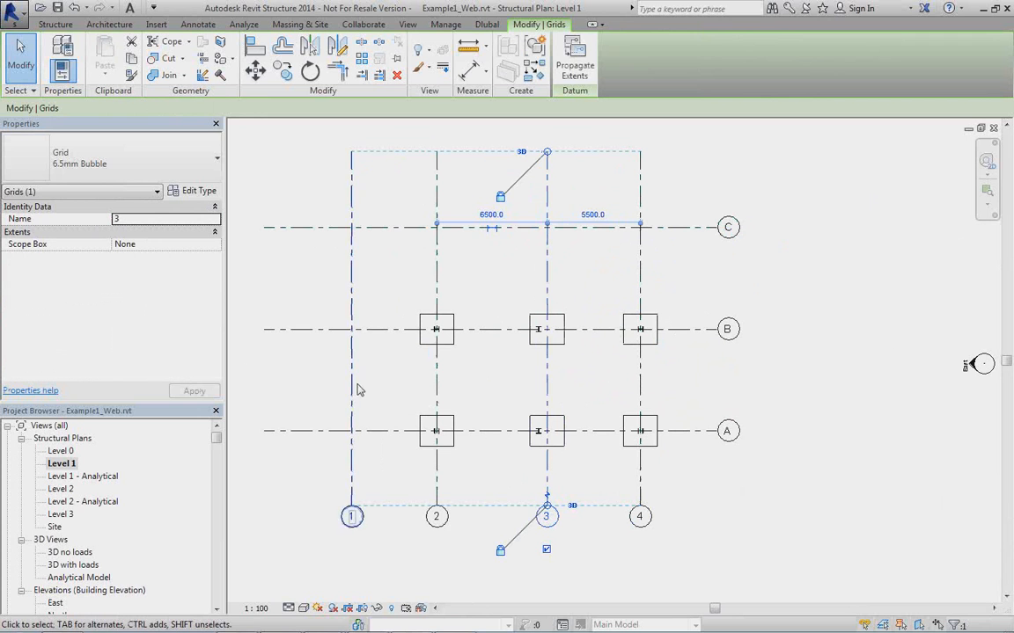
Move grid line A to a distance of 5500 mm from grid line B.
{"action": "left_click", "coordinate": [368, 431]}
{"action": "left_click", "coordinate": [356, 384]}
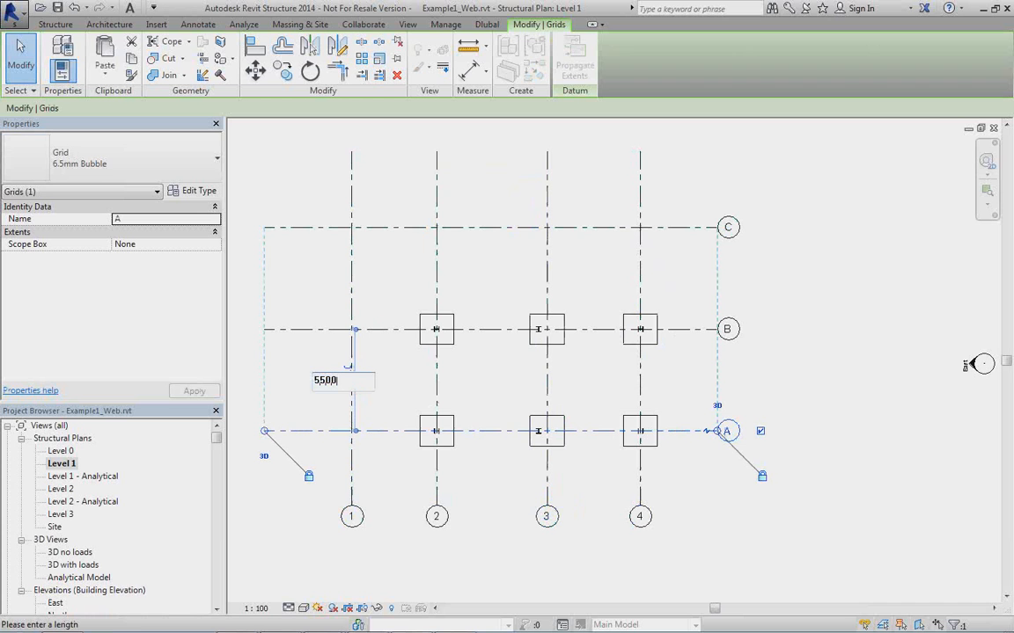
{"action": "type", "text": "5500"}
{"action": "key", "text": "Return"}
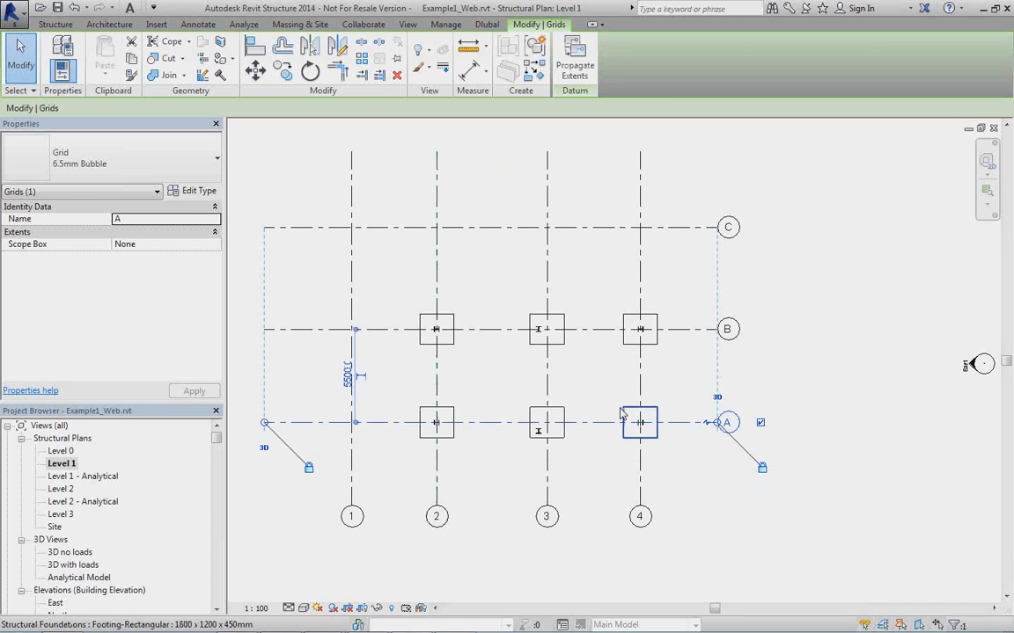
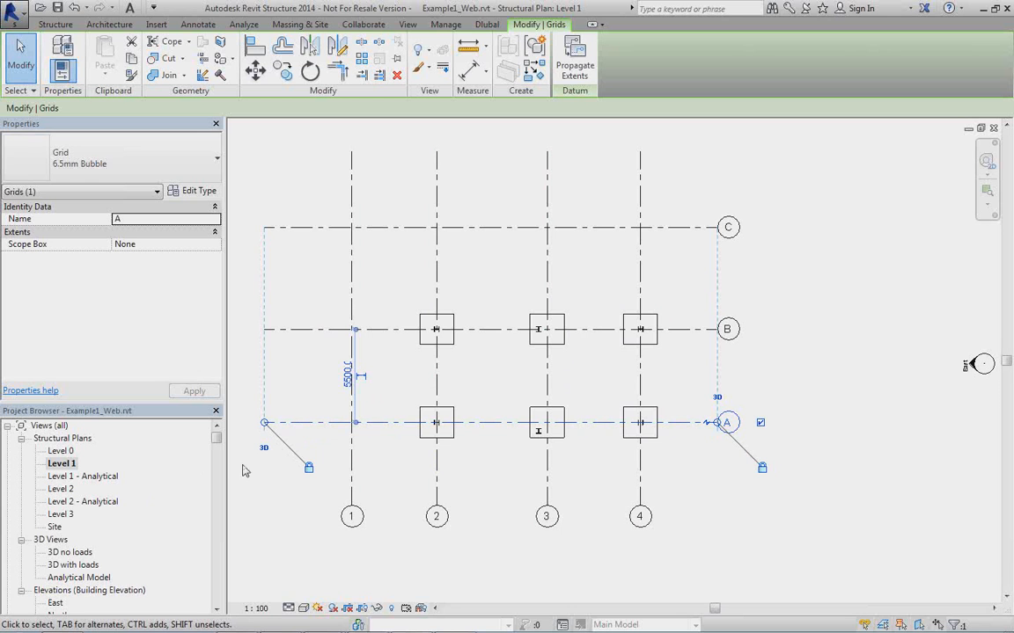
Undo the last two grid changes, the moves of grid lines A and 3.
{"action": "left_click", "coordinate": [75, 8]}
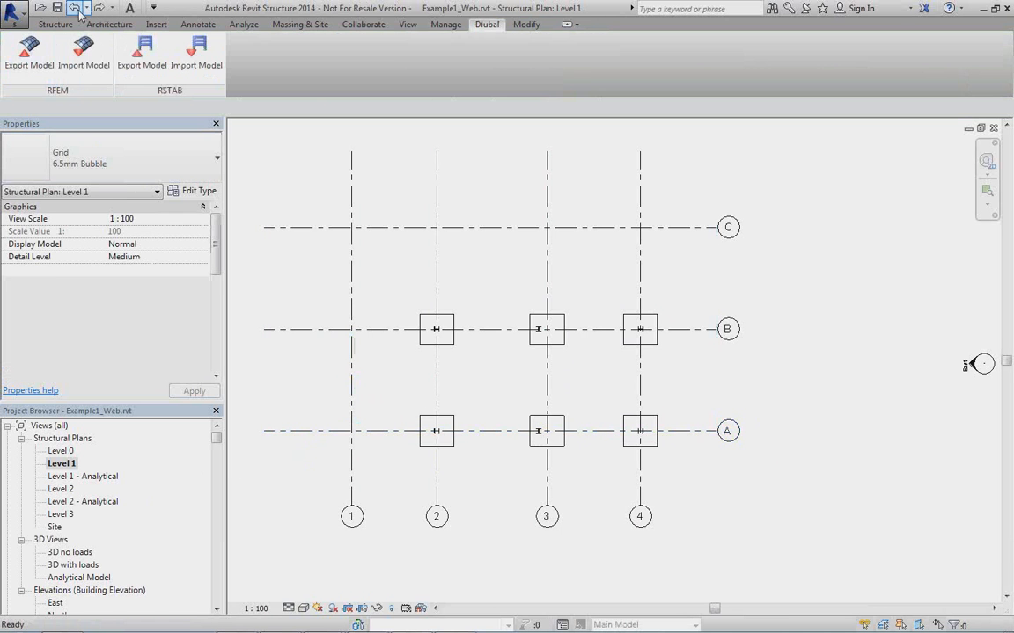
{"action": "left_click", "coordinate": [75, 8]}
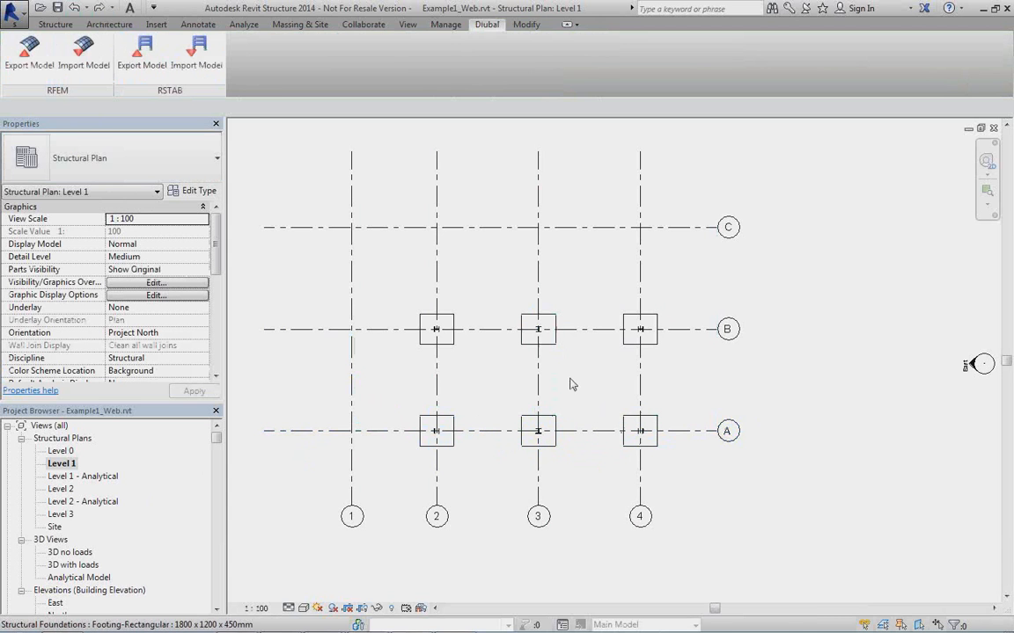
Try moving only grid line A to 5500 mm from grid line B and check the column positions.
{"action": "left_click", "coordinate": [371, 428]}
{"action": "left_click", "coordinate": [349, 392]}
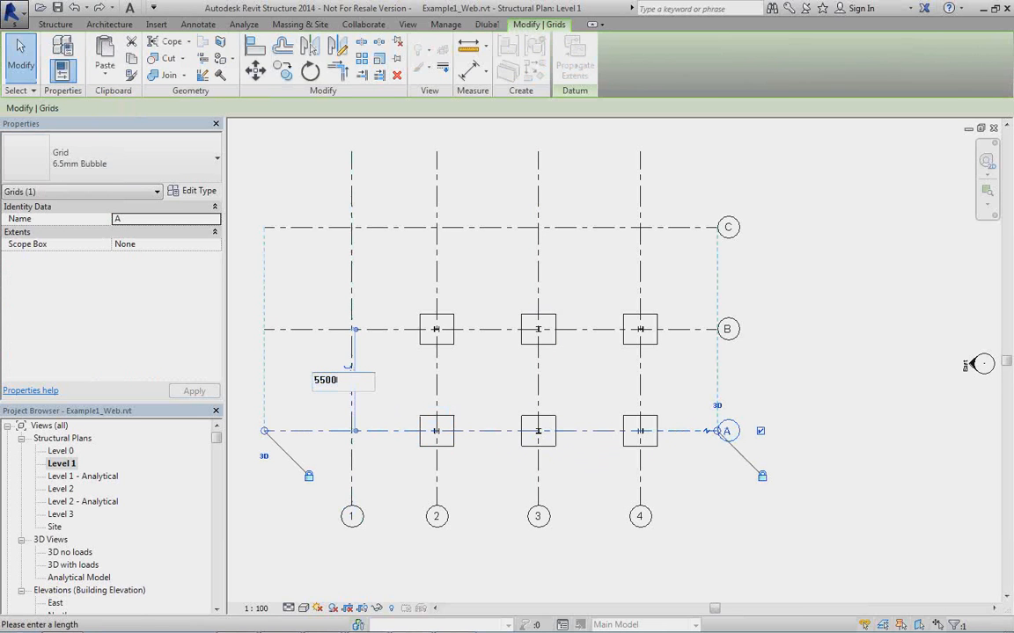
{"action": "type", "text": "5500"}
{"action": "key", "text": "Return"}
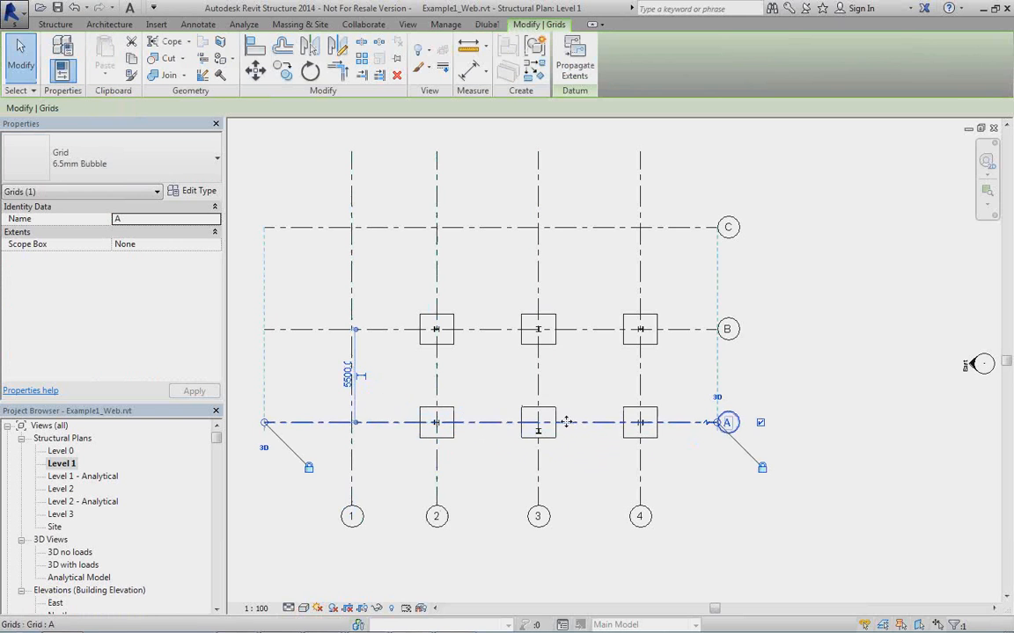
{"action": "scroll", "coordinate": [538, 435], "scroll_direction": "up", "scroll_amount": 5}
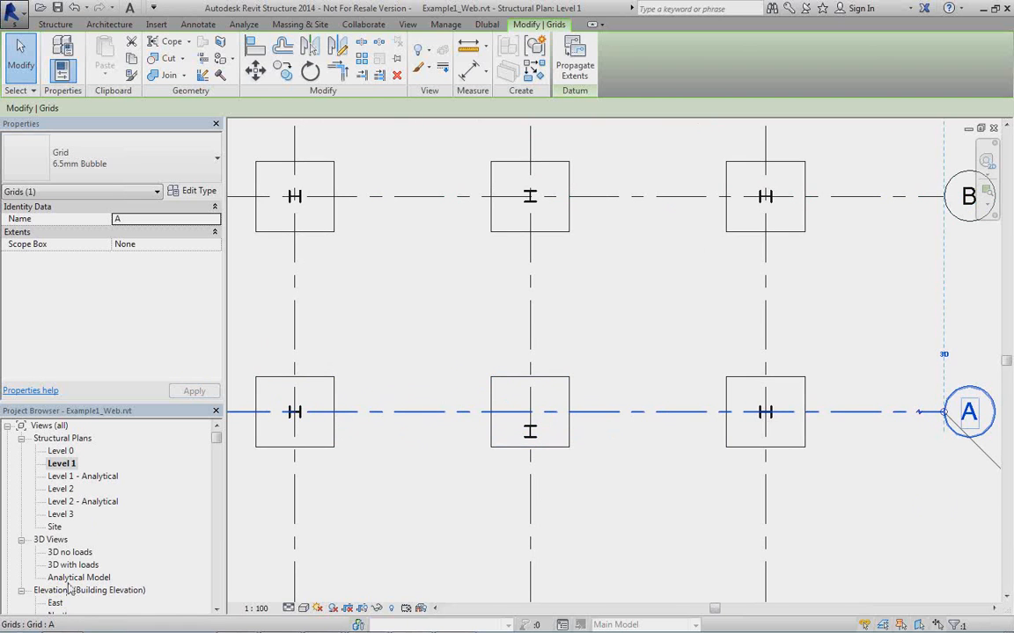
Open the 3D no loads view and examine the properties and analytical connection of the HEA 300 column near grid intersection A-3.
{"action": "double_click", "coordinate": [70, 552]}
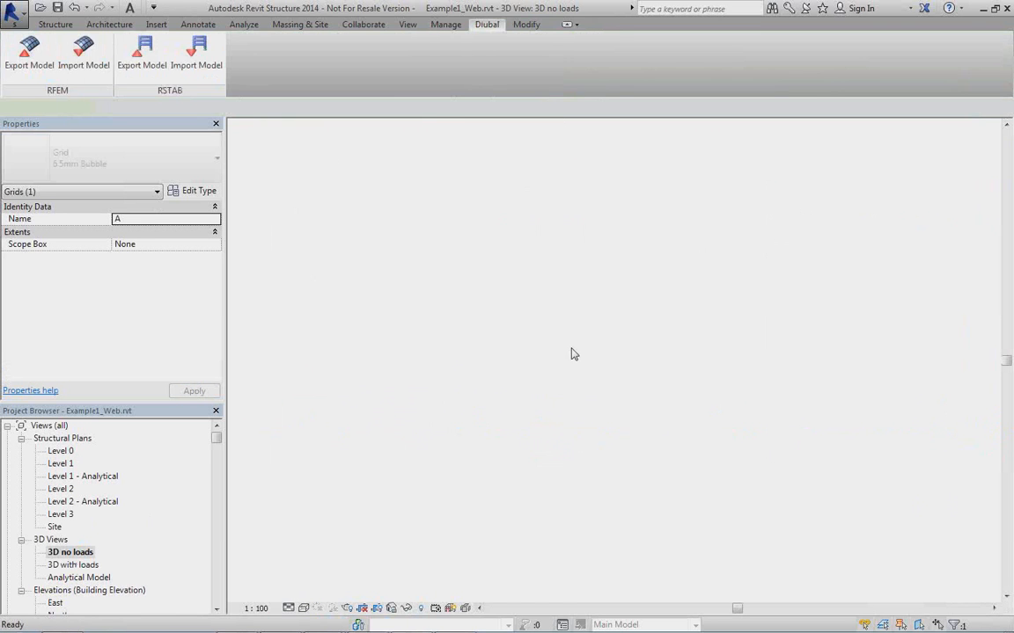
{"action": "middle_click_drag", "start_coordinate": [566, 451], "coordinate": [577, 433], "text": "shift"}
{"action": "scroll", "coordinate": [577, 433], "scroll_direction": "up", "scroll_amount": 4}
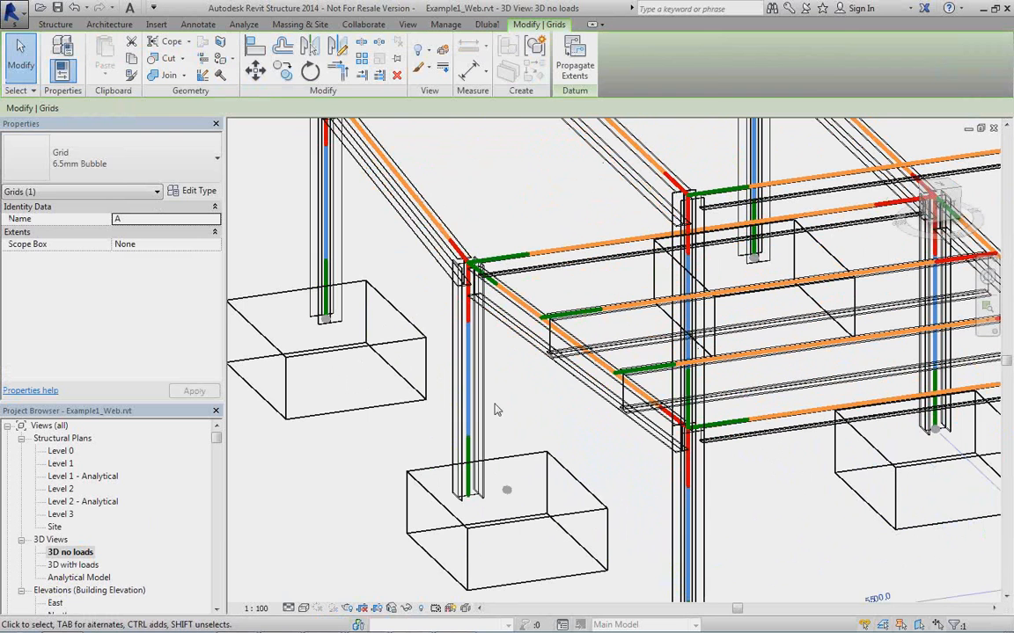
{"action": "left_click", "coordinate": [483, 400]}
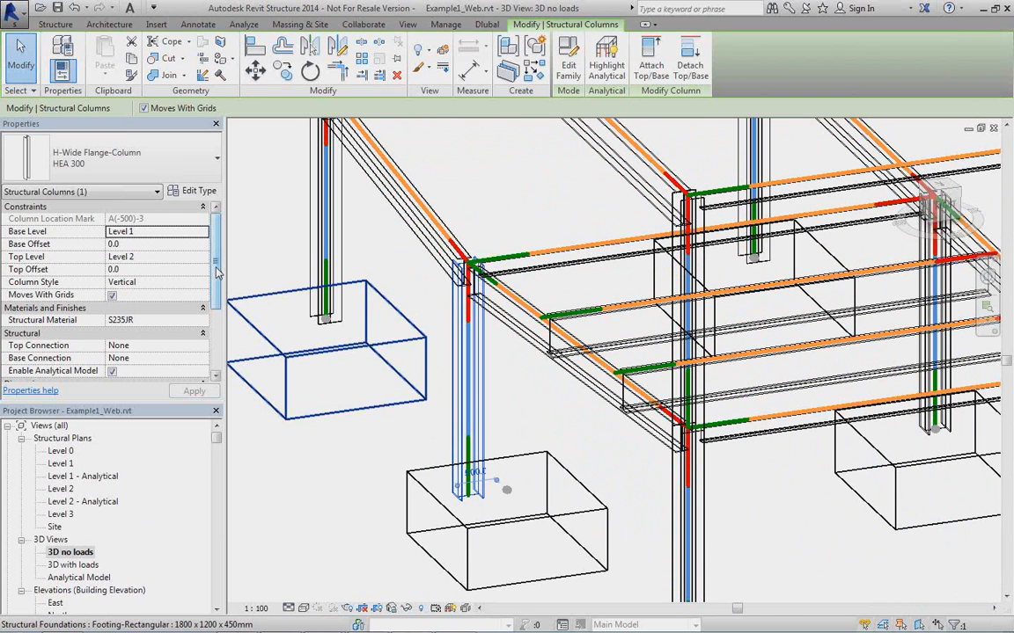
{"action": "left_click_drag", "start_coordinate": [217, 268], "coordinate": [220, 361]}
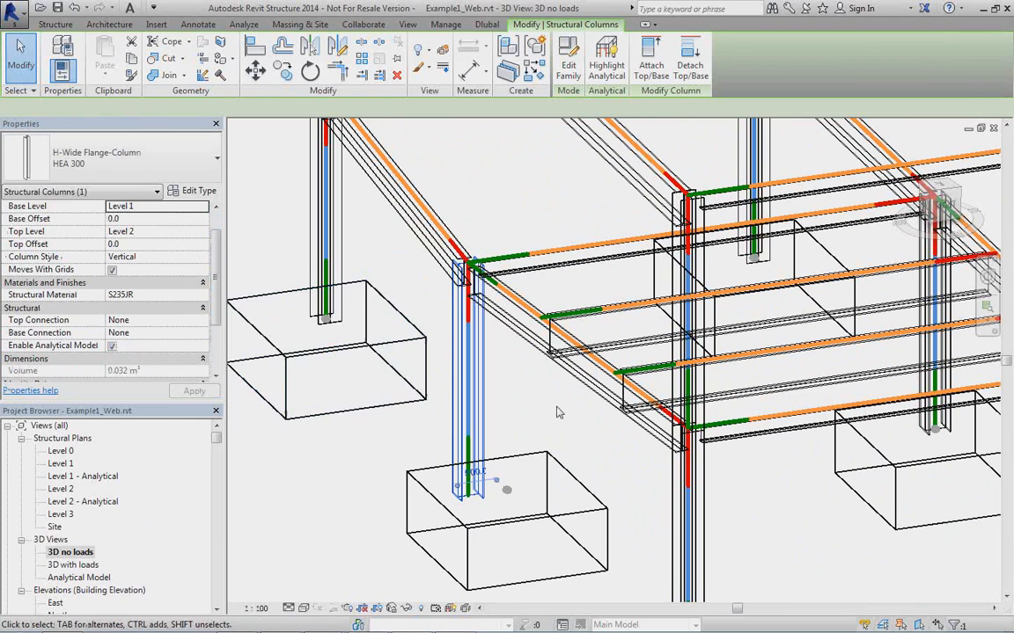
{"action": "middle_click_drag", "start_coordinate": [555, 406], "coordinate": [530, 385]}
{"action": "scroll", "coordinate": [510, 341], "scroll_direction": "down", "scroll_amount": 1}
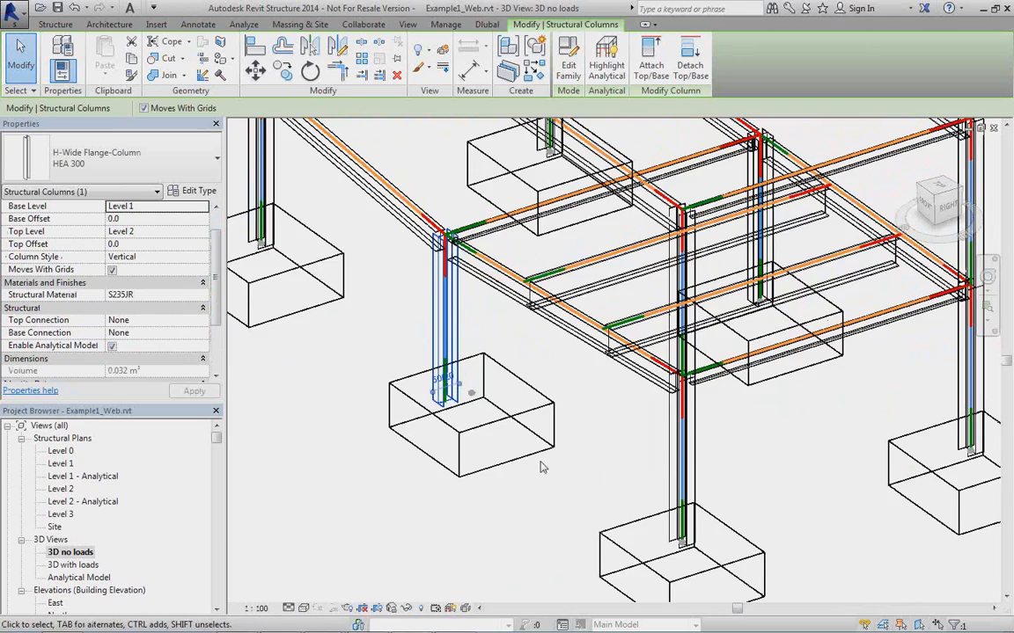
{"action": "scroll", "coordinate": [542, 468], "scroll_direction": "down", "scroll_amount": 3}
{"action": "middle_click_drag", "start_coordinate": [542, 468], "coordinate": [515, 438], "text": "shift"}
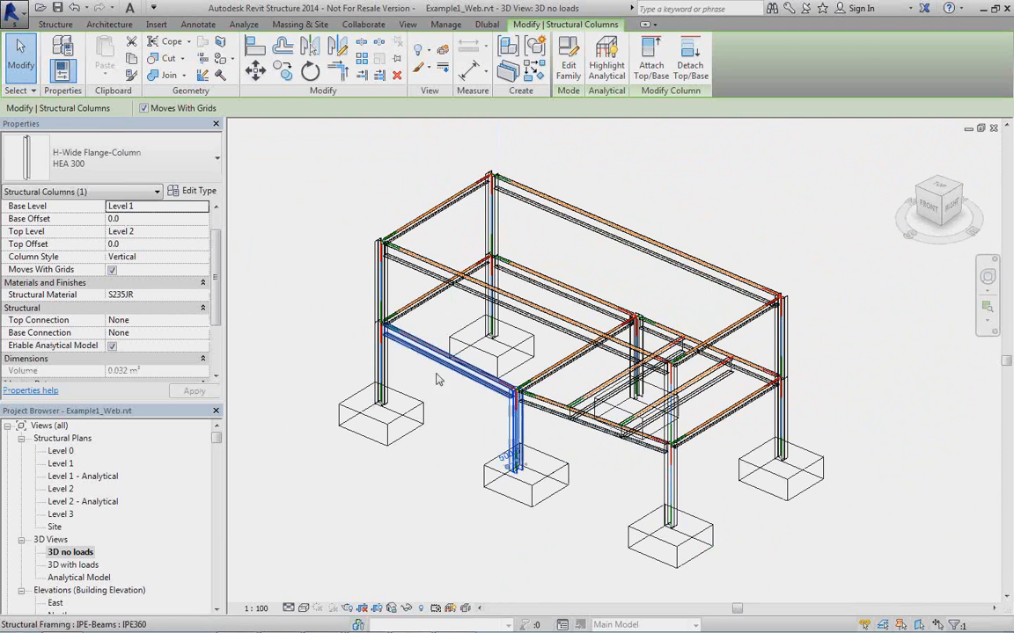
Undo the last move of grid line A.
{"action": "left_click", "coordinate": [73, 8]}
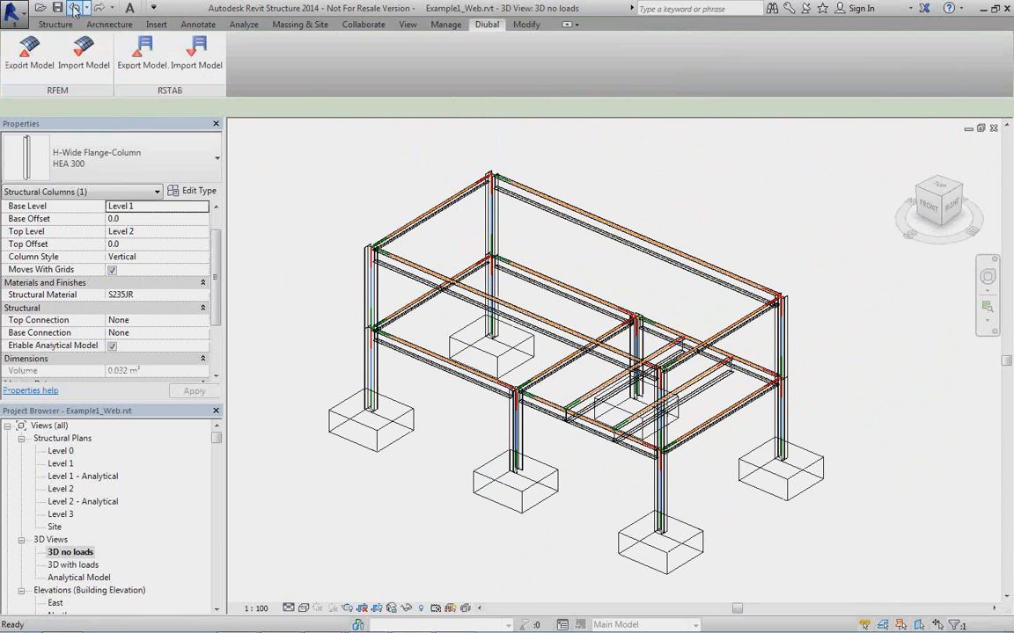
{"action": "middle_click_drag", "start_coordinate": [581, 463], "coordinate": [564, 415]}
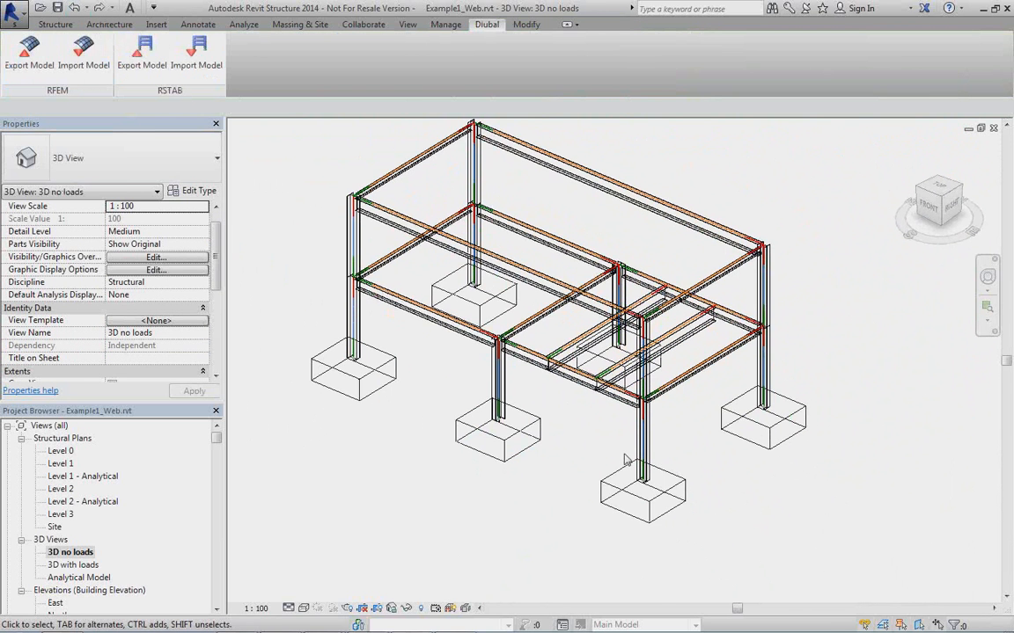
Move the IPE500 cross beam nearest the middle columns to 1750 mm from the girder between those columns.
{"action": "middle_click_drag", "start_coordinate": [620, 462], "coordinate": [720, 406], "text": "shift"}
{"action": "middle_click_drag", "start_coordinate": [587, 348], "coordinate": [588, 417]}
{"action": "scroll", "coordinate": [585, 391], "scroll_direction": "up", "scroll_amount": 3}
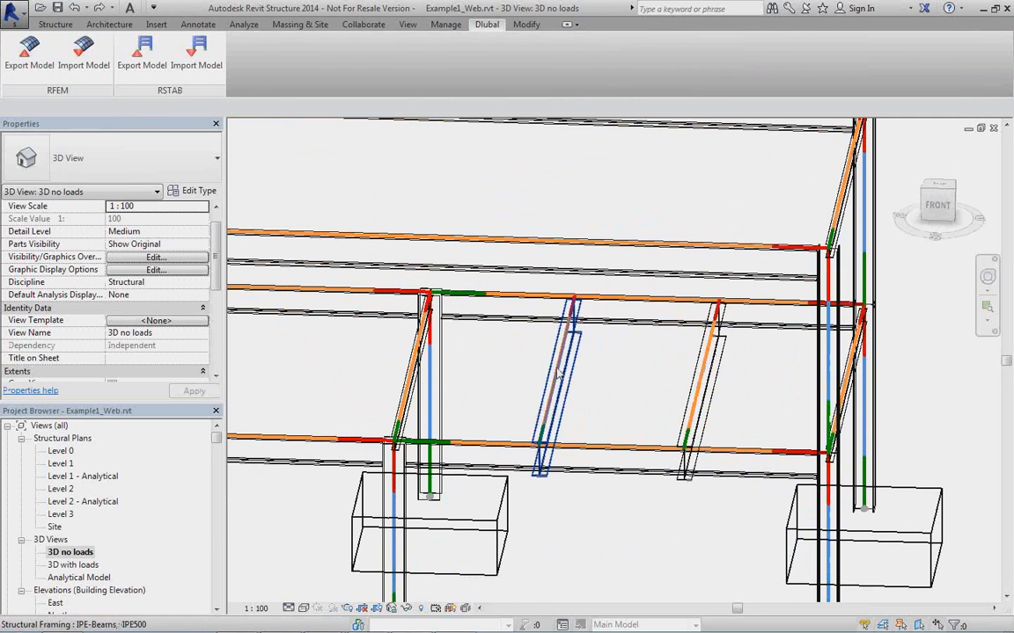
{"action": "left_click", "coordinate": [556, 374]}
{"action": "left_click", "coordinate": [501, 288]}
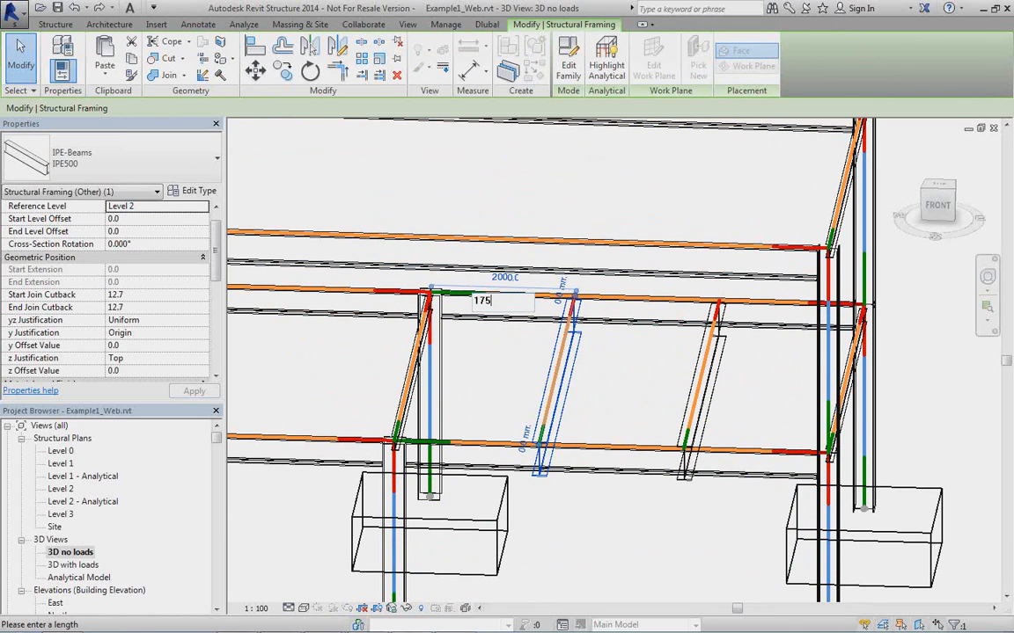
{"action": "key", "text": "Return"}
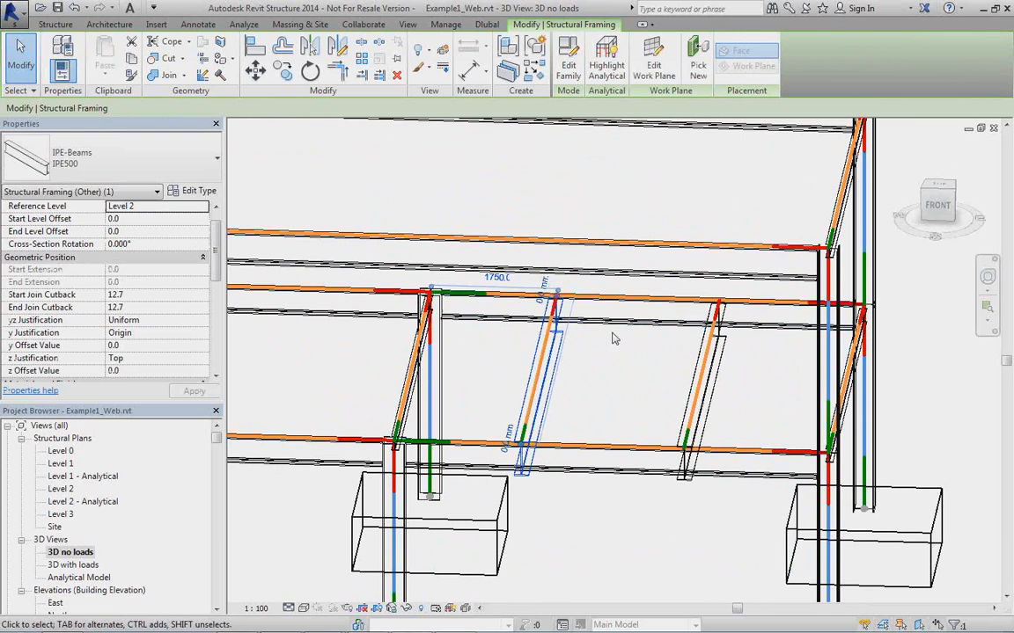
Move the second IPE500 cross beam to 2500 mm from the first cross beam.
{"action": "middle_click_drag", "start_coordinate": [593, 471], "coordinate": [648, 307]}
{"action": "scroll", "coordinate": [608, 383], "scroll_direction": "down", "scroll_amount": 1}
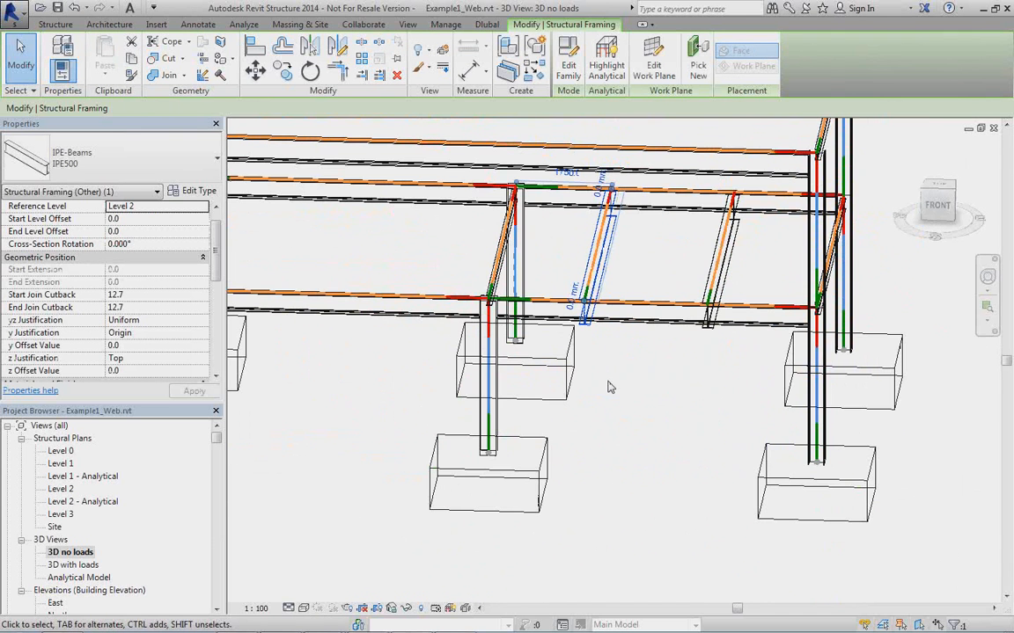
{"action": "middle_click_drag", "start_coordinate": [667, 422], "coordinate": [699, 295], "text": "shift"}
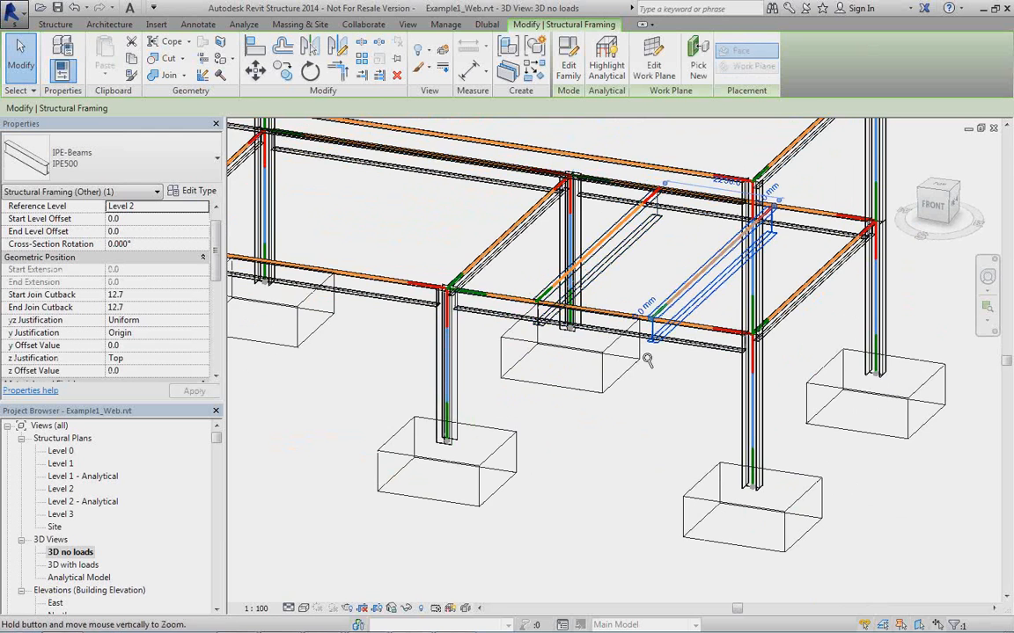
{"action": "middle_click_drag", "start_coordinate": [616, 330], "coordinate": [682, 343], "text": "shift"}
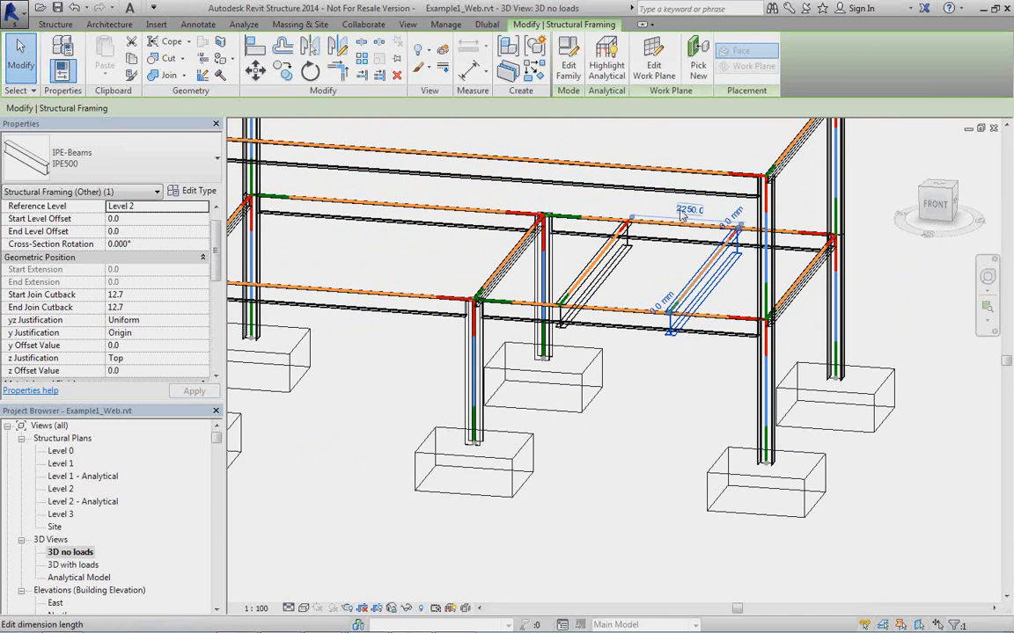
{"action": "left_click", "coordinate": [688, 211]}
{"action": "type", "text": "250"}
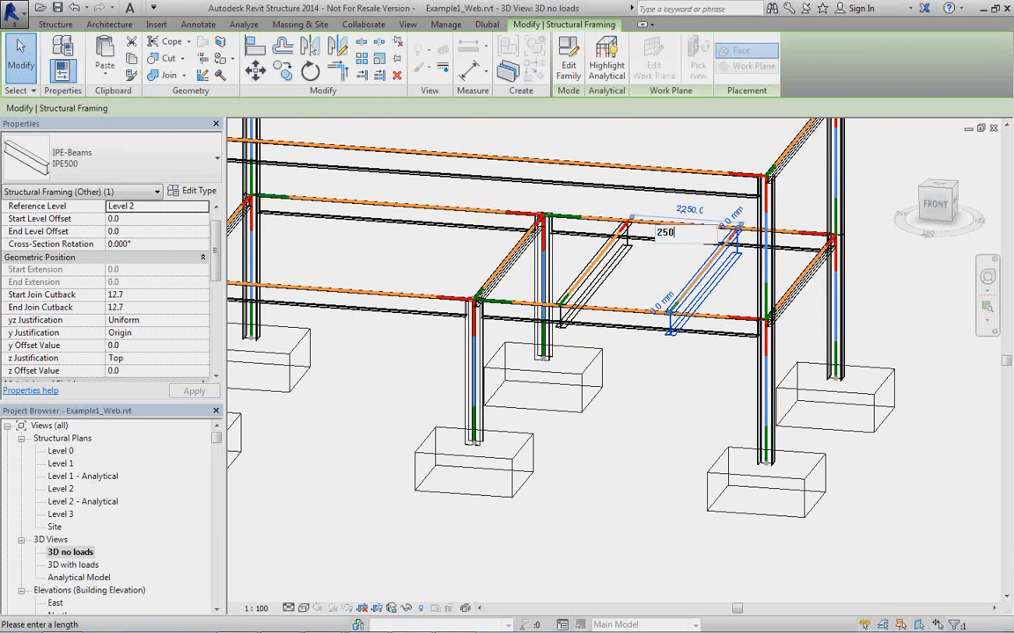
{"action": "type", "text": "0"}
{"action": "key", "text": "Return"}
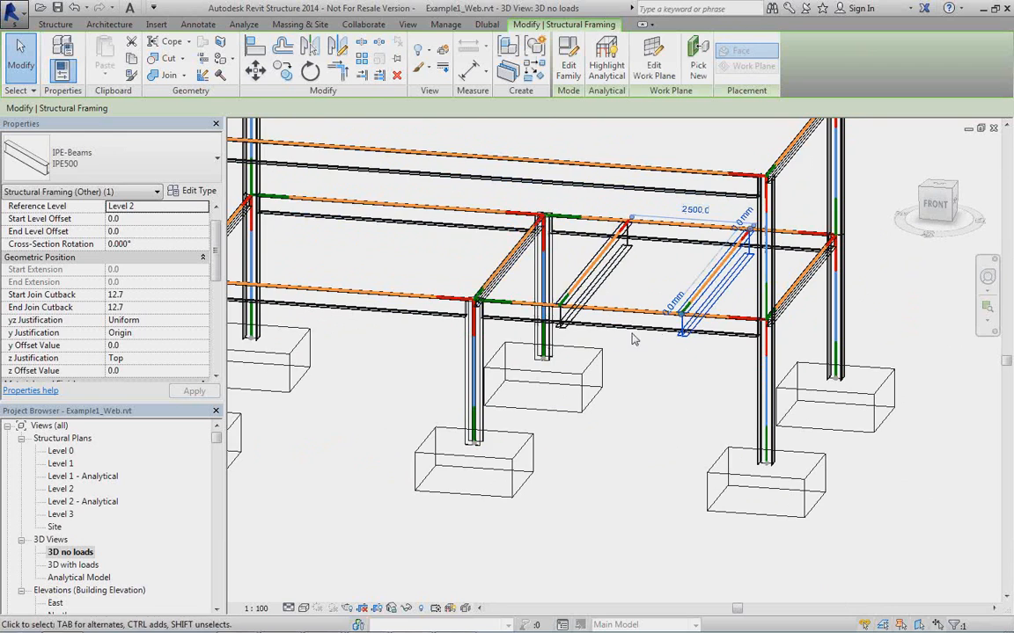
Change the Level 2 IPE200 end girder, opposite the bay with the cross beams, to type IPE270.
{"action": "scroll", "coordinate": [663, 393], "scroll_direction": "up", "scroll_amount": 1}
{"action": "middle_click_drag", "start_coordinate": [662, 393], "coordinate": [615, 520], "text": "shift"}
{"action": "scroll", "coordinate": [529, 461], "scroll_direction": "up", "scroll_amount": 1}
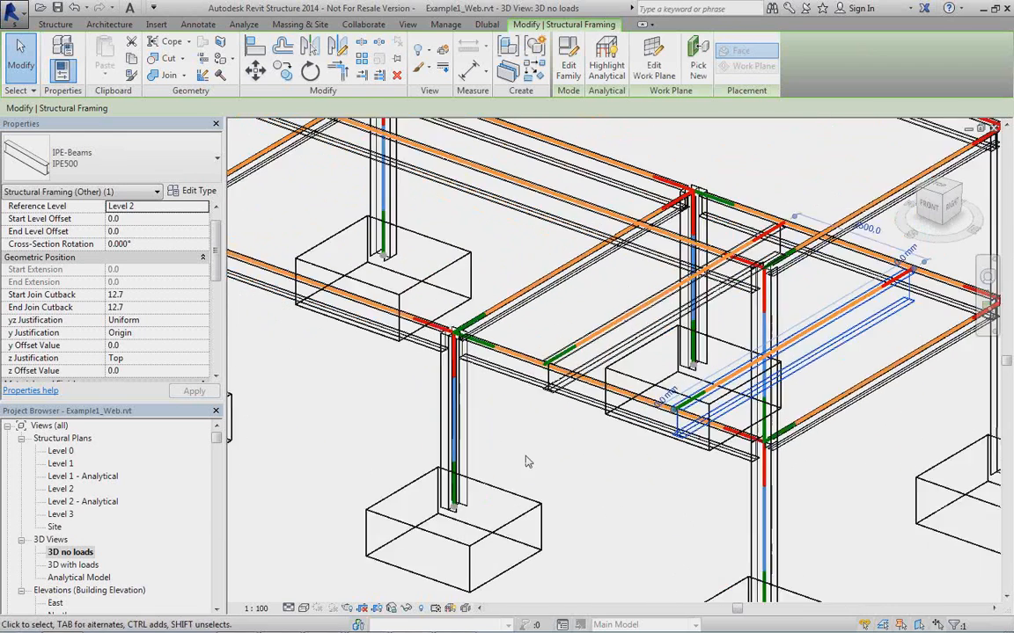
{"action": "scroll", "coordinate": [527, 462], "scroll_direction": "down", "scroll_amount": 3}
{"action": "scroll", "coordinate": [343, 309], "scroll_direction": "up", "scroll_amount": 2}
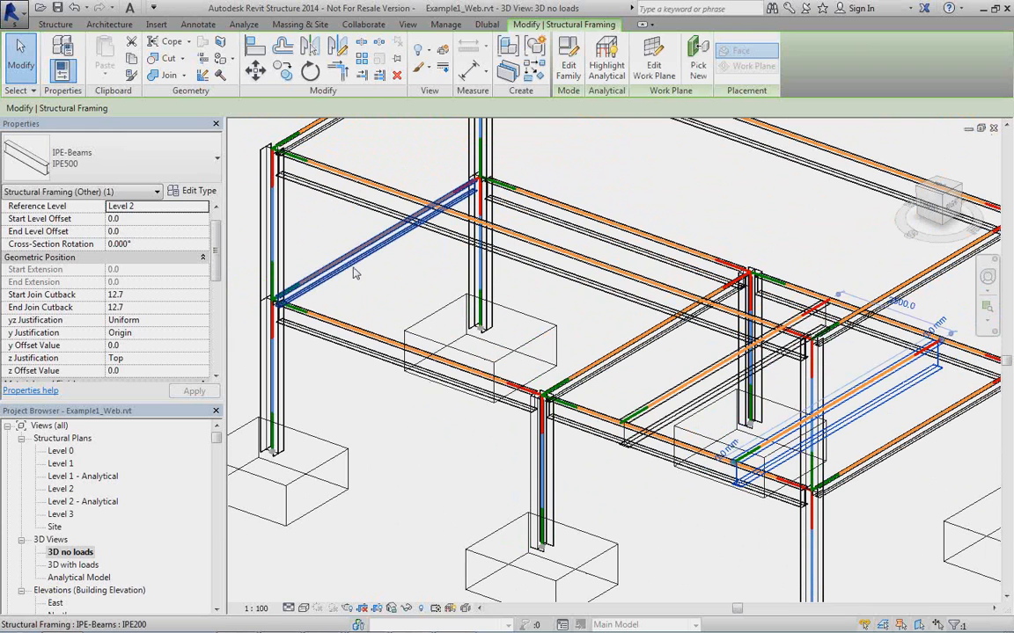
{"action": "left_click", "coordinate": [354, 274]}
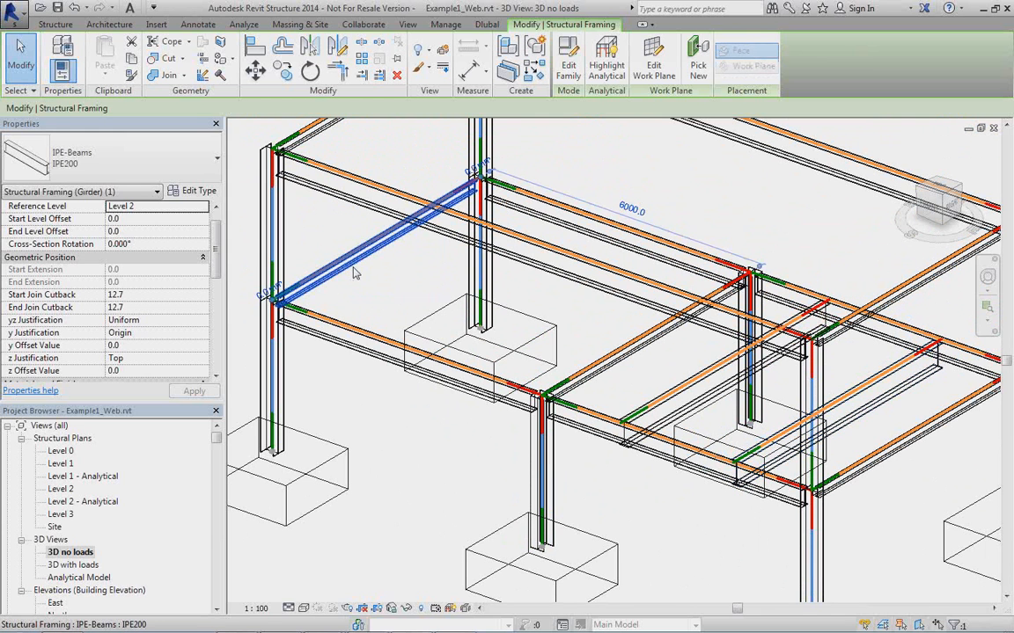
{"action": "left_click", "coordinate": [198, 157]}
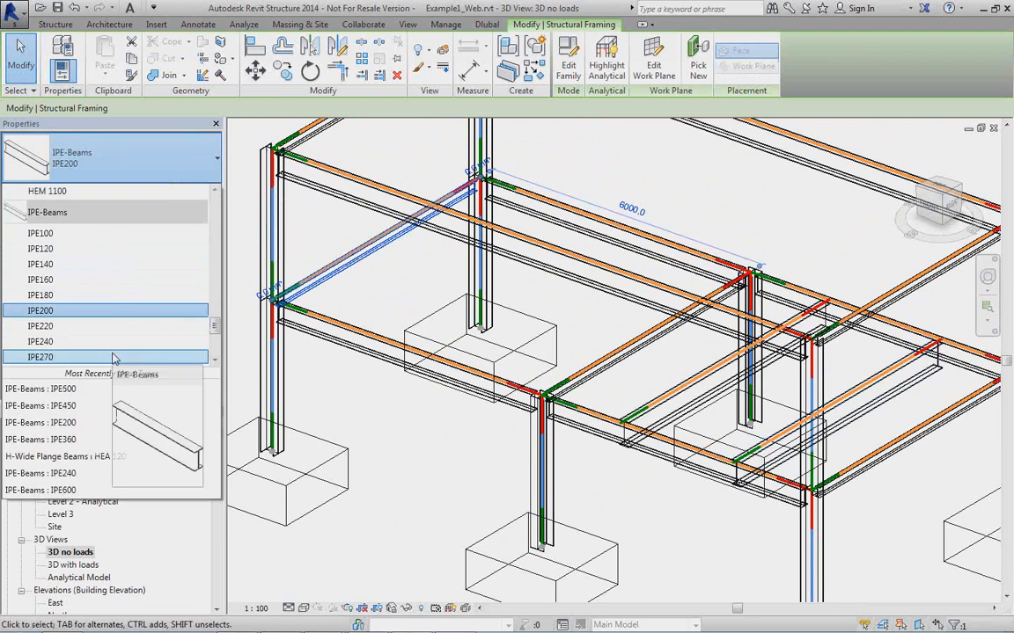
{"action": "left_click", "coordinate": [113, 357]}
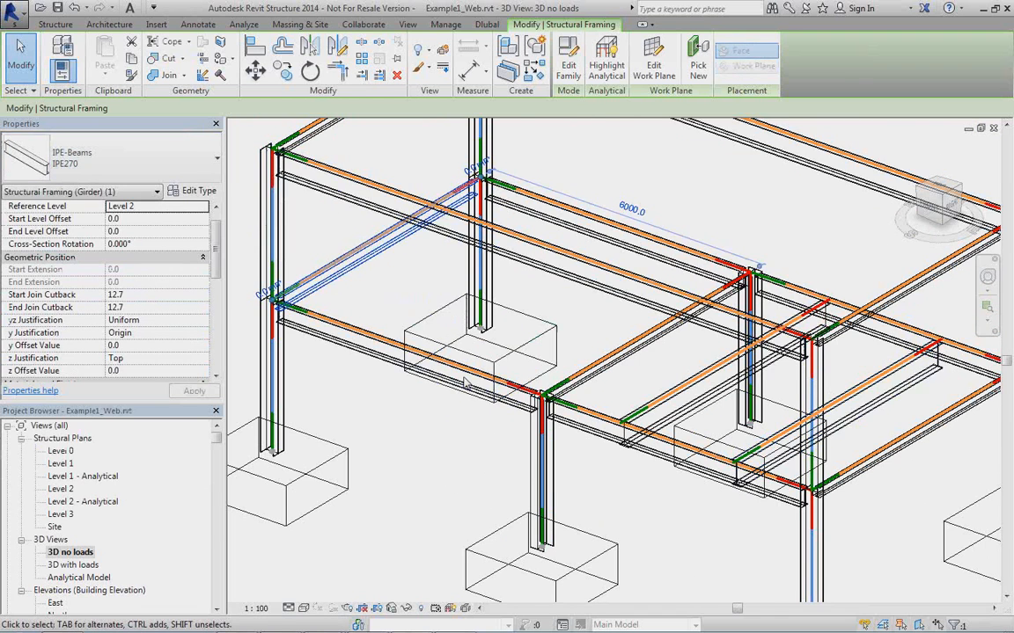
{"action": "scroll", "coordinate": [422, 341], "scroll_direction": "down", "scroll_amount": 2}
{"action": "scroll", "coordinate": [508, 419], "scroll_direction": "down", "scroll_amount": 1}
{"action": "middle_click_drag", "start_coordinate": [508, 419], "coordinate": [502, 442], "text": "shift"}
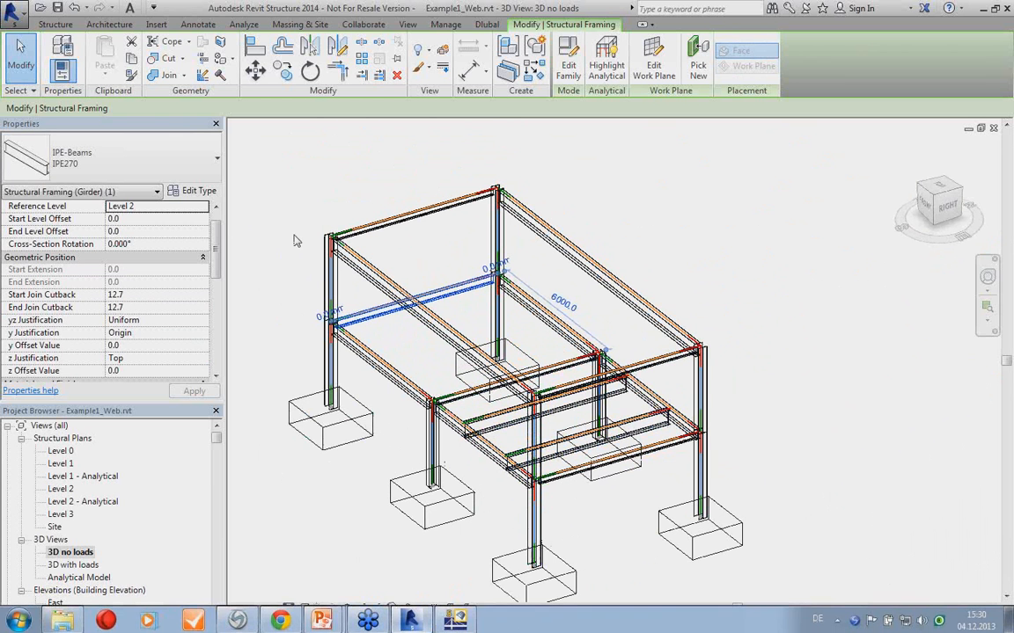
{"action": "key", "text": "Escape"}
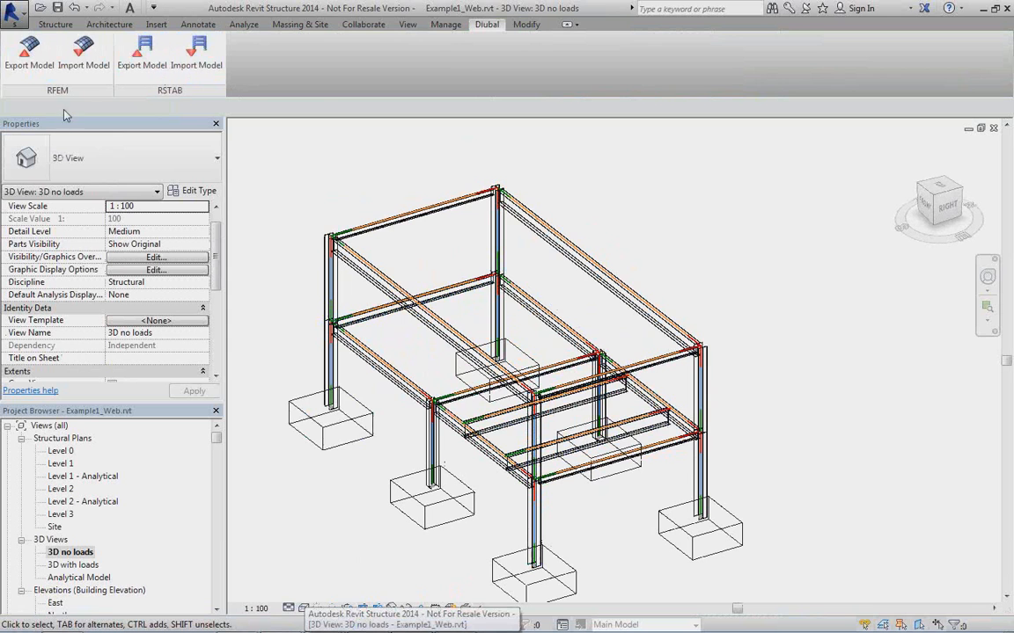
Export the model to RFEM with Update existing Structure and Remove absent Objects active, reviewing the structural settings first.
{"action": "left_click", "coordinate": [33, 55]}
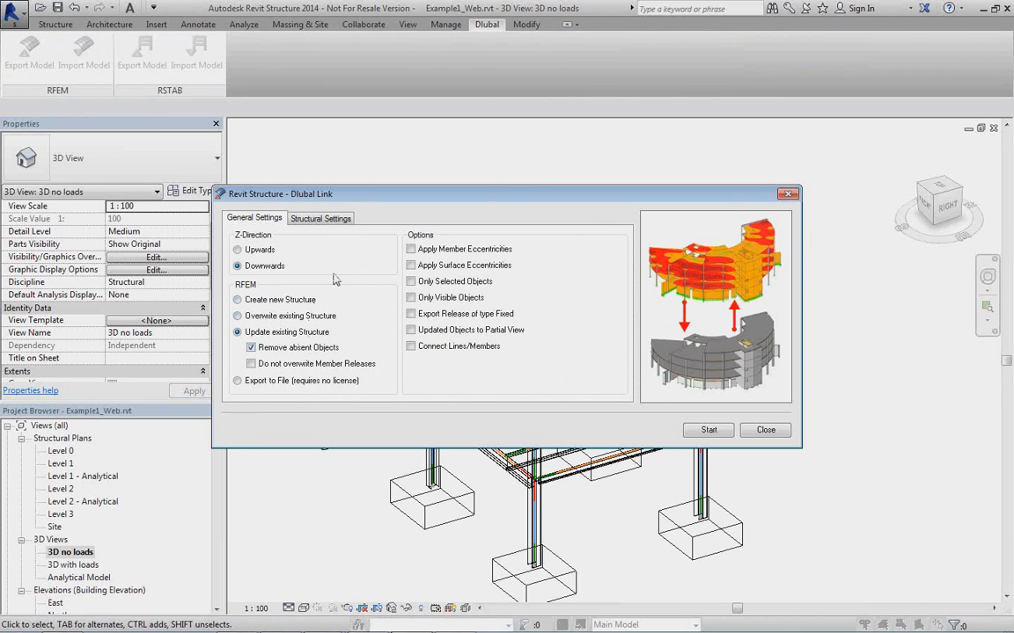
{"action": "left_click", "coordinate": [317, 219]}
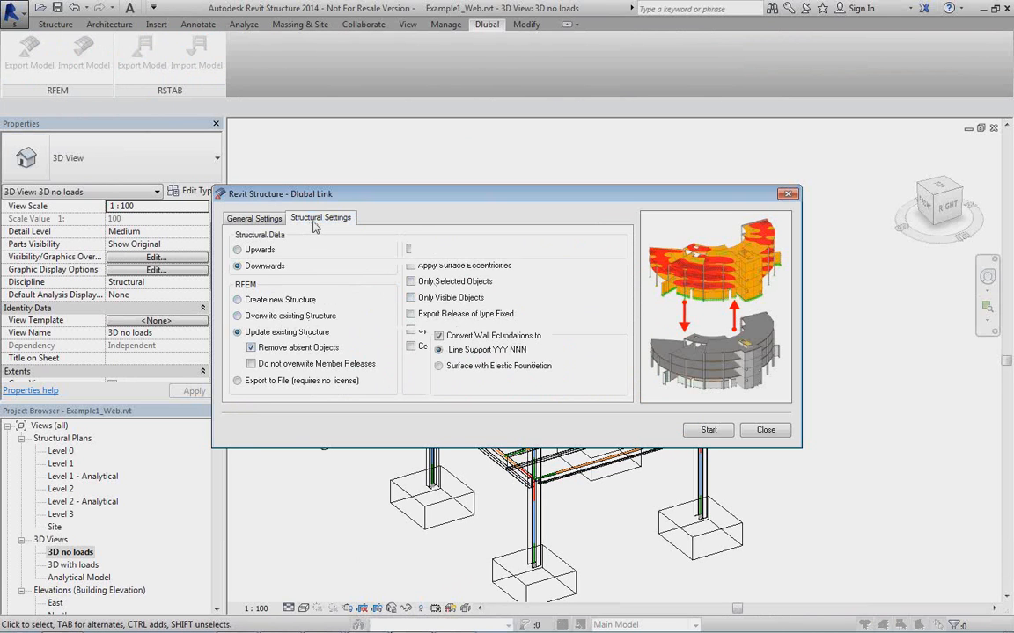
{"action": "left_click", "coordinate": [257, 220]}
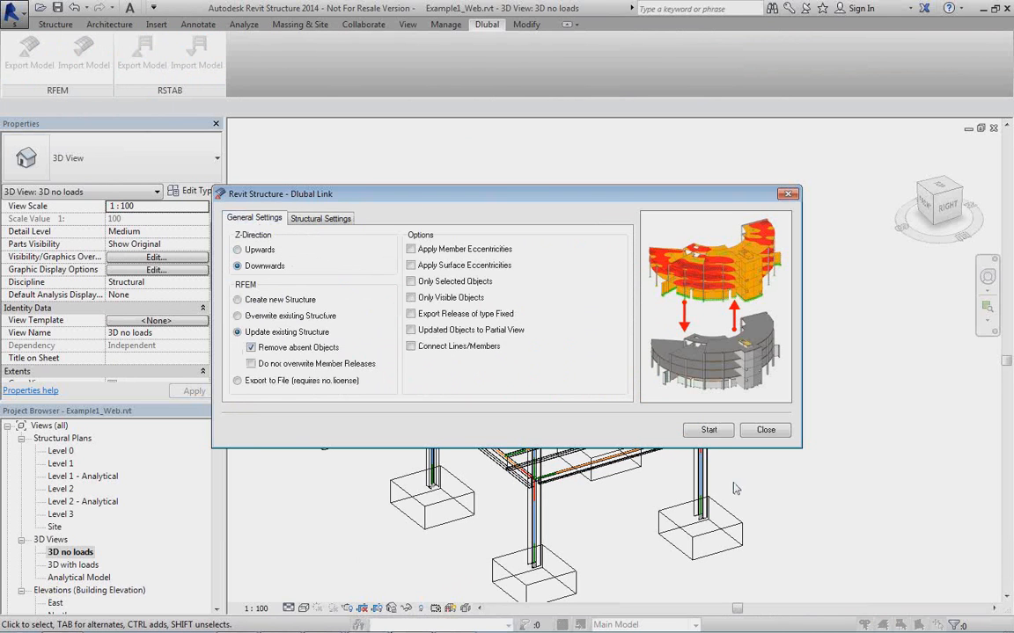
{"action": "left_click", "coordinate": [714, 438]}
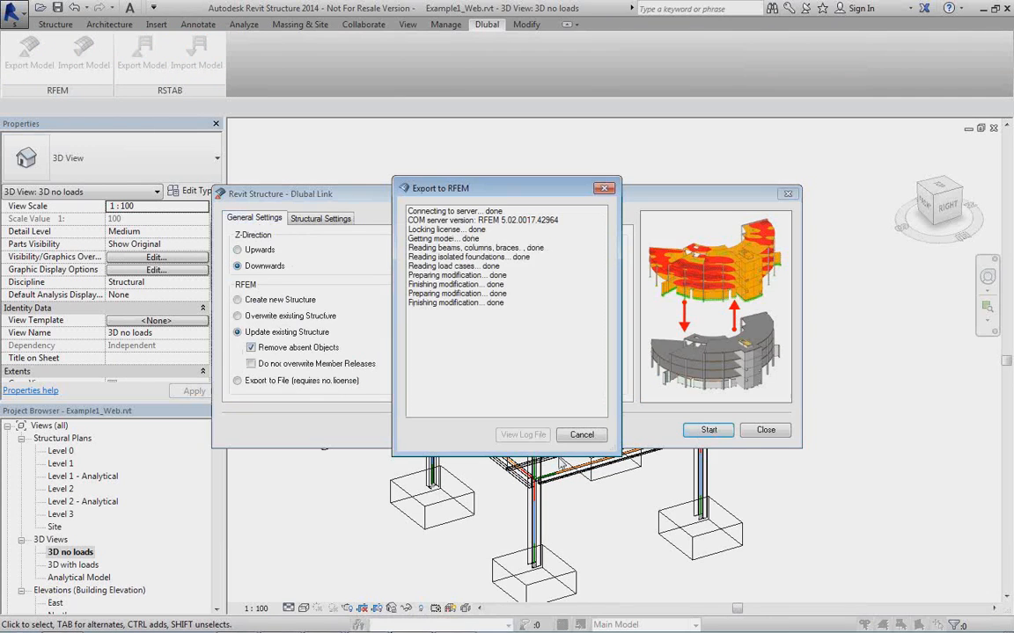
{"action": "left_click", "coordinate": [581, 435]}
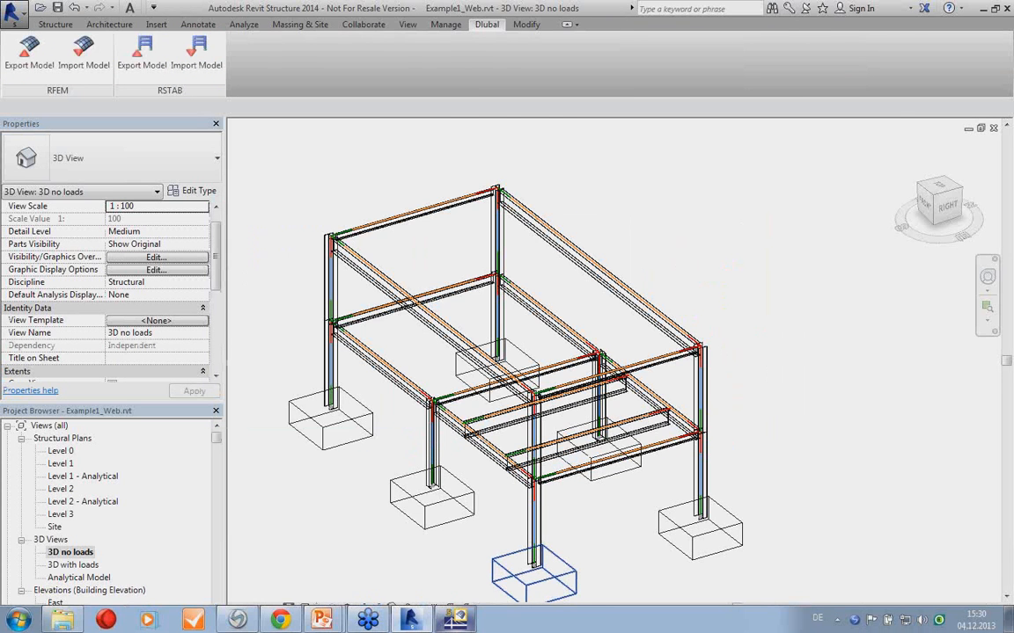
Switch to RFEM and check the updated frame and the cross-section of the modified end girder.
{"action": "left_click", "coordinate": [455, 620]}
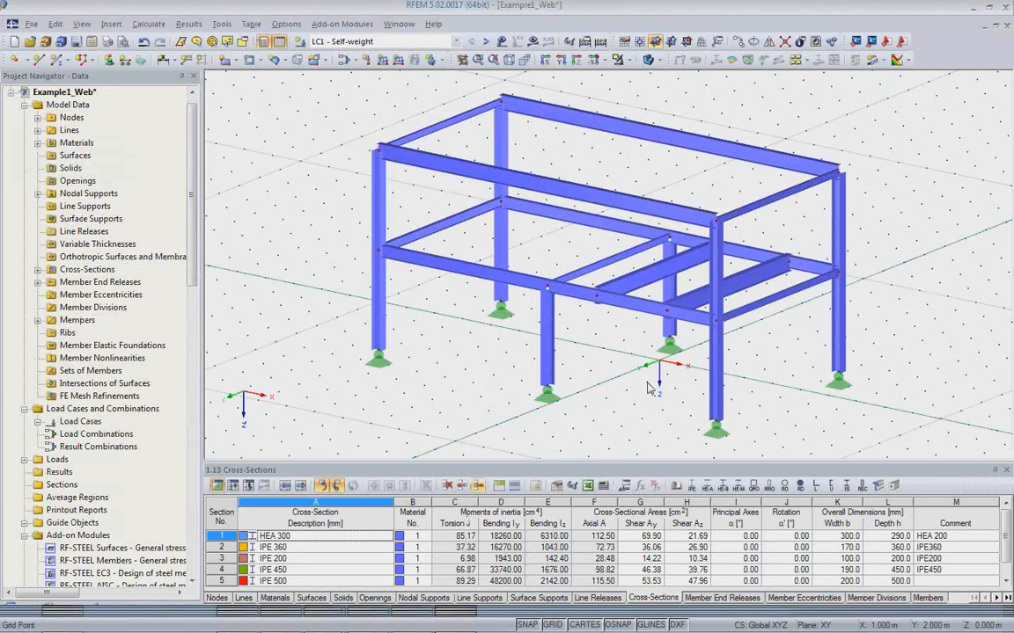
{"action": "middle_click_drag", "start_coordinate": [651, 375], "coordinate": [643, 376], "text": "ctrl"}
{"action": "mouse_move", "coordinate": [543, 355]}
{"action": "middle_mouse_down", "text": "ctrl"}
{"action": "mouse_move", "coordinate": [518, 380]}
{"action": "mouse_move", "coordinate": [455, 350]}
{"action": "mouse_move", "coordinate": [532, 350]}
{"action": "middle_mouse_up", "text": "ctrl"}
{"action": "left_click", "coordinate": [461, 219]}
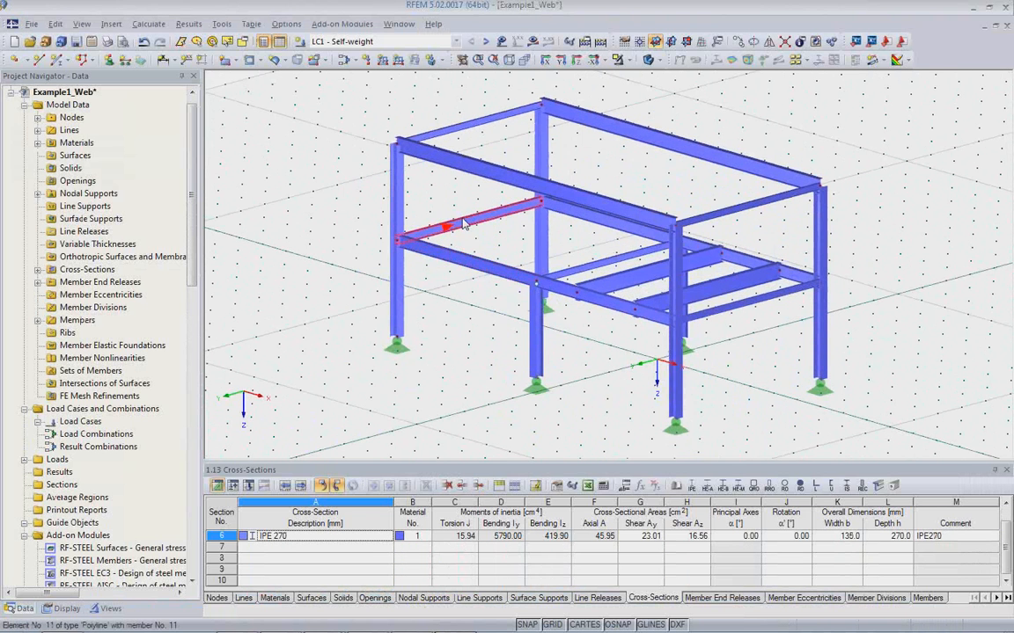
Review the cross-section settings of the modified Level 2 end girder and the transverse girder at the middle columns.
{"action": "double_click", "coordinate": [463, 224]}
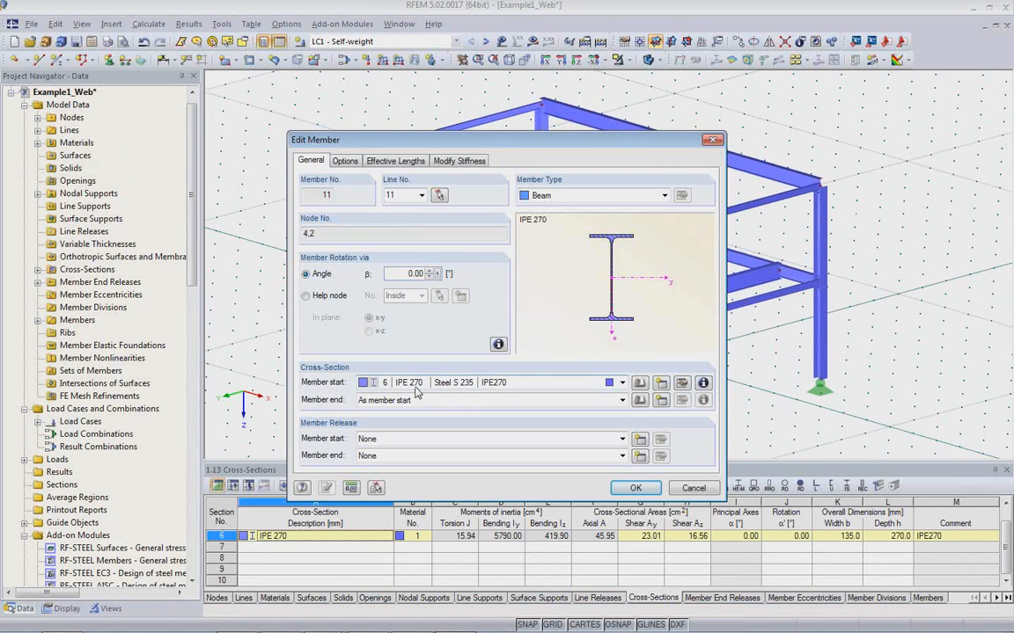
{"action": "left_click", "coordinate": [636, 487]}
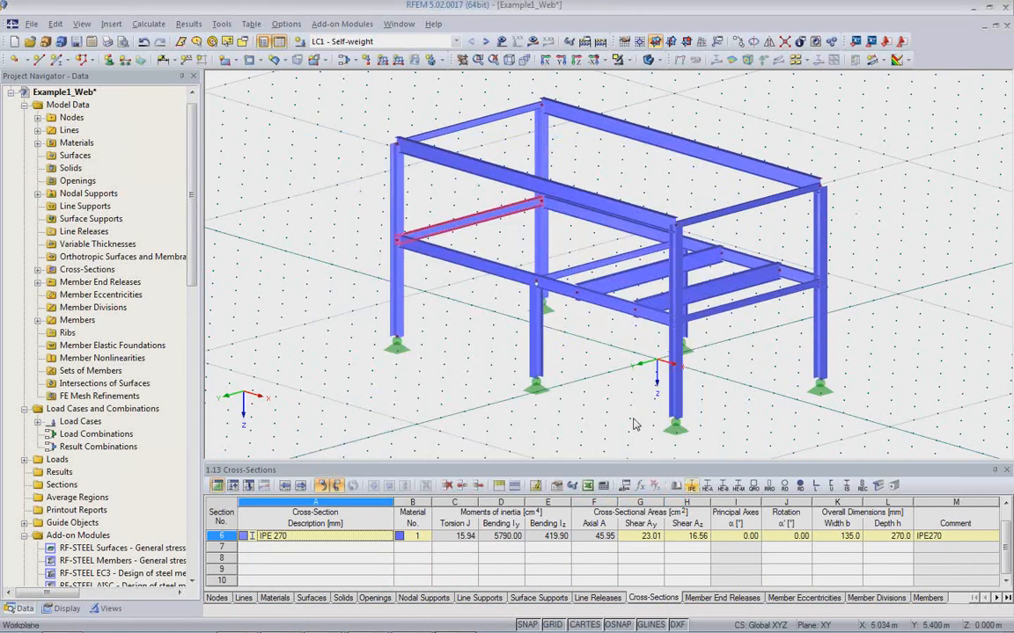
{"action": "double_click", "coordinate": [531, 266]}
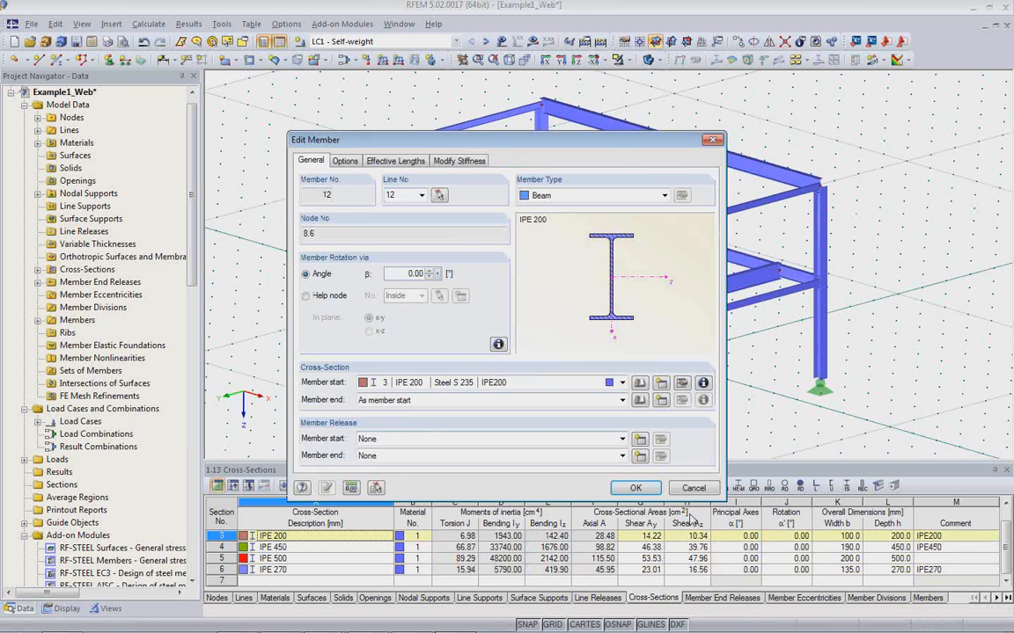
{"action": "left_click", "coordinate": [636, 487]}
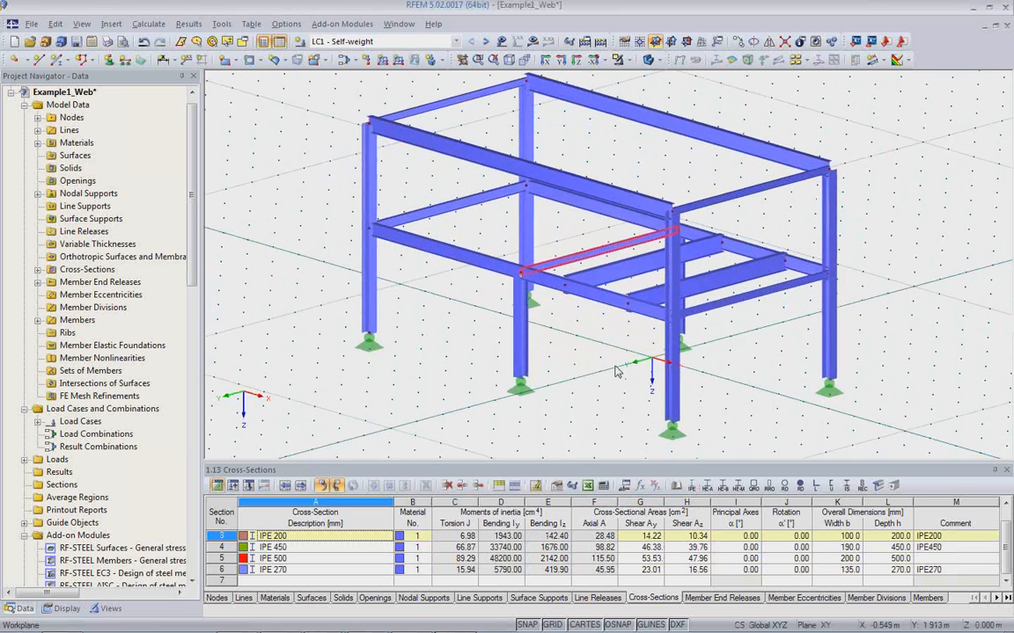
Add a linear dimension along the front Level 2 edge girder for the bay containing the cross beams.
{"action": "middle_click_drag", "start_coordinate": [613, 369], "coordinate": [820, 377], "text": "ctrl"}
{"action": "scroll", "coordinate": [820, 377], "scroll_direction": "up", "scroll_amount": 1}
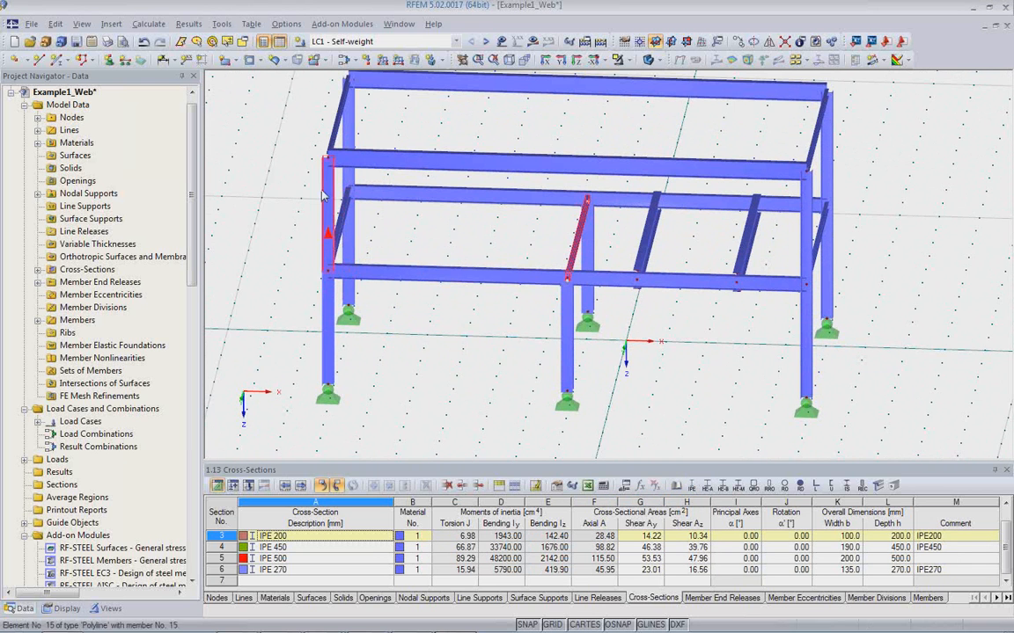
{"action": "left_click", "coordinate": [254, 159]}
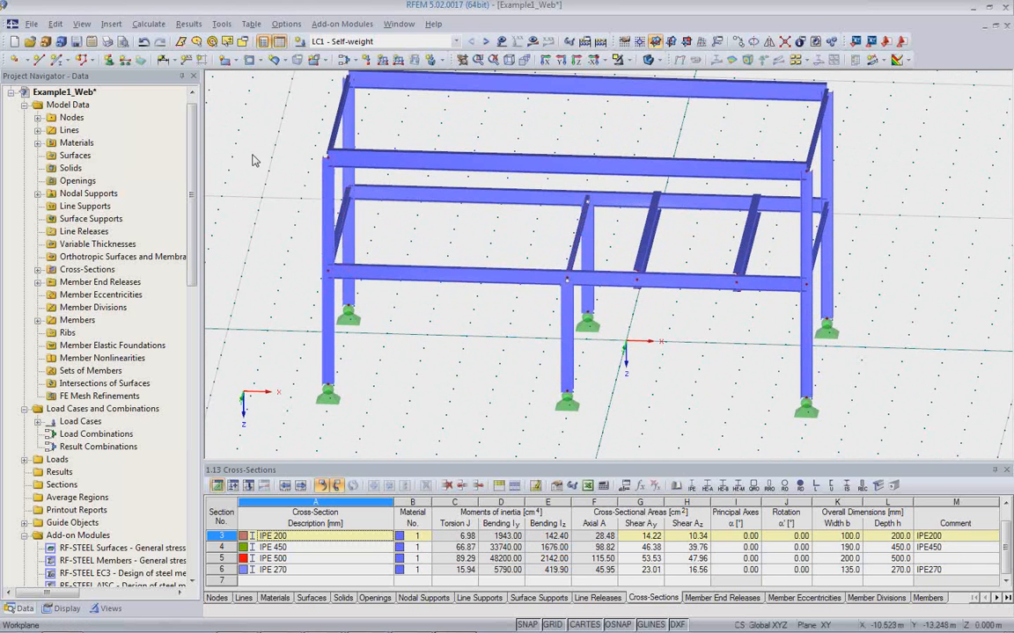
{"action": "left_click", "coordinate": [157, 58]}
{"action": "left_click", "coordinate": [698, 291]}
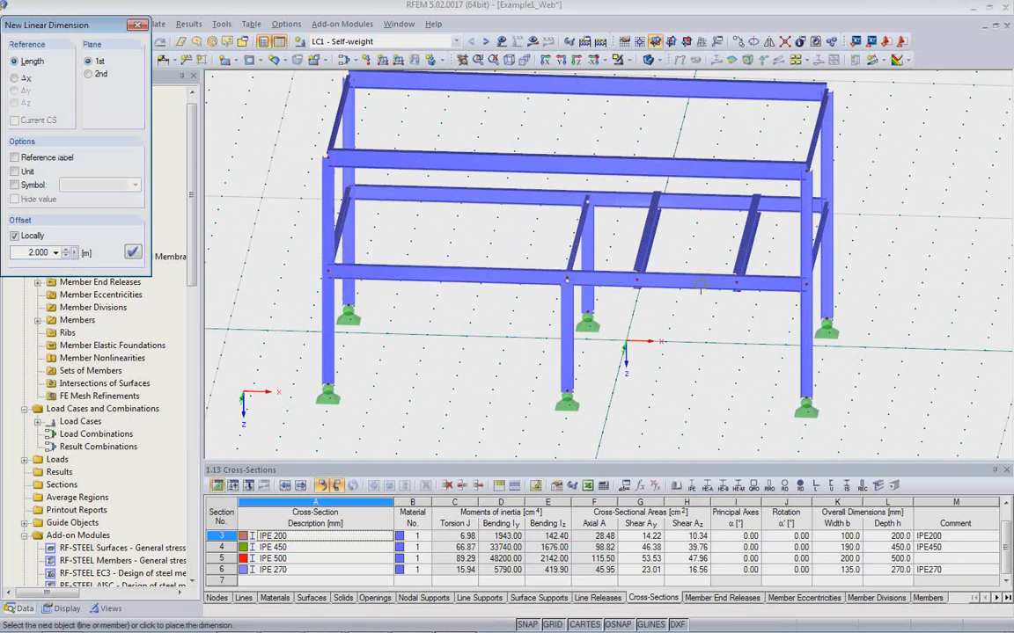
{"action": "left_click", "coordinate": [754, 324]}
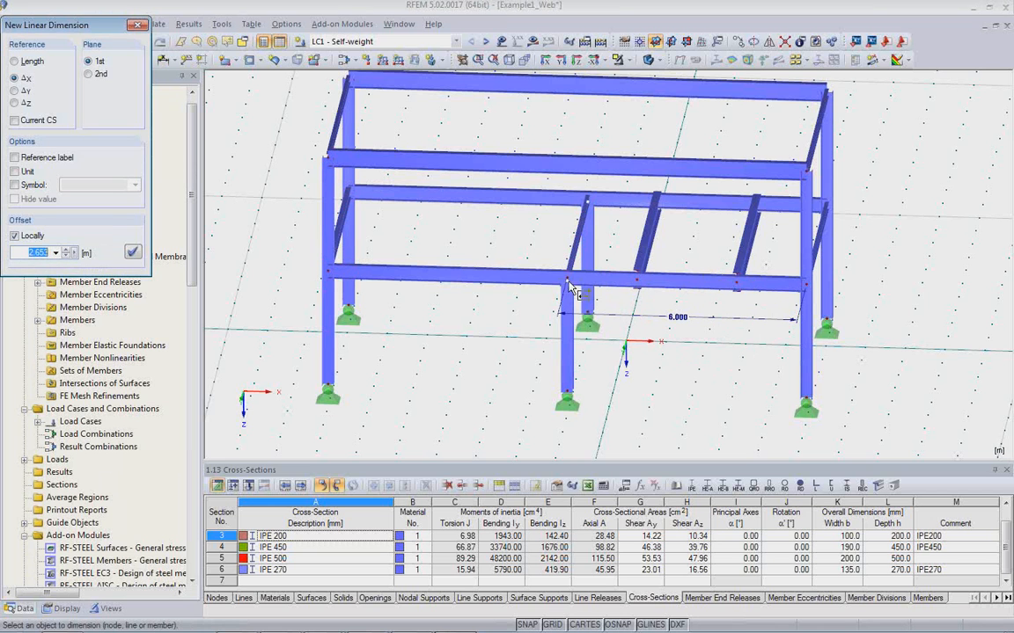
Dimension the X distance from the front middle column to the first cross beam, placing it below the bay dimension.
{"action": "left_click", "coordinate": [633, 282]}
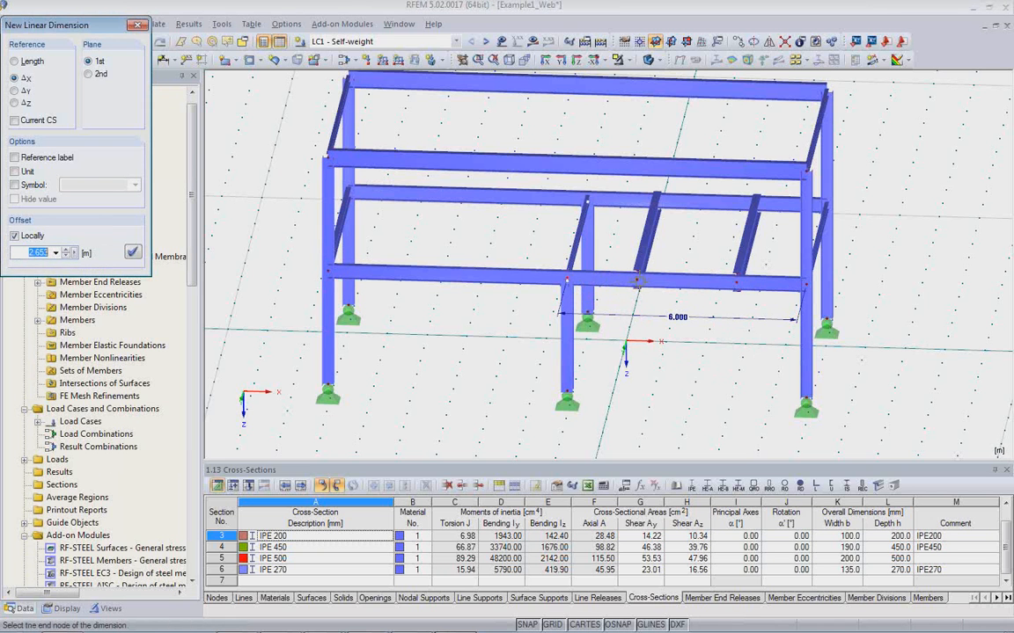
{"action": "left_click", "coordinate": [637, 281]}
{"action": "left_click", "coordinate": [619, 362]}
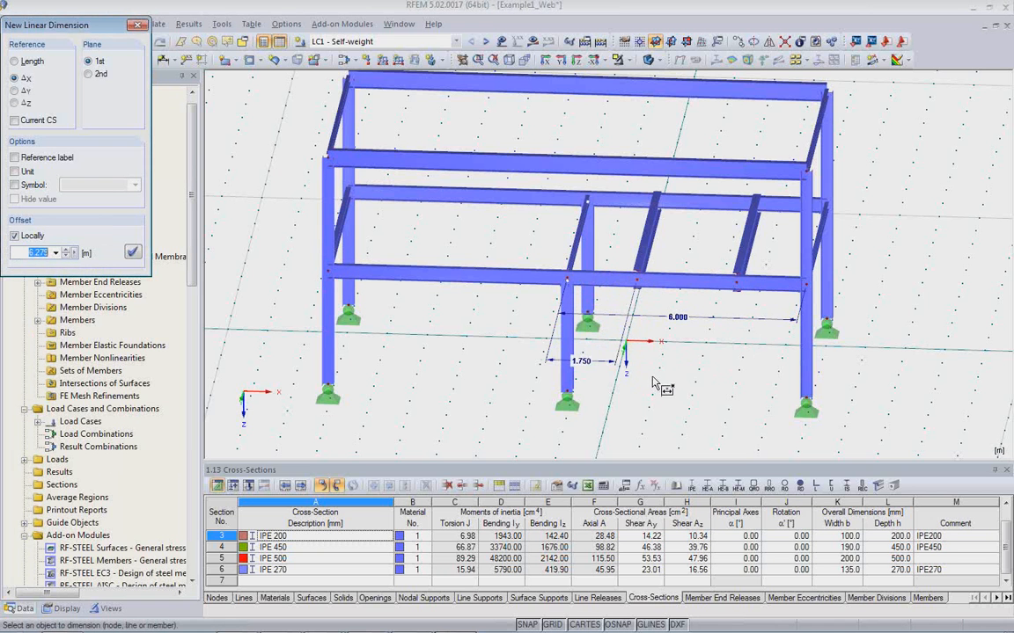
{"action": "left_click", "coordinate": [635, 280]}
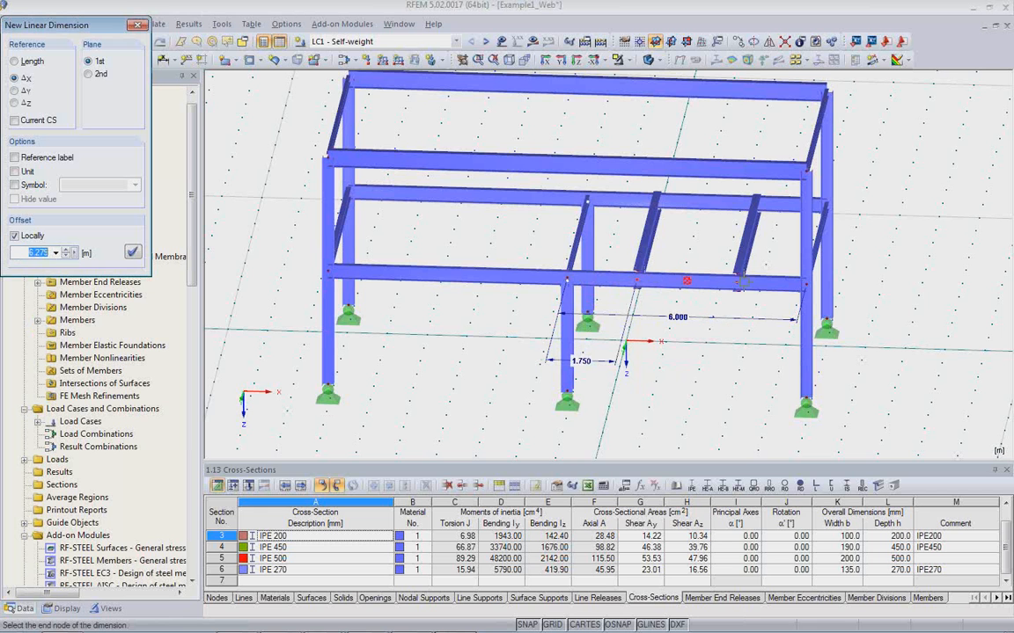
{"action": "left_click", "coordinate": [738, 282]}
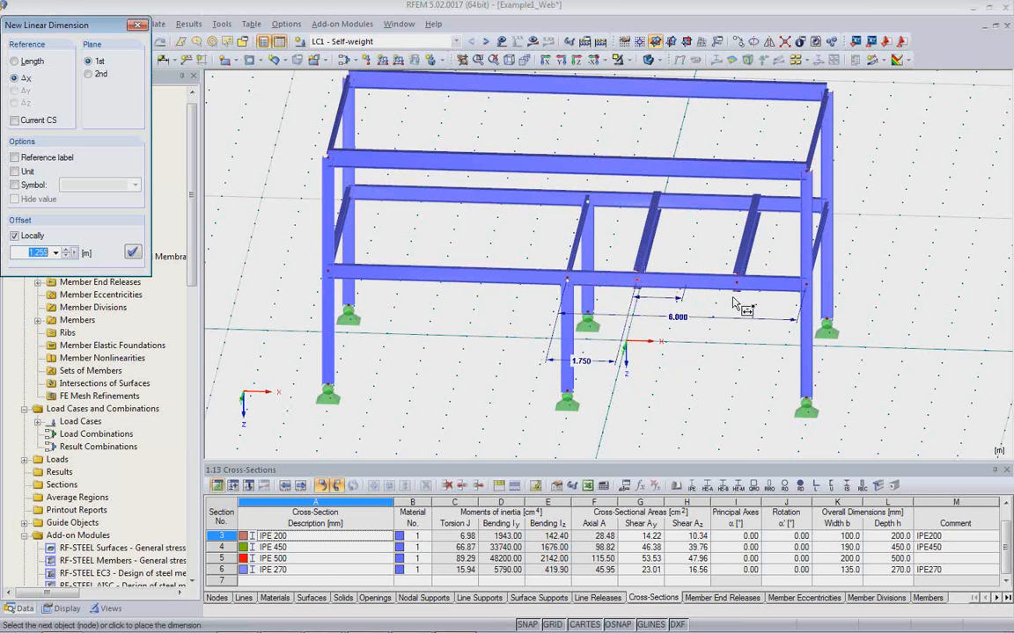
{"action": "right_click", "coordinate": [547, 256]}
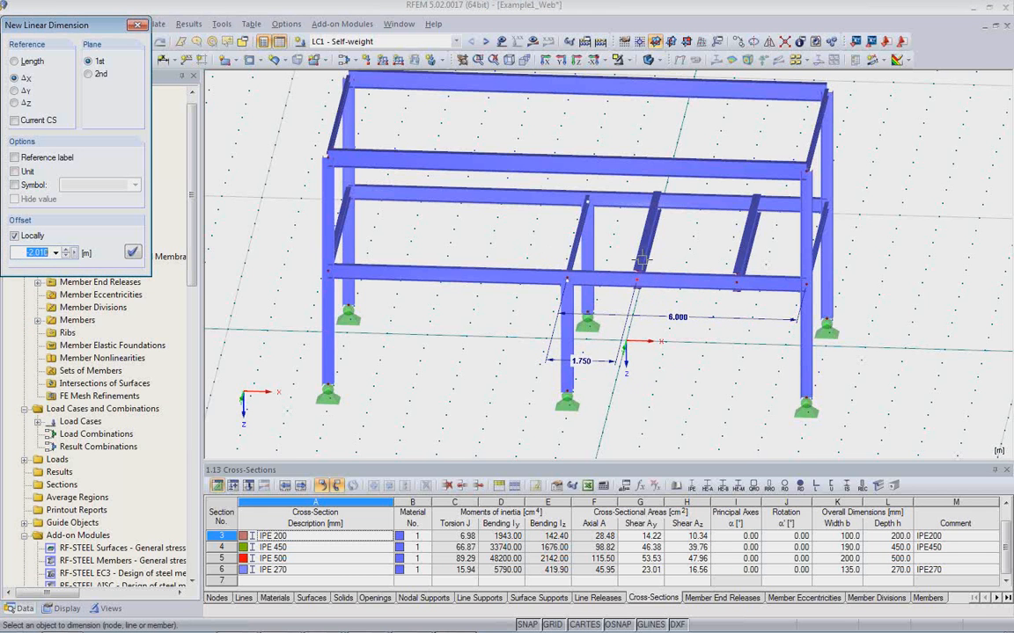
Display the model as wireframe and dimension the X distance between the two cross beams on the front edge girder.
{"action": "scroll", "coordinate": [695, 308], "scroll_direction": "up", "scroll_amount": 1}
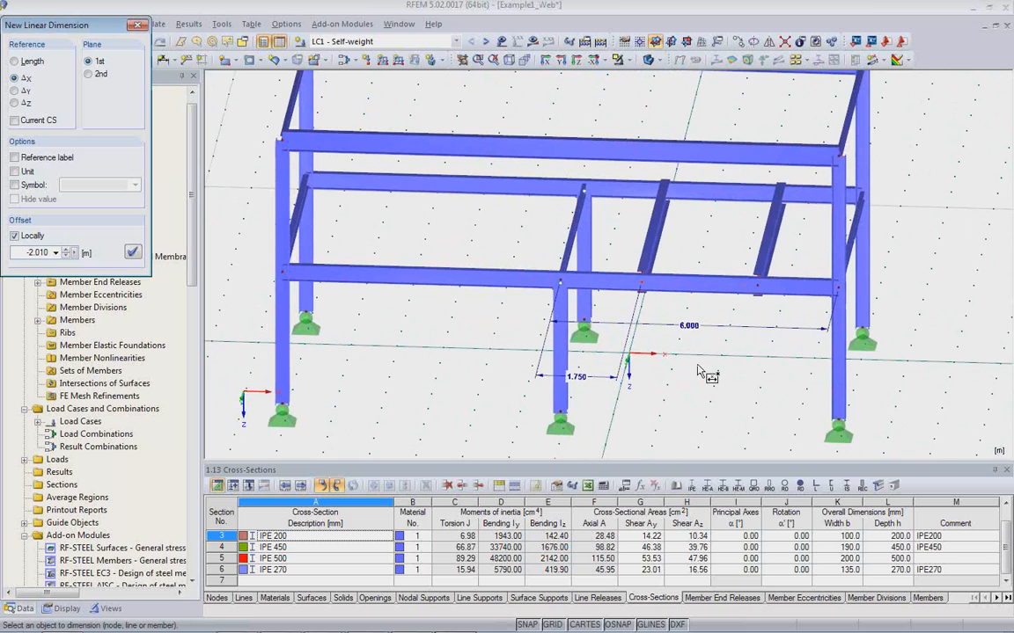
{"action": "left_click", "coordinate": [649, 62]}
{"action": "left_click", "coordinate": [650, 62]}
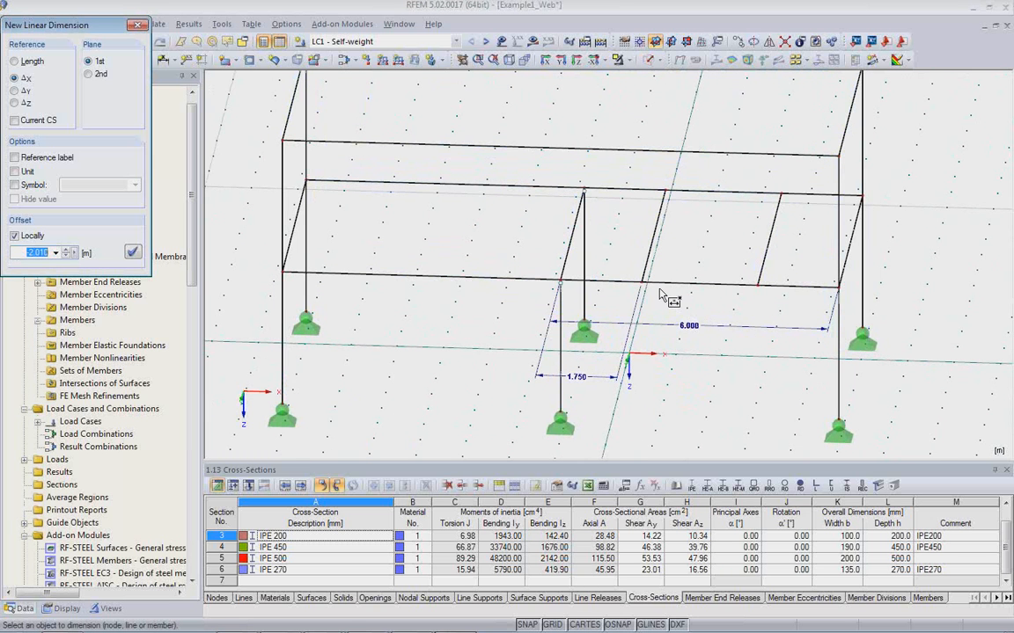
{"action": "left_click", "coordinate": [642, 285]}
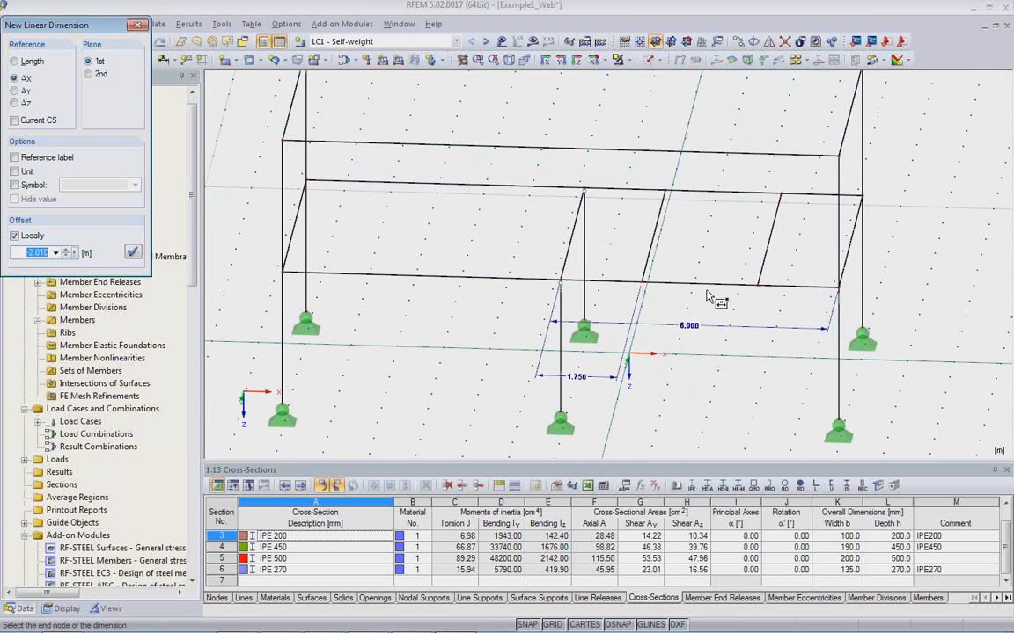
{"action": "left_click", "coordinate": [757, 288]}
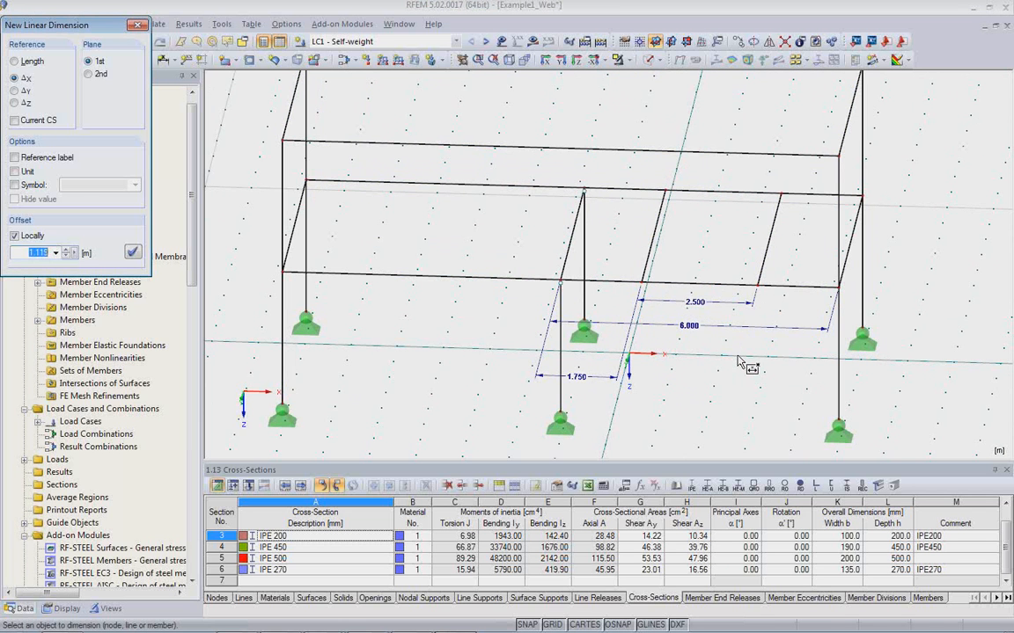
{"action": "key", "text": "Escape"}
{"action": "middle_click_drag", "start_coordinate": [742, 364], "coordinate": [419, 365], "text": "ctrl"}
{"action": "scroll", "coordinate": [420, 364], "scroll_direction": "down", "scroll_amount": 2}
{"action": "scroll", "coordinate": [418, 356], "scroll_direction": "down", "scroll_amount": 1}
{"action": "middle_click_drag", "start_coordinate": [485, 358], "coordinate": [485, 324]}
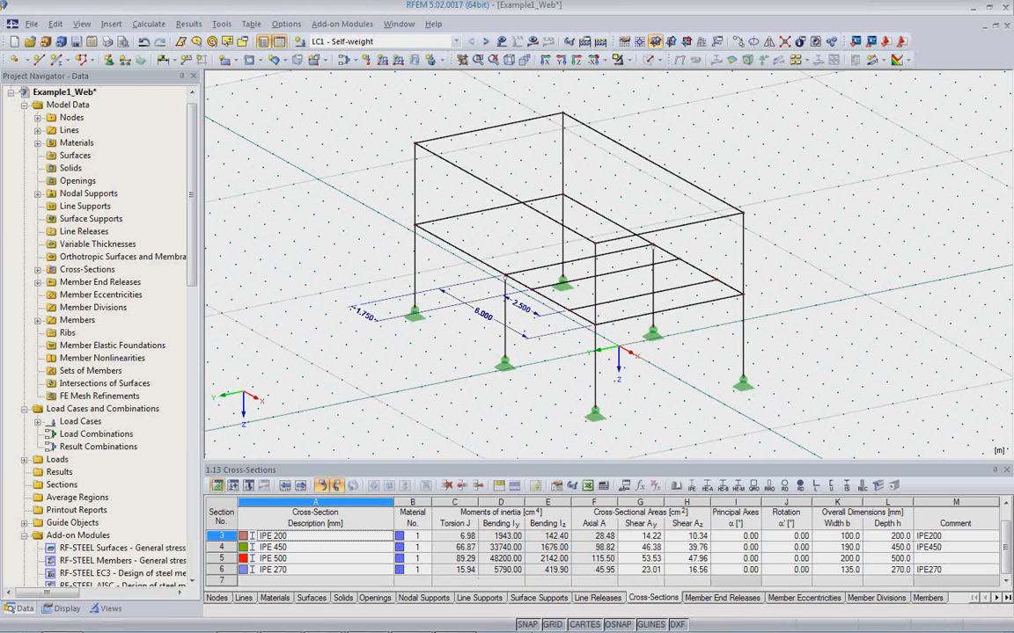
Switch to Revit and select all Level 2 girders and cross beams in the 3D no loads view.
{"action": "mouse_move", "coordinate": [424, 630]}
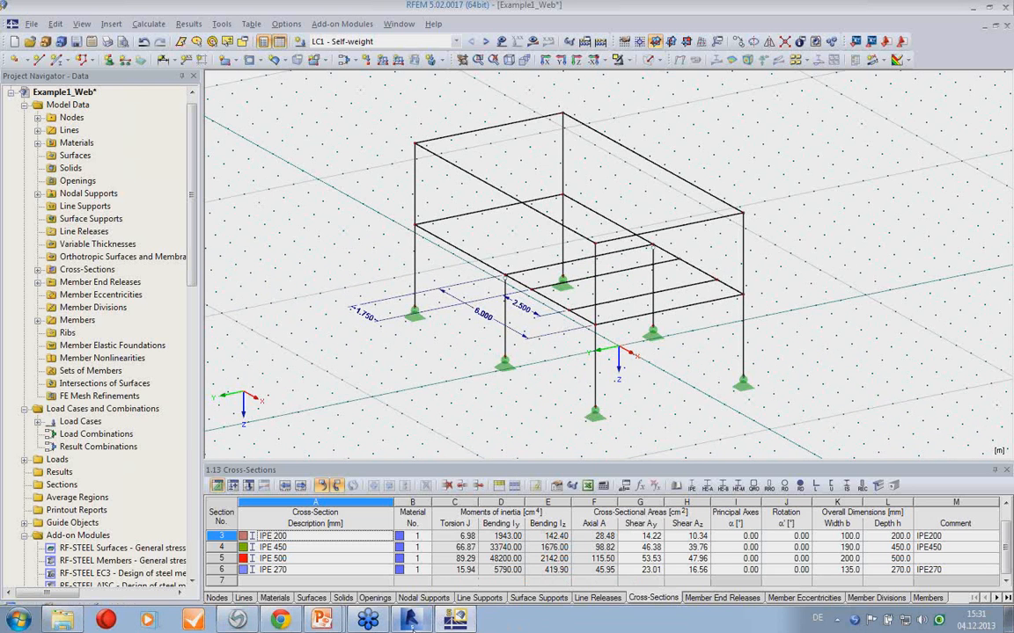
{"action": "left_click", "coordinate": [410, 620]}
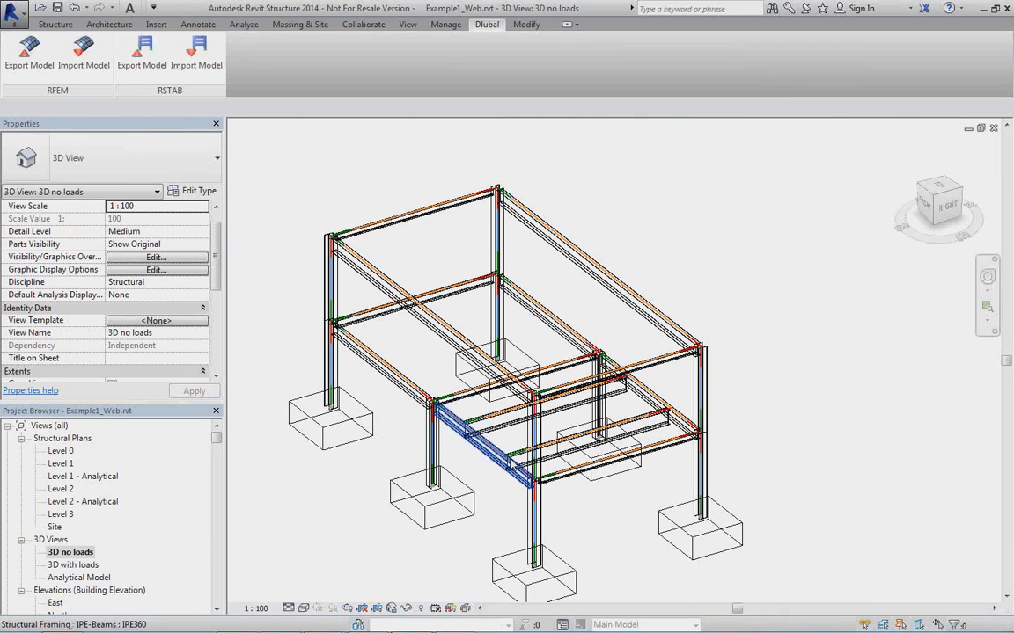
{"action": "mouse_move", "coordinate": [518, 474]}
{"action": "middle_mouse_down", "text": "shift"}
{"action": "mouse_move", "coordinate": [516, 362]}
{"action": "mouse_move", "coordinate": [452, 357]}
{"action": "mouse_move", "coordinate": [607, 407]}
{"action": "mouse_move", "coordinate": [615, 396]}
{"action": "middle_mouse_up", "text": "shift"}
{"action": "mouse_move", "coordinate": [356, 255]}
{"action": "left_mouse_down"}
{"action": "mouse_move", "coordinate": [748, 360]}
{"action": "mouse_move", "coordinate": [726, 394]}
{"action": "left_mouse_up"}
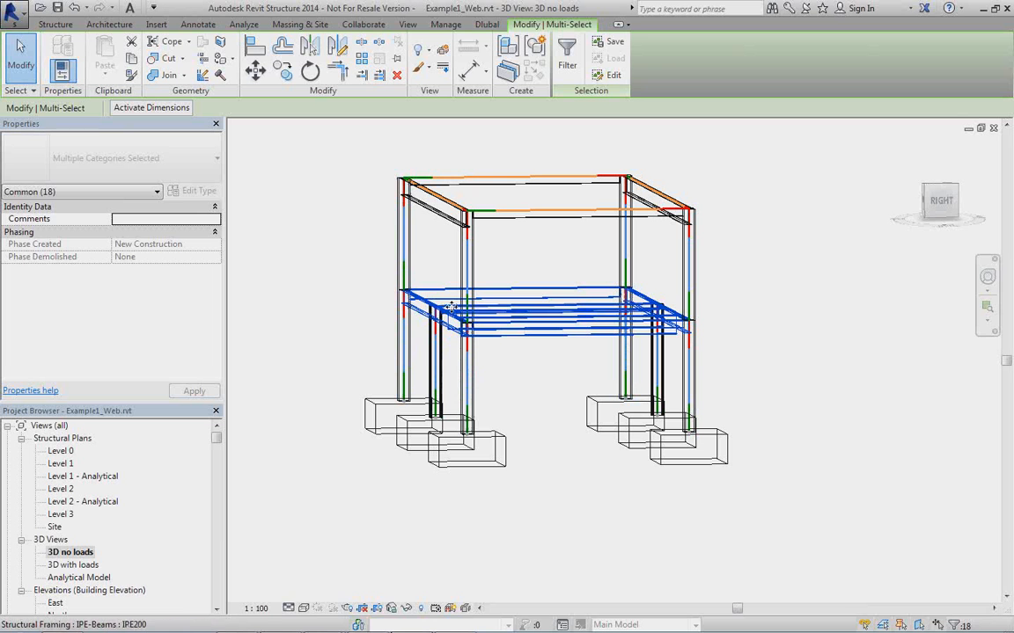
Export only the selected objects to RFEM with the Create new Structure option.
{"action": "left_click", "coordinate": [487, 26]}
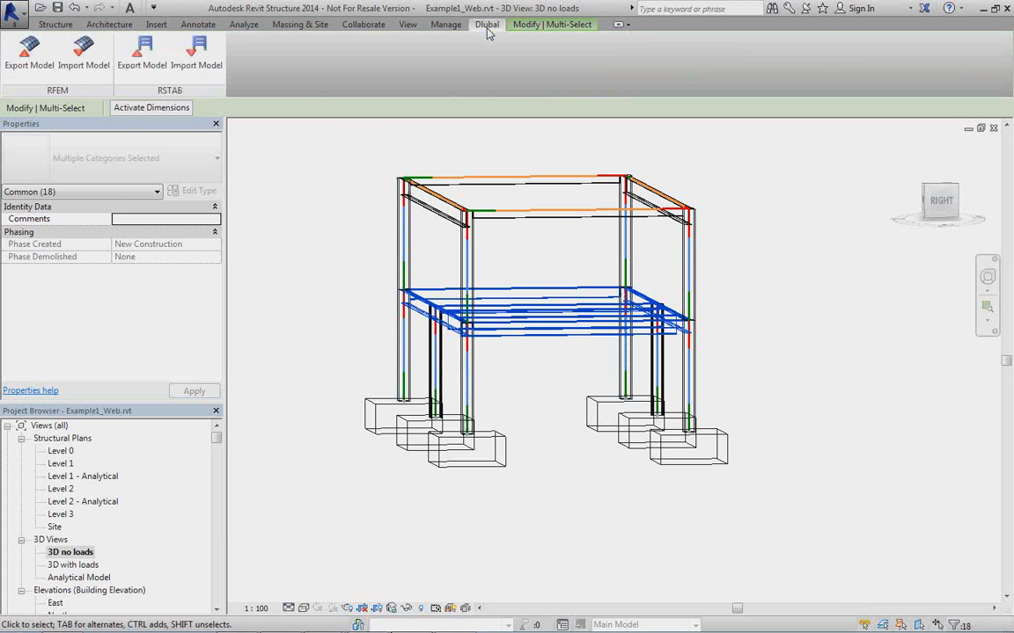
{"action": "left_click", "coordinate": [44, 82]}
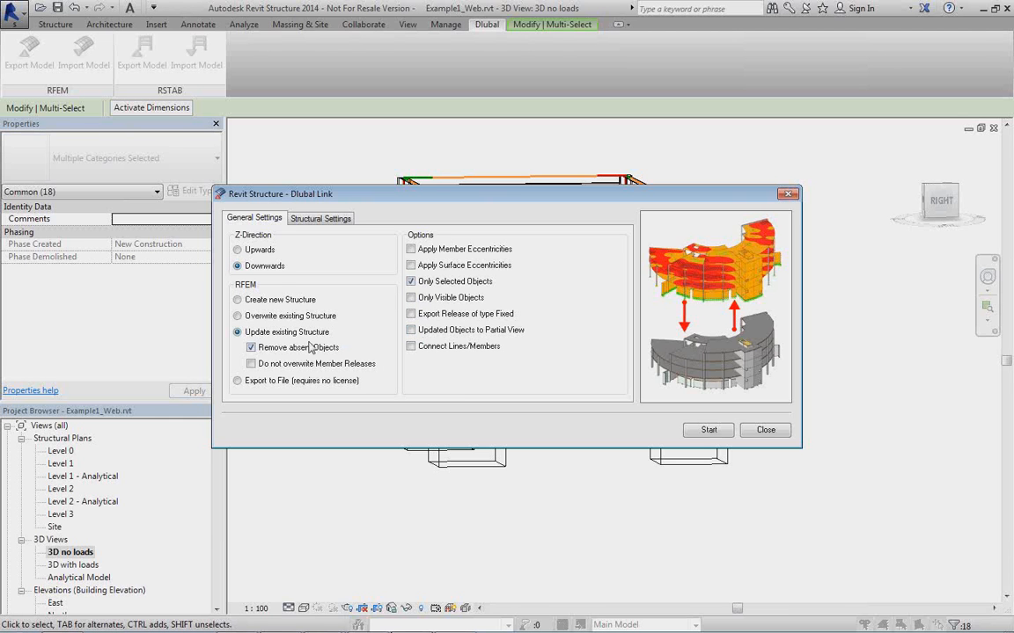
{"action": "left_click", "coordinate": [238, 300]}
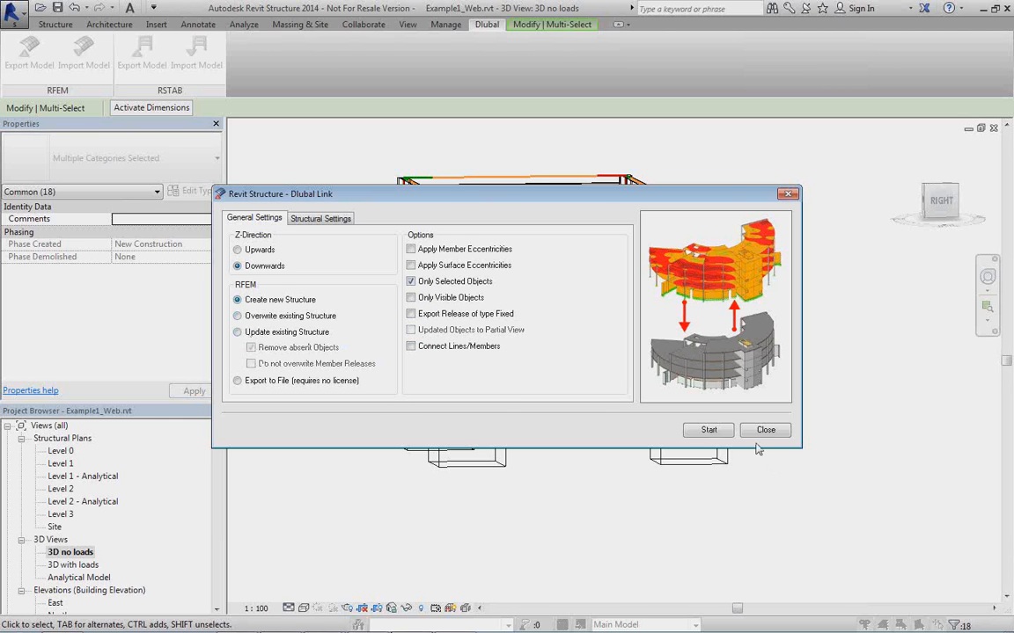
{"action": "left_click", "coordinate": [707, 431]}
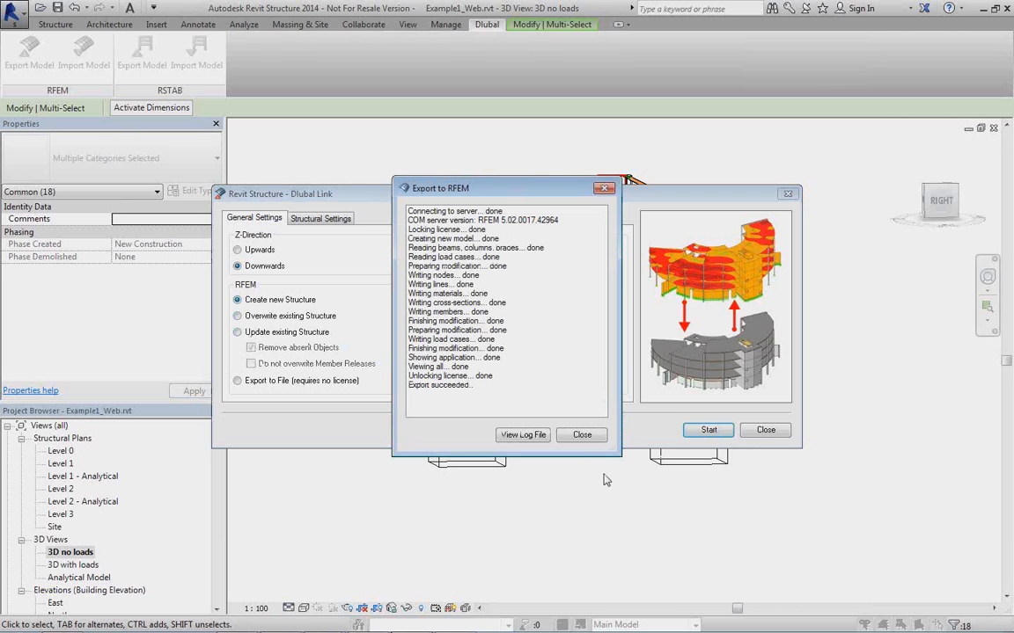
{"action": "left_click", "coordinate": [581, 434]}
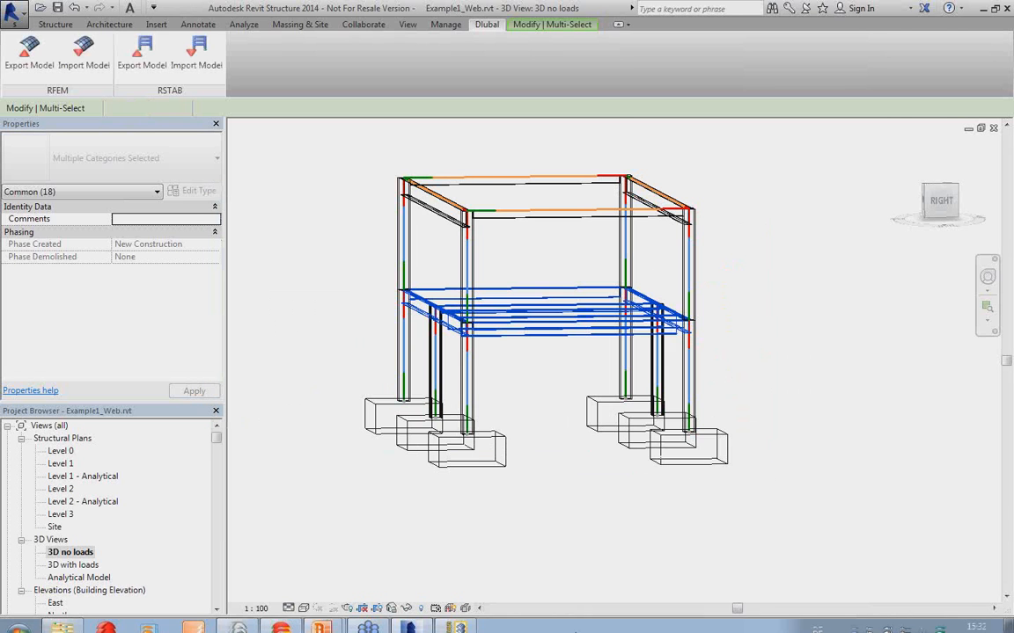
Switch to RFEM and inspect the newly exported Level 2 floor frame.
{"action": "left_click", "coordinate": [453, 619]}
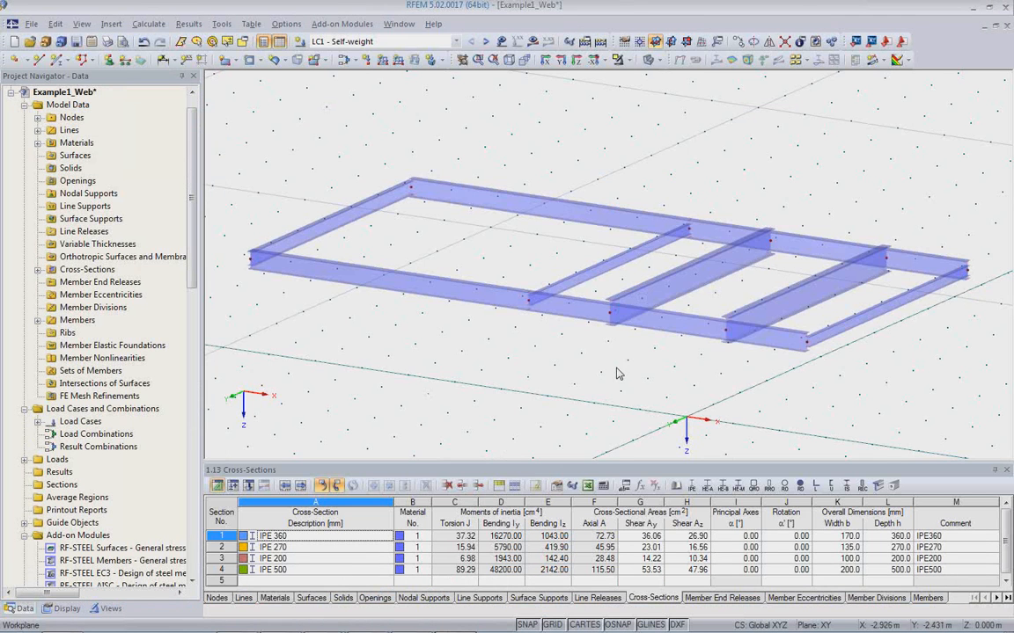
{"action": "middle_click_drag", "start_coordinate": [618, 360], "coordinate": [639, 348]}
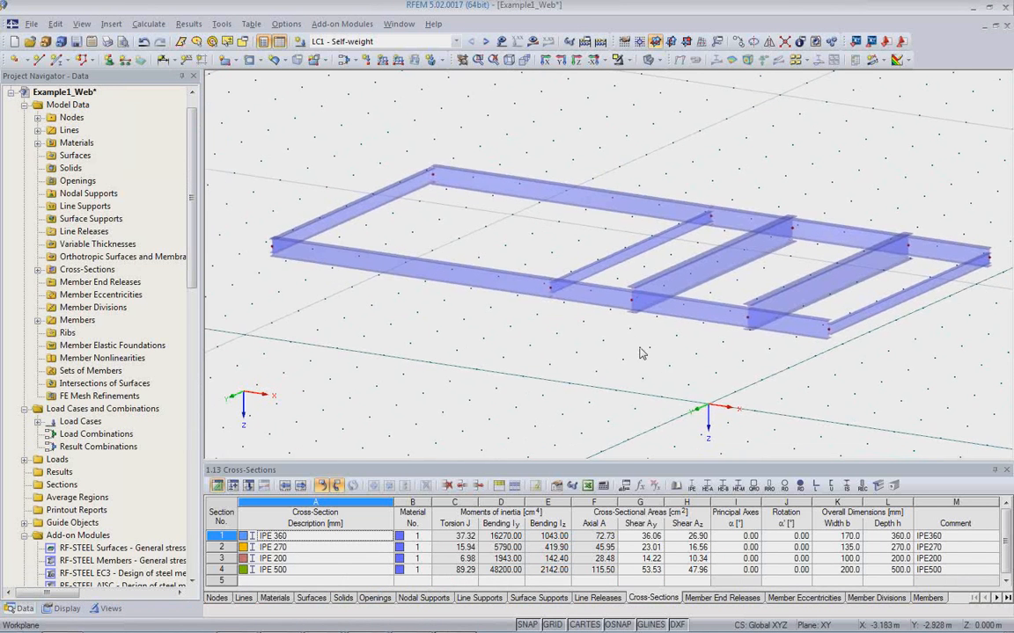
{"action": "scroll", "coordinate": [638, 348], "scroll_direction": "up", "scroll_amount": 1}
{"action": "scroll", "coordinate": [638, 348], "scroll_direction": "down", "scroll_amount": 2}
{"action": "scroll", "coordinate": [602, 341], "scroll_direction": "up", "scroll_amount": 1}
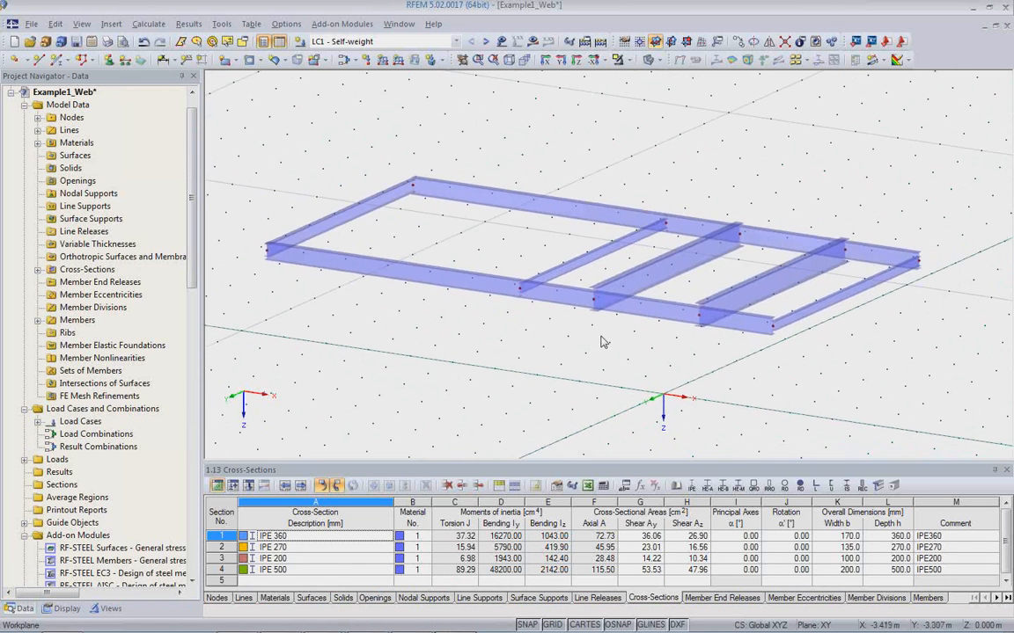
{"action": "scroll", "coordinate": [606, 321], "scroll_direction": "up", "scroll_amount": 2}
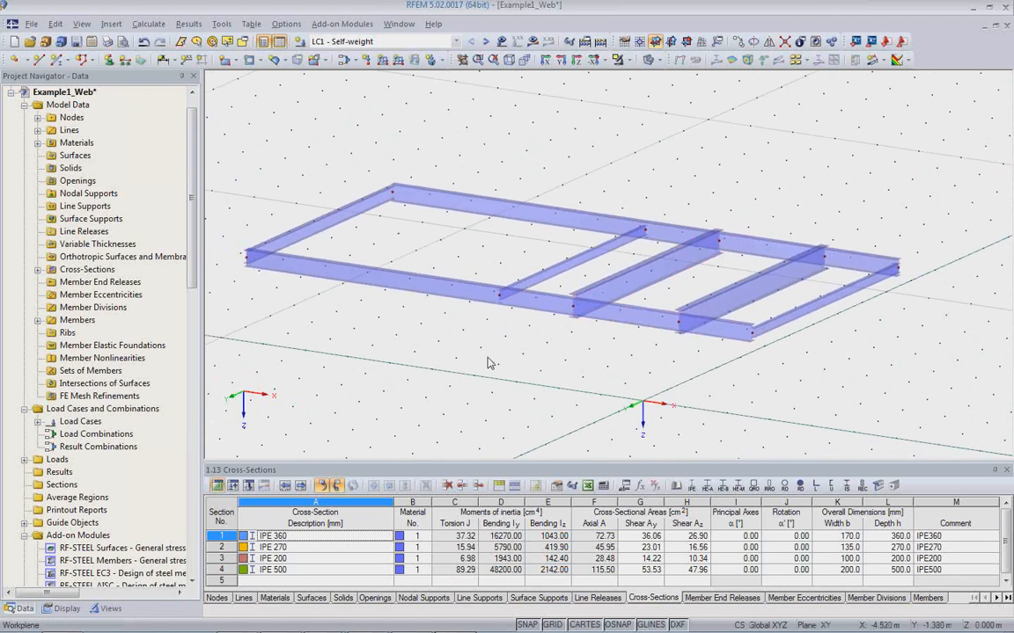
{"action": "scroll", "coordinate": [442, 326], "scroll_direction": "down", "scroll_amount": 1}
Switch to Revit and select one longitudinal side frame, including its girders, columns and foundations.
{"action": "left_click", "coordinate": [410, 620]}
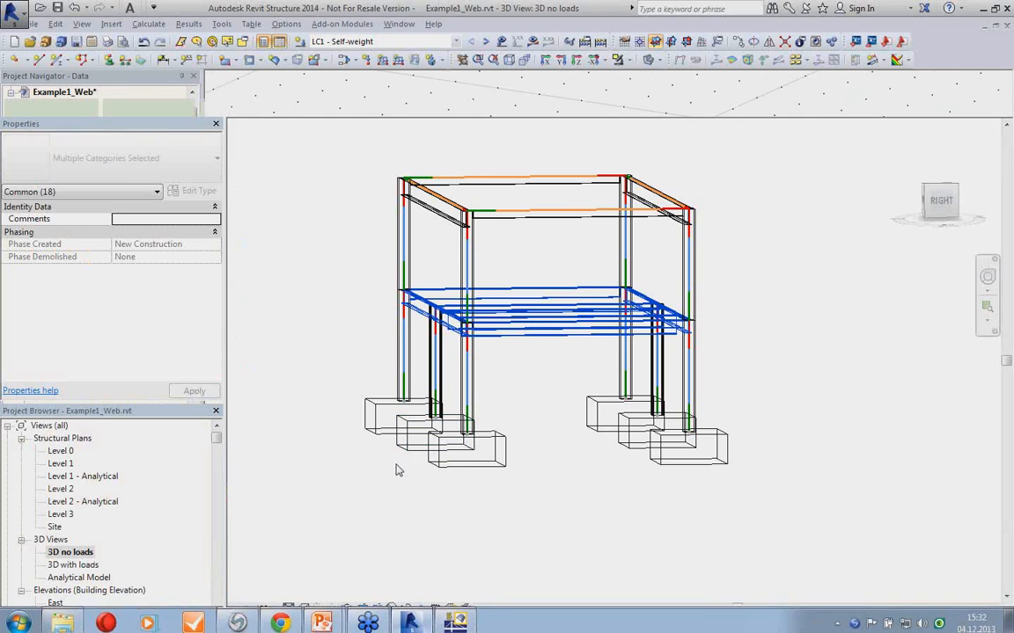
{"action": "mouse_move", "coordinate": [567, 466]}
{"action": "middle_mouse_down", "text": "shift"}
{"action": "mouse_move", "coordinate": [577, 472]}
{"action": "mouse_move", "coordinate": [550, 475]}
{"action": "middle_mouse_up", "text": "shift"}
{"action": "left_click_drag", "start_coordinate": [425, 269], "coordinate": [437, 498]}
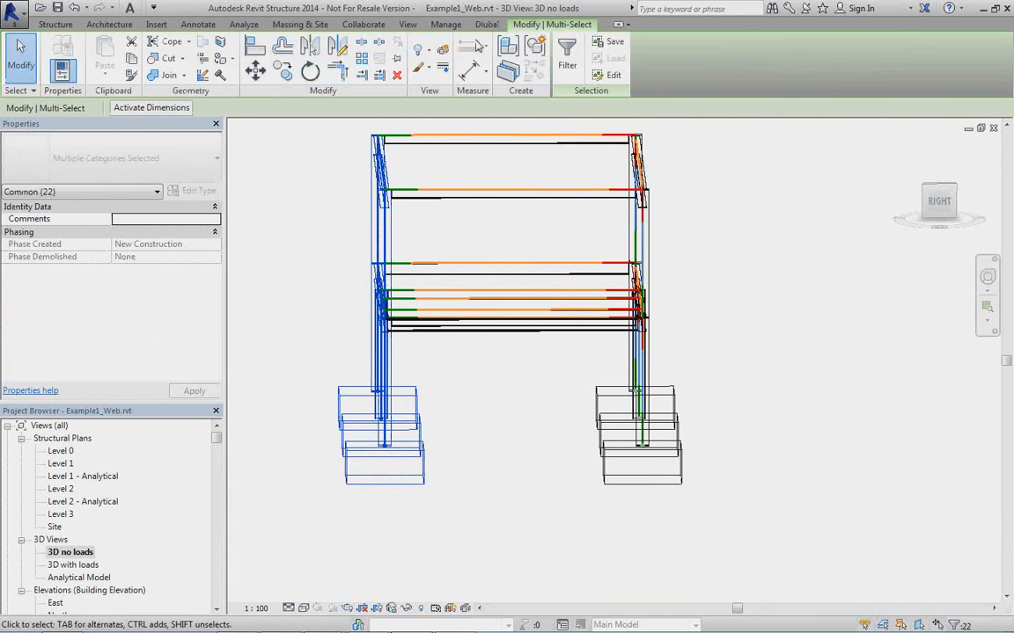
Export only the selected longitudinal side frame to RFEM with the Create new Structure option.
{"action": "left_click", "coordinate": [486, 25]}
{"action": "left_click", "coordinate": [29, 53]}
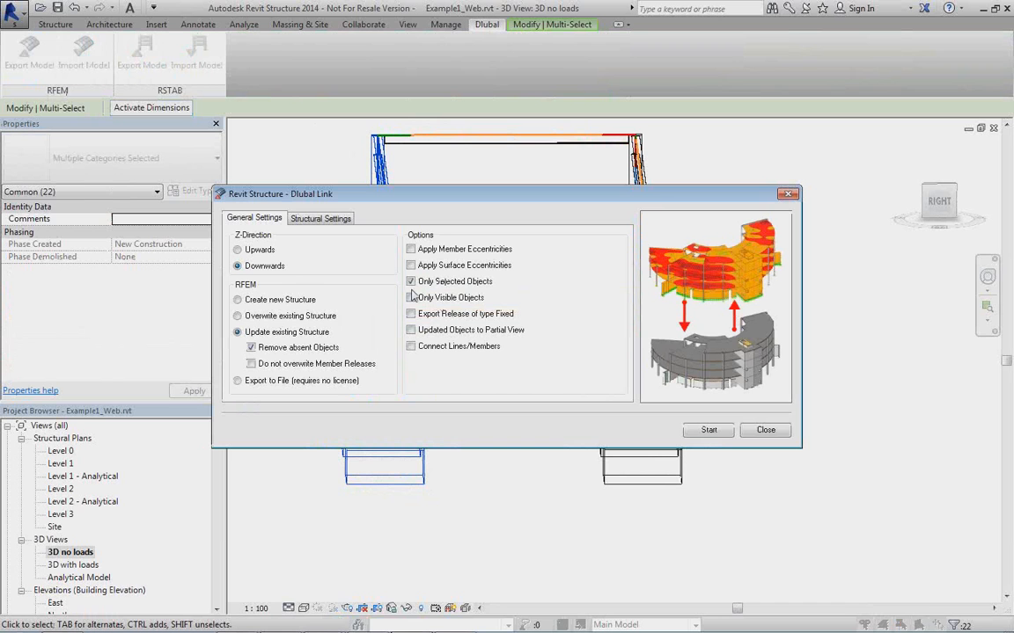
{"action": "left_click", "coordinate": [237, 301]}
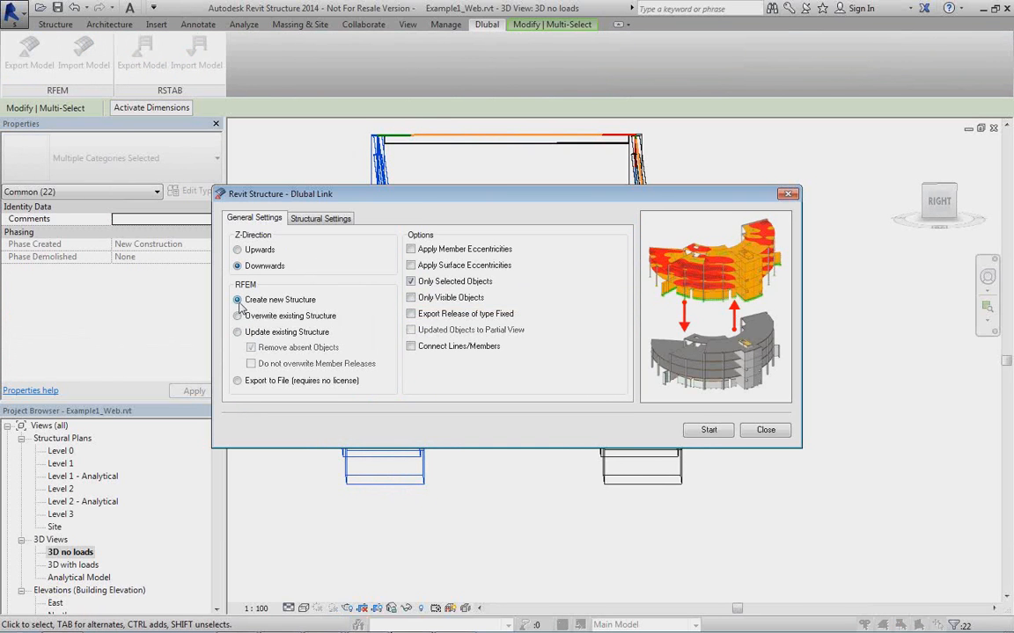
{"action": "left_click", "coordinate": [695, 432]}
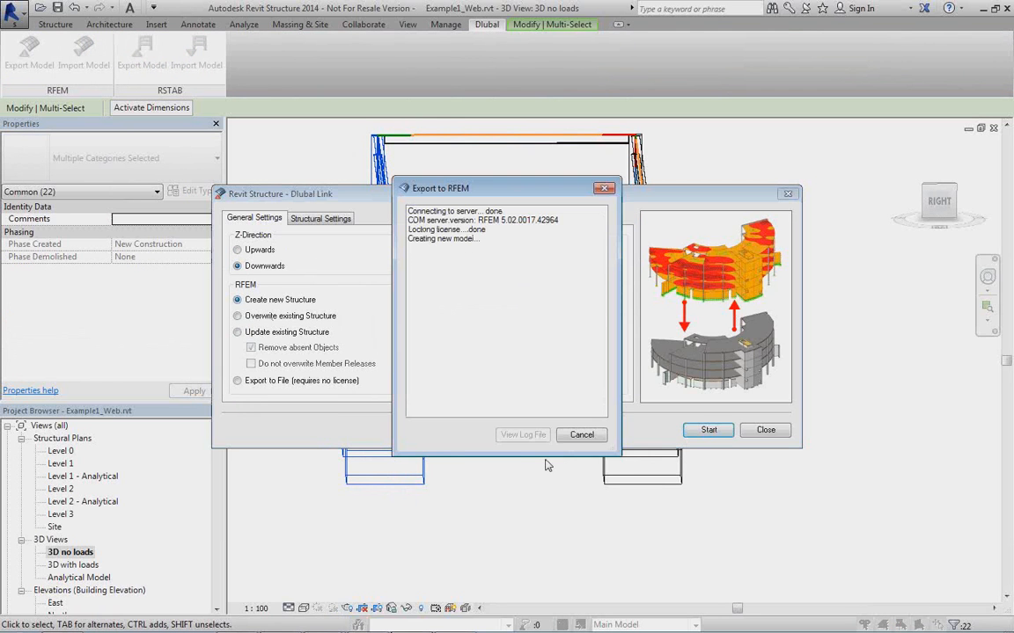
{"action": "left_click", "coordinate": [583, 436]}
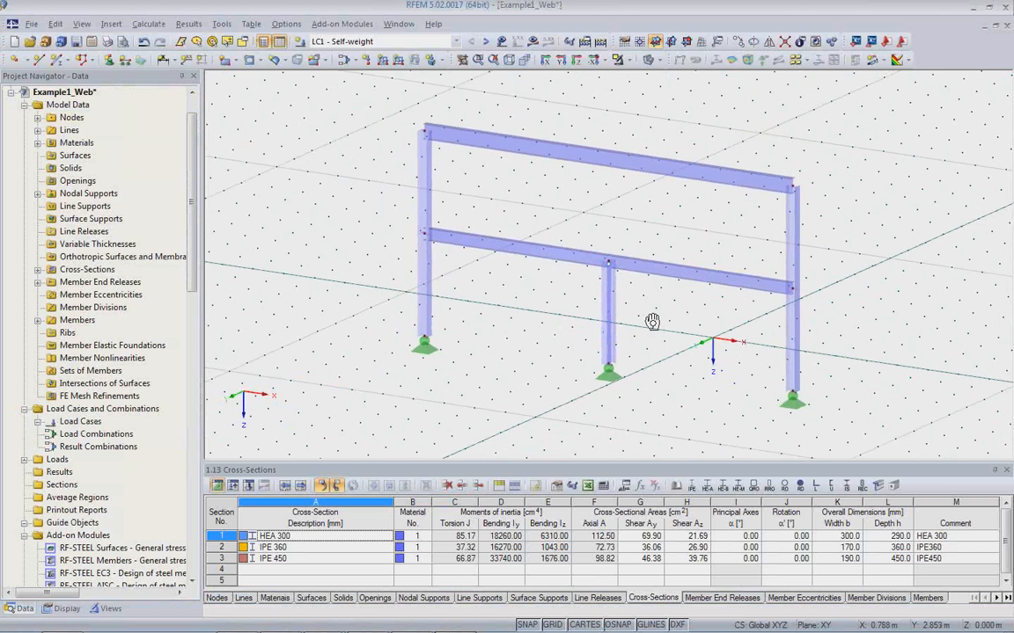
In RFEM, look over the exported side frame and close its model without saving changes.
{"action": "middle_click_drag", "start_coordinate": [634, 373], "coordinate": [609, 379]}
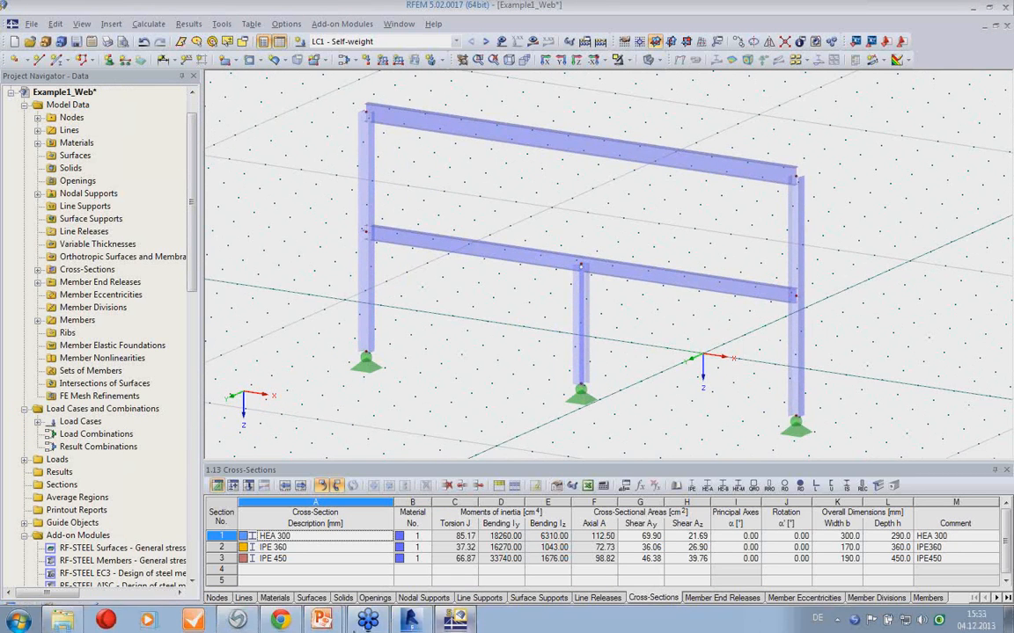
{"action": "left_click", "coordinate": [1006, 24]}
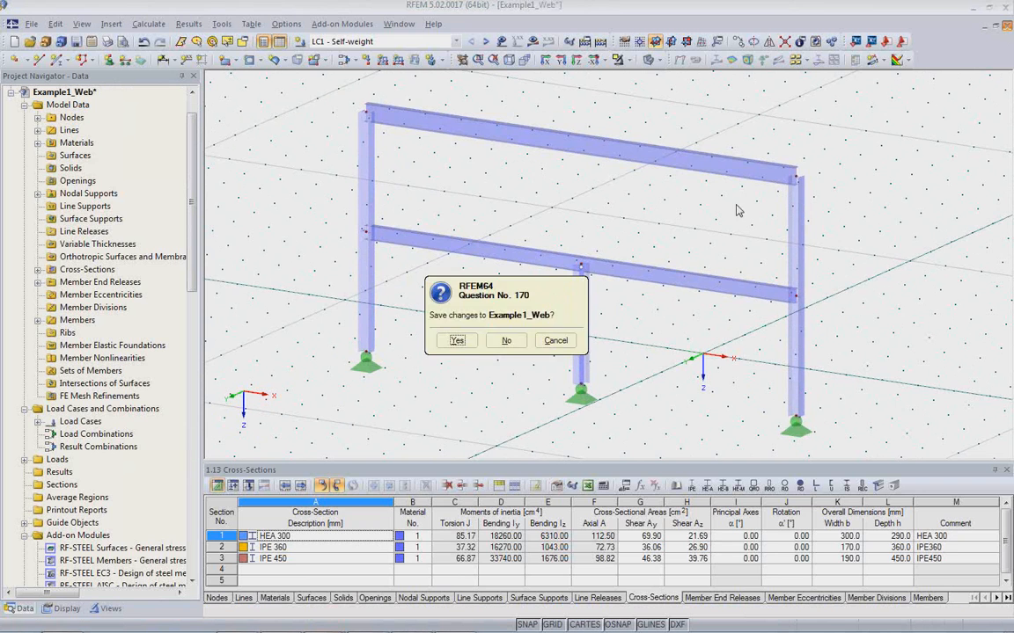
{"action": "left_click", "coordinate": [512, 340]}
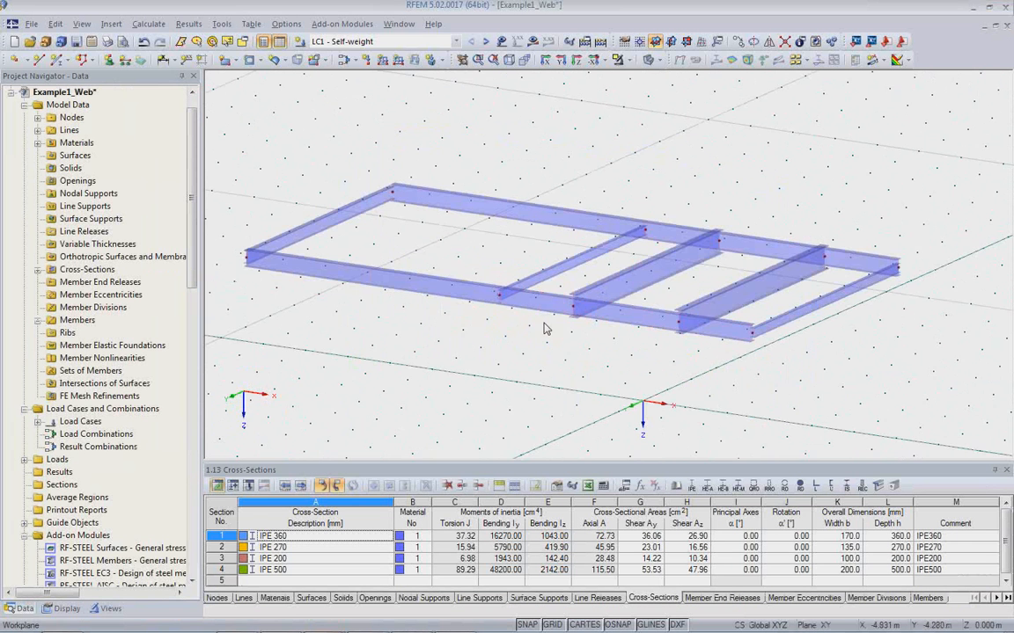
Change the cross-section shared by the two IPE 500 cross beams of the floor frame to IPE 300.
{"action": "scroll", "coordinate": [525, 340], "scroll_direction": "up", "scroll_amount": 3}
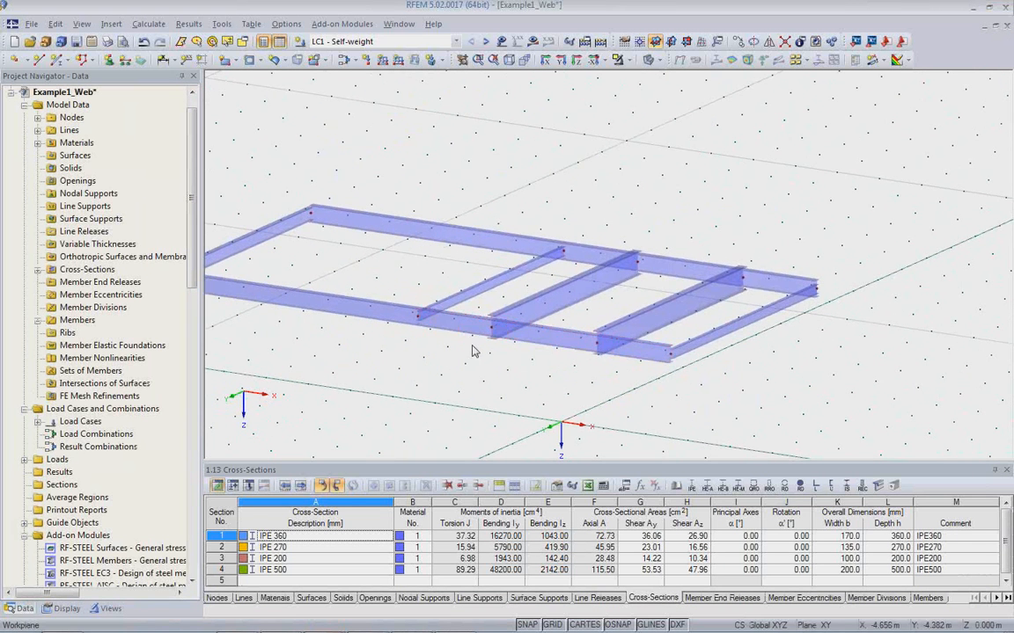
{"action": "middle_click_drag", "start_coordinate": [472, 345], "coordinate": [522, 326]}
{"action": "scroll", "coordinate": [535, 324], "scroll_direction": "up", "scroll_amount": 1}
{"action": "left_click", "coordinate": [606, 283]}
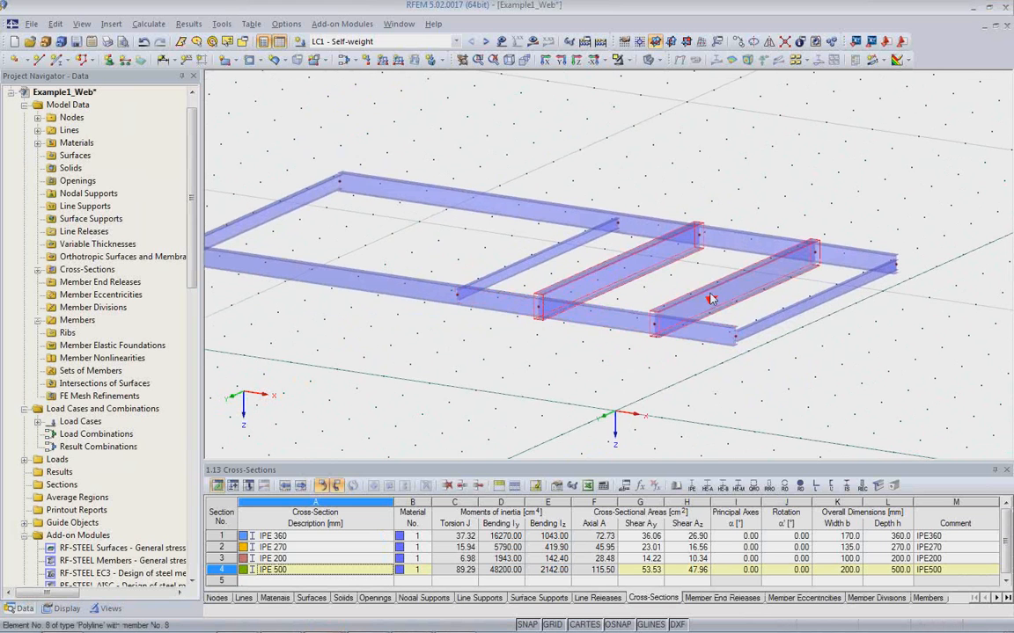
{"action": "double_click", "coordinate": [604, 285]}
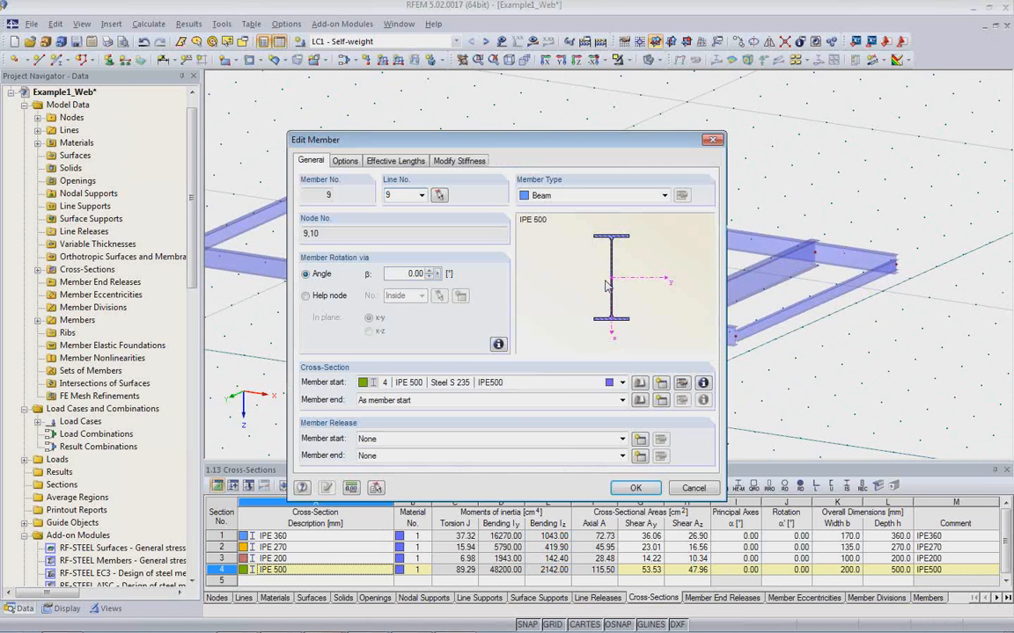
{"action": "left_click", "coordinate": [682, 385]}
{"action": "left_click", "coordinate": [407, 153]}
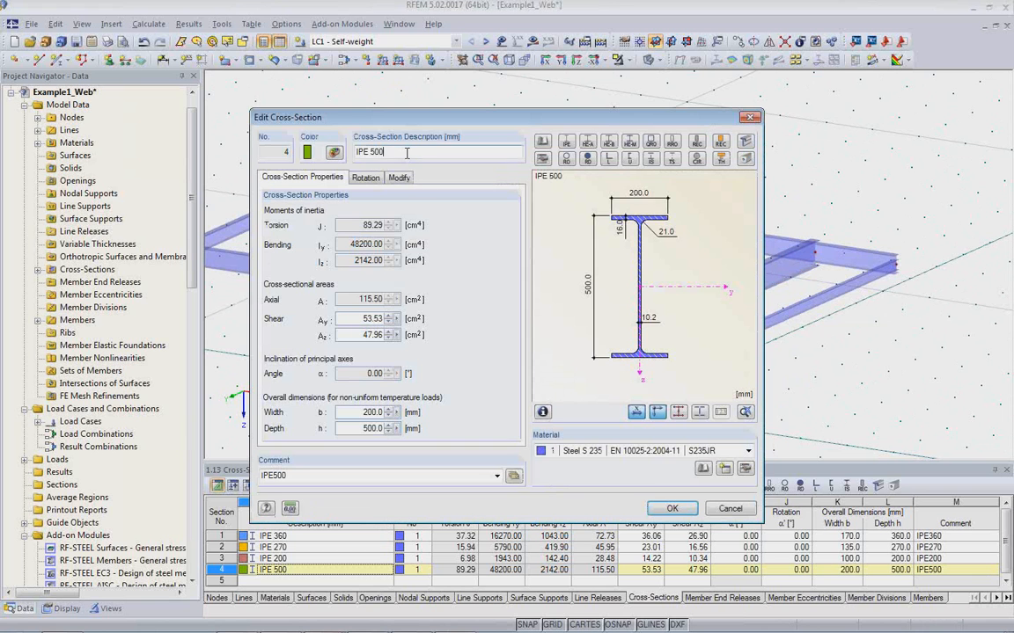
{"action": "key", "text": "BackSpace"}
{"action": "key", "text": "BackSpace"}
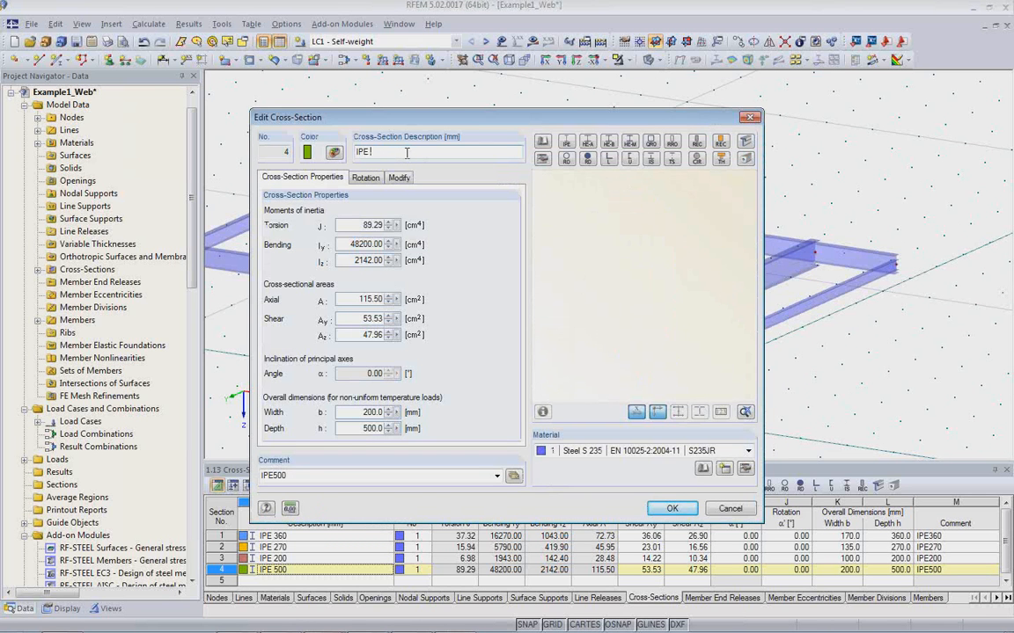
{"action": "type", "text": "360"}
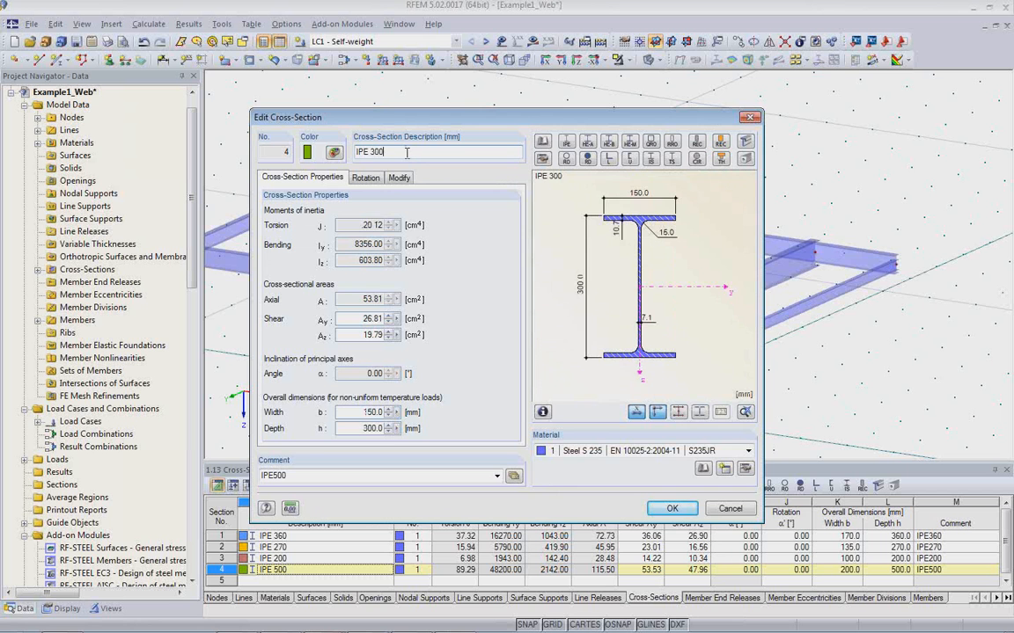
{"action": "left_click", "coordinate": [668, 509]}
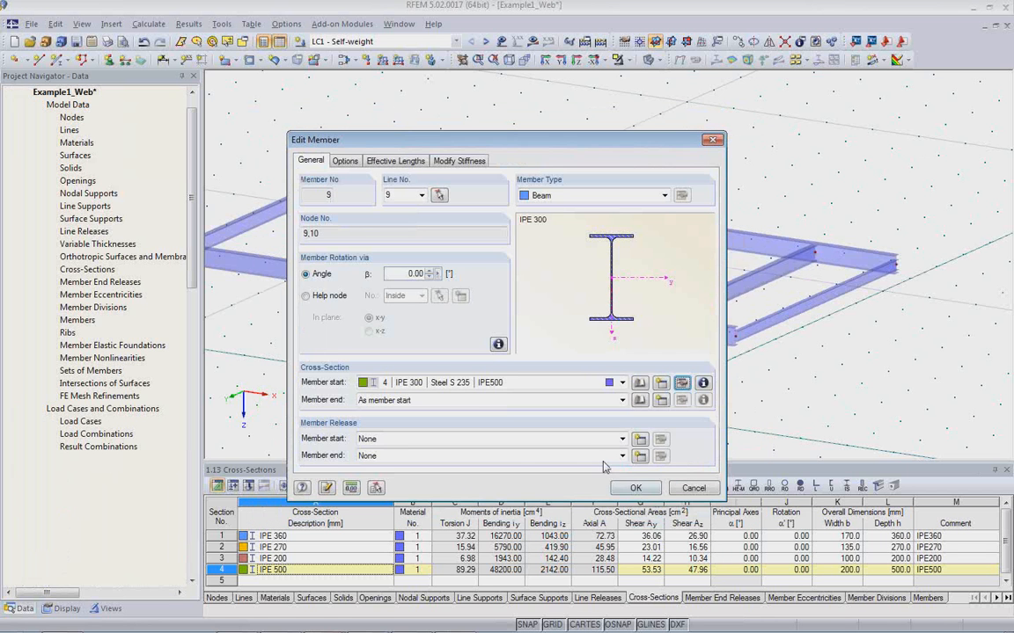
{"action": "left_click", "coordinate": [641, 487]}
{"action": "left_click", "coordinate": [565, 413]}
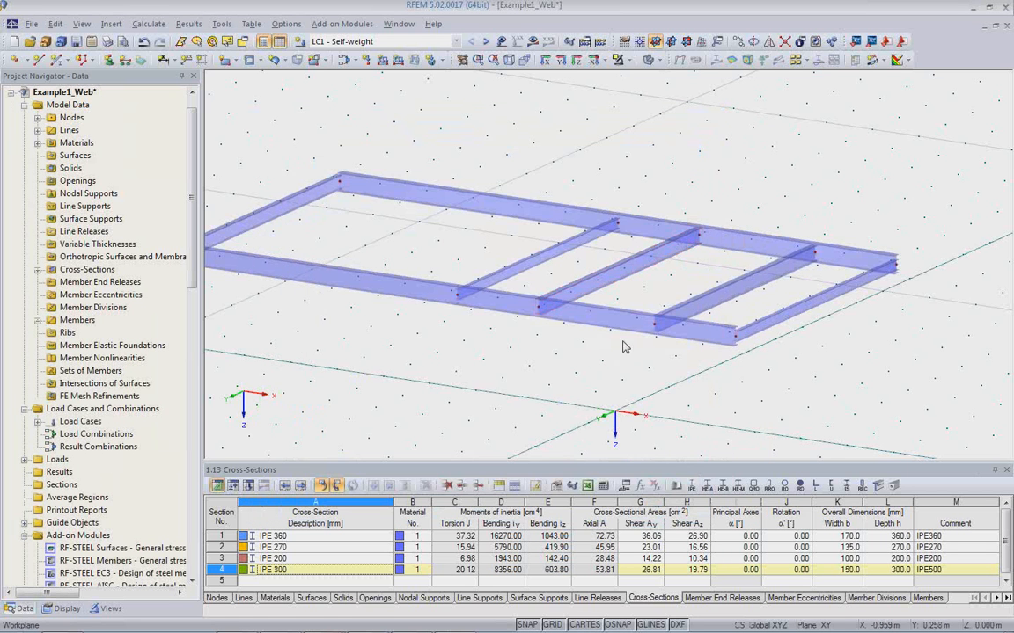
Switch to Revit and clear the side frame selection in the 3D no loads view.
{"action": "scroll", "coordinate": [631, 341], "scroll_direction": "up", "scroll_amount": 1}
{"action": "middle_click_drag", "start_coordinate": [585, 363], "coordinate": [510, 376], "text": "ctrl"}
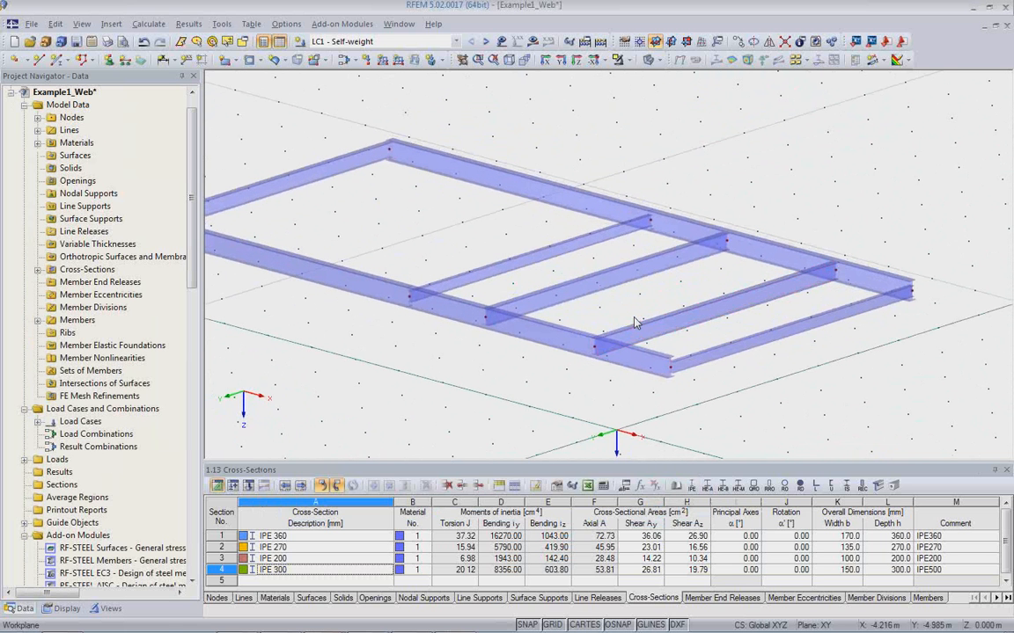
{"action": "scroll", "coordinate": [704, 385], "scroll_direction": "down", "scroll_amount": 2}
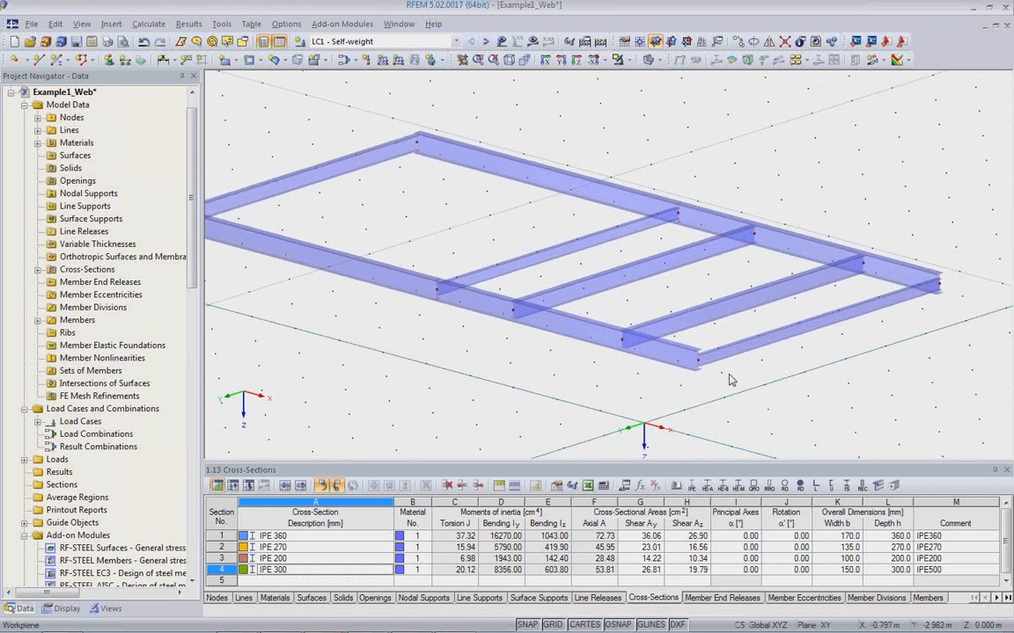
{"action": "mouse_move", "coordinate": [415, 630]}
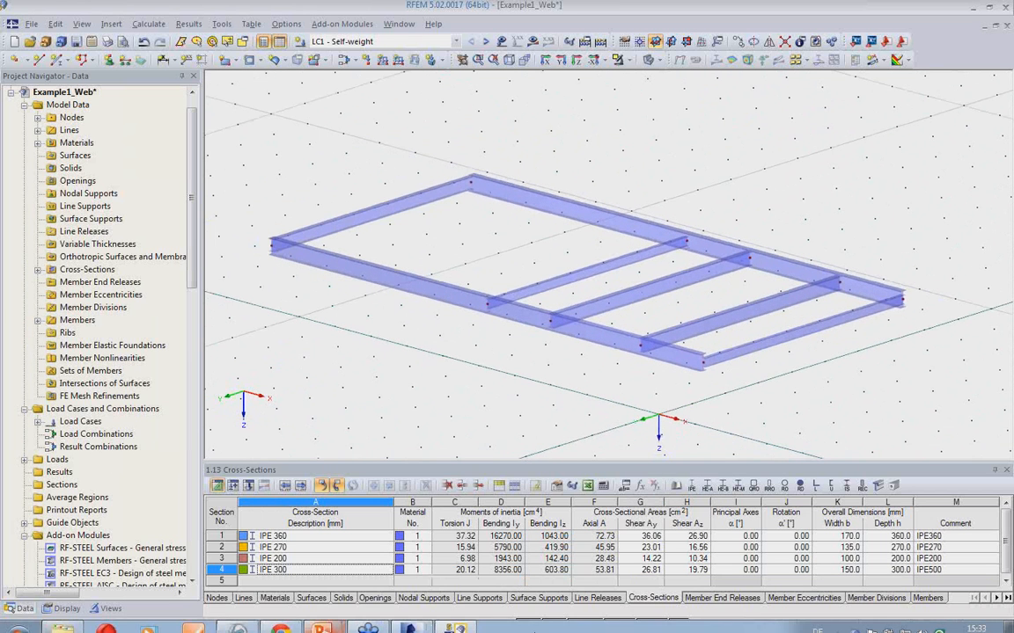
{"action": "left_click", "coordinate": [395, 626]}
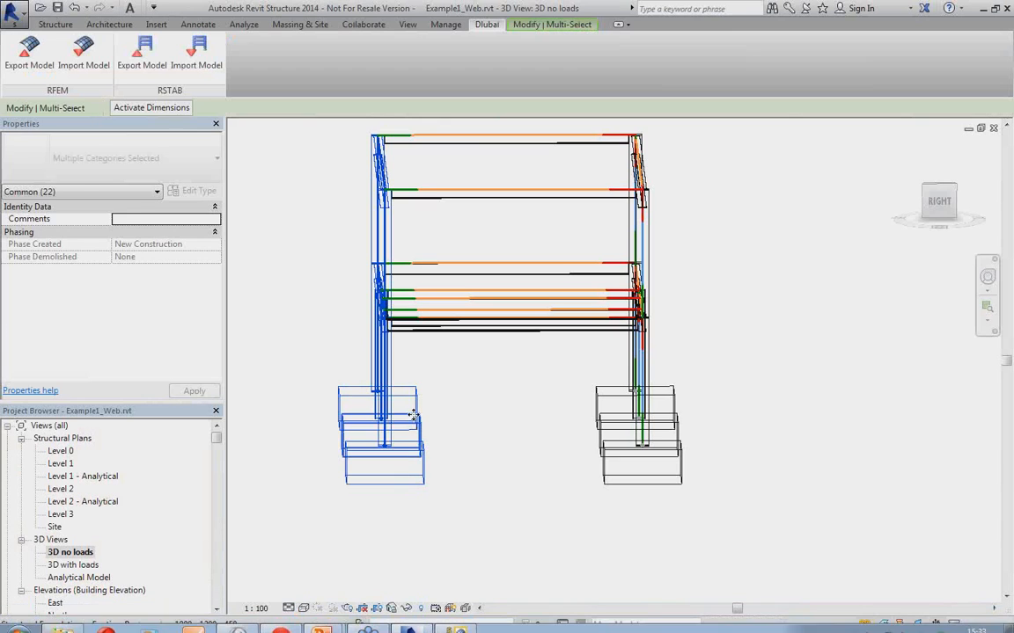
{"action": "left_click", "coordinate": [520, 447]}
{"action": "middle_click_drag", "start_coordinate": [519, 436], "coordinate": [543, 478], "text": "shift"}
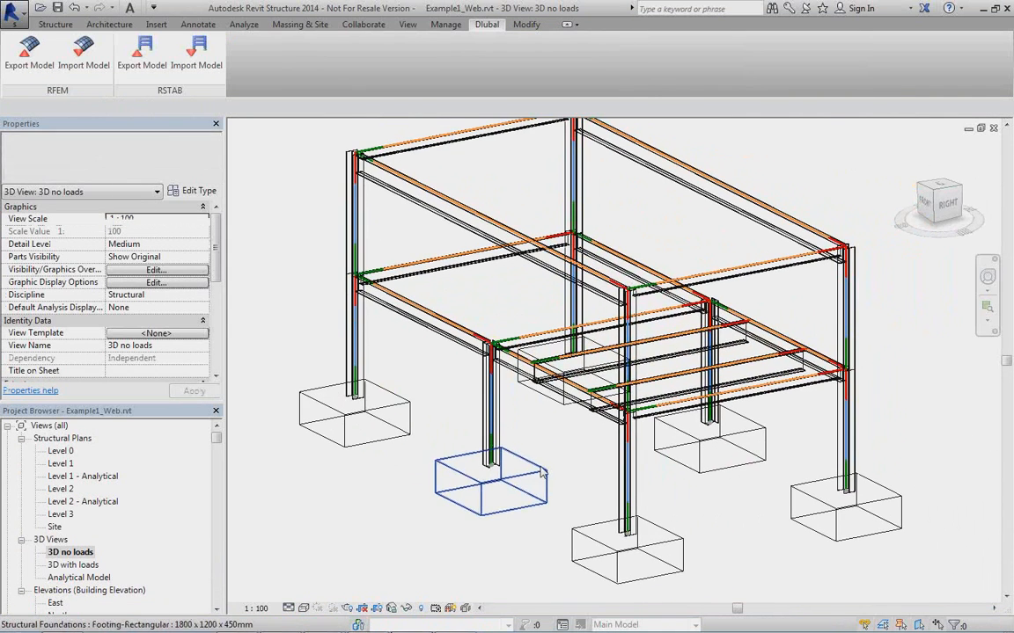
Set up an RFEM import that updates the existing structure, with Only Selected Objects and Remove absent Objects turned off.
{"action": "left_click", "coordinate": [82, 67]}
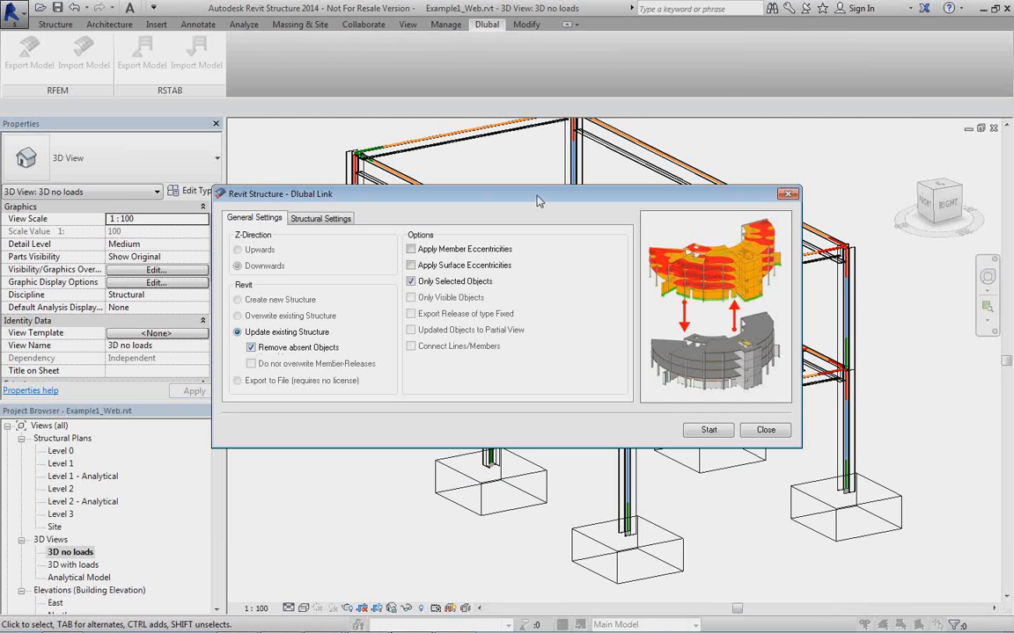
{"action": "left_click_drag", "start_coordinate": [539, 202], "coordinate": [249, 366]}
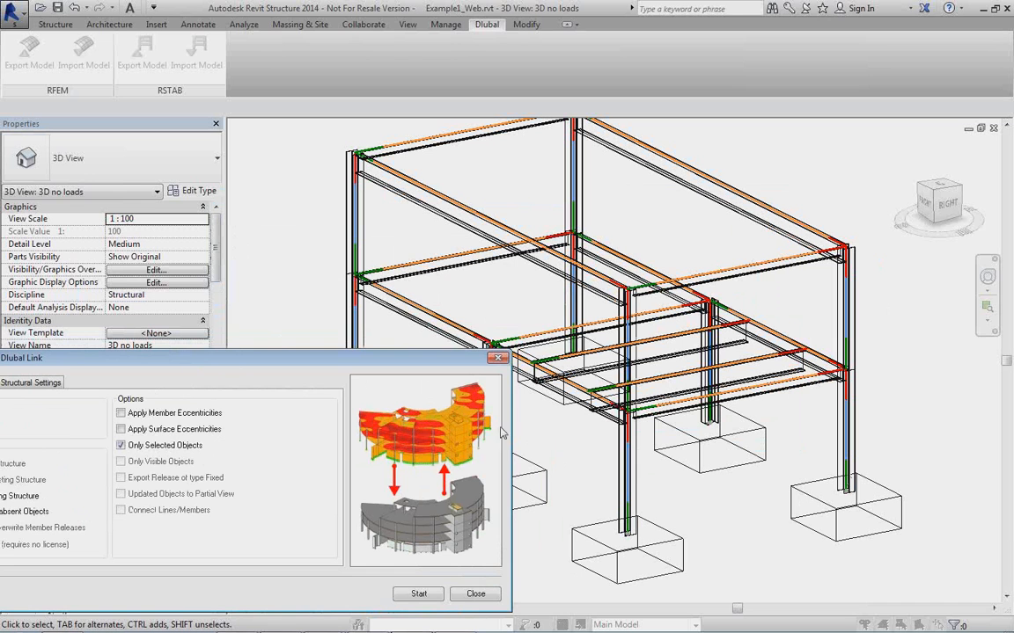
{"action": "left_click_drag", "start_coordinate": [403, 364], "coordinate": [555, 258]}
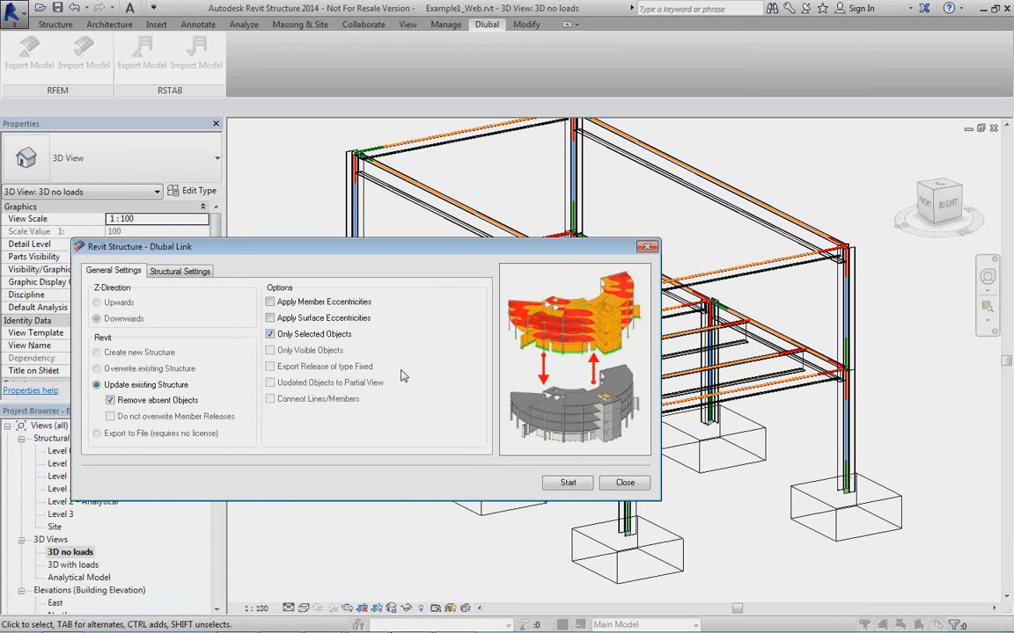
{"action": "left_click", "coordinate": [270, 334]}
{"action": "left_click_drag", "start_coordinate": [440, 253], "coordinate": [378, 190]}
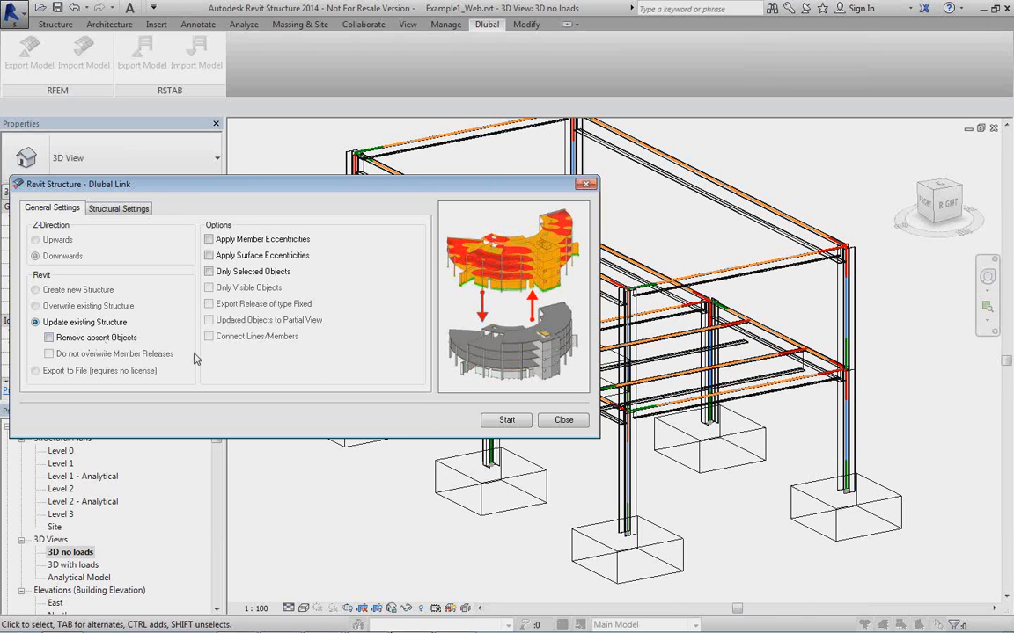
Run the import from the second listed Example1_Web model and close the import log.
{"action": "left_click", "coordinate": [509, 424]}
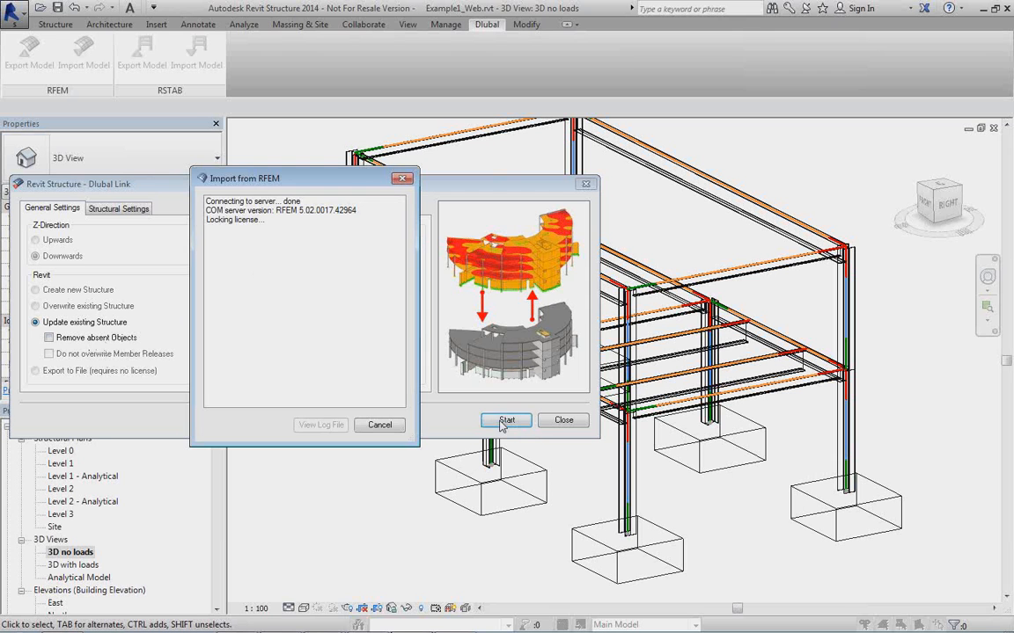
{"action": "left_click", "coordinate": [240, 208]}
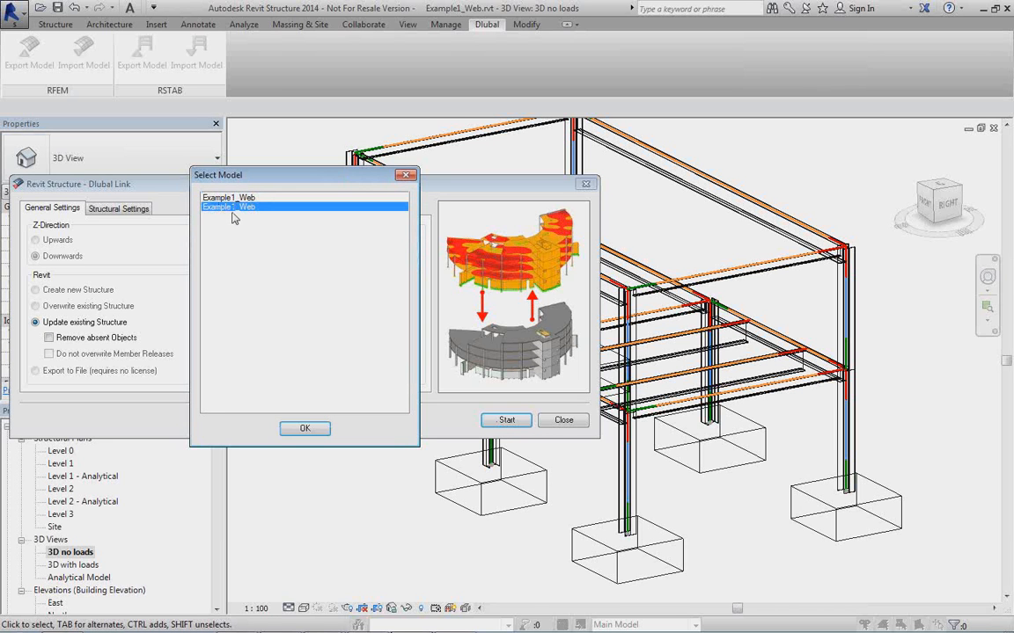
{"action": "left_click", "coordinate": [304, 429]}
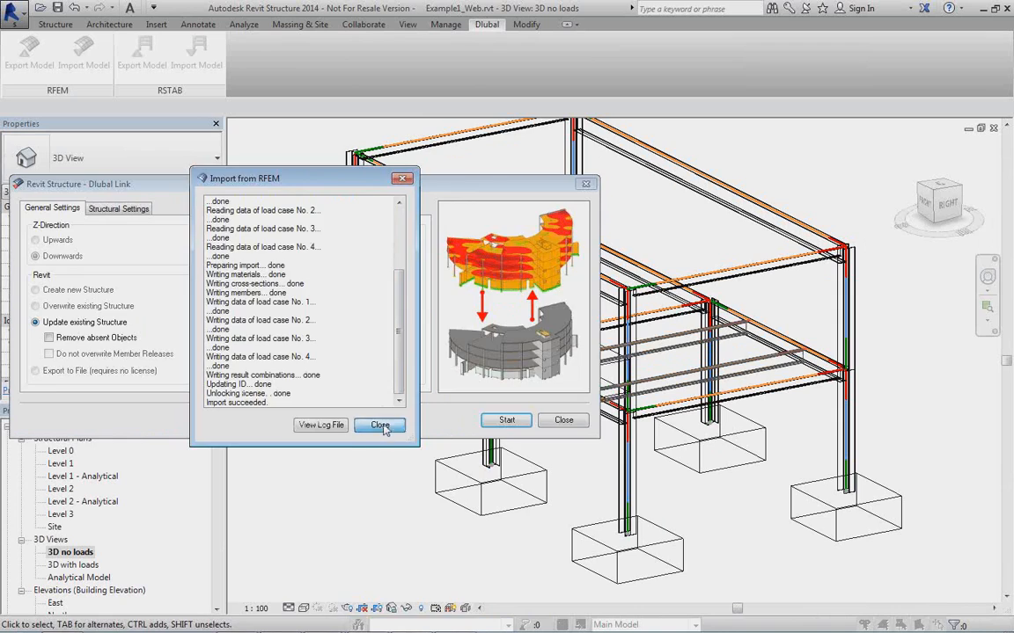
{"action": "left_click", "coordinate": [380, 425]}
Check the section type of the re-imported cross beams in the Revit 3D view.
{"action": "middle_click_drag", "start_coordinate": [645, 443], "coordinate": [603, 414]}
{"action": "scroll", "coordinate": [566, 333], "scroll_direction": "up", "scroll_amount": 4}
{"action": "middle_click_drag", "start_coordinate": [565, 331], "coordinate": [601, 345], "text": "shift"}
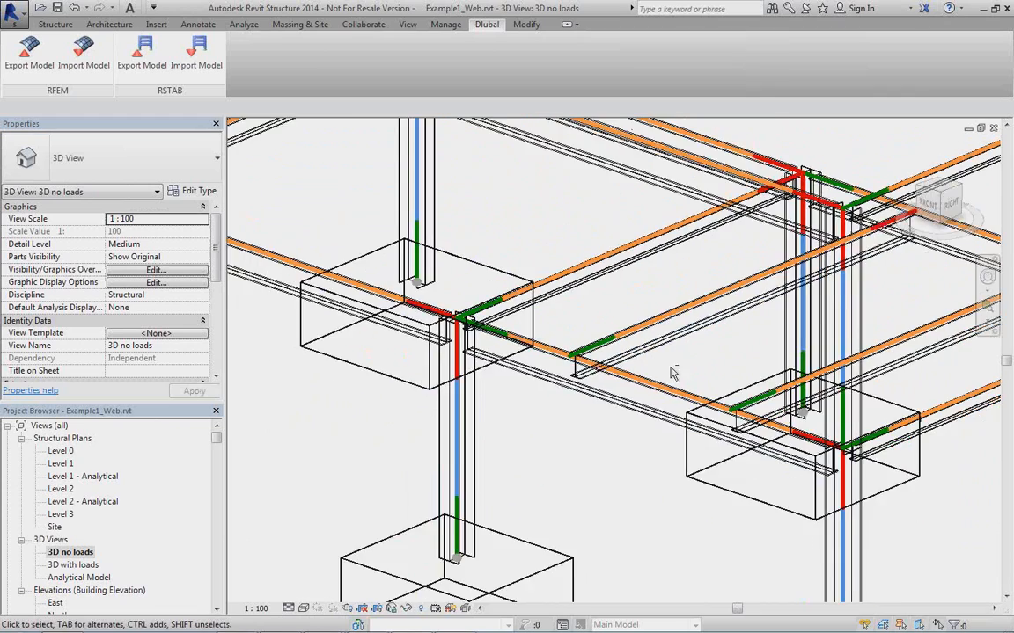
{"action": "middle_click_drag", "start_coordinate": [609, 338], "coordinate": [661, 379], "text": "shift"}
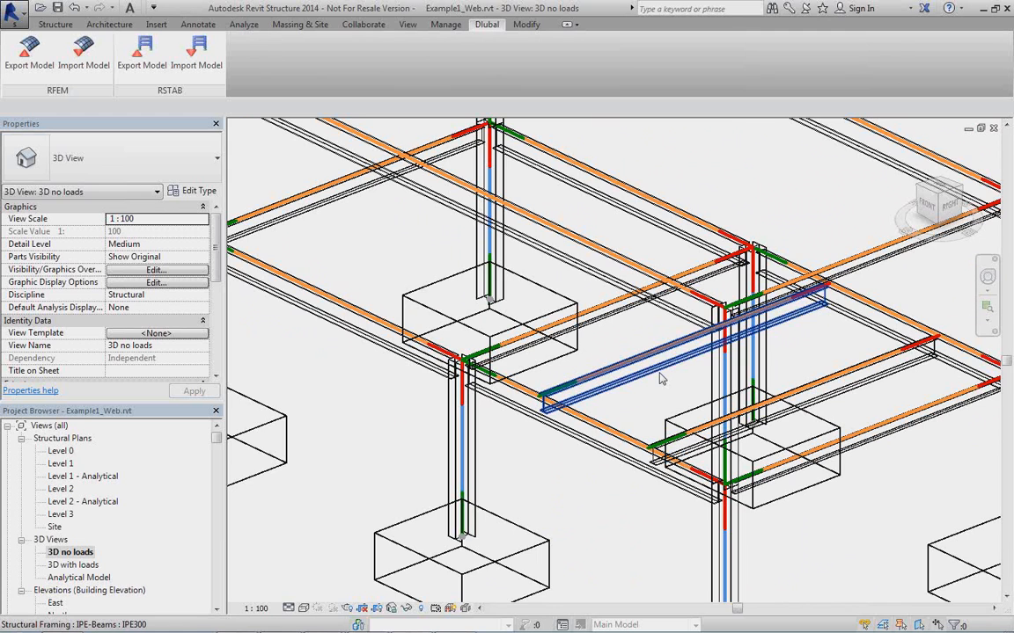
{"action": "scroll", "coordinate": [587, 411], "scroll_direction": "down", "scroll_amount": 4}
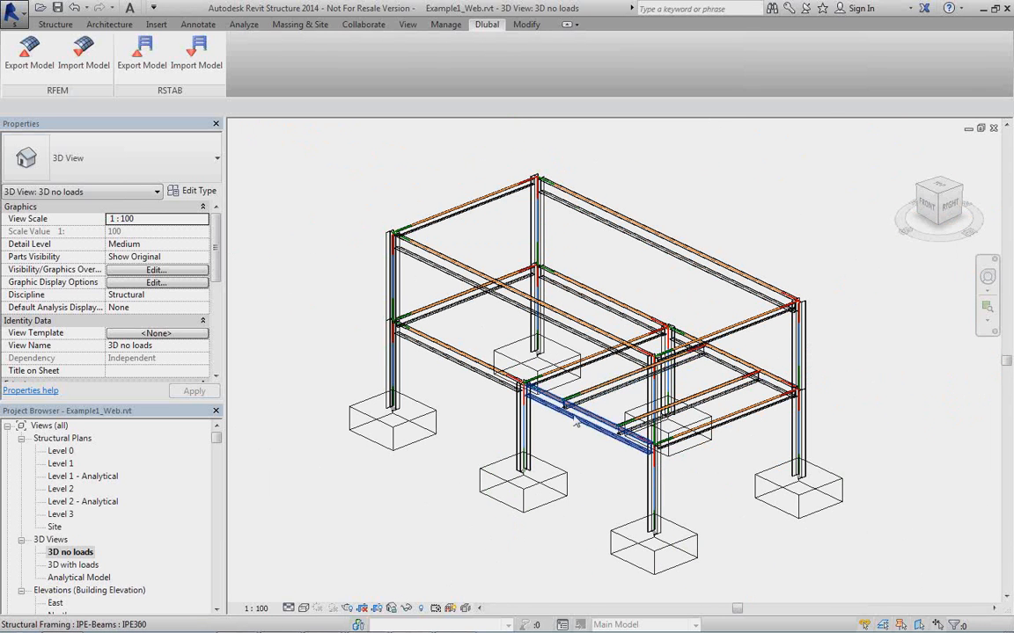
Close all views of Example1_Web without saving the project, and open the recent project Webinar2.
{"action": "left_click", "coordinate": [992, 129]}
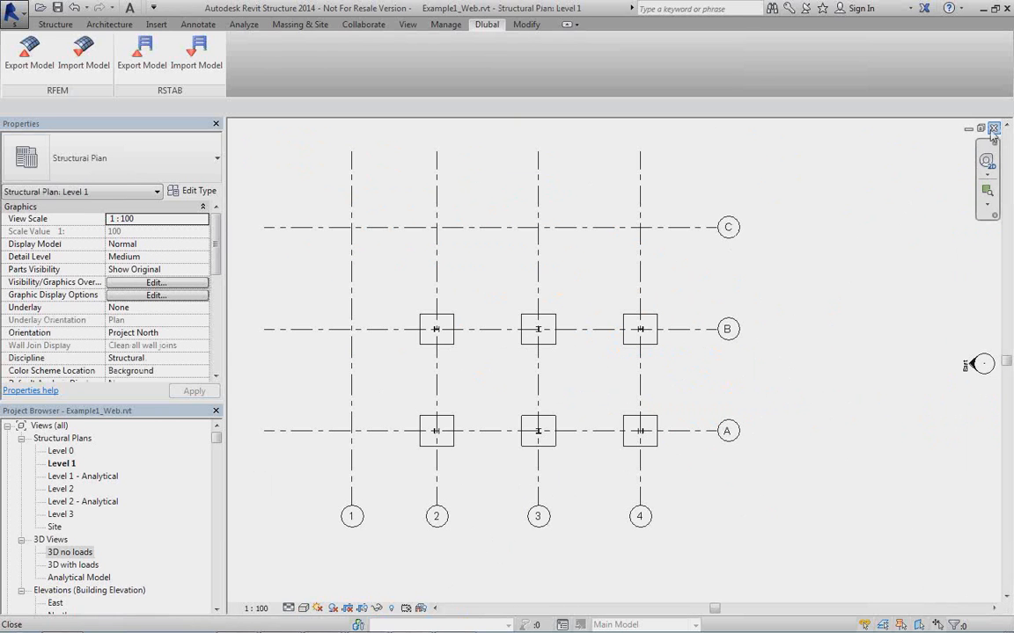
{"action": "left_click", "coordinate": [992, 129]}
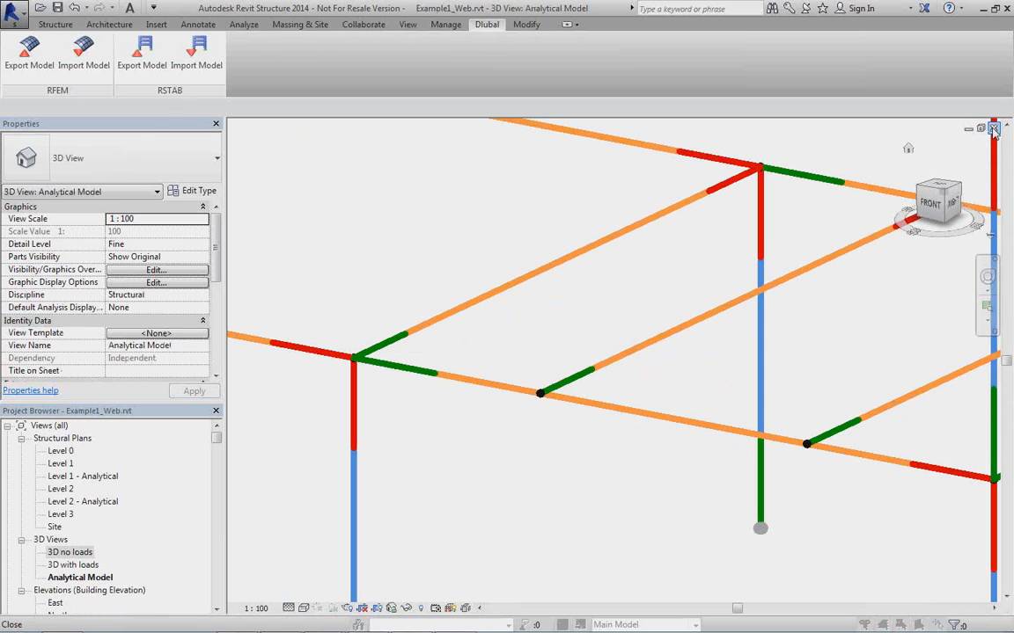
{"action": "left_click", "coordinate": [993, 128]}
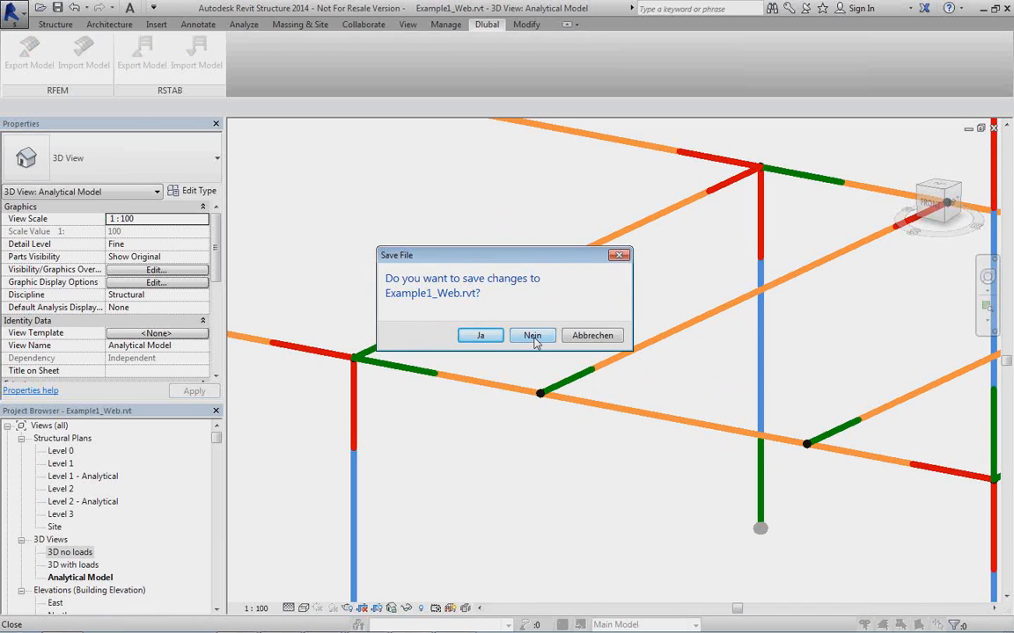
{"action": "left_click", "coordinate": [532, 337]}
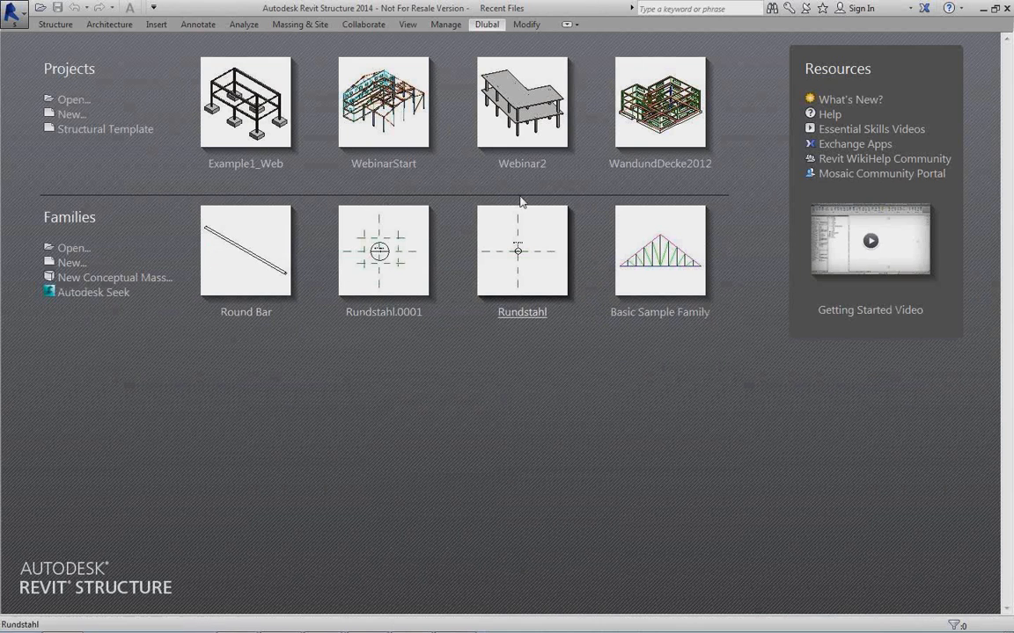
{"action": "left_click", "coordinate": [533, 113]}
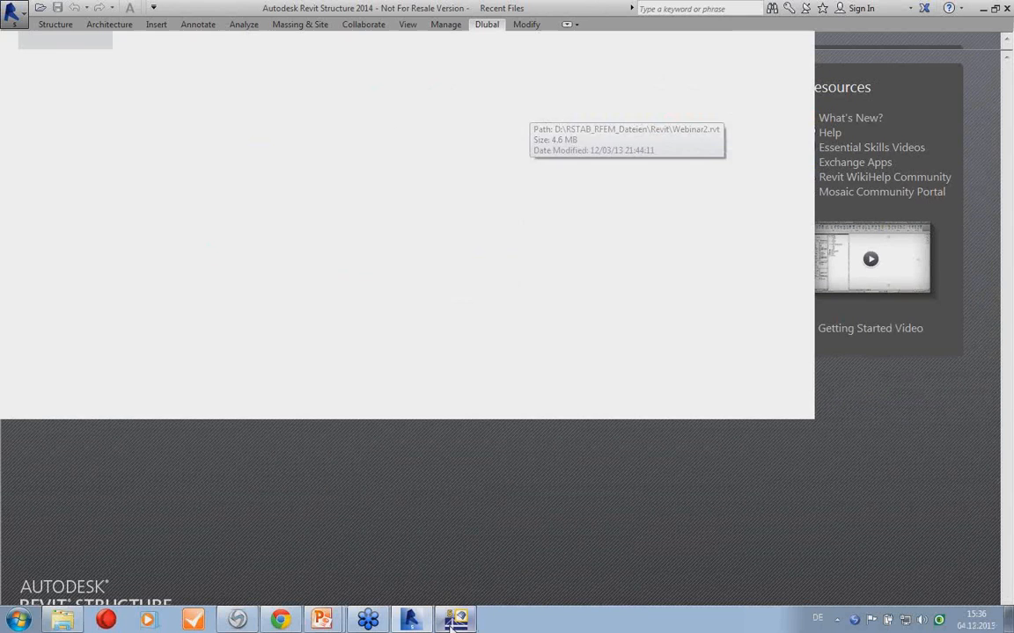
Switch to RFEM, close both open Example1_Web models without saving the changes, and return to Revit.
{"action": "left_click", "coordinate": [452, 622]}
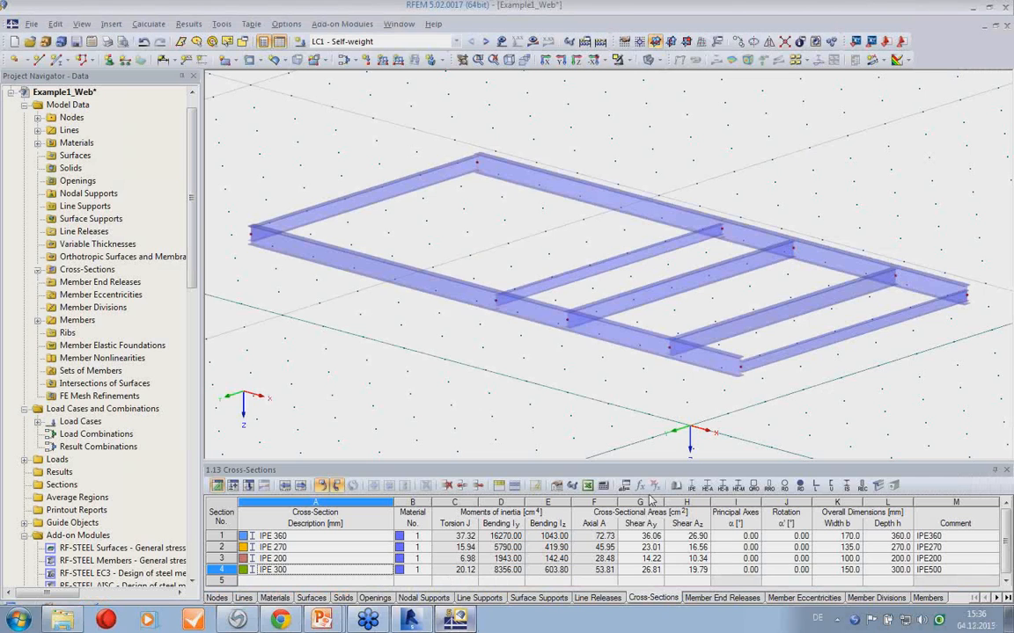
{"action": "left_click", "coordinate": [1007, 27]}
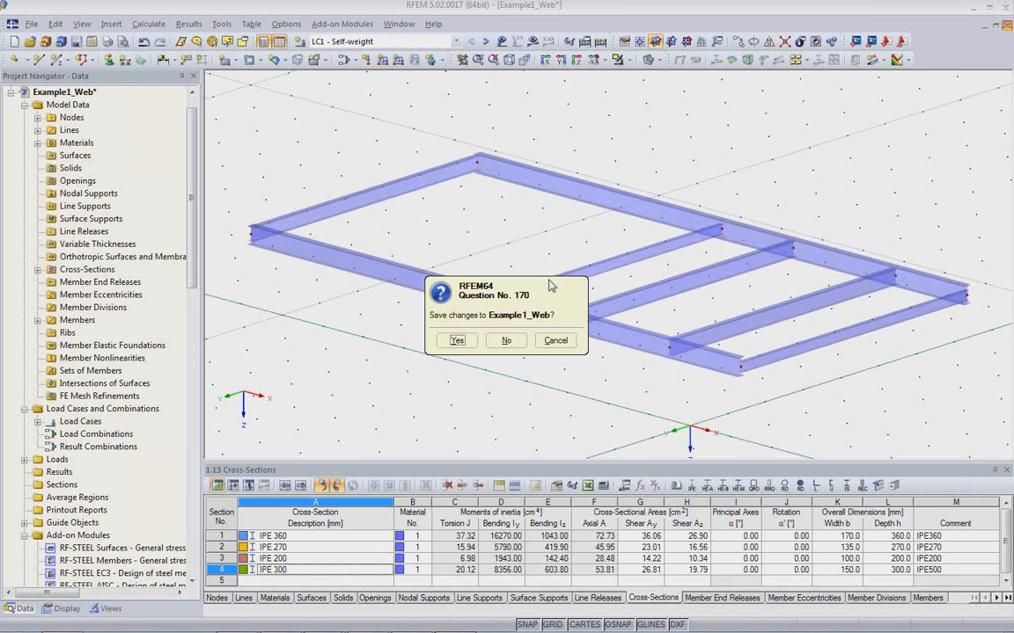
{"action": "left_click", "coordinate": [506, 340]}
{"action": "left_click", "coordinate": [1008, 26]}
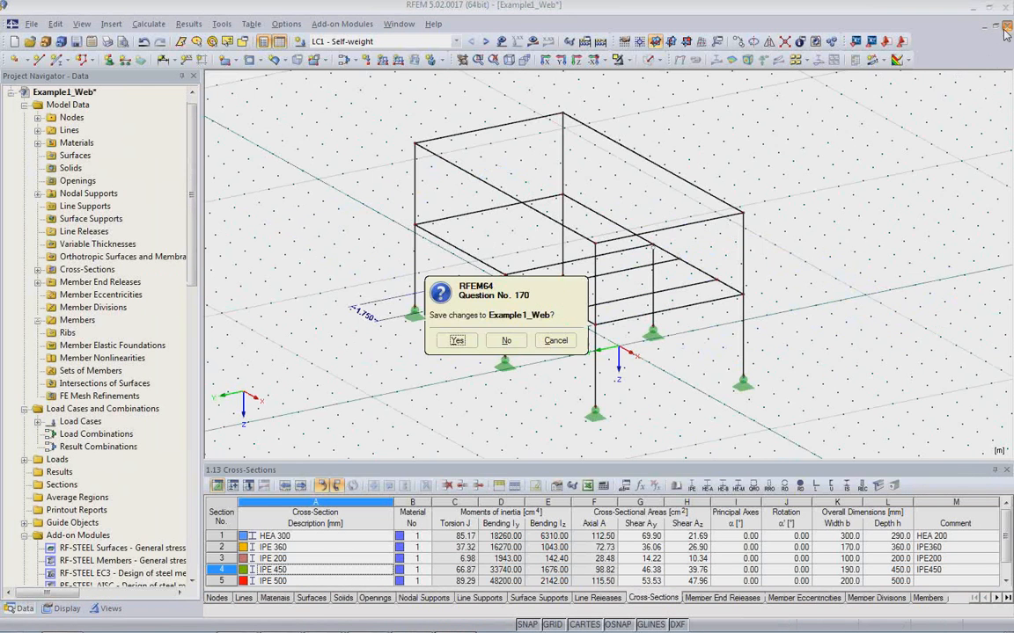
{"action": "left_click", "coordinate": [503, 342]}
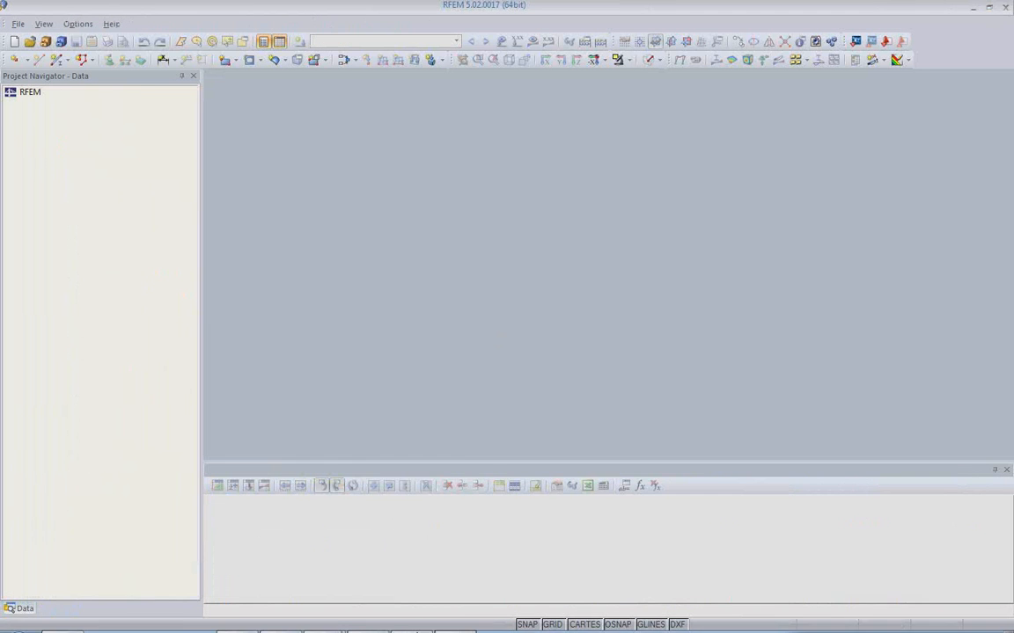
{"action": "mouse_move", "coordinate": [451, 623]}
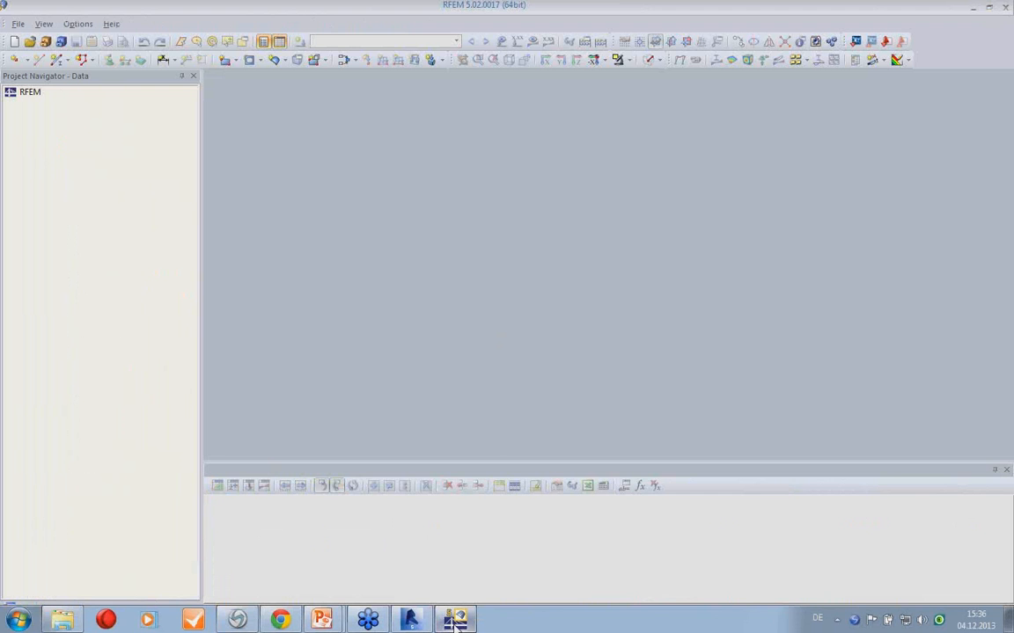
{"action": "left_click", "coordinate": [409, 620]}
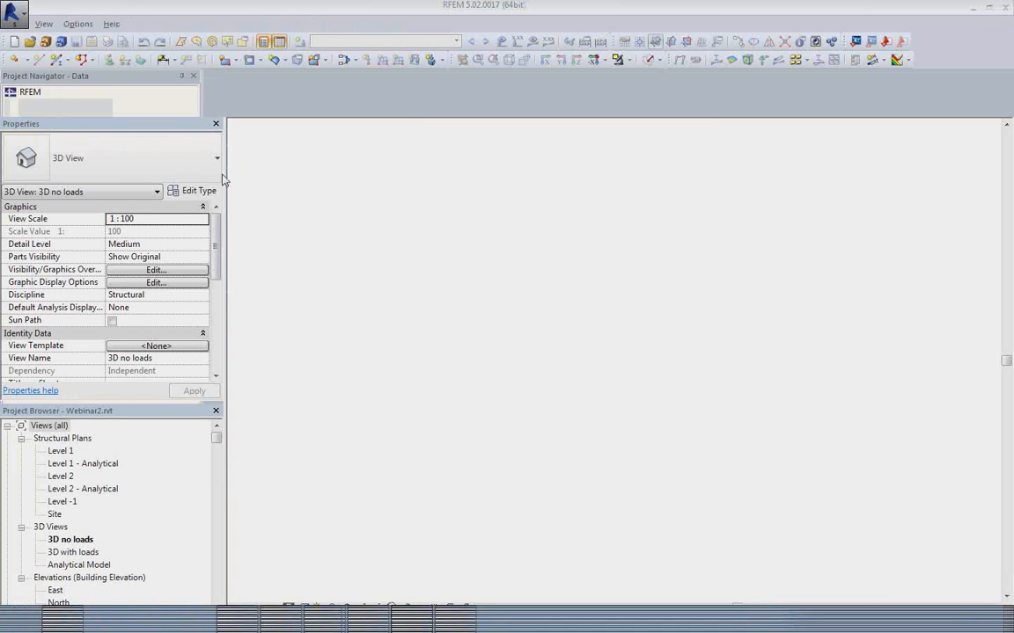
Open the 3D with loads view of Webinar2 and examine the loaded slabs and columns from several angles.
{"action": "middle_click_drag", "start_coordinate": [557, 480], "coordinate": [536, 450]}
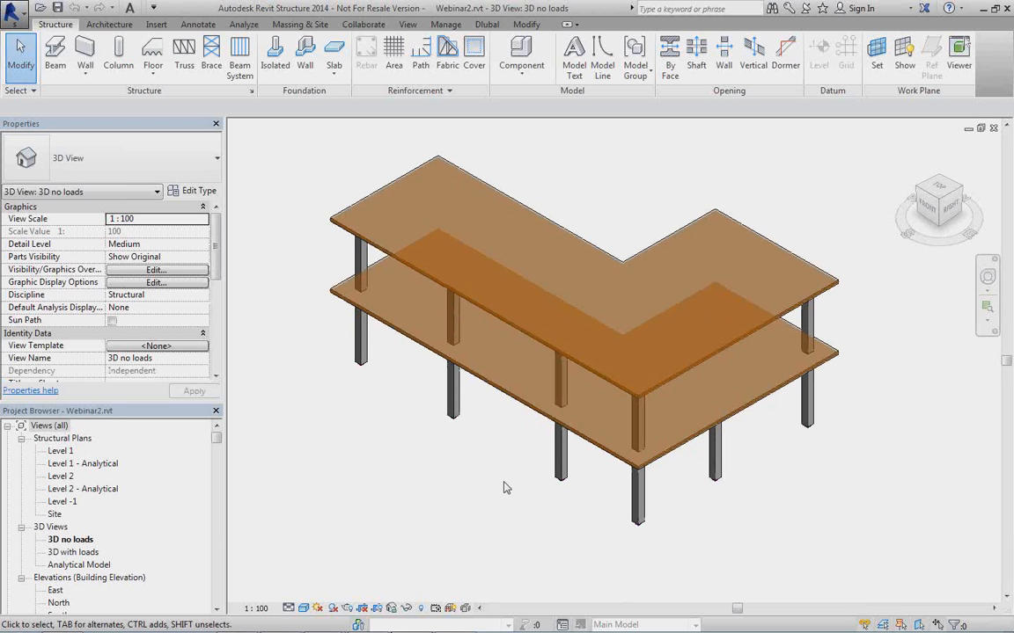
{"action": "left_click", "coordinate": [304, 608]}
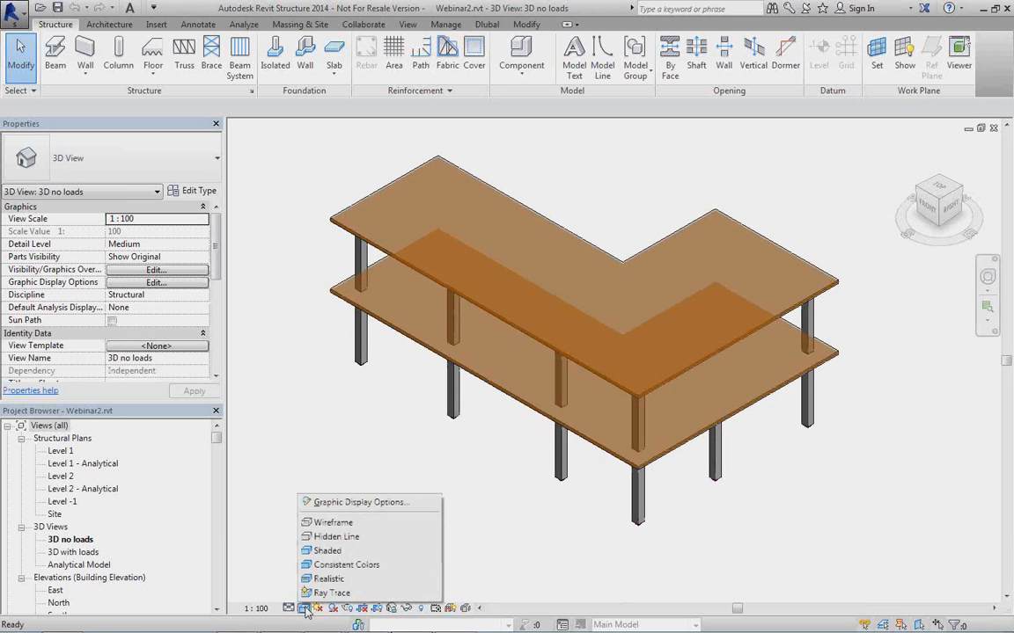
{"action": "left_click", "coordinate": [559, 471]}
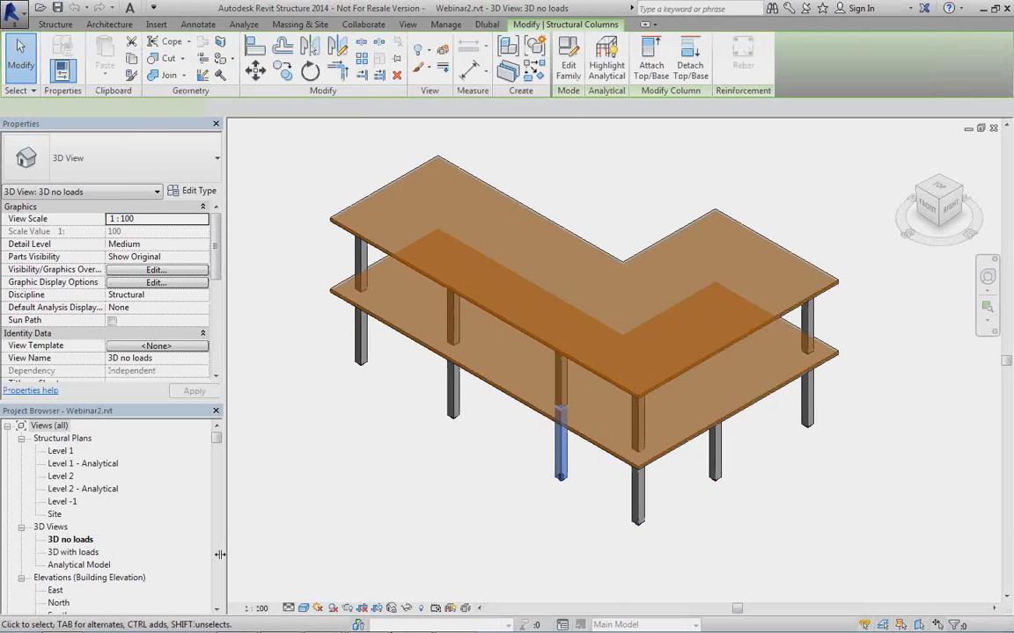
{"action": "double_click", "coordinate": [73, 551]}
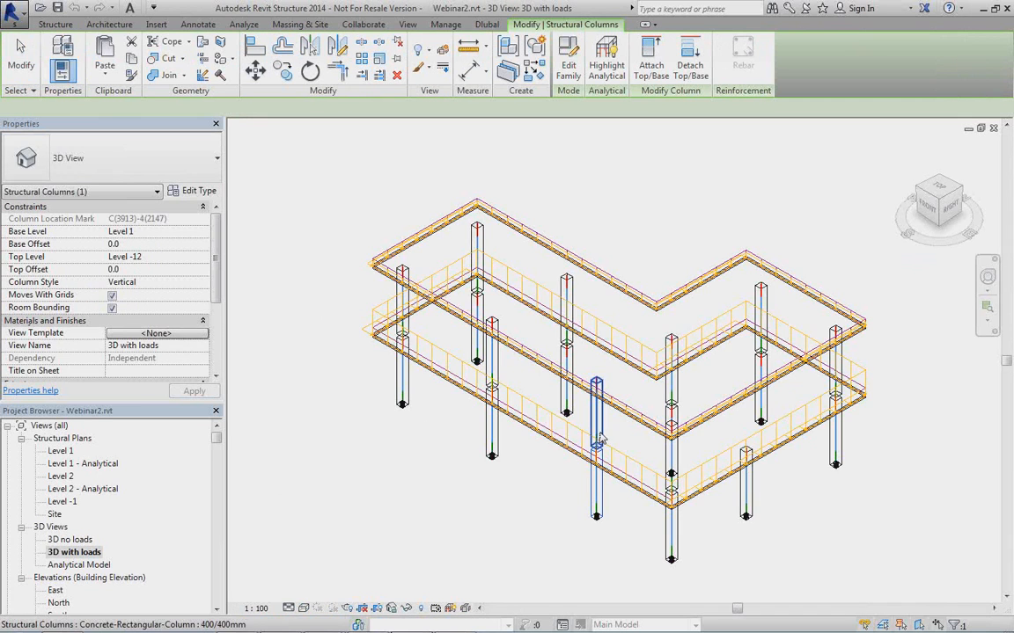
{"action": "middle_click_drag", "start_coordinate": [568, 443], "coordinate": [509, 292], "text": "shift"}
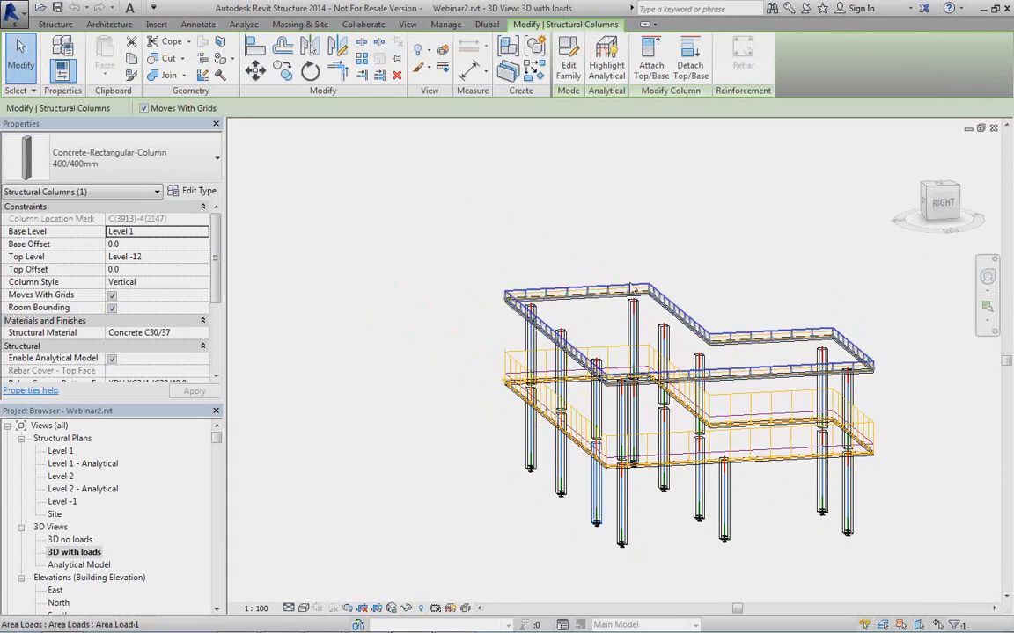
{"action": "middle_click_drag", "start_coordinate": [514, 439], "coordinate": [407, 429]}
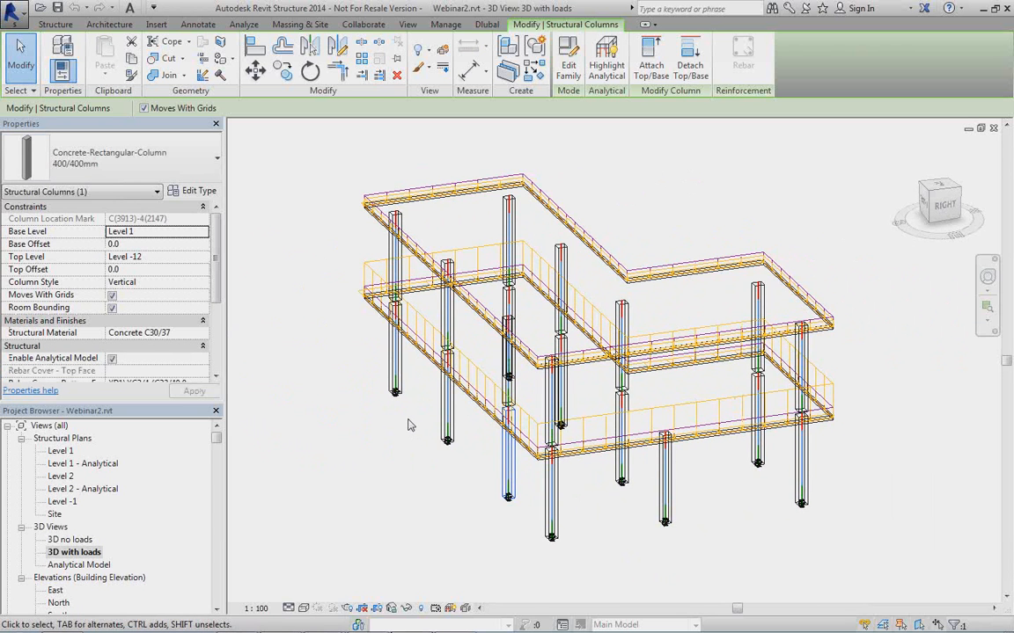
{"action": "middle_click_drag", "start_coordinate": [397, 448], "coordinate": [464, 462], "text": "shift"}
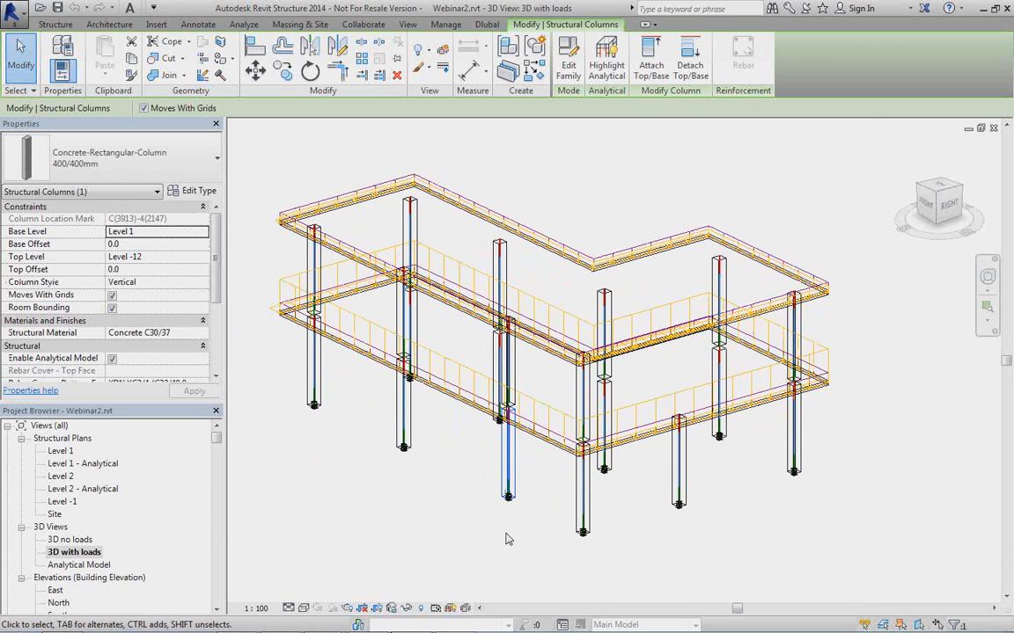
Check the translation and rotation settings of the boundary condition at a column base, and deselect it.
{"action": "scroll", "coordinate": [466, 462], "scroll_direction": "up", "scroll_amount": 5}
{"action": "scroll", "coordinate": [515, 511], "scroll_direction": "up", "scroll_amount": 5}
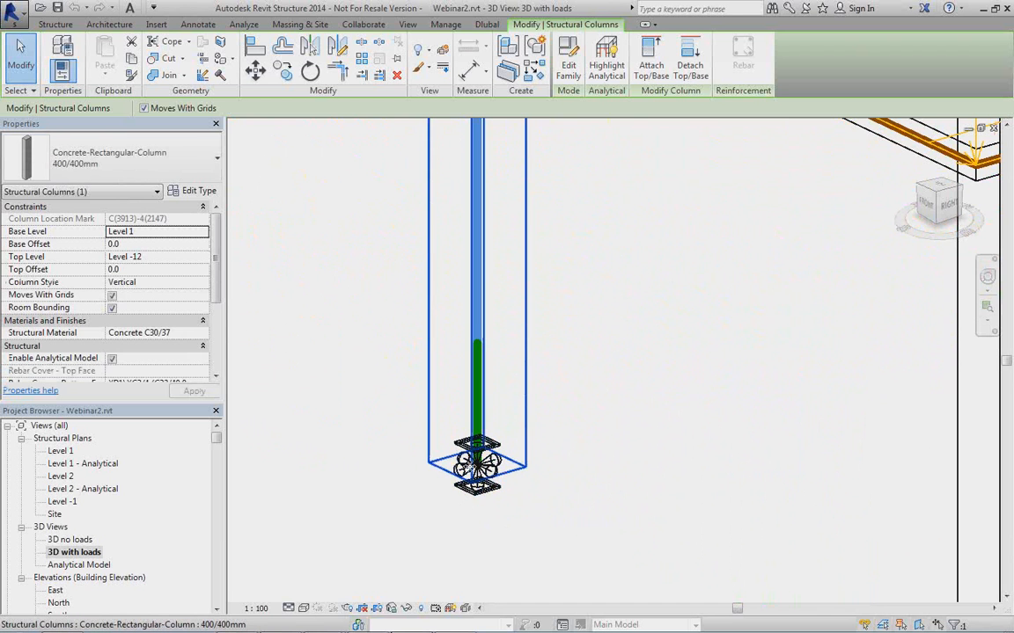
{"action": "left_click", "coordinate": [473, 498]}
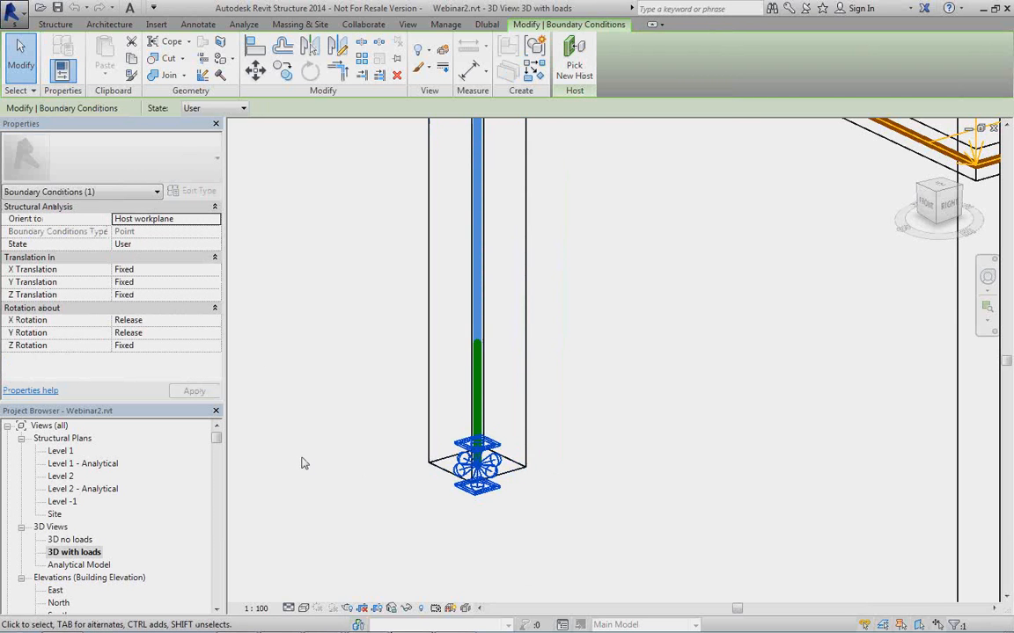
{"action": "scroll", "coordinate": [304, 453], "scroll_direction": "down", "scroll_amount": 5}
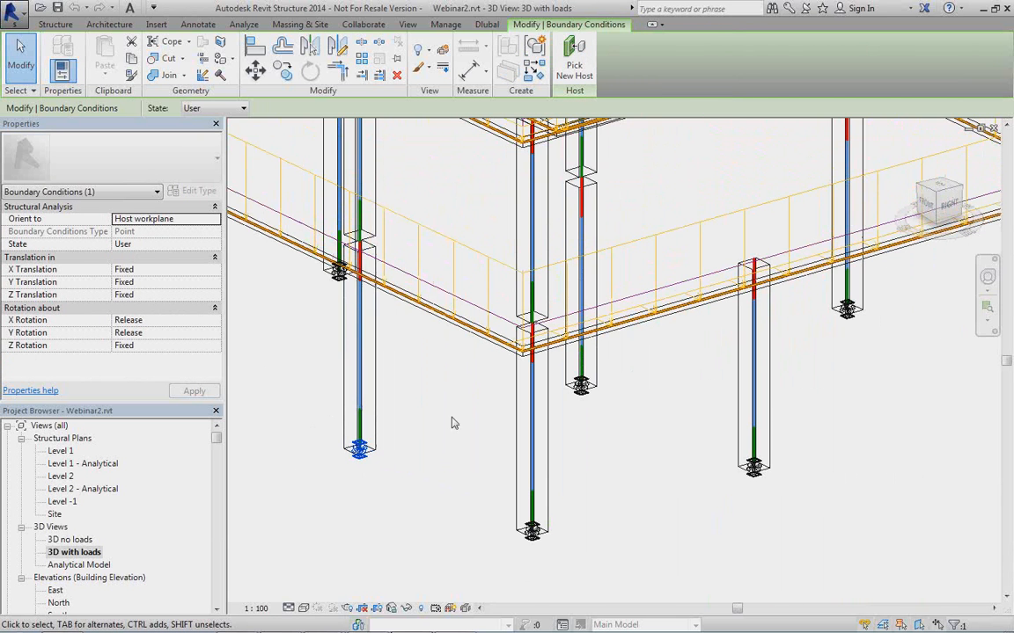
{"action": "left_click", "coordinate": [402, 380]}
{"action": "scroll", "coordinate": [403, 380], "scroll_direction": "down", "scroll_amount": 3}
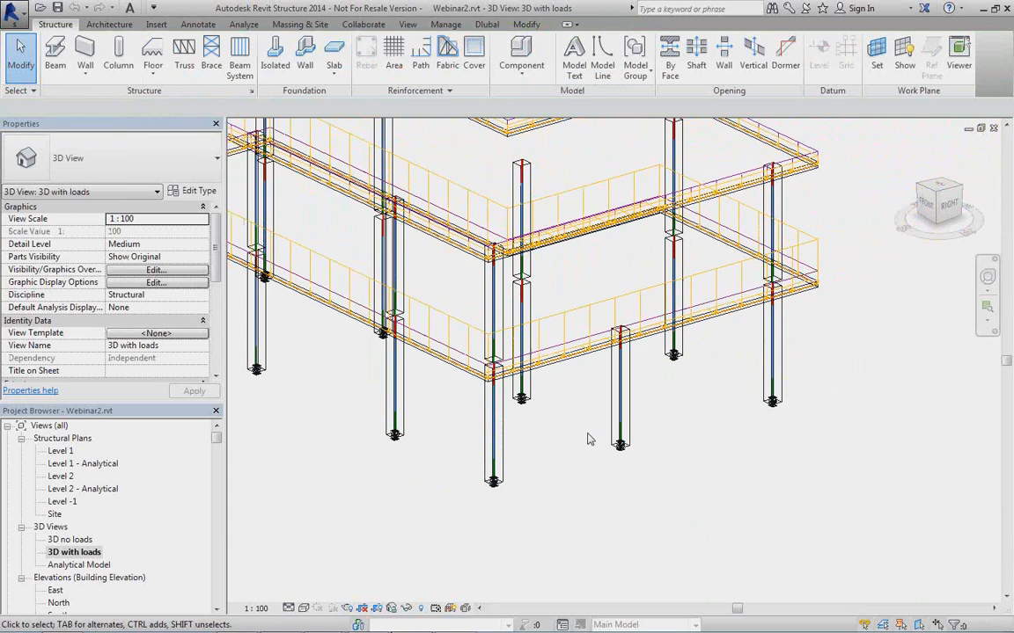
{"action": "middle_click_drag", "start_coordinate": [589, 440], "coordinate": [545, 442]}
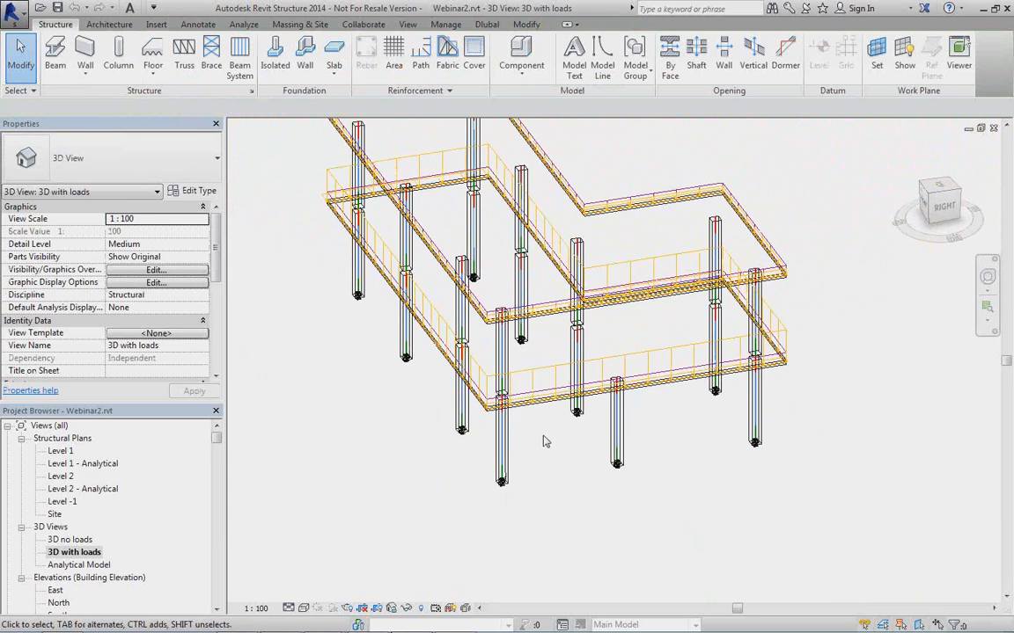
{"action": "scroll", "coordinate": [544, 442], "scroll_direction": "down", "scroll_amount": 3}
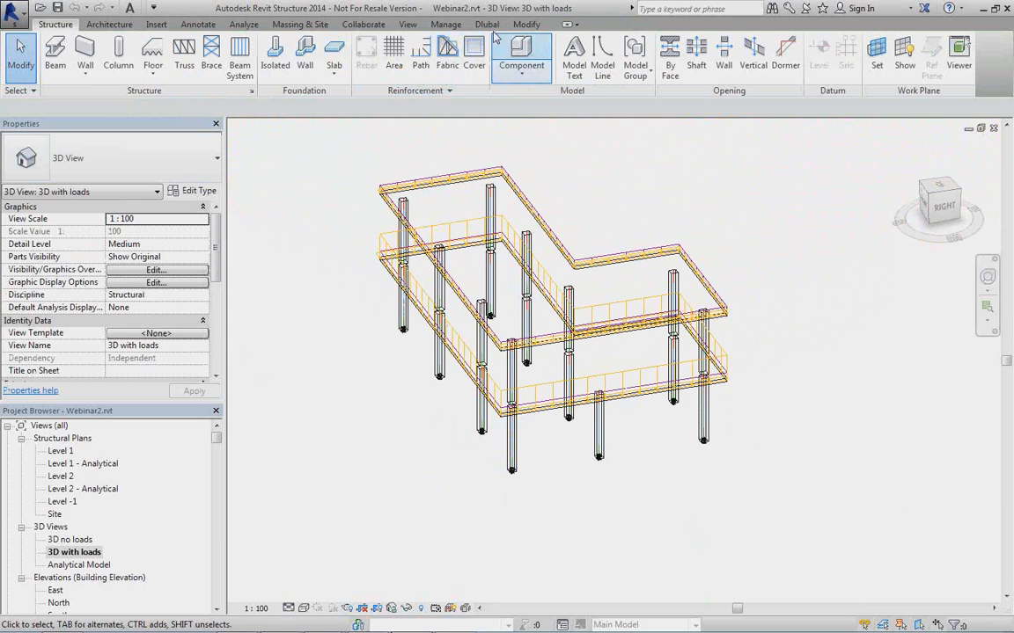
Export the Webinar2 model to RFEM as a new structure with structural data and loads applied, and close the export log.
{"action": "left_click", "coordinate": [487, 24]}
{"action": "left_click", "coordinate": [29, 55]}
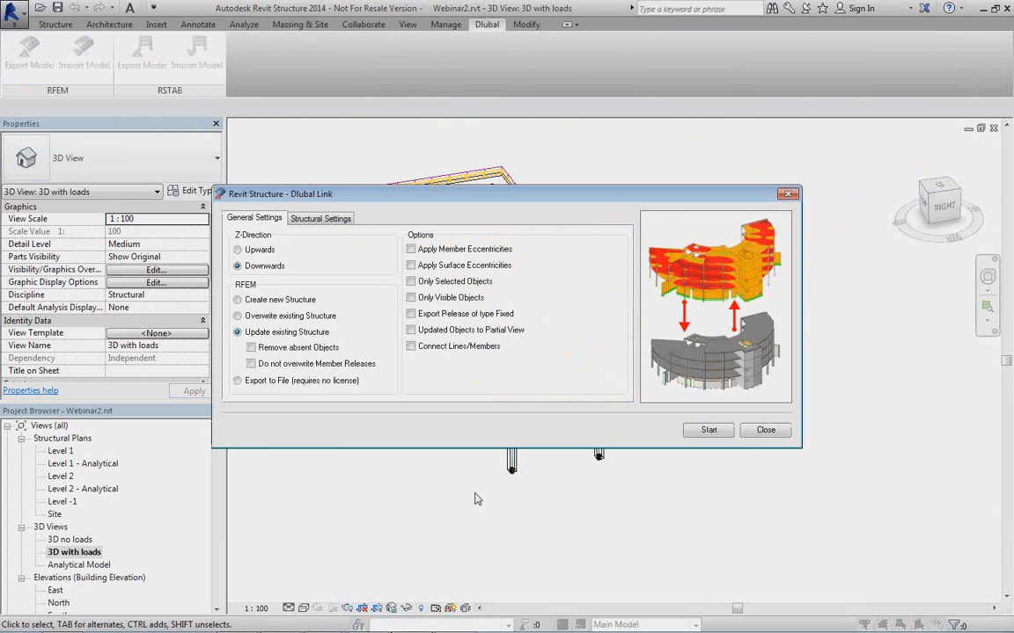
{"action": "left_click", "coordinate": [238, 300]}
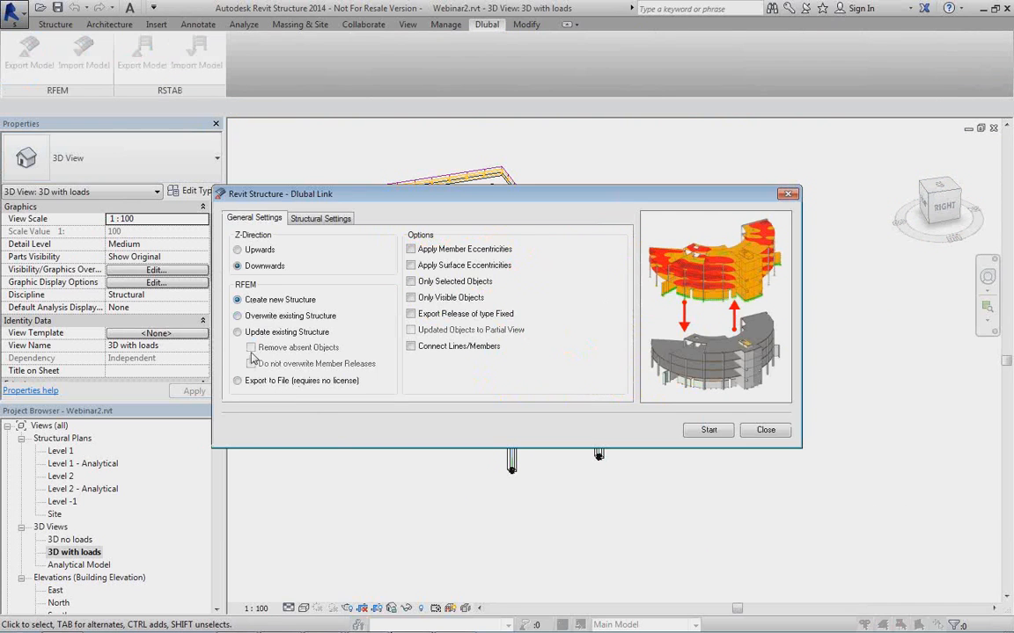
{"action": "left_click", "coordinate": [320, 219]}
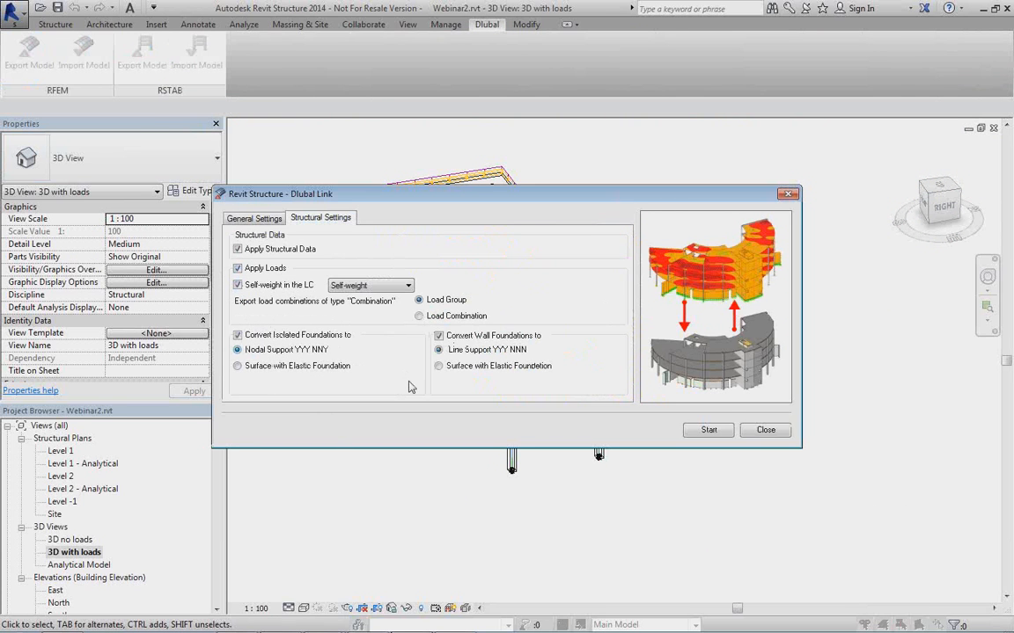
{"action": "left_click", "coordinate": [709, 431]}
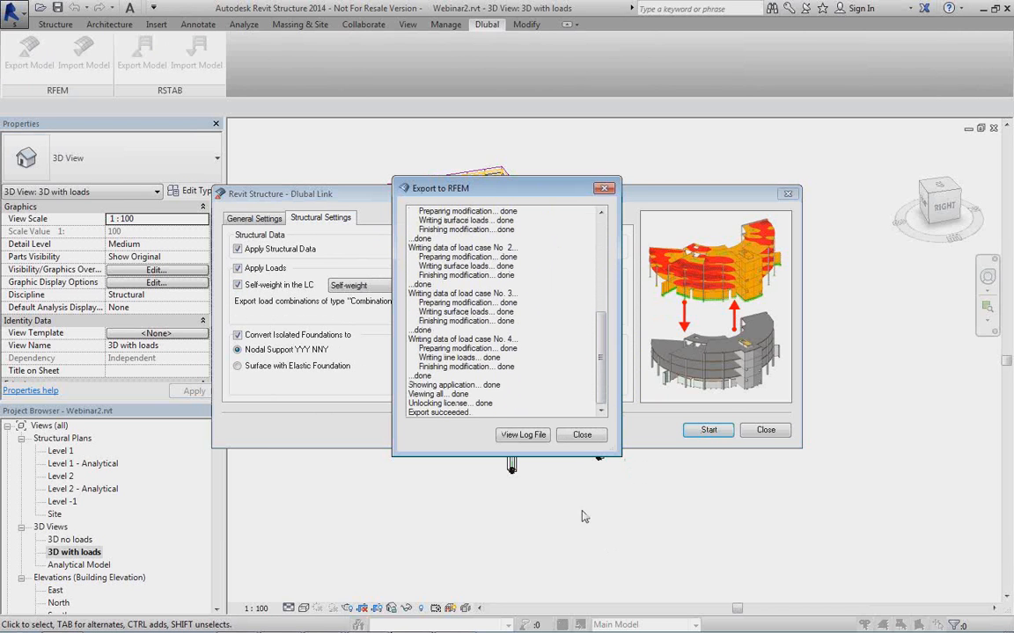
{"action": "left_click", "coordinate": [589, 440]}
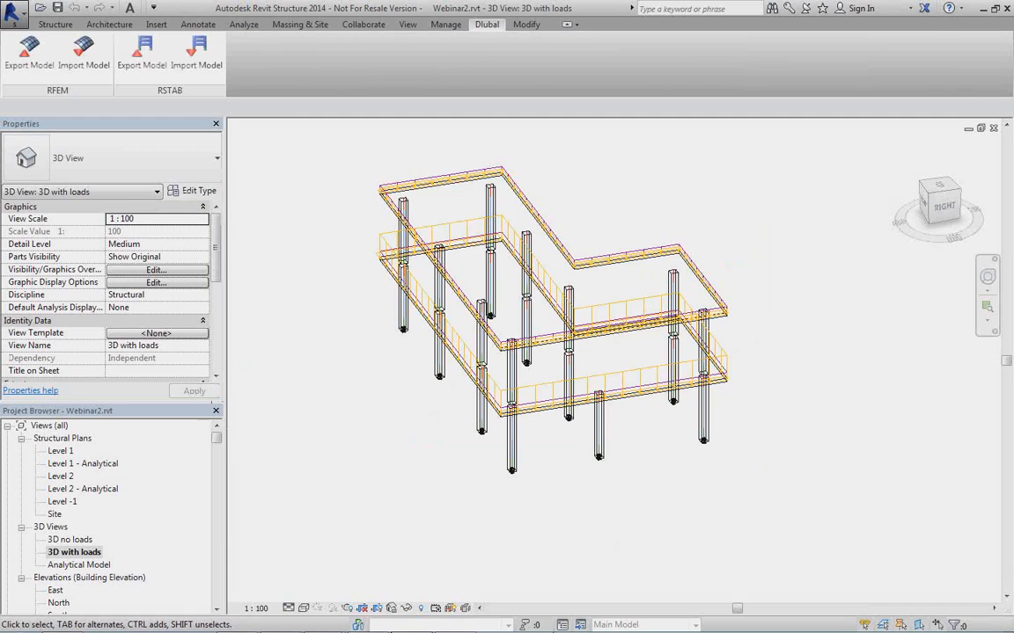
Switch to RFEM, maximize the exported Webinar2 model and display the loads of the self-weight load case.
{"action": "left_click", "coordinate": [453, 620]}
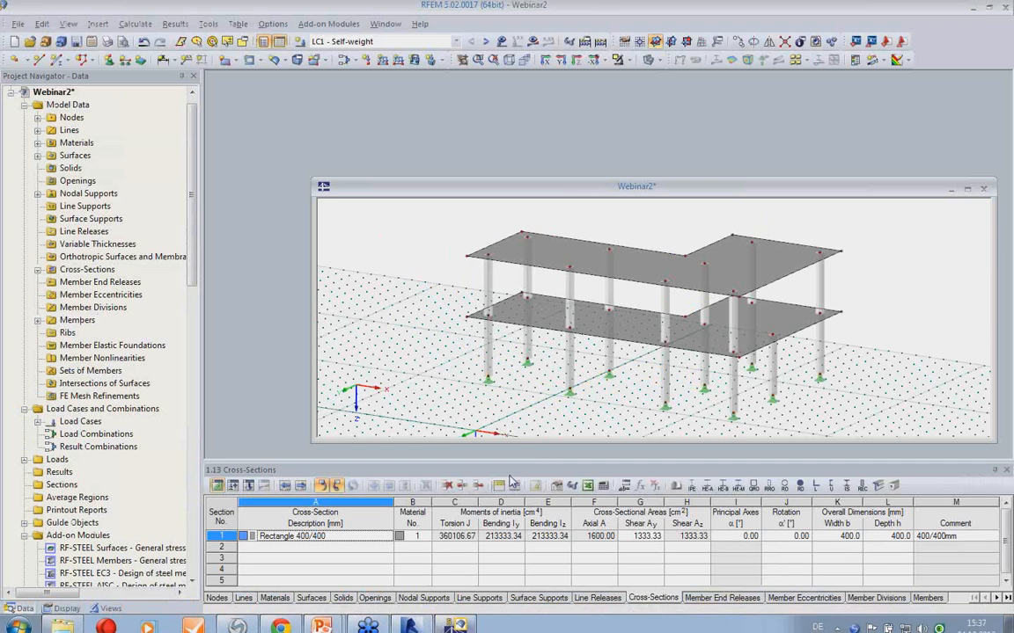
{"action": "double_click", "coordinate": [588, 185]}
{"action": "left_click", "coordinate": [503, 41]}
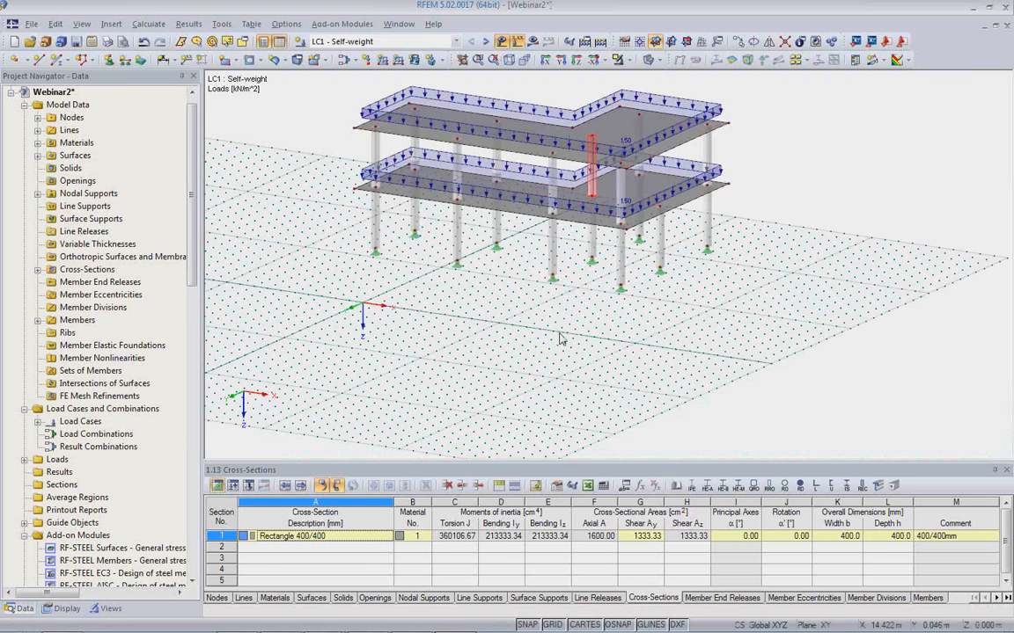
{"action": "middle_click_drag", "start_coordinate": [550, 368], "coordinate": [530, 453]}
{"action": "middle_click_drag", "start_coordinate": [611, 368], "coordinate": [493, 409], "text": "ctrl"}
Review the loads of the Snow, Live and Wind load cases on the model one after another.
{"action": "left_click", "coordinate": [486, 42]}
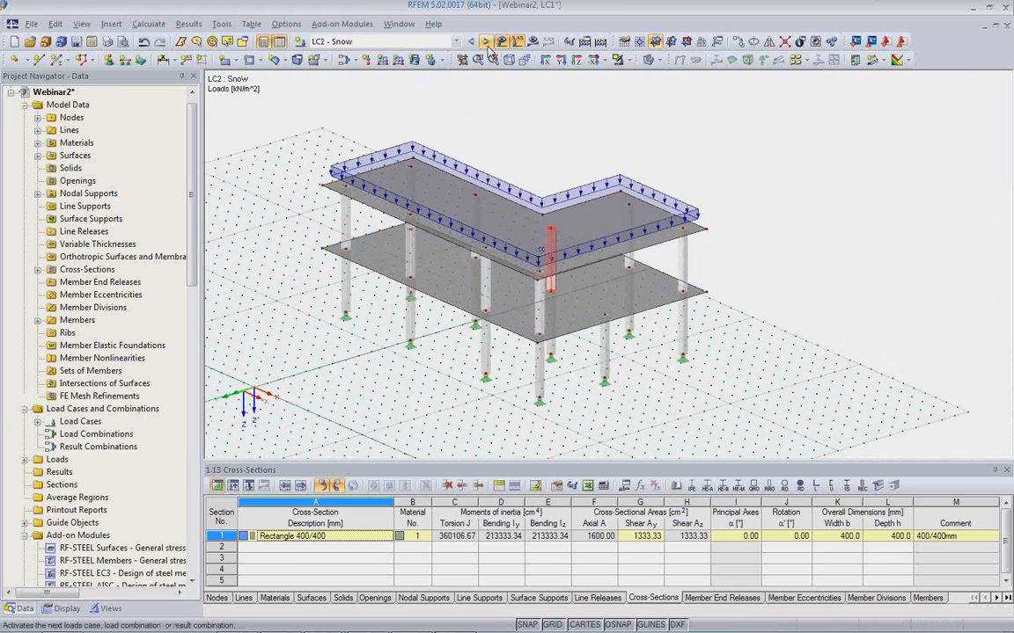
{"action": "left_click", "coordinate": [487, 43]}
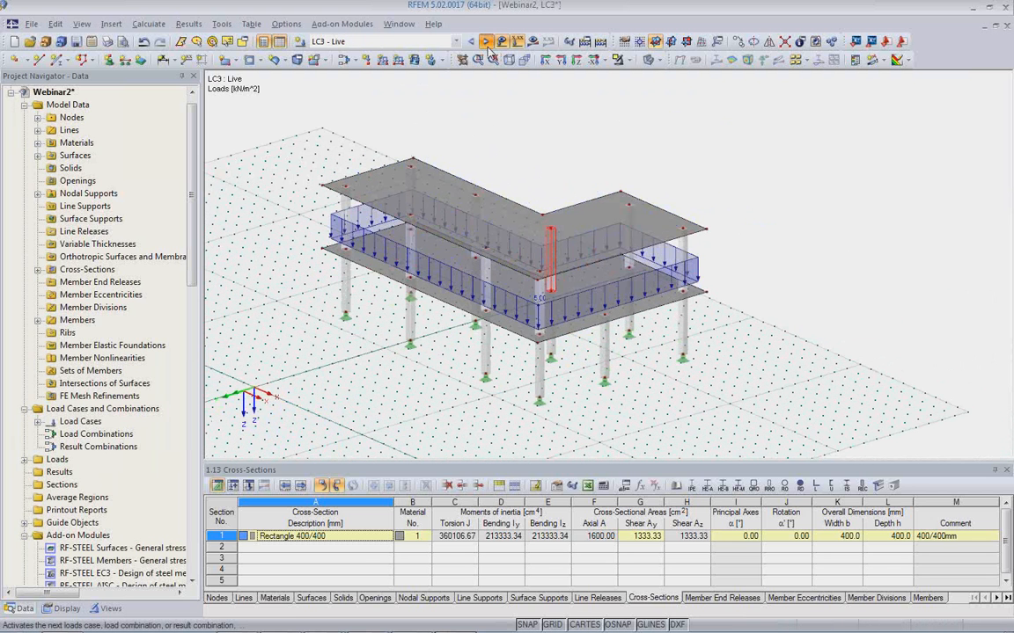
{"action": "left_click", "coordinate": [486, 42]}
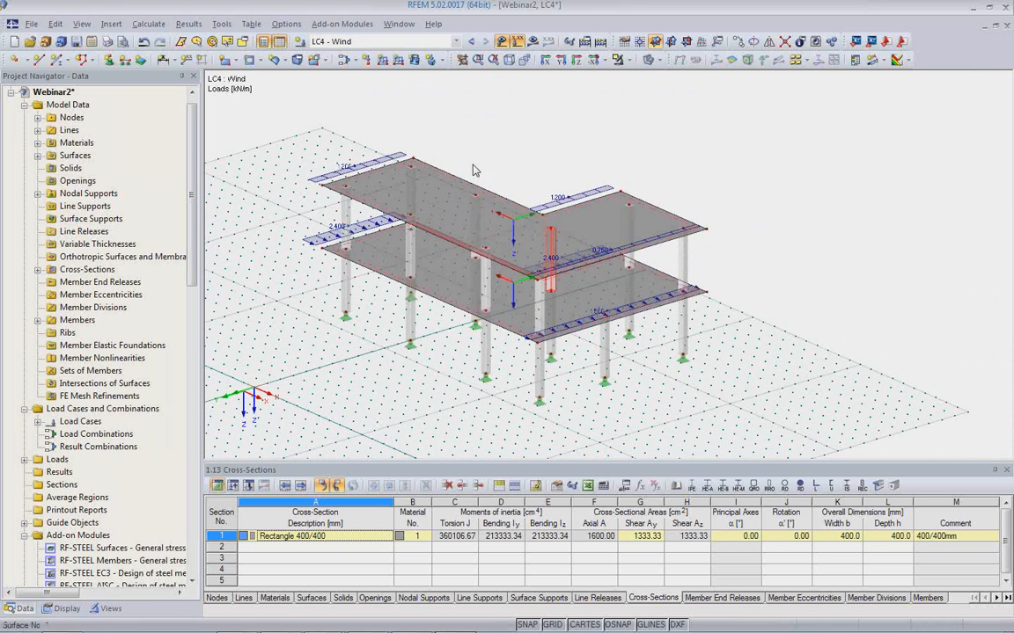
{"action": "left_click", "coordinate": [456, 43]}
{"action": "left_click", "coordinate": [445, 140]}
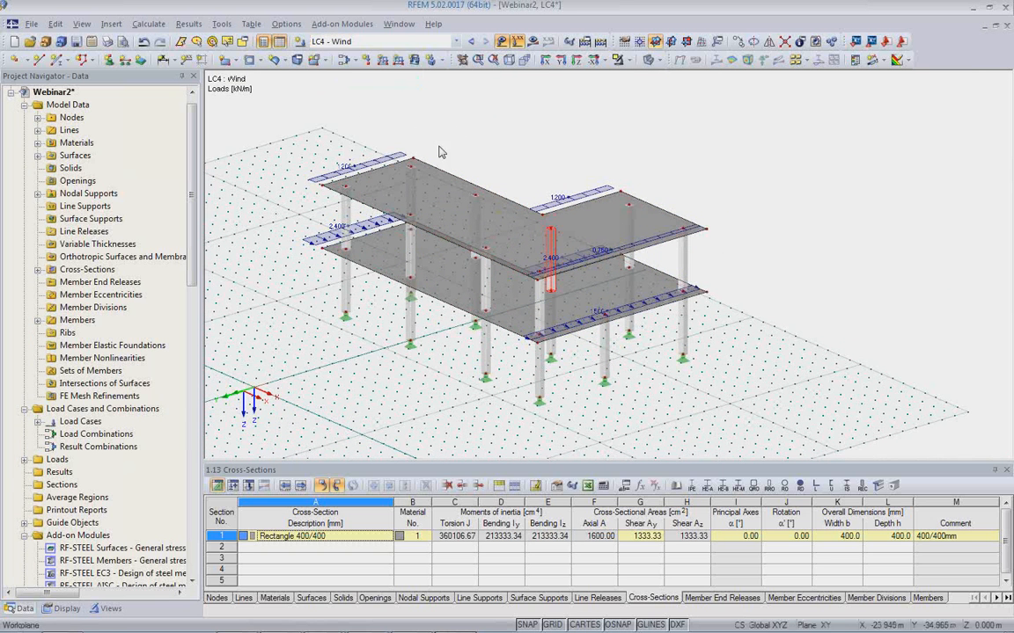
Classify the model's load cases by EN 1990 with the CEN annex and enable automatic creation of load combinations.
{"action": "right_click", "coordinate": [67, 106]}
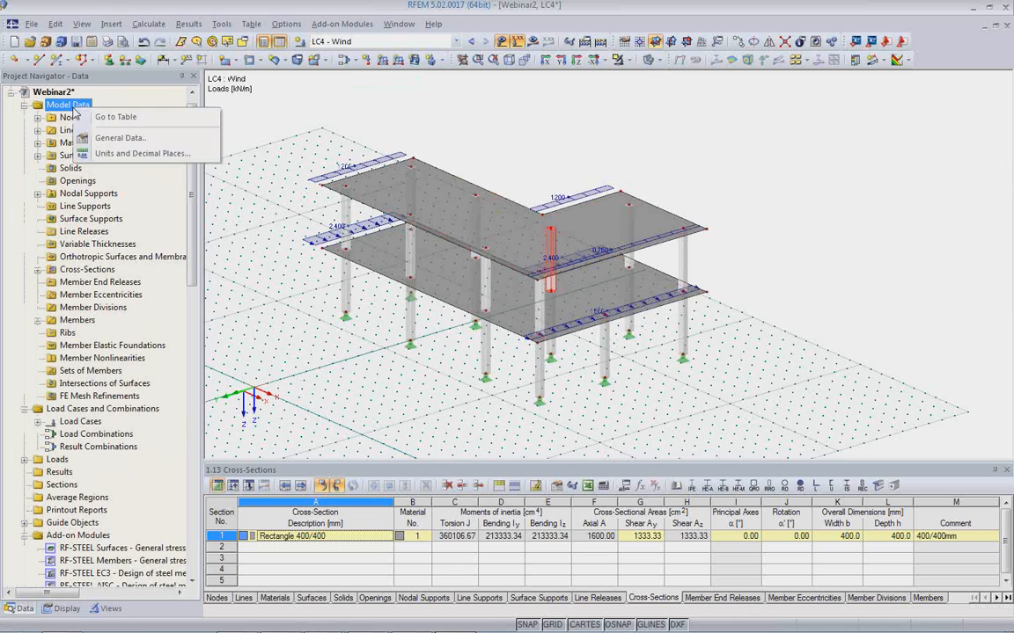
{"action": "left_click", "coordinate": [42, 95]}
{"action": "right_click", "coordinate": [42, 96]}
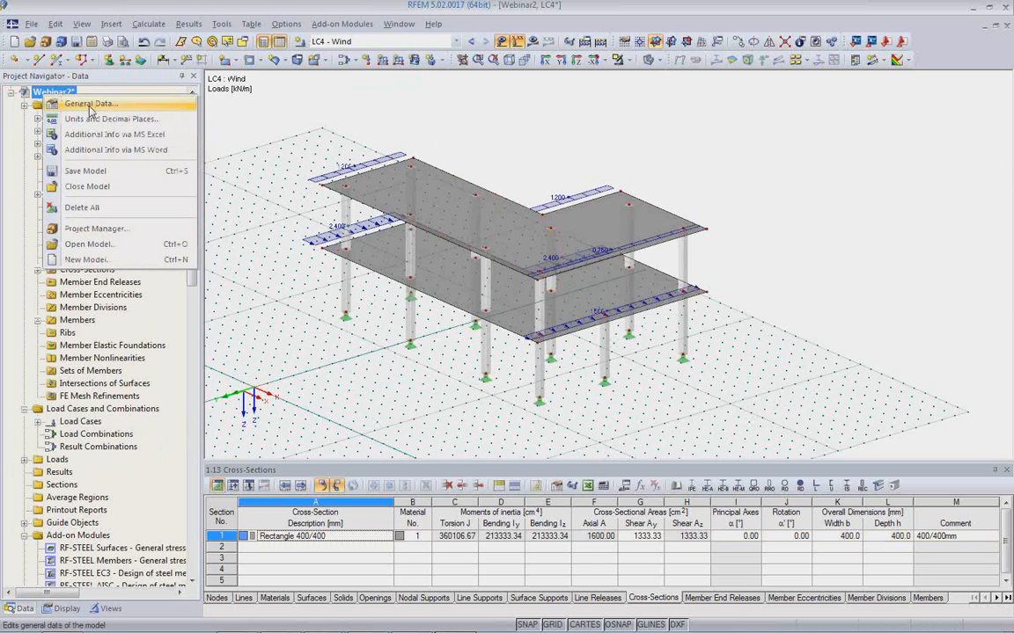
{"action": "left_click", "coordinate": [90, 105]}
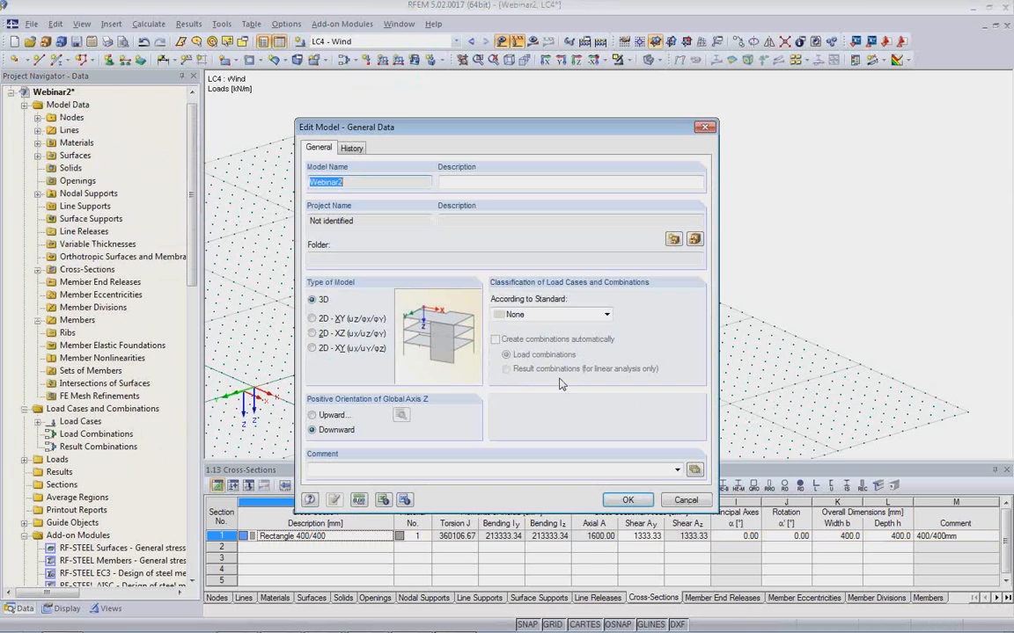
{"action": "left_click", "coordinate": [541, 317]}
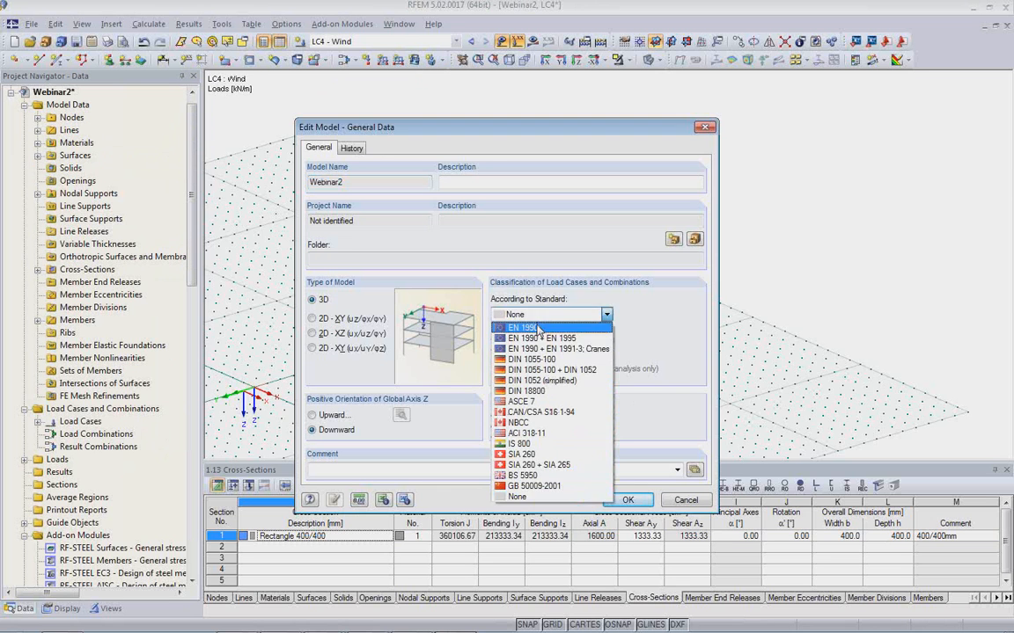
{"action": "left_click", "coordinate": [528, 328]}
{"action": "left_click", "coordinate": [494, 363]}
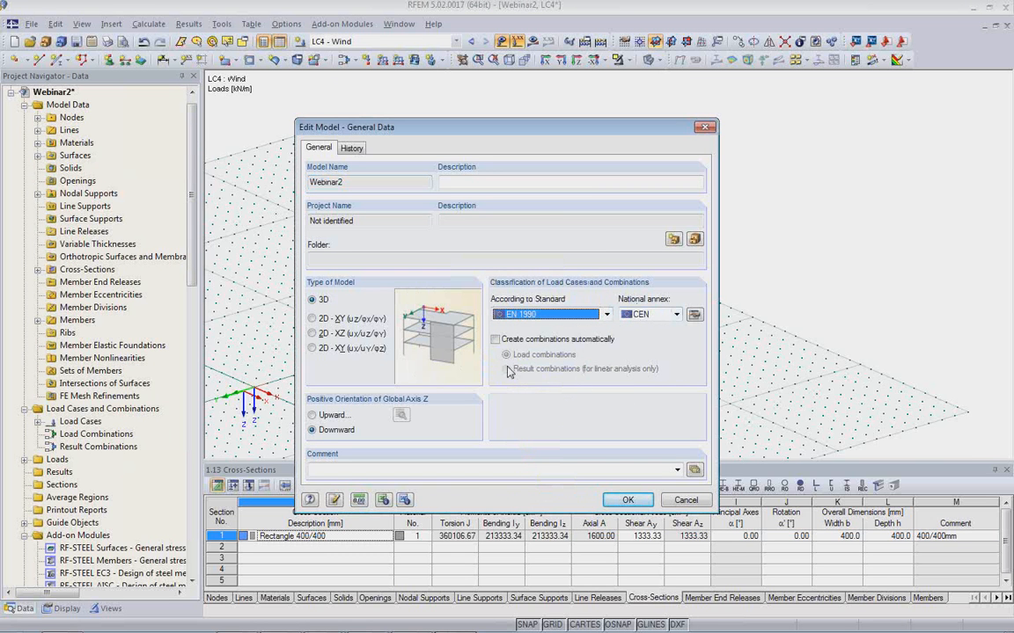
{"action": "left_click", "coordinate": [495, 340]}
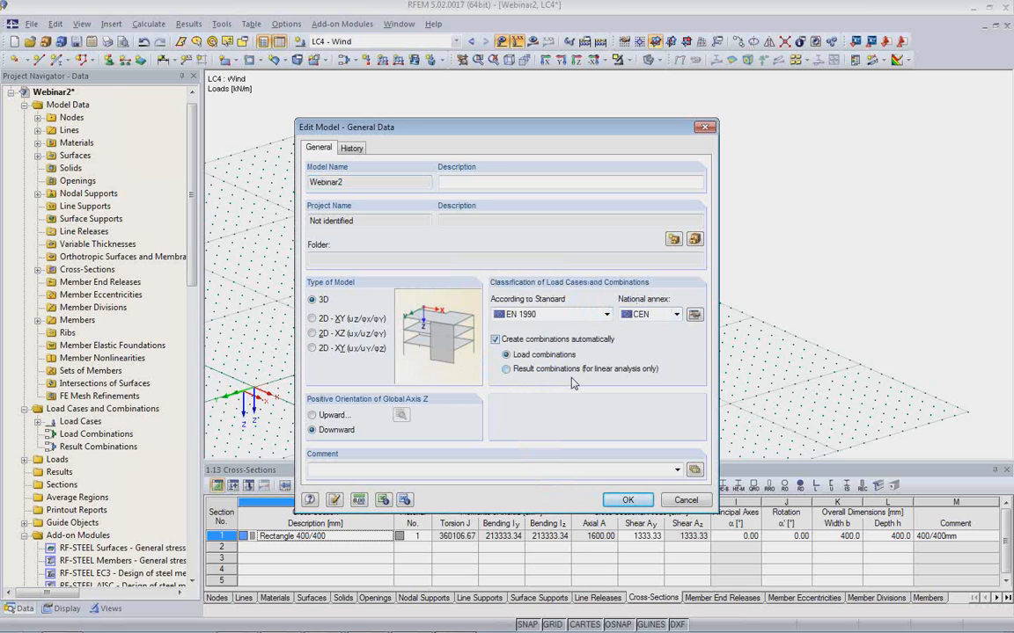
{"action": "left_click", "coordinate": [628, 502]}
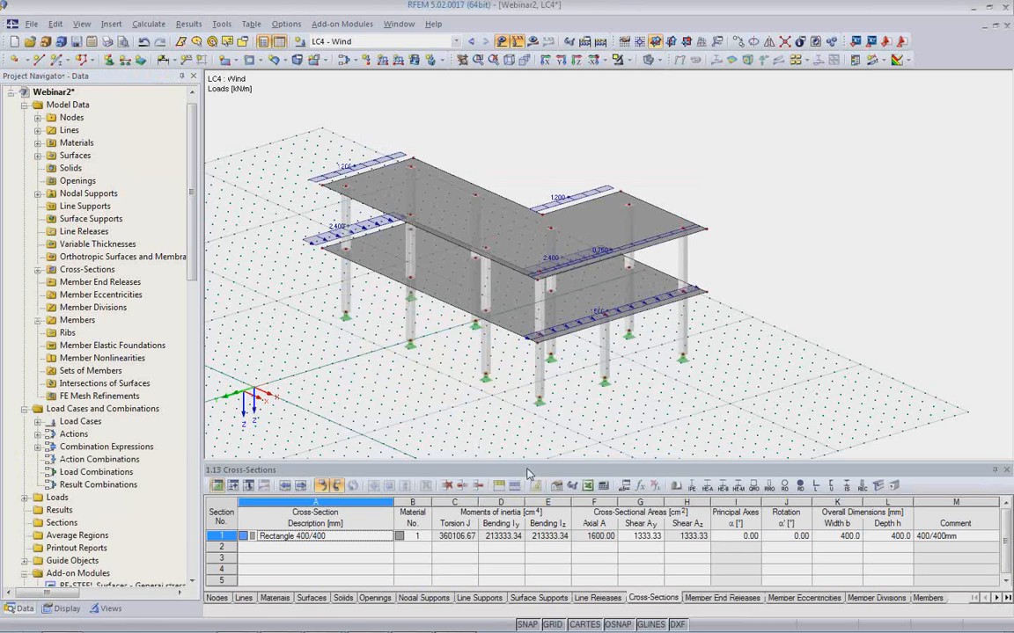
Enlarge the table area and review the load cases and the actions assigned to them.
{"action": "left_click_drag", "start_coordinate": [529, 459], "coordinate": [529, 363]}
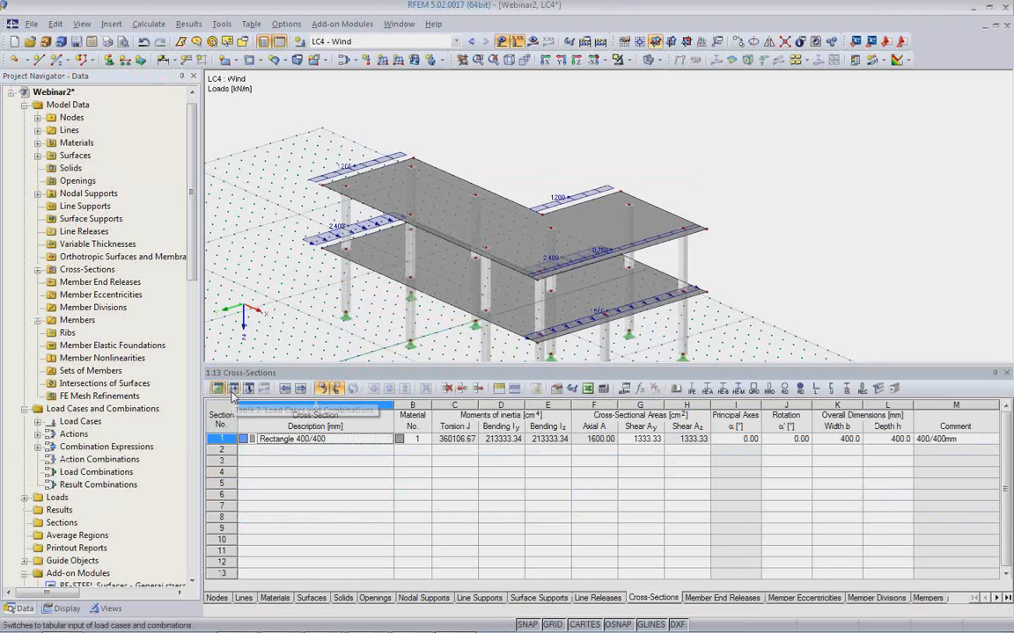
{"action": "left_click", "coordinate": [233, 389]}
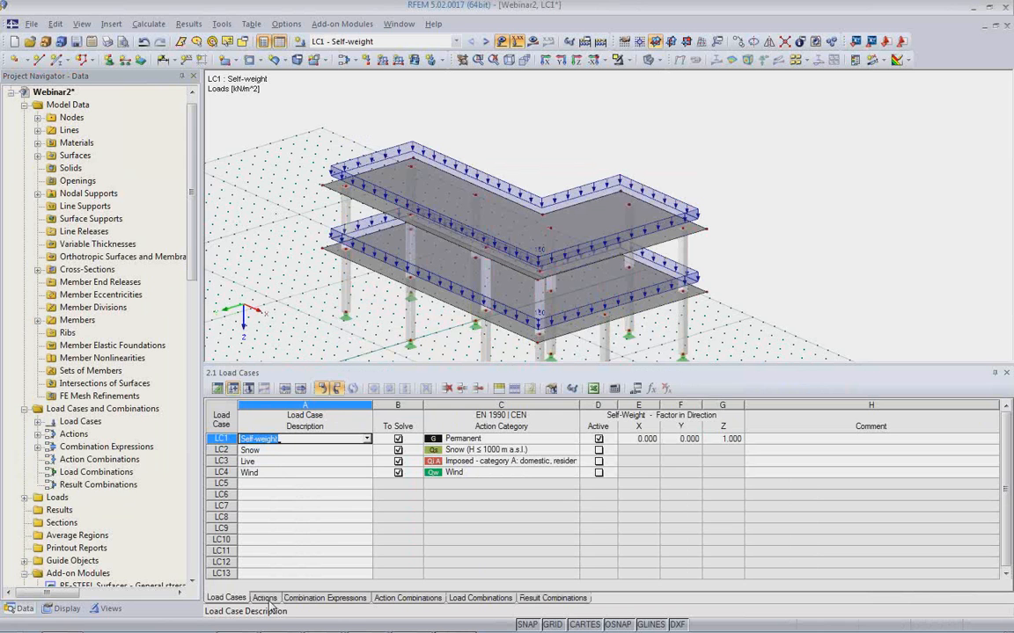
{"action": "left_click", "coordinate": [264, 598]}
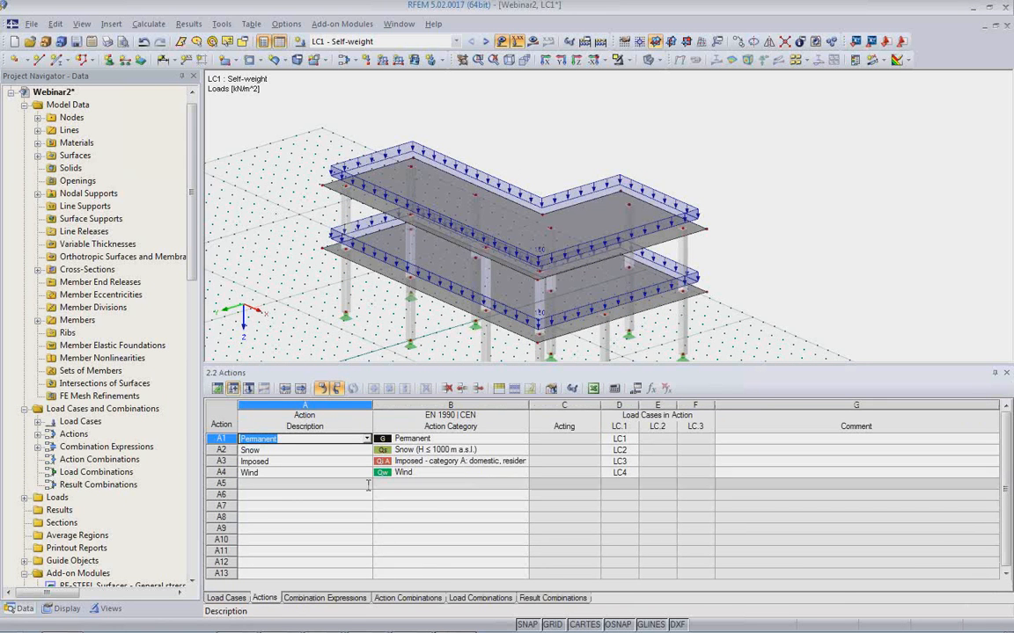
Deactivate the characteristic, frequent and quasi-permanent SLS combination expressions, leaving only the ULS expression in use.
{"action": "left_click", "coordinate": [324, 598]}
{"action": "left_click", "coordinate": [393, 452]}
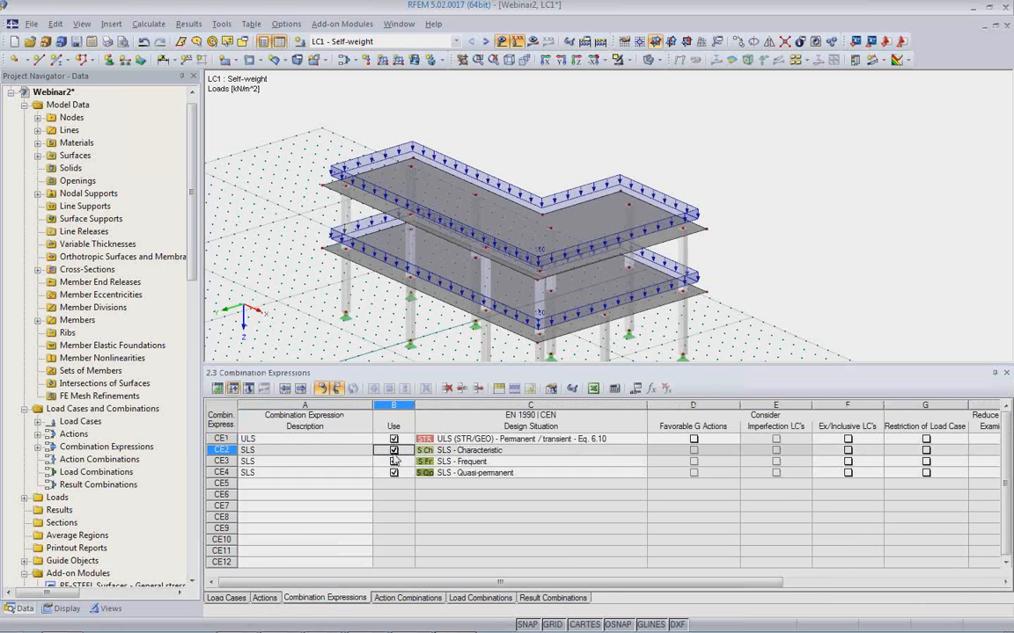
{"action": "left_click", "coordinate": [394, 461]}
{"action": "left_click", "coordinate": [393, 472]}
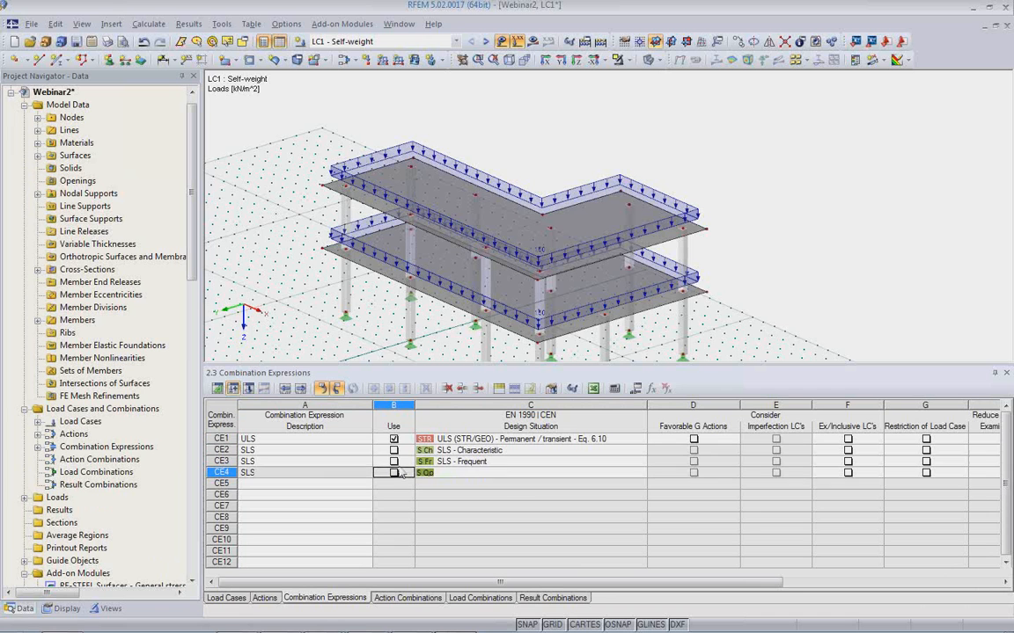
Turn off the additional Either/Or result combinations in the combination expression settings and apply them.
{"action": "right_click", "coordinate": [88, 448]}
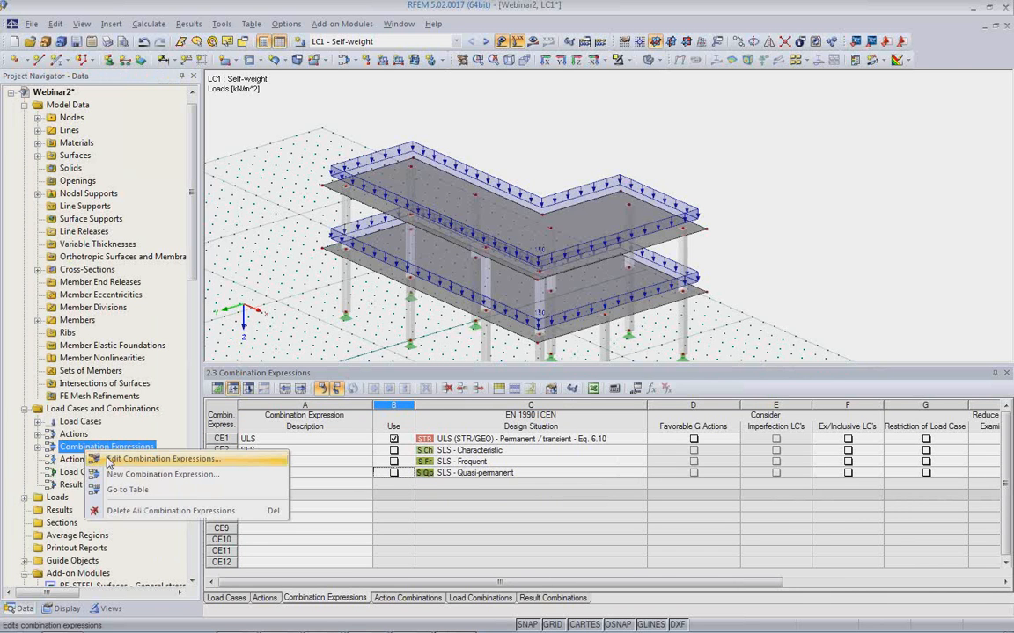
{"action": "left_click", "coordinate": [513, 218]}
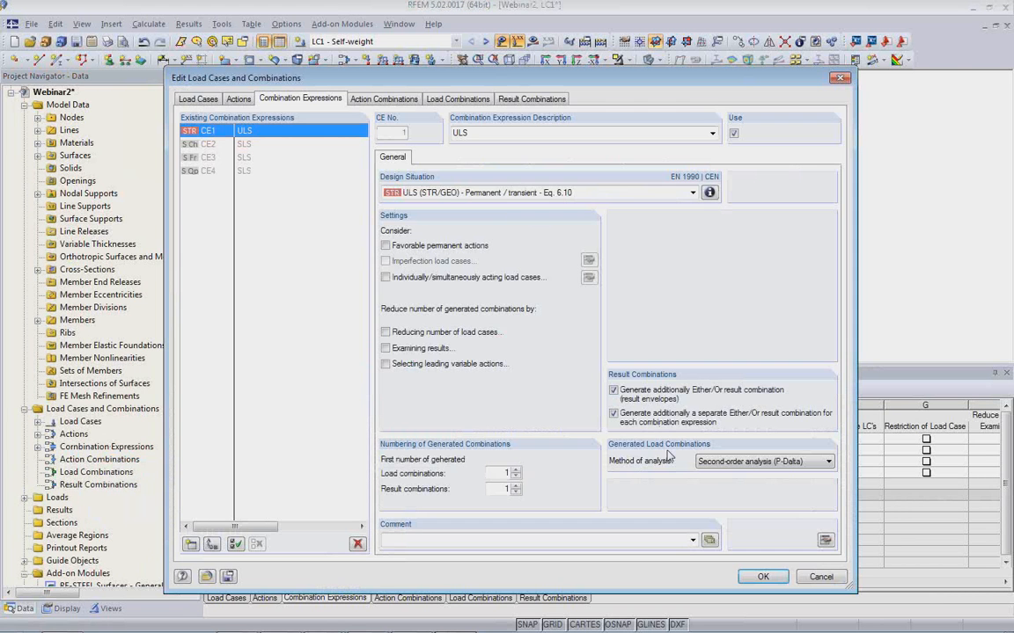
{"action": "left_click", "coordinate": [615, 393]}
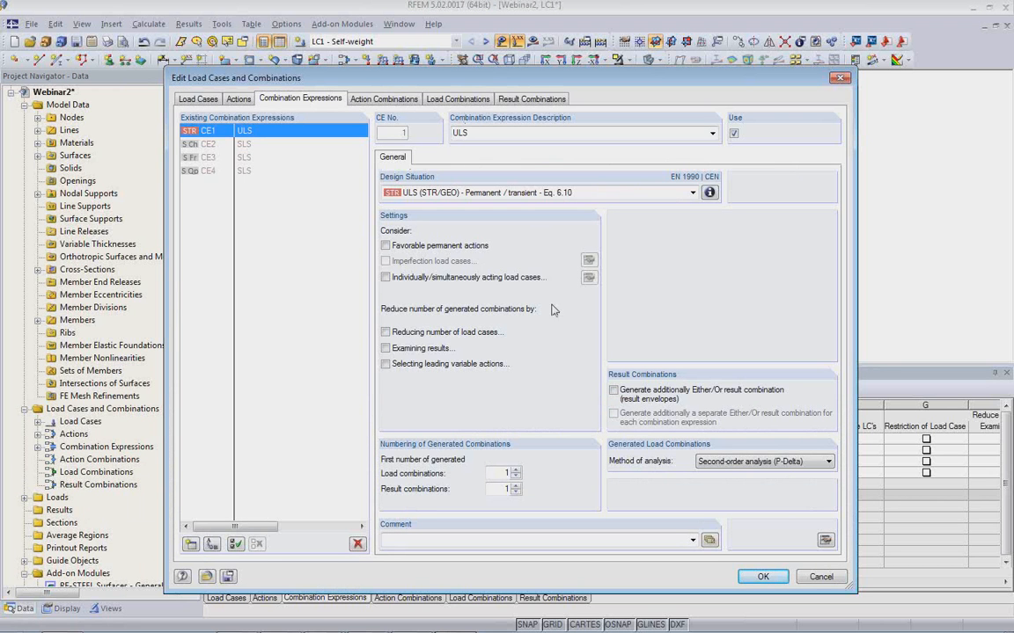
{"action": "left_click", "coordinate": [765, 577]}
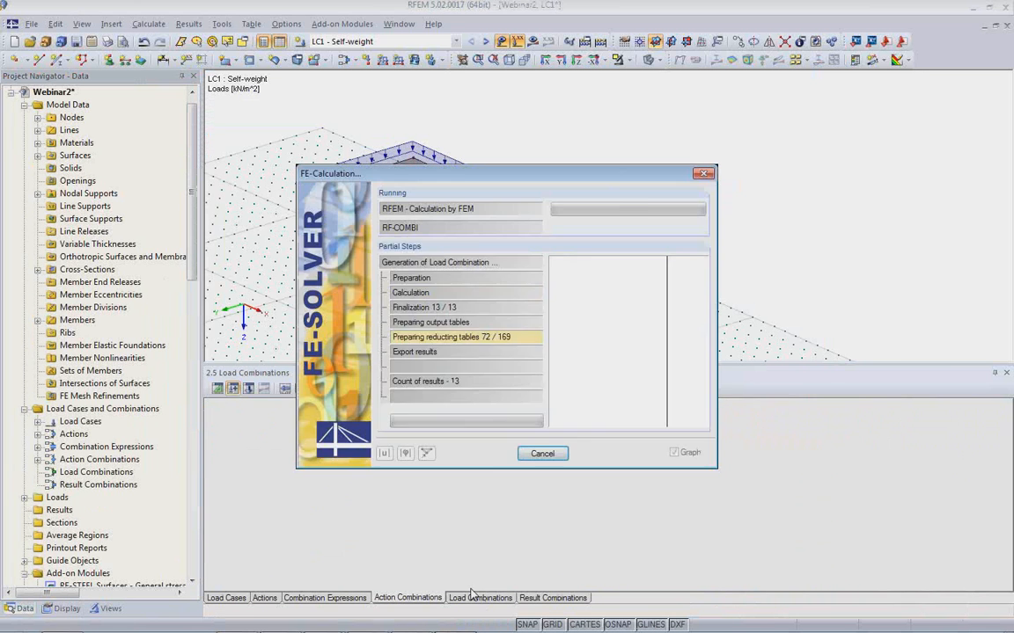
Calculate load combination CO3 (1.35*LC1 + 1.5*LC2 + 1.05*LC3) and display its results.
{"action": "left_click", "coordinate": [324, 463]}
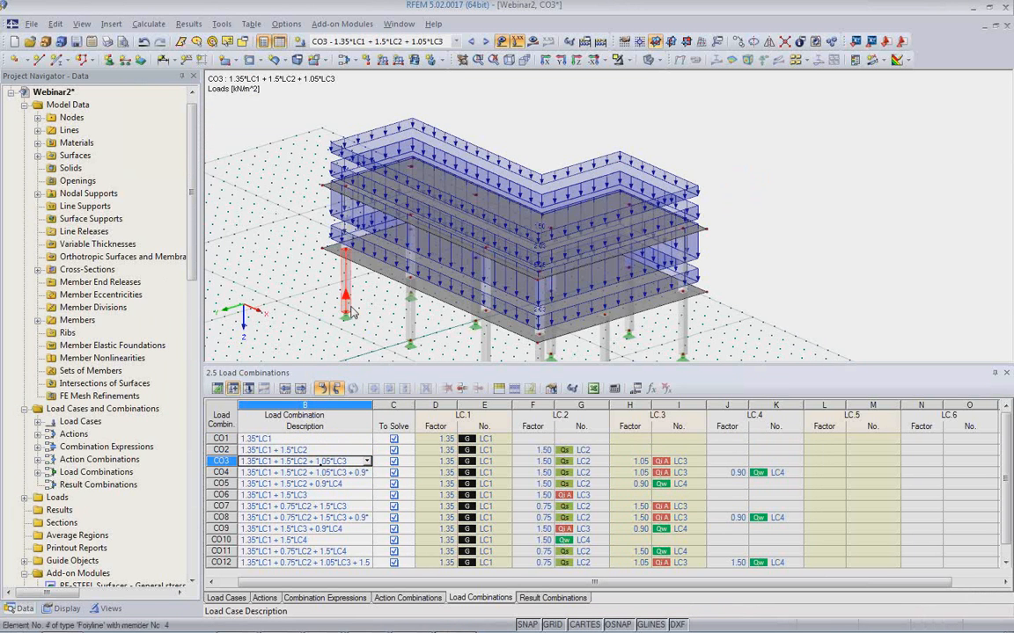
{"action": "left_click", "coordinate": [532, 45]}
{"action": "left_click", "coordinate": [477, 356]}
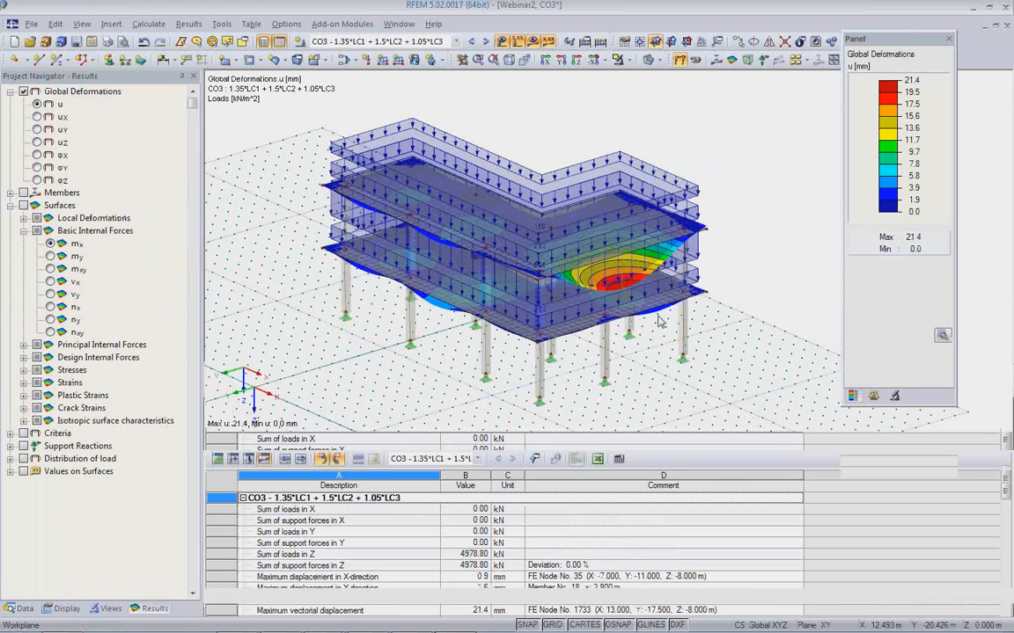
Hide the loads and examine the global deformations of both slabs from the side and from above.
{"action": "left_click", "coordinate": [503, 43]}
{"action": "middle_click_drag", "start_coordinate": [714, 378], "coordinate": [582, 308], "text": "ctrl"}
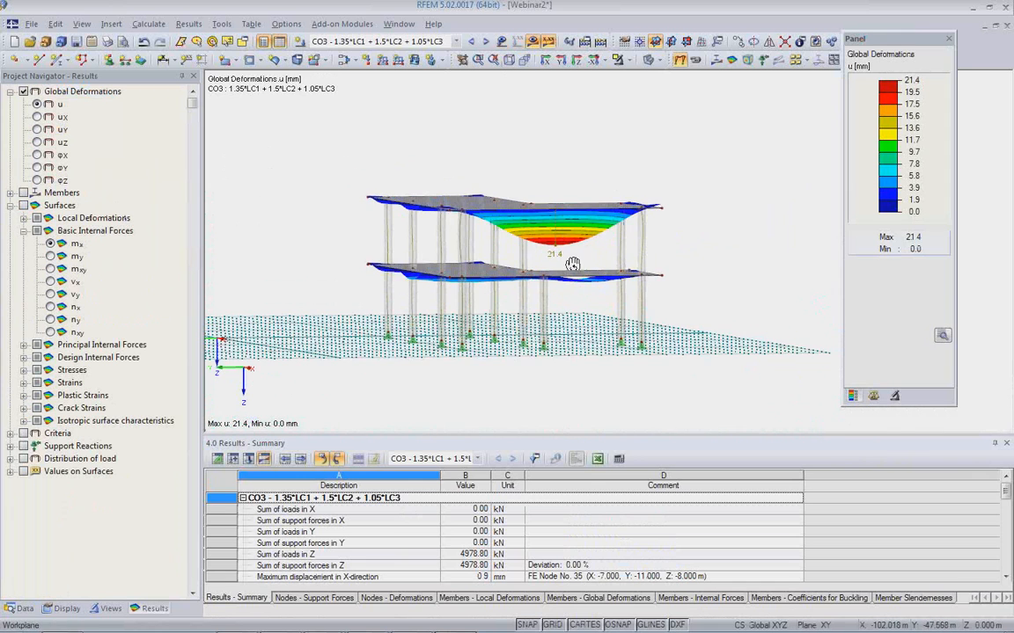
{"action": "middle_click_drag", "start_coordinate": [572, 263], "coordinate": [620, 370], "text": "ctrl"}
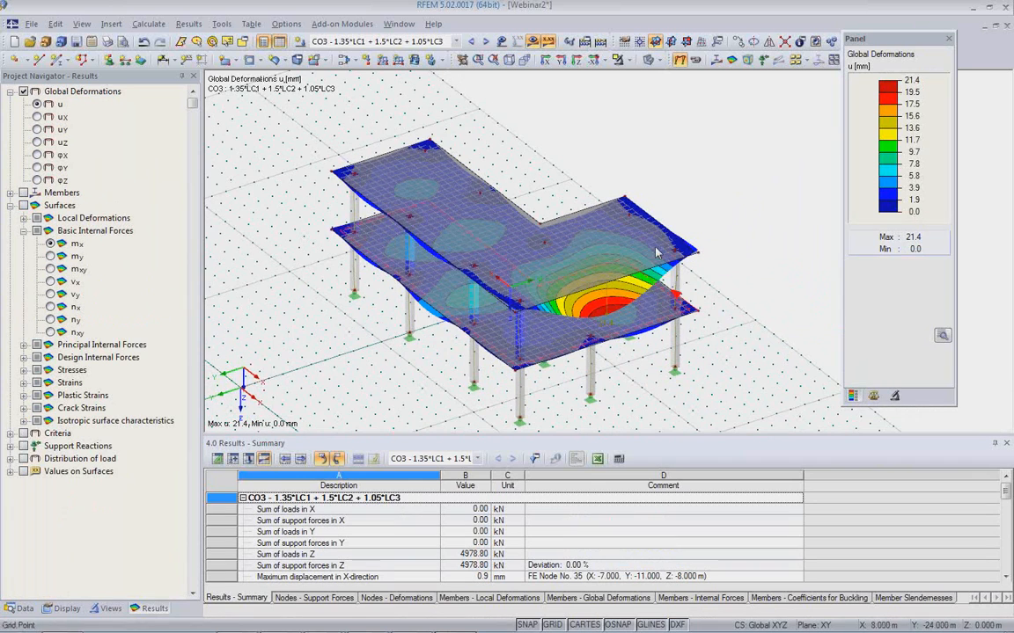
Show the model as a wireframe without deformations and set the upper slab's constant thickness to 160 mm, accepting deletion of the results.
{"action": "left_click", "coordinate": [679, 60]}
{"action": "left_click", "coordinate": [648, 60]}
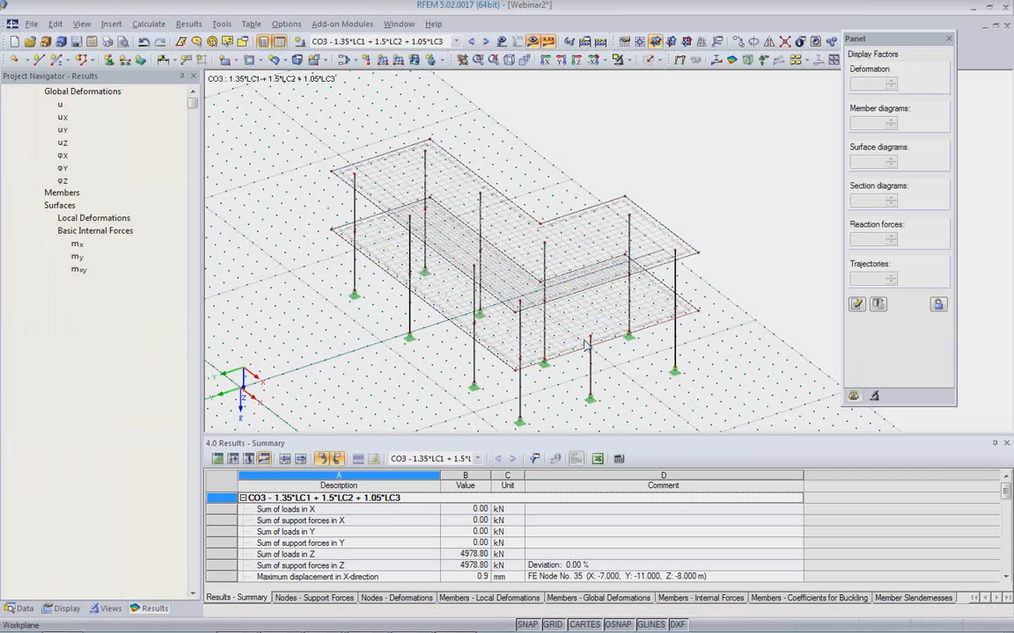
{"action": "middle_click_drag", "start_coordinate": [579, 351], "coordinate": [570, 387], "text": "ctrl"}
{"action": "scroll", "coordinate": [571, 387], "scroll_direction": "up", "scroll_amount": 4}
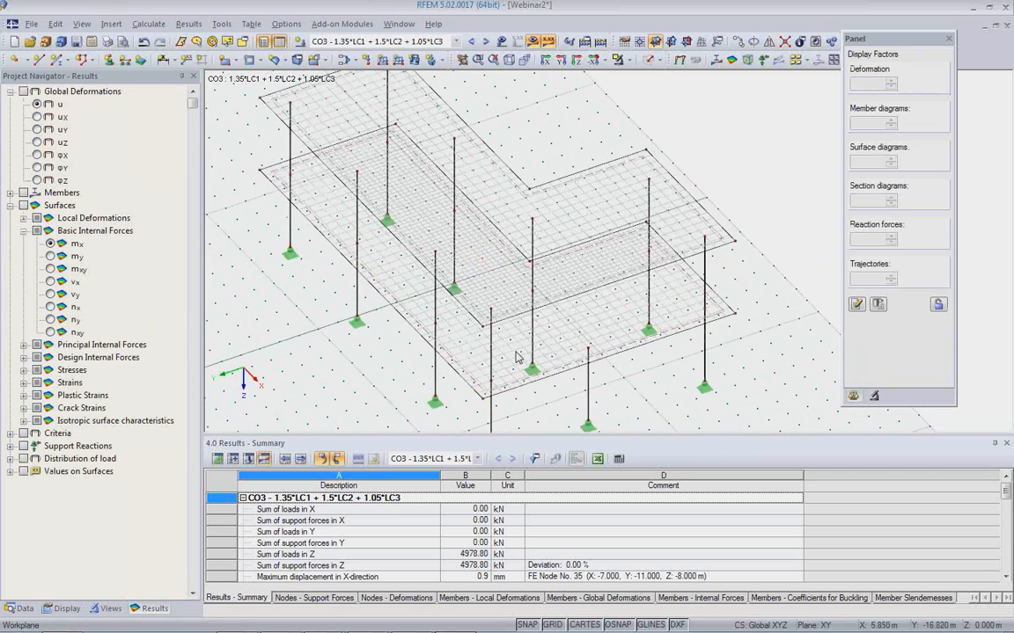
{"action": "scroll", "coordinate": [525, 294], "scroll_direction": "up", "scroll_amount": 1}
{"action": "double_click", "coordinate": [508, 168]}
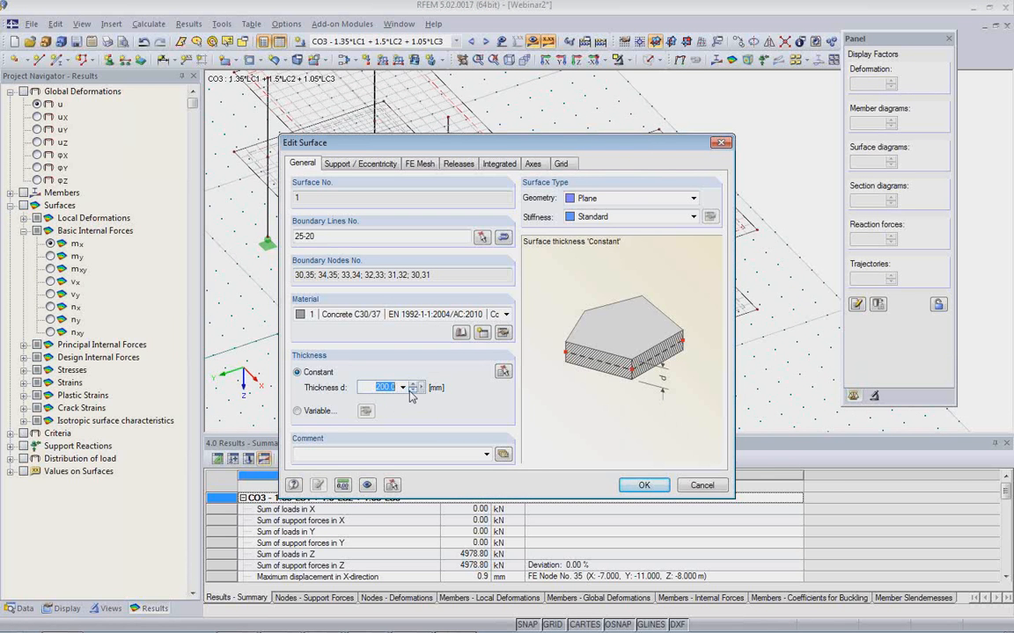
{"action": "type", "text": "160"}
{"action": "left_click", "coordinate": [662, 489]}
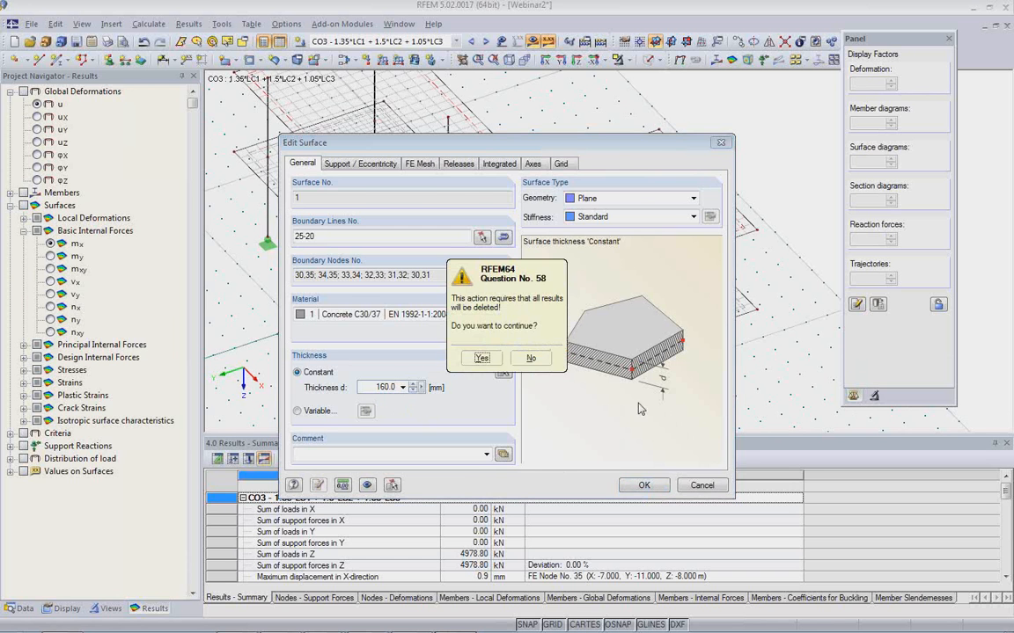
{"action": "left_click", "coordinate": [487, 355]}
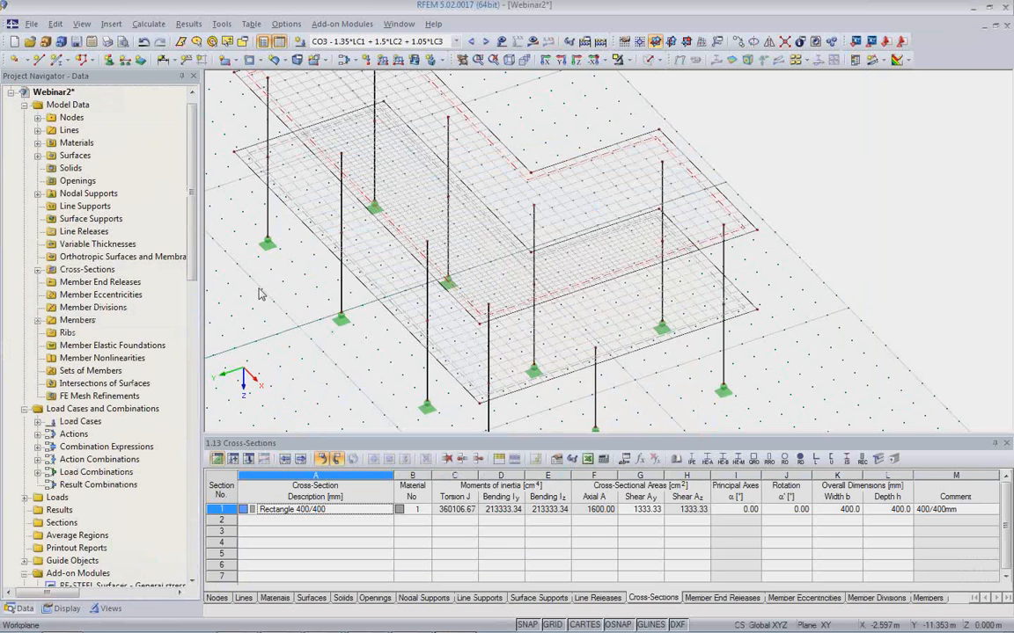
Draw a line between the tops of the two corner columns along the front edge of the upper slab.
{"action": "left_click", "coordinate": [41, 63]}
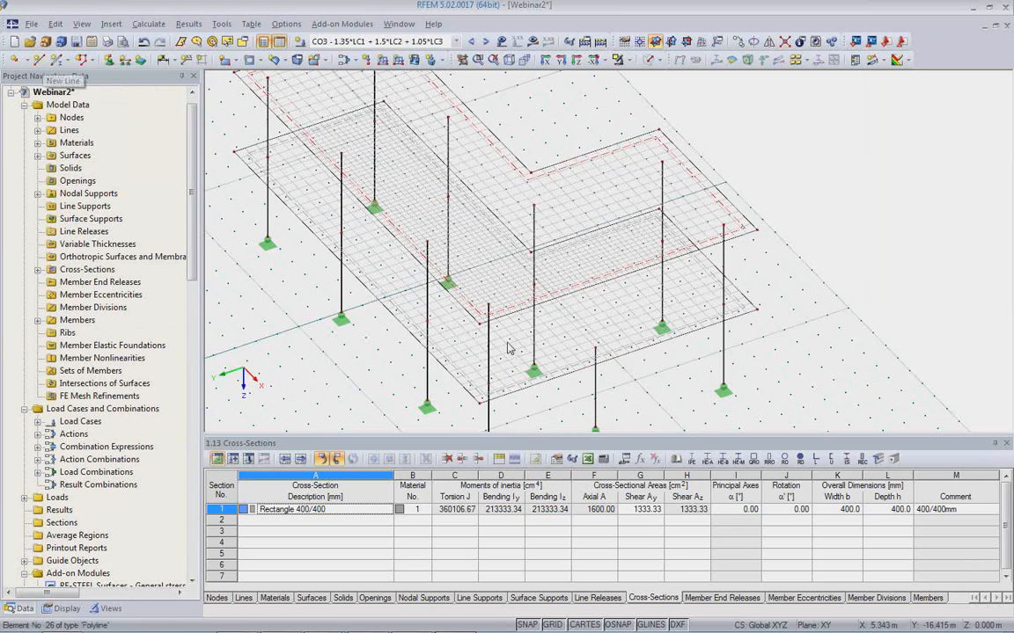
{"action": "left_click", "coordinate": [39, 64]}
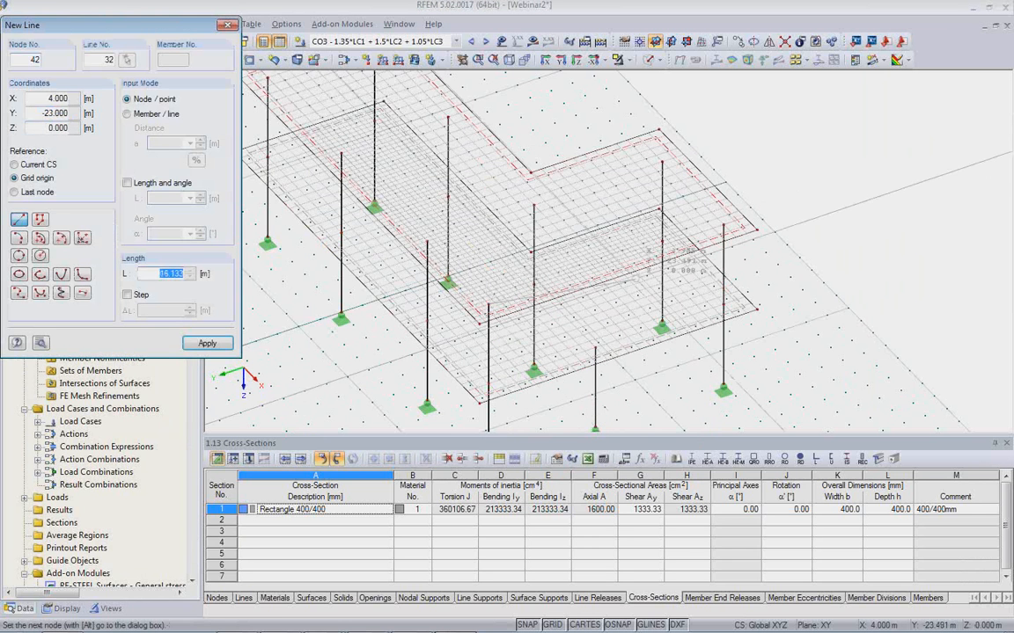
{"action": "left_click", "coordinate": [722, 225]}
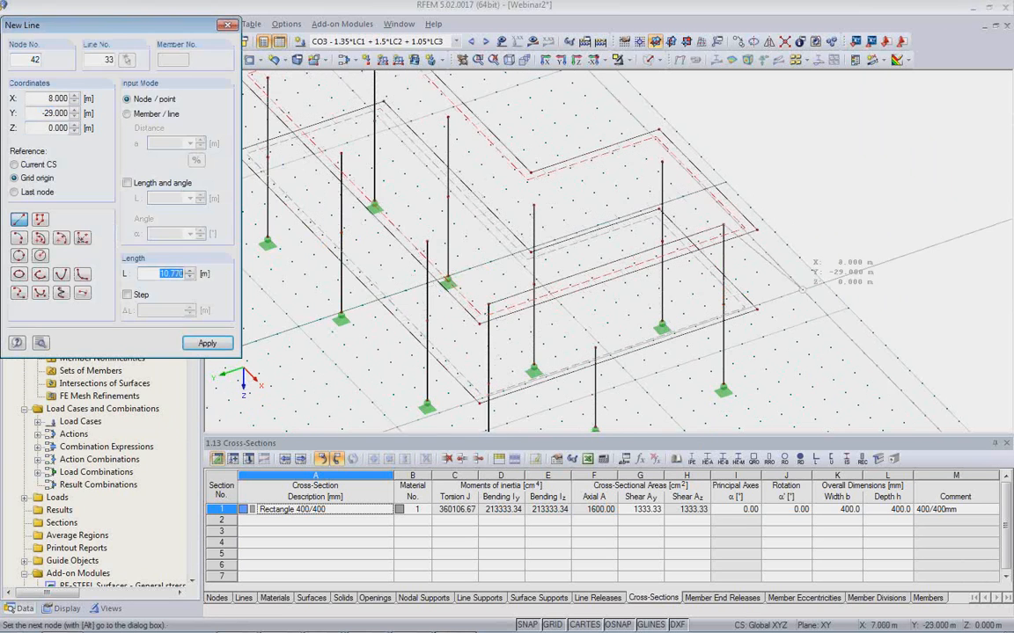
{"action": "key", "text": "Escape"}
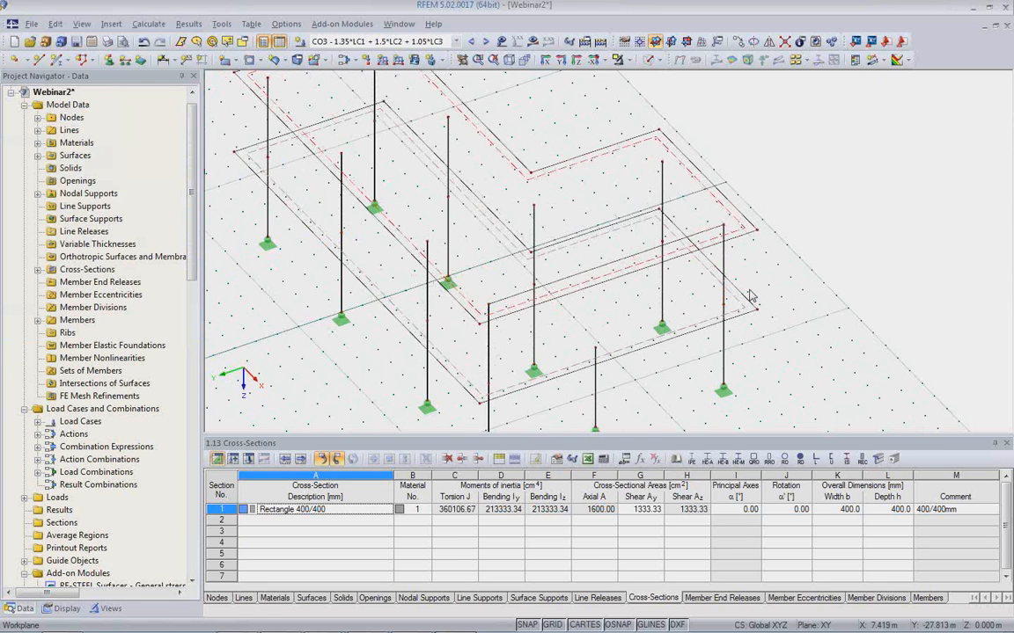
Edit the new line between the column tops and make a member available on it.
{"action": "double_click", "coordinate": [598, 271]}
{"action": "left_click", "coordinate": [347, 162]}
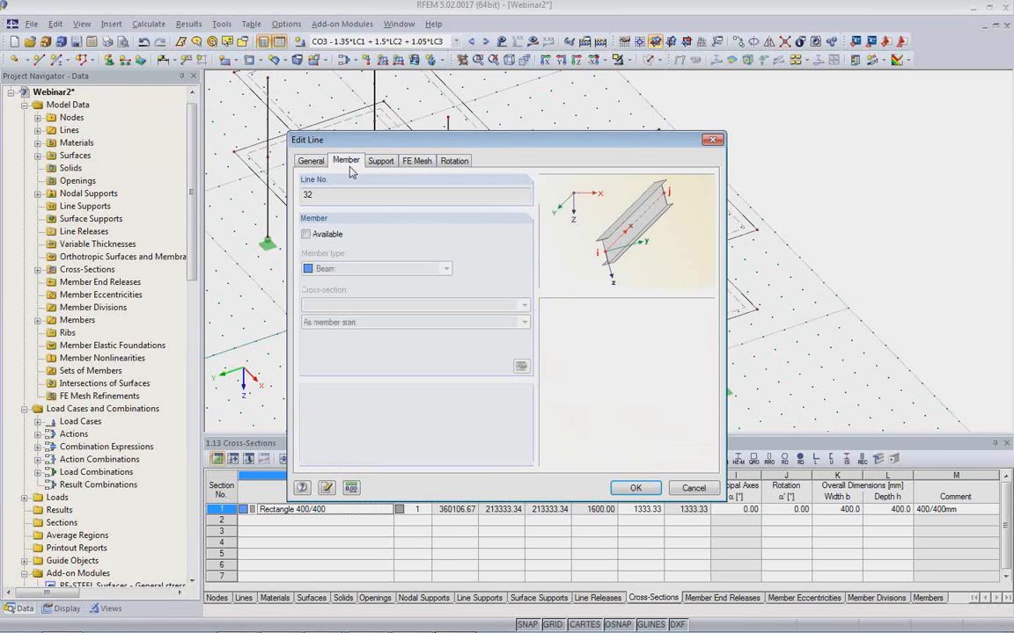
{"action": "left_click", "coordinate": [306, 234]}
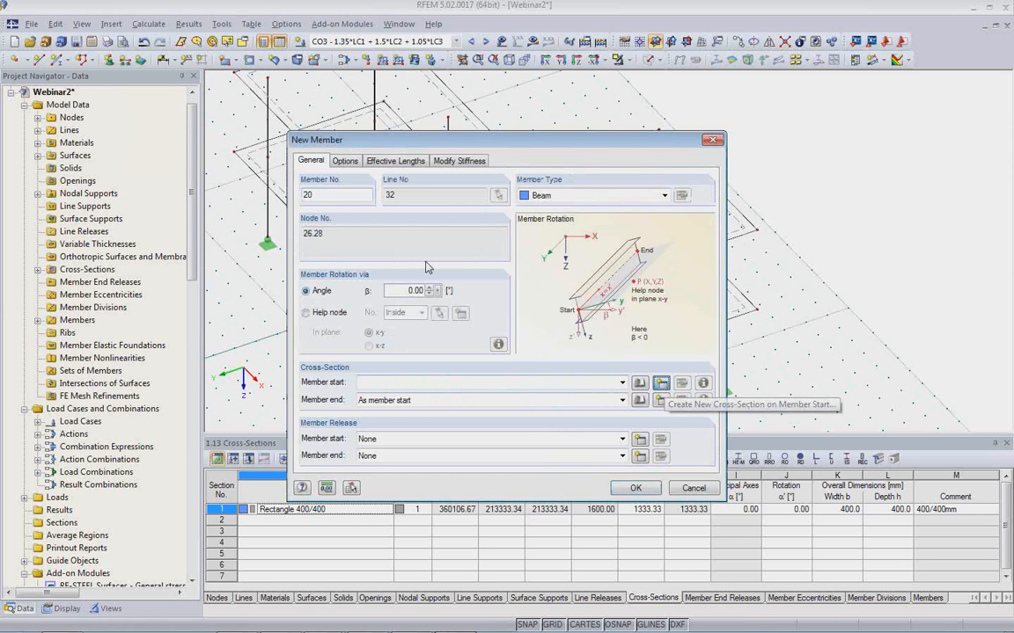
Create a Rectangle 300/800 cross-section in Concrete C30/37 for the start of the new member.
{"action": "left_click", "coordinate": [661, 382]}
{"action": "left_click", "coordinate": [408, 158]}
{"action": "type", "text": "R"}
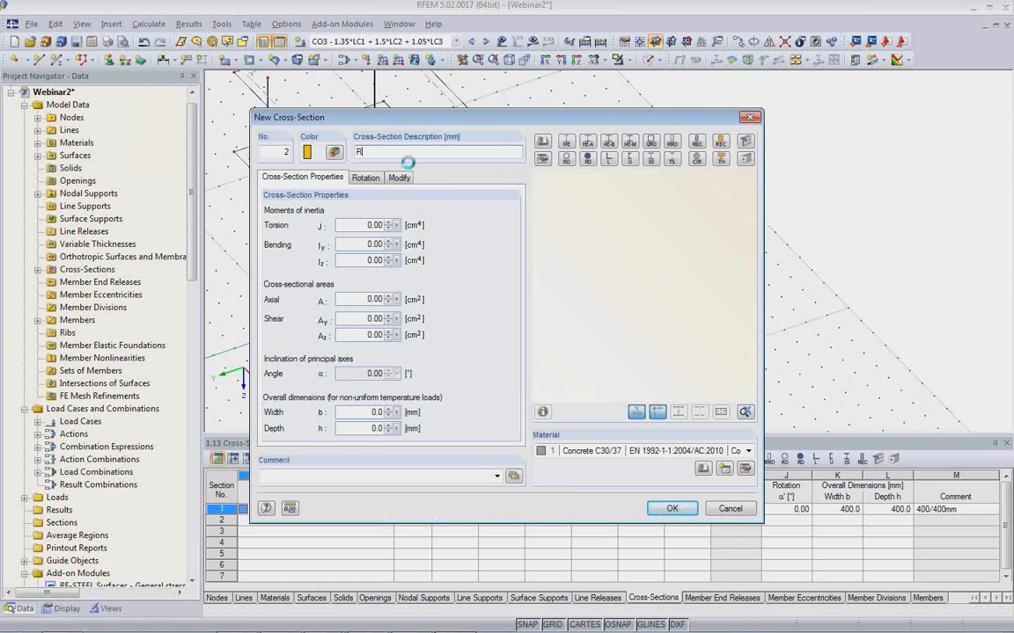
{"action": "type", "text": "ectangle 300/800"}
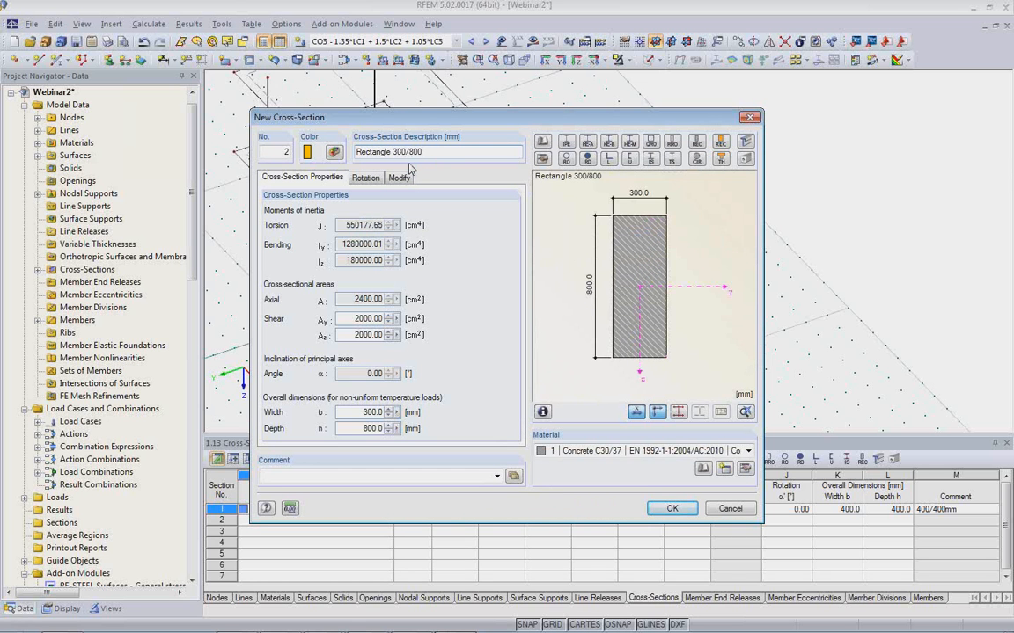
{"action": "left_click", "coordinate": [671, 509]}
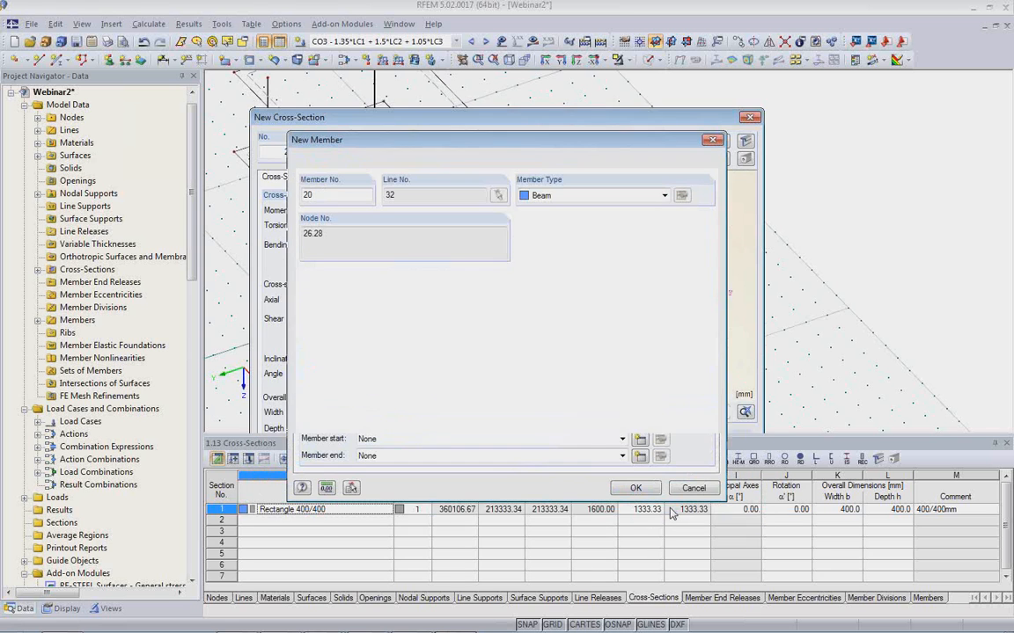
Make the new member a rib on the +z-side of the surface with L/8 integration widths on both sides, and create it.
{"action": "left_click", "coordinate": [665, 196]}
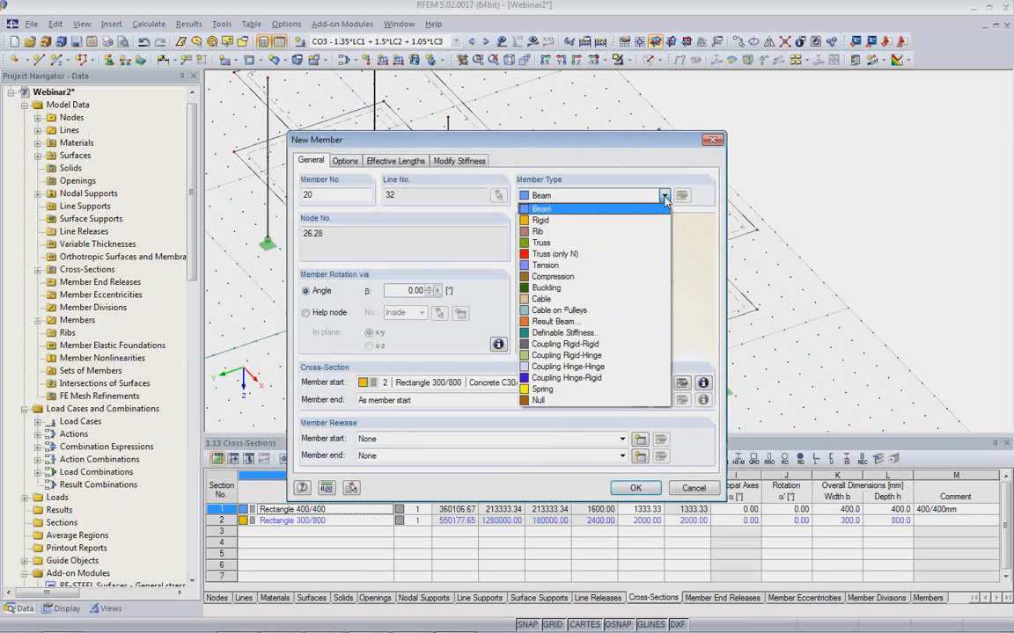
{"action": "left_click", "coordinate": [568, 231]}
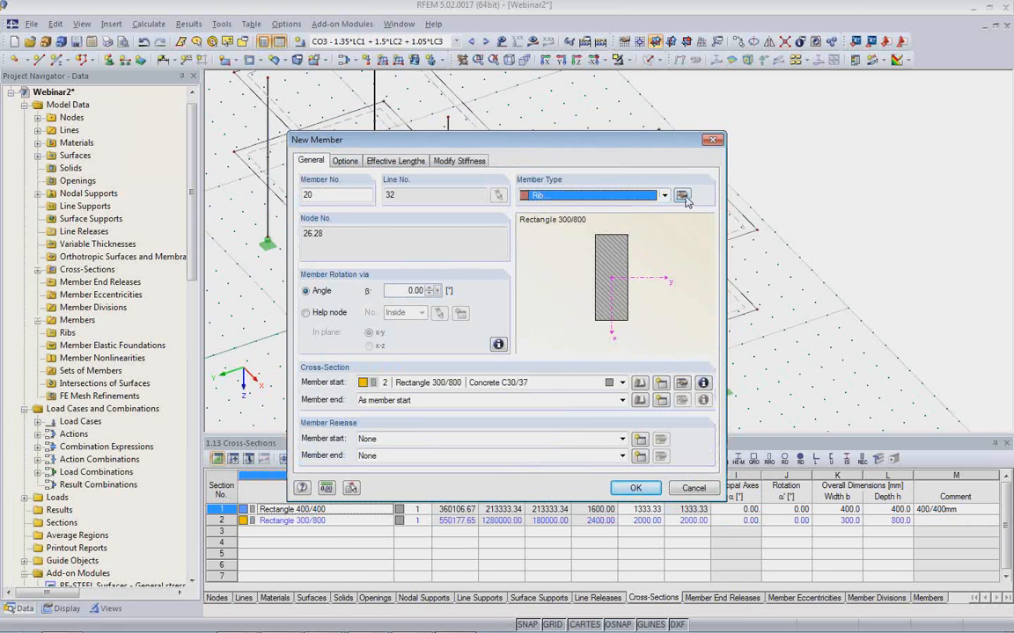
{"action": "left_click", "coordinate": [682, 196]}
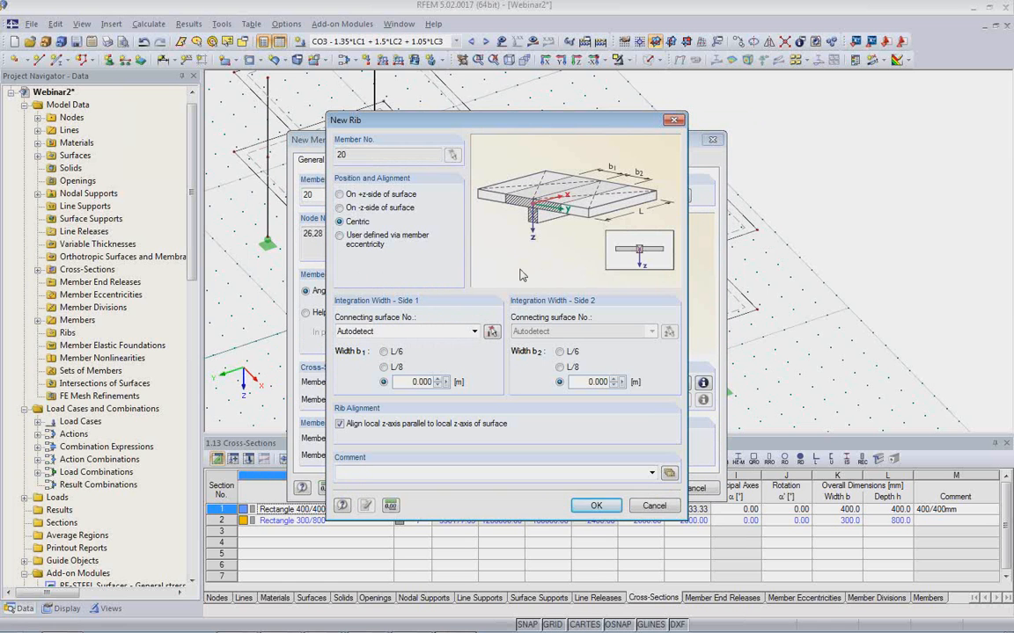
{"action": "left_click", "coordinate": [349, 196]}
{"action": "left_click", "coordinate": [561, 367]}
{"action": "left_click", "coordinate": [385, 367]}
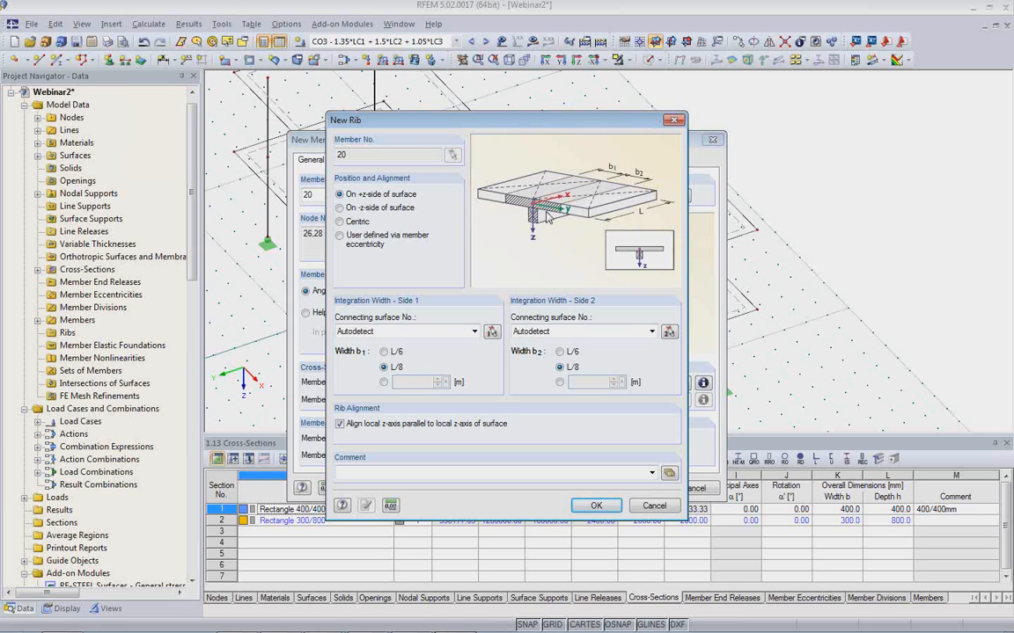
{"action": "left_click", "coordinate": [601, 509]}
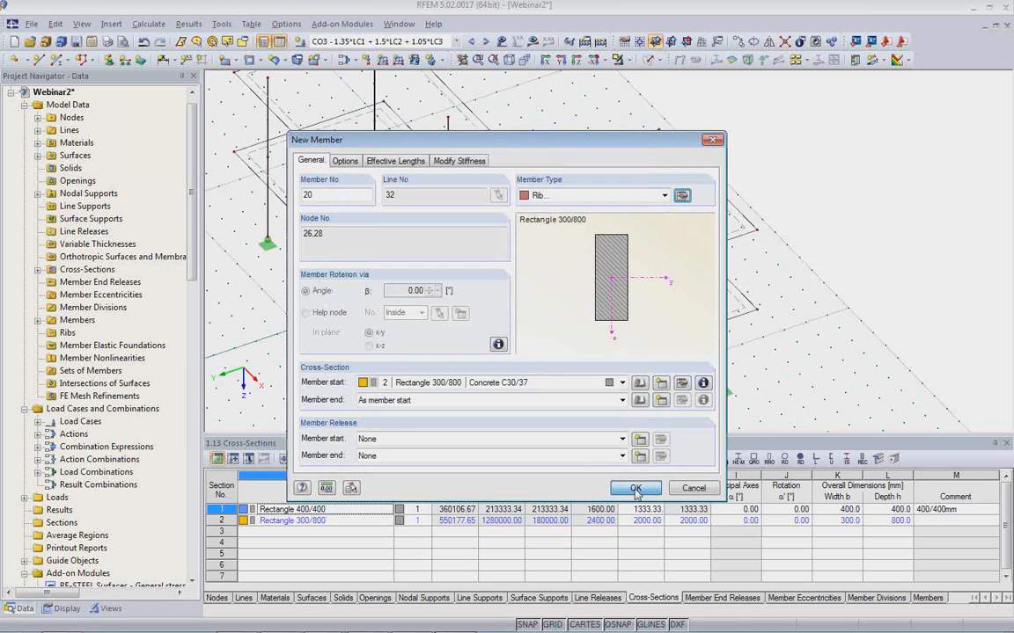
{"action": "left_click", "coordinate": [632, 488]}
{"action": "left_click", "coordinate": [639, 488]}
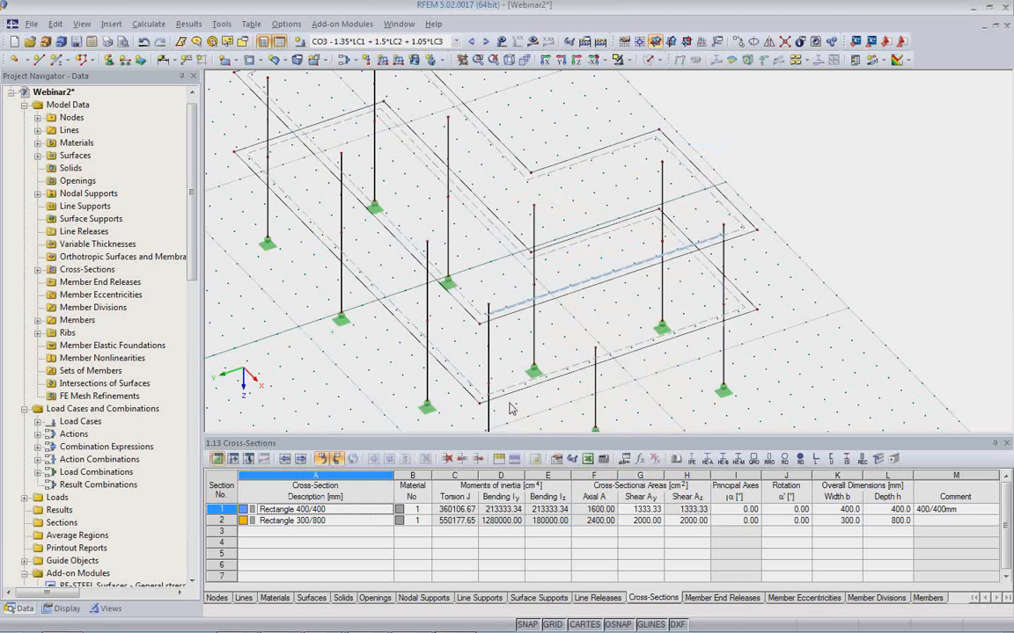
Show the model as a solid rendering and examine the new rib under the front edge of the upper slab.
{"action": "left_click", "coordinate": [647, 60]}
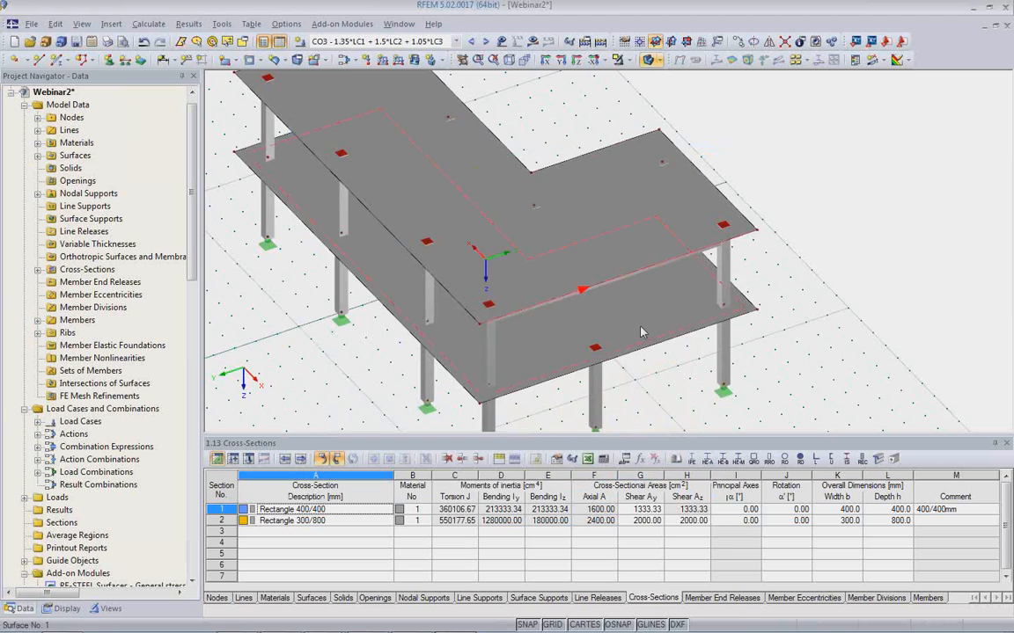
{"action": "middle_click_drag", "start_coordinate": [620, 341], "coordinate": [573, 163], "text": "ctrl"}
{"action": "scroll", "coordinate": [595, 165], "scroll_direction": "up", "scroll_amount": 3}
{"action": "scroll", "coordinate": [573, 153], "scroll_direction": "up", "scroll_amount": 1}
{"action": "left_click", "coordinate": [573, 154]}
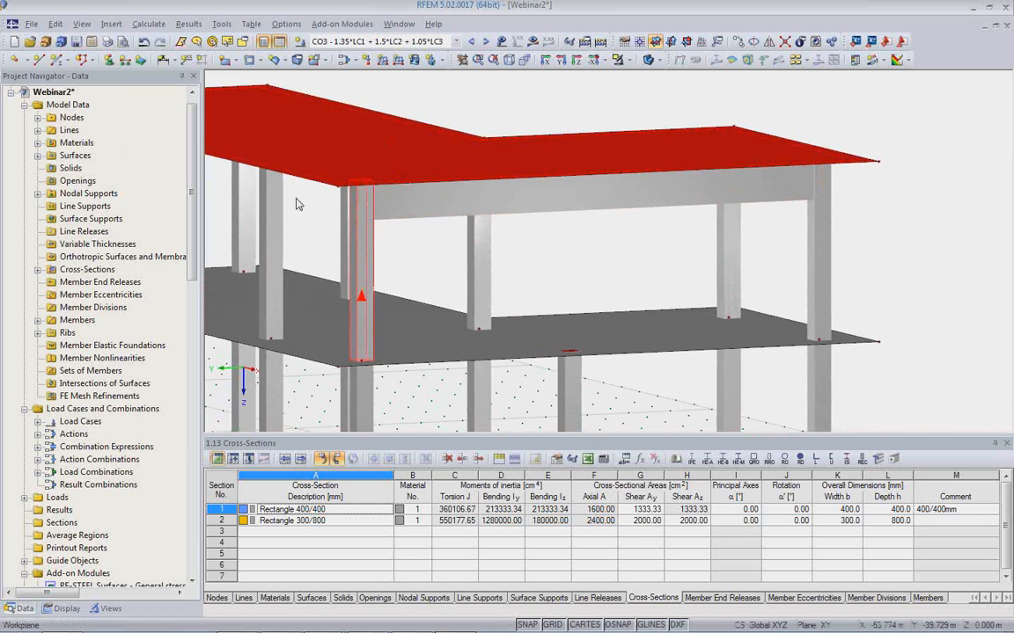
{"action": "scroll", "coordinate": [438, 224], "scroll_direction": "down", "scroll_amount": 5}
{"action": "middle_click_drag", "start_coordinate": [507, 266], "coordinate": [647, 347], "text": "ctrl"}
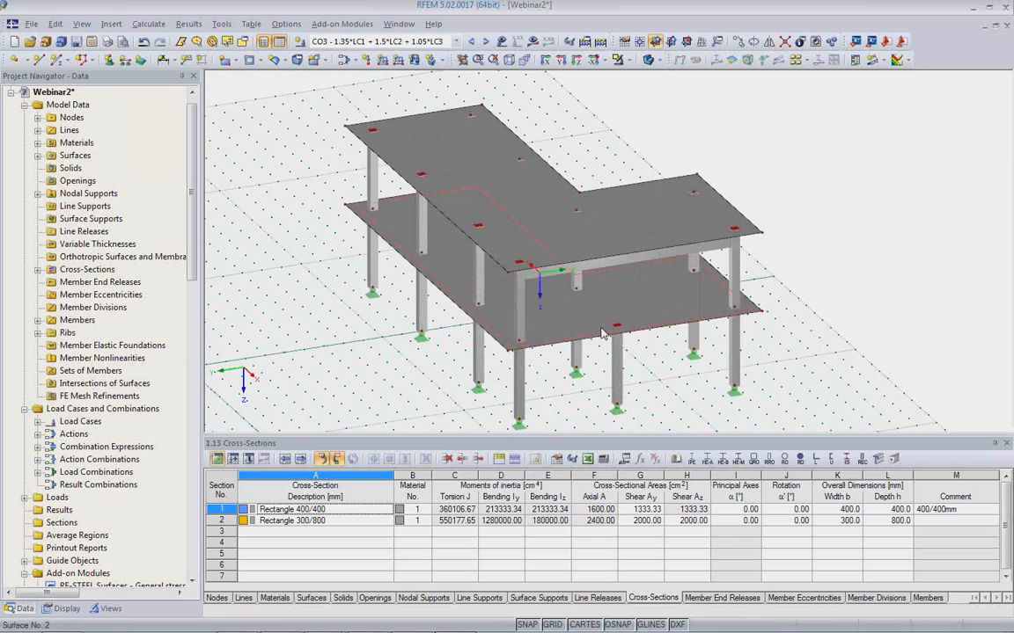
Set the work plane origin to the lower slab's corner node 37 for a new rectangular opening.
{"action": "left_click", "coordinate": [250, 61]}
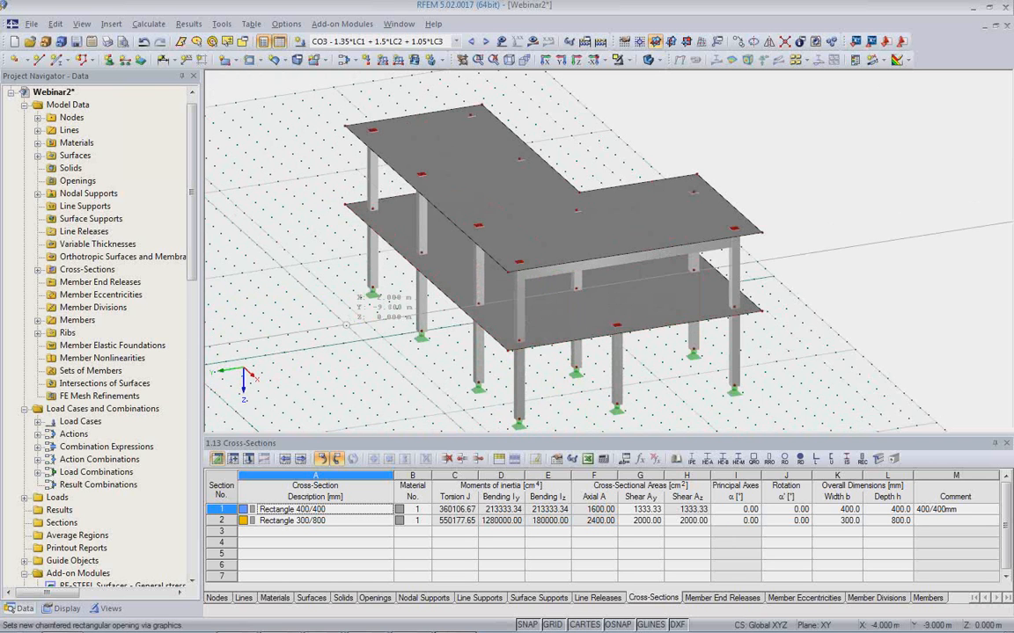
{"action": "left_click", "coordinate": [641, 42]}
{"action": "left_click", "coordinate": [692, 271]}
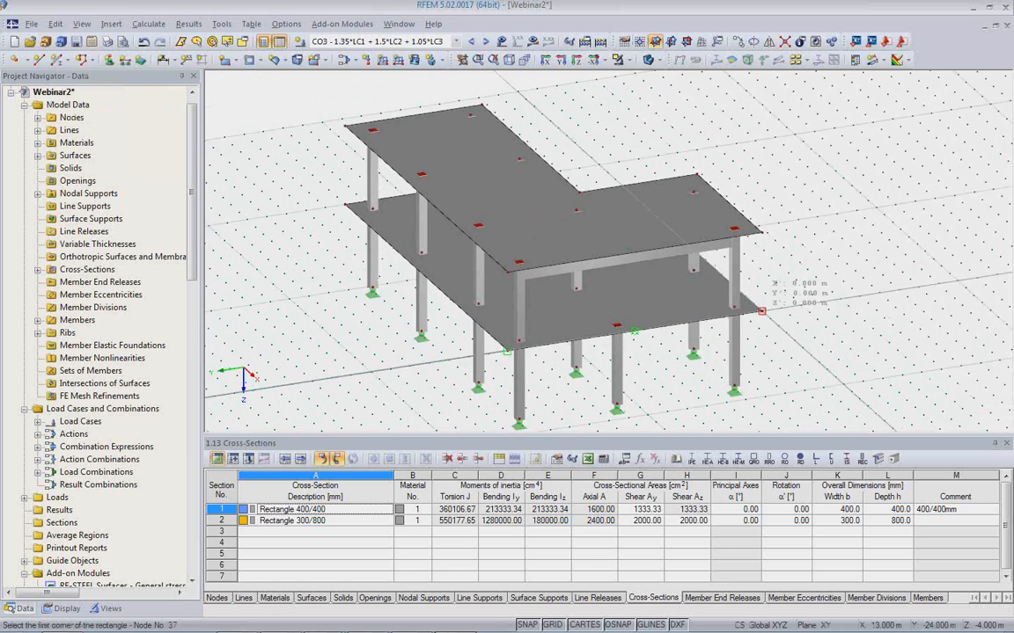
Draw a rectangular opening in the front wing of the lower slab with all four corners chamfered by 0.500 m.
{"action": "scroll", "coordinate": [692, 350], "scroll_direction": "down", "scroll_amount": 2}
{"action": "mouse_move", "coordinate": [693, 341]}
{"action": "middle_mouse_down", "text": "ctrl"}
{"action": "mouse_move", "coordinate": [692, 282]}
{"action": "mouse_move", "coordinate": [691, 337]}
{"action": "middle_mouse_up", "text": "ctrl"}
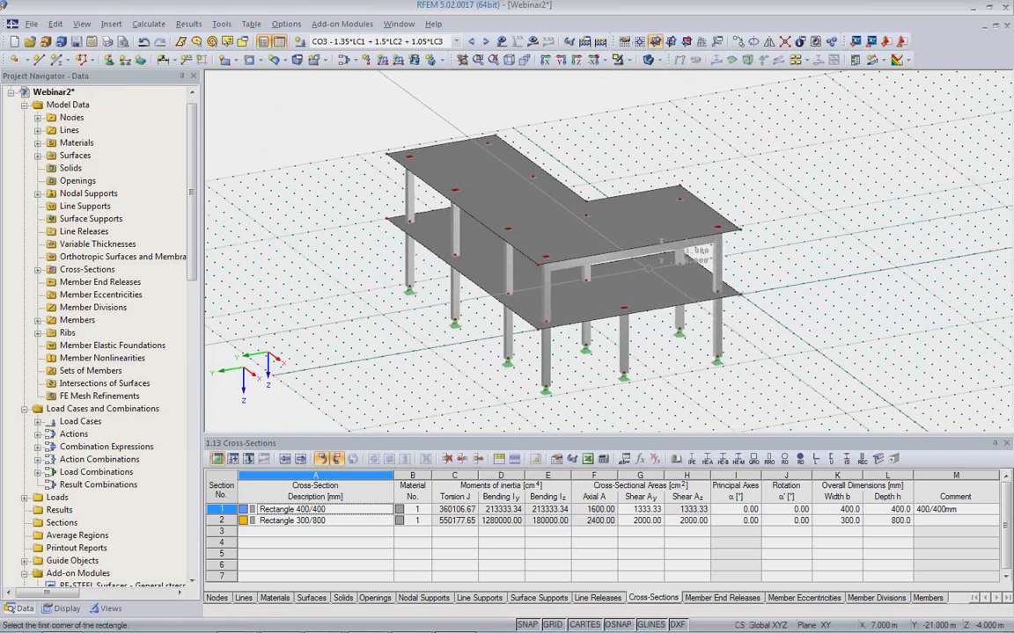
{"action": "left_click", "coordinate": [642, 280]}
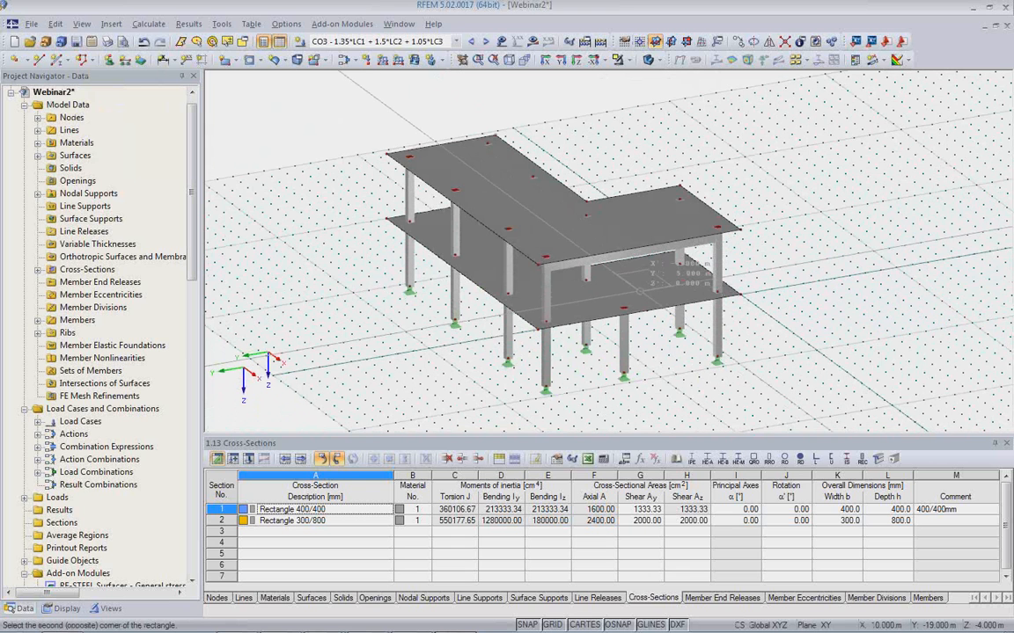
{"action": "left_click", "coordinate": [645, 268]}
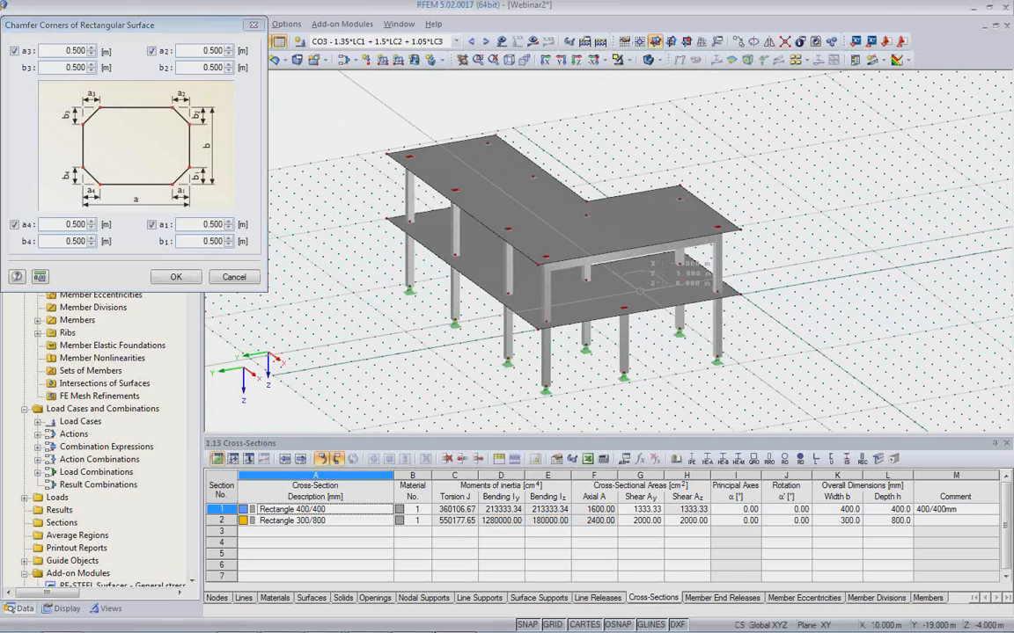
{"action": "left_click", "coordinate": [176, 277]}
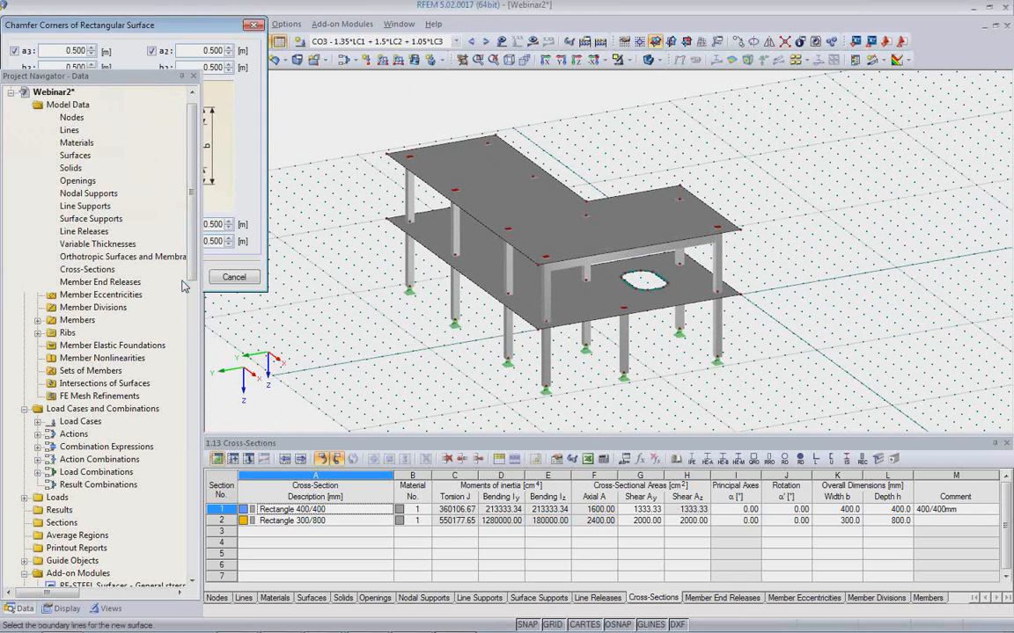
{"action": "right_click", "coordinate": [680, 385]}
{"action": "left_click", "coordinate": [651, 368]}
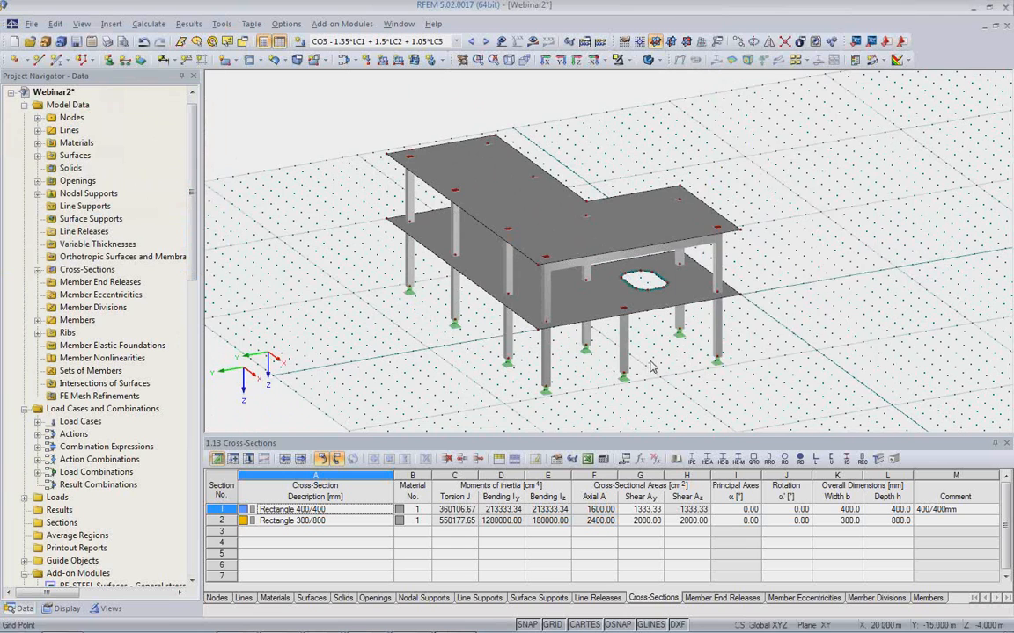
{"action": "middle_click_drag", "start_coordinate": [651, 366], "coordinate": [709, 358], "text": "ctrl"}
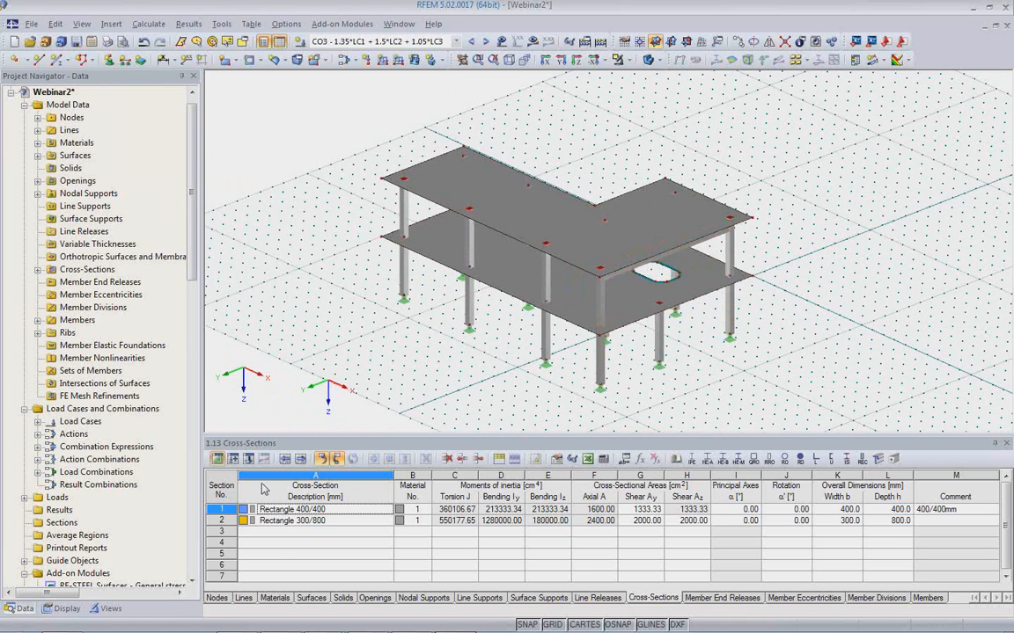
Switch to Revit Structure and import the RFEM model, updating the existing structure with removal of absent objects enabled.
{"action": "mouse_move", "coordinate": [327, 630]}
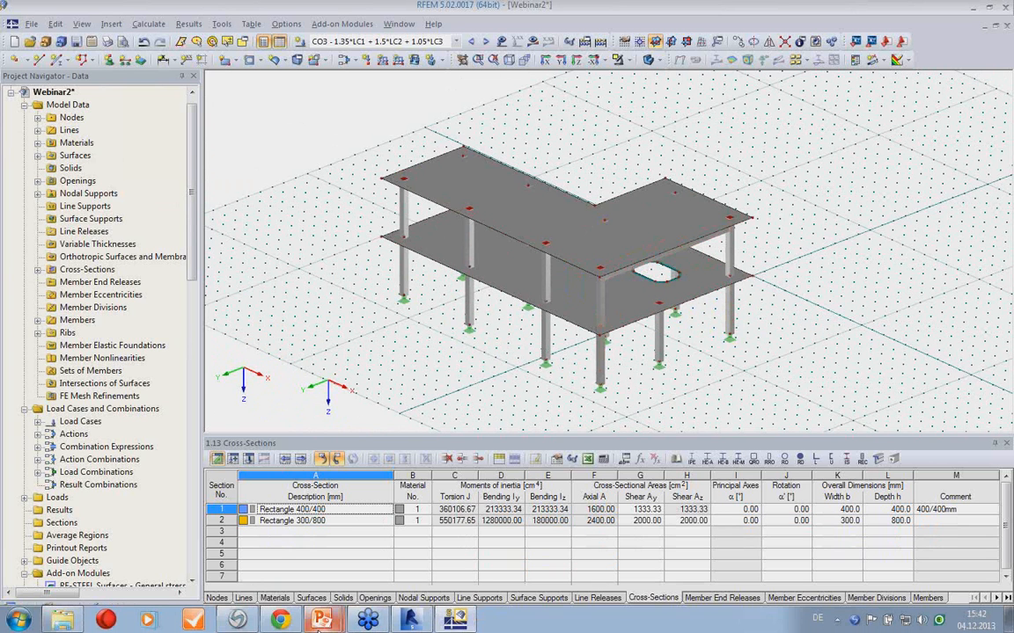
{"action": "left_click", "coordinate": [410, 621]}
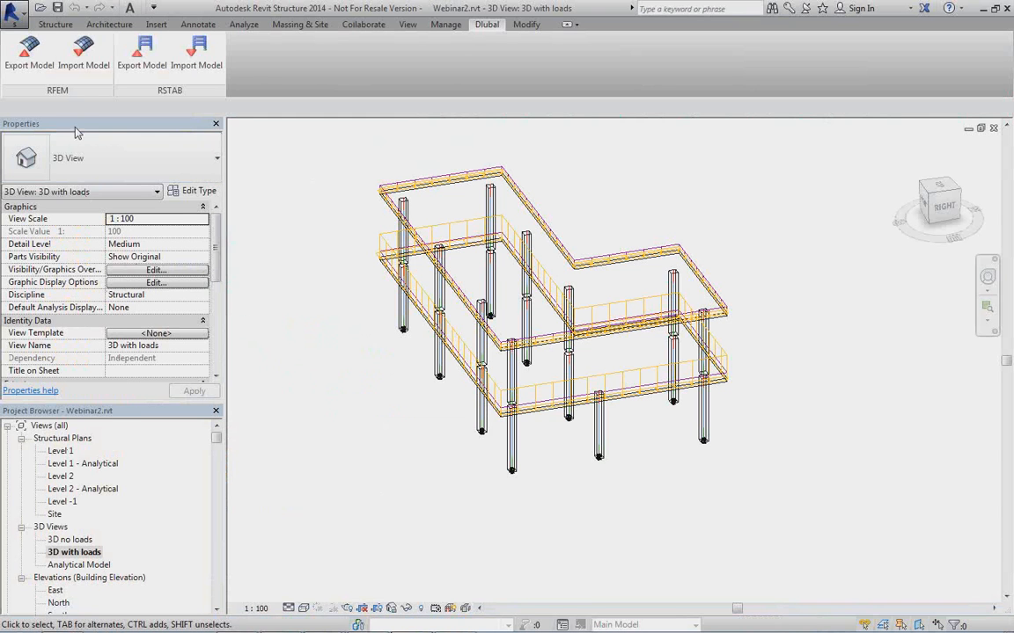
{"action": "left_click", "coordinate": [78, 60]}
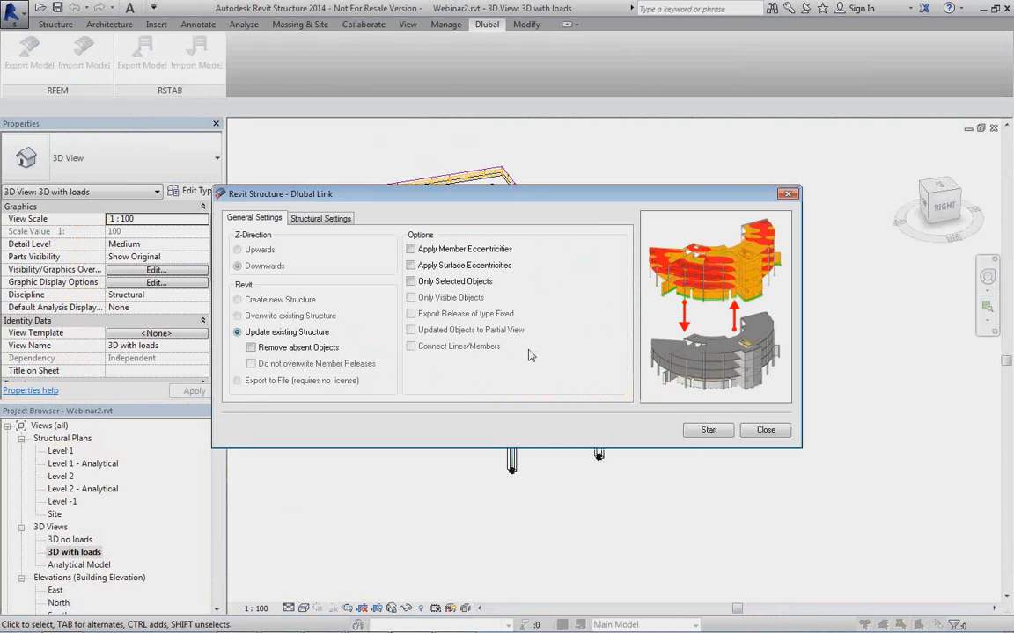
{"action": "left_click", "coordinate": [251, 348]}
{"action": "left_click", "coordinate": [322, 219]}
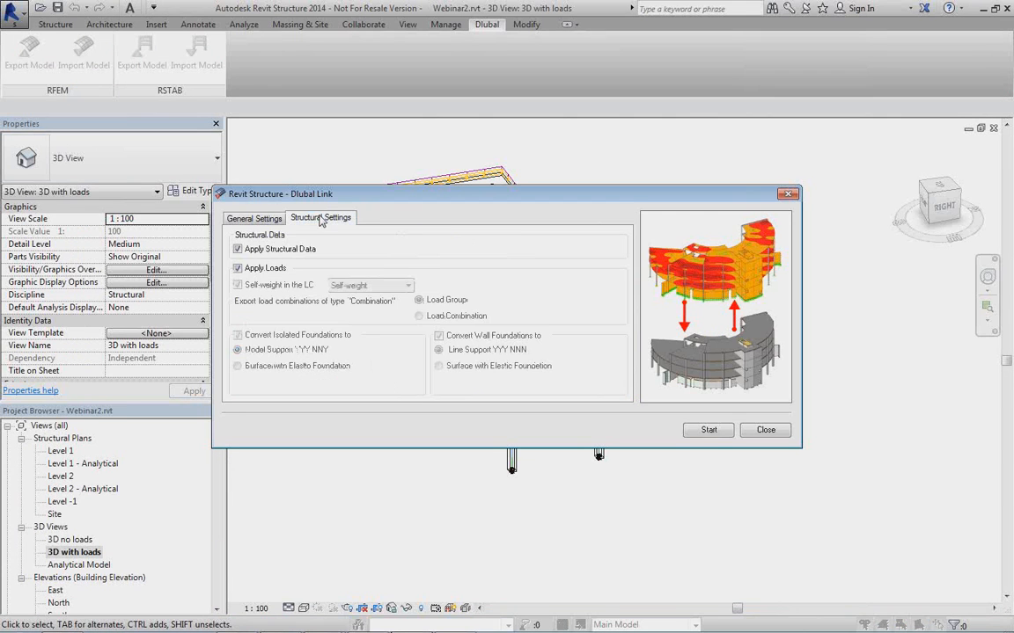
{"action": "left_click", "coordinate": [255, 219]}
{"action": "left_click", "coordinate": [709, 430]}
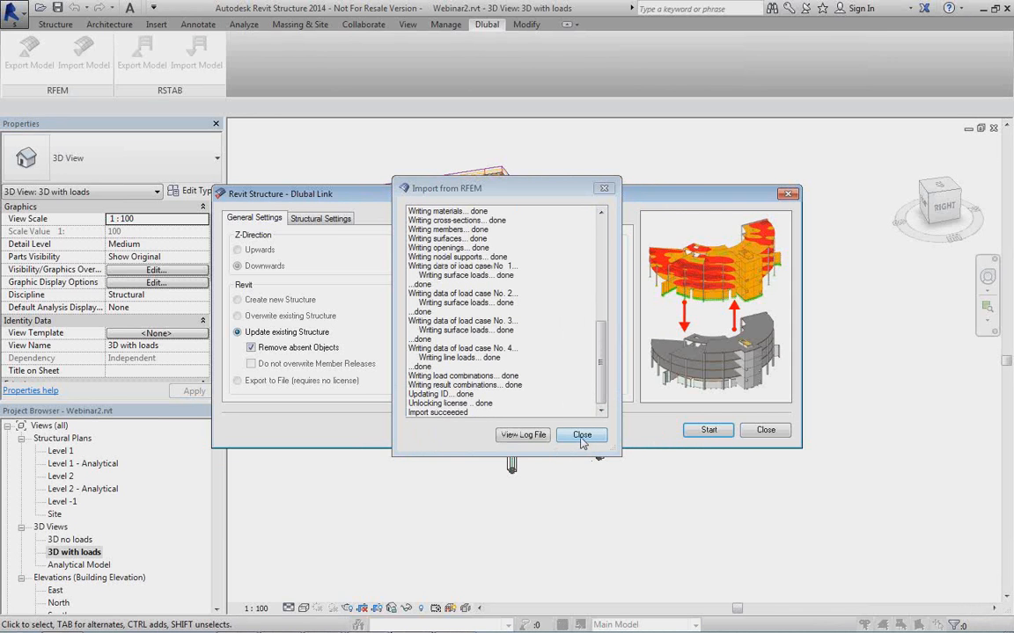
{"action": "left_click", "coordinate": [581, 435]}
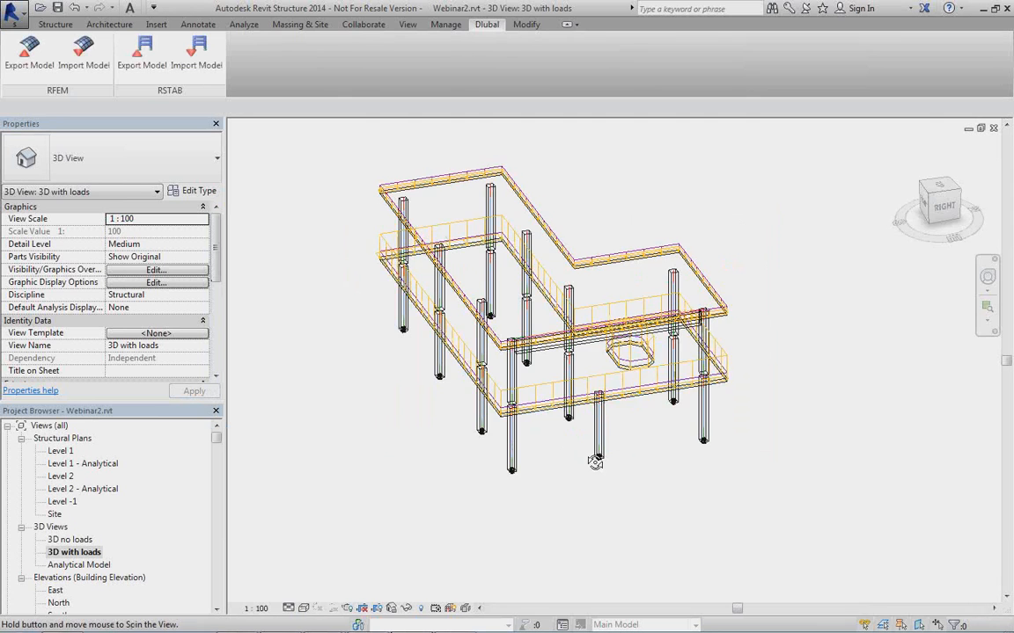
Examine the updated 3D structure and select the upper floor to check its type.
{"action": "middle_click_drag", "start_coordinate": [533, 417], "coordinate": [564, 457], "text": "shift"}
{"action": "scroll", "coordinate": [552, 294], "scroll_direction": "up", "scroll_amount": 4}
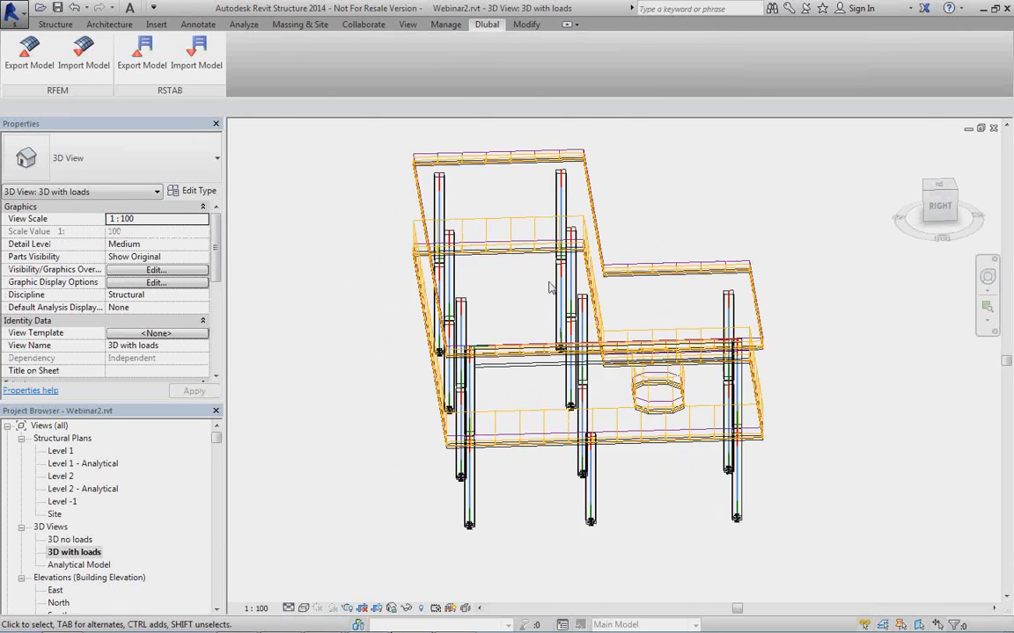
{"action": "left_click", "coordinate": [669, 288]}
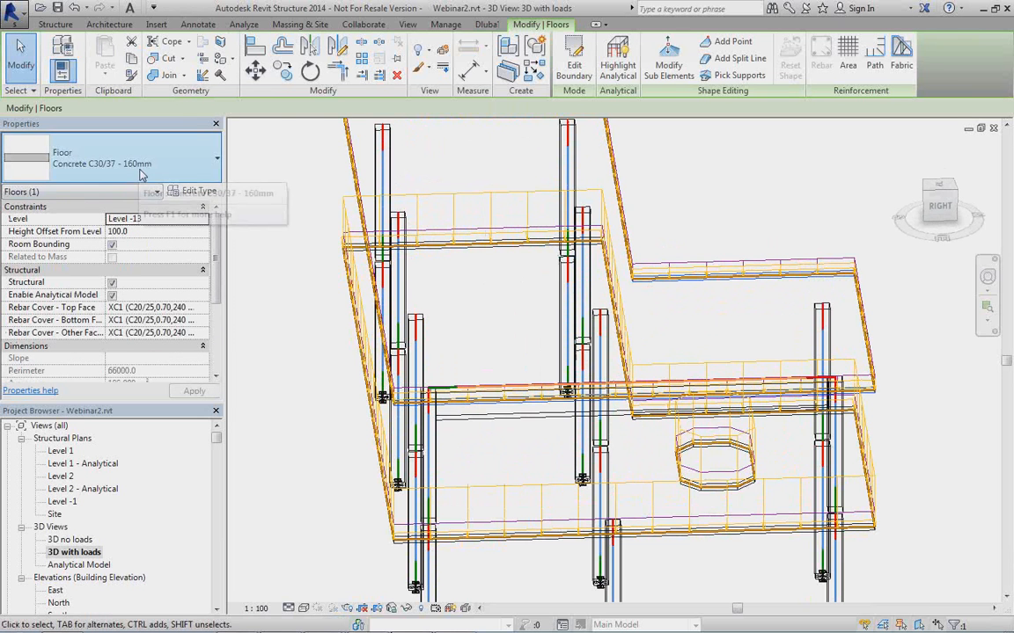
{"action": "scroll", "coordinate": [523, 420], "scroll_direction": "down", "scroll_amount": 4}
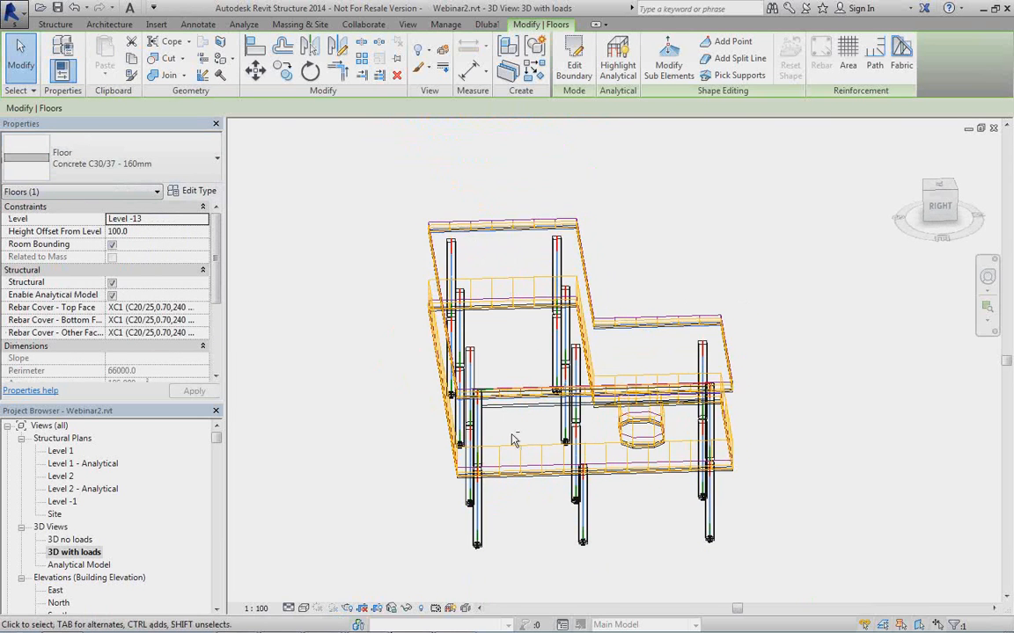
{"action": "middle_click_drag", "start_coordinate": [514, 440], "coordinate": [543, 403], "text": "shift"}
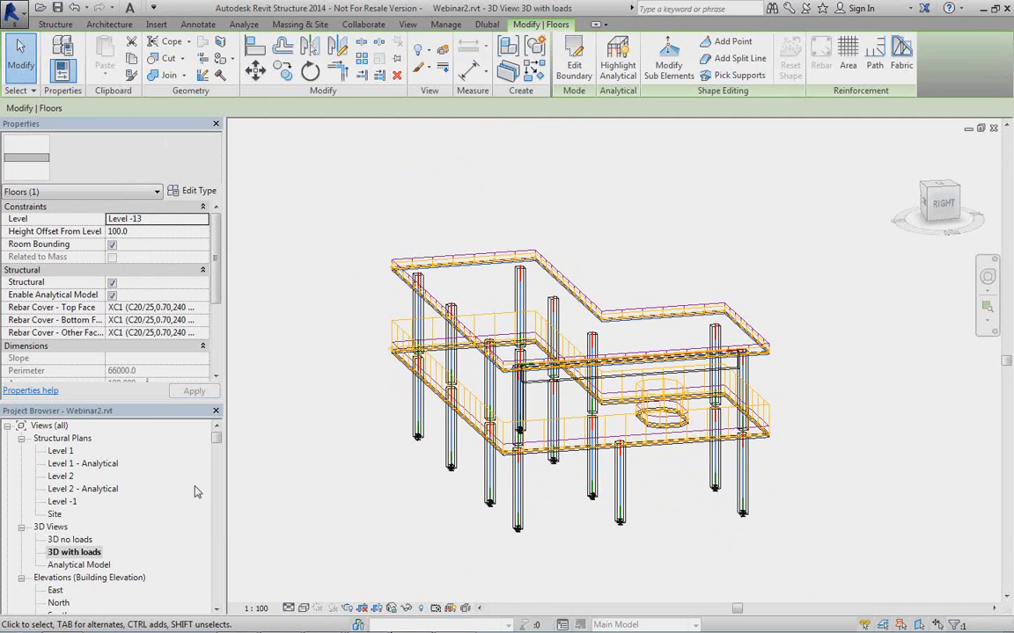
Open the East building elevation and clear the floor selection.
{"action": "left_click", "coordinate": [74, 552]}
{"action": "scroll", "coordinate": [123, 500], "scroll_direction": "down", "scroll_amount": 4}
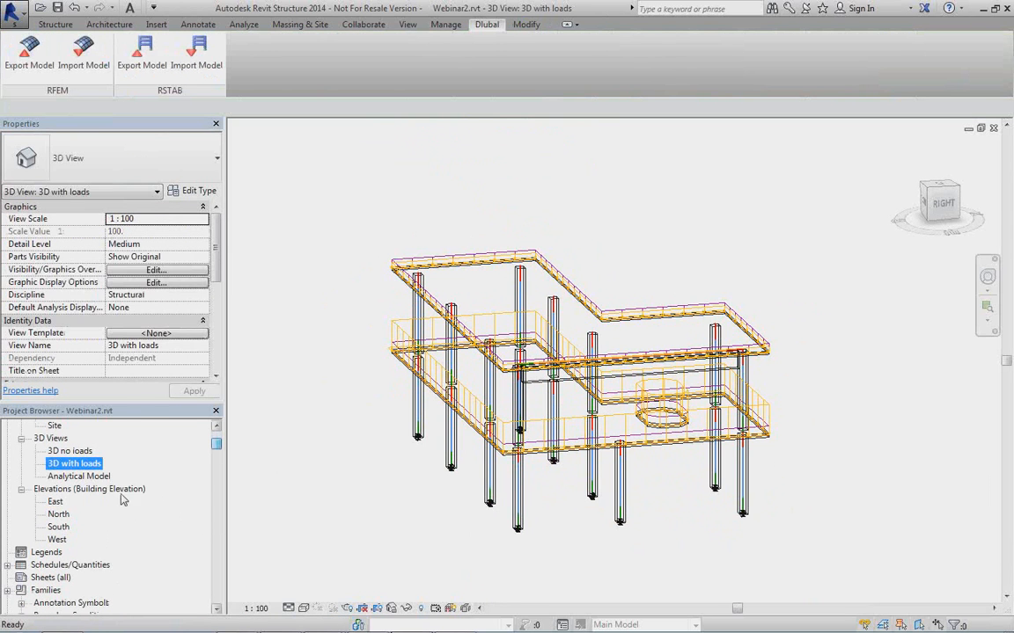
{"action": "double_click", "coordinate": [54, 501]}
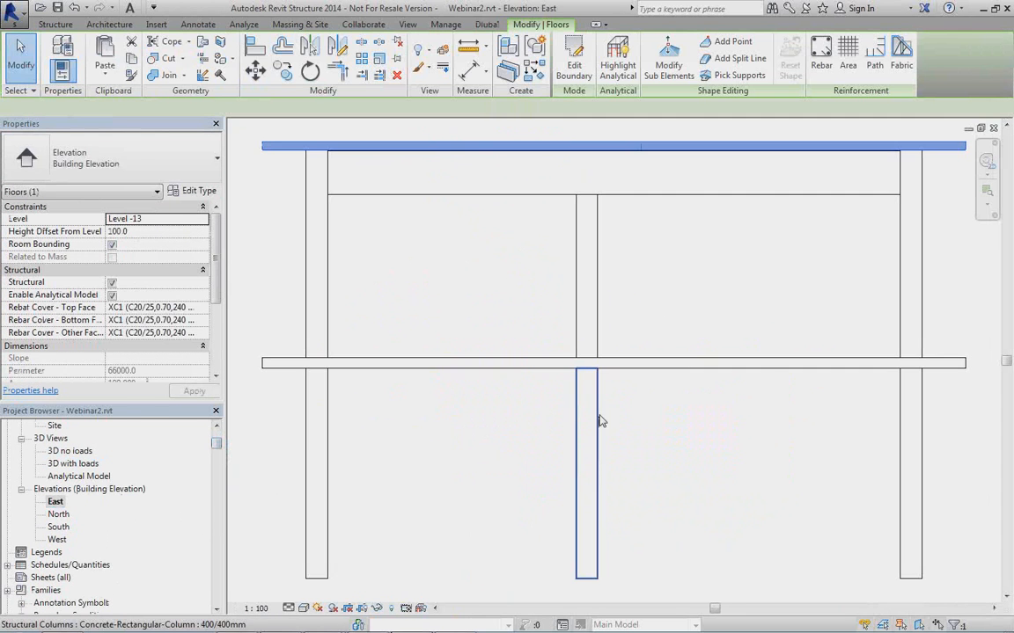
{"action": "left_click", "coordinate": [547, 287]}
Place an aligned dimension for the depth of the new beam beneath the upper floor in the East elevation.
{"action": "middle_click_drag", "start_coordinate": [755, 296], "coordinate": [674, 365]}
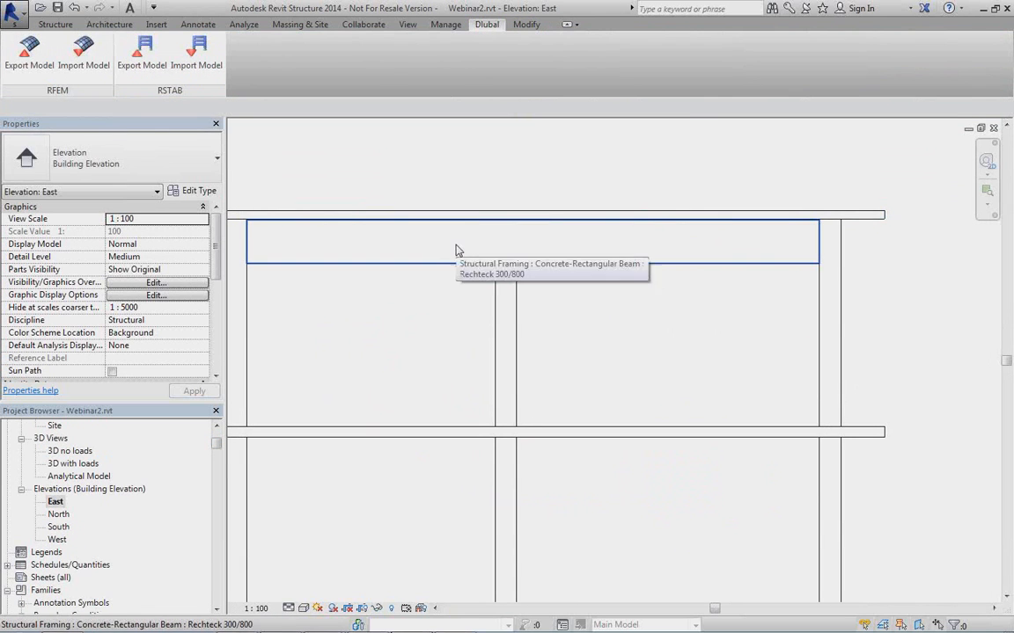
{"action": "left_click", "coordinate": [185, 25]}
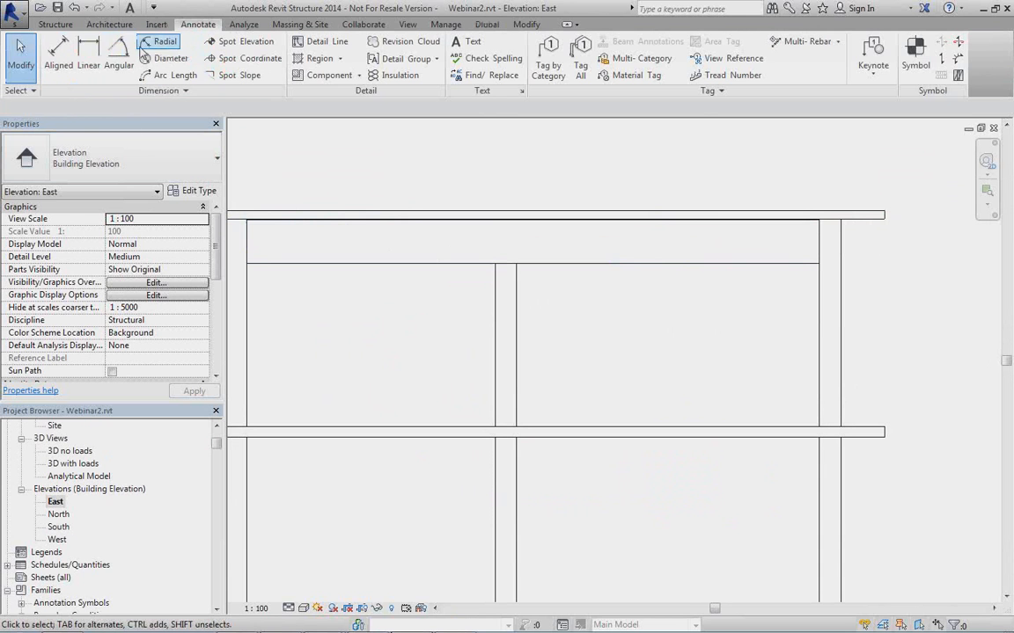
{"action": "left_click", "coordinate": [64, 58]}
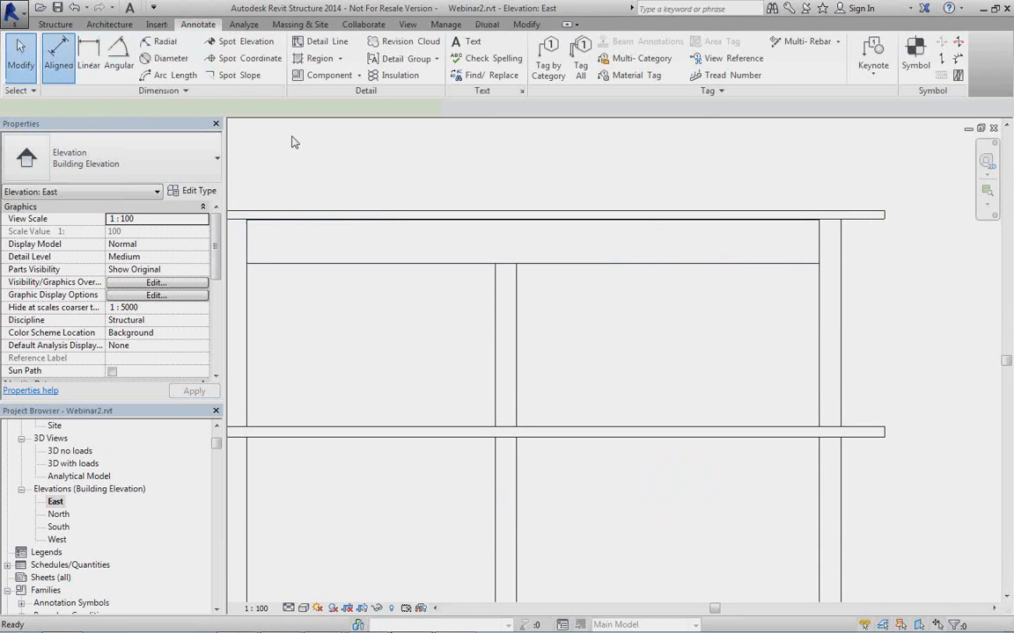
{"action": "left_click", "coordinate": [662, 227]}
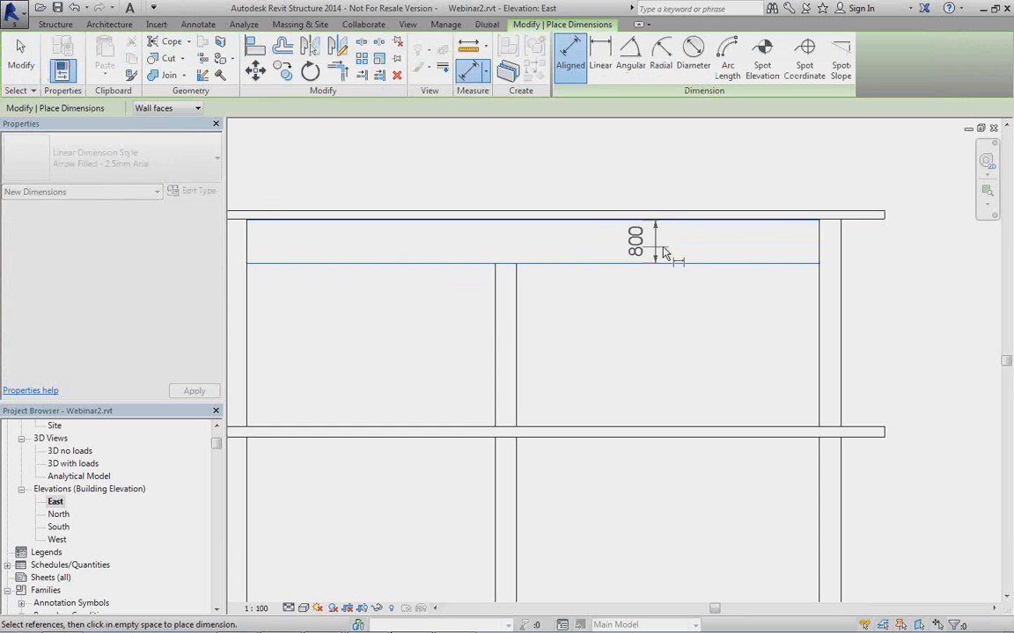
{"action": "left_click", "coordinate": [677, 202]}
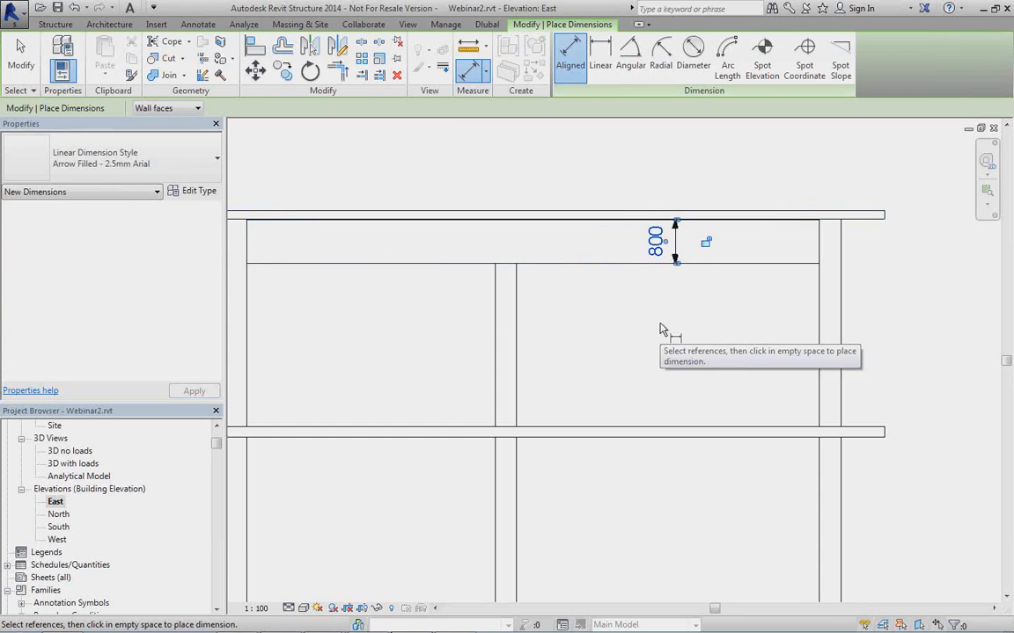
{"action": "scroll", "coordinate": [661, 330], "scroll_direction": "down", "scroll_amount": 2}
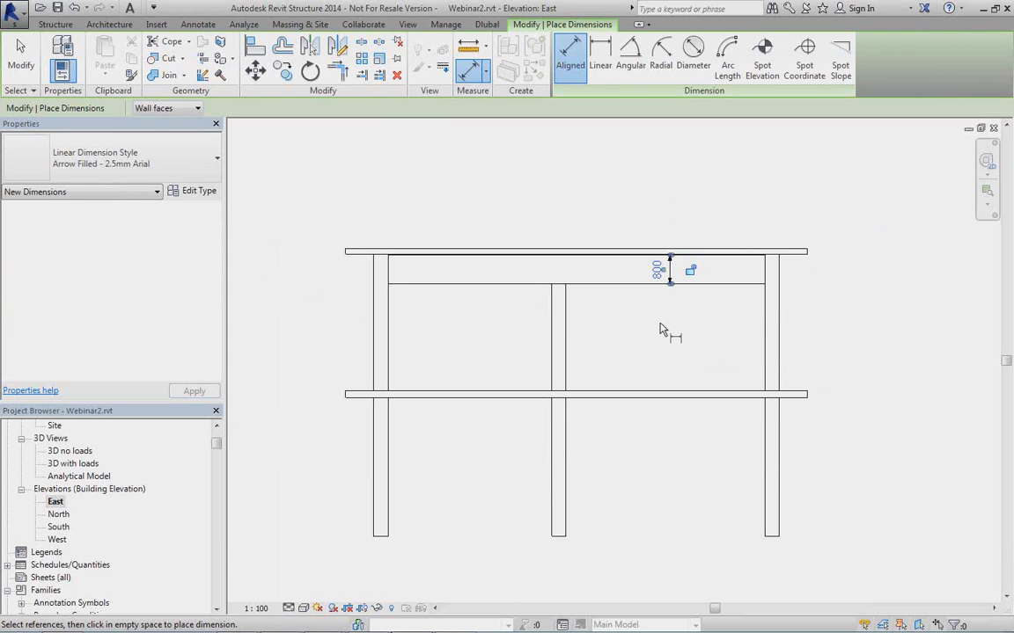
Finish dimensioning in the East elevation and open the 3D no loads view.
{"action": "right_click", "coordinate": [662, 329]}
{"action": "left_click", "coordinate": [710, 338]}
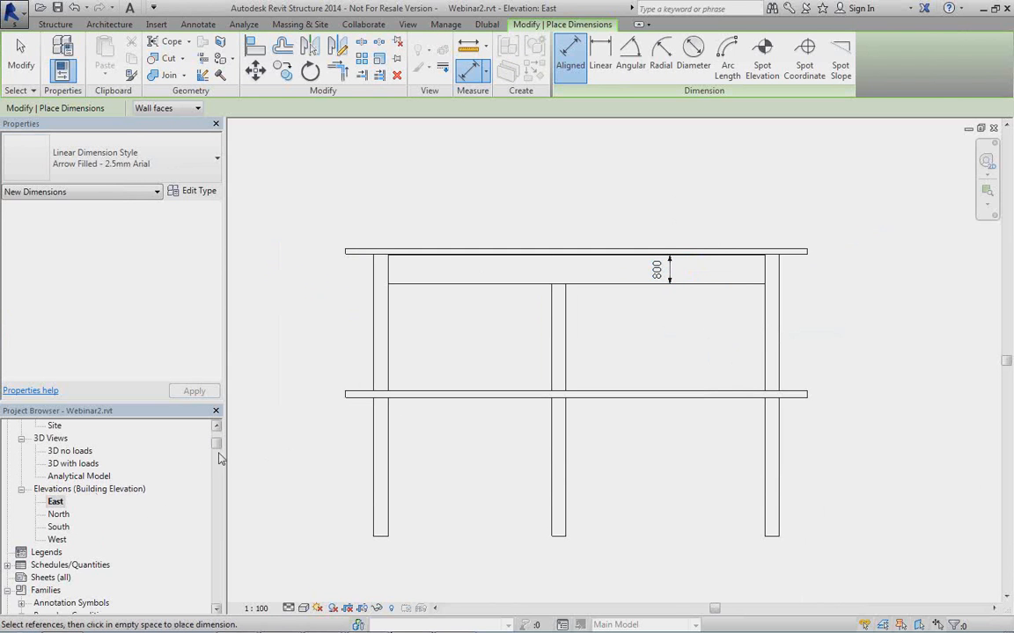
{"action": "left_click_drag", "start_coordinate": [219, 449], "coordinate": [219, 443]}
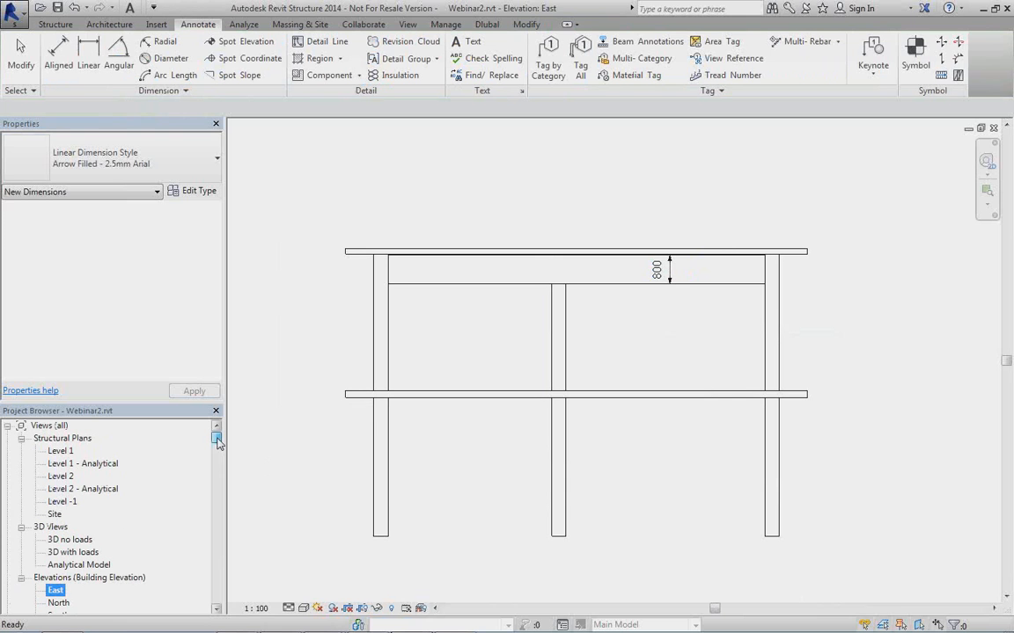
{"action": "double_click", "coordinate": [70, 539]}
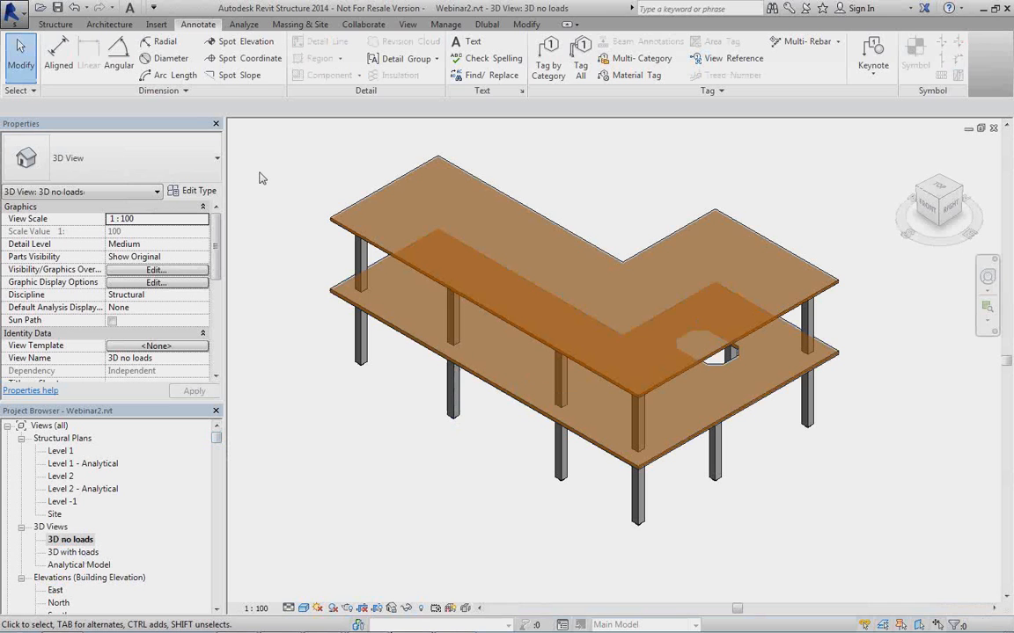
Show the third-party generated load combinations and inspect the factors of CO6, CO8, CO5 and CO3, leaving the structural settings without applying changes.
{"action": "left_click", "coordinate": [243, 24]}
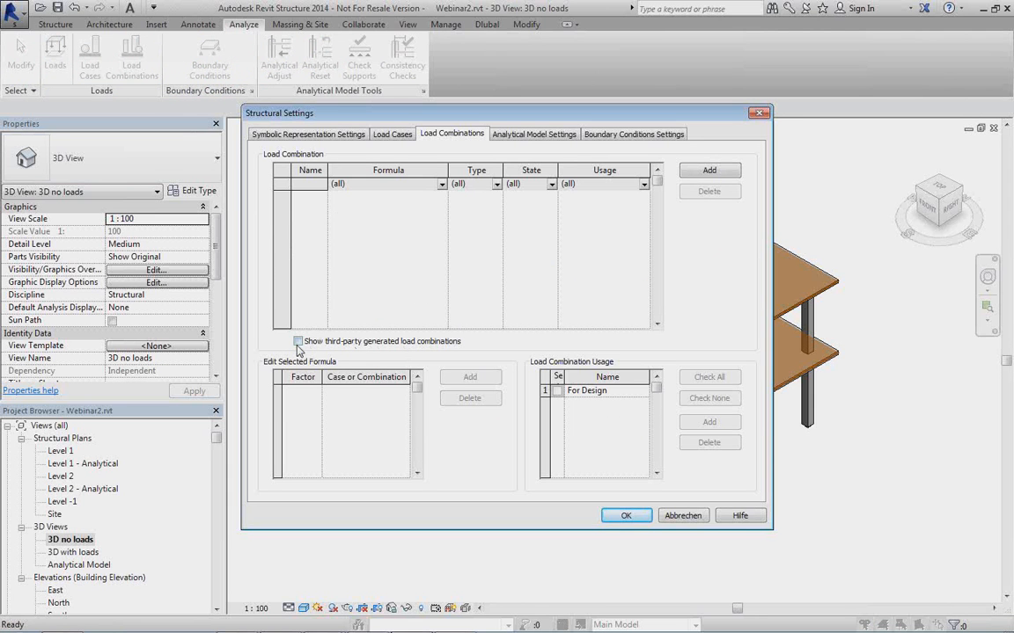
{"action": "left_click", "coordinate": [298, 341]}
{"action": "left_click", "coordinate": [322, 259]}
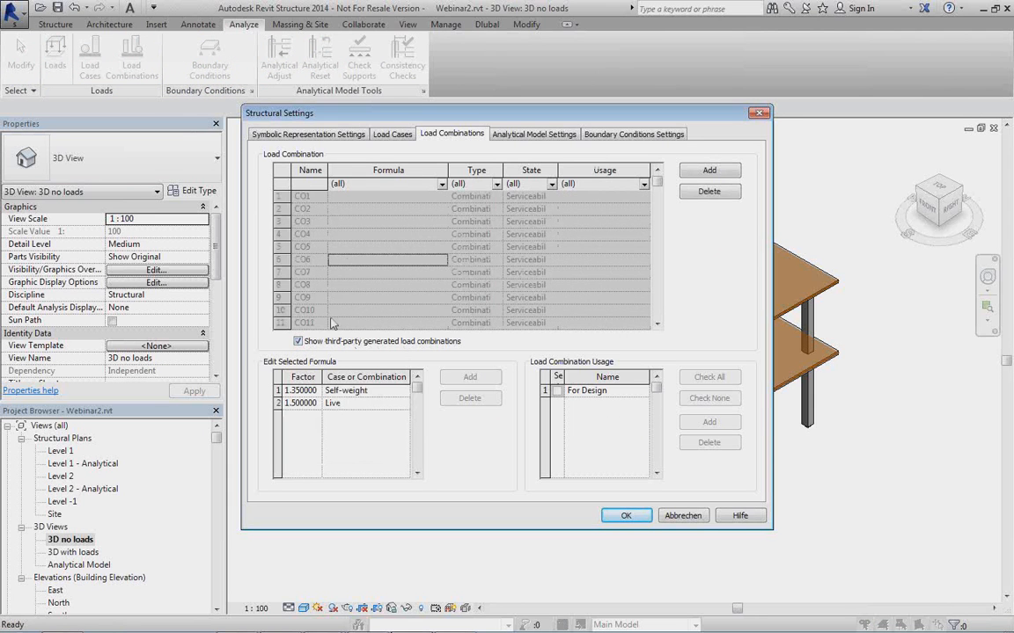
{"action": "left_click", "coordinate": [299, 284]}
{"action": "left_click", "coordinate": [326, 247]}
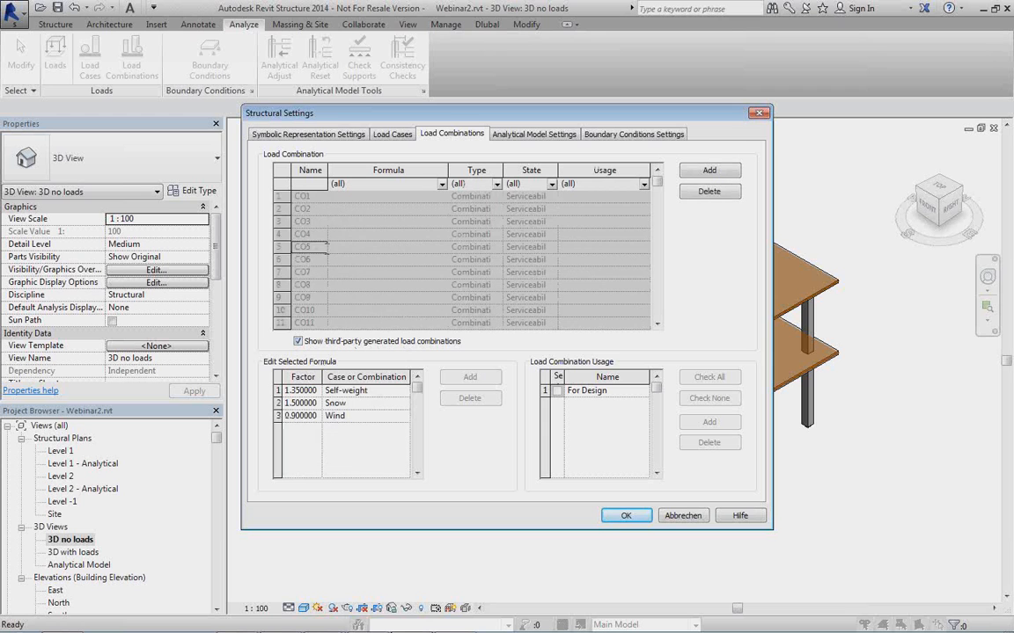
{"action": "left_click", "coordinate": [324, 222]}
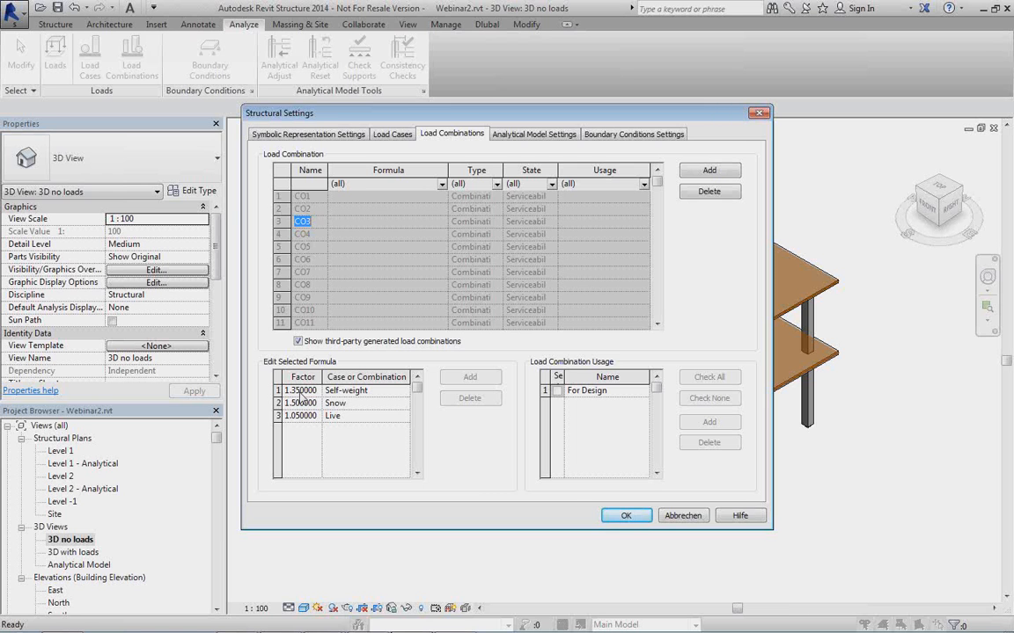
{"action": "left_click", "coordinate": [695, 516]}
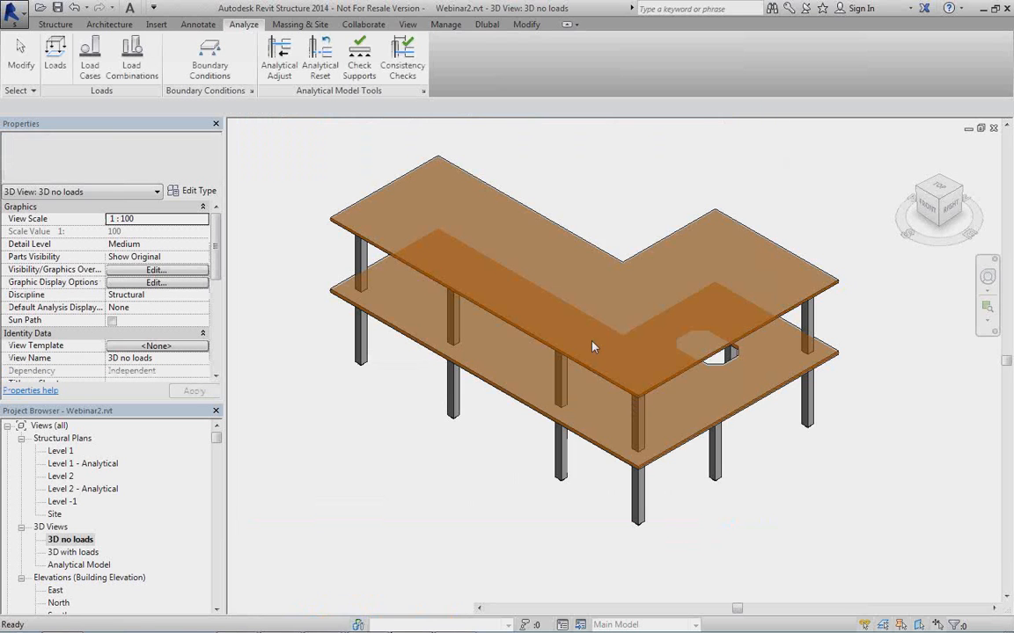
Review the structural data and load options for importing the RFEM model, and close the Dlubal link without starting the import.
{"action": "left_click", "coordinate": [58, 24]}
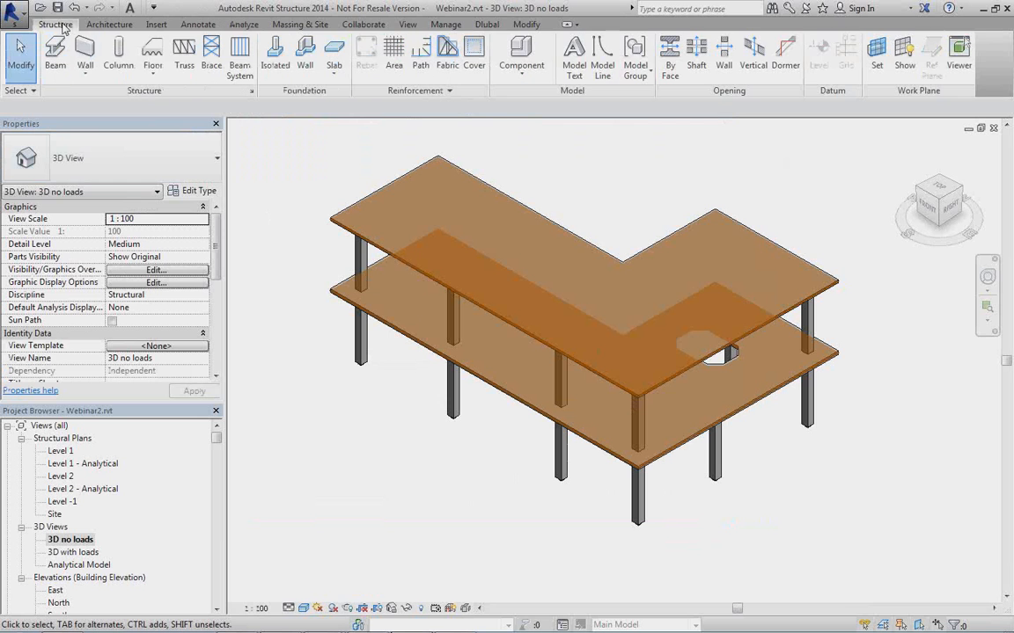
{"action": "left_click", "coordinate": [485, 25]}
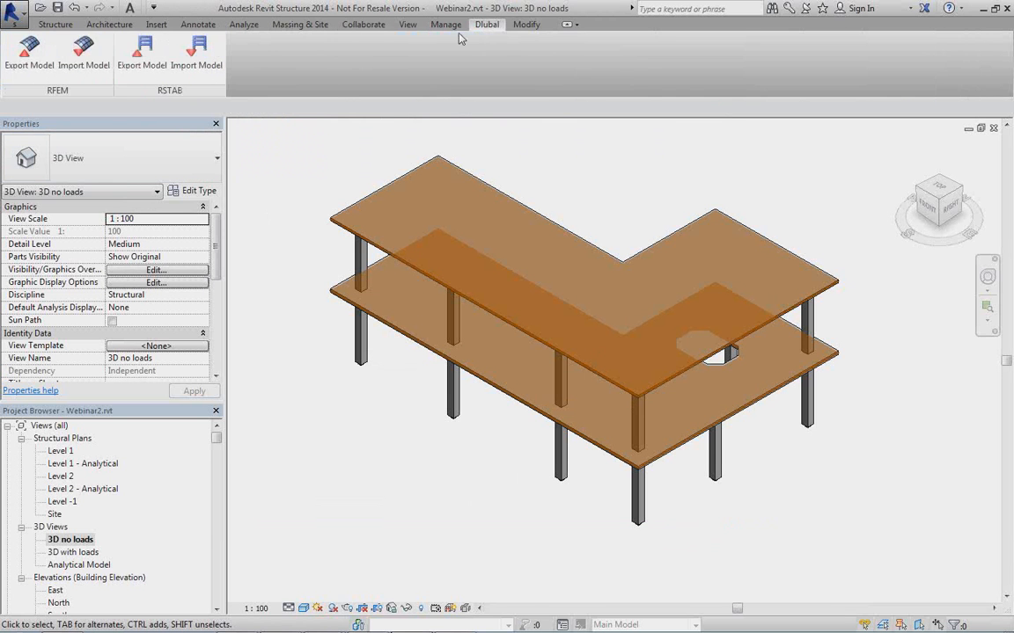
{"action": "left_click", "coordinate": [84, 53]}
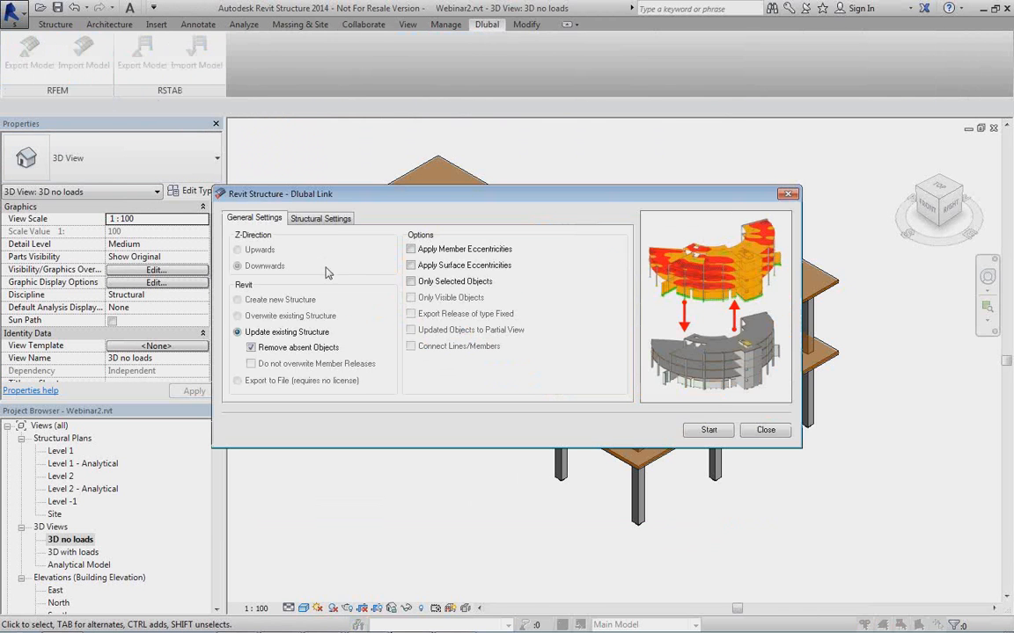
{"action": "left_click", "coordinate": [312, 218]}
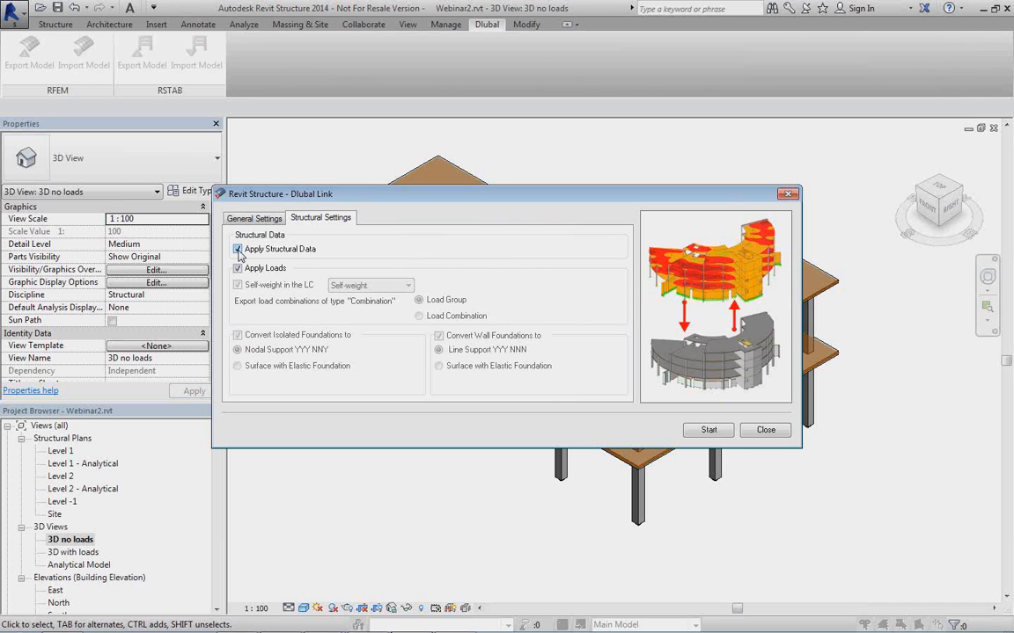
{"action": "mouse_move", "coordinate": [421, 628]}
{"action": "left_click", "coordinate": [765, 430]}
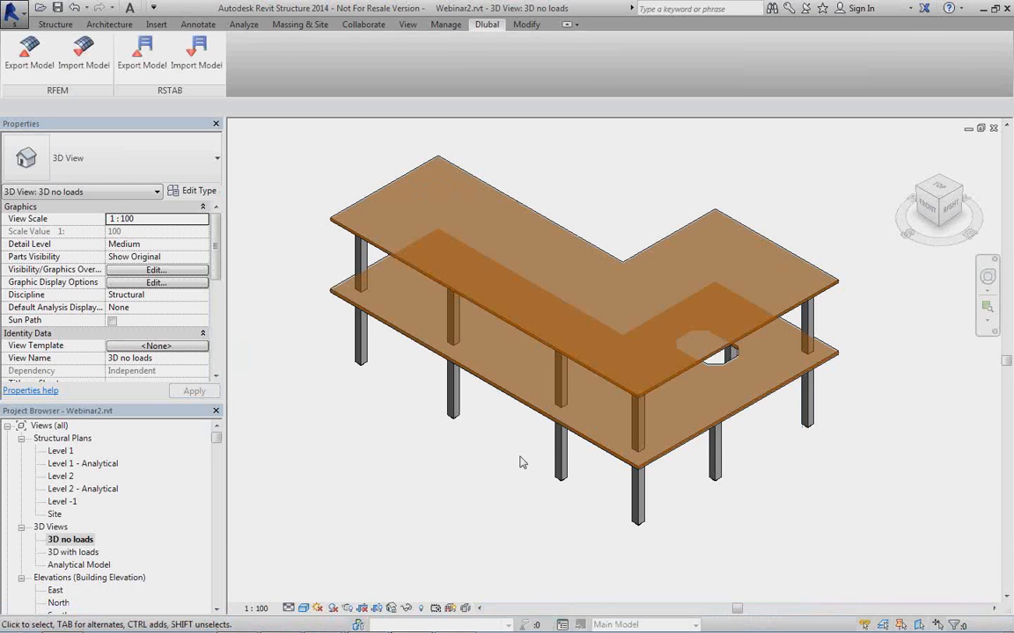
Close the 3D no loads, East elevation and 3D with loads views to close the Webinar2 project.
{"action": "left_click", "coordinate": [980, 128]}
{"action": "left_click_drag", "start_coordinate": [976, 259], "coordinate": [851, 234]}
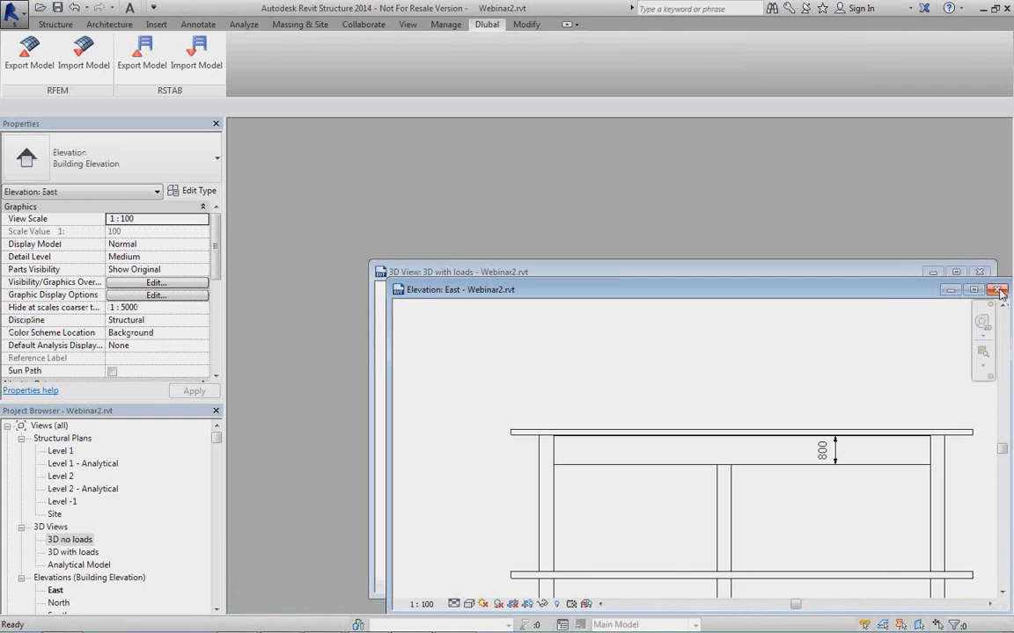
{"action": "left_click", "coordinate": [997, 290]}
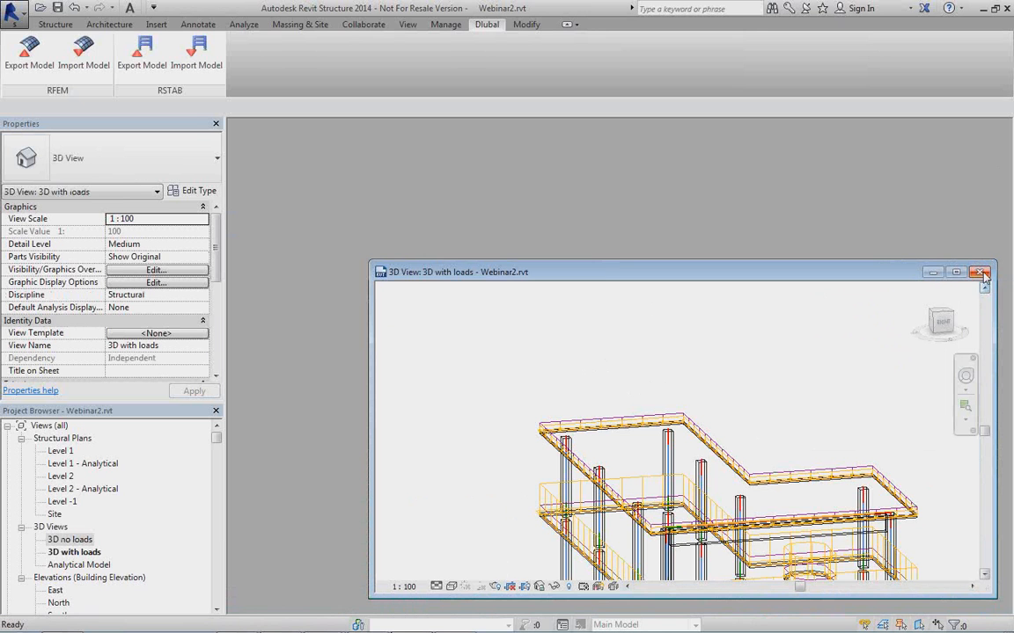
{"action": "left_click", "coordinate": [980, 272]}
{"action": "left_click", "coordinate": [533, 328]}
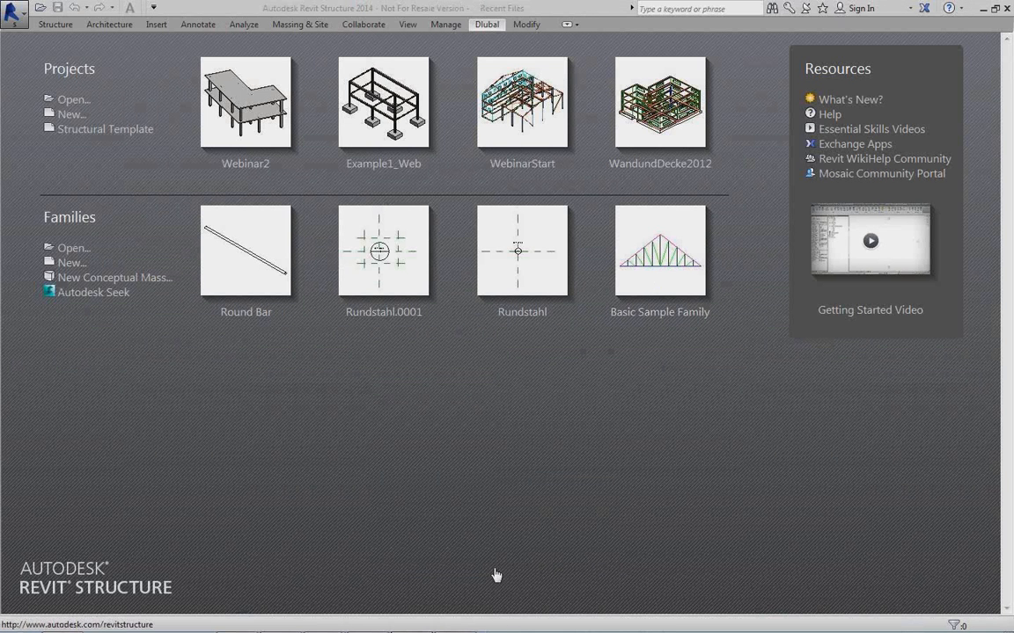
Switch to RFEM and close the Webinar2 model without saving the changes.
{"action": "mouse_move", "coordinate": [456, 622]}
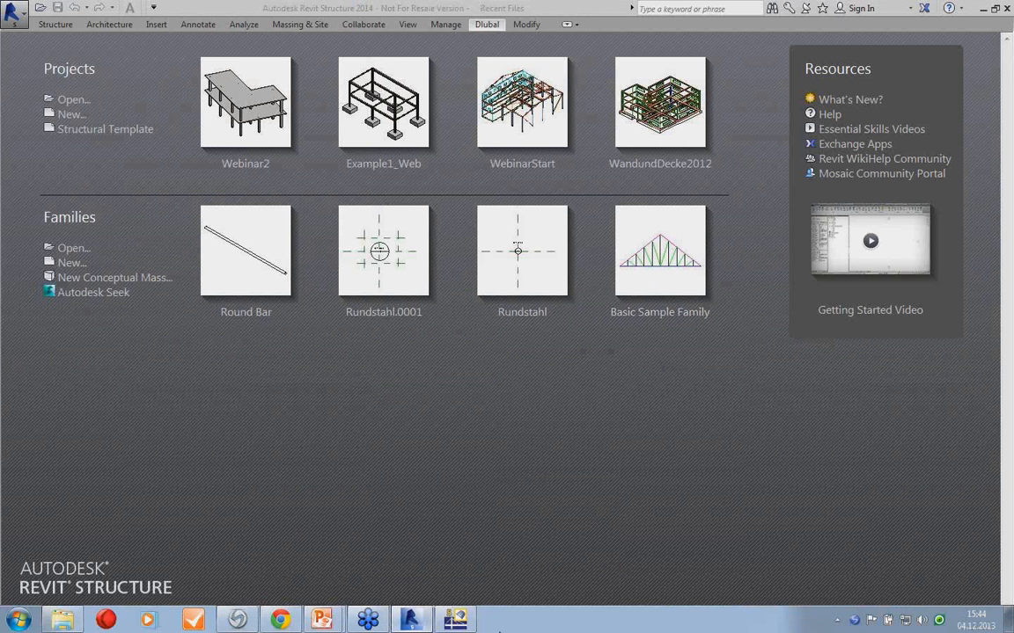
{"action": "left_click", "coordinate": [456, 622]}
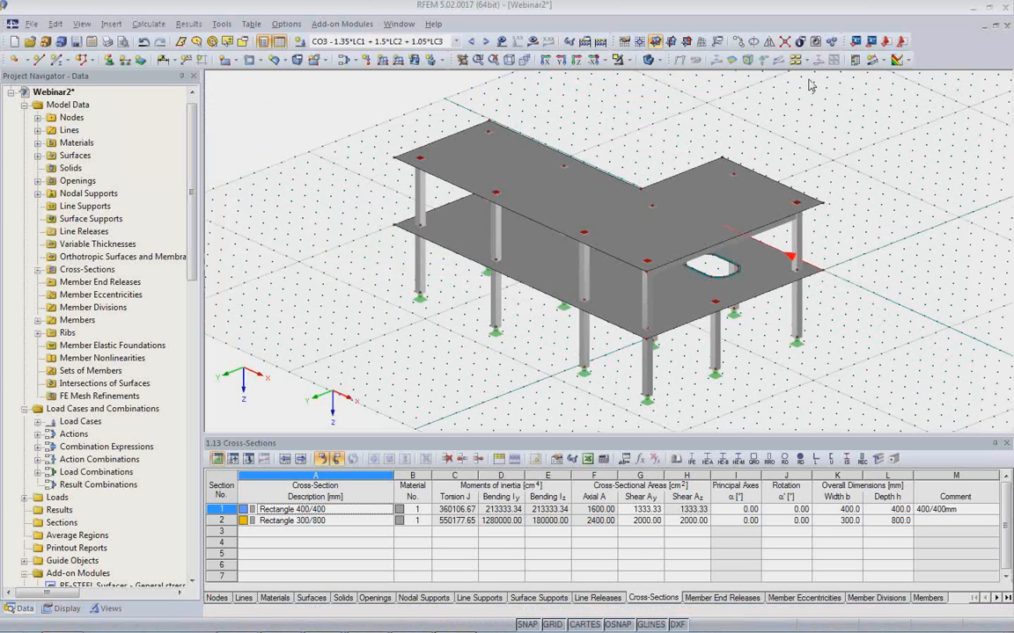
{"action": "left_click", "coordinate": [1005, 27]}
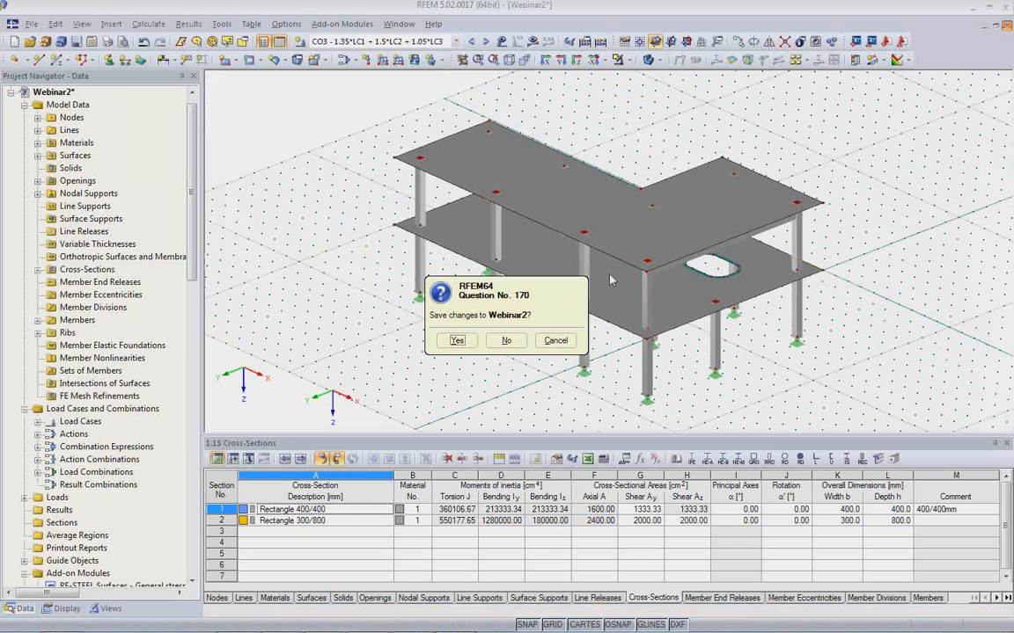
{"action": "left_click", "coordinate": [501, 344]}
Switch to Revit Structure, open the recent project WebinarStart, and set the 3D no loads view to the Shaded visual style.
{"action": "mouse_move", "coordinate": [420, 629]}
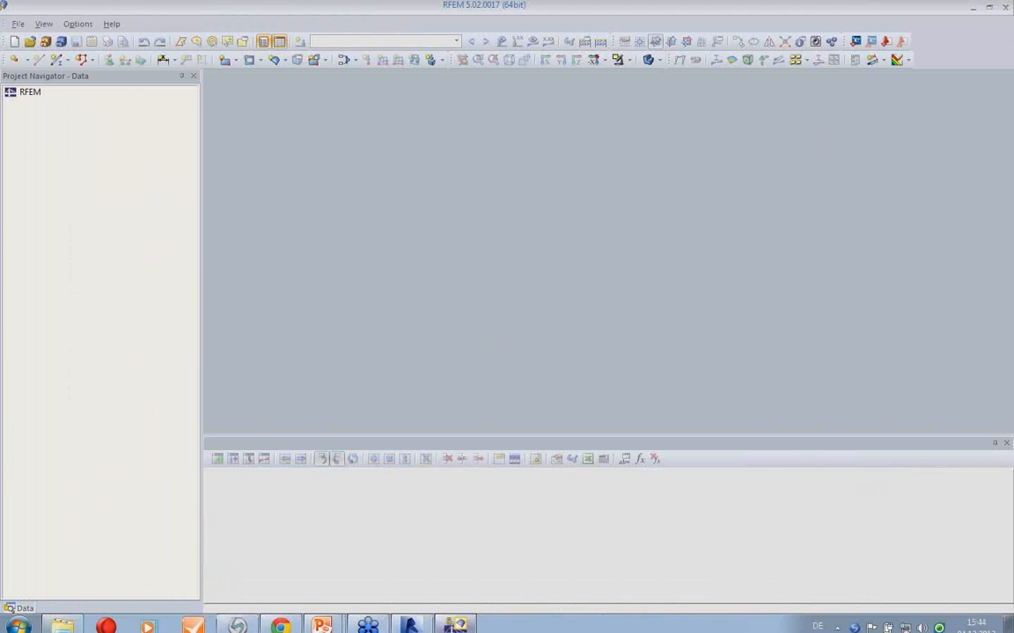
{"action": "left_click", "coordinate": [409, 621]}
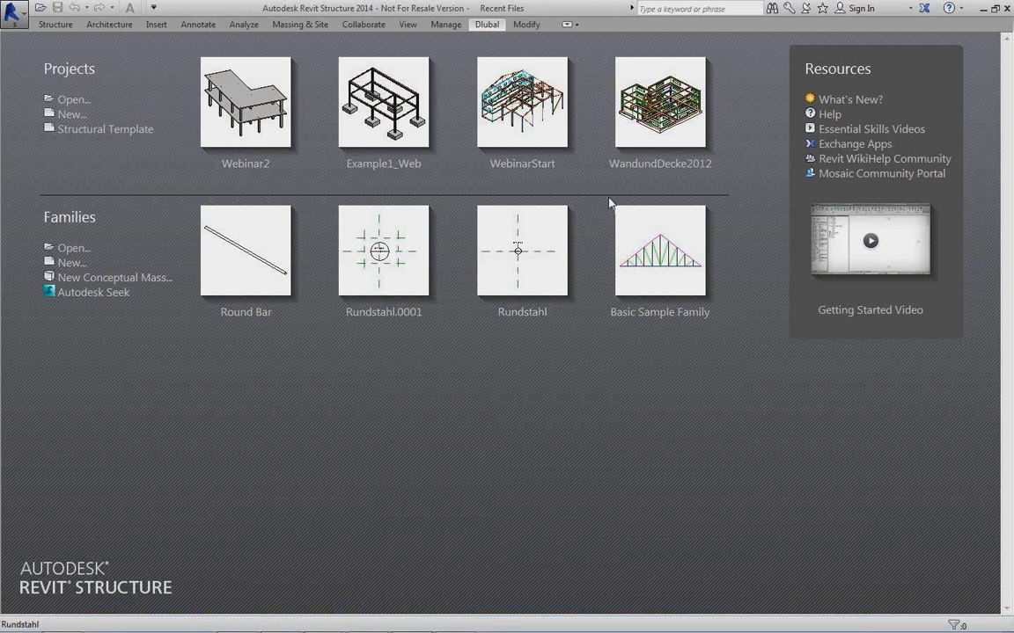
{"action": "left_click", "coordinate": [524, 136]}
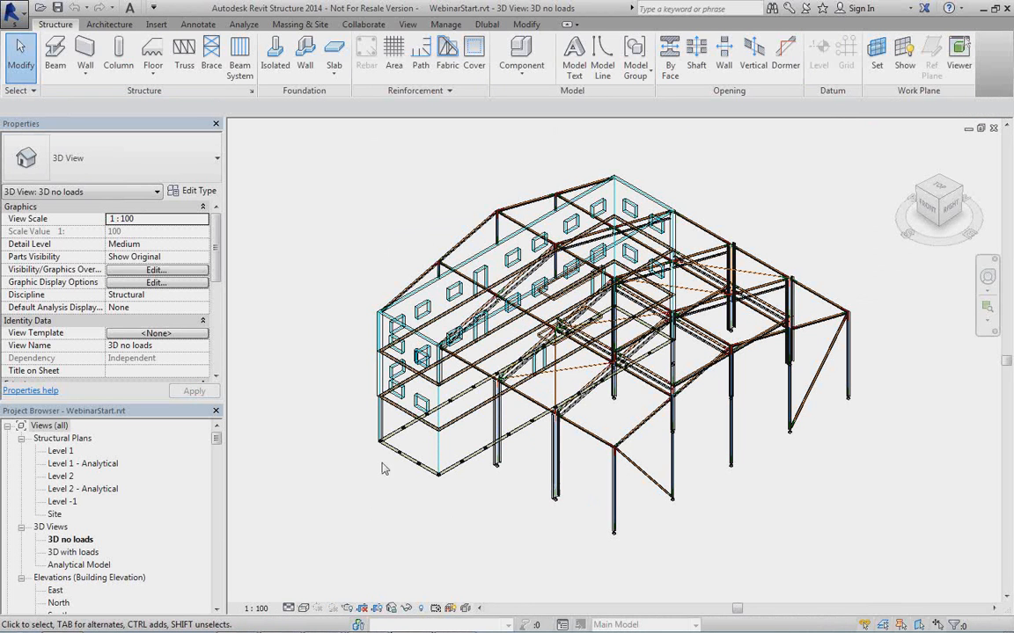
{"action": "left_click", "coordinate": [303, 608]}
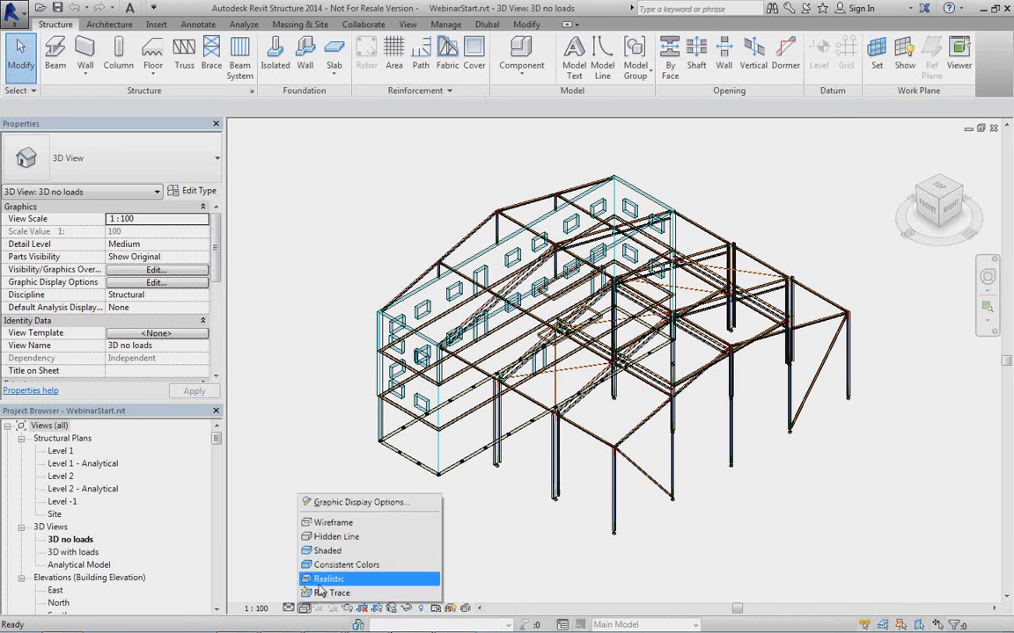
{"action": "left_click", "coordinate": [326, 551]}
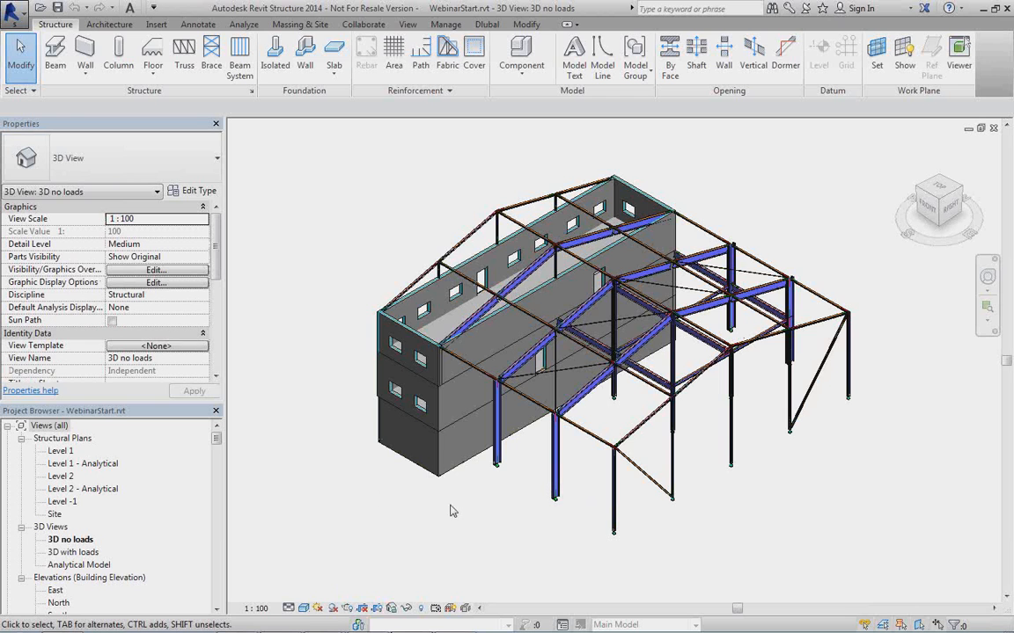
{"action": "middle_click_drag", "start_coordinate": [479, 517], "coordinate": [421, 514], "text": "shift"}
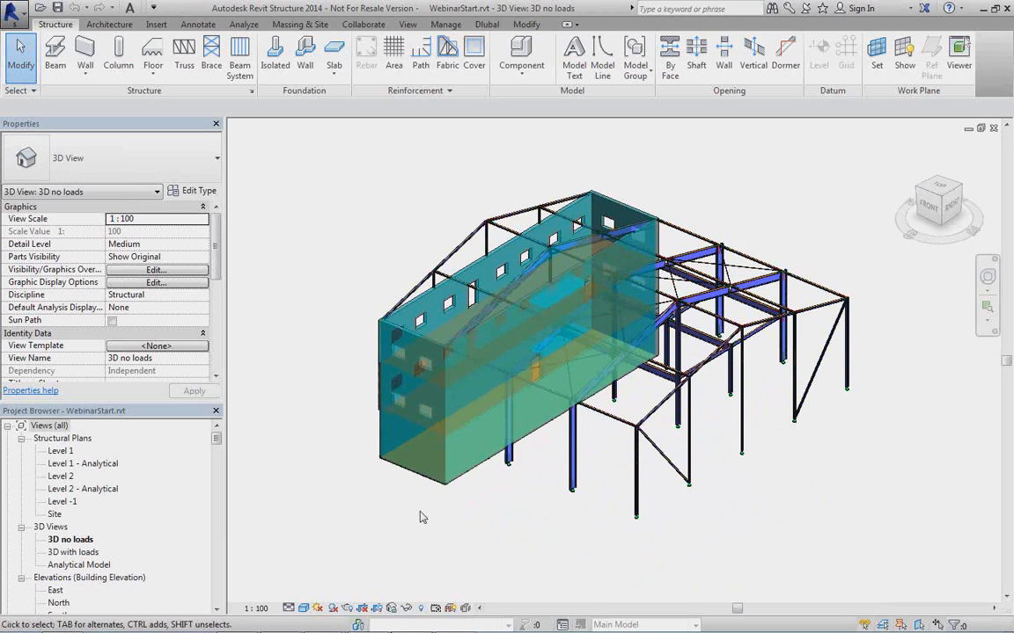
Open the Analytical Model view and examine the frame's analytical members, supports and loads up close and as a whole.
{"action": "double_click", "coordinate": [80, 565]}
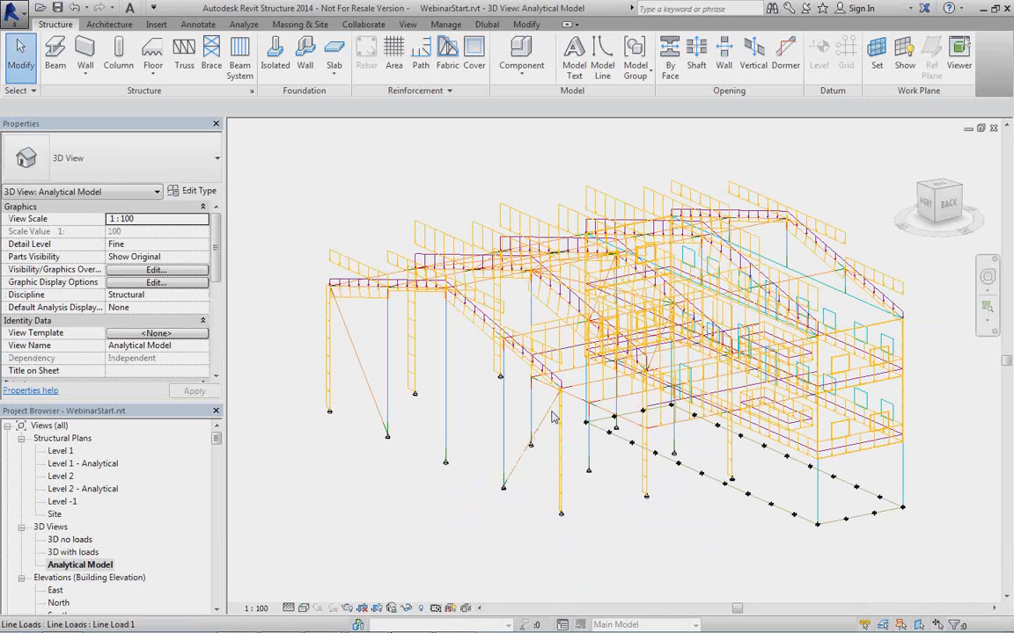
{"action": "scroll", "coordinate": [436, 392], "scroll_direction": "up", "scroll_amount": 4}
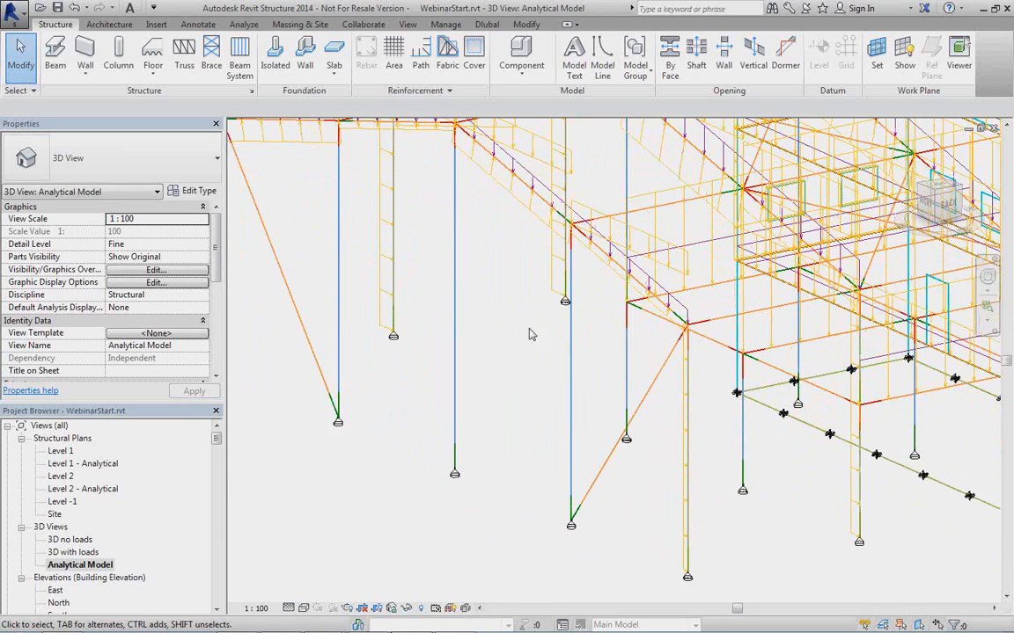
{"action": "middle_click_drag", "start_coordinate": [514, 338], "coordinate": [543, 459]}
{"action": "scroll", "coordinate": [446, 387], "scroll_direction": "down", "scroll_amount": 1}
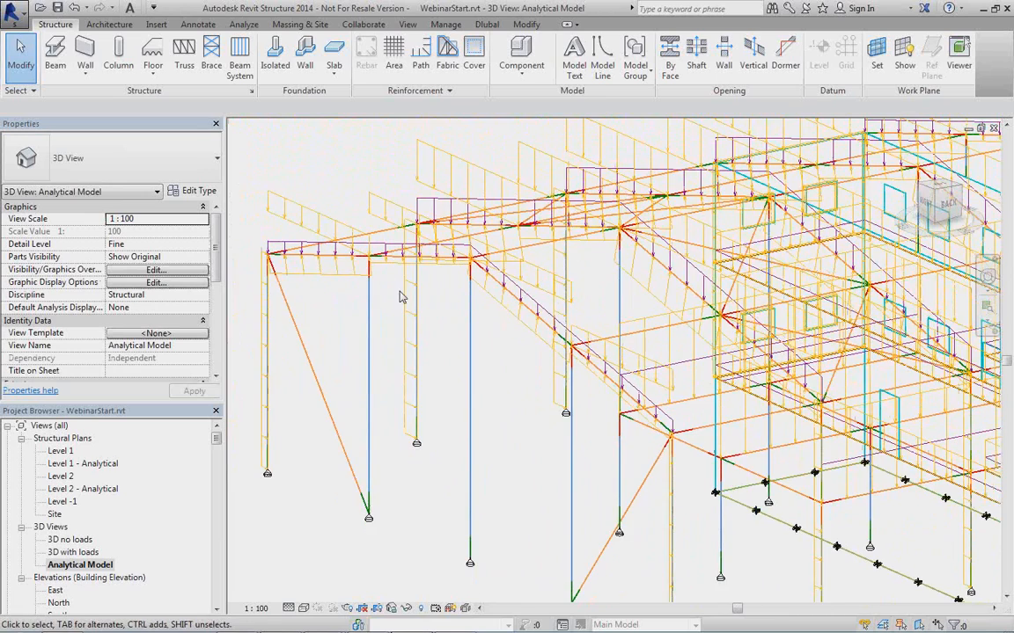
{"action": "scroll", "coordinate": [413, 303], "scroll_direction": "down", "scroll_amount": 3}
{"action": "mouse_move", "coordinate": [494, 357]}
{"action": "middle_mouse_down", "text": "shift"}
{"action": "mouse_move", "coordinate": [736, 355]}
{"action": "mouse_move", "coordinate": [646, 401]}
{"action": "mouse_move", "coordinate": [467, 372]}
{"action": "mouse_move", "coordinate": [430, 380]}
{"action": "mouse_move", "coordinate": [487, 357]}
{"action": "mouse_move", "coordinate": [475, 365]}
{"action": "middle_mouse_up", "text": "shift"}
{"action": "scroll", "coordinate": [585, 391], "scroll_direction": "up", "scroll_amount": 2}
{"action": "scroll", "coordinate": [585, 392], "scroll_direction": "up", "scroll_amount": 5}
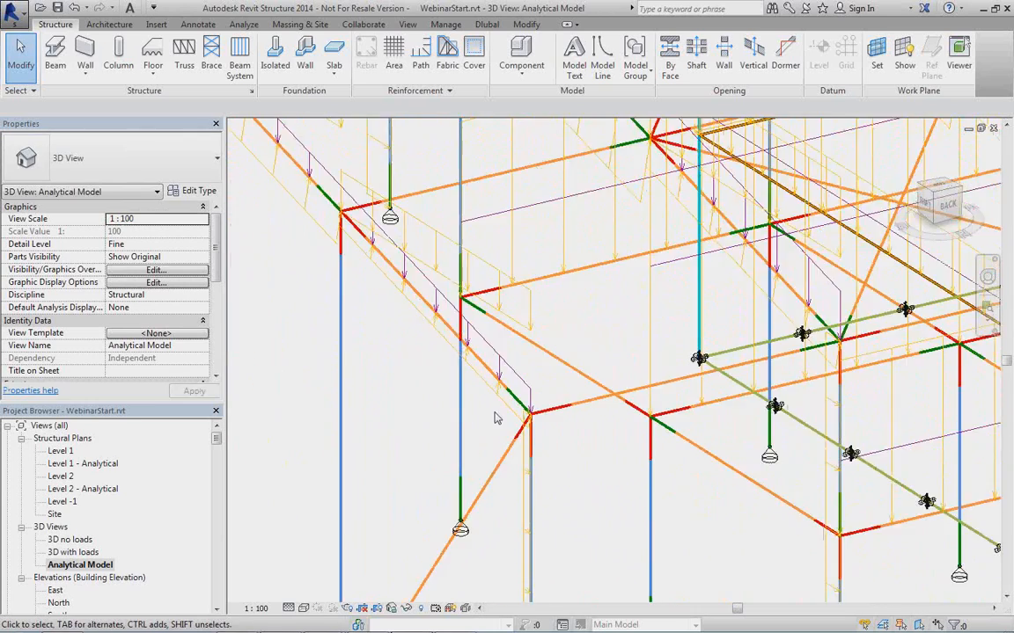
{"action": "scroll", "coordinate": [531, 419], "scroll_direction": "down", "scroll_amount": 6}
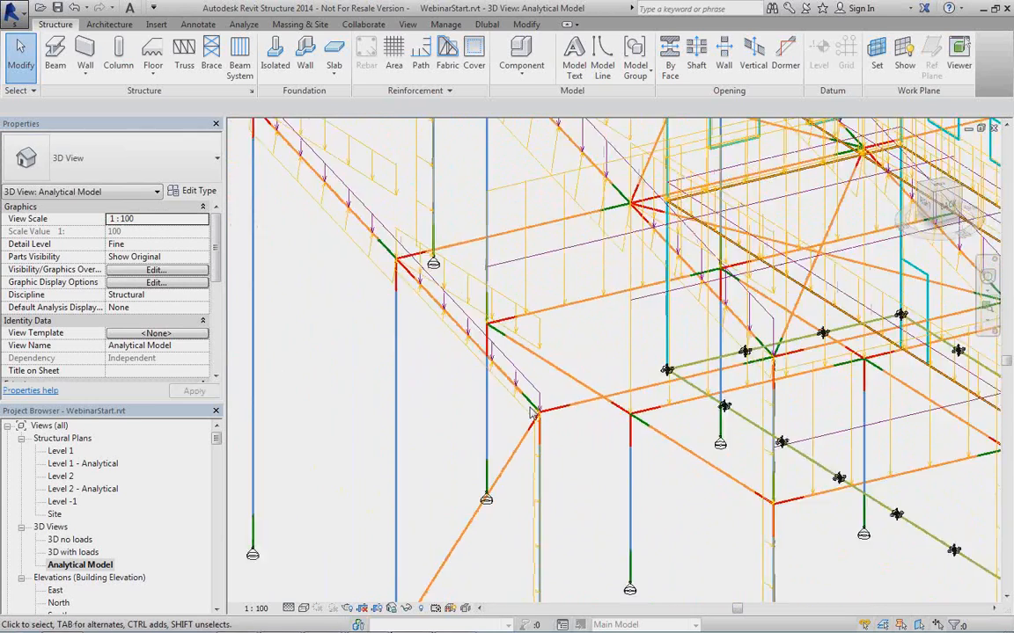
{"action": "scroll", "coordinate": [475, 407], "scroll_direction": "down", "scroll_amount": 2}
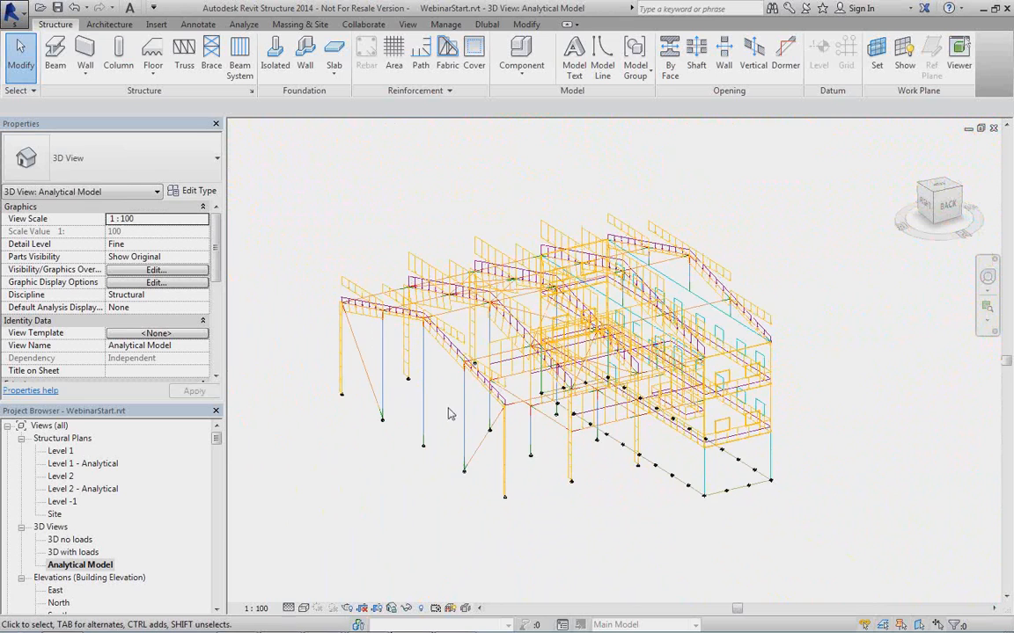
{"action": "middle_click_drag", "start_coordinate": [447, 413], "coordinate": [498, 440], "text": "shift"}
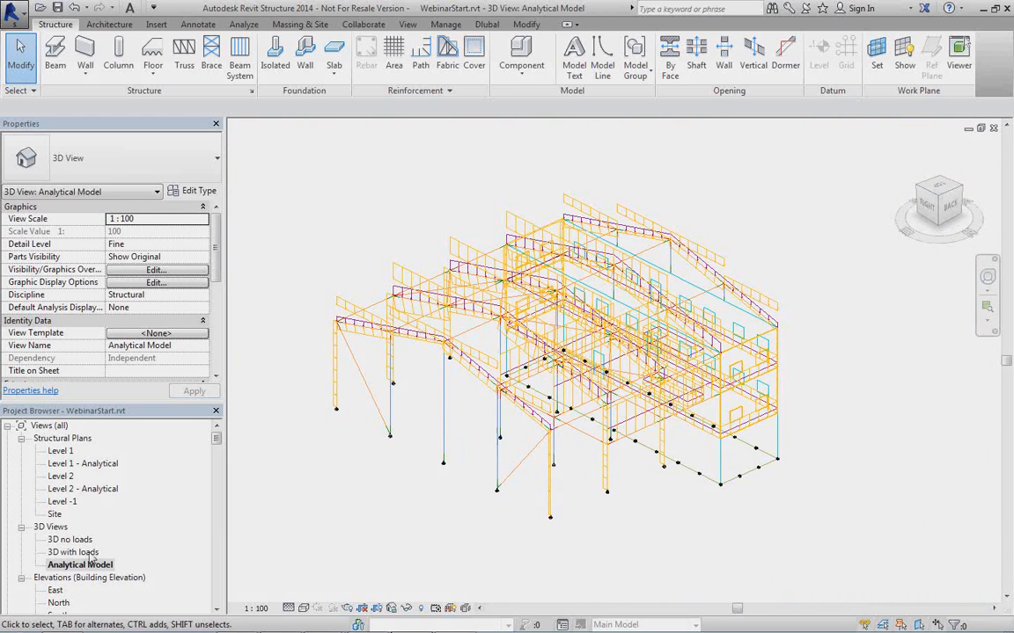
Open the 3D no loads view and turn off the display of all analytical model categories.
{"action": "double_click", "coordinate": [70, 539]}
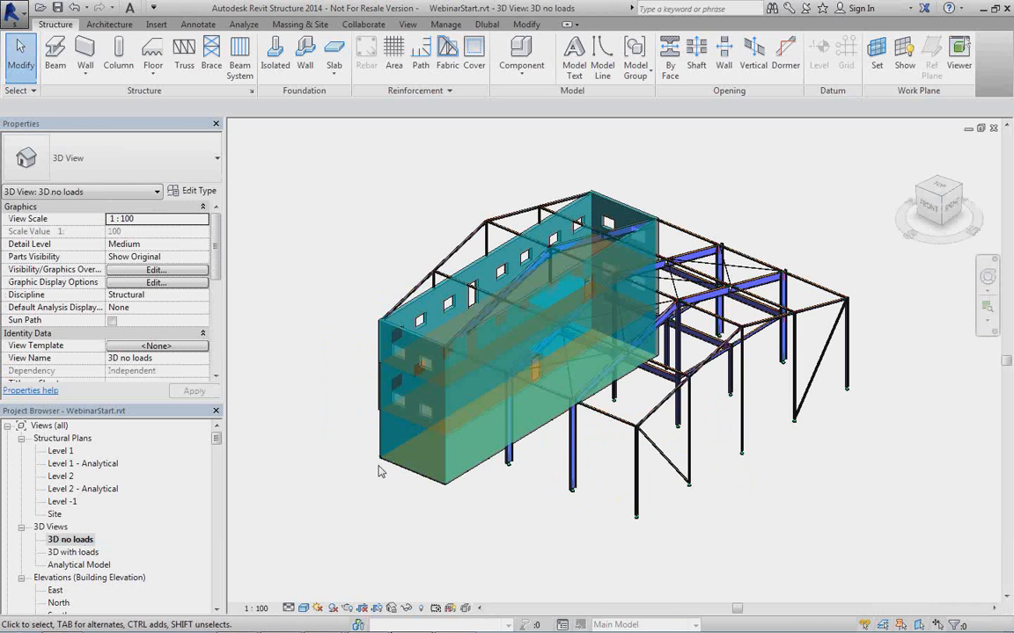
{"action": "key", "text": "v"}
{"action": "key", "text": "g"}
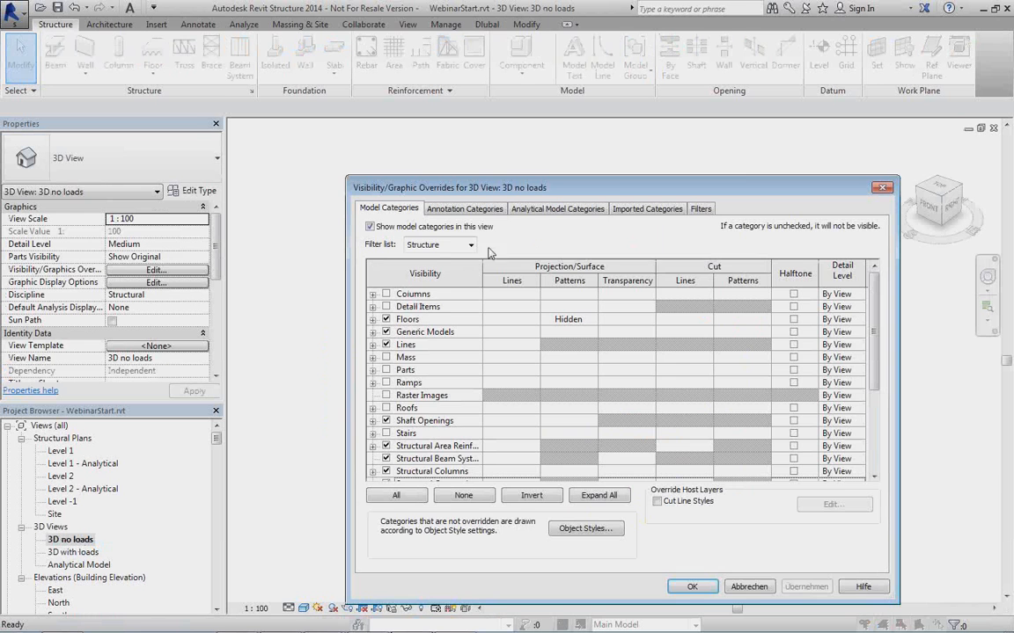
{"action": "left_click", "coordinate": [538, 216]}
{"action": "left_click", "coordinate": [369, 226]}
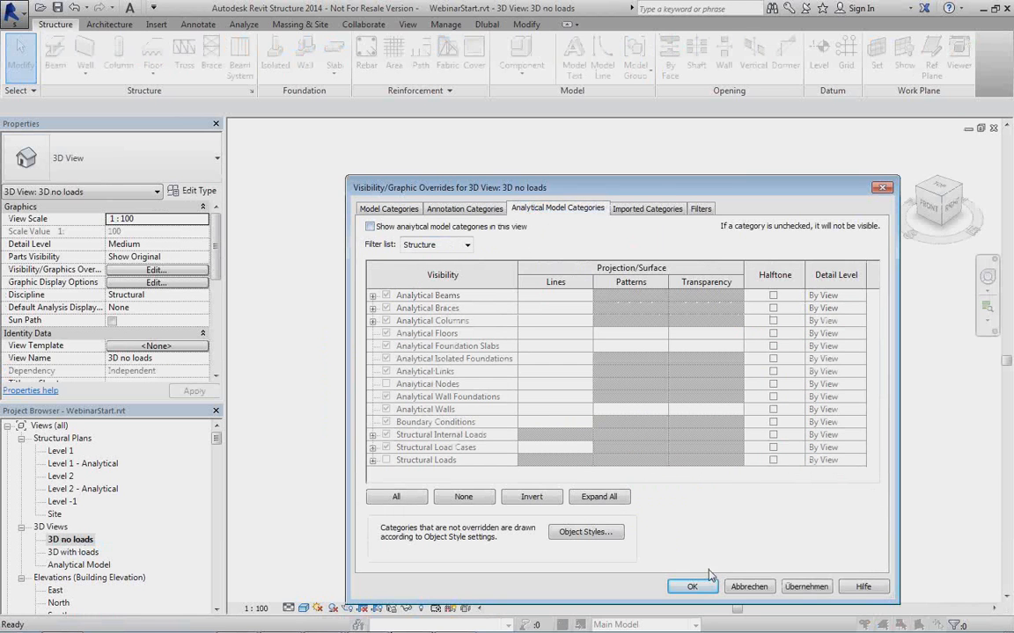
{"action": "left_click", "coordinate": [692, 587]}
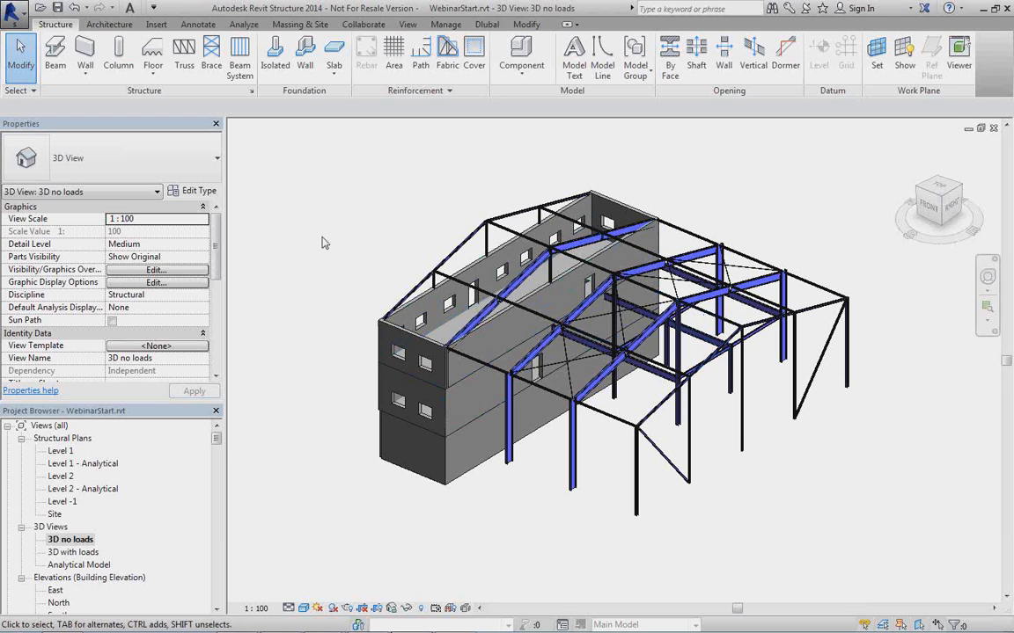
Export the model to RFEM as a new structure through the Dlubal link, with self-weight in the Self-weight load case.
{"action": "left_click", "coordinate": [487, 26]}
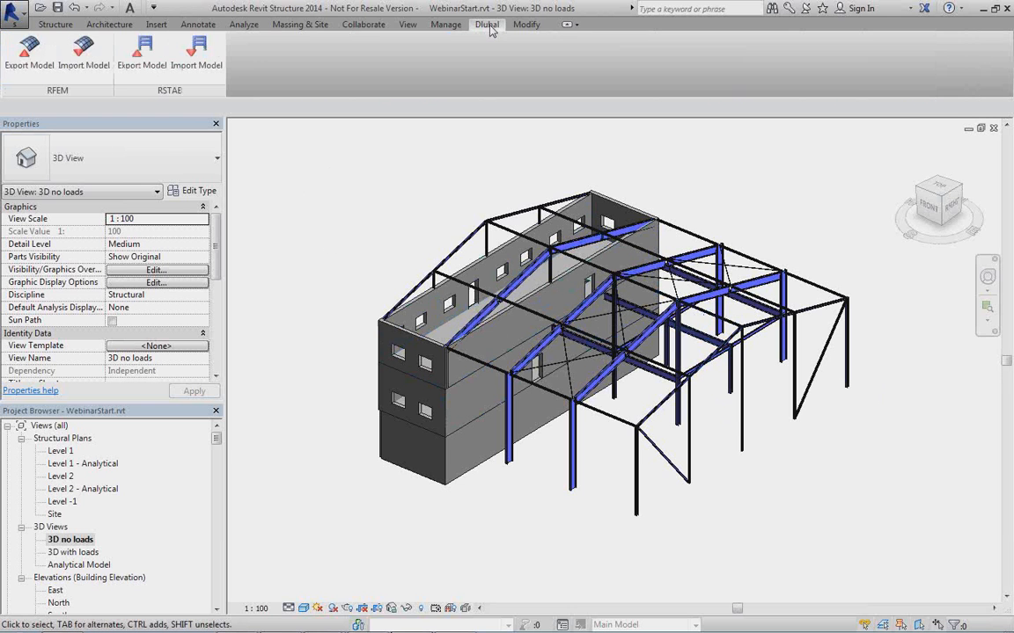
{"action": "left_click", "coordinate": [28, 55]}
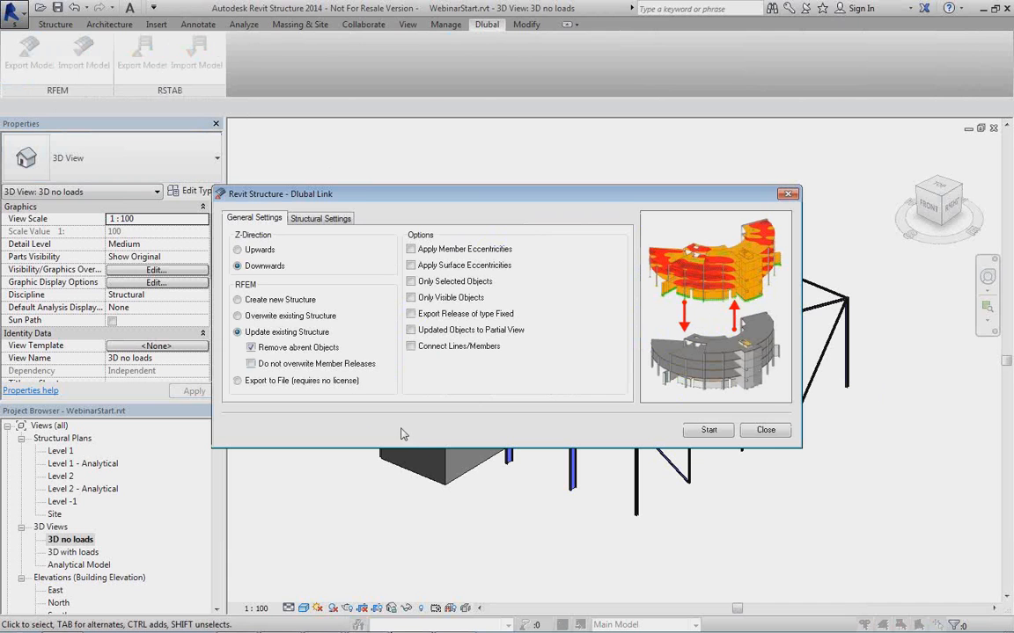
{"action": "left_click", "coordinate": [276, 302]}
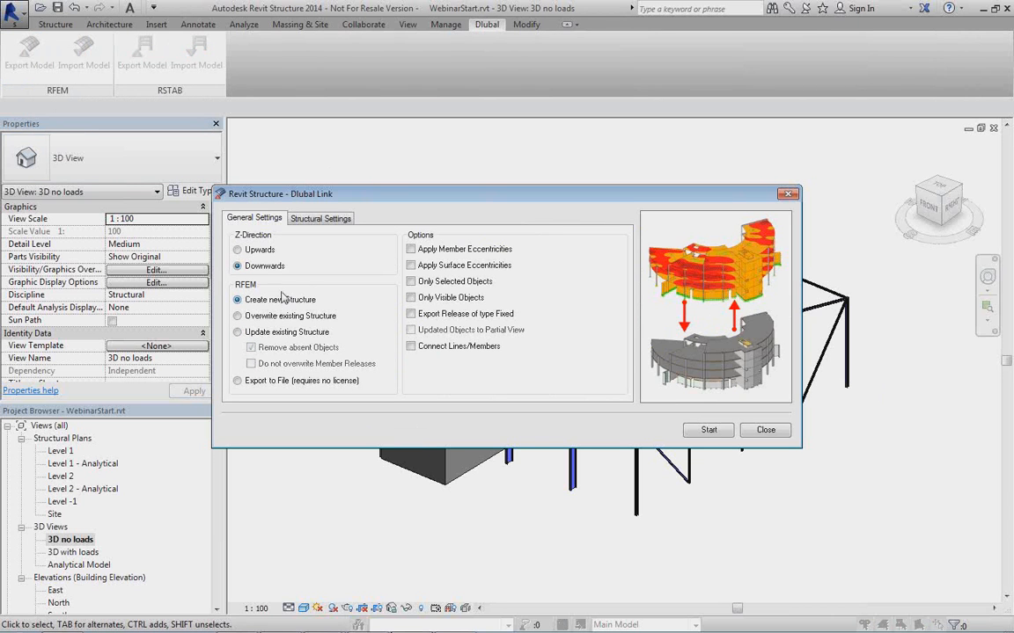
{"action": "left_click", "coordinate": [320, 219]}
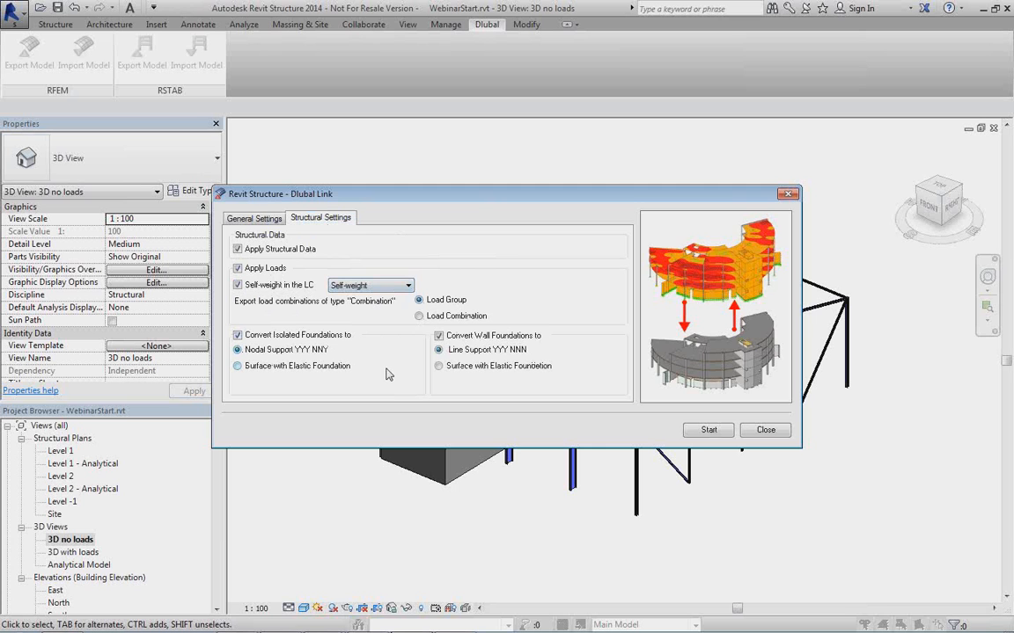
{"action": "left_click", "coordinate": [392, 289]}
{"action": "left_click", "coordinate": [391, 288]}
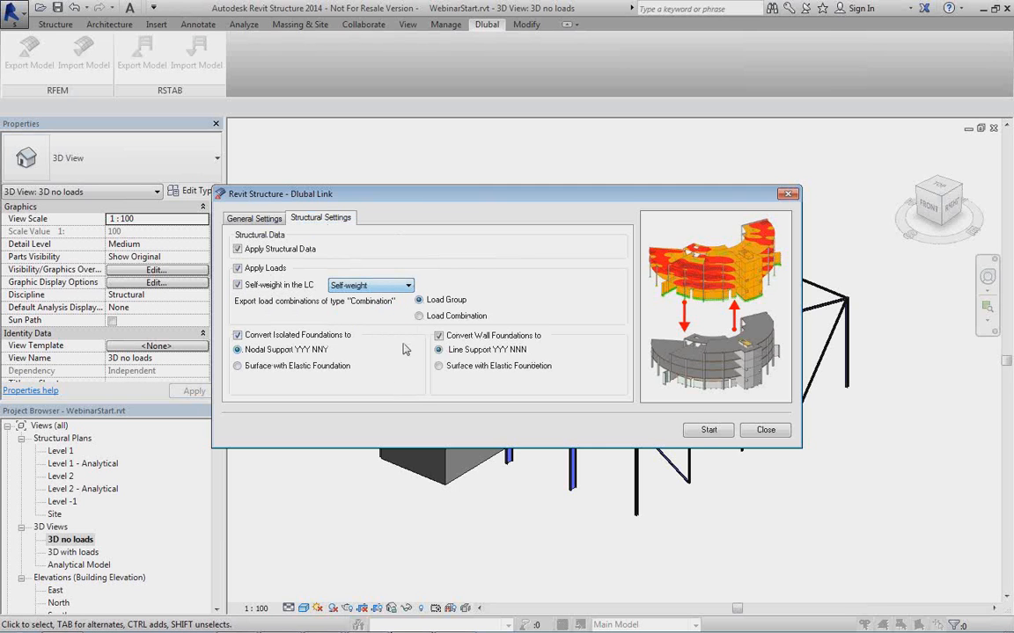
{"action": "left_click", "coordinate": [707, 430]}
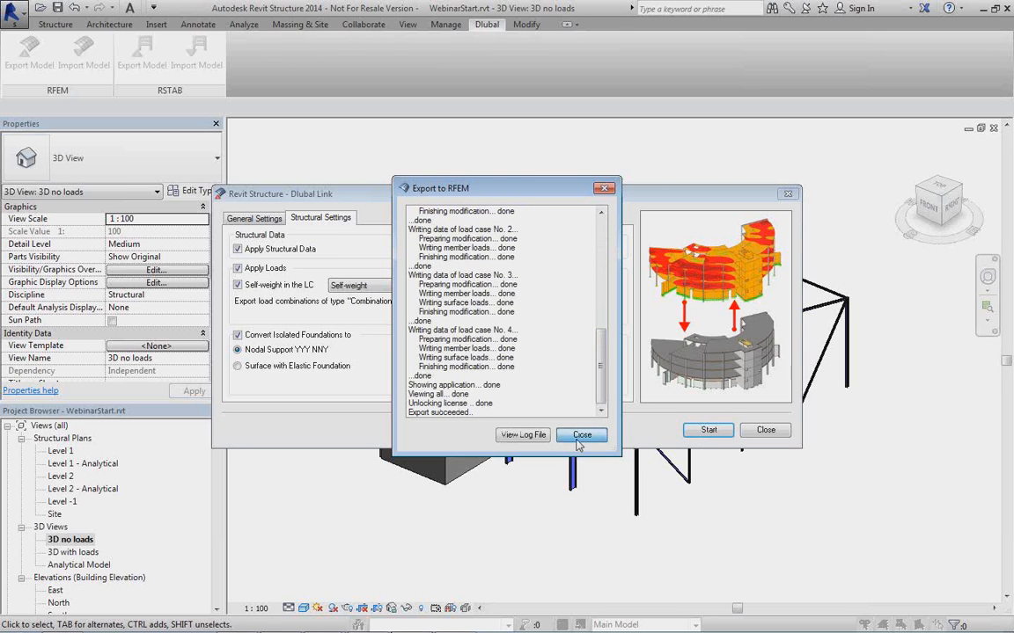
{"action": "left_click", "coordinate": [582, 434]}
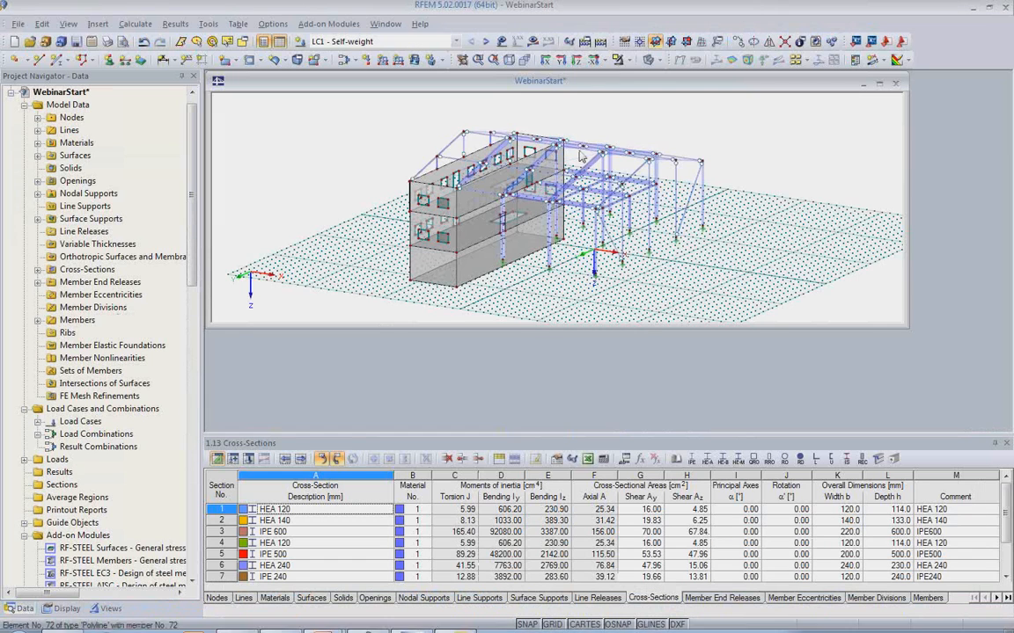
Maximize the exported WebinarStart model window in RFEM and hide the work plane grid.
{"action": "double_click", "coordinate": [591, 85]}
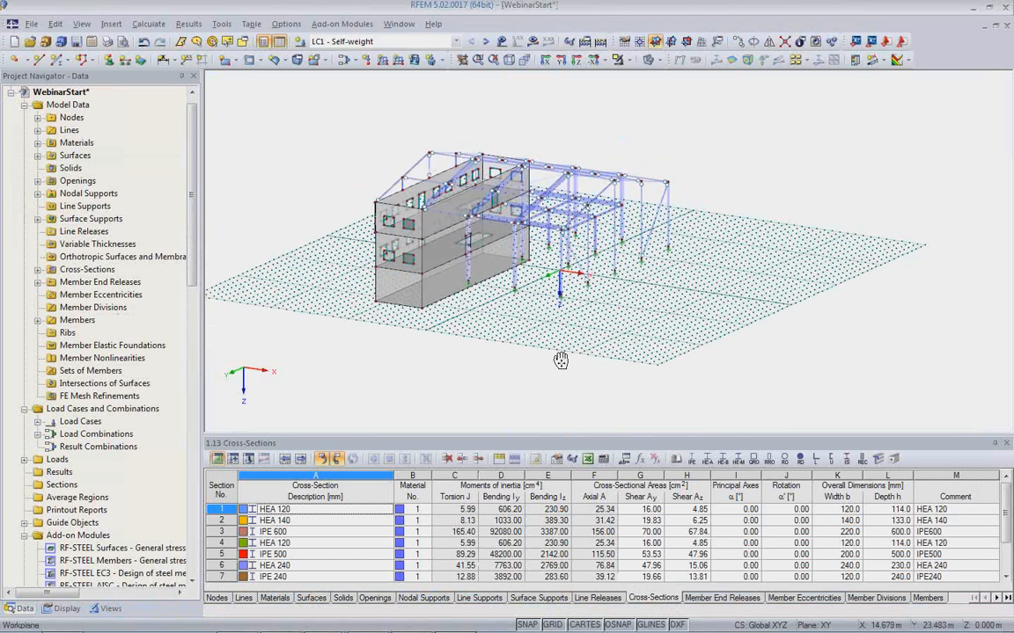
{"action": "left_click", "coordinate": [555, 625]}
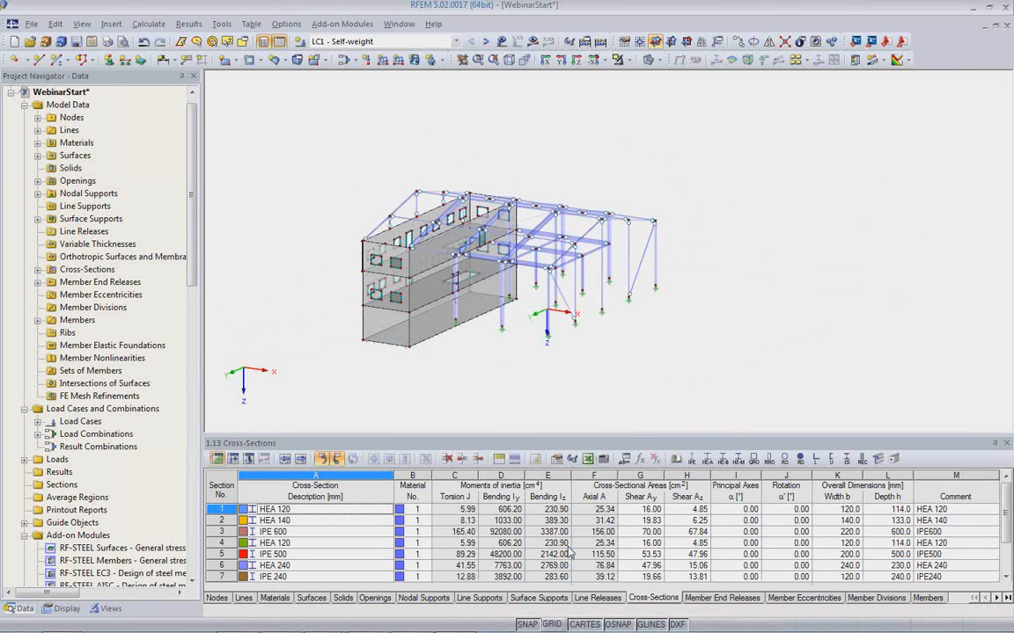
{"action": "scroll", "coordinate": [556, 360], "scroll_direction": "up", "scroll_amount": 5}
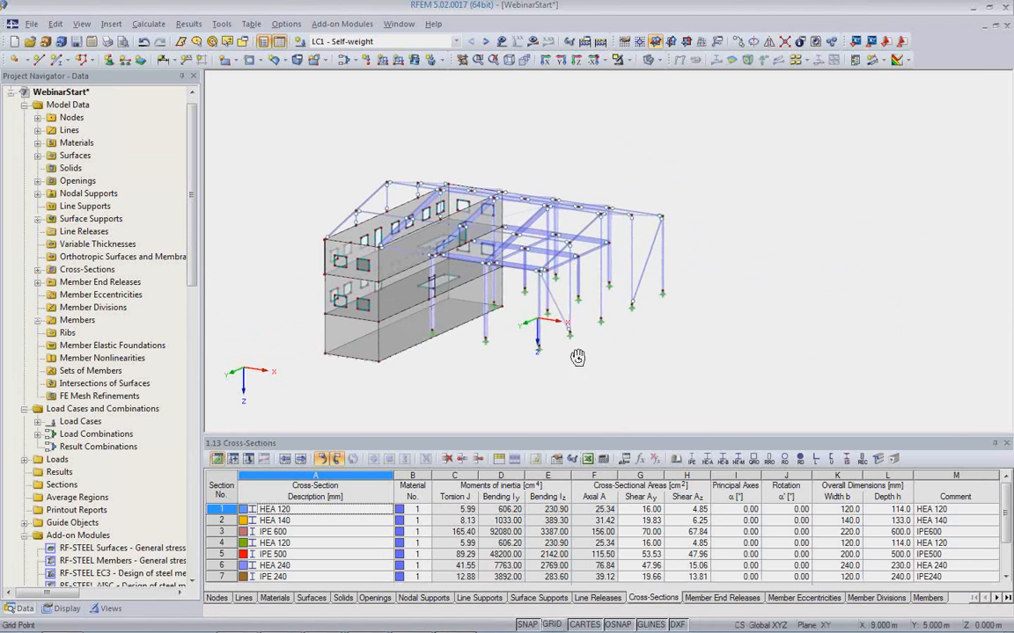
{"action": "scroll", "coordinate": [534, 305], "scroll_direction": "up", "scroll_amount": 3}
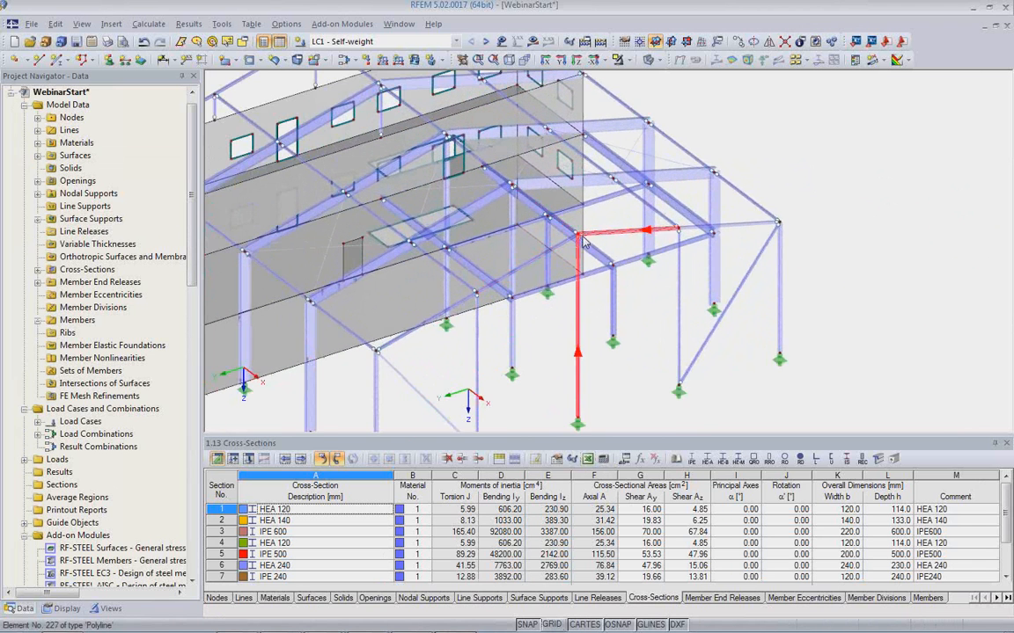
{"action": "scroll", "coordinate": [578, 262], "scroll_direction": "down", "scroll_amount": 3}
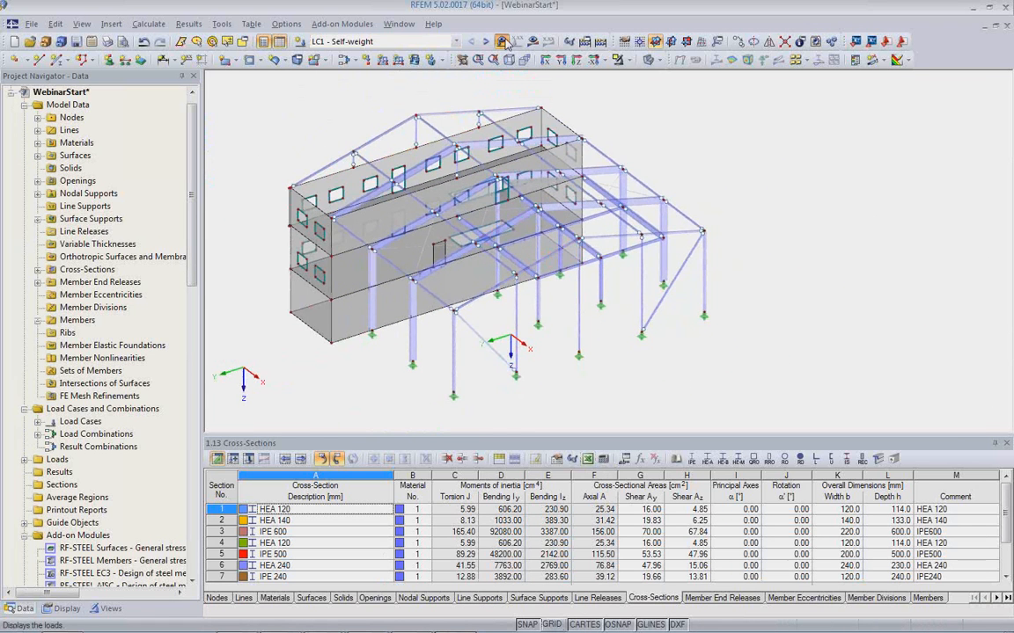
Display the loads and review the load cases and combinations CO1, CO2 and CO7, then hide the loads again.
{"action": "left_click", "coordinate": [500, 42]}
{"action": "left_click", "coordinate": [485, 41]}
{"action": "left_click", "coordinate": [484, 41]}
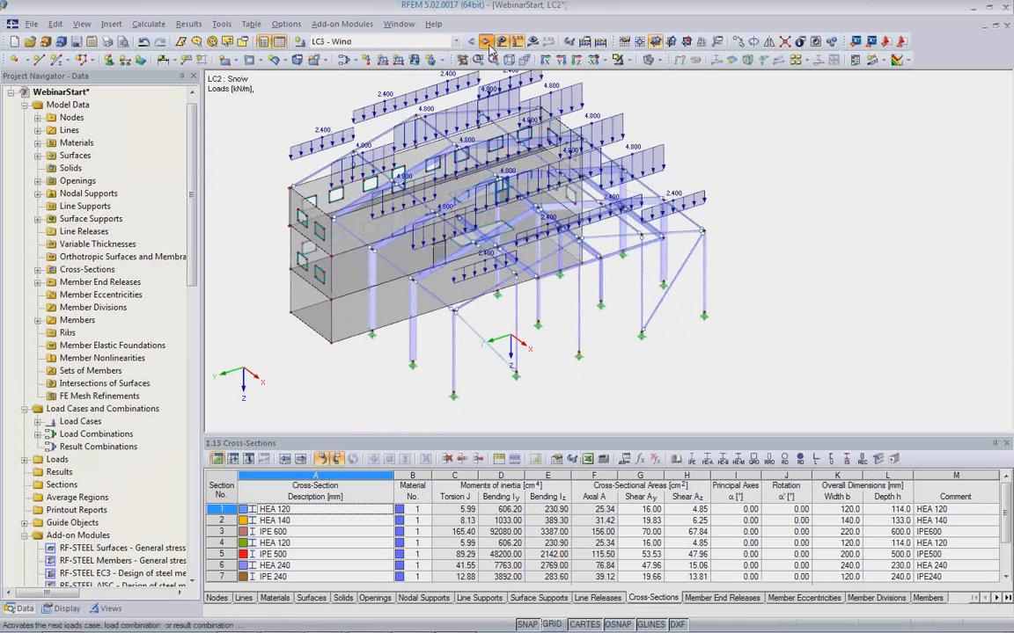
{"action": "left_click", "coordinate": [486, 41]}
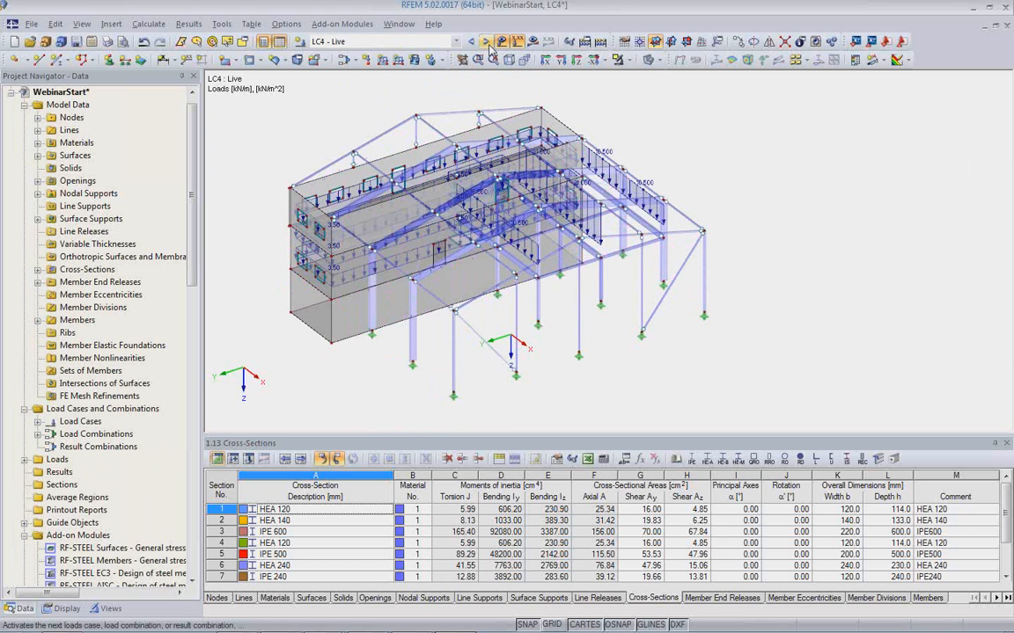
{"action": "left_click", "coordinate": [488, 45]}
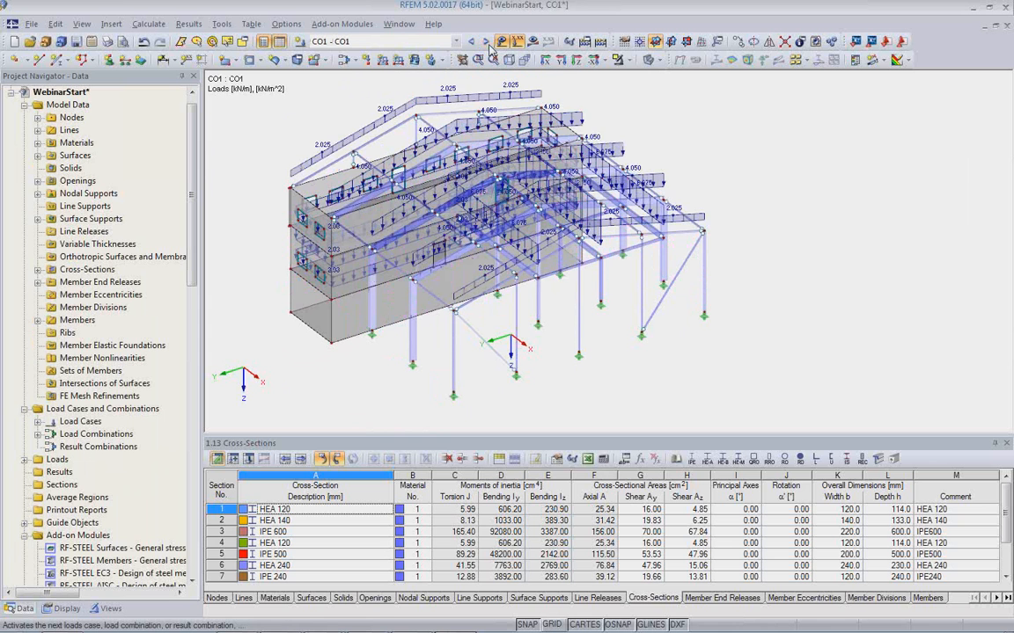
{"action": "left_click", "coordinate": [487, 43]}
{"action": "left_click", "coordinate": [456, 41]}
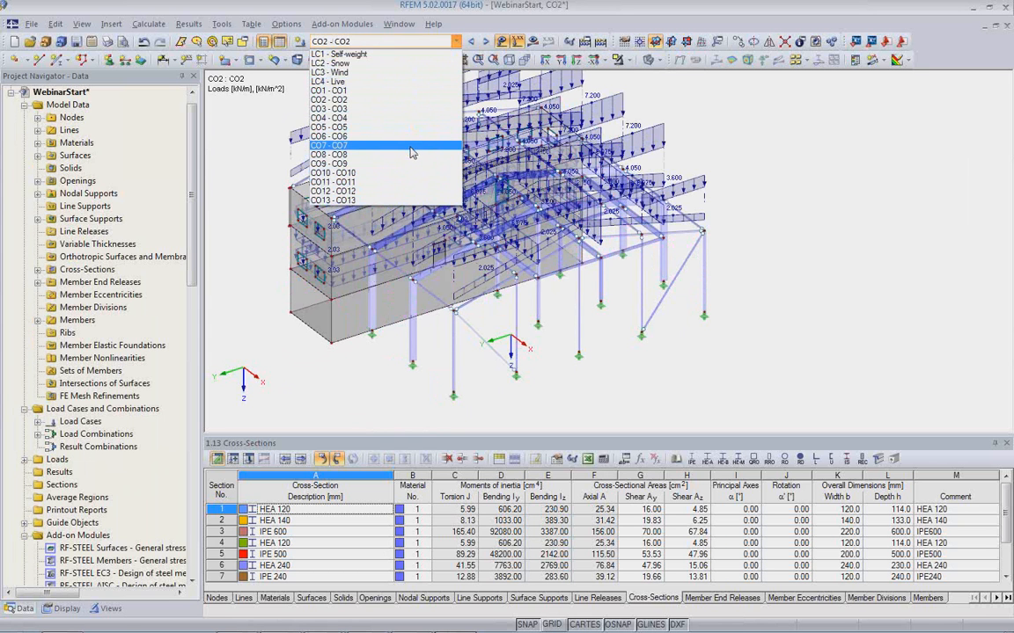
{"action": "left_click", "coordinate": [411, 146]}
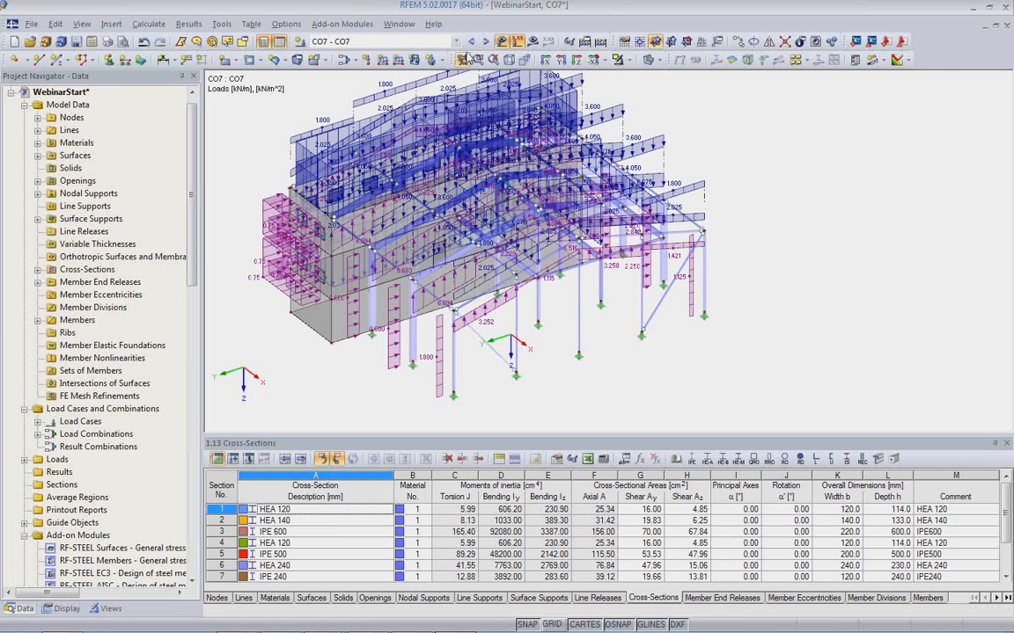
{"action": "left_click", "coordinate": [469, 58]}
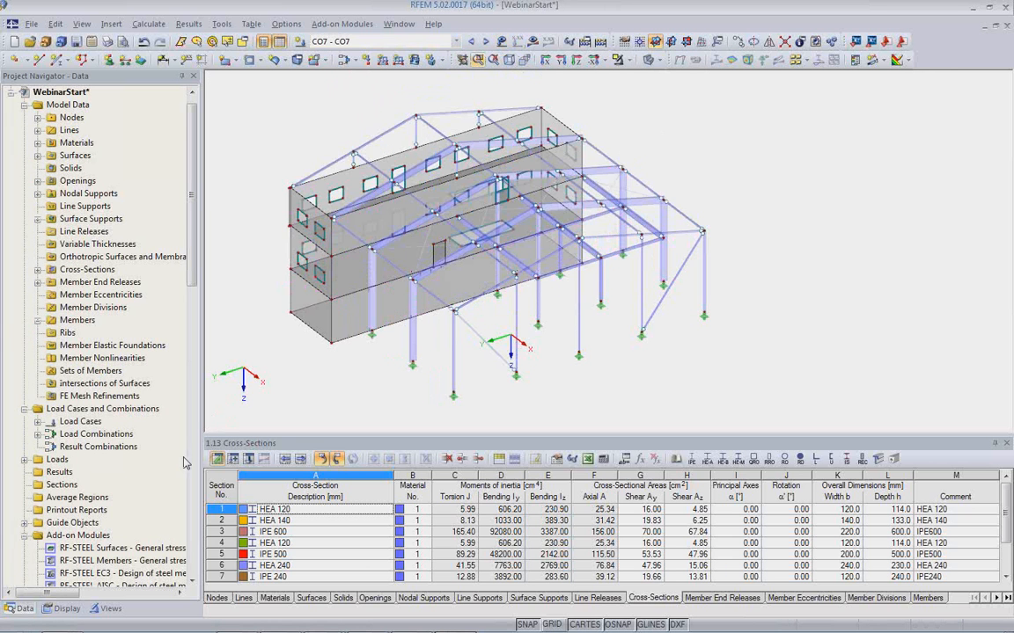
Isolate the members with cross-section 10 - RD 30 using the generated visibilities.
{"action": "scroll", "coordinate": [128, 454], "scroll_direction": "down", "scroll_amount": 2}
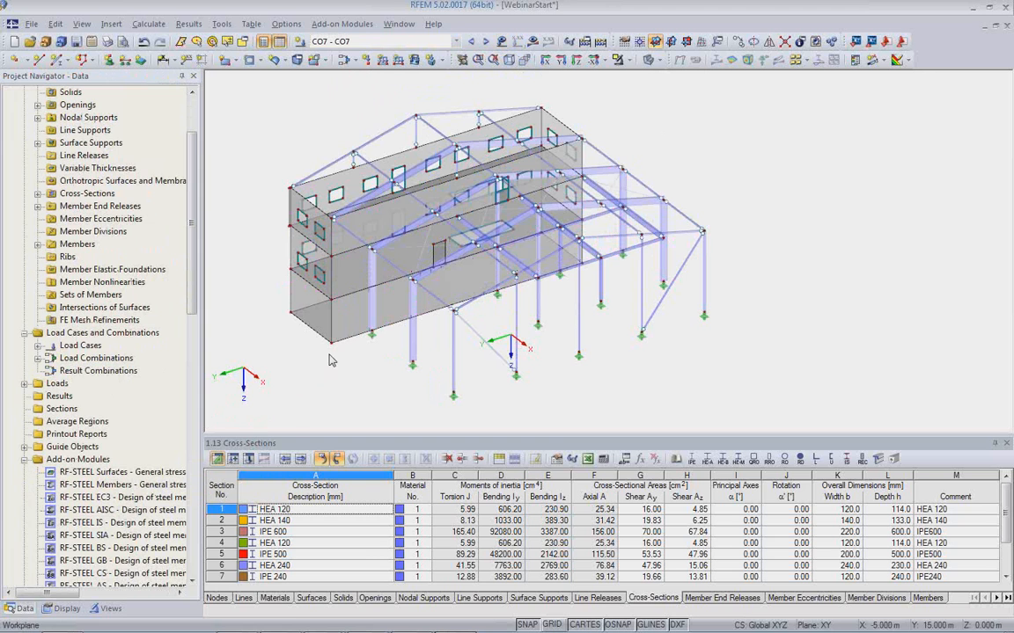
{"action": "left_click", "coordinate": [104, 608]}
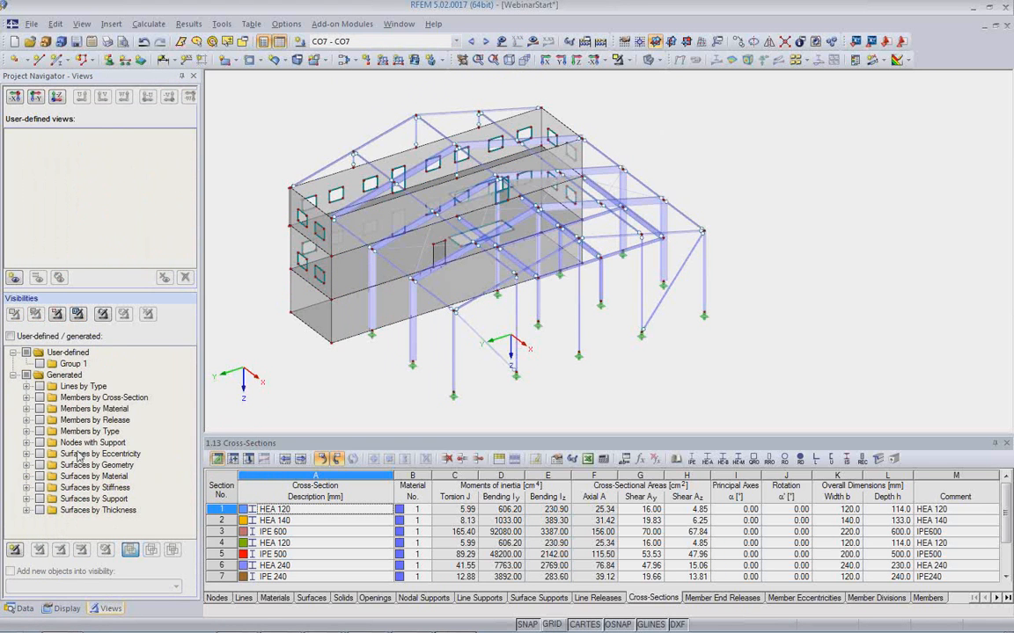
{"action": "left_click", "coordinate": [28, 397]}
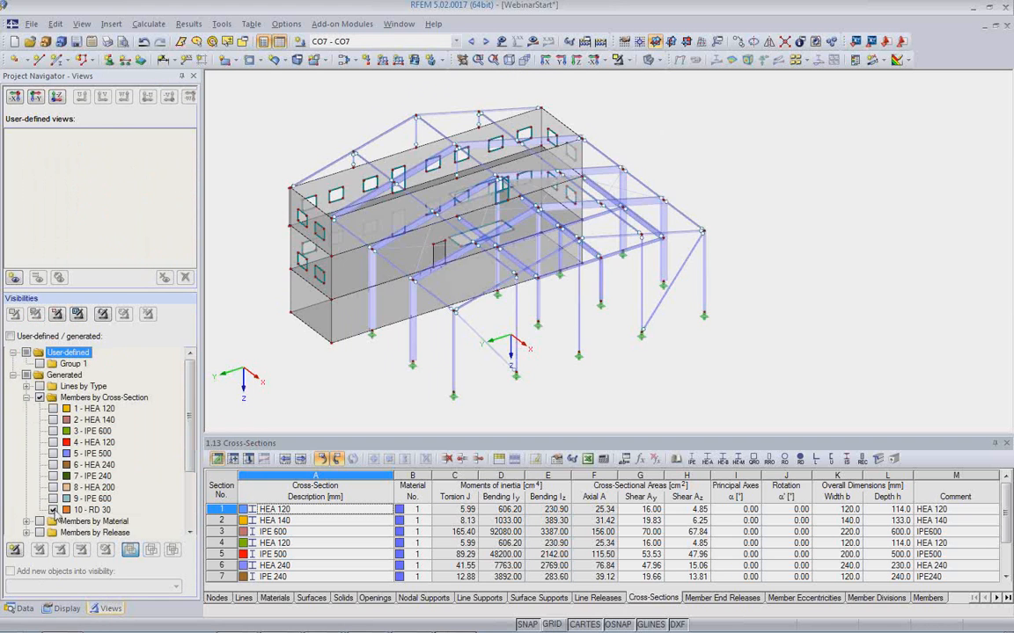
{"action": "middle_click_drag", "start_coordinate": [416, 345], "coordinate": [598, 333]}
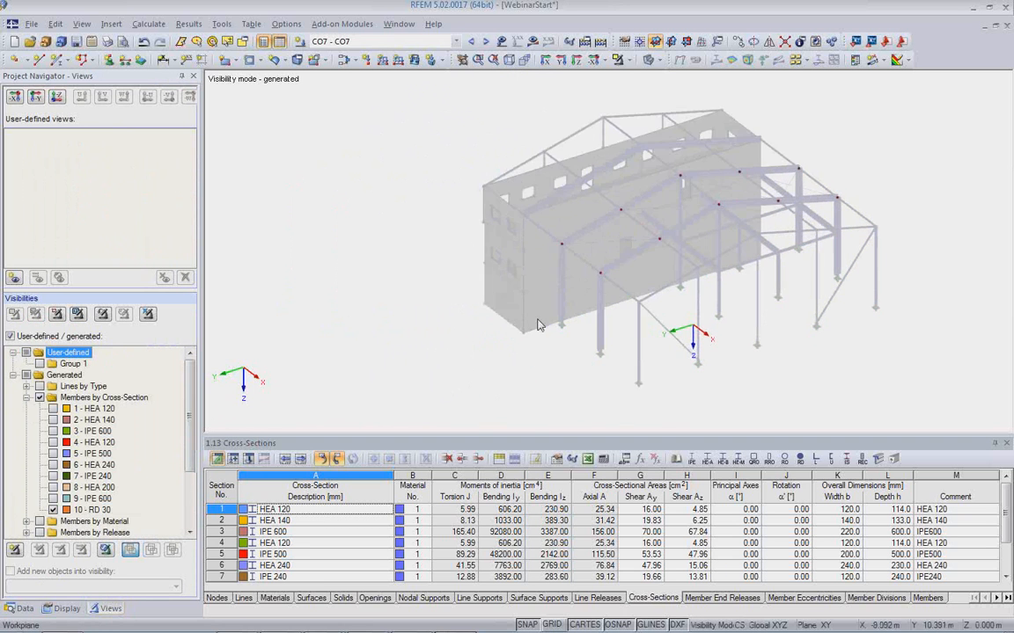
Select all the RD 30 bracing members and change their member type to Tension.
{"action": "left_click_drag", "start_coordinate": [642, 138], "coordinate": [752, 303]}
{"action": "double_click", "coordinate": [675, 235]}
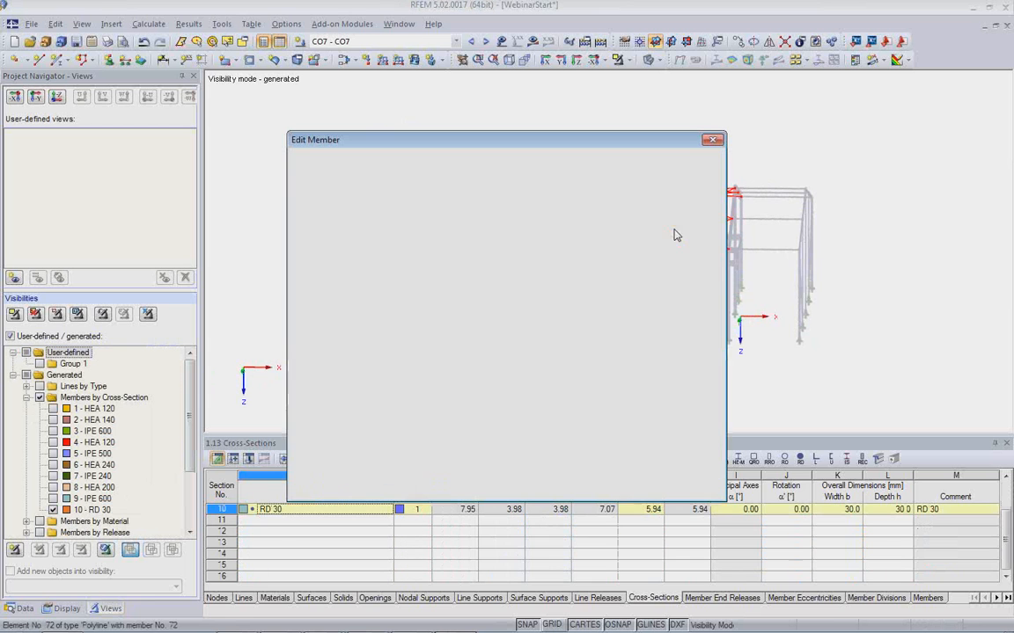
{"action": "left_click", "coordinate": [664, 197]}
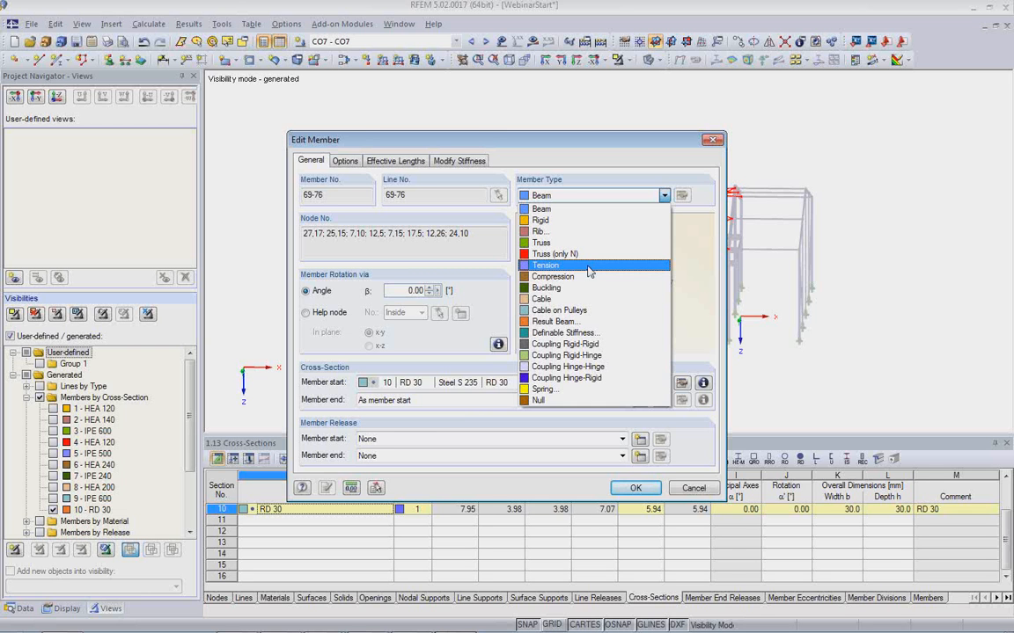
{"action": "left_click", "coordinate": [589, 265]}
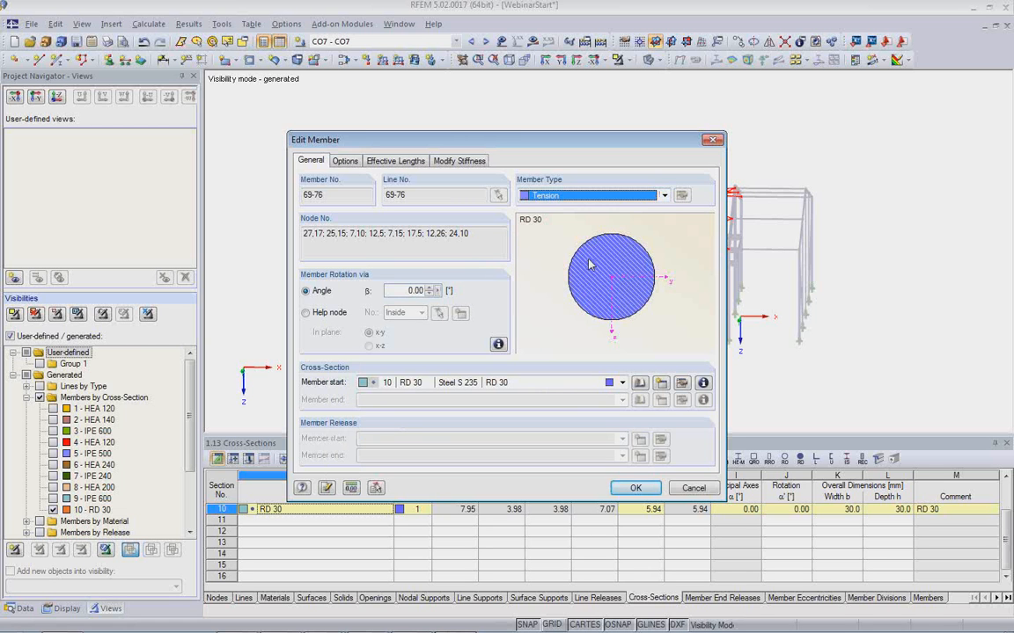
{"action": "left_click", "coordinate": [566, 318]}
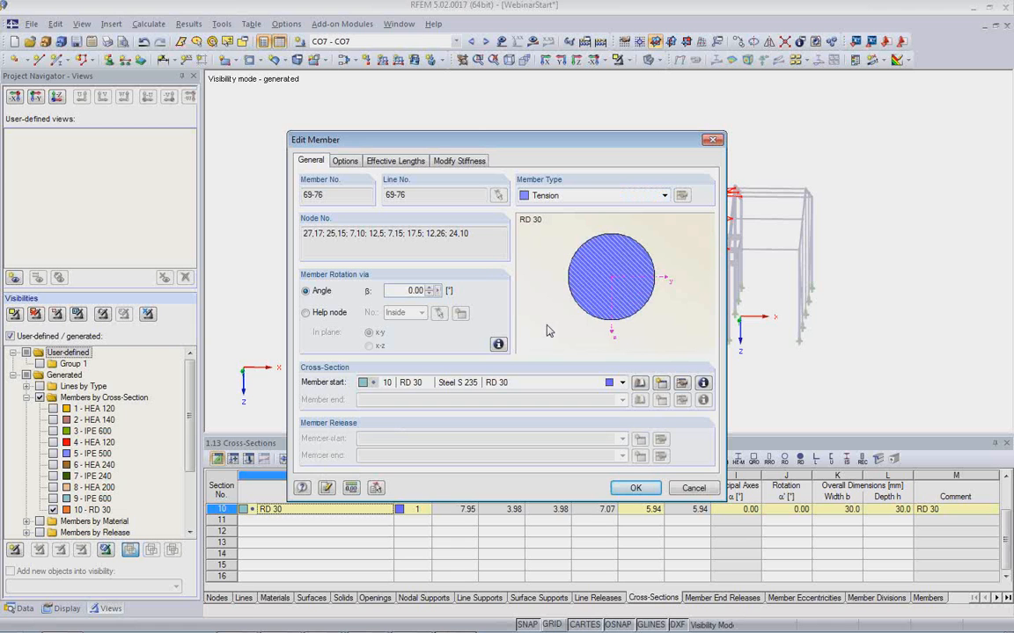
{"action": "left_click", "coordinate": [635, 489]}
{"action": "left_click", "coordinate": [728, 374]}
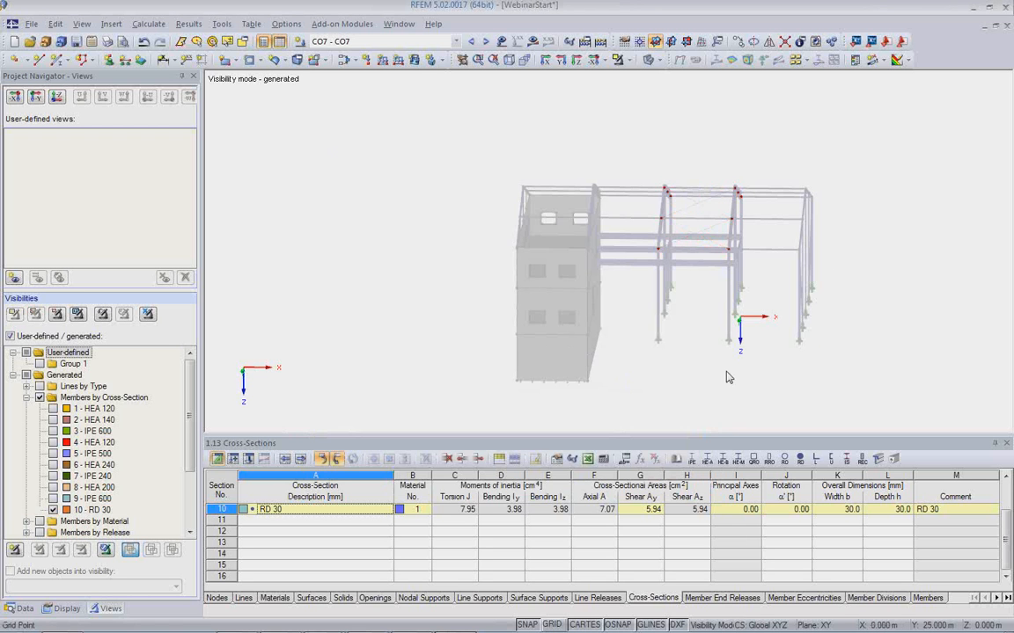
Cancel the visibility mode to show the whole building model again.
{"action": "middle_click_drag", "start_coordinate": [728, 374], "coordinate": [633, 350]}
{"action": "left_click", "coordinate": [148, 315]}
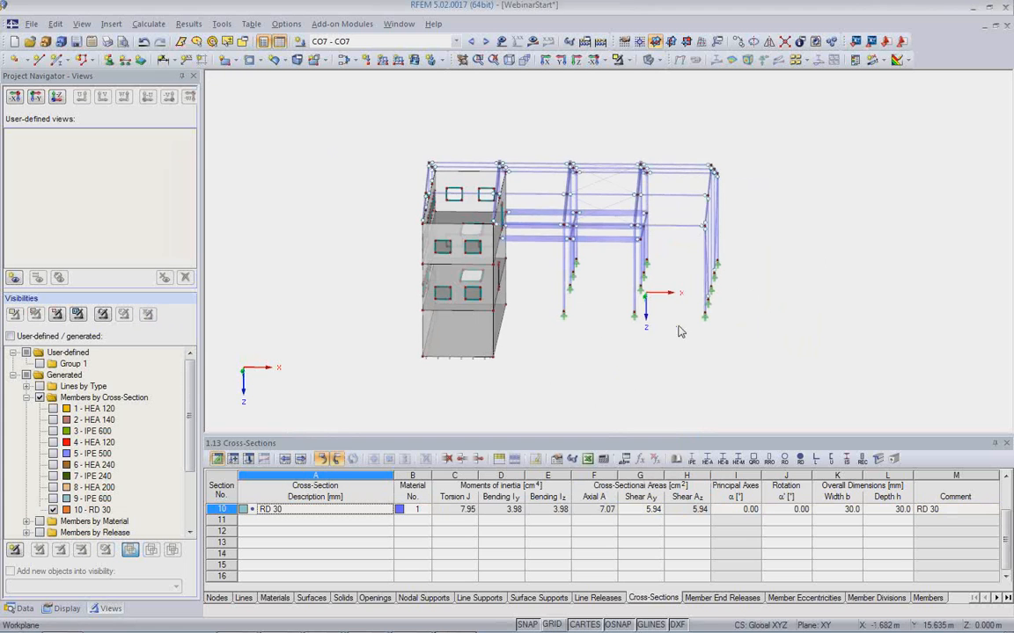
{"action": "middle_click_drag", "start_coordinate": [664, 332], "coordinate": [522, 387], "text": "ctrl"}
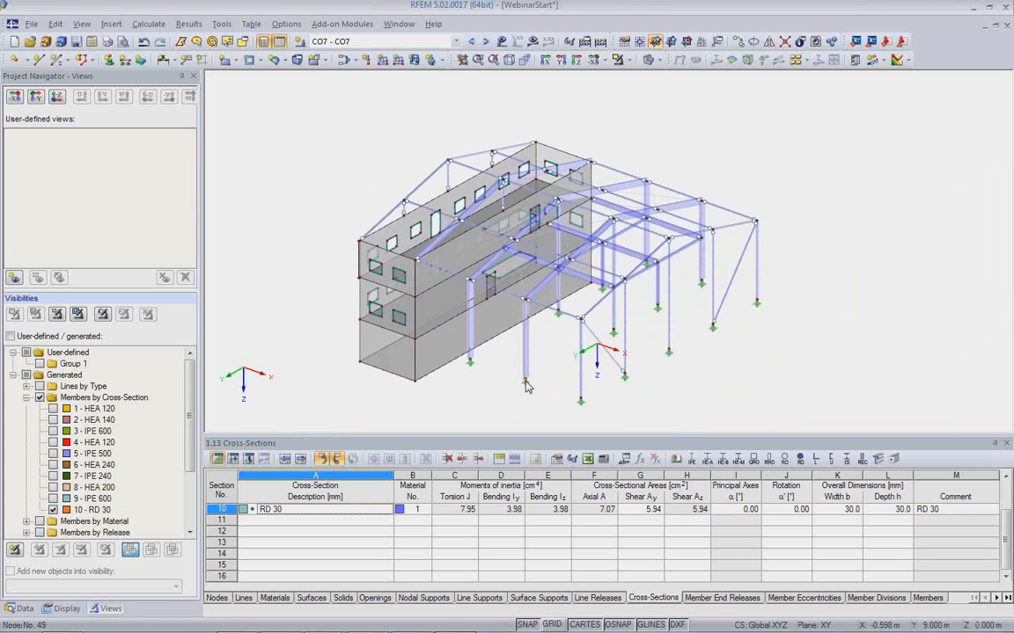
Open the RF-STEEL EC3 add-on module for designing steel members according to Eurocode 3.
{"action": "left_click", "coordinate": [23, 608]}
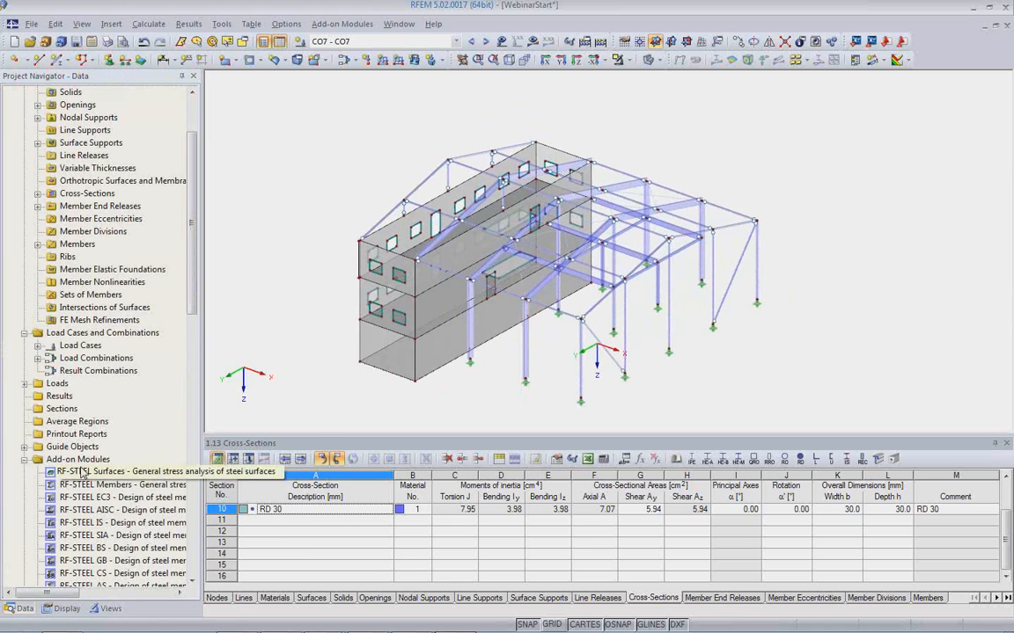
{"action": "scroll", "coordinate": [87, 519], "scroll_direction": "down", "scroll_amount": 1}
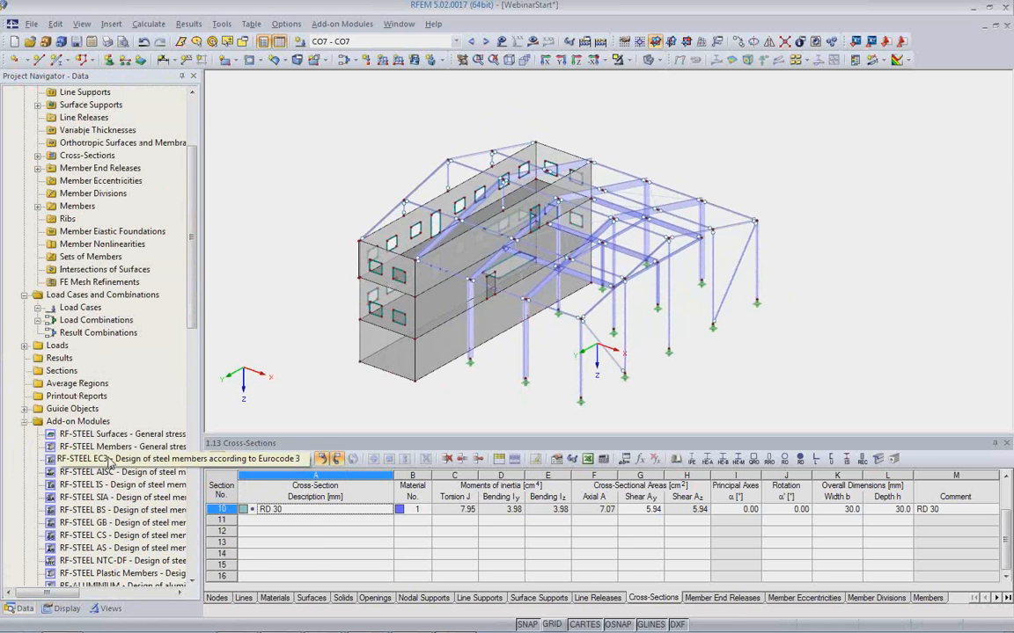
{"action": "double_click", "coordinate": [88, 459]}
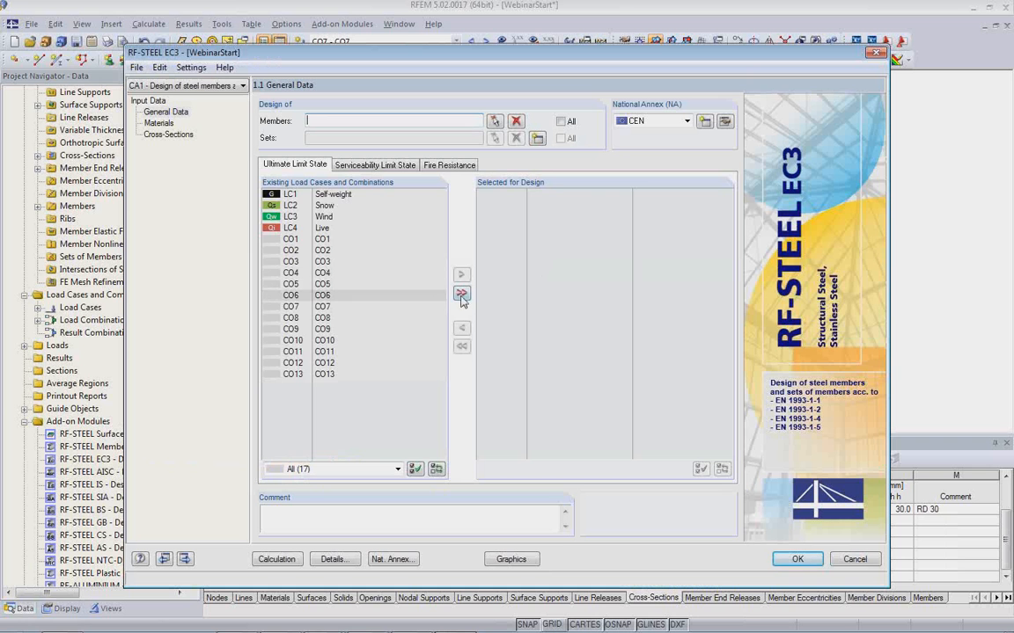
Select only load combinations CO1 to CO13 for the ultimate limit state design and include all members in the design.
{"action": "left_click", "coordinate": [461, 294]}
{"action": "double_click", "coordinate": [506, 195]}
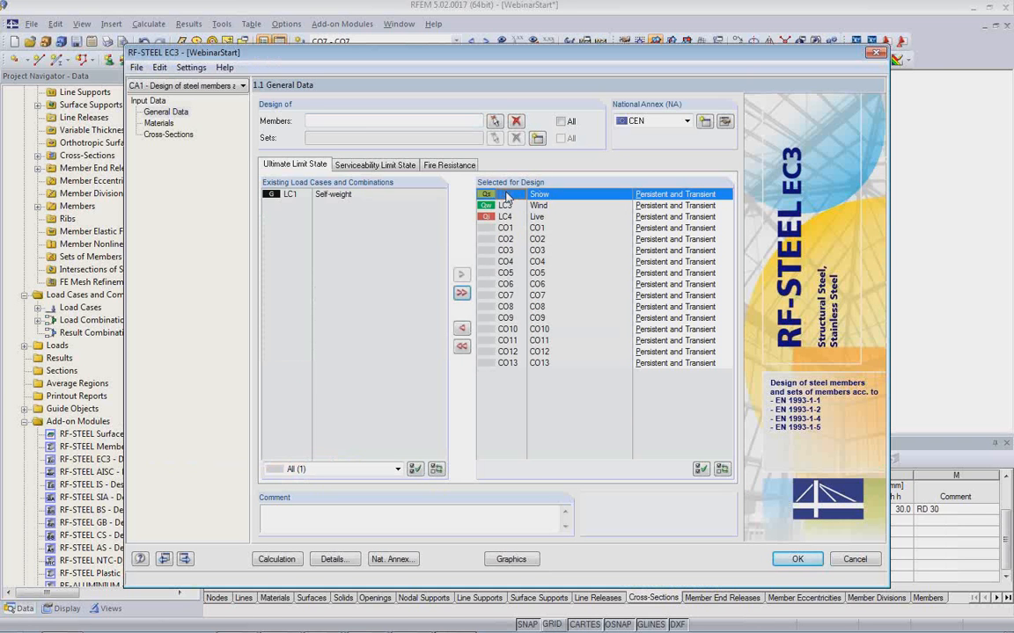
{"action": "double_click", "coordinate": [506, 195]}
{"action": "double_click", "coordinate": [506, 194]}
{"action": "double_click", "coordinate": [506, 195]}
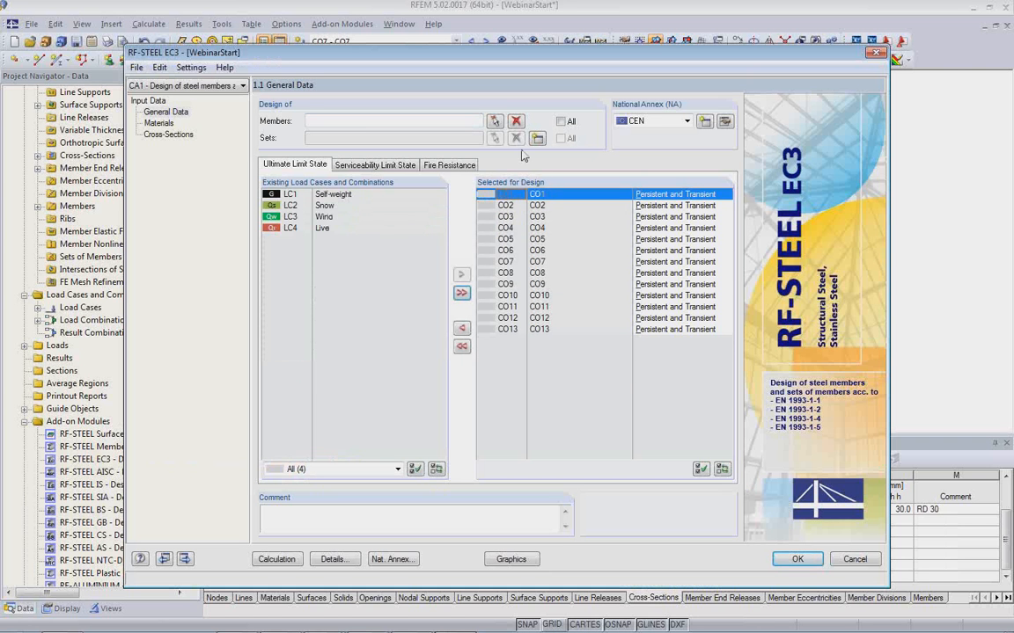
{"action": "left_click", "coordinate": [562, 122]}
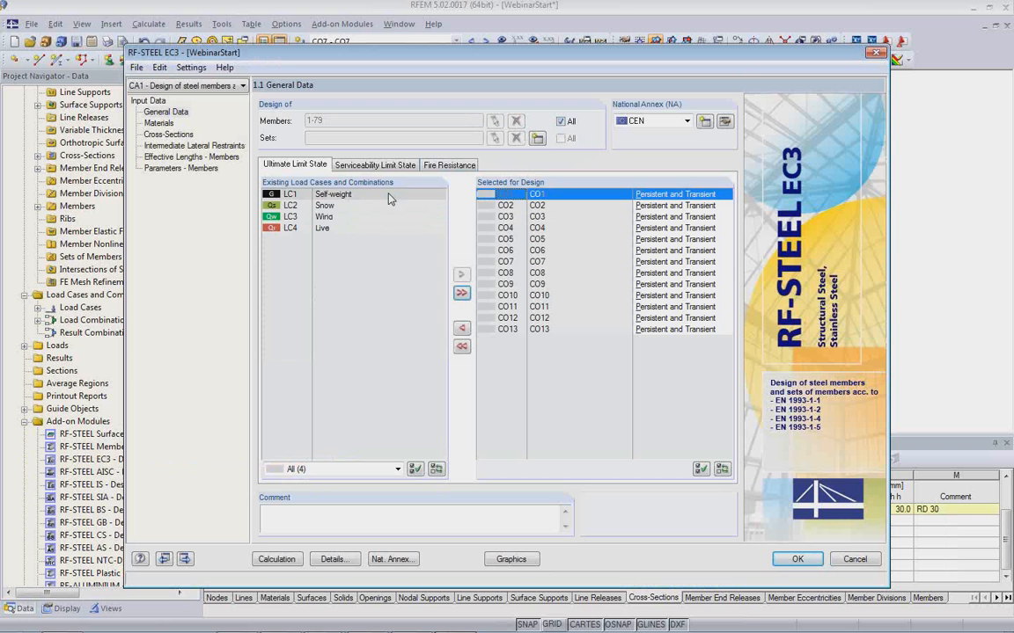
In the cross-section data, set the optimization of section 3, the IPE 600 roof beams, to From Current Row.
{"action": "left_click", "coordinate": [176, 135]}
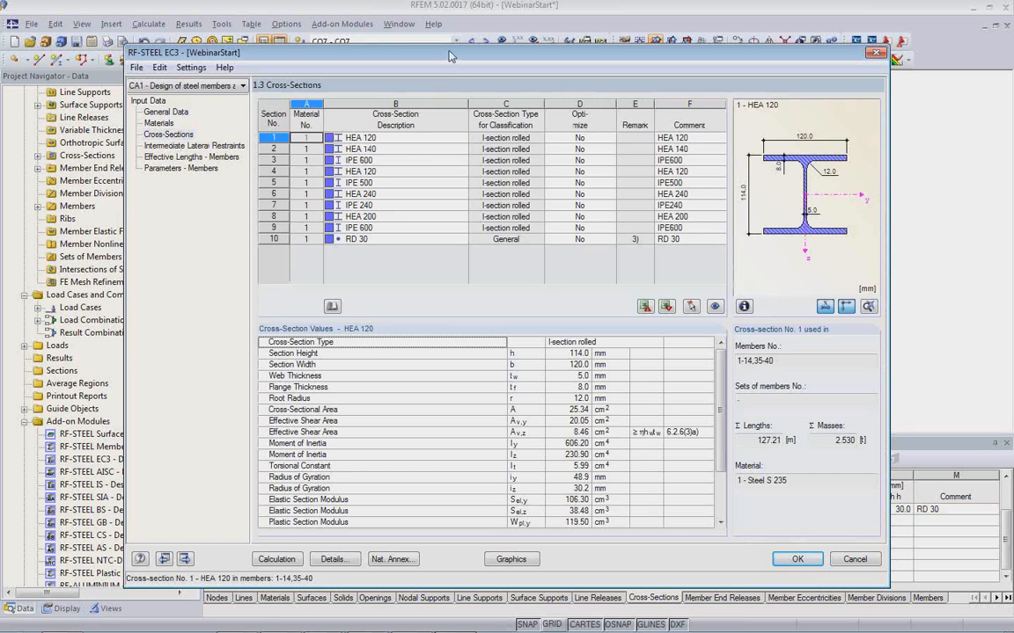
{"action": "left_click_drag", "start_coordinate": [449, 57], "coordinate": [469, 333]}
{"action": "left_click", "coordinate": [414, 436]}
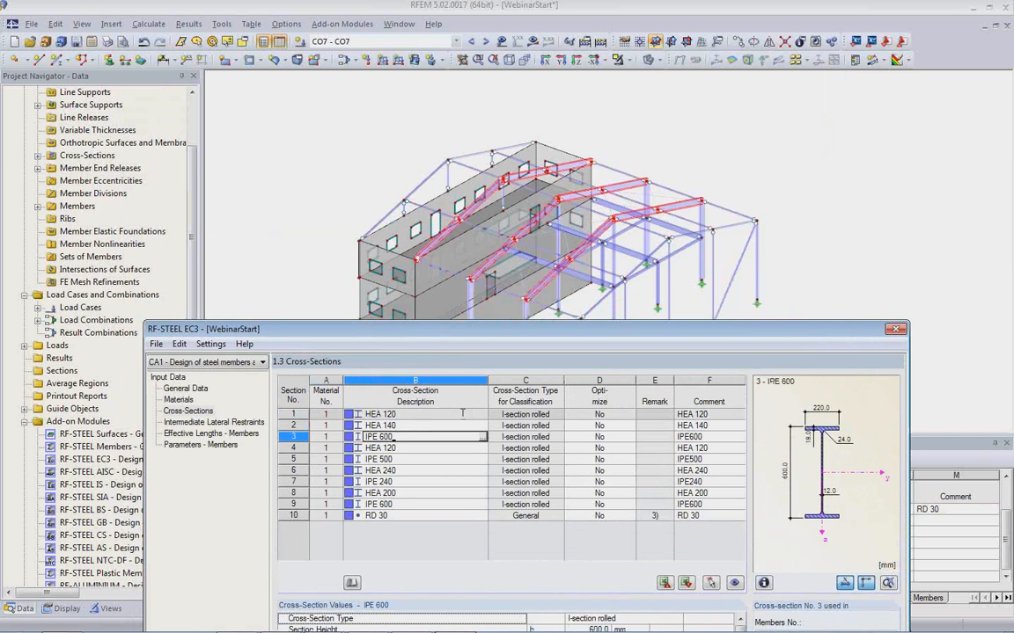
{"action": "left_click", "coordinate": [610, 438]}
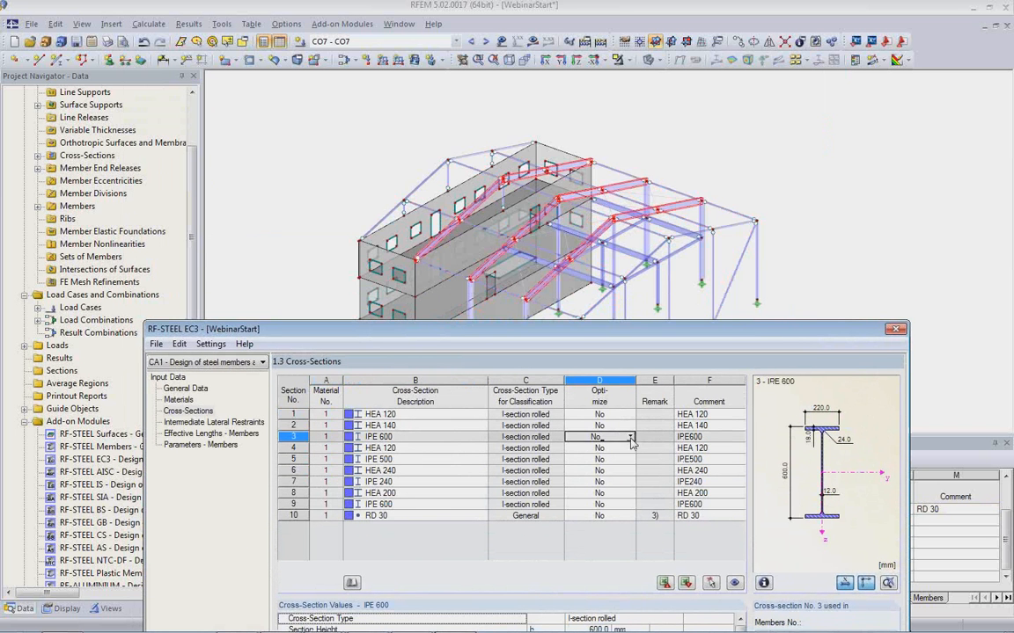
{"action": "left_click", "coordinate": [609, 437]}
{"action": "left_click", "coordinate": [601, 459]}
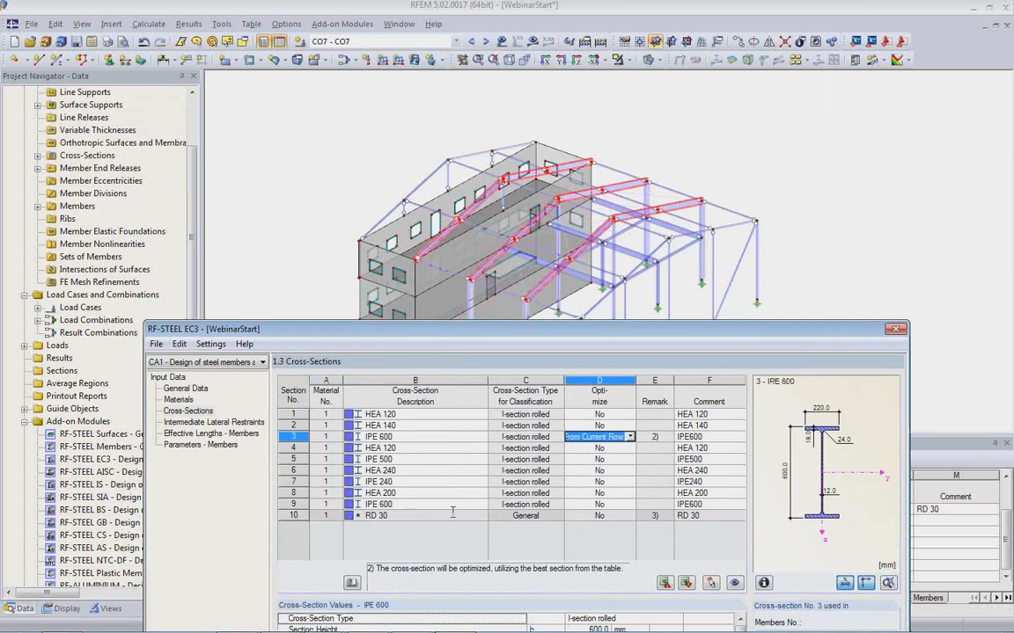
Set the optimization of section 9, the IPE 600 columns, to From Current Row.
{"action": "left_click", "coordinate": [449, 506]}
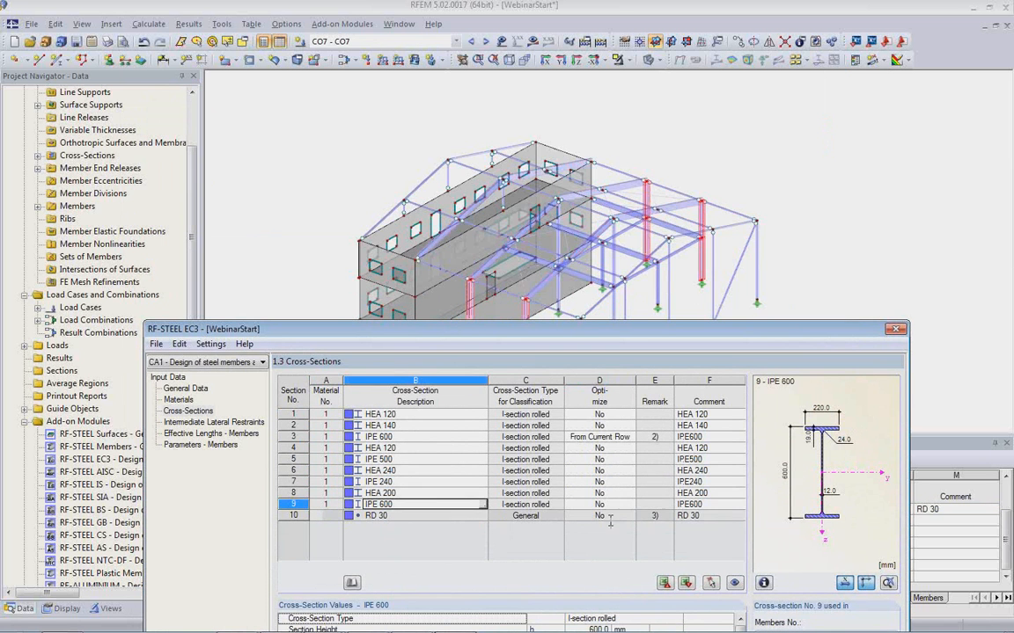
{"action": "left_click", "coordinate": [626, 507]}
{"action": "left_click", "coordinate": [630, 505]}
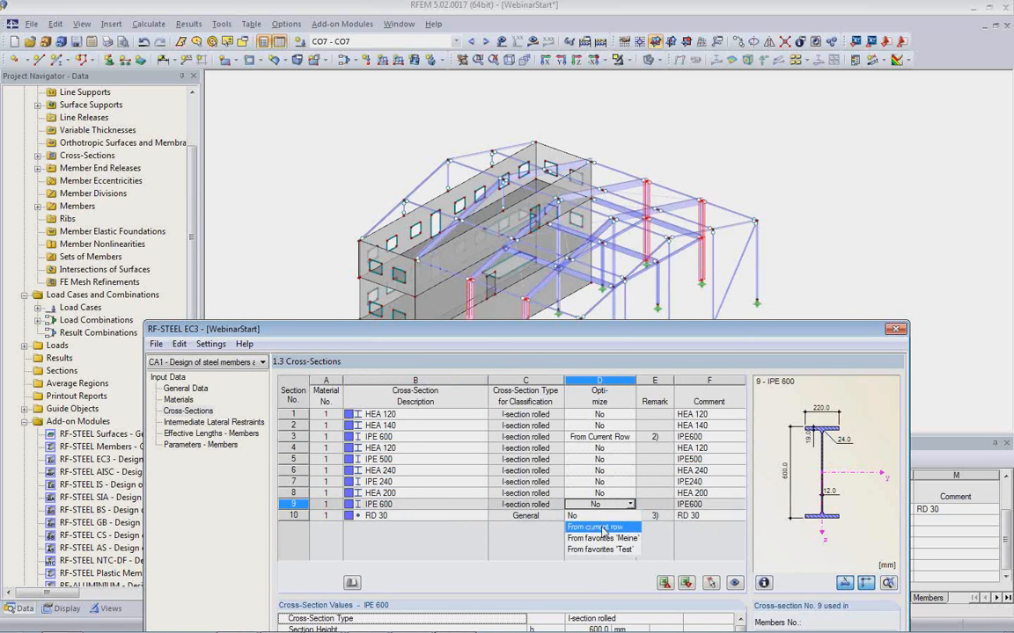
{"action": "left_click", "coordinate": [598, 527]}
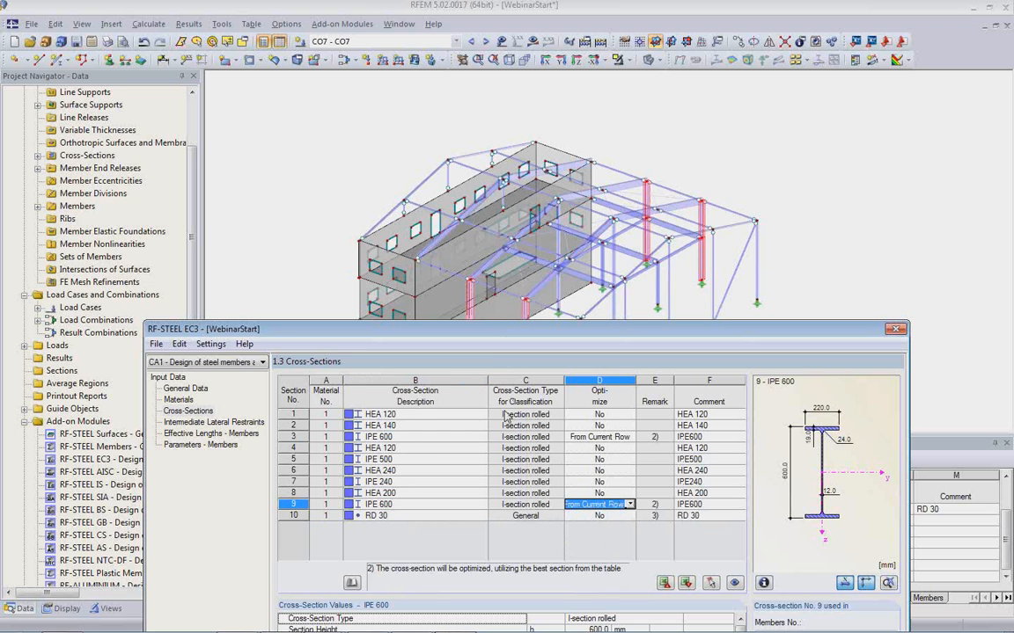
{"action": "left_click_drag", "start_coordinate": [534, 338], "coordinate": [450, 94]}
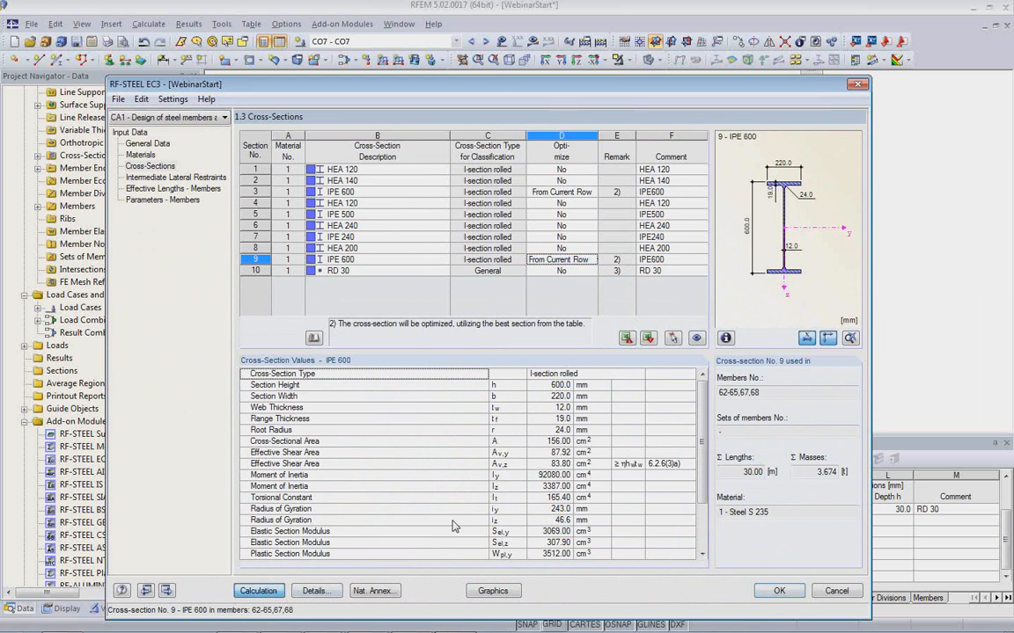
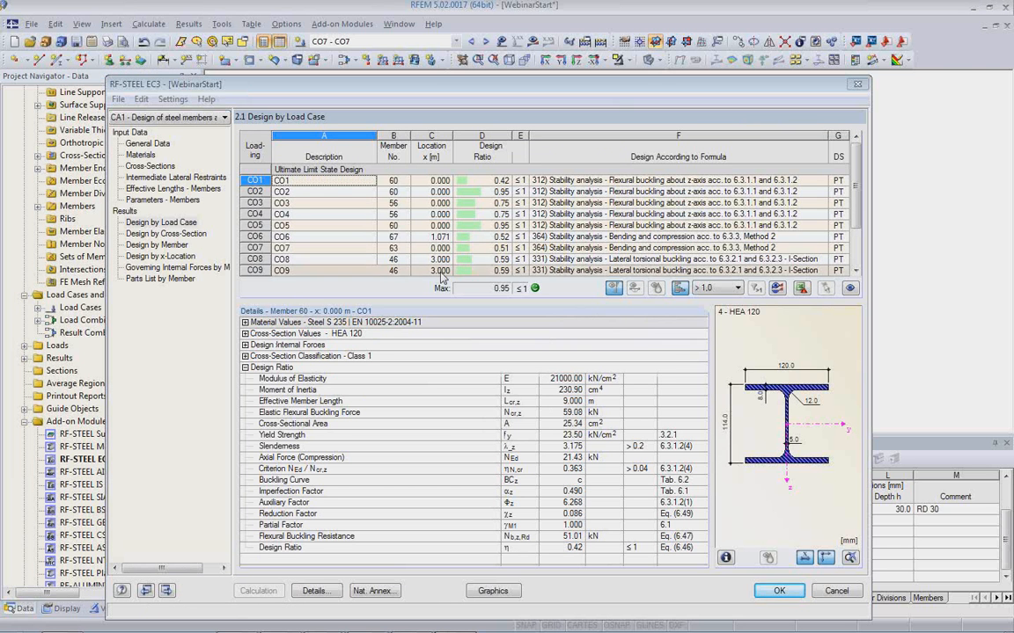
From the RF-STEEL EC3 cross-section data, export all cross-sections to RFEM, accept deleting the results, and close the module.
{"action": "left_click", "coordinate": [159, 169]}
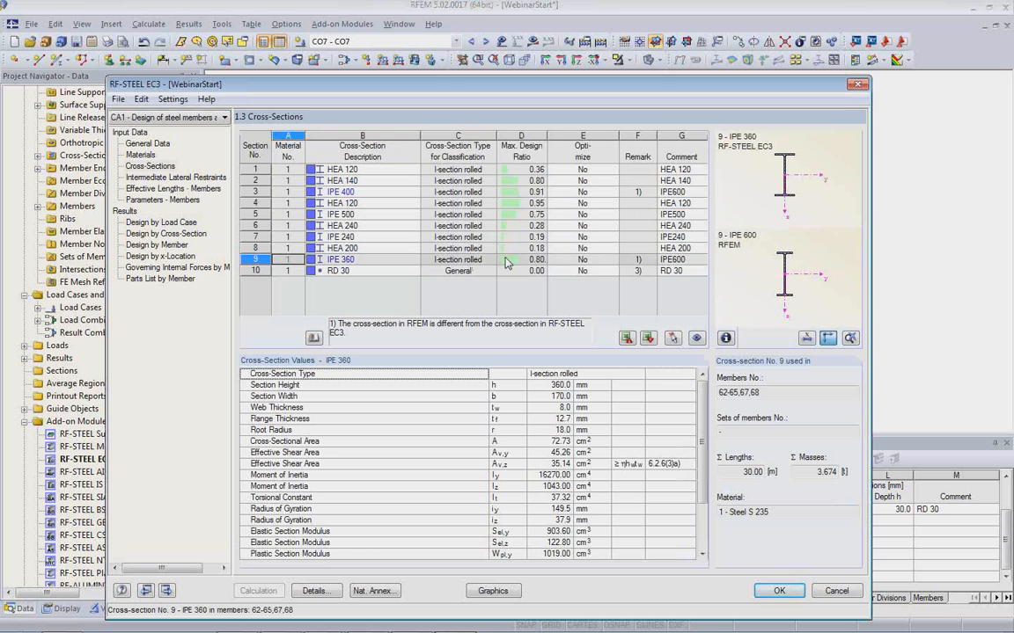
{"action": "left_click", "coordinate": [373, 193]}
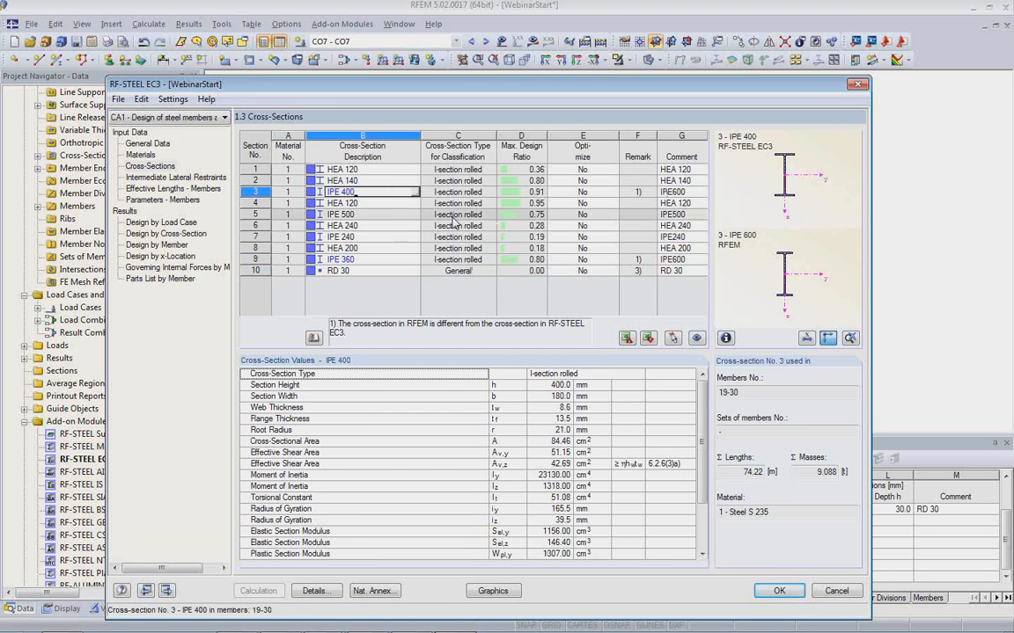
{"action": "left_click", "coordinate": [407, 259]}
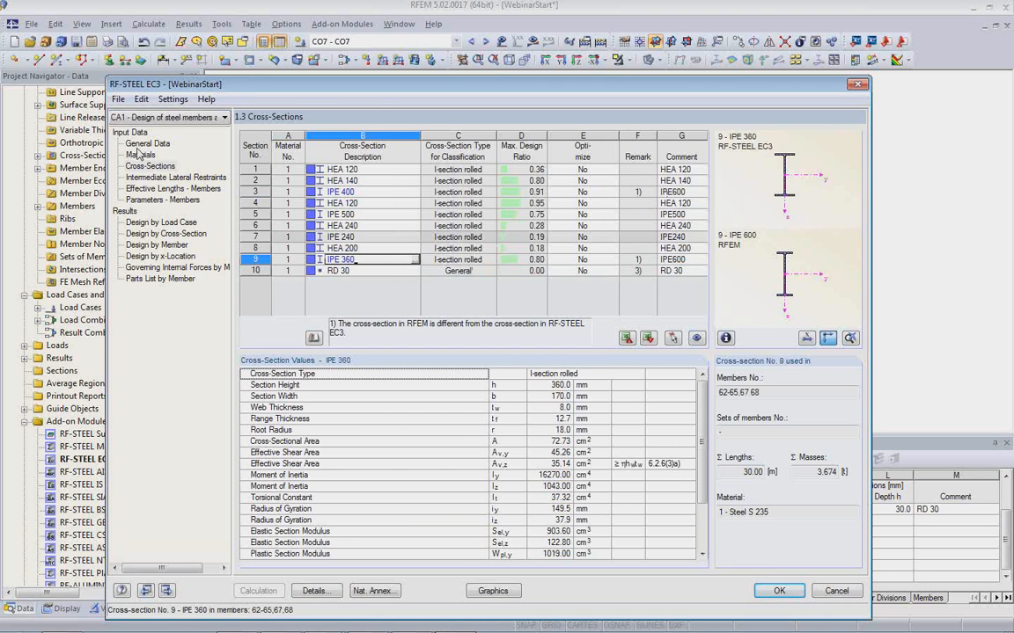
{"action": "left_click", "coordinate": [141, 100]}
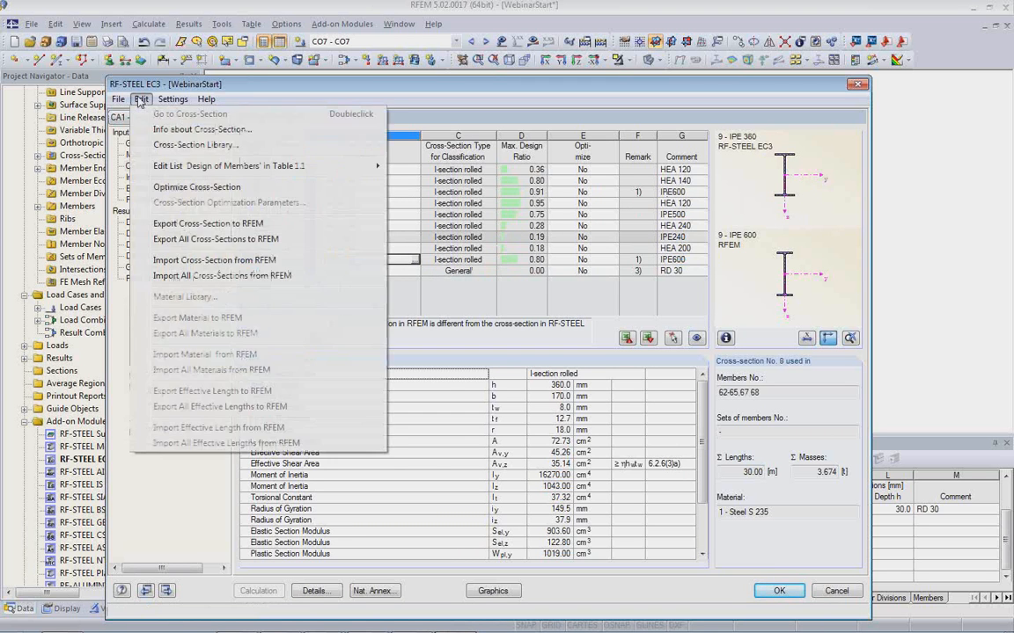
{"action": "left_click", "coordinate": [201, 239]}
{"action": "left_click", "coordinate": [463, 381]}
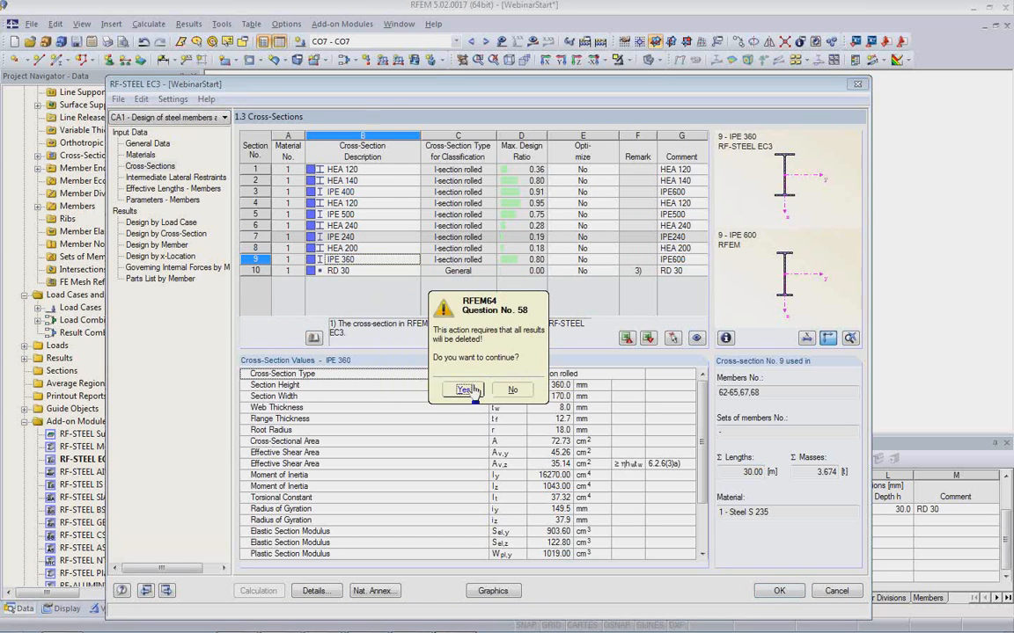
{"action": "left_click", "coordinate": [467, 389]}
{"action": "left_click", "coordinate": [444, 357]}
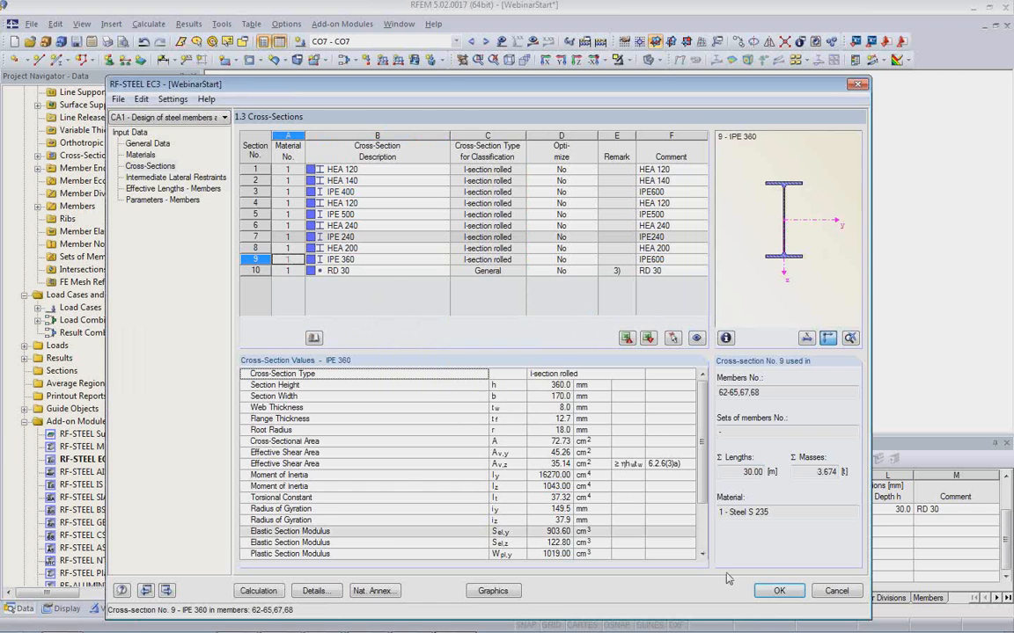
{"action": "left_click", "coordinate": [778, 590]}
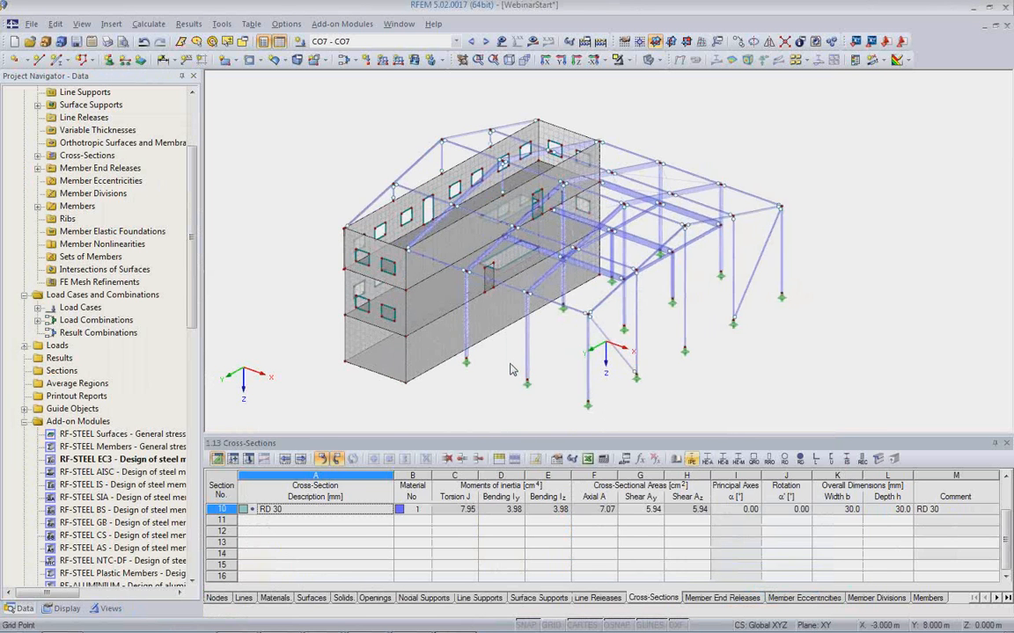
Check the properties of column member 67 in the model and leave them without changes.
{"action": "scroll", "coordinate": [513, 368], "scroll_direction": "up", "scroll_amount": 2}
{"action": "double_click", "coordinate": [536, 363]}
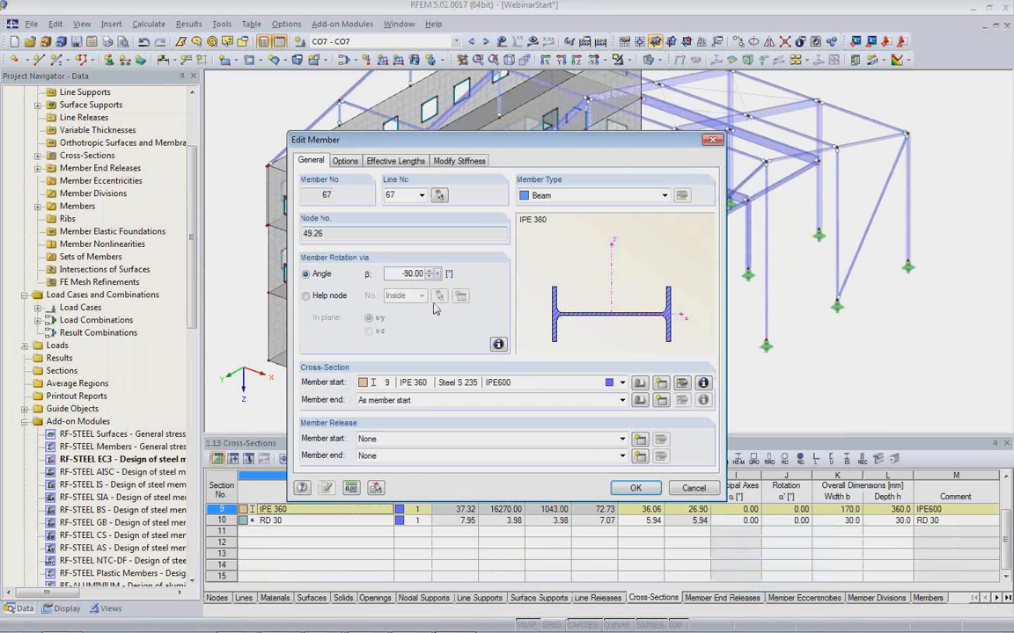
{"action": "left_click", "coordinate": [691, 489]}
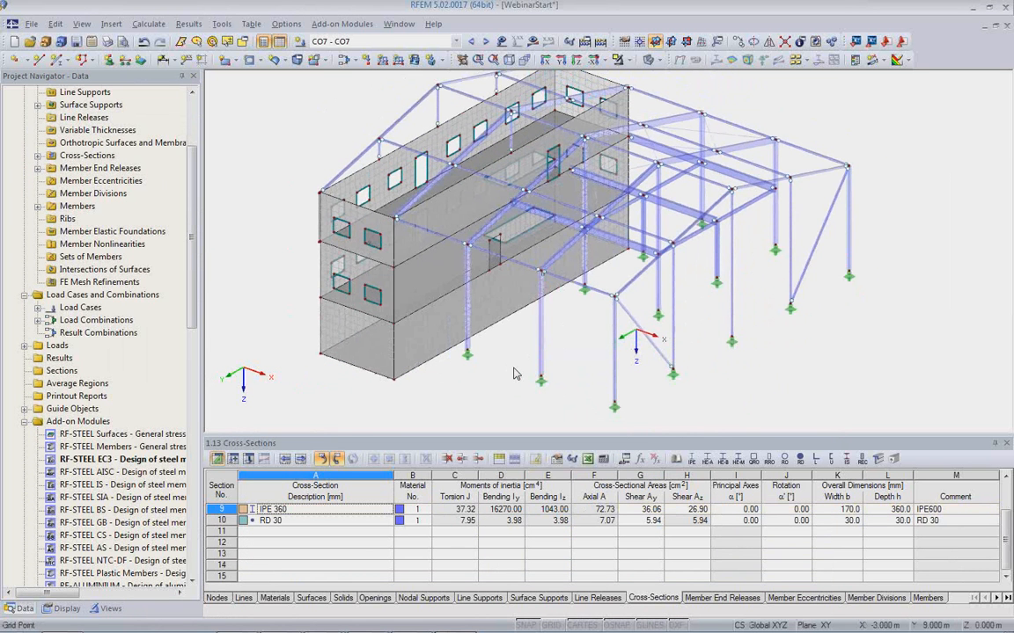
Switch to Revit and import the RFEM model, updating the existing structure with Remove absent Objects enabled.
{"action": "mouse_move", "coordinate": [477, 631]}
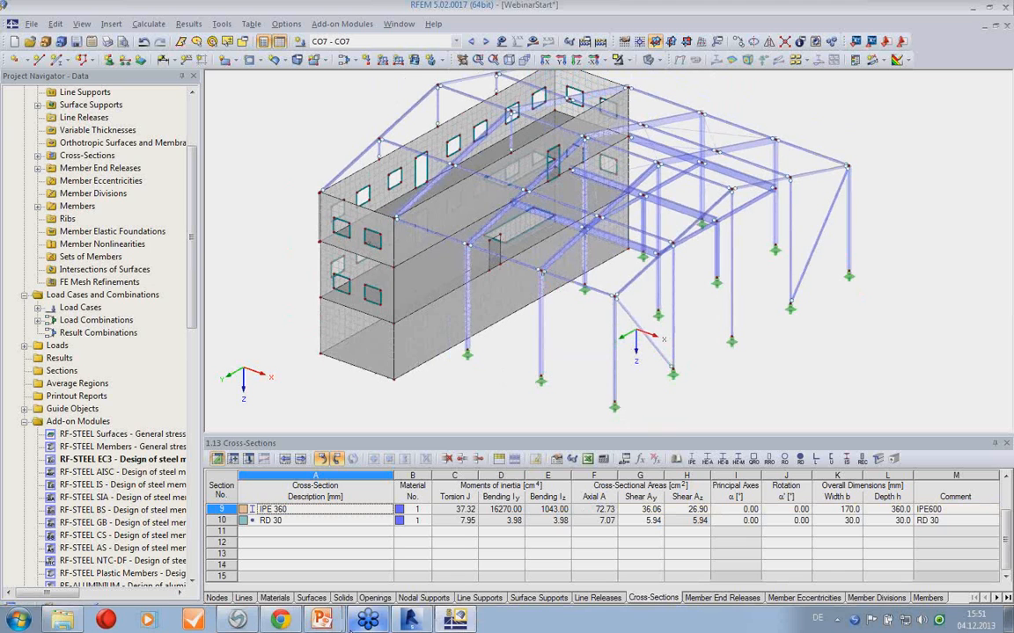
{"action": "left_click", "coordinate": [413, 628]}
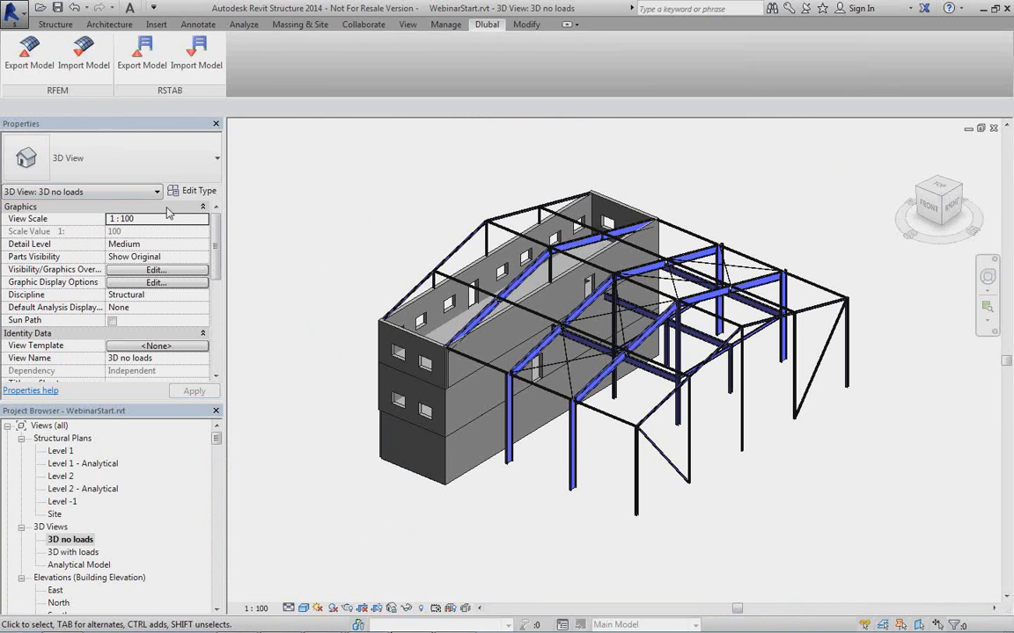
{"action": "left_click", "coordinate": [78, 53]}
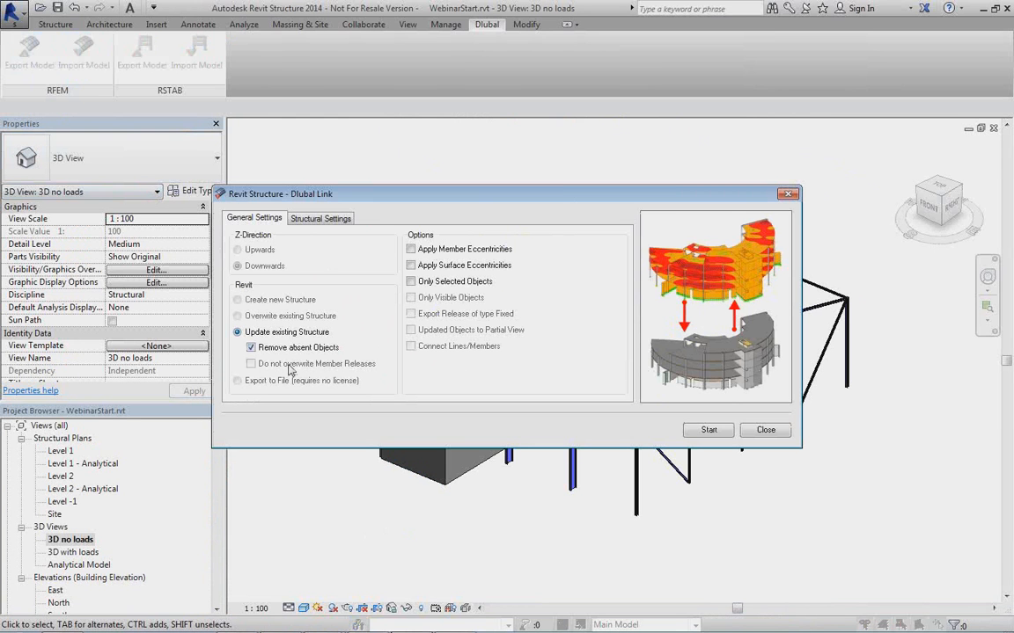
{"action": "left_click", "coordinate": [331, 220]}
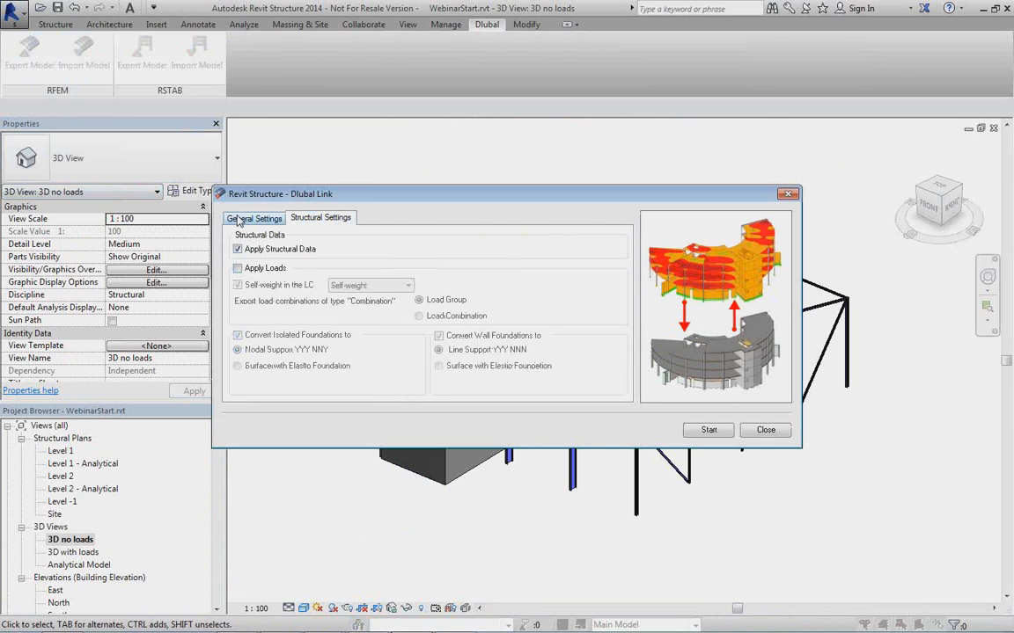
{"action": "left_click", "coordinate": [238, 220]}
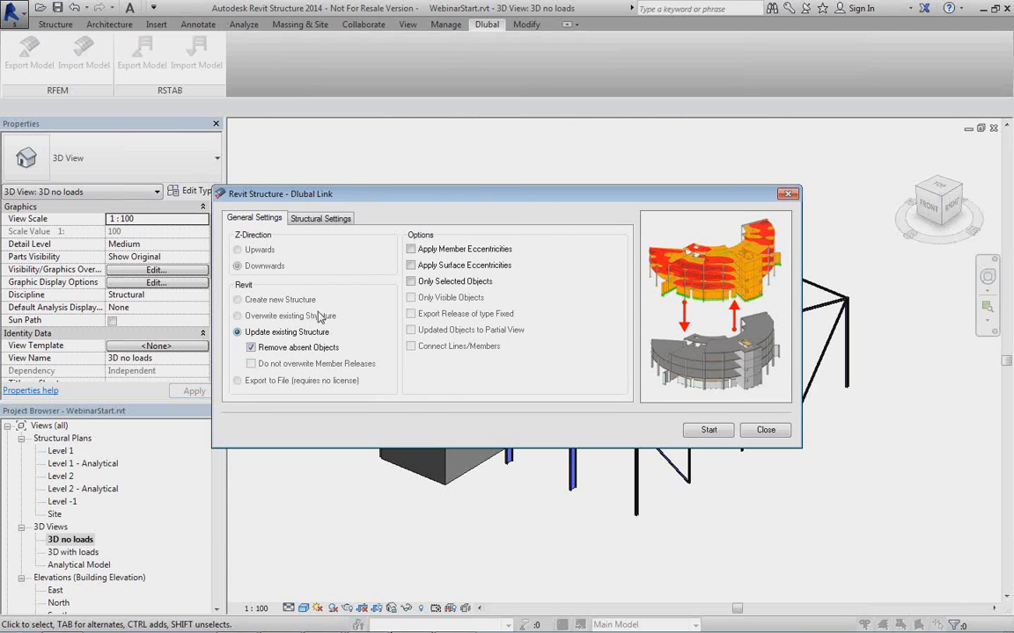
{"action": "left_click", "coordinate": [709, 431]}
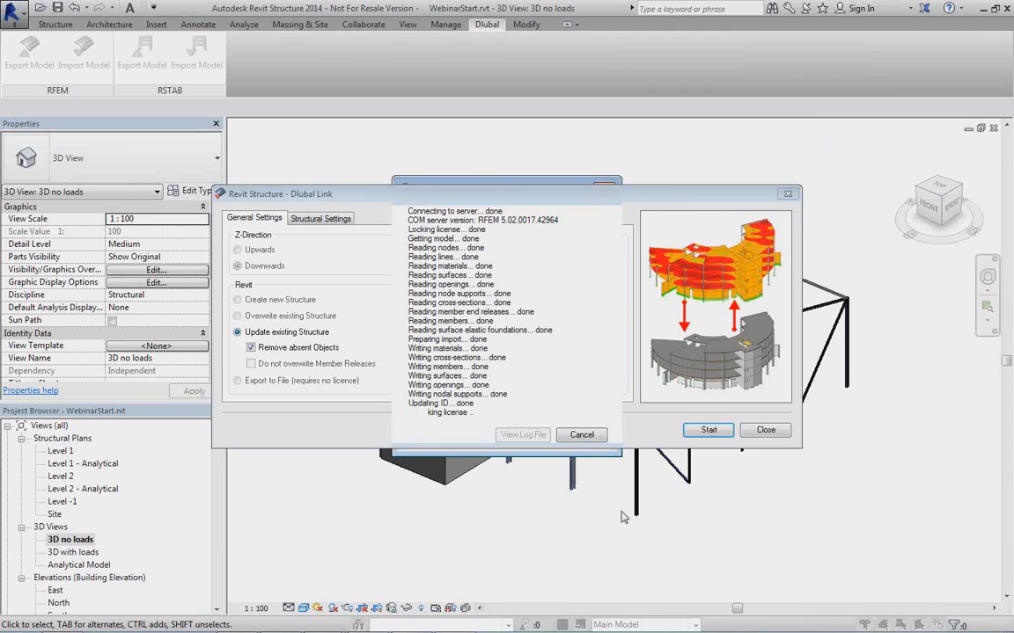
{"action": "left_click", "coordinate": [582, 435]}
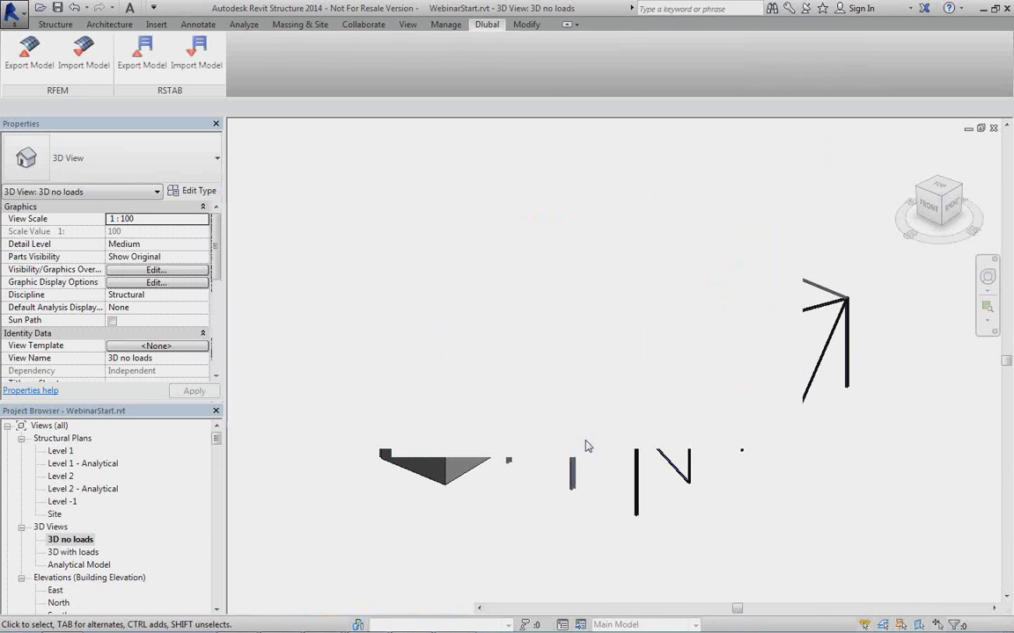
Check the section types of a front frame column and the roof beam connected to its top.
{"action": "scroll", "coordinate": [581, 509], "scroll_direction": "up", "scroll_amount": 5}
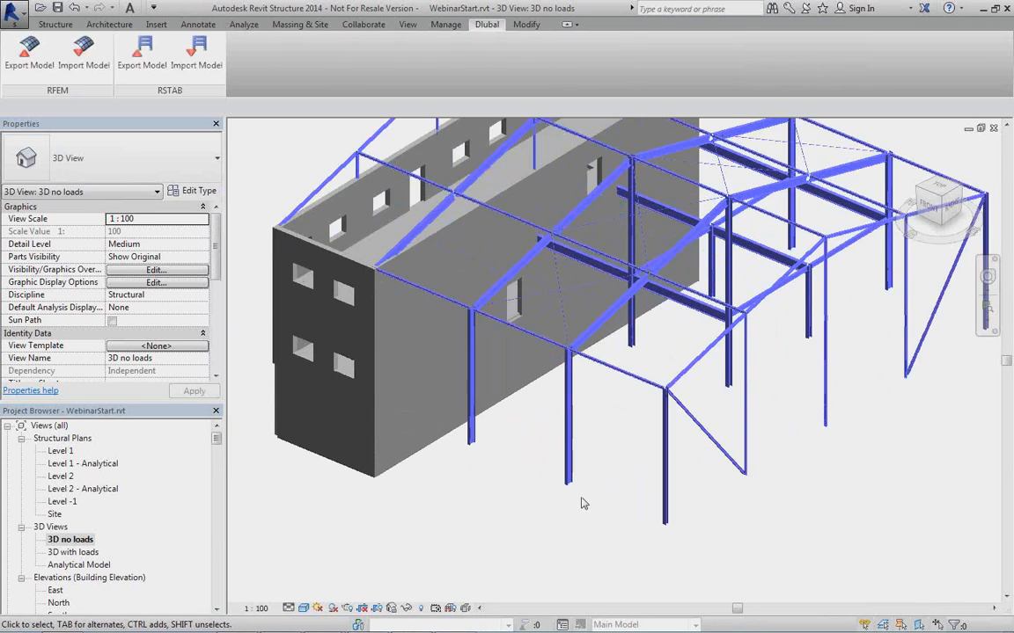
{"action": "left_click", "coordinate": [560, 475]}
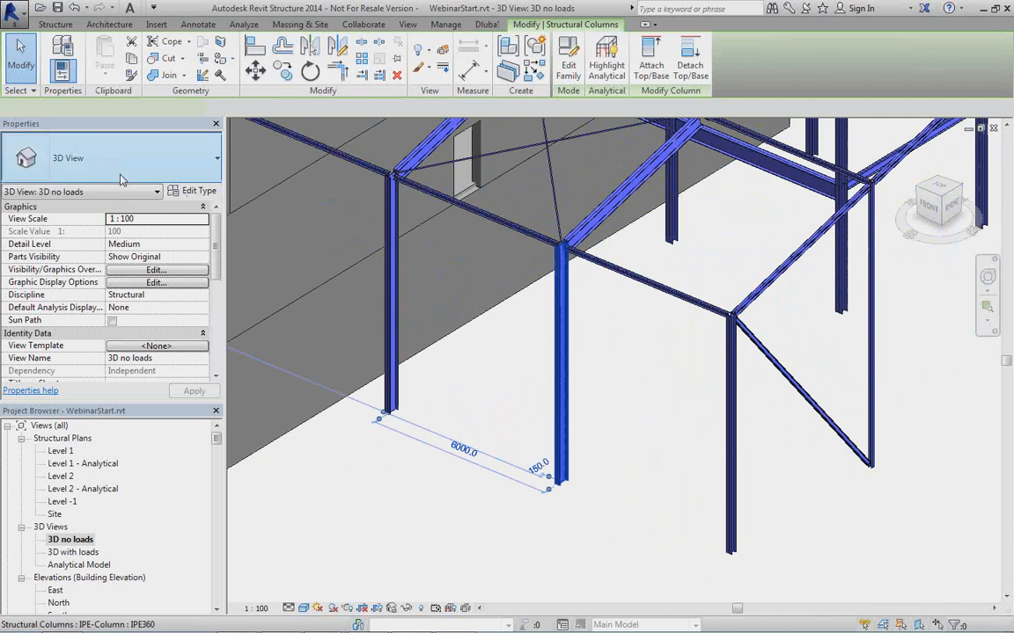
{"action": "left_click", "coordinate": [607, 205]}
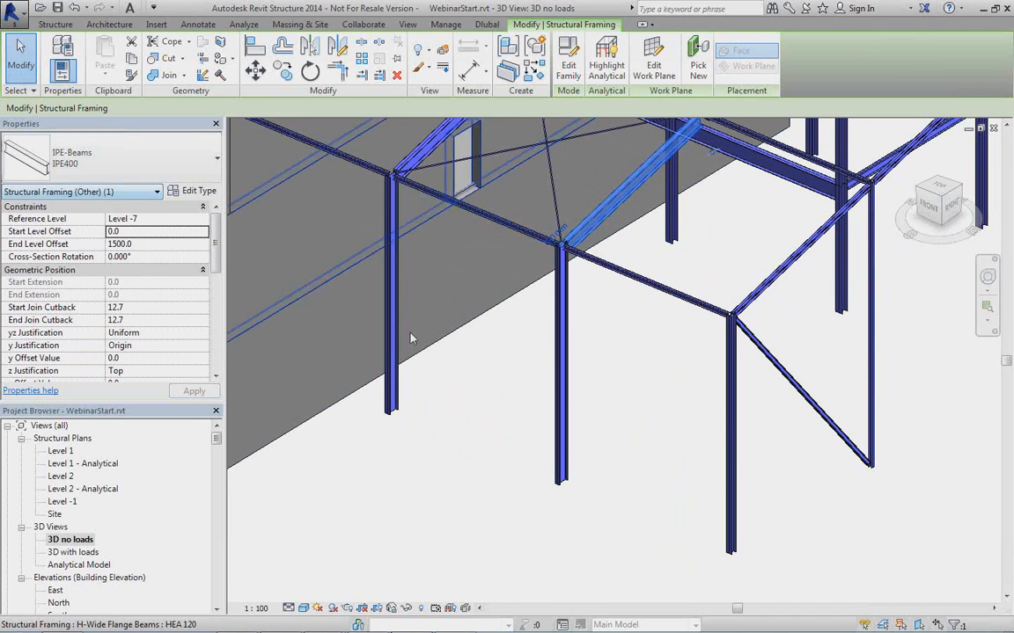
{"action": "scroll", "coordinate": [627, 407], "scroll_direction": "down", "scroll_amount": 2}
{"action": "middle_click_drag", "start_coordinate": [633, 417], "coordinate": [512, 483]}
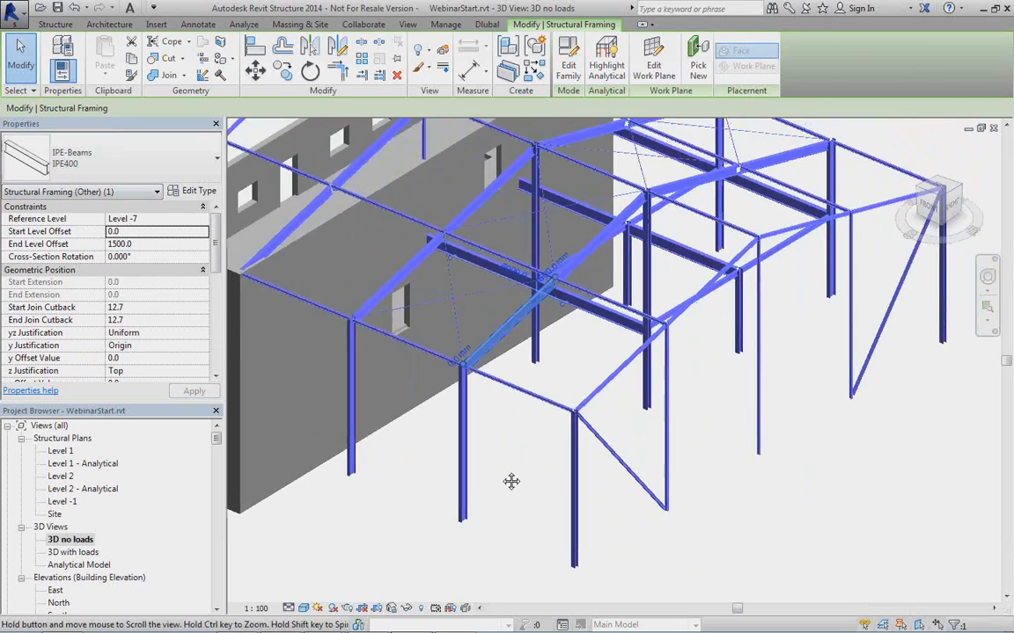
{"action": "scroll", "coordinate": [508, 465], "scroll_direction": "down", "scroll_amount": 1}
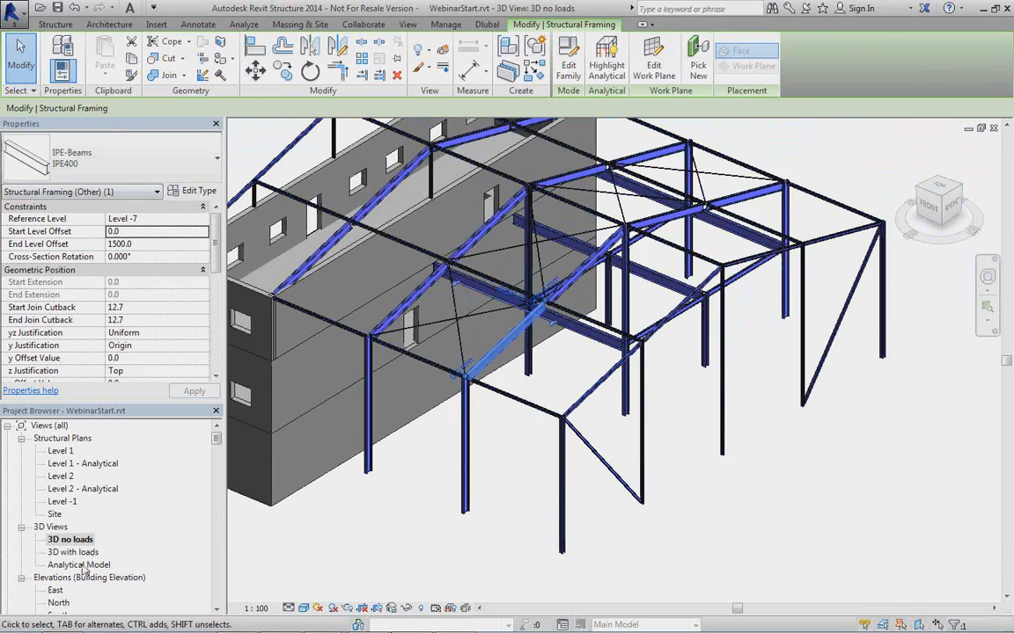
Open the Analytical Model view and inspect the members, supports and line loads of the updated structure.
{"action": "double_click", "coordinate": [81, 565]}
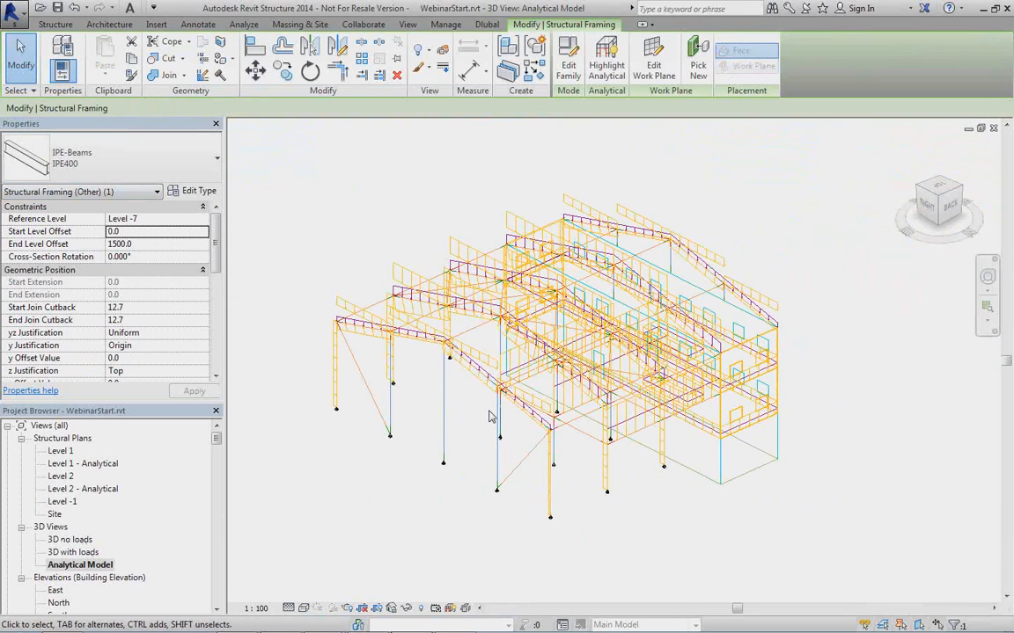
{"action": "scroll", "coordinate": [489, 416], "scroll_direction": "up", "scroll_amount": 3}
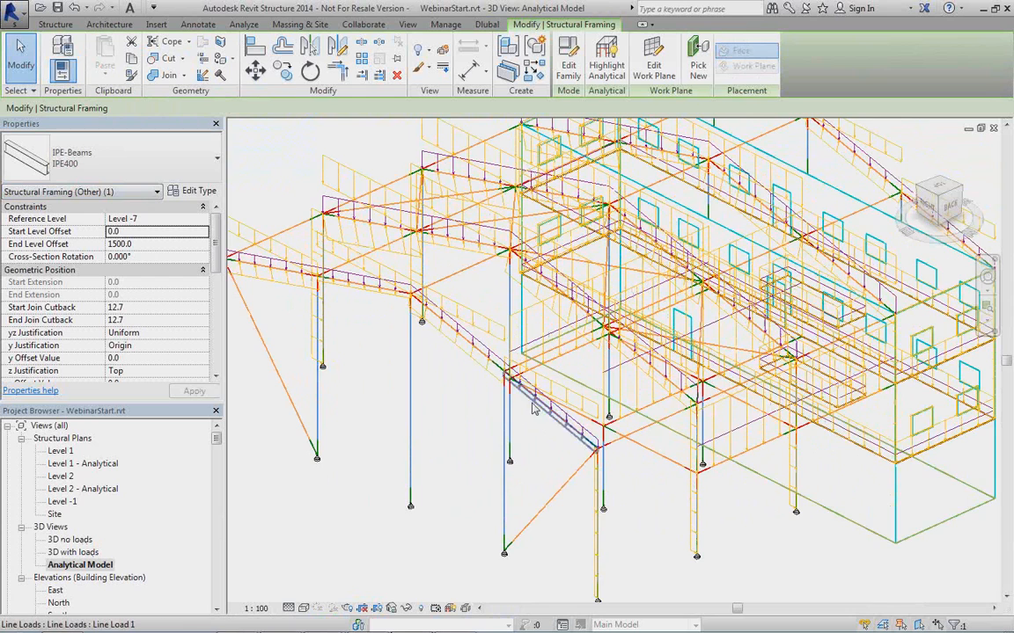
{"action": "scroll", "coordinate": [520, 404], "scroll_direction": "up", "scroll_amount": 3}
{"action": "scroll", "coordinate": [572, 332], "scroll_direction": "down", "scroll_amount": 2}
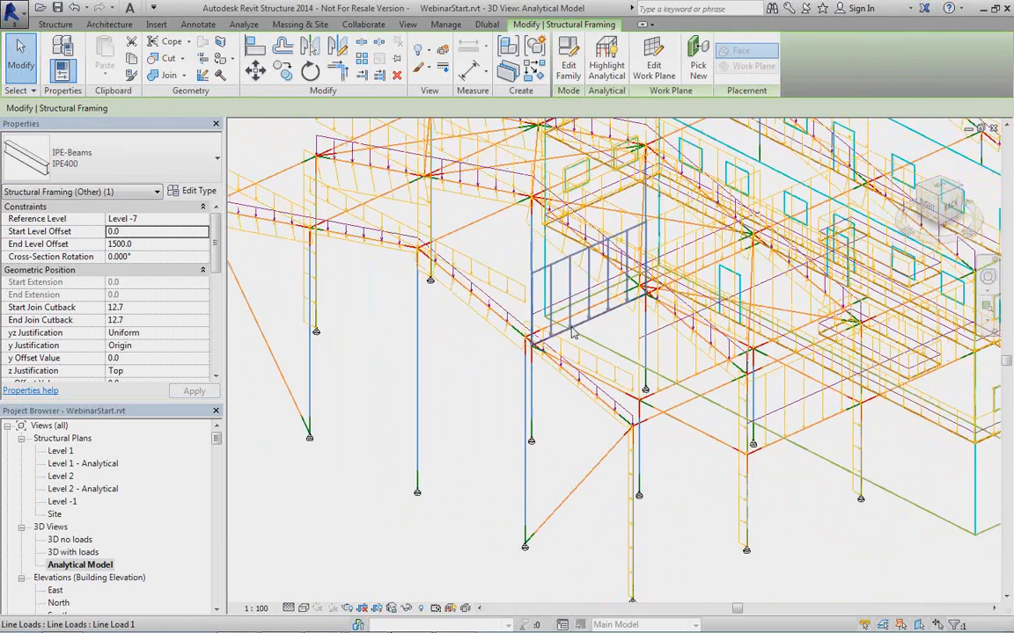
{"action": "scroll", "coordinate": [511, 384], "scroll_direction": "down", "scroll_amount": 2}
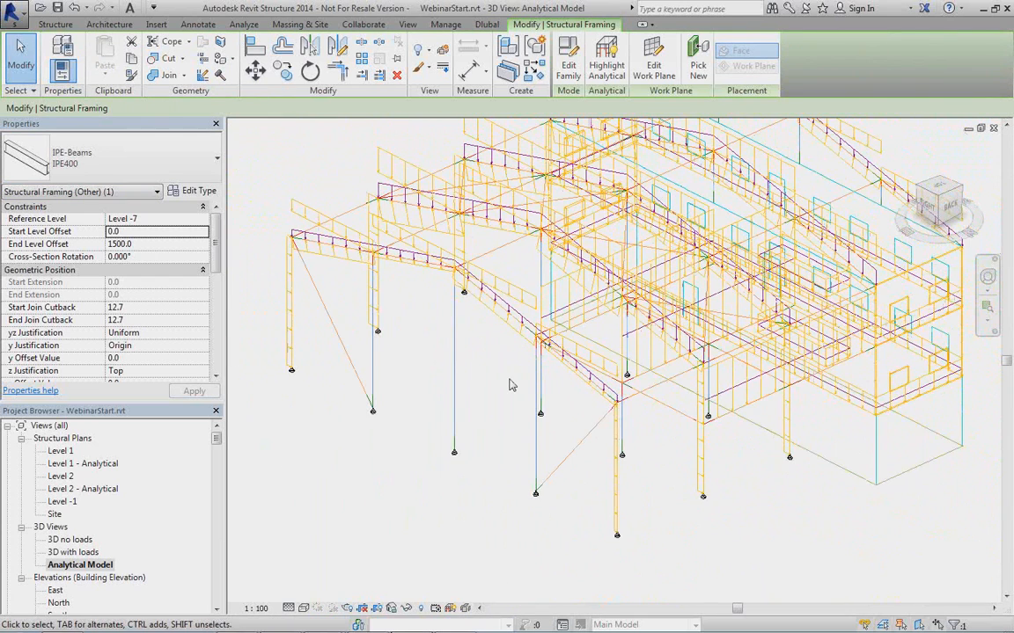
Leave the model views and close the WebinarStart.rvt project without saving the changes.
{"action": "double_click", "coordinate": [70, 541]}
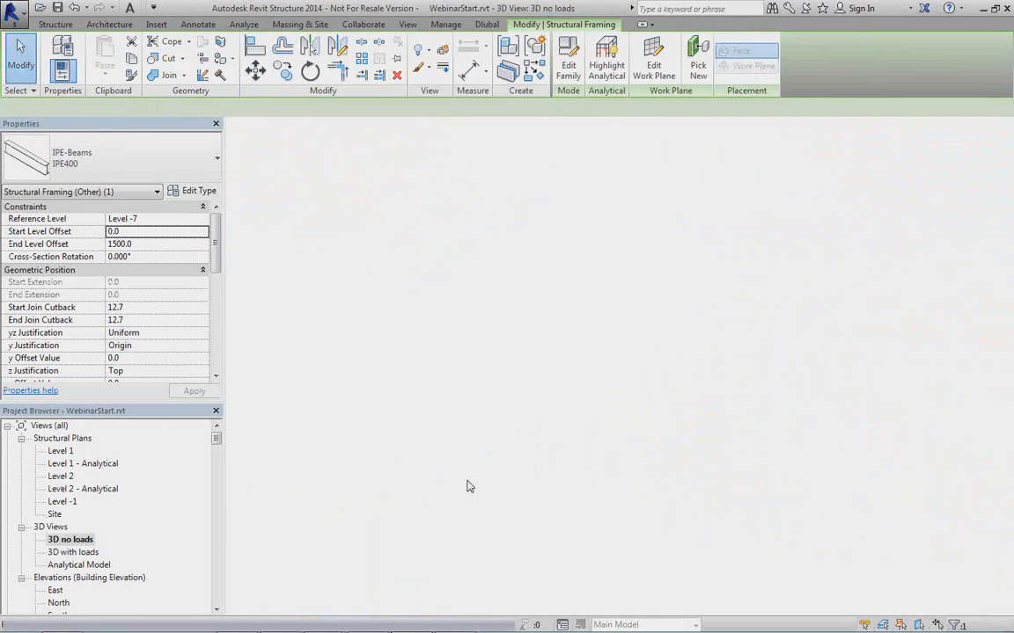
{"action": "left_click", "coordinate": [994, 129]}
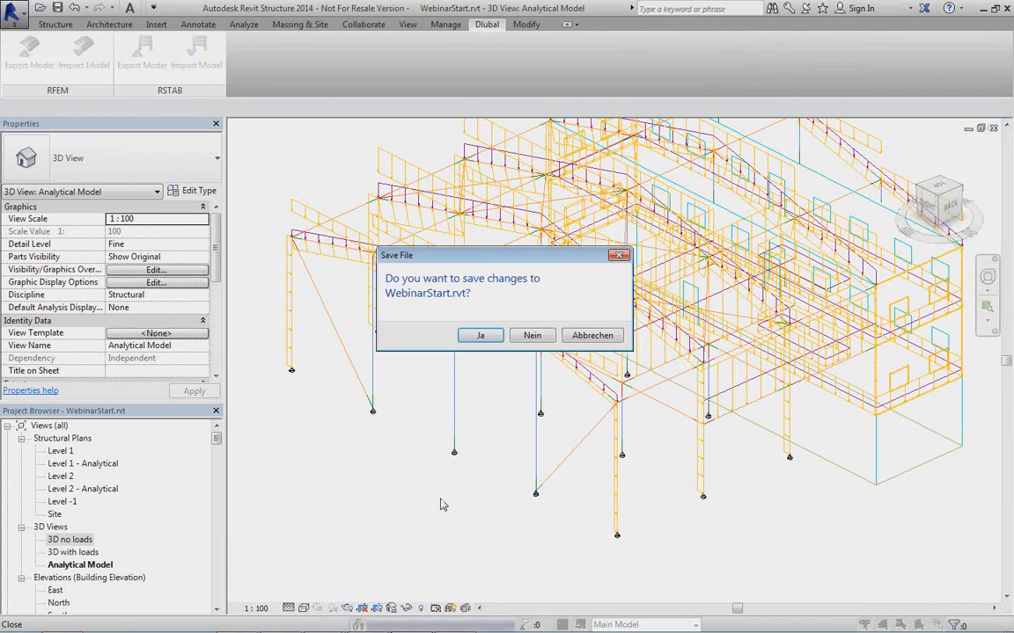
{"action": "left_click", "coordinate": [533, 336]}
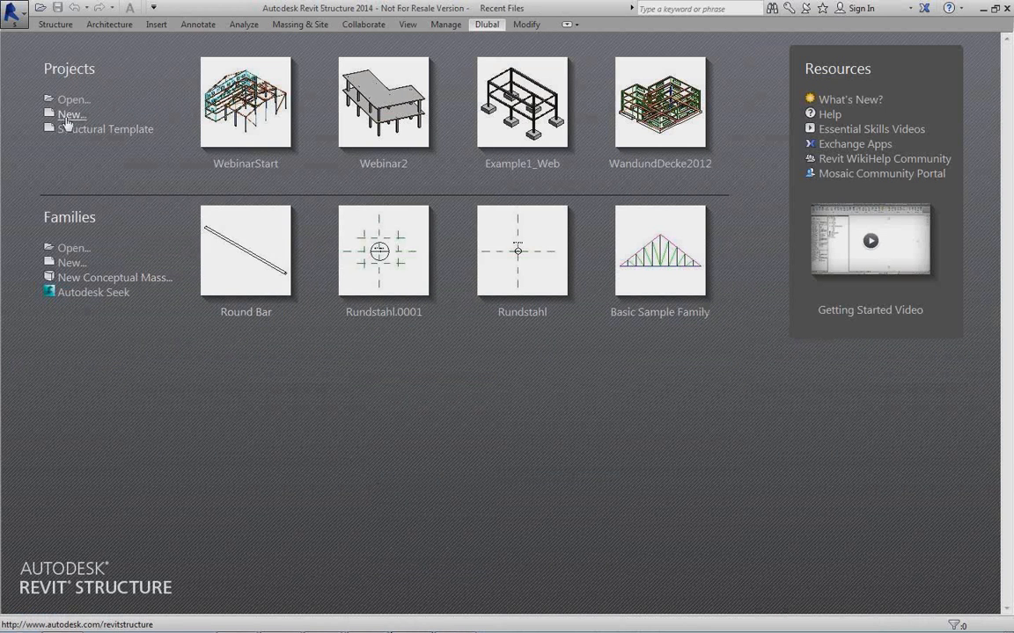
Create a new project based on the ENTemplateWebinar.rte template from the Revit folder.
{"action": "left_click", "coordinate": [97, 129]}
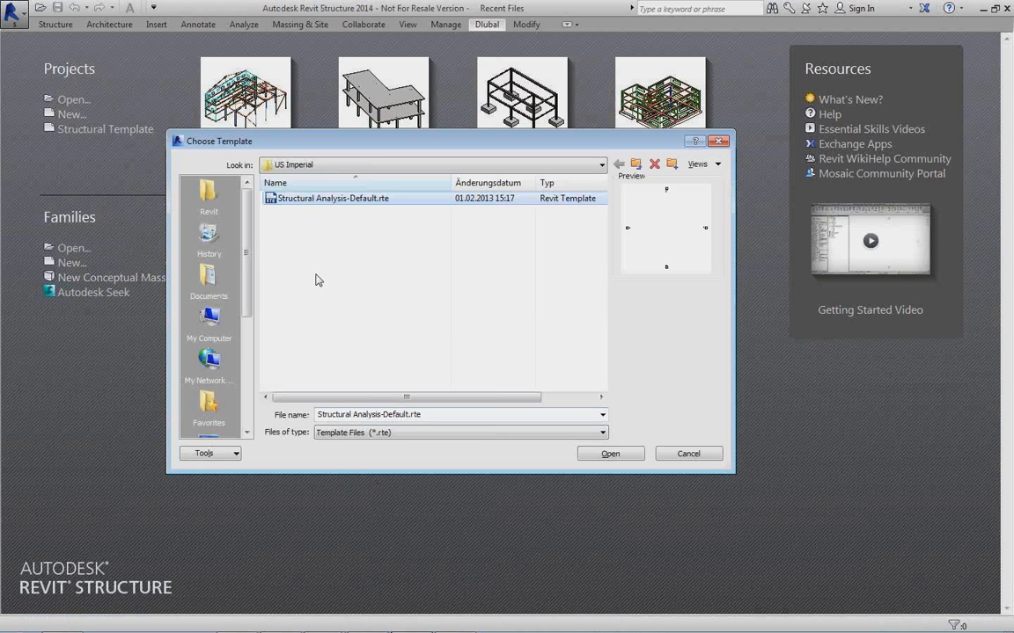
{"action": "left_click", "coordinate": [208, 193]}
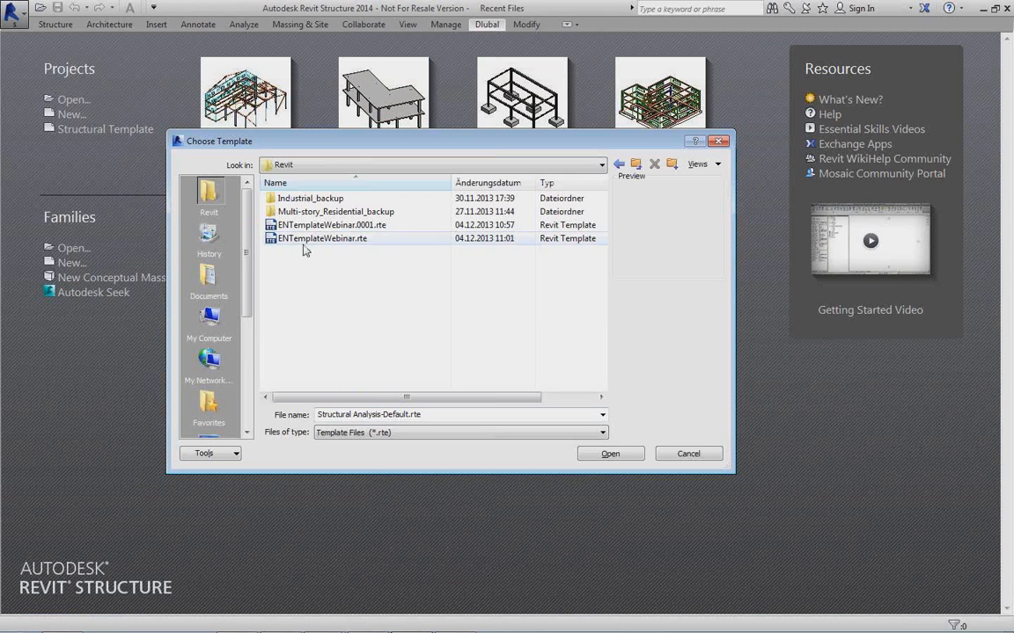
{"action": "left_click", "coordinate": [625, 454]}
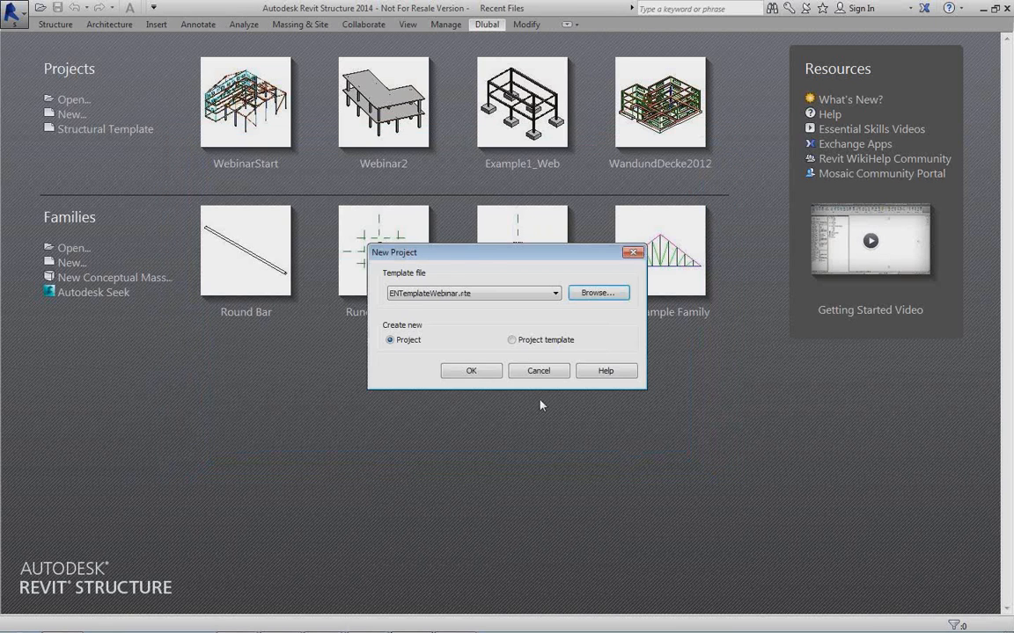
{"action": "left_click", "coordinate": [486, 372]}
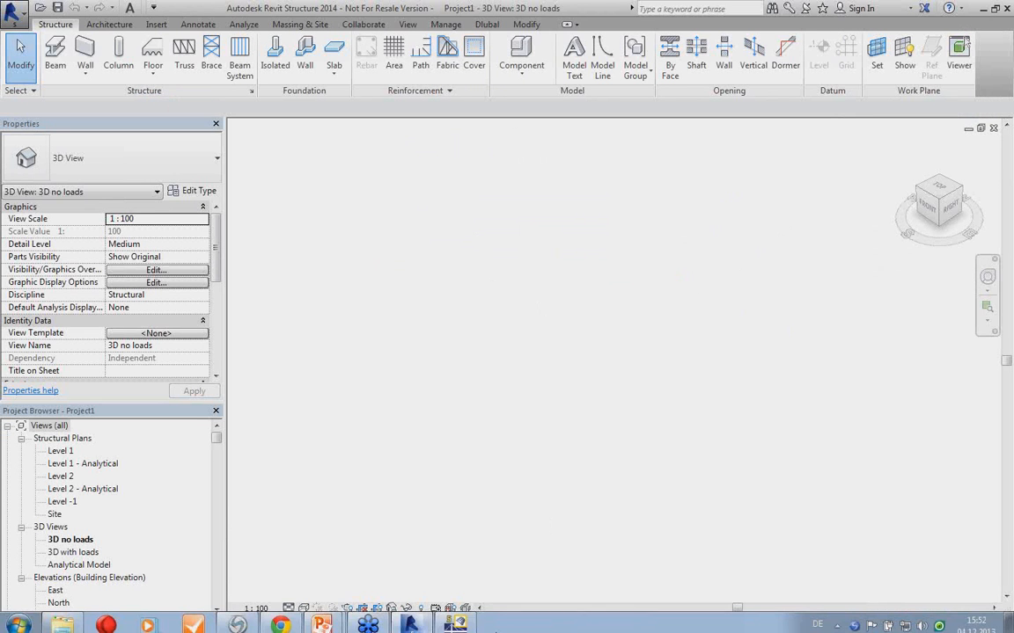
Switch to RFEM, close the WebinarStart model and open 5_Business Complex.rf5.
{"action": "left_click", "coordinate": [456, 620]}
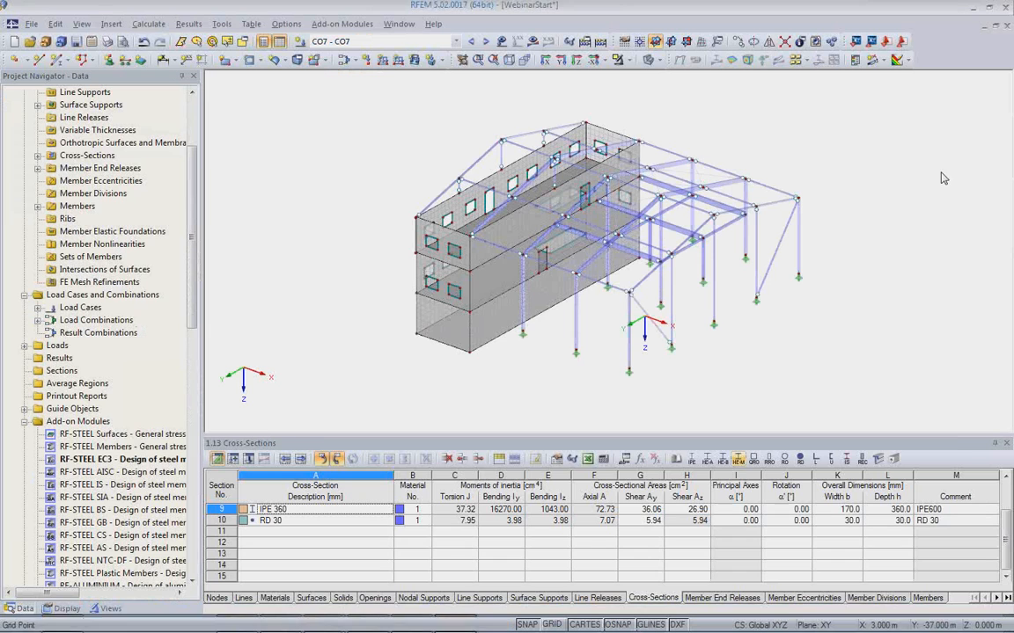
{"action": "left_click", "coordinate": [511, 340]}
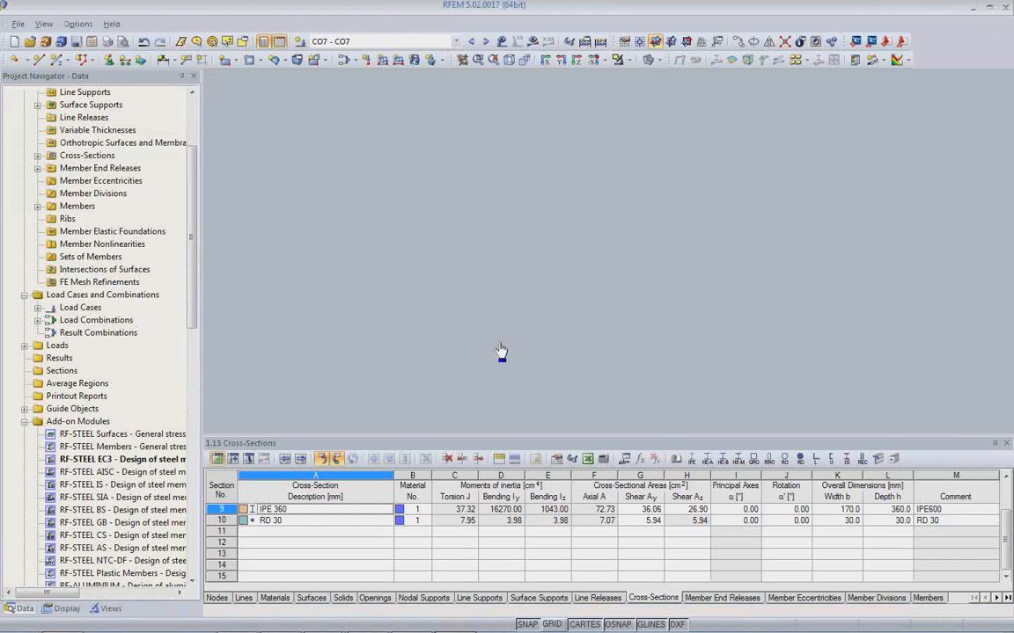
{"action": "left_click", "coordinate": [19, 23]}
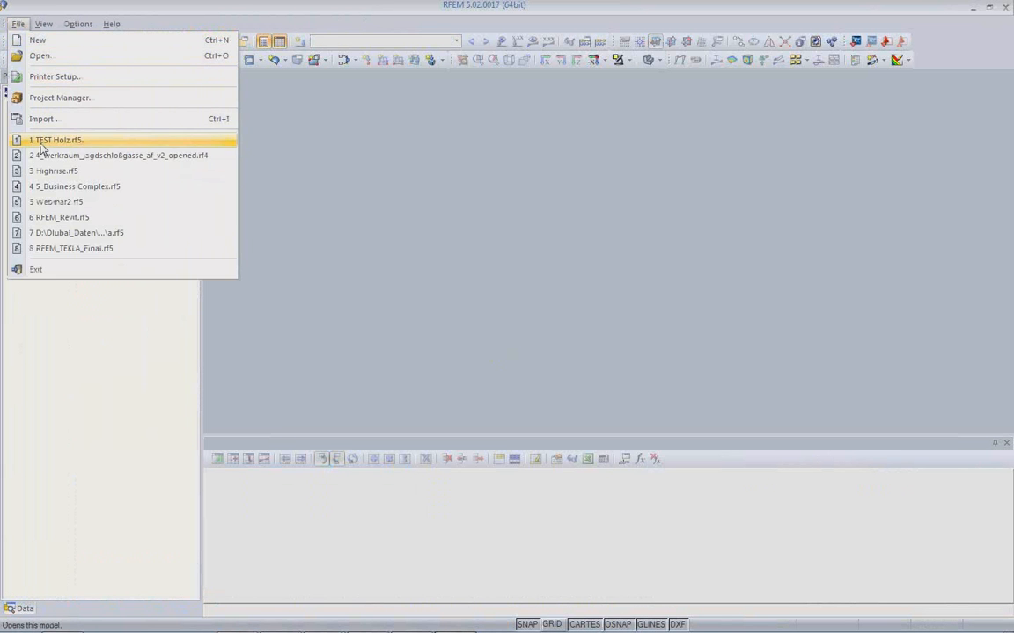
{"action": "left_click", "coordinate": [80, 186]}
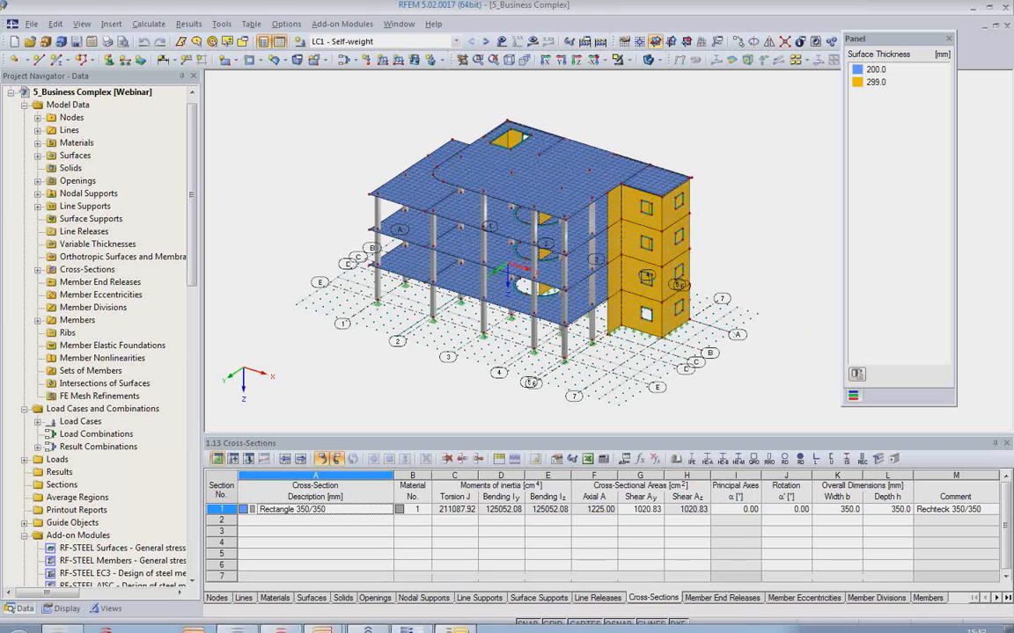
Switch back to Revit and import the RFEM model through the Dlubal link with structural data and loads, closing the ignored-objects report.
{"action": "left_click", "coordinate": [410, 620]}
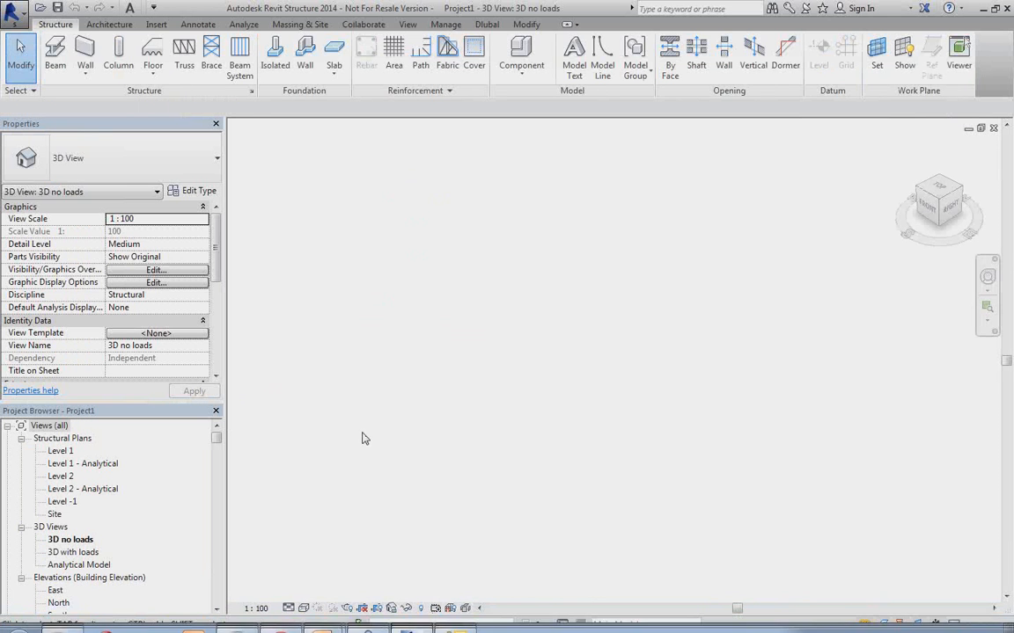
{"action": "left_click", "coordinate": [486, 25]}
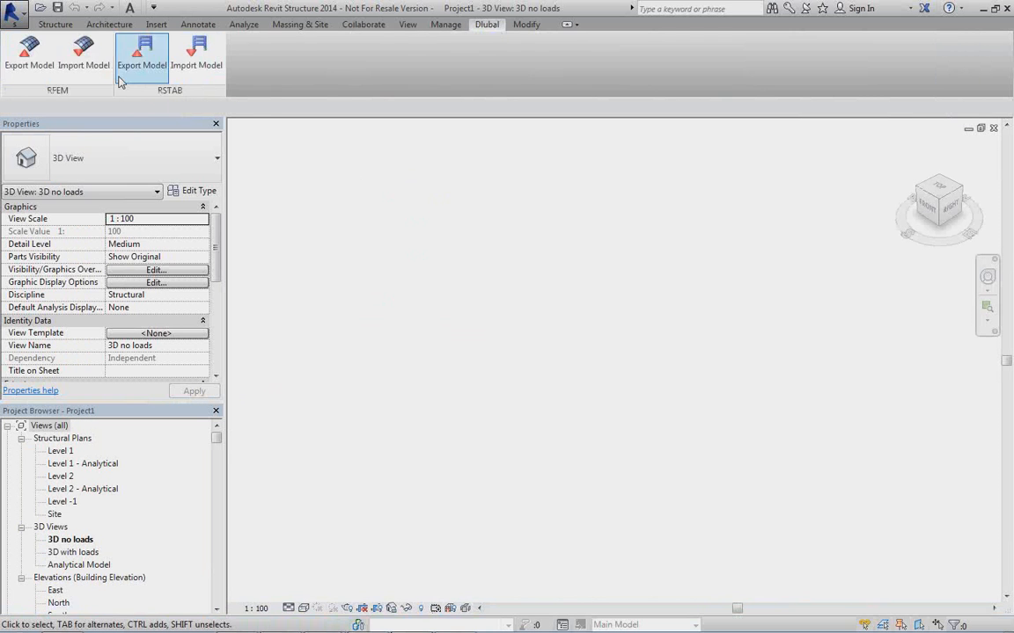
{"action": "left_click", "coordinate": [76, 66]}
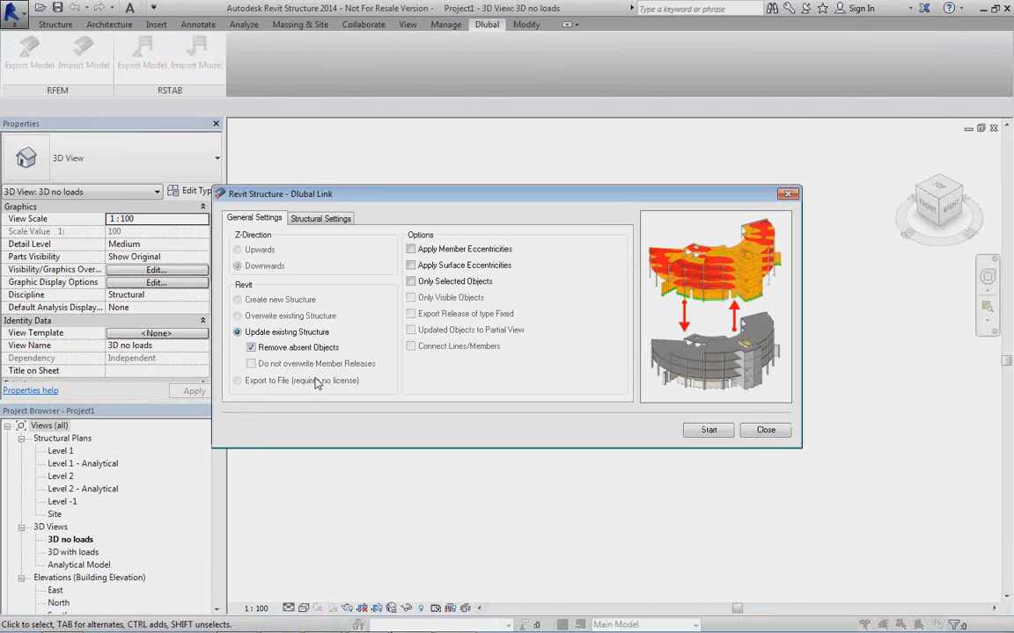
{"action": "left_click", "coordinate": [320, 220]}
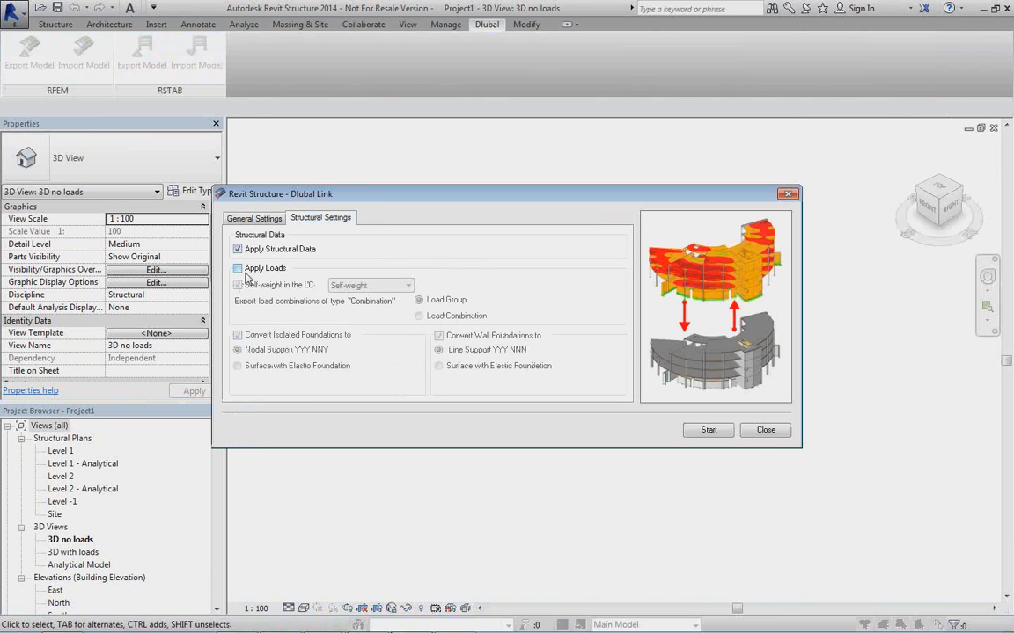
{"action": "left_click", "coordinate": [695, 435]}
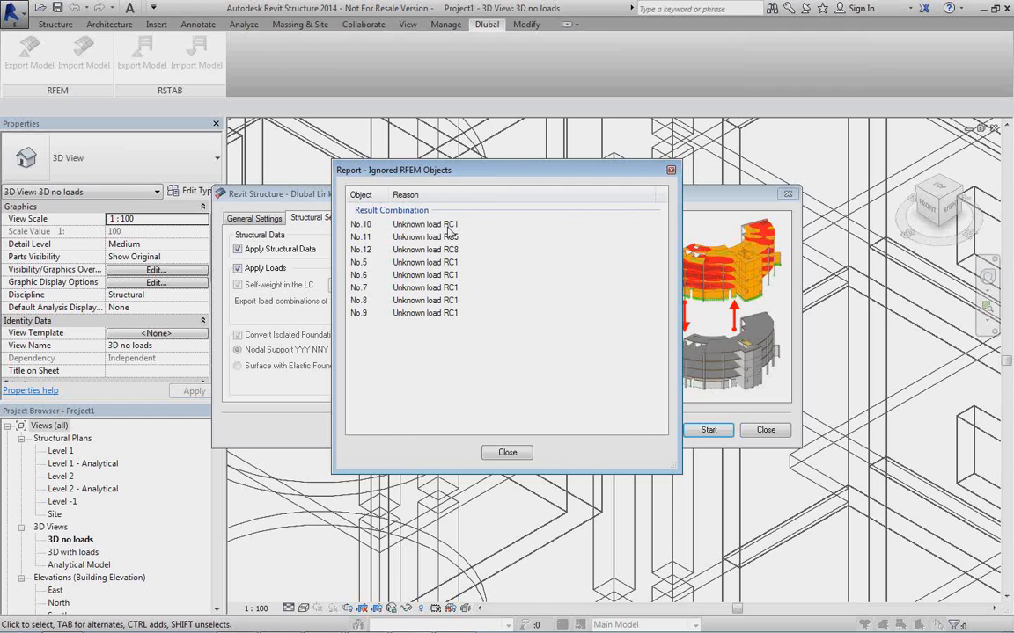
{"action": "left_click", "coordinate": [506, 453]}
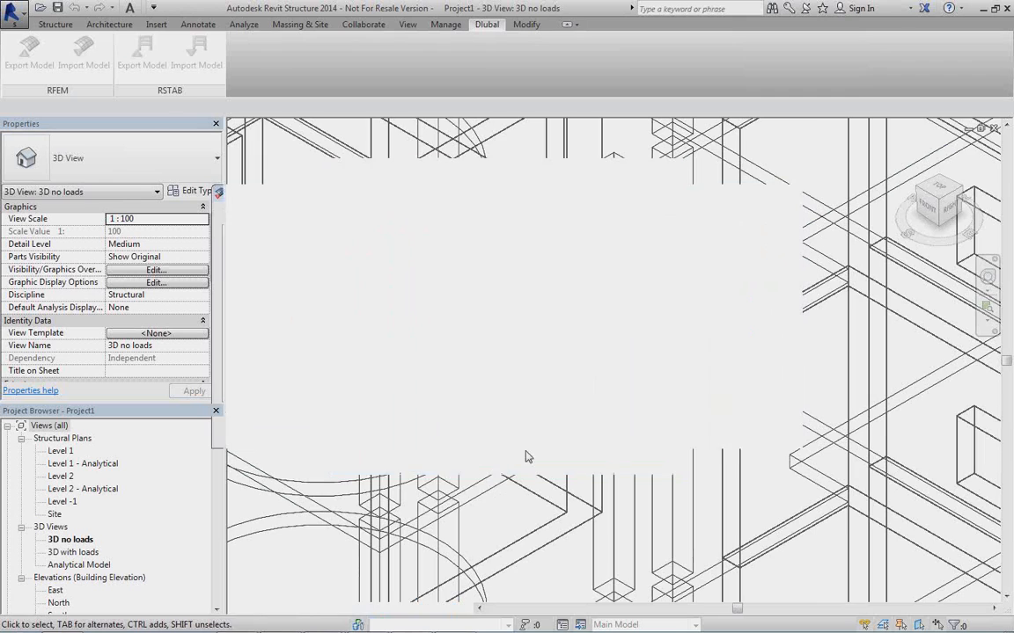
Display the imported building in the Shaded visual style and orbit it towards its front side.
{"action": "scroll", "coordinate": [606, 445], "scroll_direction": "down", "scroll_amount": 8}
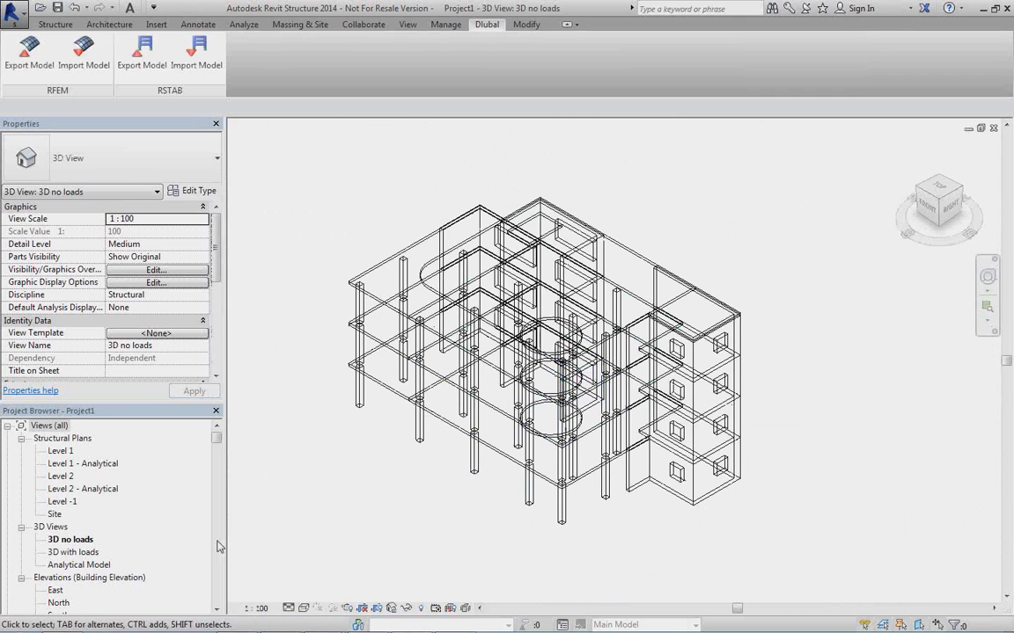
{"action": "left_click", "coordinate": [303, 608]}
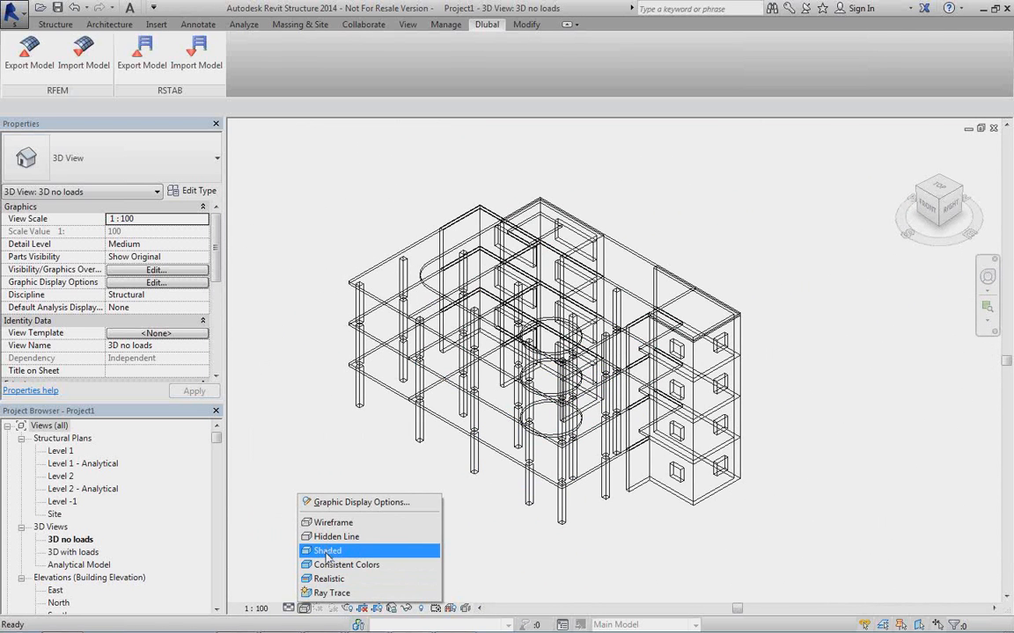
{"action": "left_click", "coordinate": [327, 551]}
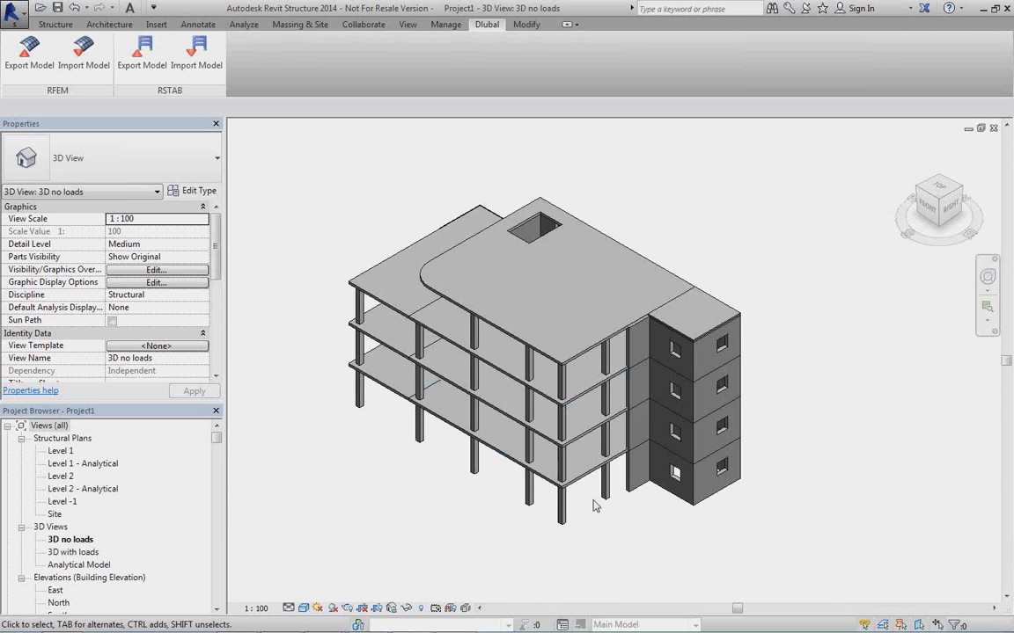
{"action": "mouse_move", "coordinate": [595, 499]}
{"action": "middle_mouse_down", "text": "shift"}
{"action": "mouse_move", "coordinate": [593, 387]}
{"action": "mouse_move", "coordinate": [583, 422]}
{"action": "mouse_move", "coordinate": [745, 324]}
{"action": "mouse_move", "coordinate": [771, 256]}
{"action": "mouse_move", "coordinate": [464, 368]}
{"action": "mouse_move", "coordinate": [328, 311]}
{"action": "mouse_move", "coordinate": [636, 409]}
{"action": "mouse_move", "coordinate": [698, 400]}
{"action": "mouse_move", "coordinate": [493, 414]}
{"action": "mouse_move", "coordinate": [283, 403]}
{"action": "mouse_move", "coordinate": [611, 450]}
{"action": "mouse_move", "coordinate": [675, 427]}
{"action": "mouse_move", "coordinate": [638, 419]}
{"action": "mouse_move", "coordinate": [563, 462]}
{"action": "middle_mouse_up", "text": "shift"}
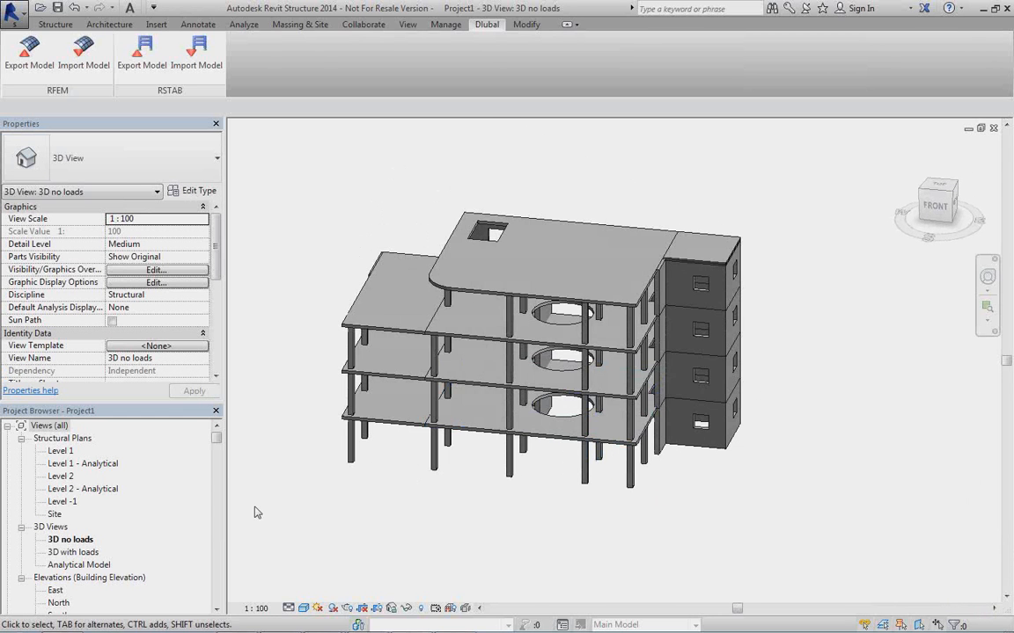
Create a new sheet with the A1 metric titleblock.
{"action": "left_click_drag", "start_coordinate": [219, 441], "coordinate": [218, 450]}
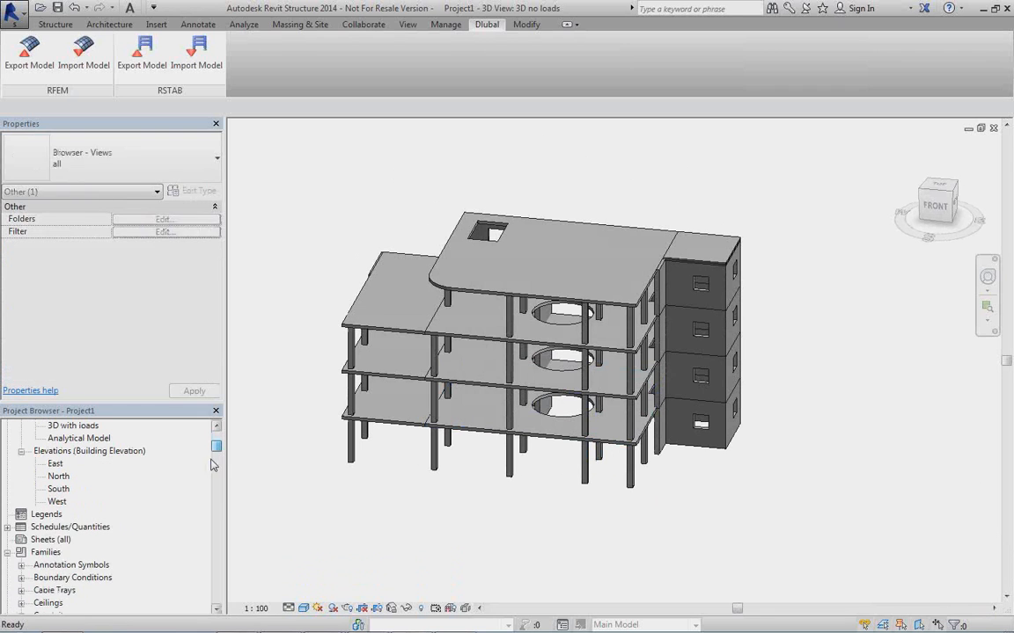
{"action": "right_click", "coordinate": [48, 541]}
{"action": "left_click", "coordinate": [90, 549]}
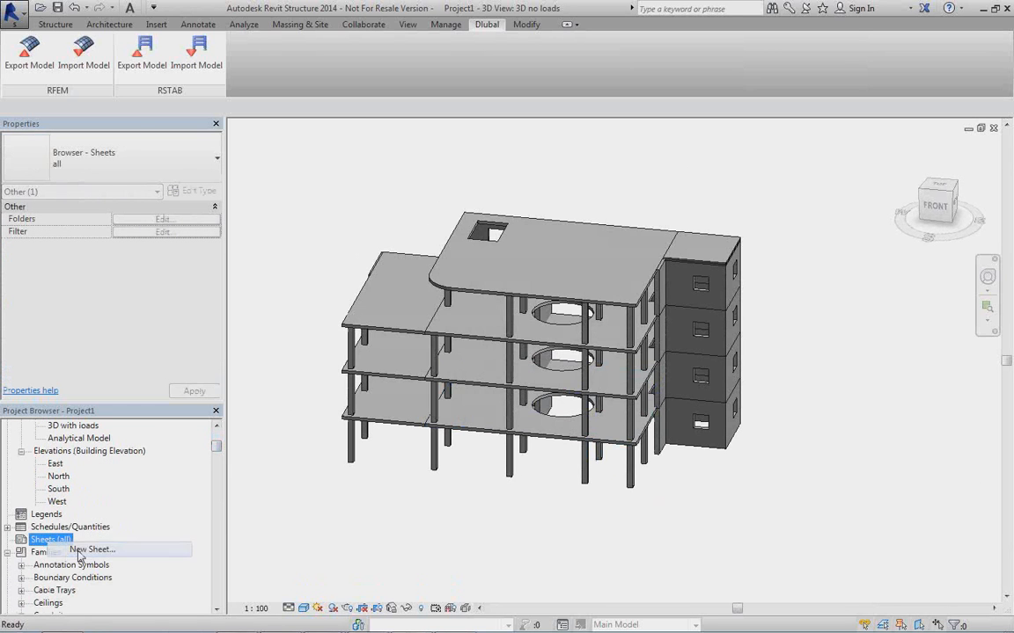
{"action": "left_click", "coordinate": [389, 186]}
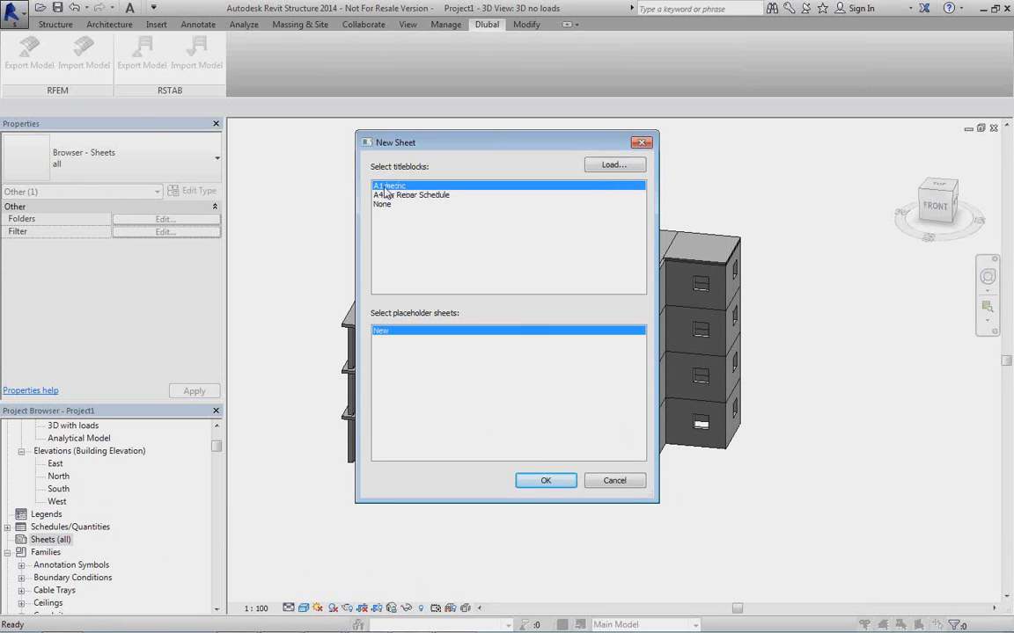
{"action": "left_click", "coordinate": [541, 480]}
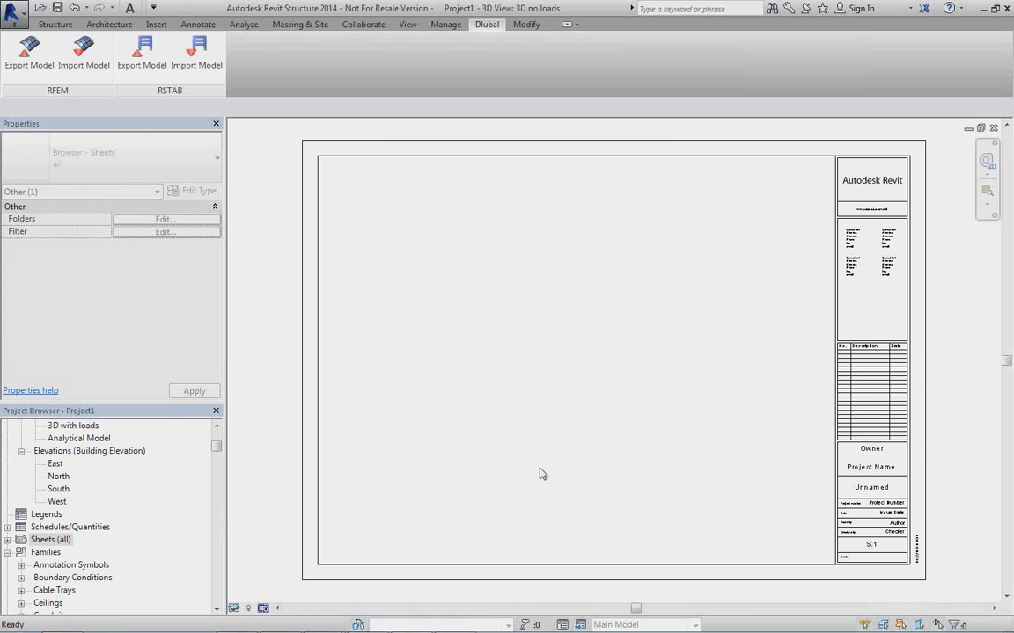
{"action": "left_click", "coordinate": [50, 540]}
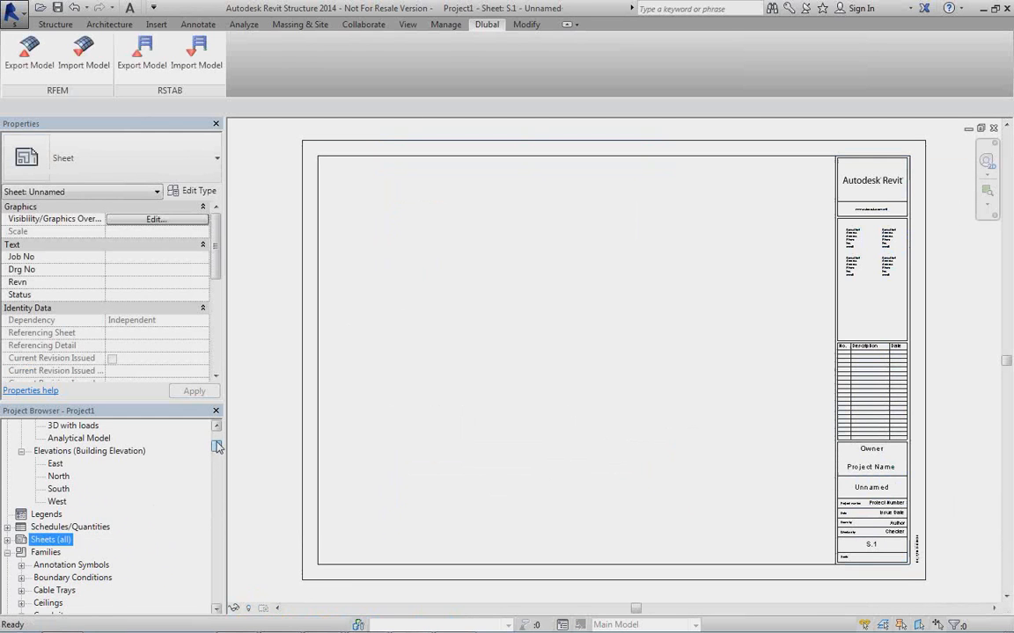
Place the 3D no loads view in the sheet's upper left area.
{"action": "scroll", "coordinate": [89, 493], "scroll_direction": "up", "scroll_amount": 2}
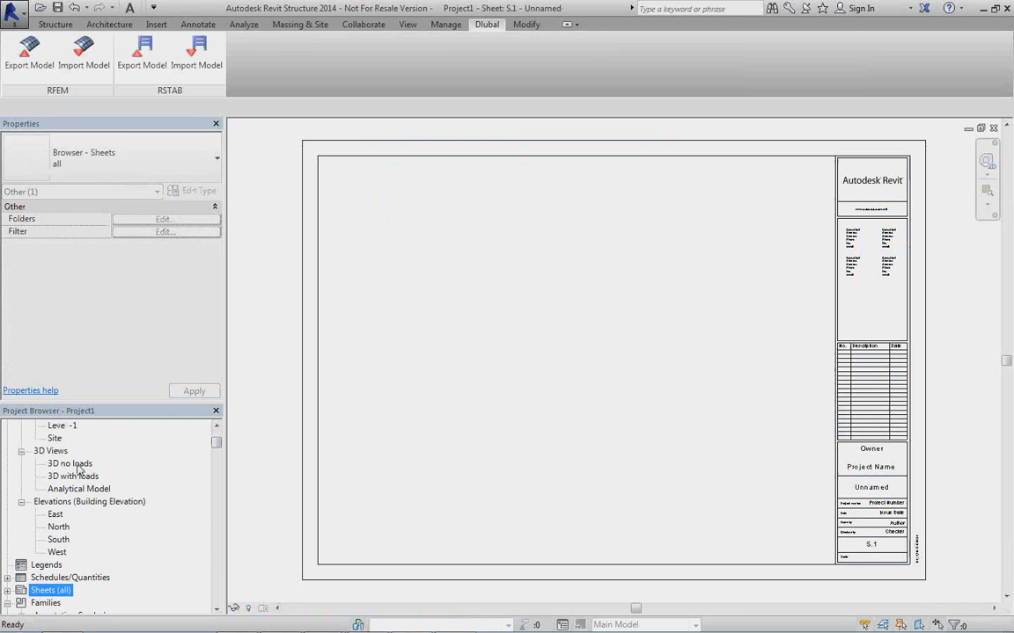
{"action": "left_click_drag", "start_coordinate": [77, 465], "coordinate": [426, 231]}
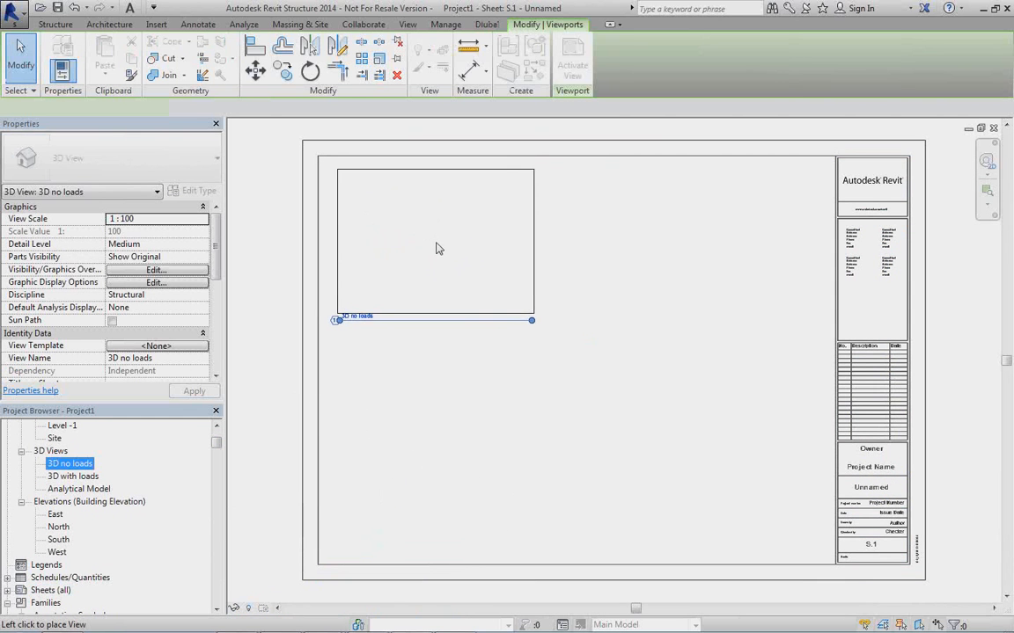
{"action": "left_click", "coordinate": [436, 249]}
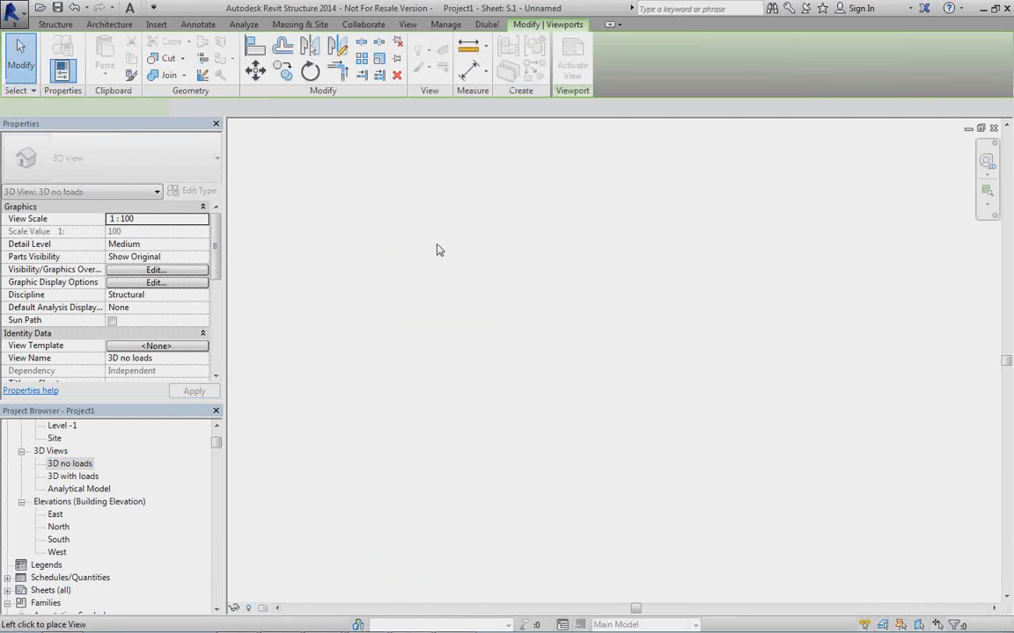
Place the East elevation in the sheet's upper right area and the North elevation in its lower left area.
{"action": "left_click", "coordinate": [55, 516]}
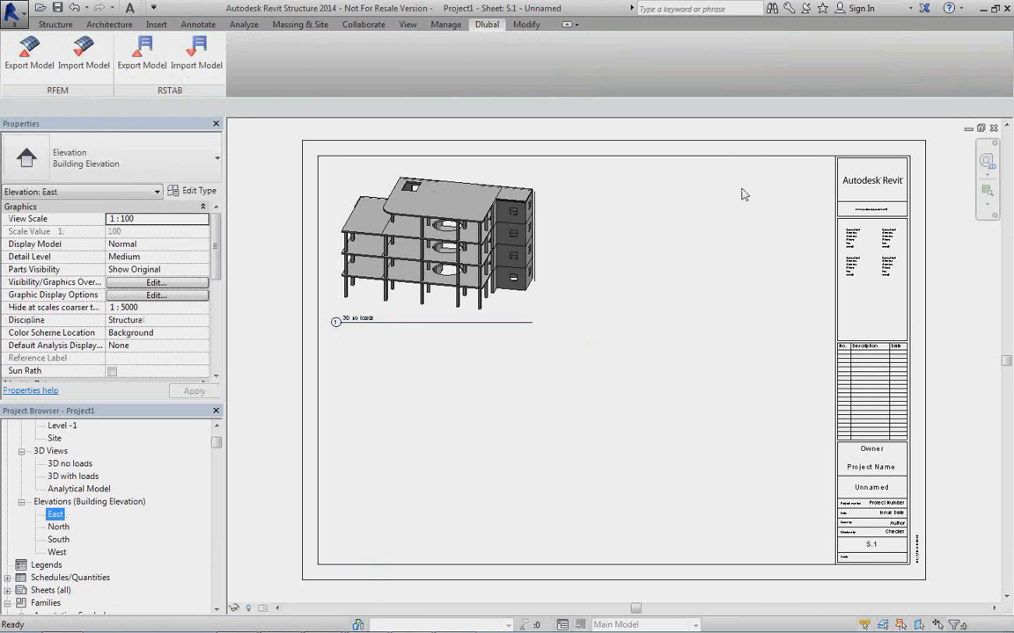
{"action": "left_click", "coordinate": [744, 231]}
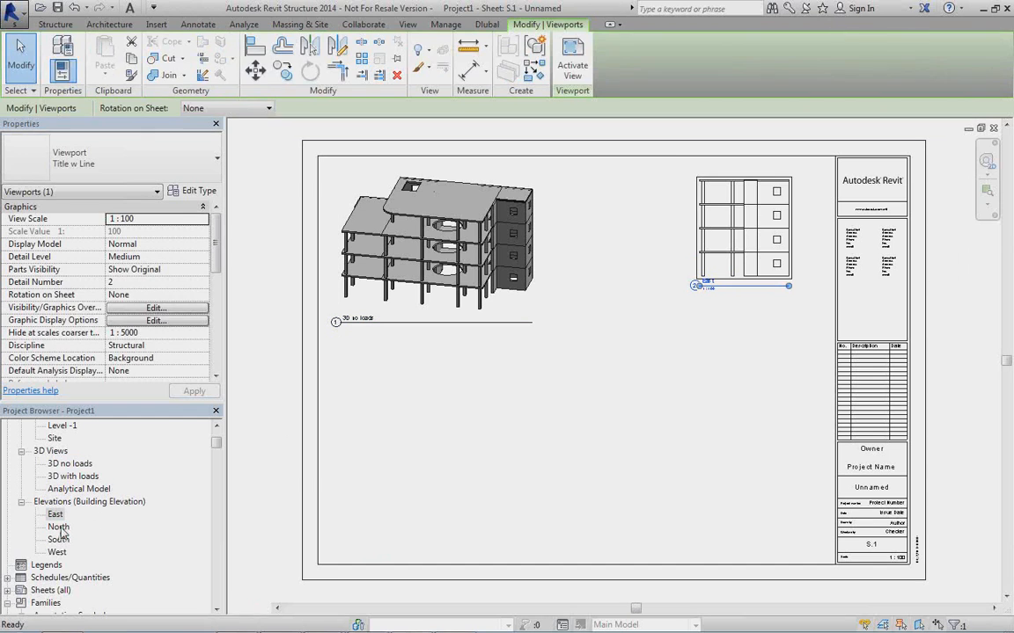
{"action": "left_click_drag", "start_coordinate": [60, 530], "coordinate": [695, 316]}
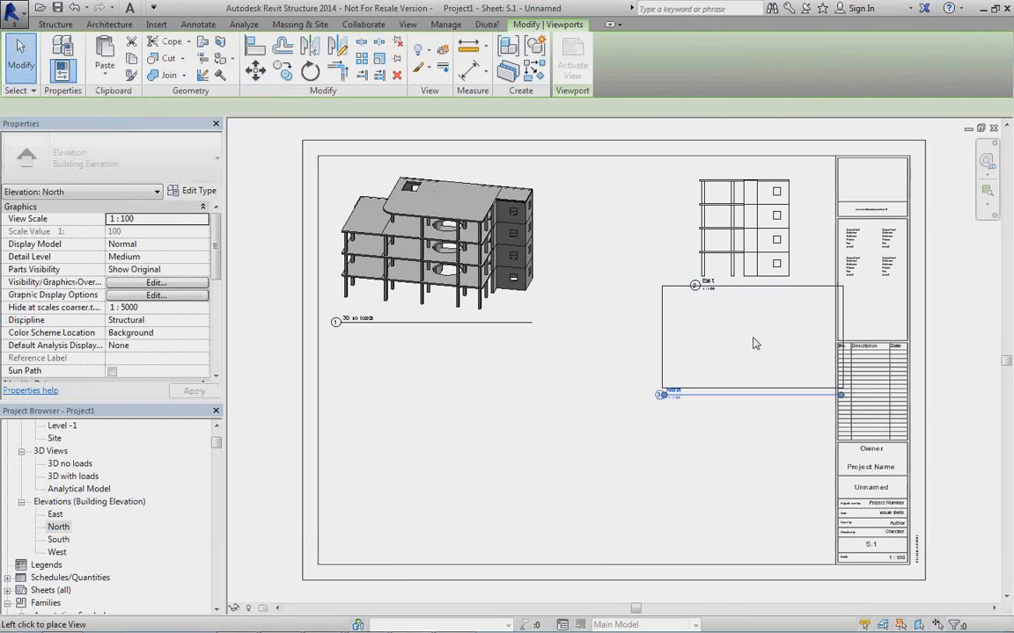
{"action": "left_click", "coordinate": [754, 343]}
{"action": "left_click_drag", "start_coordinate": [754, 343], "coordinate": [423, 503]}
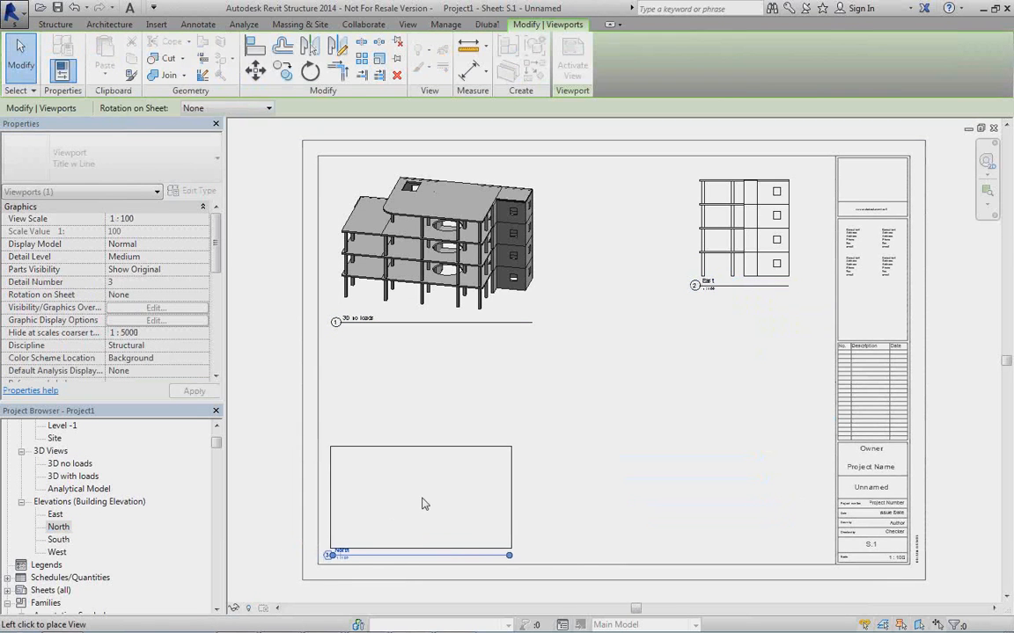
{"action": "left_click", "coordinate": [423, 504]}
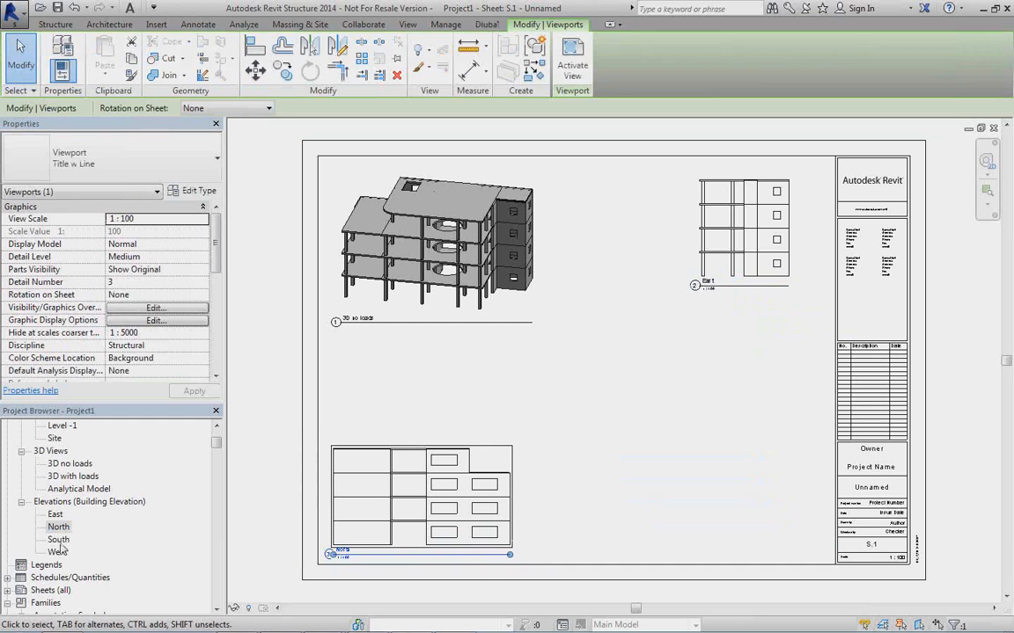
Place the South elevation beside the North elevation and the West elevation directly below the East elevation.
{"action": "left_click_drag", "start_coordinate": [60, 541], "coordinate": [665, 373]}
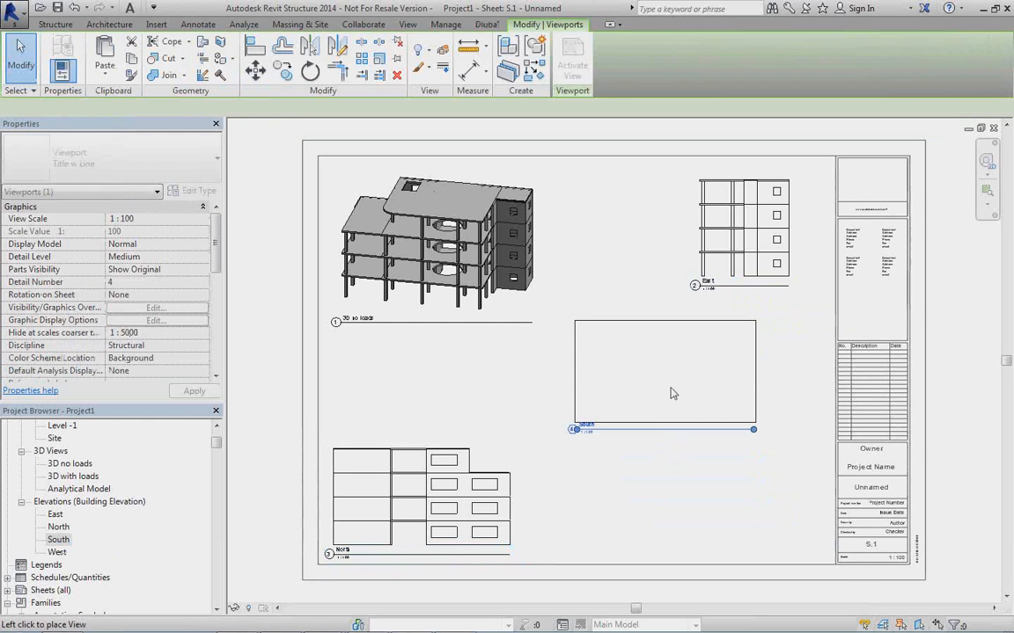
{"action": "left_click", "coordinate": [673, 501]}
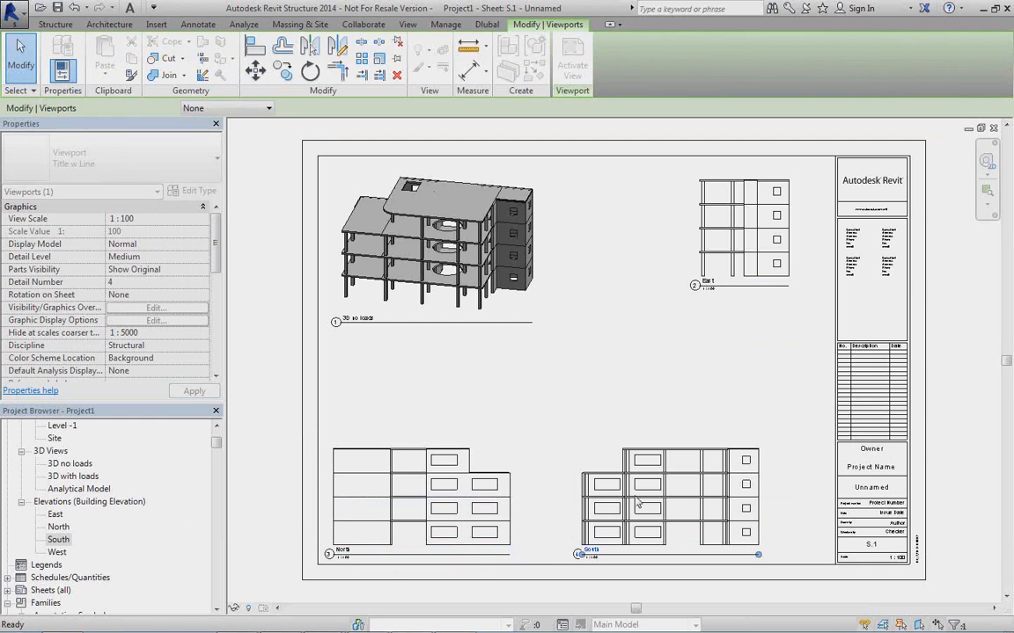
{"action": "left_click_drag", "start_coordinate": [57, 552], "coordinate": [733, 367]}
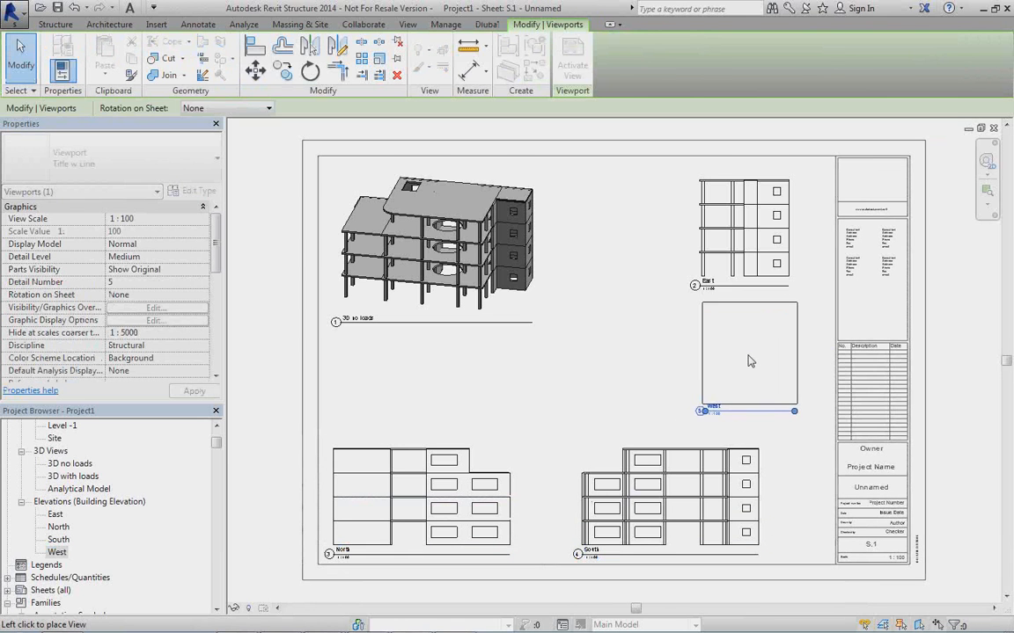
{"action": "left_click", "coordinate": [745, 364]}
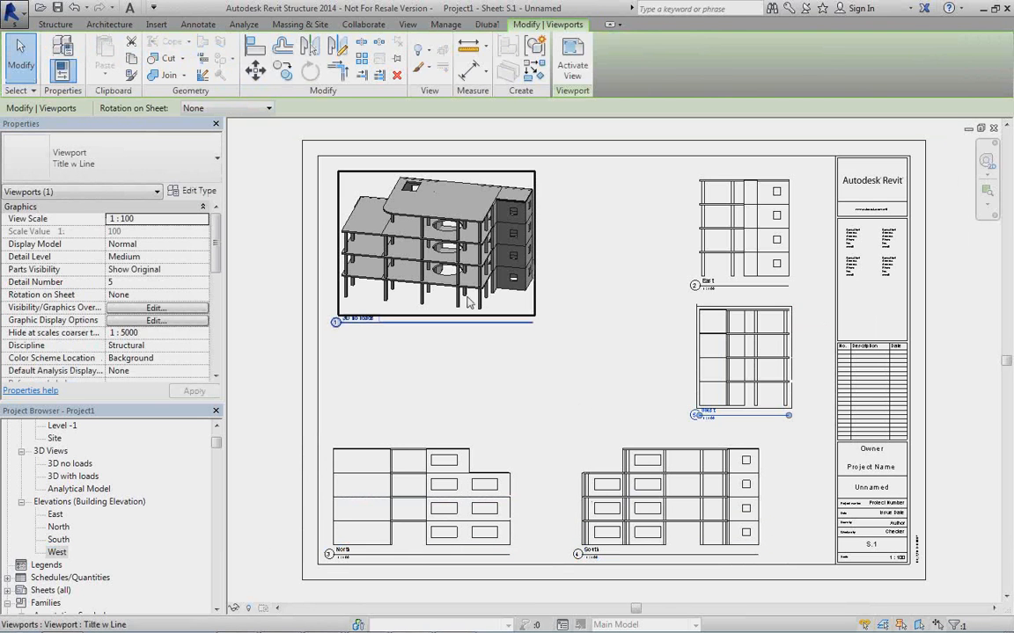
Shift the 3D viewport inward on the sheet and realign the North elevation with the South elevation beside it.
{"action": "left_click", "coordinate": [520, 302]}
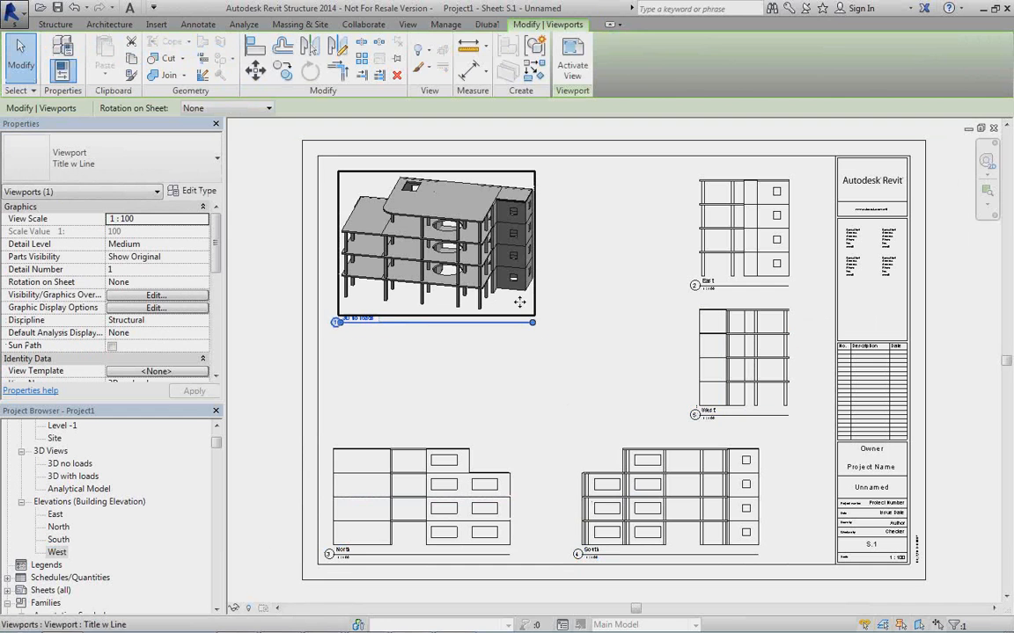
{"action": "left_click_drag", "start_coordinate": [520, 302], "coordinate": [547, 327]}
{"action": "left_click_drag", "start_coordinate": [452, 495], "coordinate": [473, 471]}
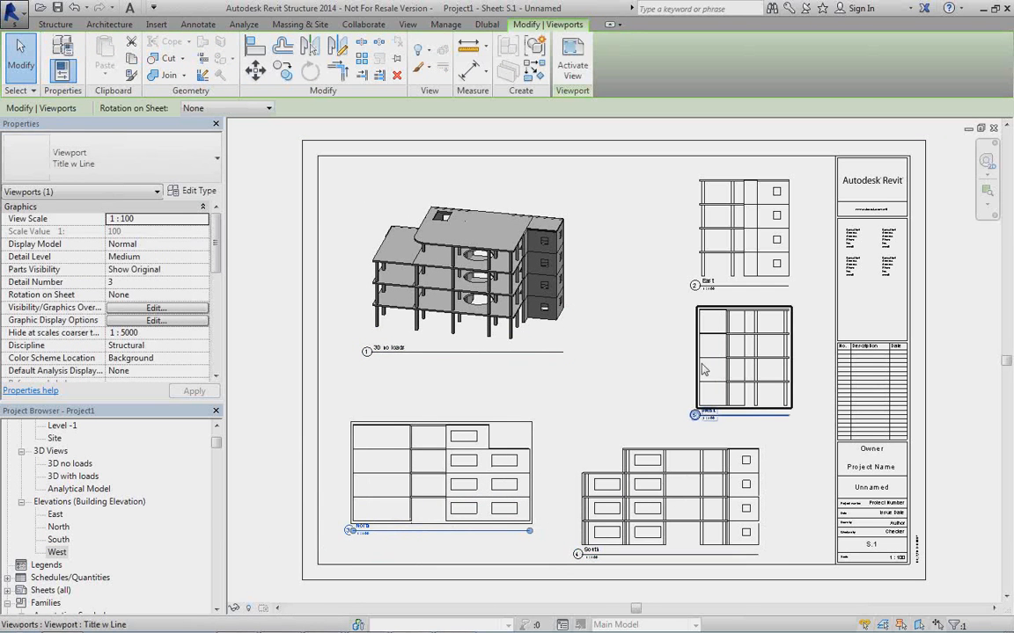
{"action": "left_click_drag", "start_coordinate": [431, 429], "coordinate": [485, 524]}
{"action": "left_click", "coordinate": [602, 412]}
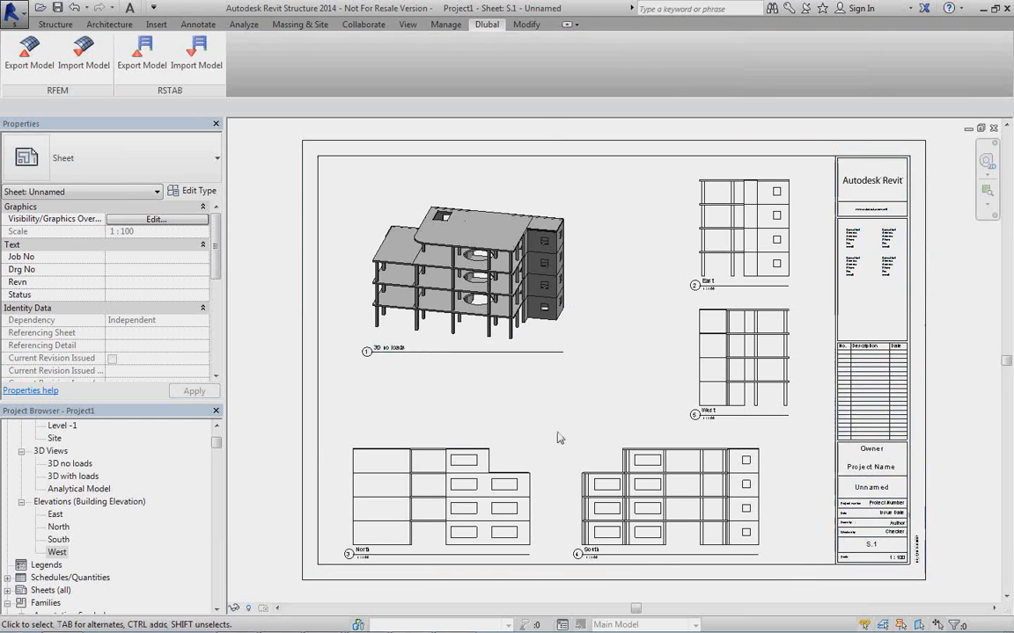
Switch to RFEM with the 5_Business Complex model.
{"action": "left_click", "coordinate": [456, 621]}
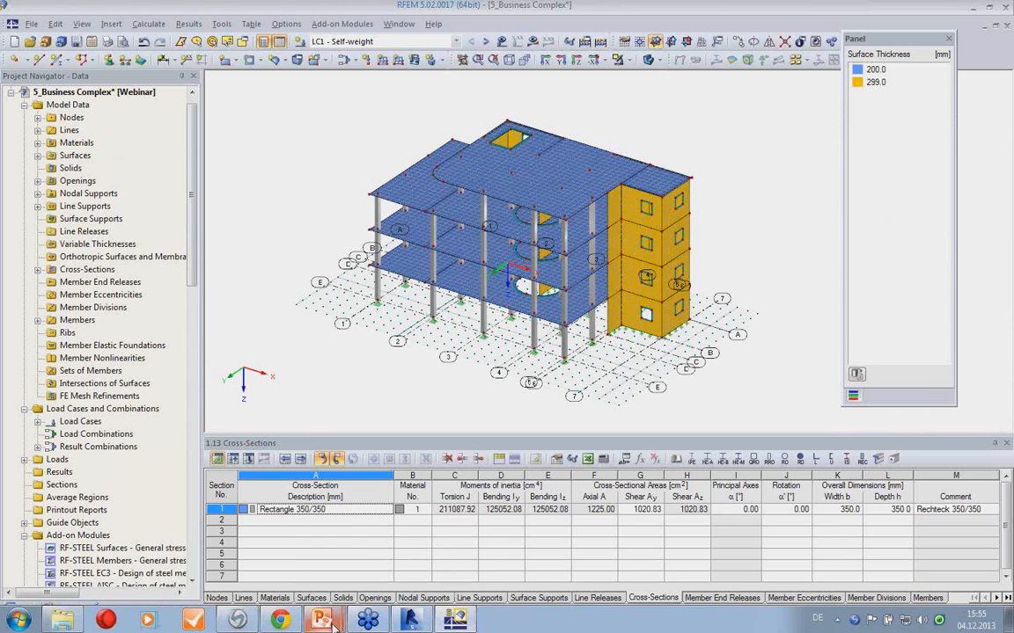
Switch to the running BIMWorkFlowRevit.pptx slide show in PowerPoint and advance past the Live Presentation slide.
{"action": "mouse_move", "coordinate": [332, 623]}
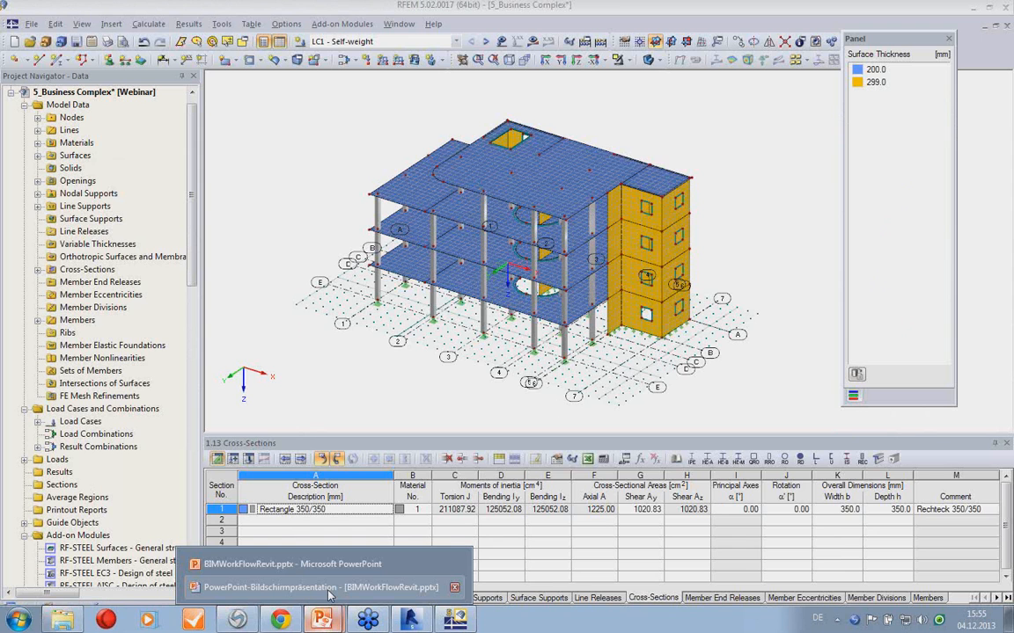
{"action": "left_click", "coordinate": [328, 587]}
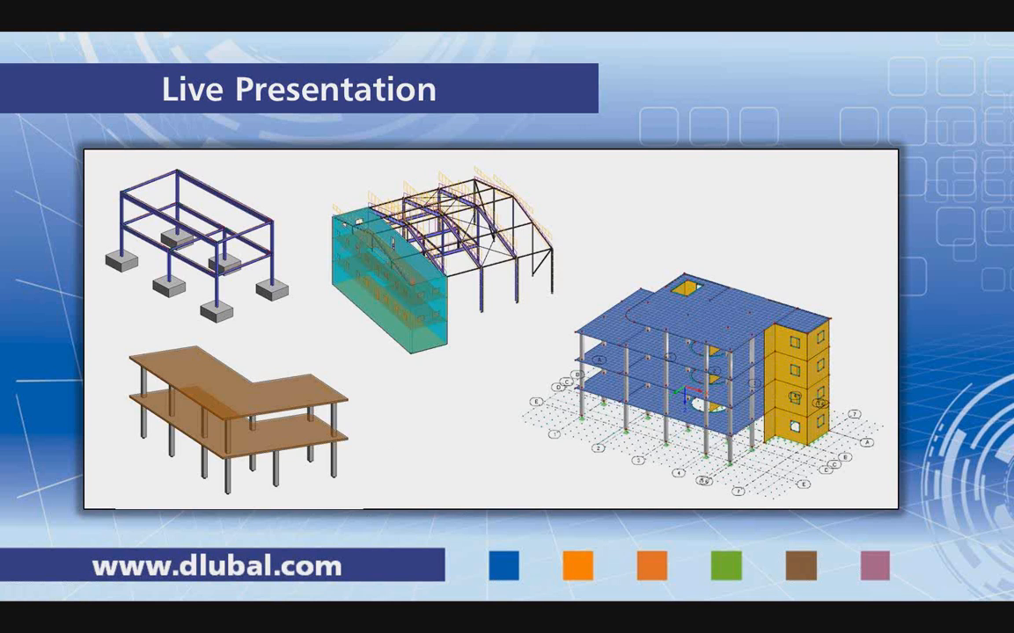
{"action": "key", "text": "Right"}
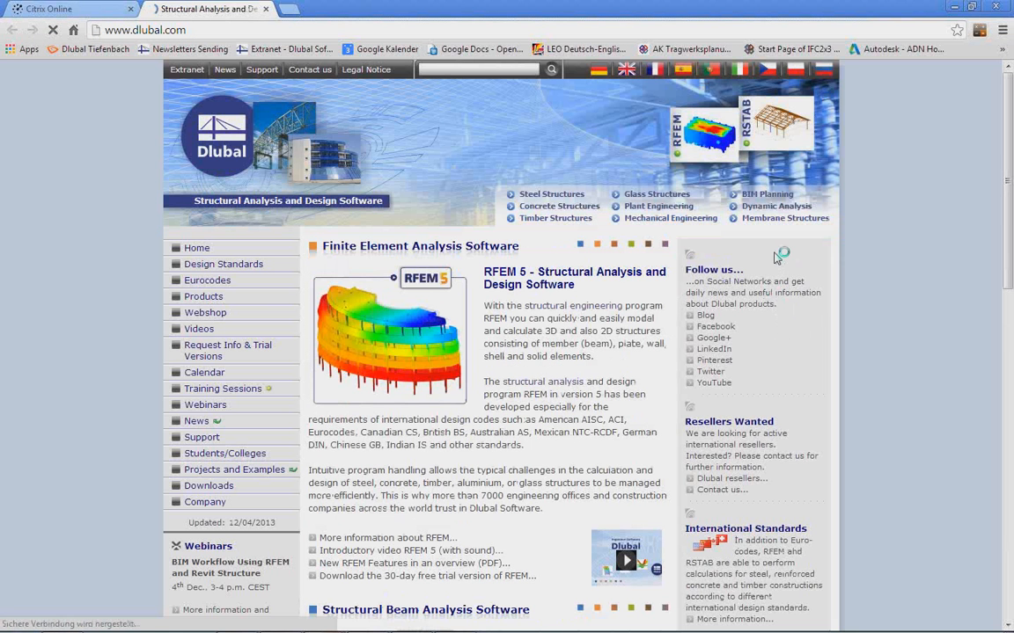
Open the BIM Planning page on the Dlubal website in the browser and look through the described data exchange interfaces.
{"action": "left_click", "coordinate": [767, 197]}
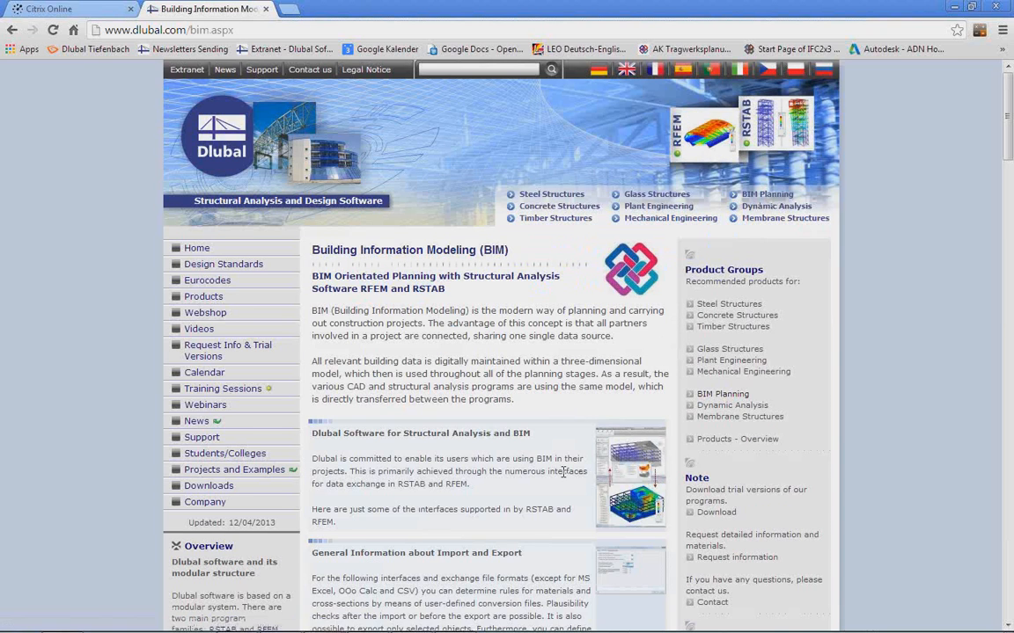
{"action": "scroll", "coordinate": [579, 472], "scroll_direction": "down", "scroll_amount": 3}
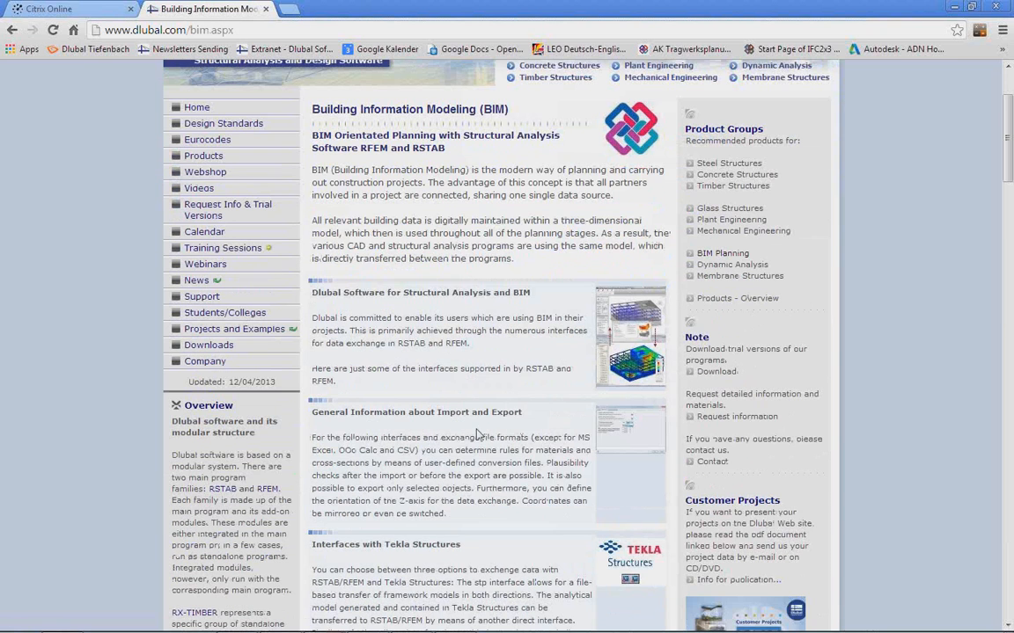
{"action": "scroll", "coordinate": [435, 367], "scroll_direction": "down", "scroll_amount": 14}
{"action": "scroll", "coordinate": [482, 414], "scroll_direction": "down", "scroll_amount": 2}
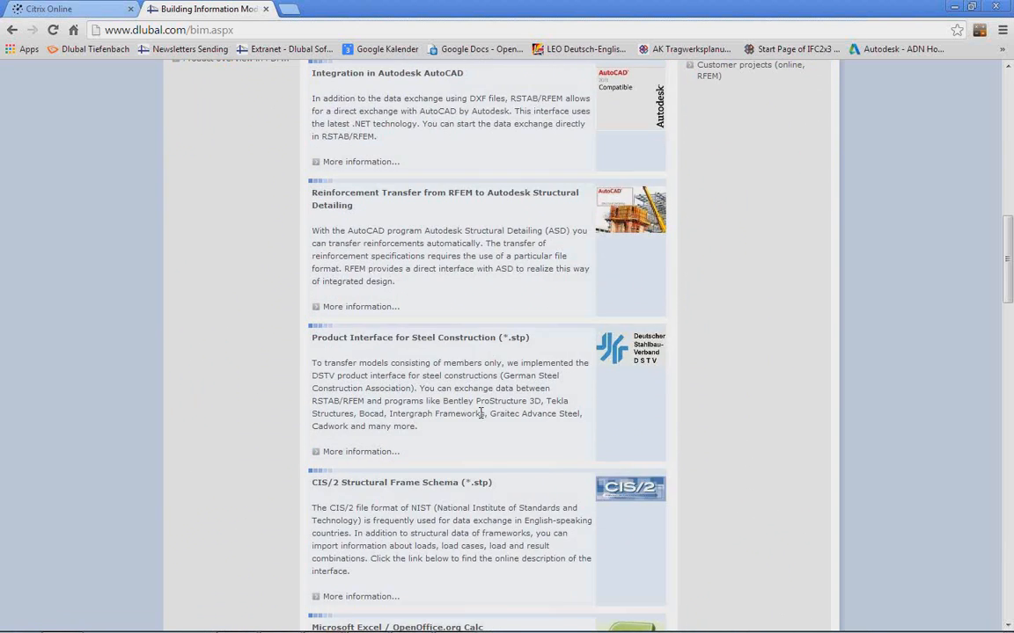
{"action": "scroll", "coordinate": [436, 375], "scroll_direction": "up", "scroll_amount": 11}
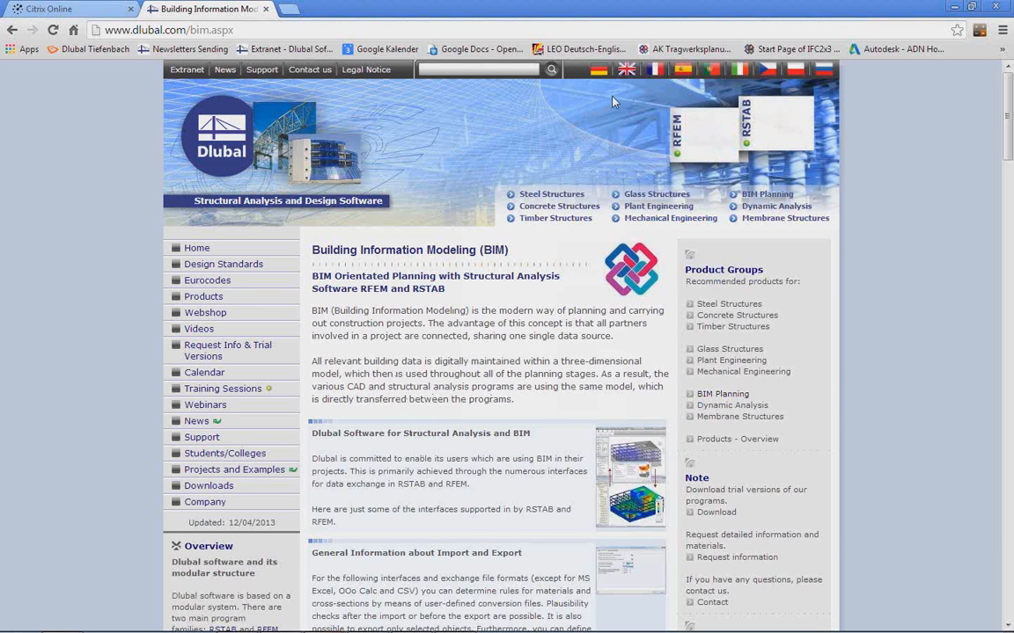
Go to the English home page of the Dlubal website, open the Dlubal Blog and look through its latest posts.
{"action": "left_click", "coordinate": [627, 72]}
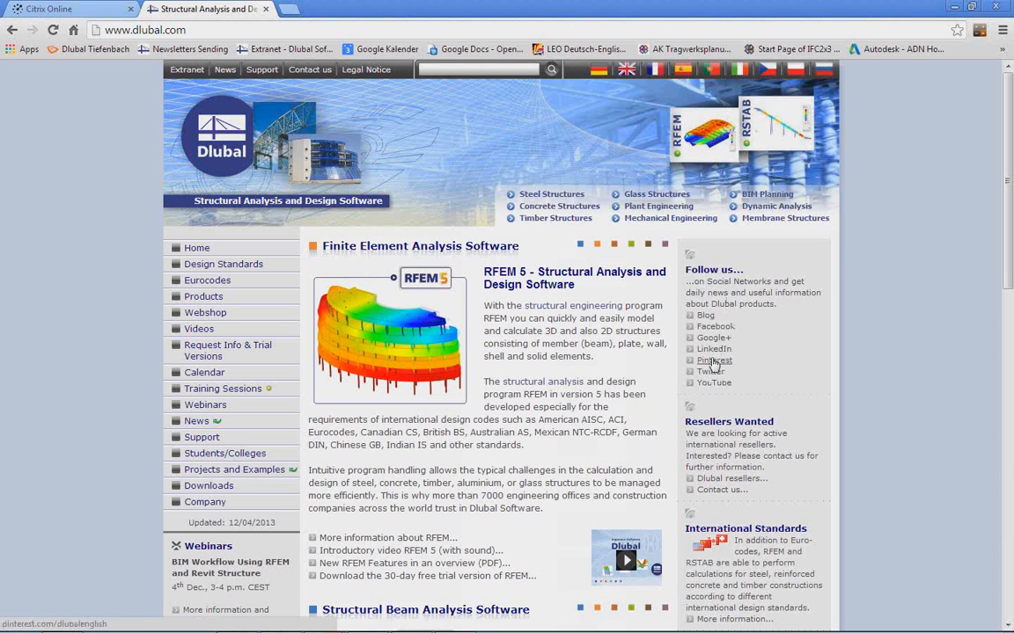
{"action": "left_click", "coordinate": [705, 317]}
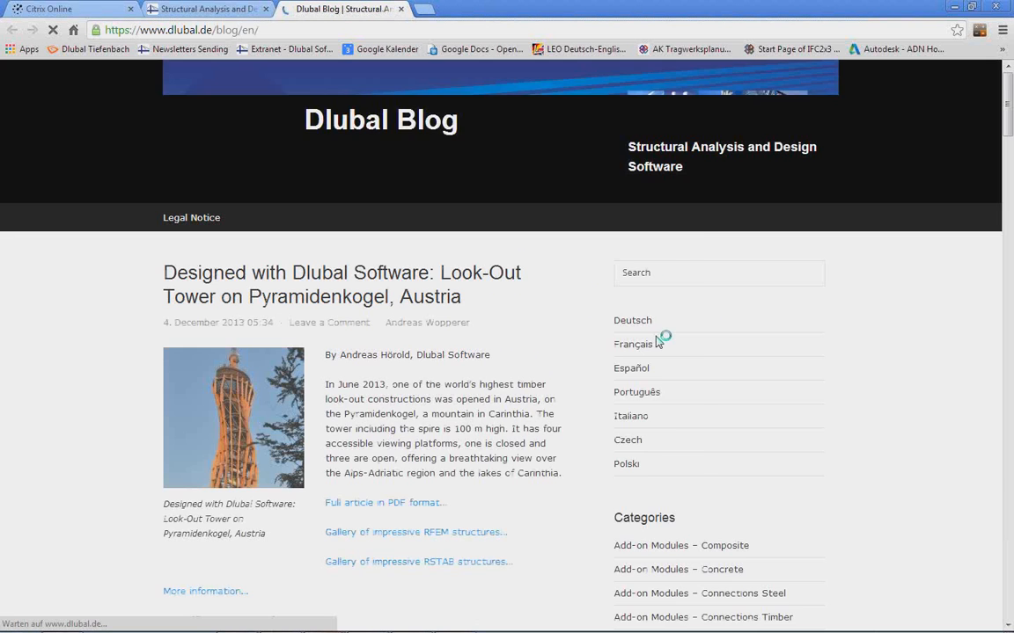
{"action": "scroll", "coordinate": [660, 339], "scroll_direction": "down", "scroll_amount": 3}
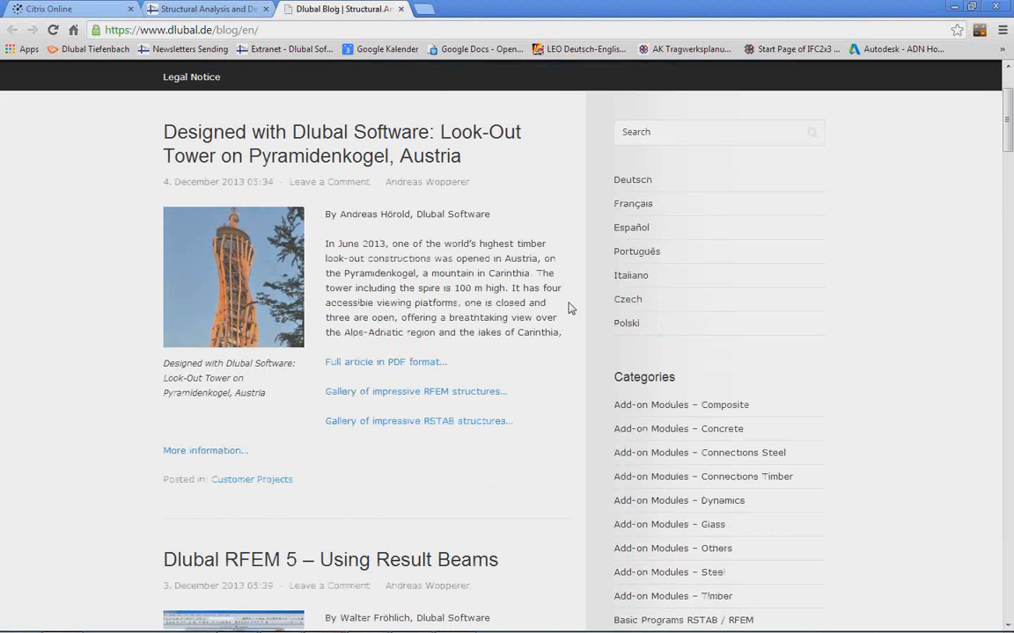
{"action": "scroll", "coordinate": [571, 309], "scroll_direction": "down", "scroll_amount": 3}
{"action": "scroll", "coordinate": [570, 309], "scroll_direction": "down", "scroll_amount": 3}
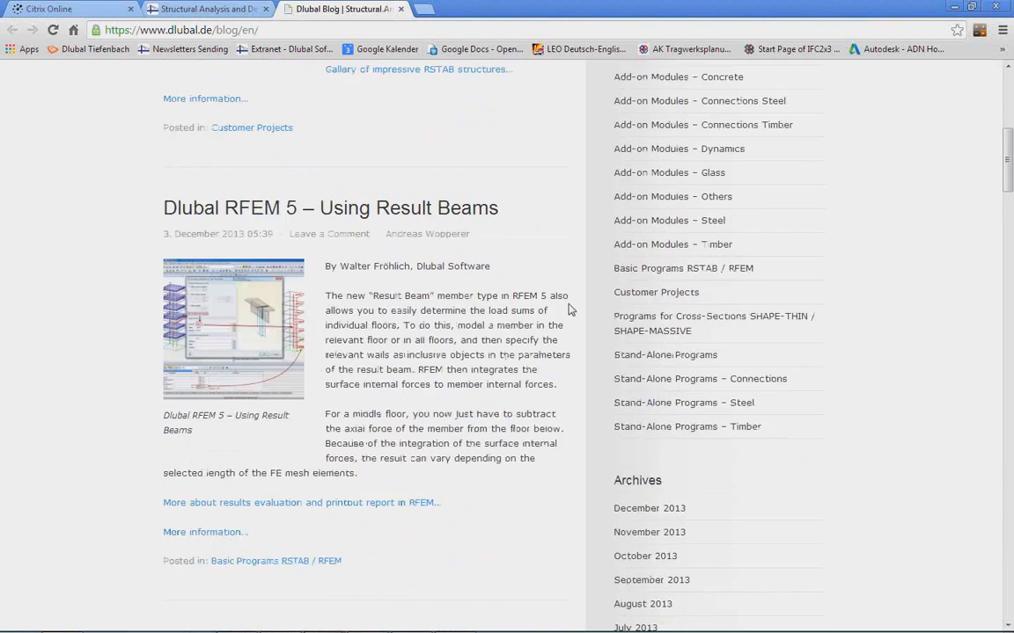
{"action": "scroll", "coordinate": [565, 312], "scroll_direction": "down", "scroll_amount": 7}
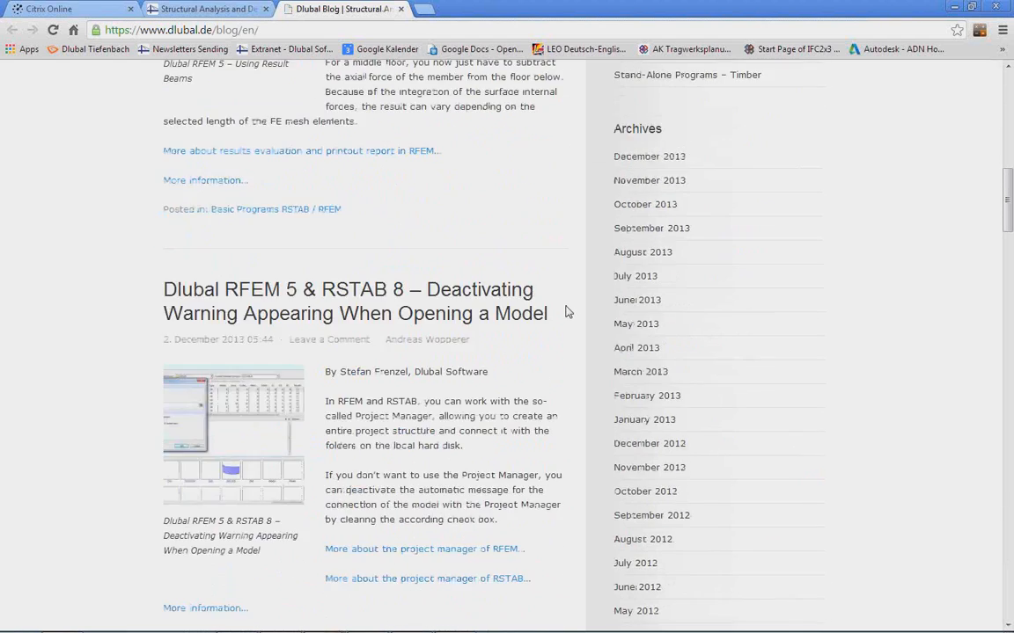
{"action": "scroll", "coordinate": [566, 312], "scroll_direction": "up", "scroll_amount": 9}
{"action": "scroll", "coordinate": [566, 312], "scroll_direction": "up", "scroll_amount": 6}
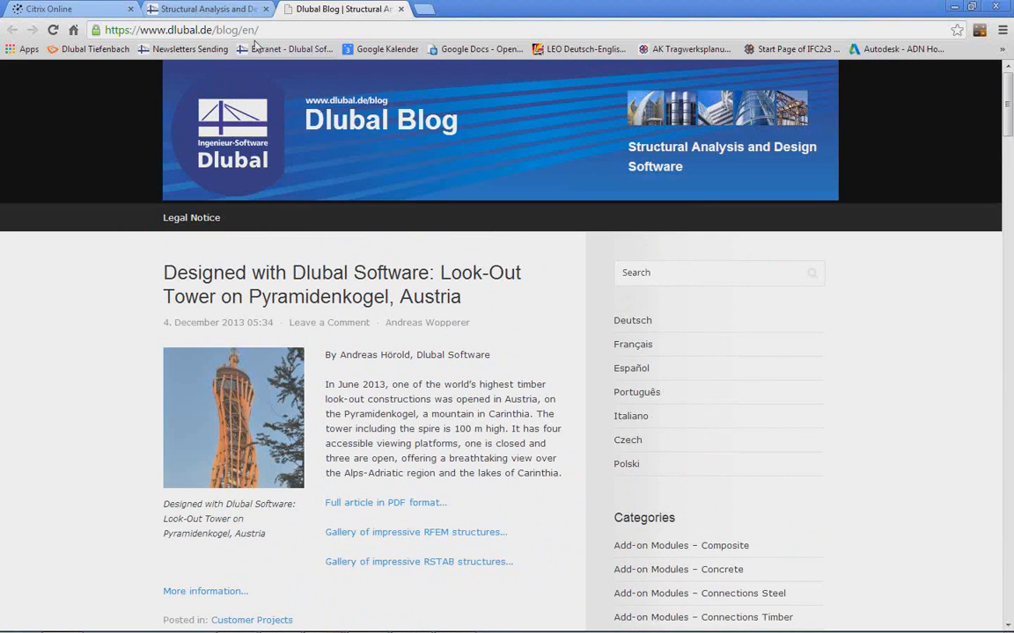
Return to the Dlubal home page and briefly show the More Information slide in the PowerPoint presentation.
{"action": "left_click", "coordinate": [212, 10]}
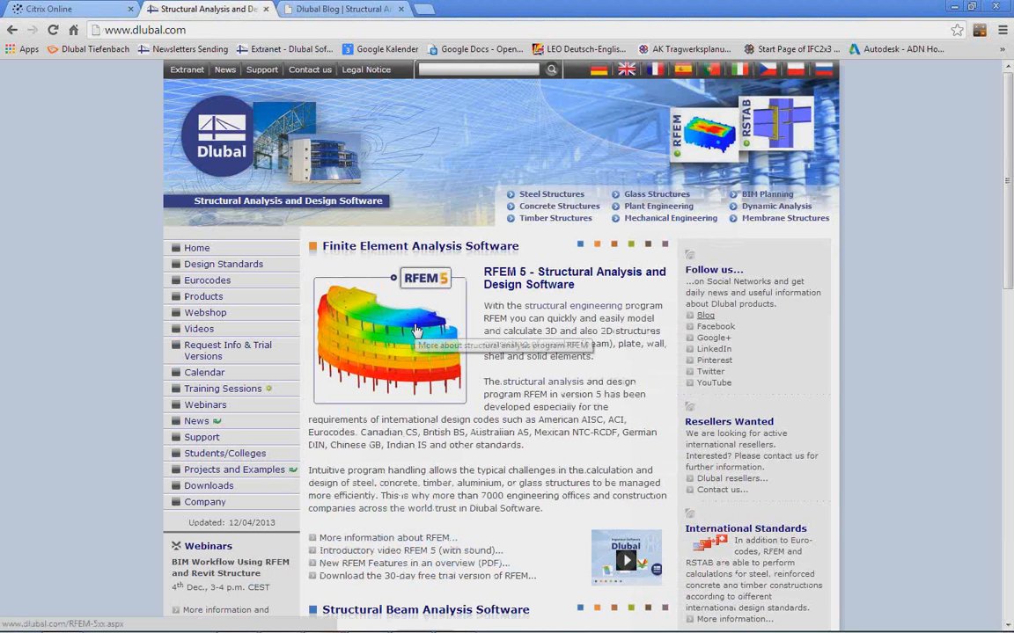
{"action": "key", "text": "alt+Tab"}
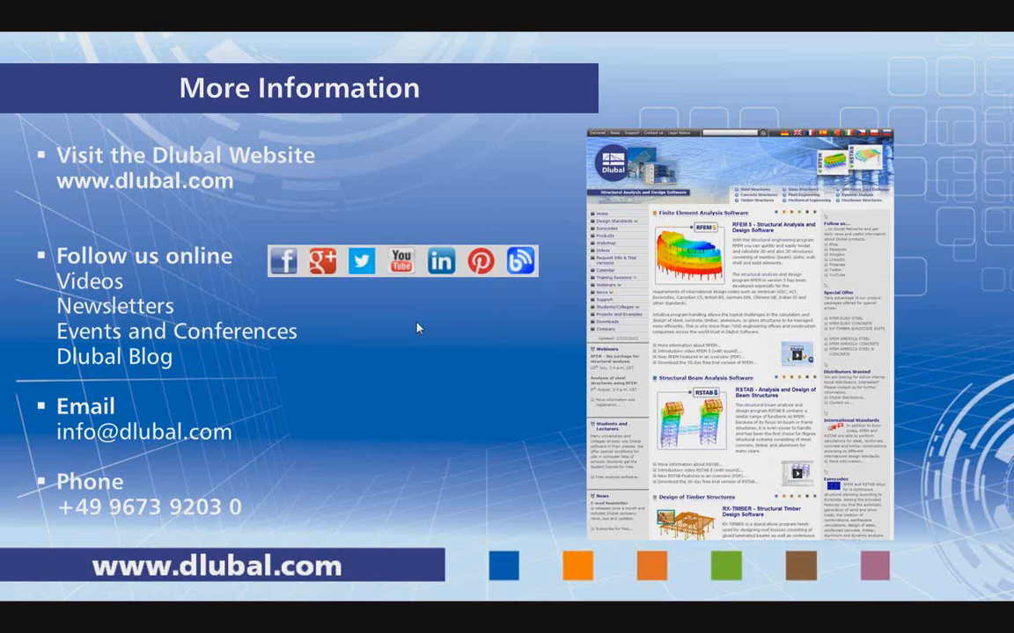
{"action": "key", "text": "alt+Tab"}
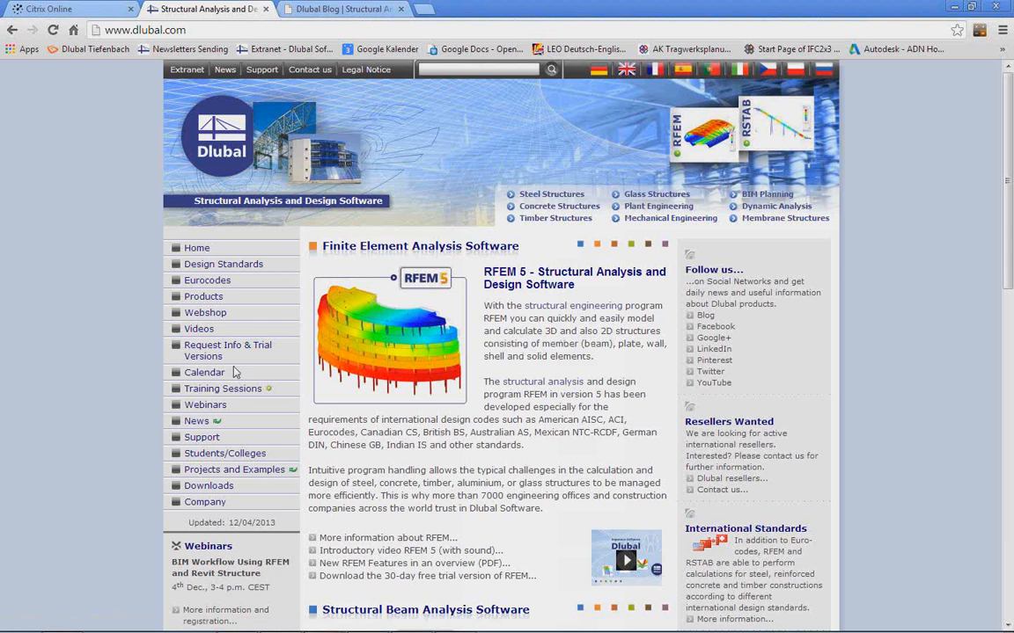
Look through the trial version downloads and open the First steps page for beginners.
{"action": "left_click", "coordinate": [213, 488]}
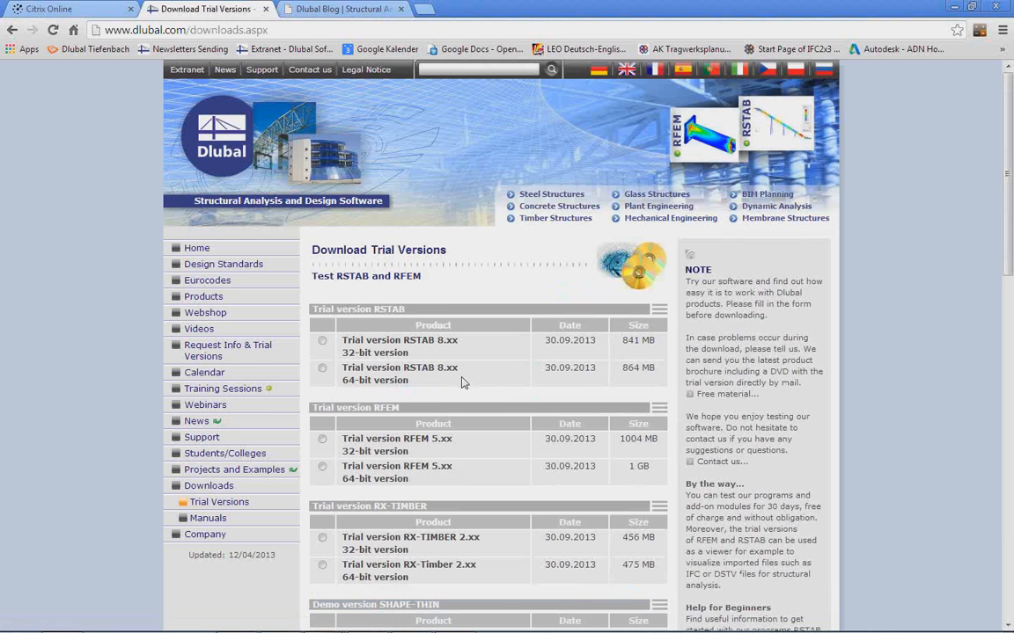
{"action": "scroll", "coordinate": [503, 365], "scroll_direction": "down", "scroll_amount": 1}
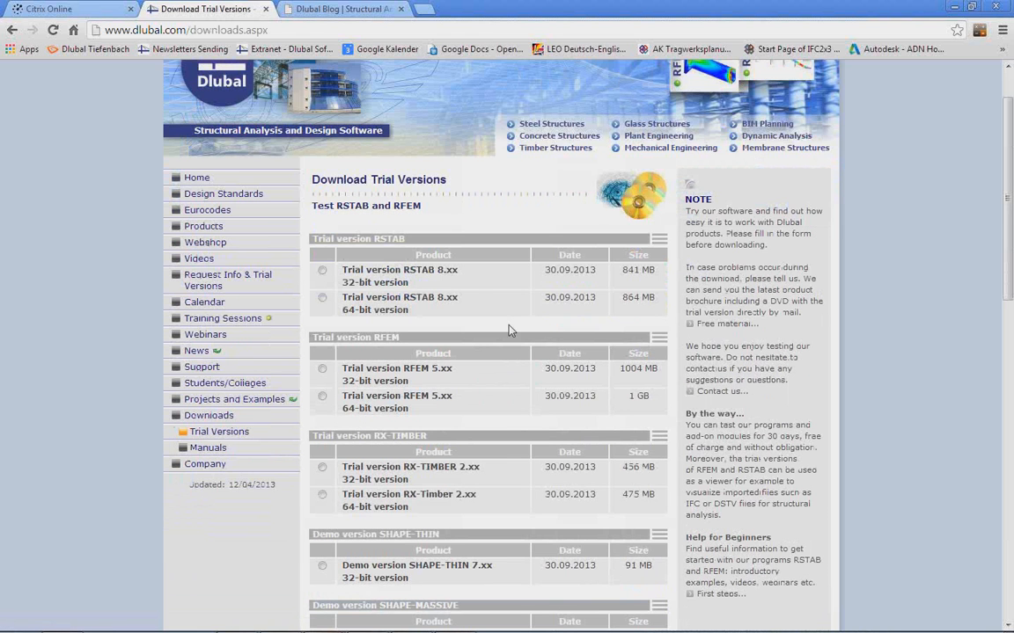
{"action": "scroll", "coordinate": [506, 329], "scroll_direction": "down", "scroll_amount": 1}
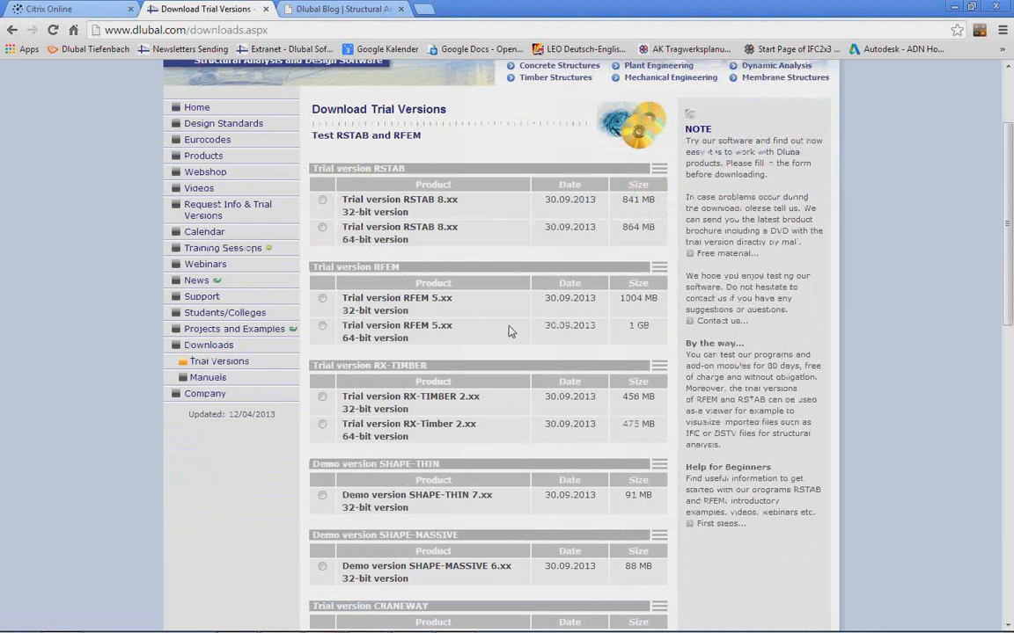
{"action": "left_click", "coordinate": [713, 526]}
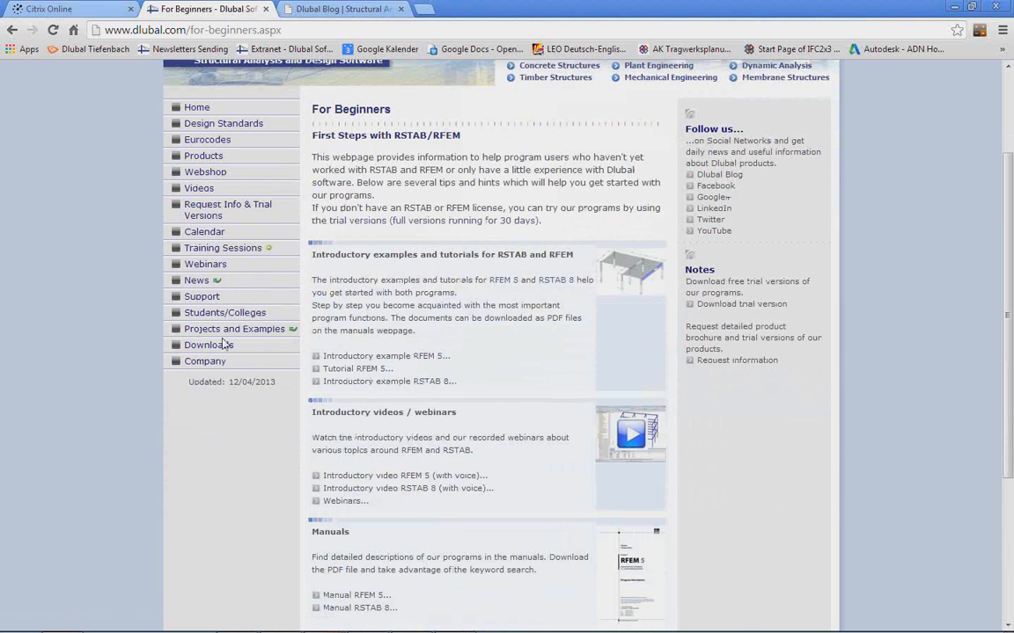
Open the Webinars page, look through the upcoming and previous webinars, and switch back to the PowerPoint slide show.
{"action": "left_click", "coordinate": [216, 269]}
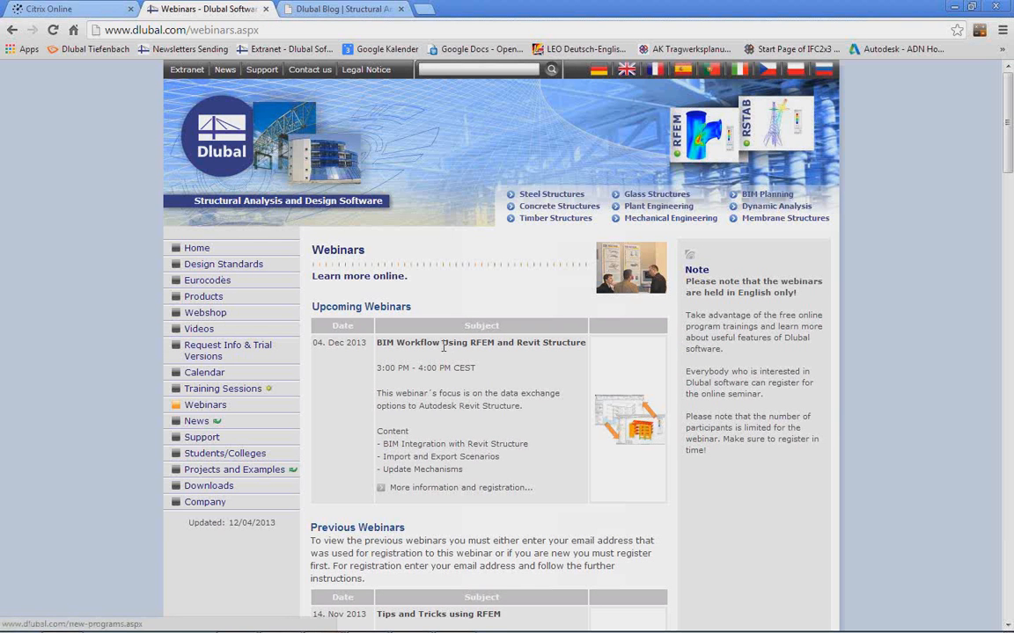
{"action": "scroll", "coordinate": [414, 312], "scroll_direction": "down", "scroll_amount": 3}
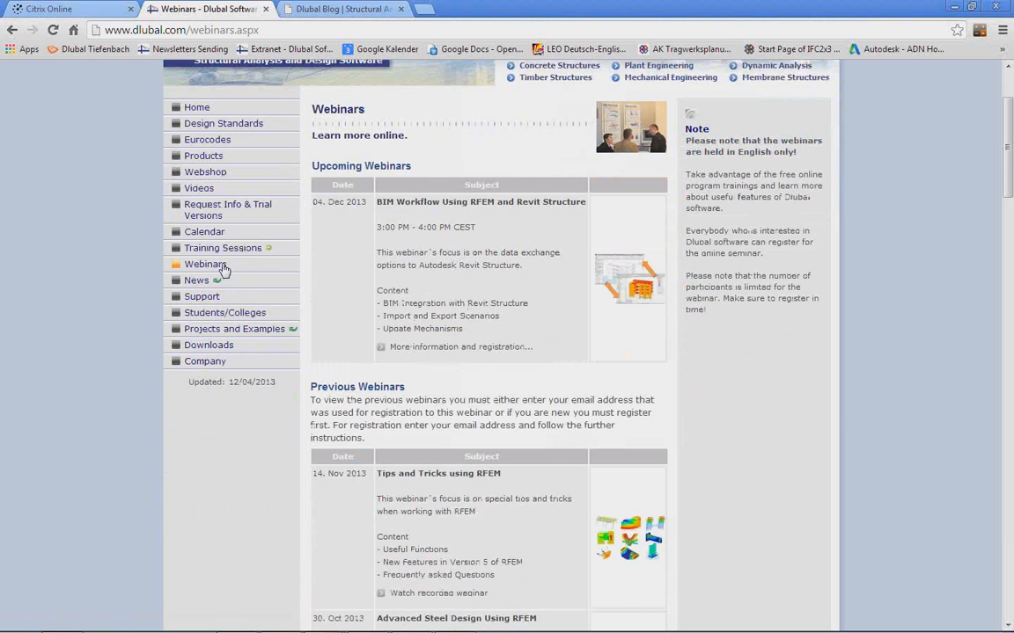
{"action": "scroll", "coordinate": [431, 290], "scroll_direction": "down", "scroll_amount": 8}
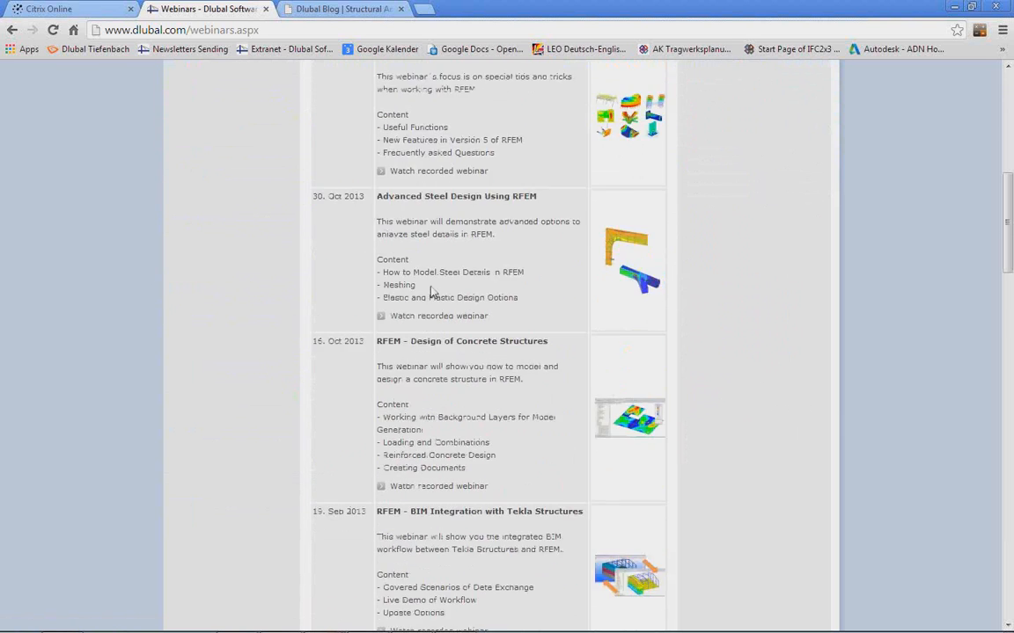
{"action": "scroll", "coordinate": [445, 300], "scroll_direction": "down", "scroll_amount": 3}
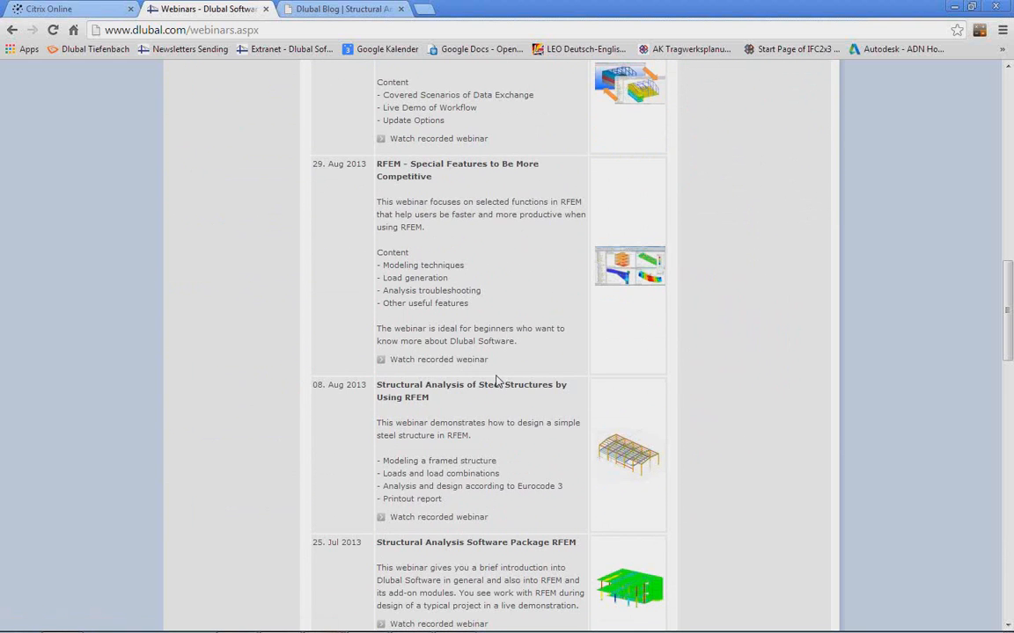
{"action": "scroll", "coordinate": [511, 400], "scroll_direction": "down", "scroll_amount": 4}
{"action": "scroll", "coordinate": [498, 385], "scroll_direction": "up", "scroll_amount": 10}
{"action": "scroll", "coordinate": [497, 381], "scroll_direction": "up", "scroll_amount": 9}
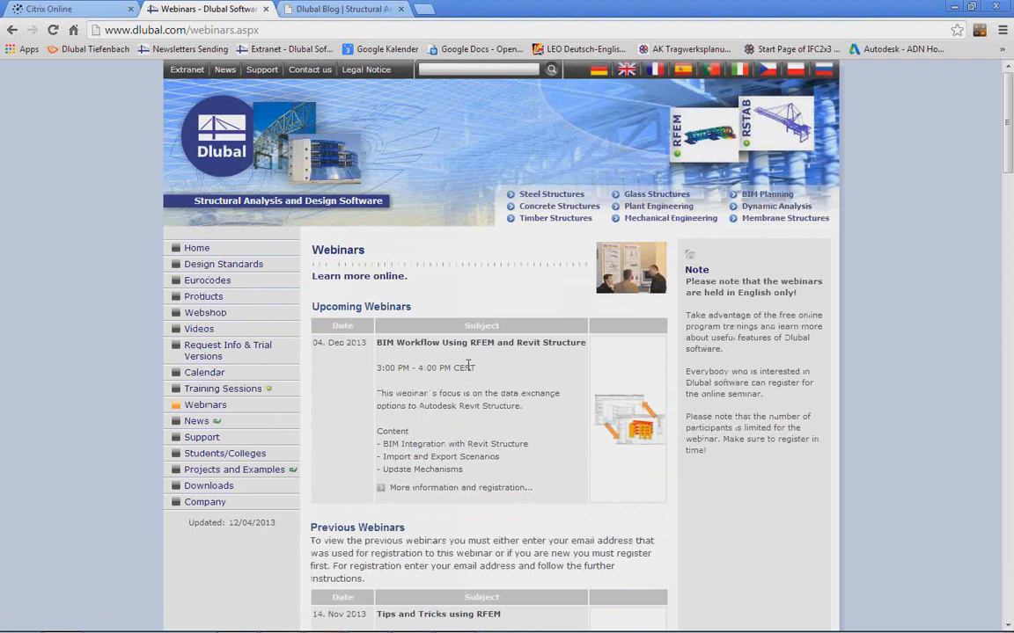
{"action": "key", "text": "alt+Tab"}
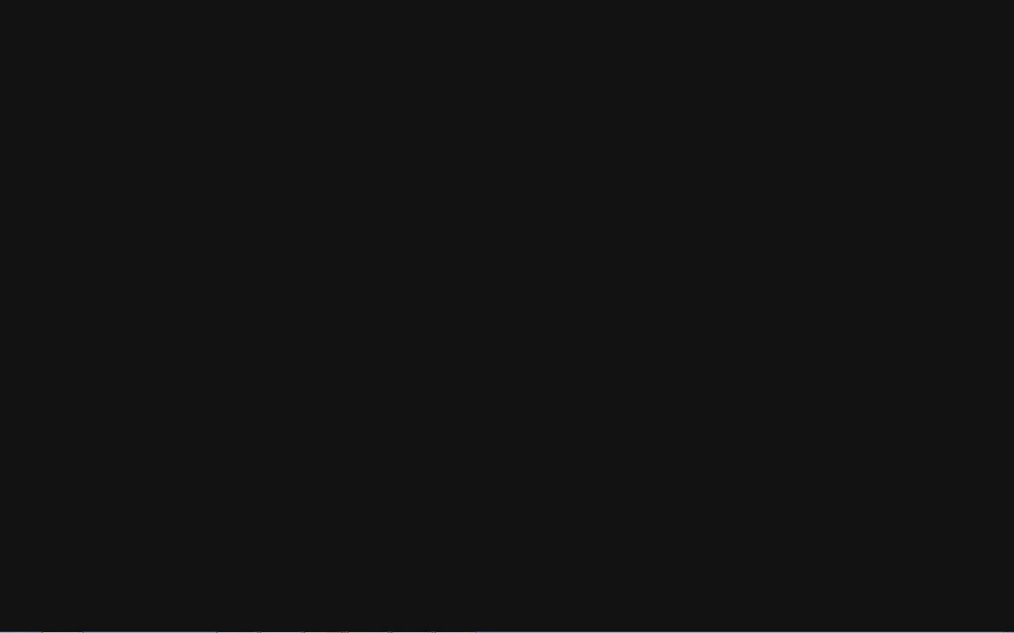